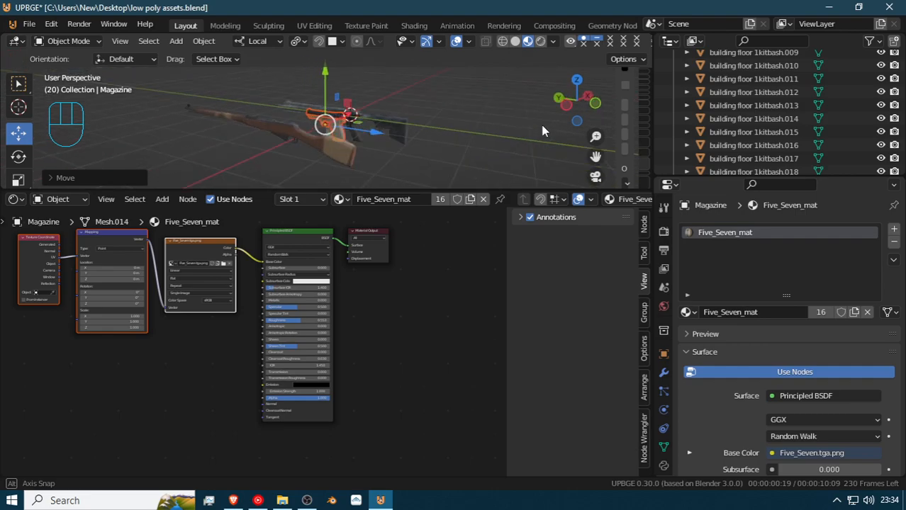
pyautogui.scroll(5, 496, 136)
pyautogui.moveTo(474, 145); pyautogui.dragTo(296, 164, button='middle')
pyautogui.press('s')
pyautogui.rightClick(321, 156)
pyautogui.moveTo(381, 124); pyautogui.dragTo(327, 125, button='middle')
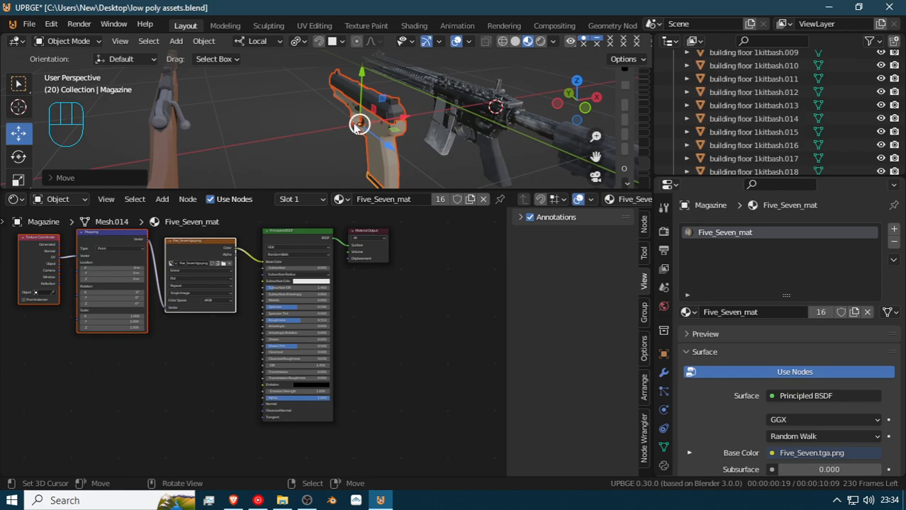
# Try moving the pistol's frame and its slide as separate objects, cancelling each move
pyautogui.hotkey('shift', '`')
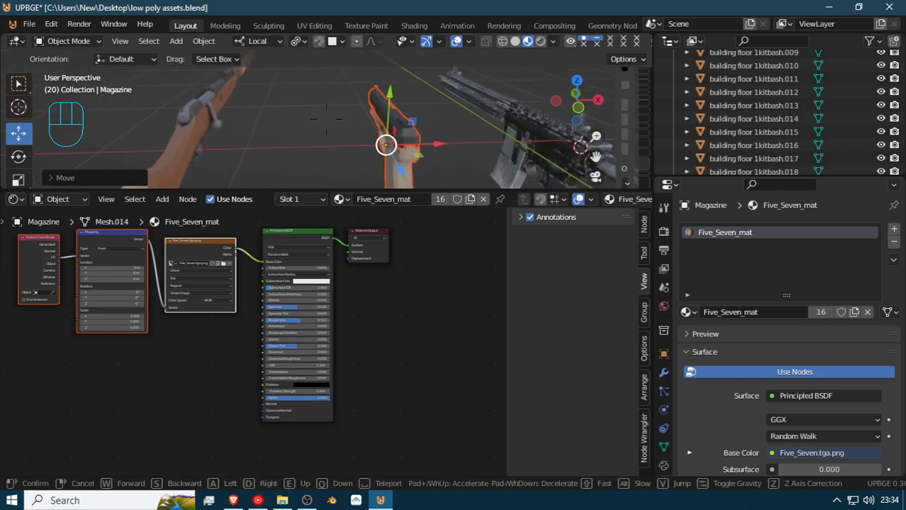
pyautogui.click(326, 121)
pyautogui.click(363, 175)
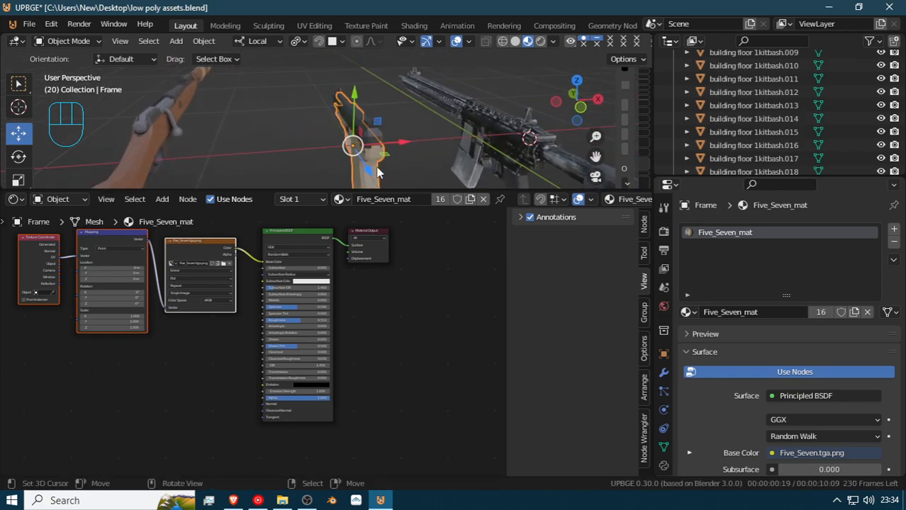
pyautogui.press('g')
pyautogui.rightClick(368, 150)
pyautogui.rightClick(352, 113)
pyautogui.press('g')
pyautogui.rightClick(361, 125)
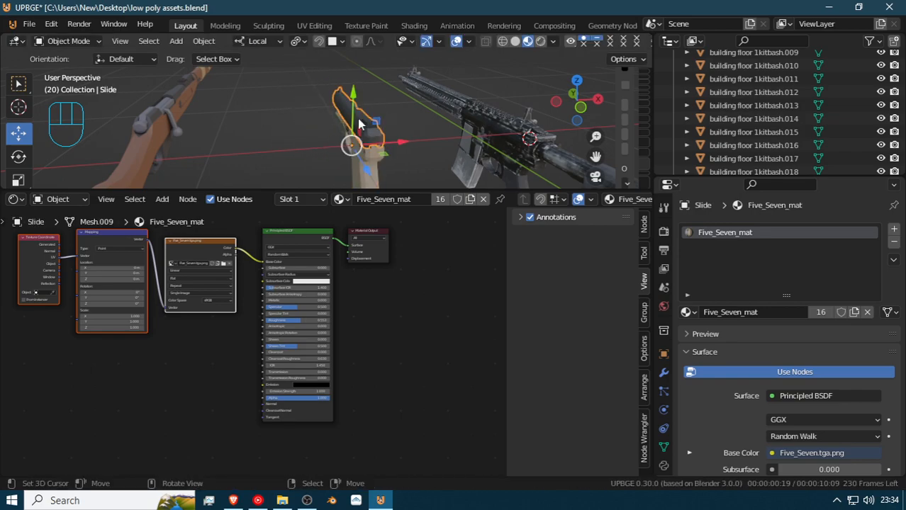
# Select all linked faces of the assault rifle's magazine in Edit Mode
pyautogui.rightClick(488, 111)
pyautogui.press('g')
pyautogui.rightClick(501, 142)
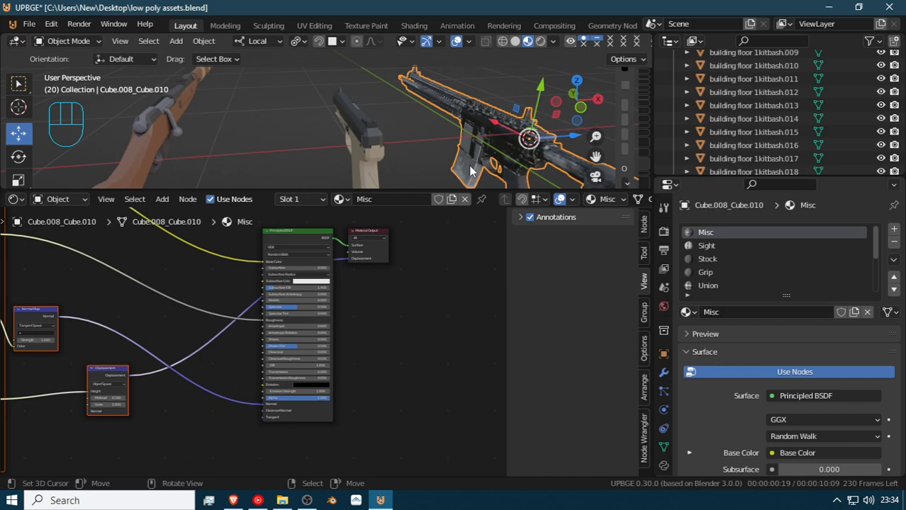
pyautogui.press('Tab')
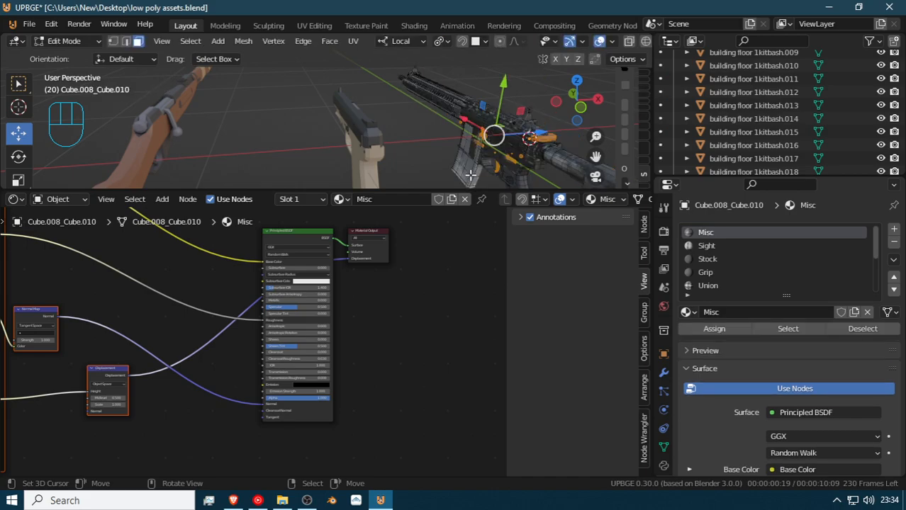
pyautogui.rightClick(470, 168)
pyautogui.hotkey('ctrl', 'l')
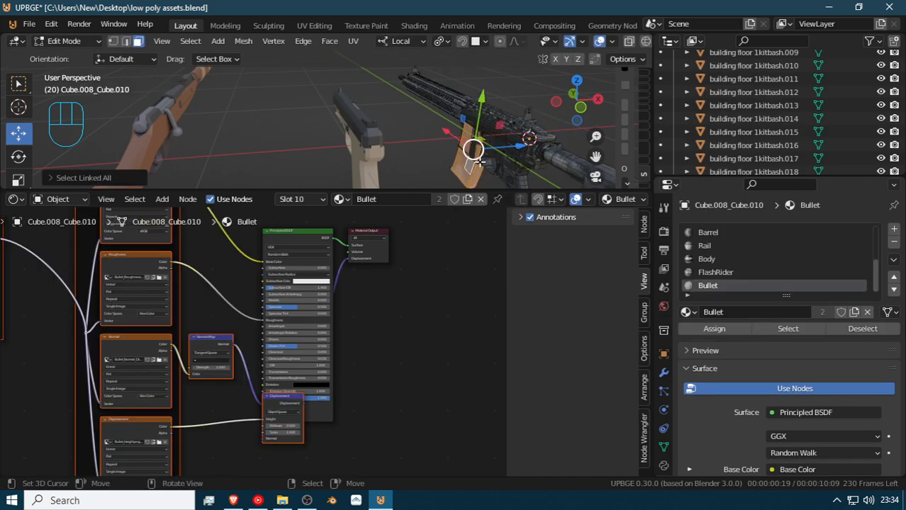
# Move the selected magazine about 0.018 m along its local Z axis to line it up beneath the receiver
pyautogui.hotkey('shift', '`')
pyautogui.press('w')
pyautogui.press('s')
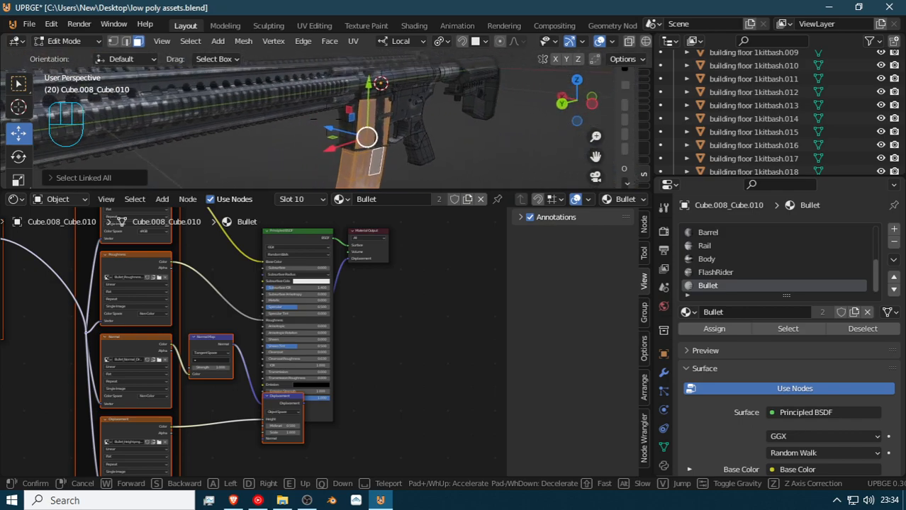
pyautogui.click(273, 166)
pyautogui.moveTo(310, 136); pyautogui.dragTo(326, 134)
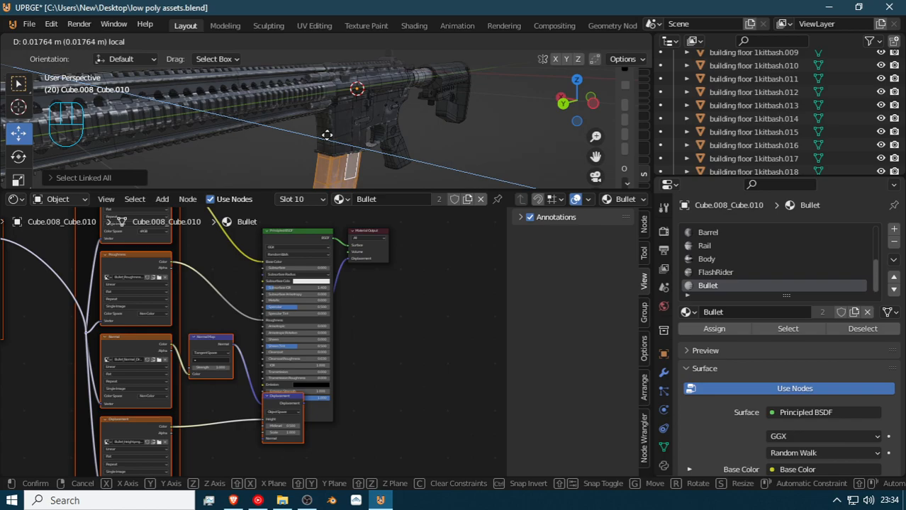
pyautogui.click(329, 135)
# Nudge the magazine slightly along its local Z axis, checking its alignment with the receiver from below
pyautogui.hotkey('shift', '`')
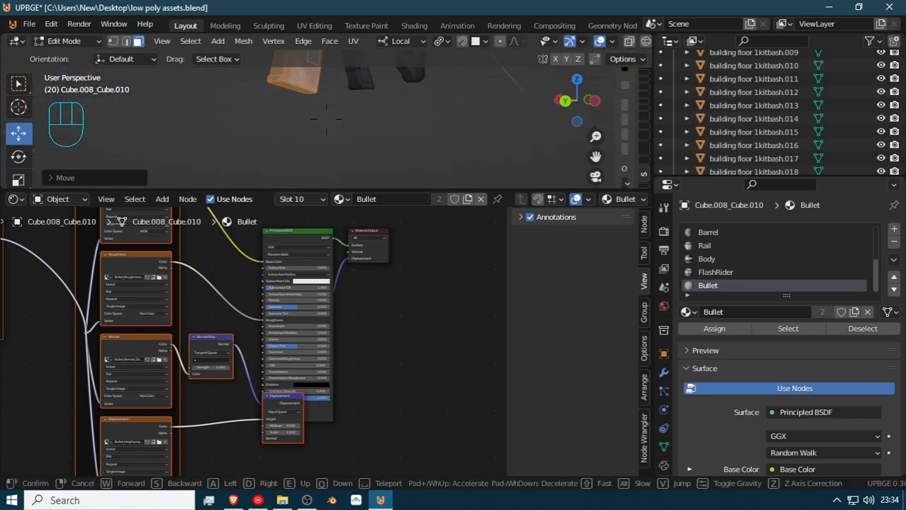
pyautogui.press('a')
pyautogui.press('w')
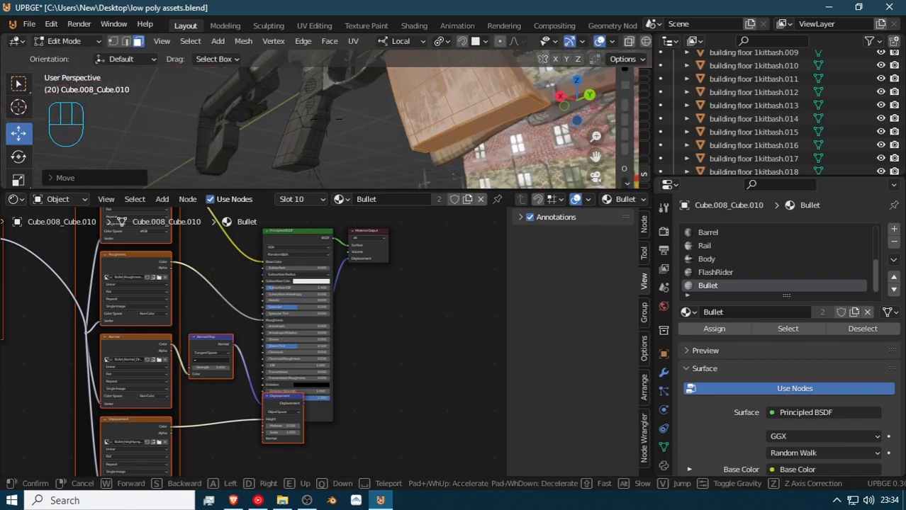
pyautogui.press('s')
pyautogui.press('d')
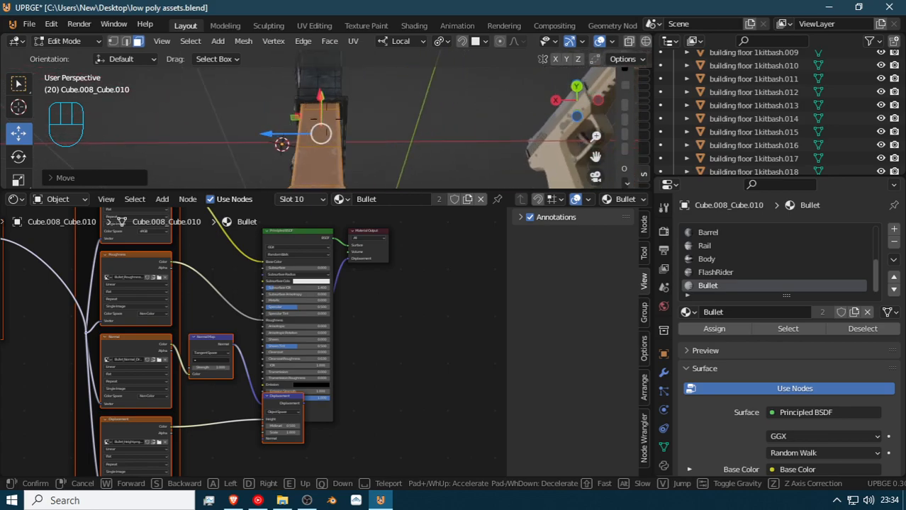
pyautogui.press('w')
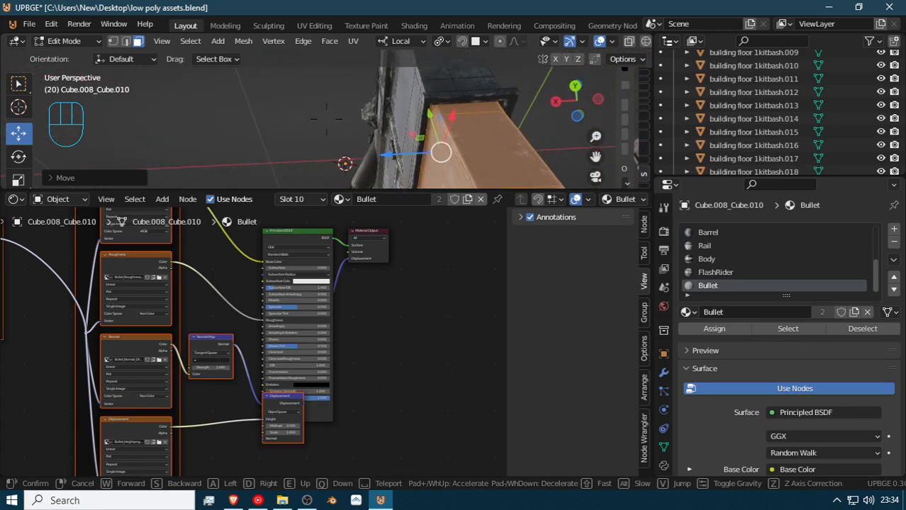
pyautogui.click(326, 119)
pyautogui.moveTo(255, 159); pyautogui.dragTo(252, 156)
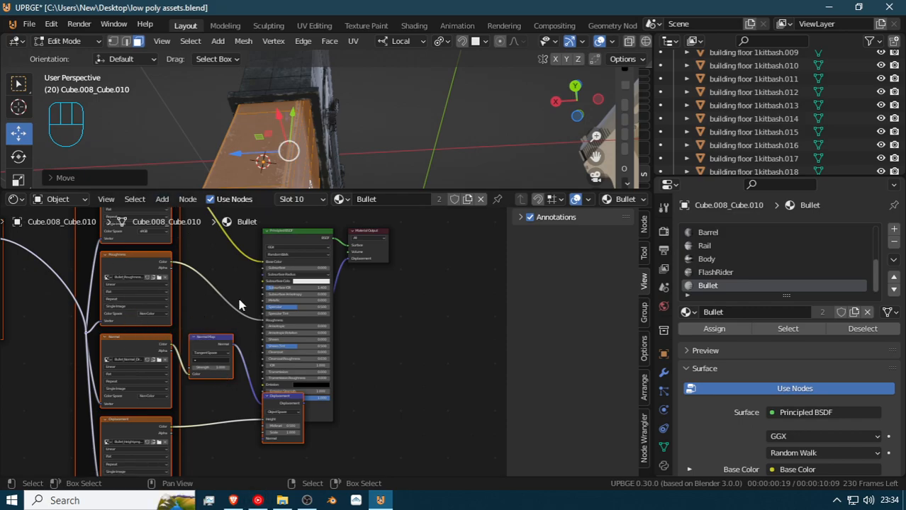
pyautogui.click(297, 237)
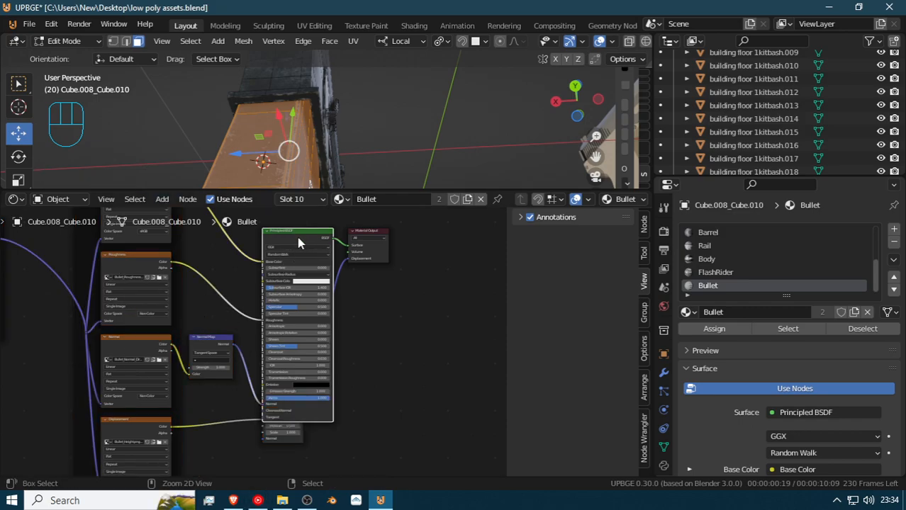
pyautogui.hotkey('ctrl', 'shift', 't')
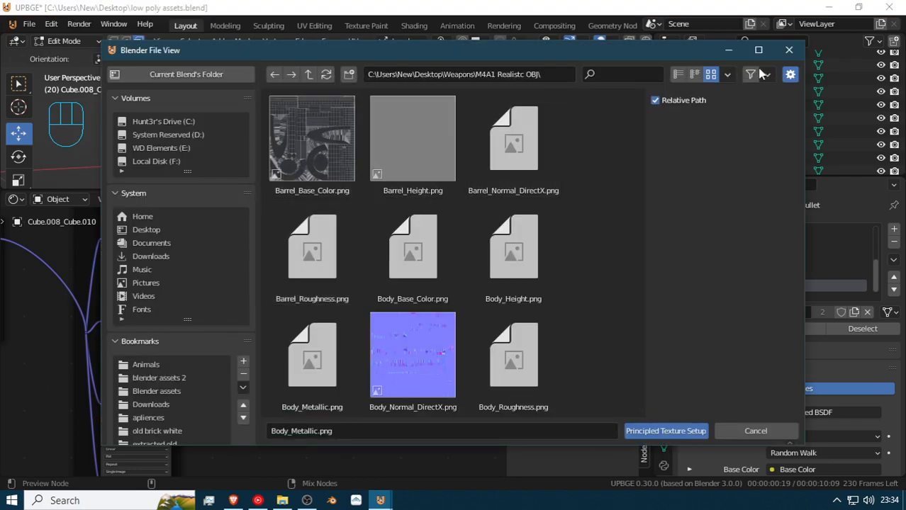
pyautogui.click(791, 45)
# Fine-tune the magazine's position with small moves so it sits centred under the assault rifle's receiver
pyautogui.moveTo(287, 108); pyautogui.dragTo(335, 130, button='middle')
pyautogui.hotkey('shift', '`')
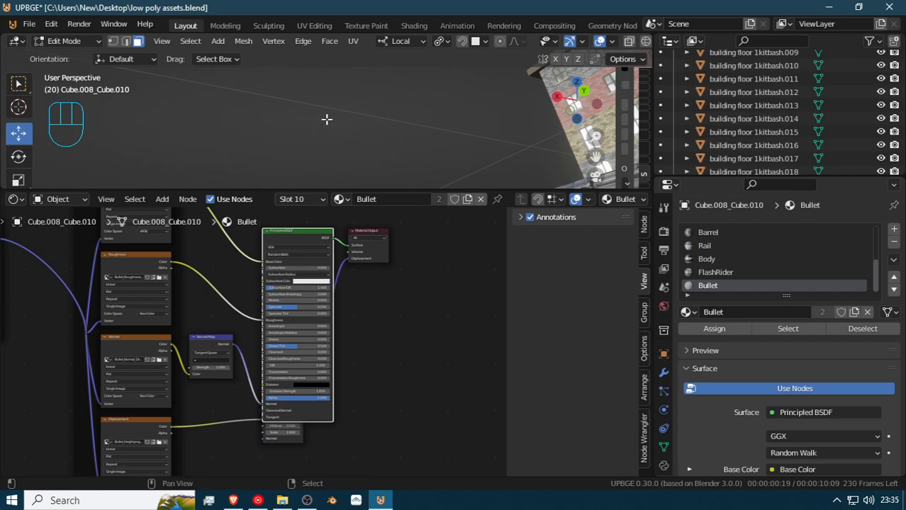
pyautogui.press('w')
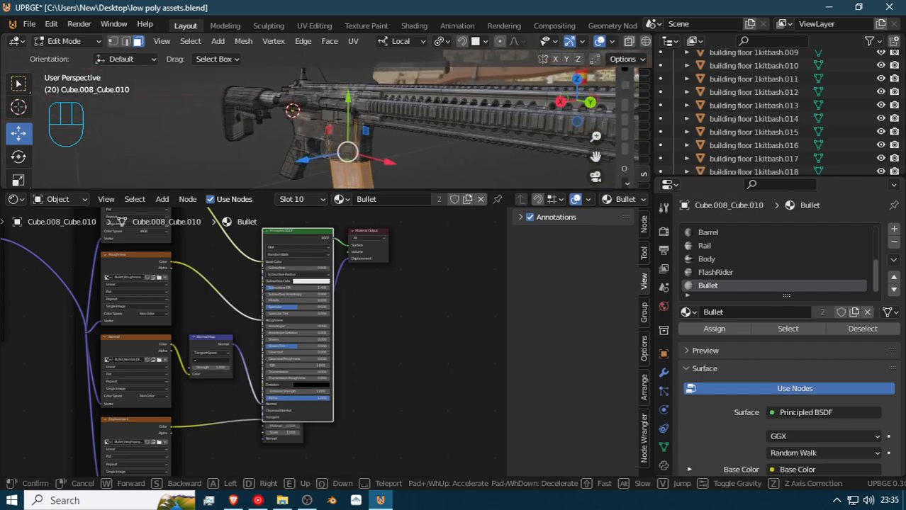
pyautogui.press('s')
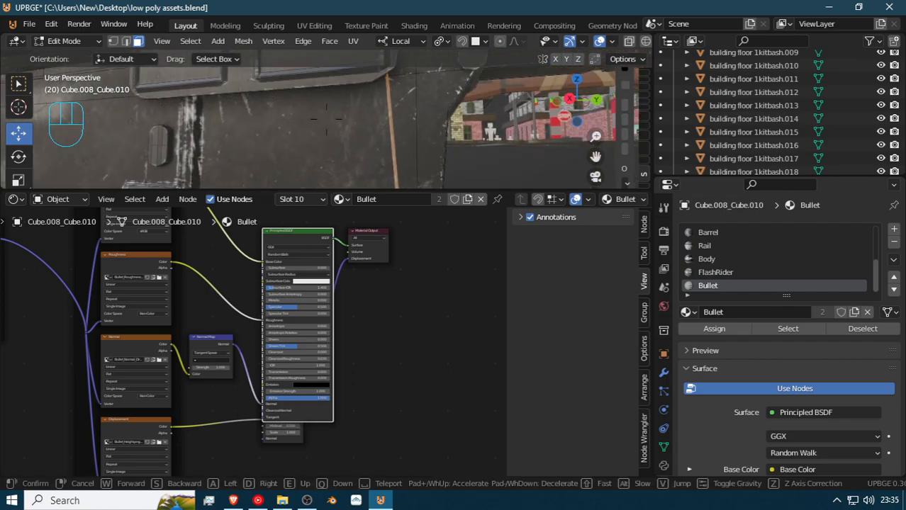
pyautogui.click(330, 102)
pyautogui.moveTo(330, 103); pyautogui.dragTo(381, 162)
pyautogui.hotkey('shift', '`')
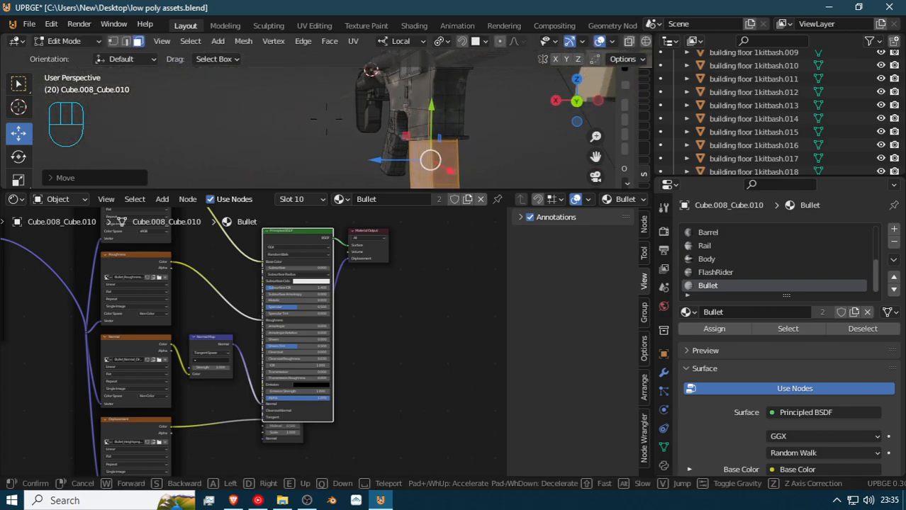
pyautogui.click(325, 124)
pyautogui.moveTo(338, 159)
pyautogui.mouseDown()
pyautogui.moveTo(349, 158)
pyautogui.moveTo(341, 154)
pyautogui.mouseUp()
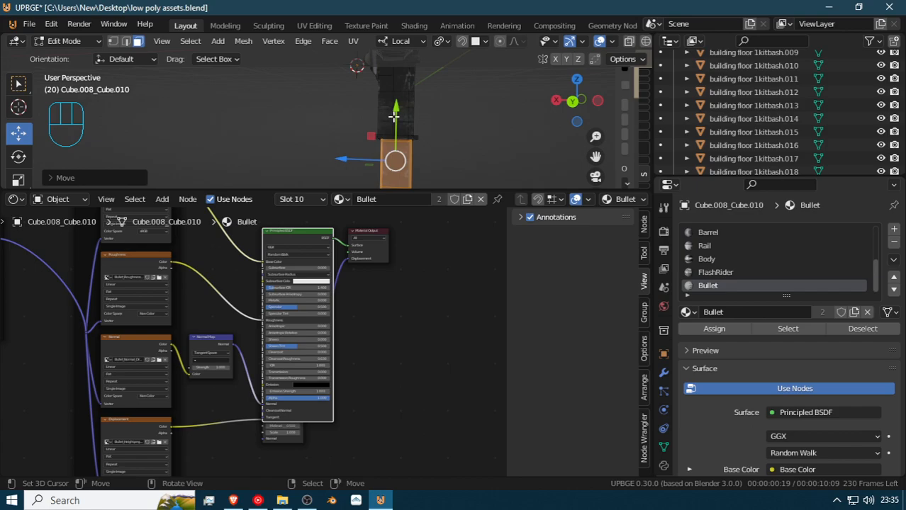
# Check the magazine's fit from the side, clear the face selection and return the rifle to Object Mode
pyautogui.hotkey('shift', '`')
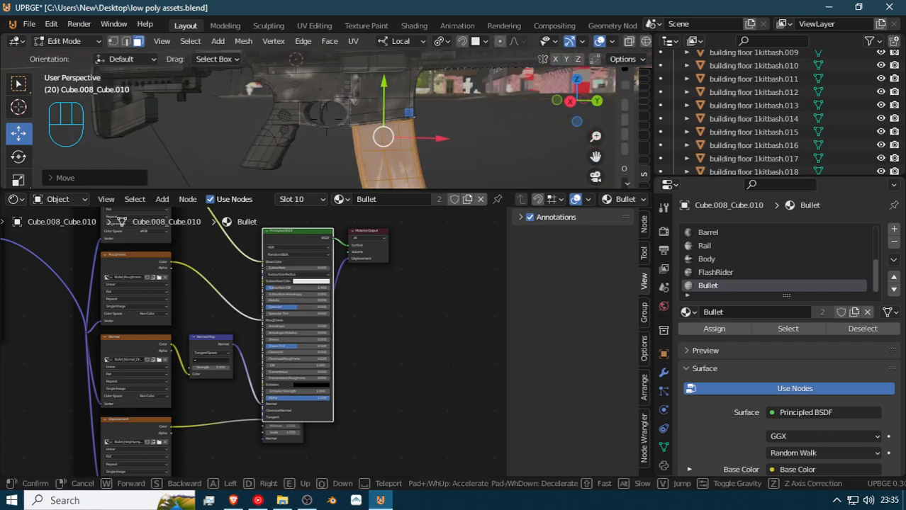
pyautogui.press('w')
pyautogui.press('s')
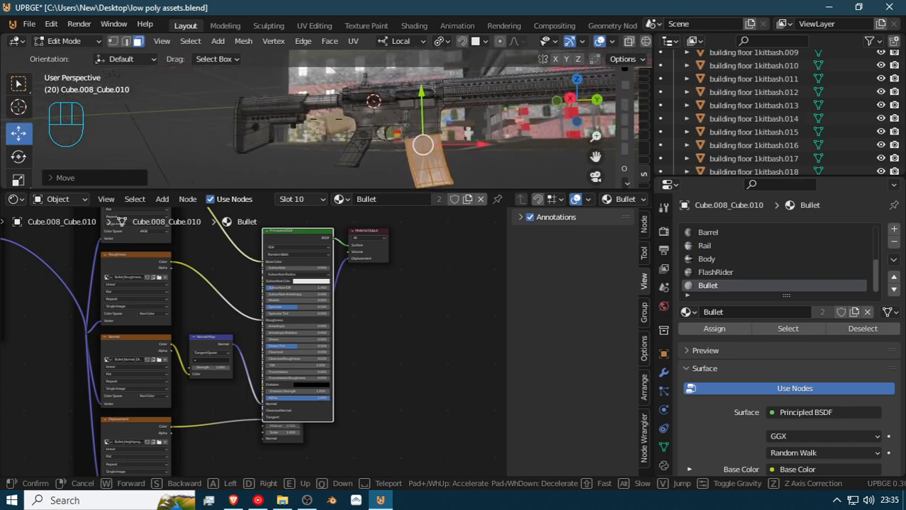
pyautogui.press('w')
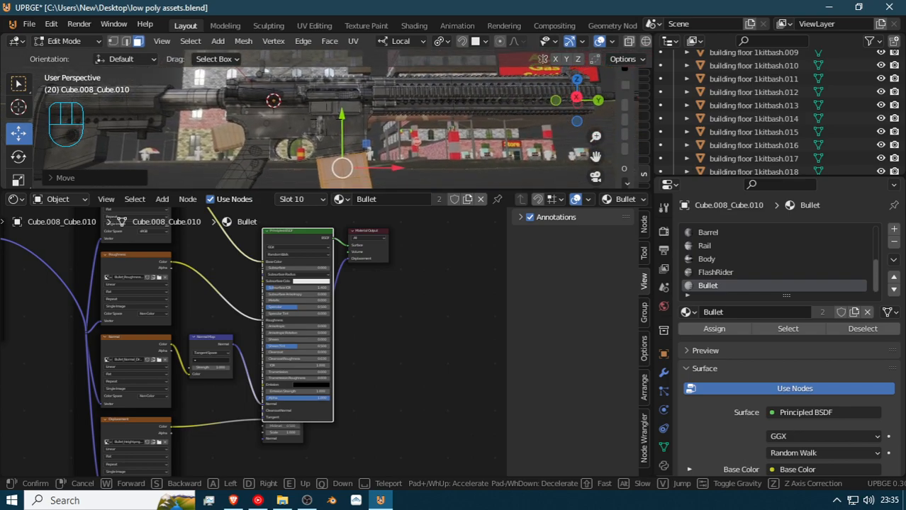
pyautogui.click(327, 120)
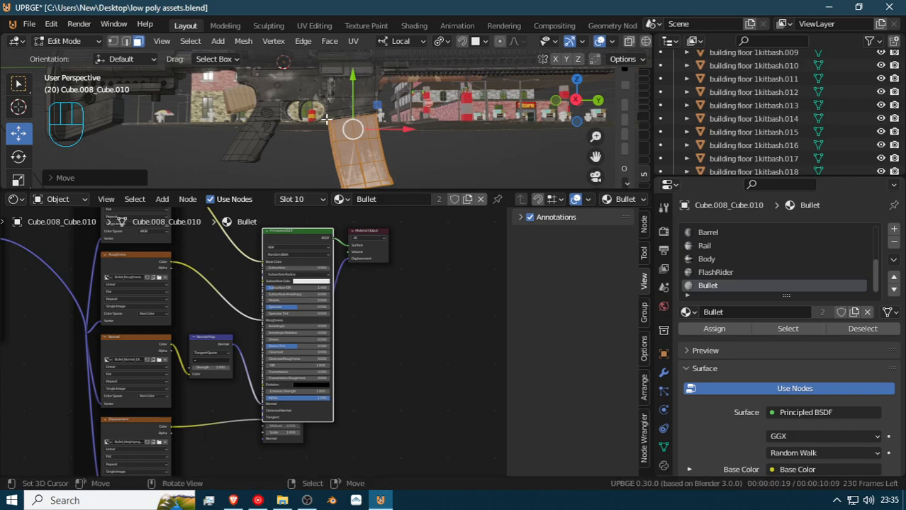
pyautogui.hotkey('alt', 'a')
pyautogui.hotkey('shift', '`')
pyautogui.press('s')
pyautogui.click(328, 117)
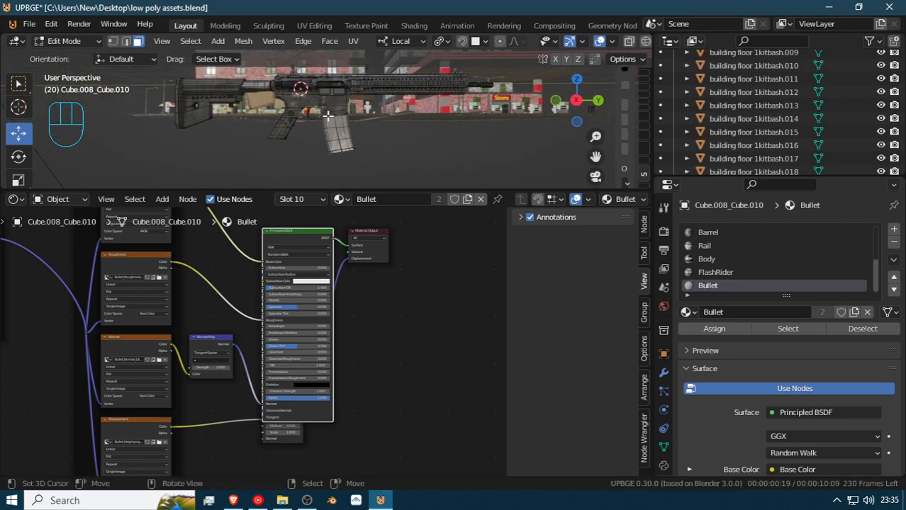
pyautogui.press('Tab')
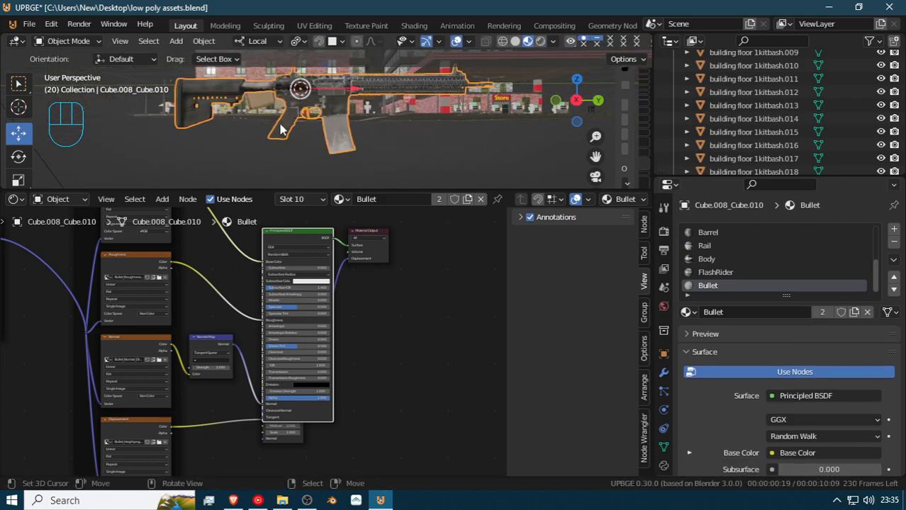
# Try moving the pistol's parts one at a time beside the assault rifle, cancelling each move
pyautogui.hotkey('shift', '`')
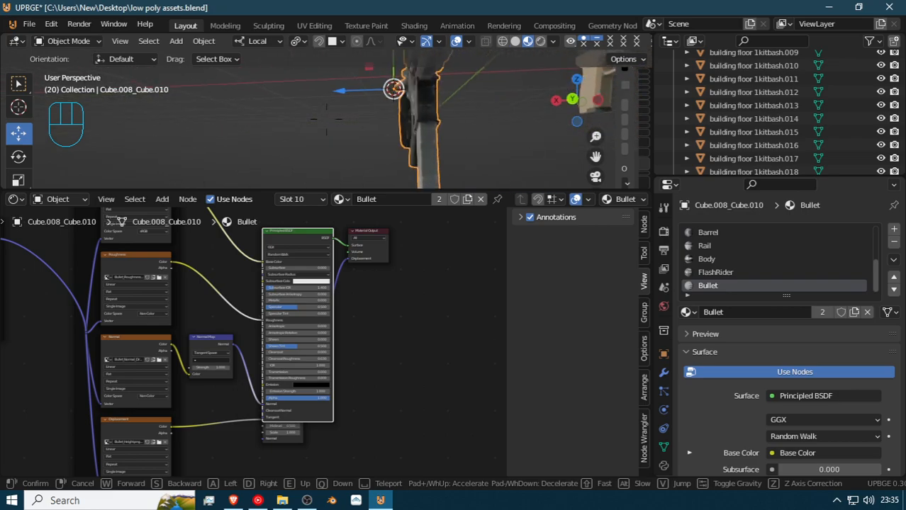
pyautogui.press('d')
pyautogui.press('s')
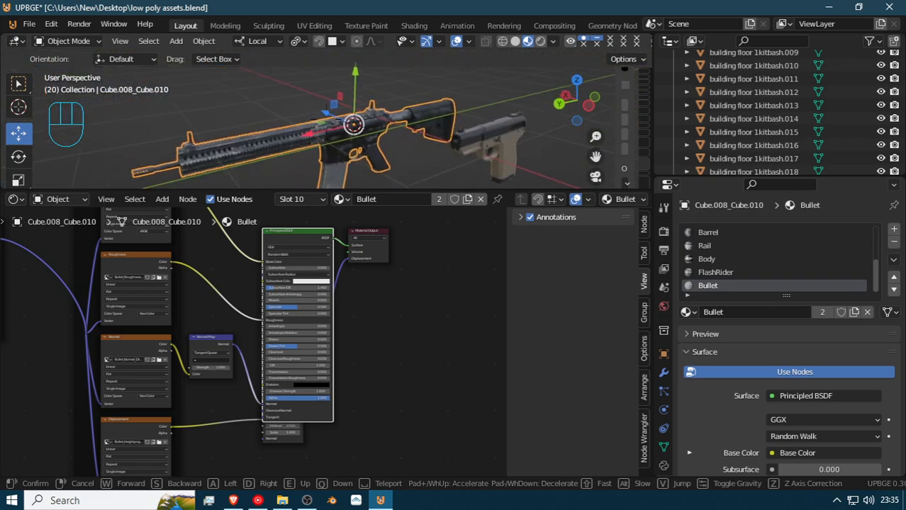
pyautogui.click(328, 125)
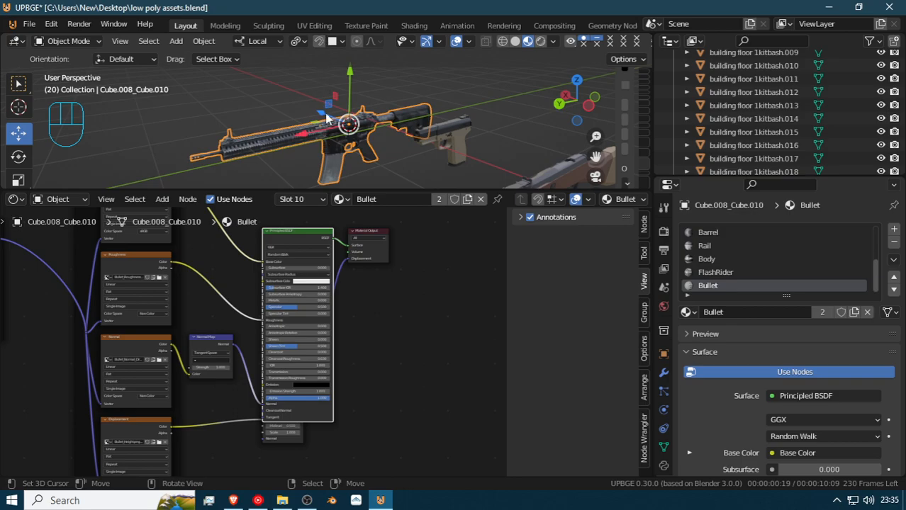
pyautogui.click(454, 153)
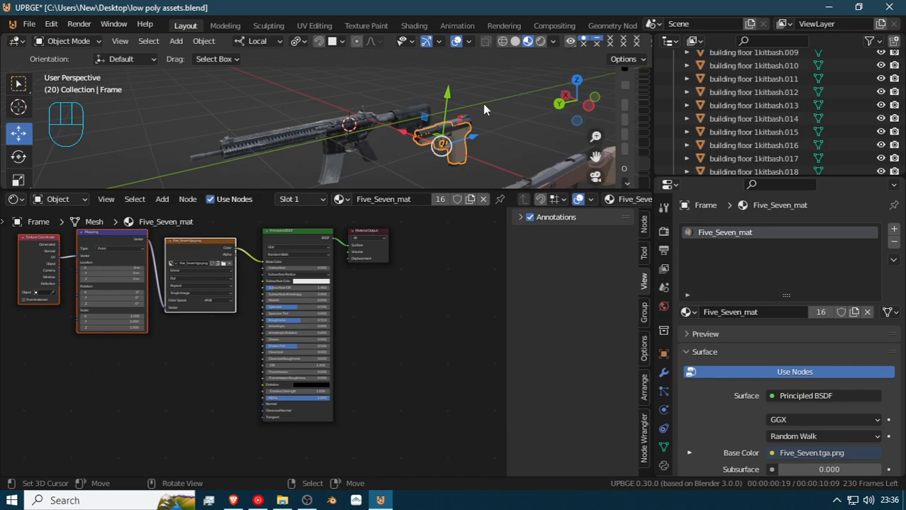
pyautogui.rightClick(468, 119)
pyautogui.moveTo(445, 150); pyautogui.dragTo(467, 131)
pyautogui.rightClick(468, 131)
pyautogui.rightClick(462, 165)
pyautogui.press('g')
pyautogui.rightClick(462, 166)
pyautogui.rightClick(463, 166)
pyautogui.press('g')
pyautogui.rightClick(356, 138)
# Try moving the whole assault rifle as a single object and cancel the move
pyautogui.rightClick(333, 169)
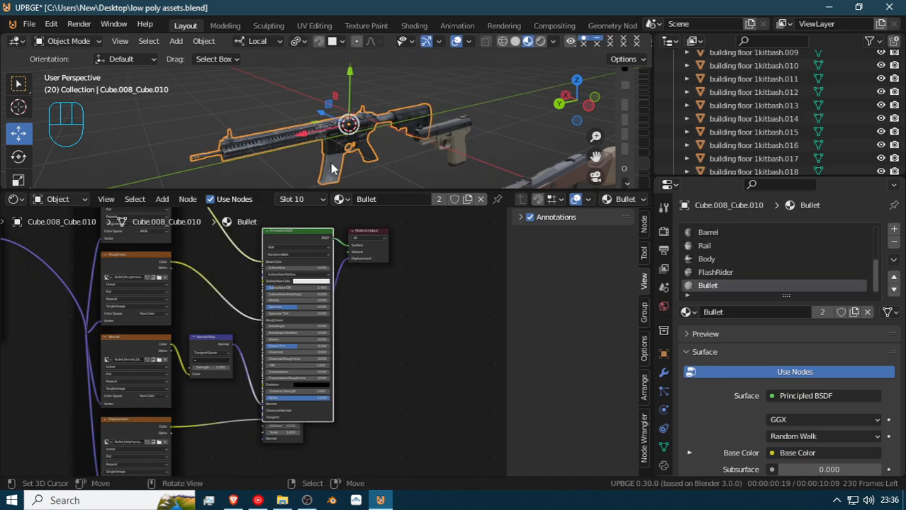
pyautogui.press('g')
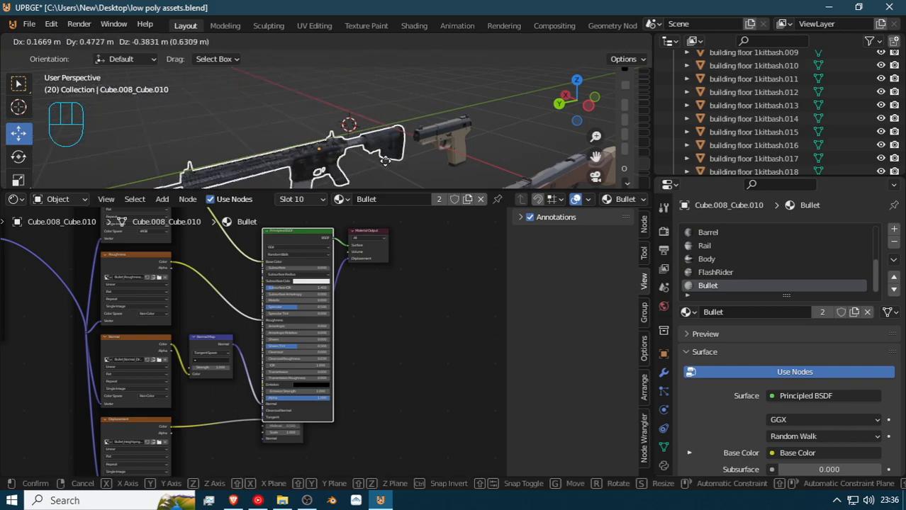
pyautogui.rightClick(359, 137)
# Select the wooden bolt-action rifle, try moving it and cancel the move
pyautogui.moveTo(359, 137); pyautogui.dragTo(382, 120, button='middle')
pyautogui.rightClick(382, 124)
pyautogui.press('g')
pyautogui.rightClick(384, 159)
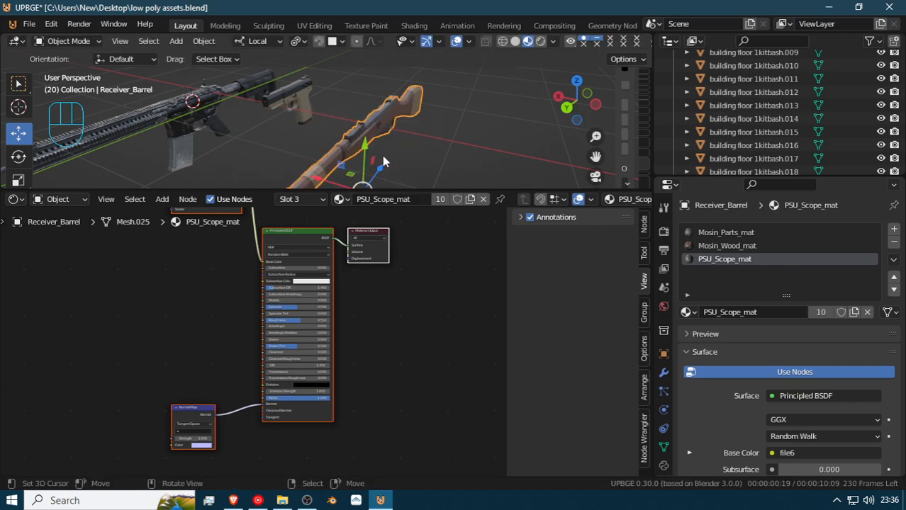
# Try moving the bolt-action rifle's bolt along its local Z axis and cancel the move
pyautogui.hotkey('shift', '`')
pyautogui.press('w')
pyautogui.press('d')
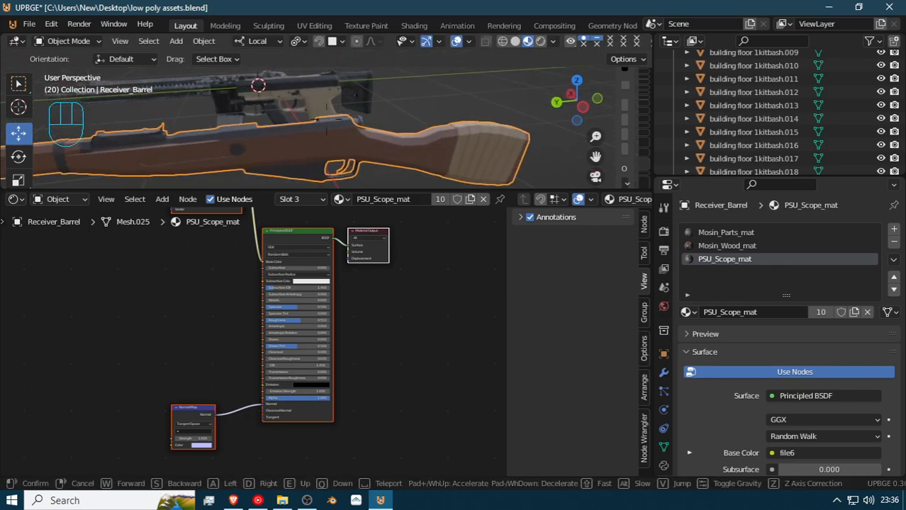
pyautogui.click(327, 120)
pyautogui.press('g')
pyautogui.rightClick(247, 106)
pyautogui.click(271, 90)
pyautogui.press('g')
pyautogui.press('z')
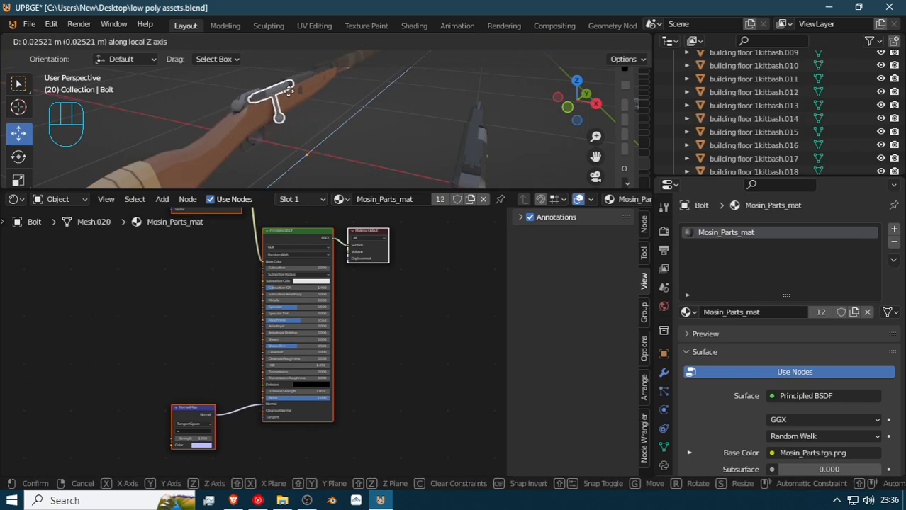
pyautogui.rightClick(290, 95)
# Try moving the bolt's rear piece along its local Z axis and the rifle's receiver freely, cancelling both moves
pyautogui.click(238, 114)
pyautogui.press('g')
pyautogui.press('z')
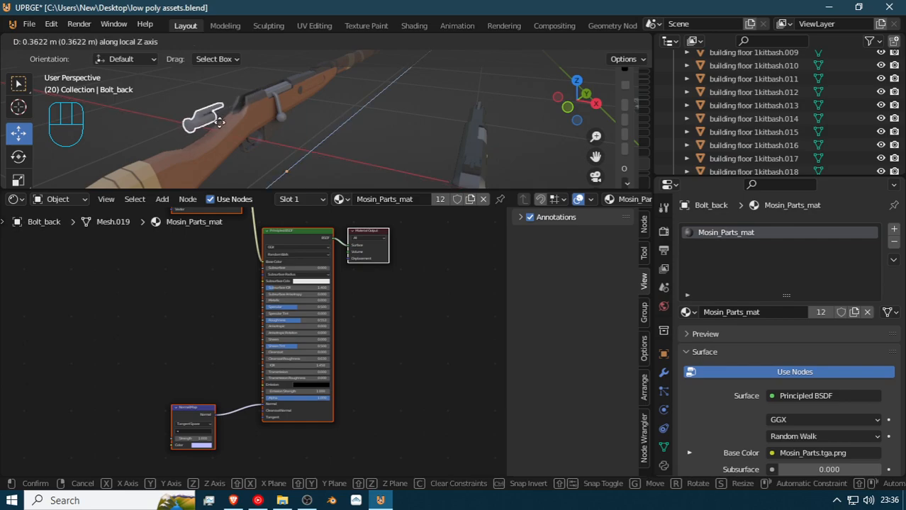
pyautogui.rightClick(238, 119)
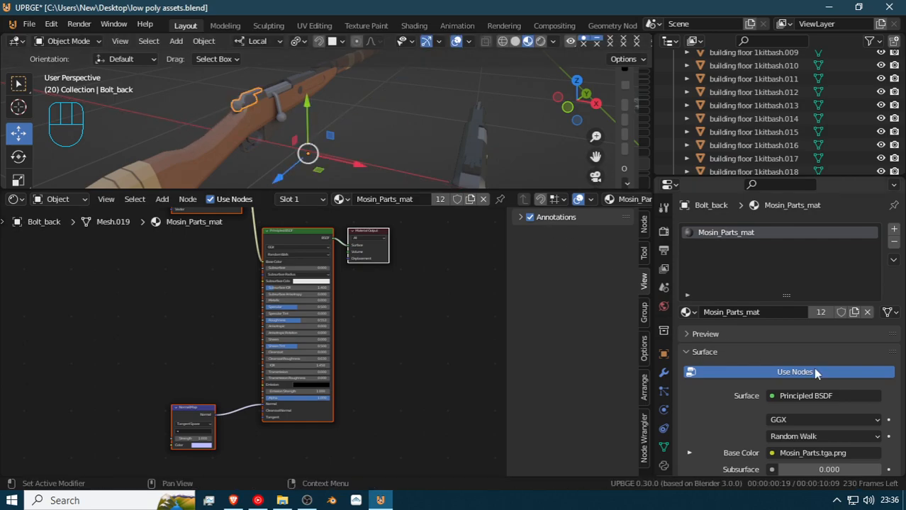
pyautogui.click(276, 102)
pyautogui.press('g')
pyautogui.rightClick(273, 125)
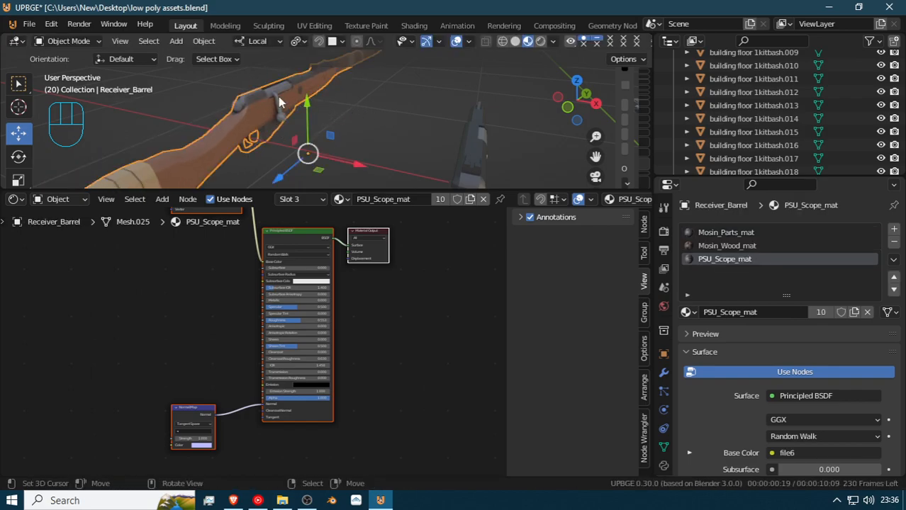
# Select the bolt-action rifle's rear bolt piece, bolt and receiver together
pyautogui.click(243, 107)
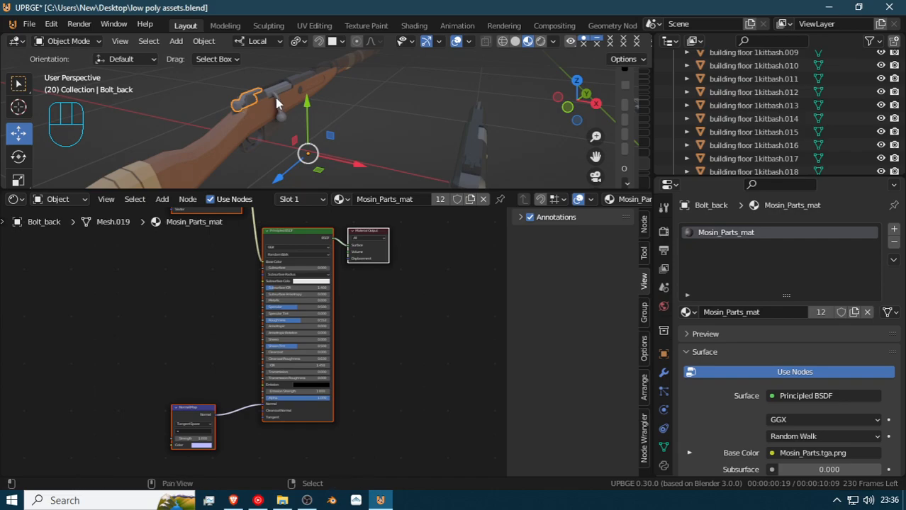
pyautogui.click(276, 103)
pyautogui.click(312, 80)
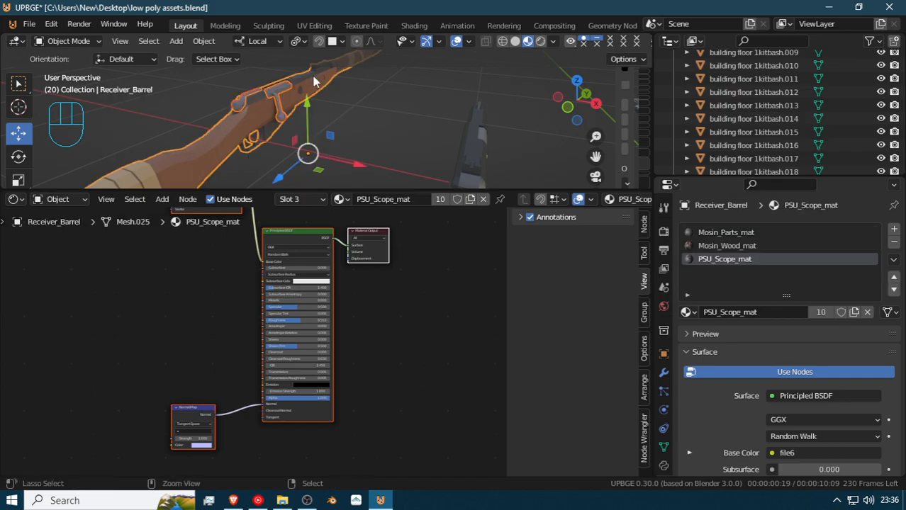
# Reselect only the bolt-action rifle's receiver, try moving it and cancel the move
pyautogui.click(315, 82)
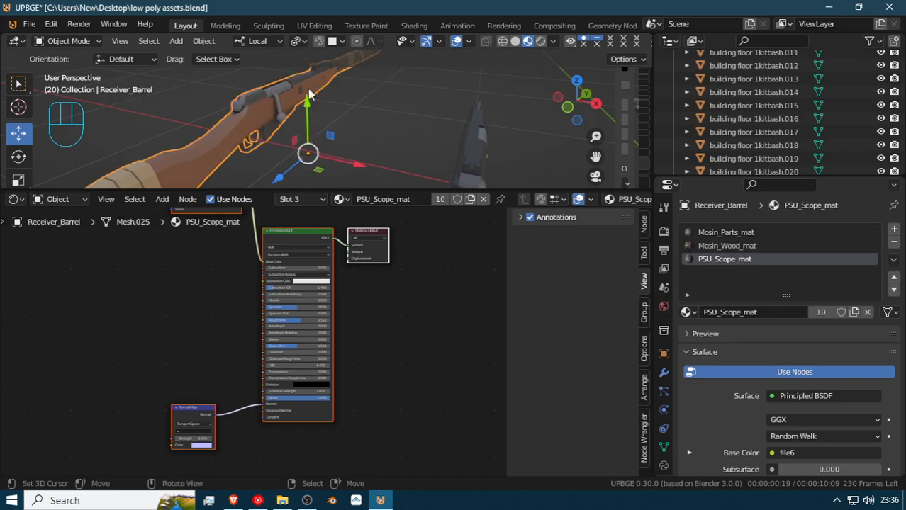
pyautogui.press('g')
pyautogui.press('Escape')
# Reveal the bolt-action rifle's hidden scope, try moving it as a separate part and hide it again
pyautogui.click(305, 98)
pyautogui.moveTo(305, 98); pyautogui.dragTo(293, 83, button='middle')
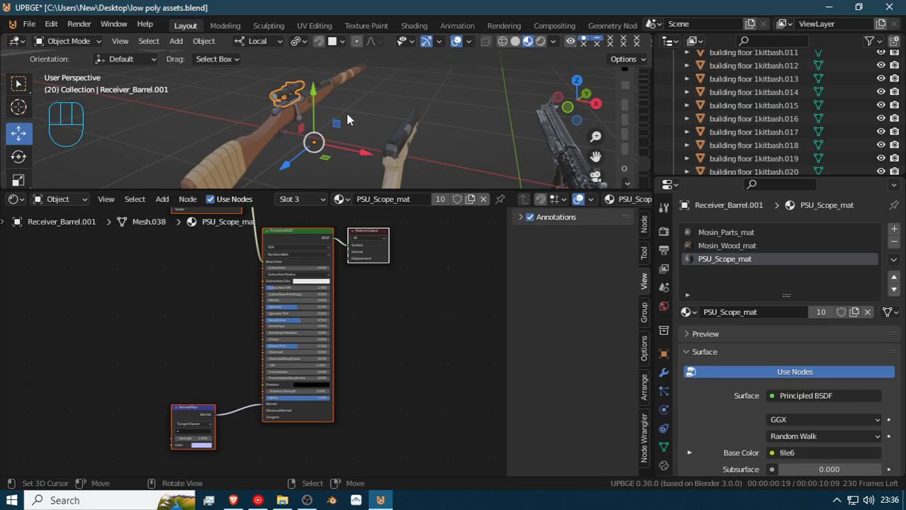
pyautogui.press('g')
pyautogui.press('Escape')
pyautogui.click(308, 135)
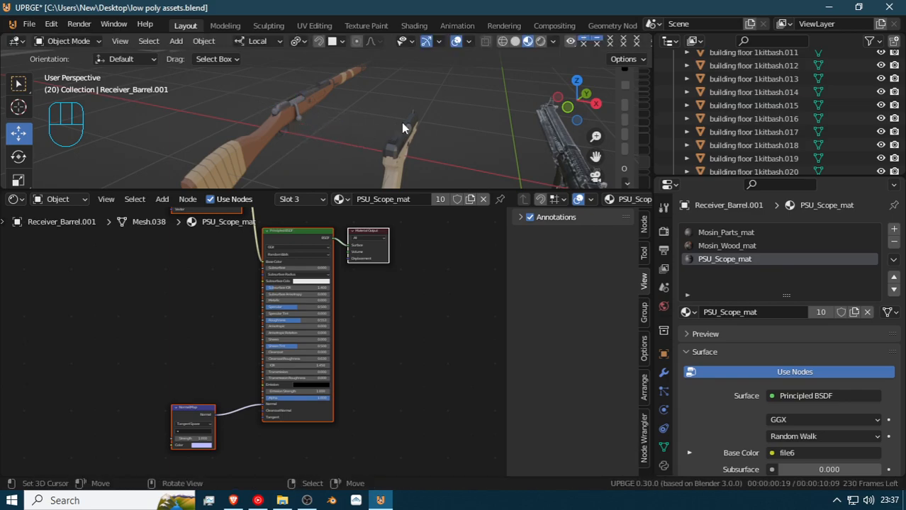
# Select the pistol's slide, magazine and frame together
pyautogui.click(397, 146)
pyautogui.moveTo(398, 158); pyautogui.dragTo(326, 119, button='middle')
pyautogui.keyDown('shift'); pyautogui.click(357, 161); pyautogui.keyUp('shift')
pyautogui.keyDown('shift'); pyautogui.click(363, 165); pyautogui.keyUp('shift')
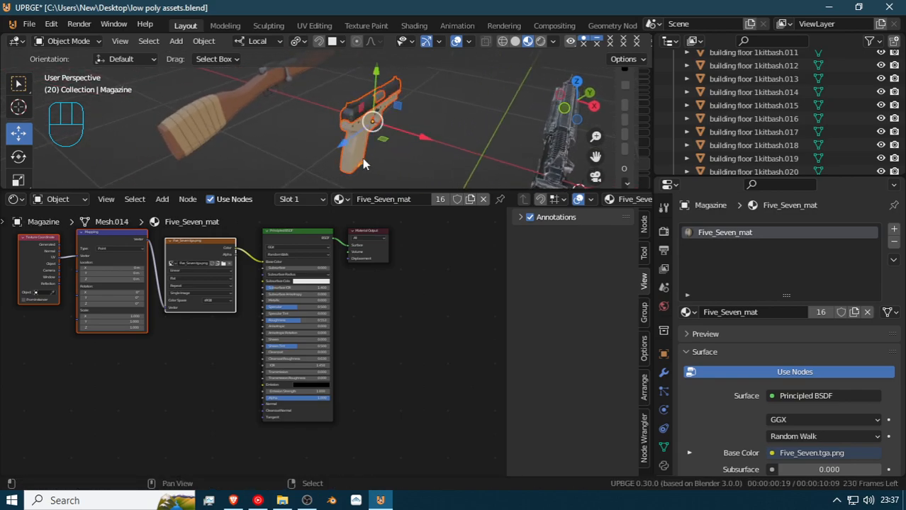
pyautogui.keyDown('shift'); pyautogui.click(373, 135); pyautogui.keyUp('shift')
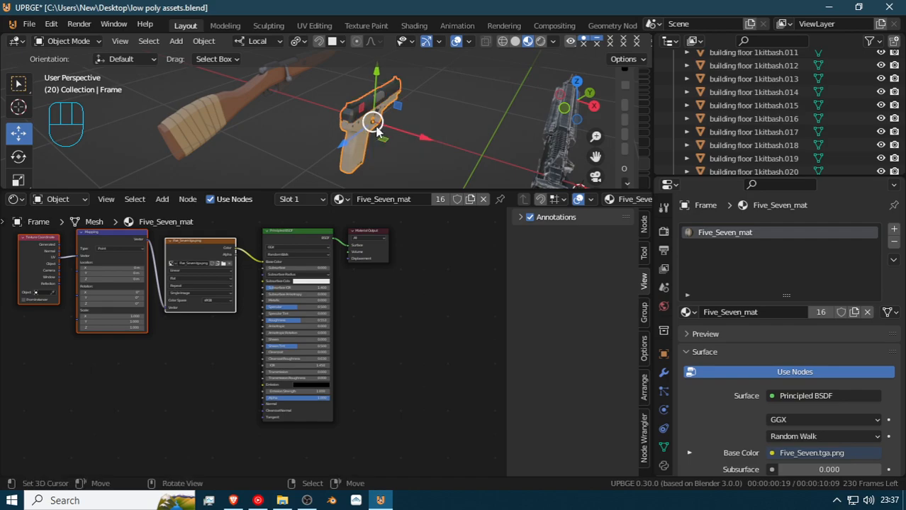
# Select the bolt-action rifle's receiver and set its origin to its geometry
pyautogui.click(255, 92)
pyautogui.hotkey('shift', '`')
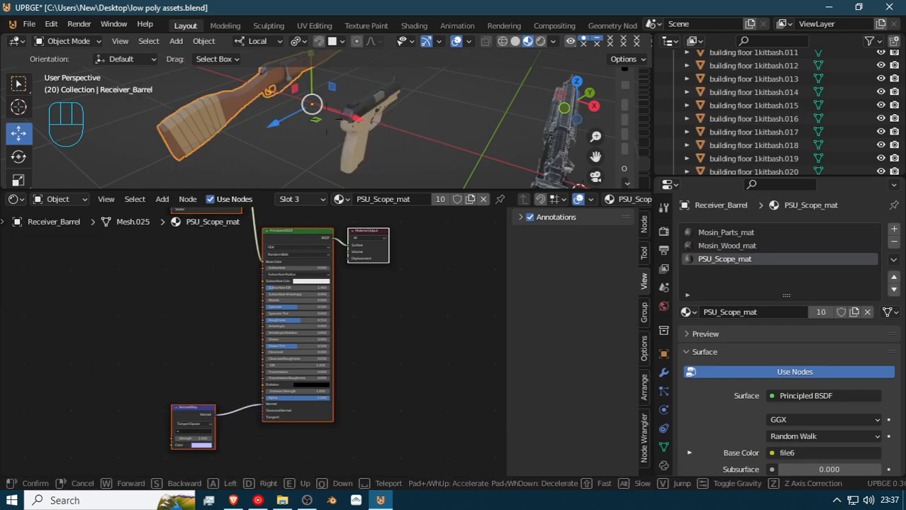
pyautogui.press('a')
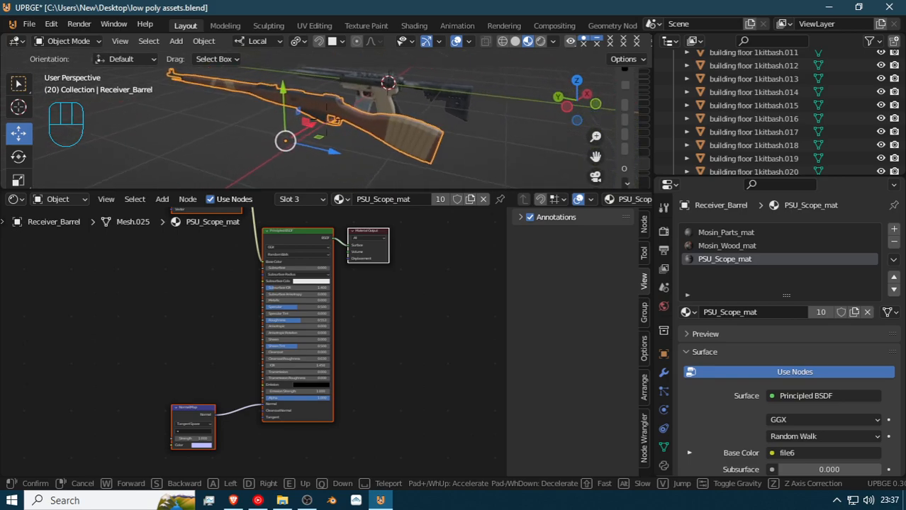
pyautogui.press('w')
pyautogui.press('s')
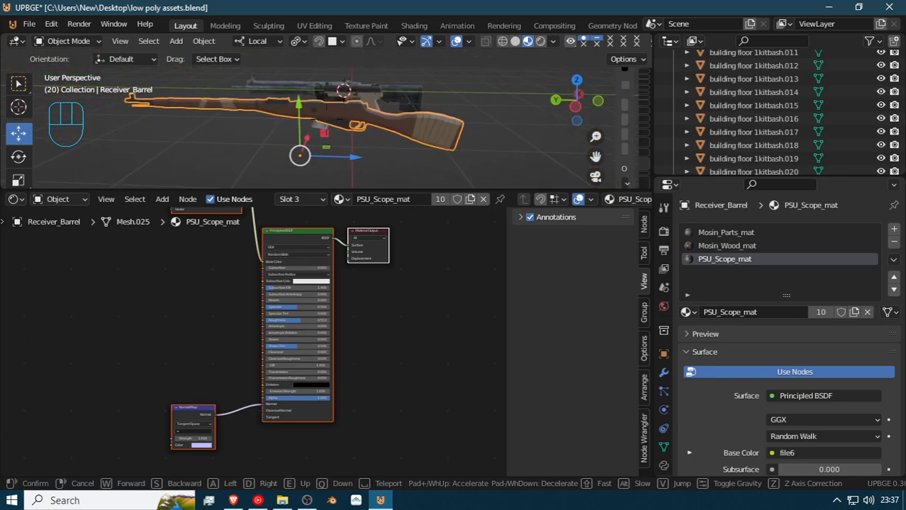
pyautogui.click(327, 125)
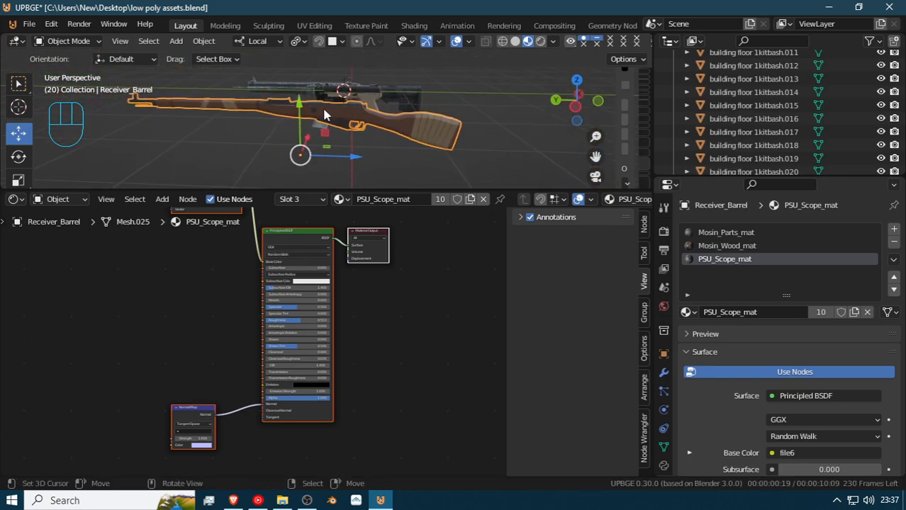
pyautogui.rightClick(323, 115)
pyautogui.press('Escape')
pyautogui.press('q')
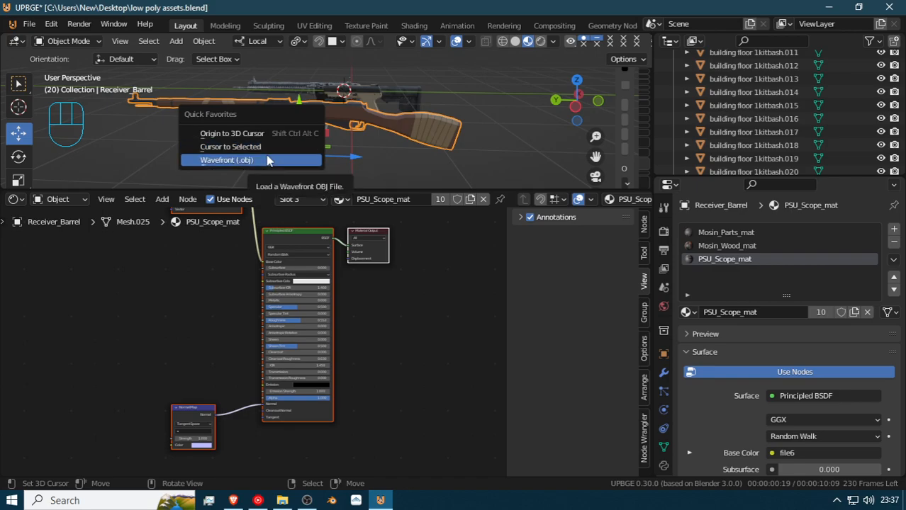
pyautogui.rightClick(337, 99)
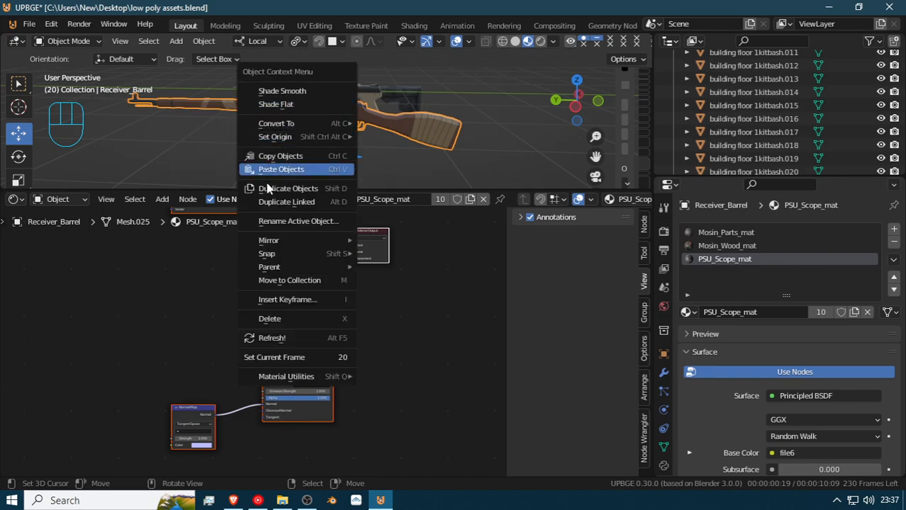
pyautogui.moveTo(307, 137)
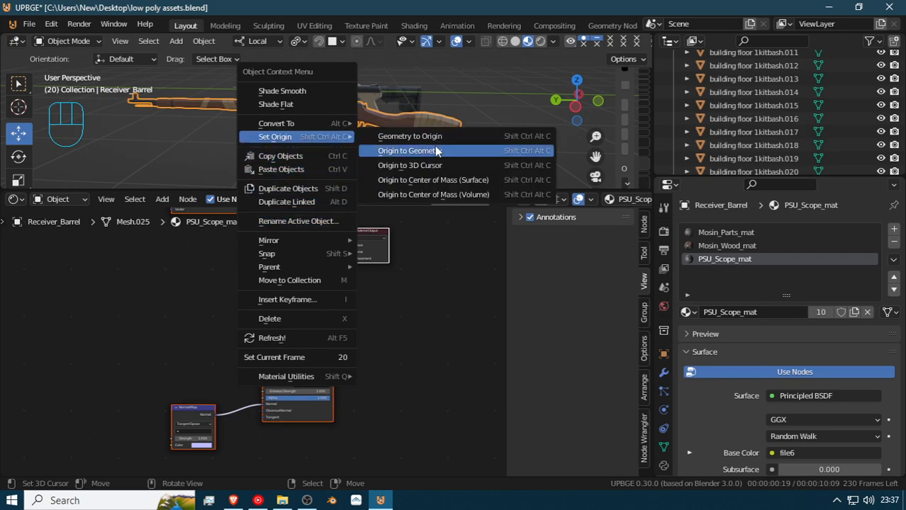
pyautogui.click(482, 153)
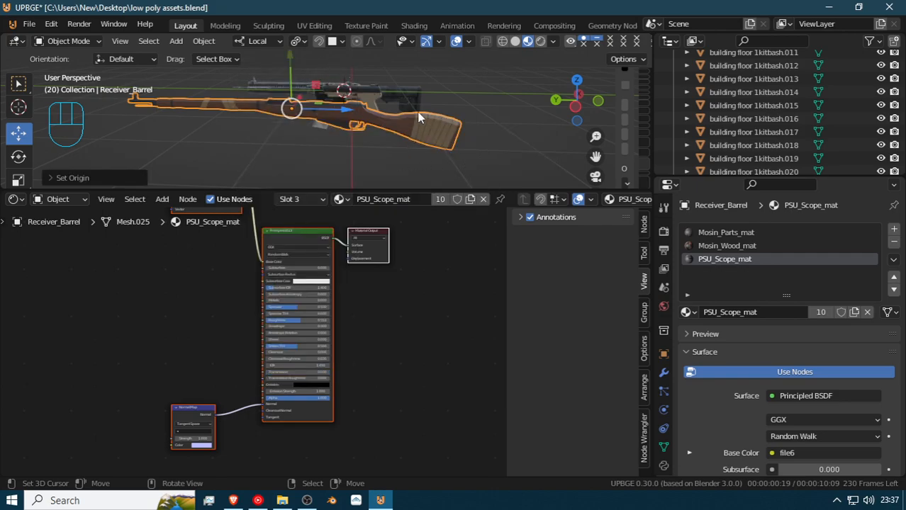
# Examine the bolt-action rifle, pistol and assault rifle from several angles and distances
pyautogui.hotkey('shift', '`')
pyautogui.press('w')
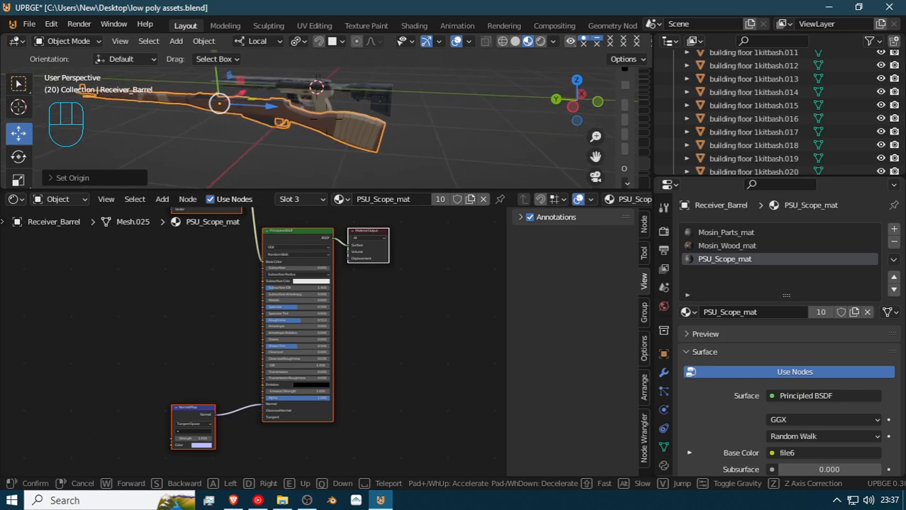
pyautogui.press('a')
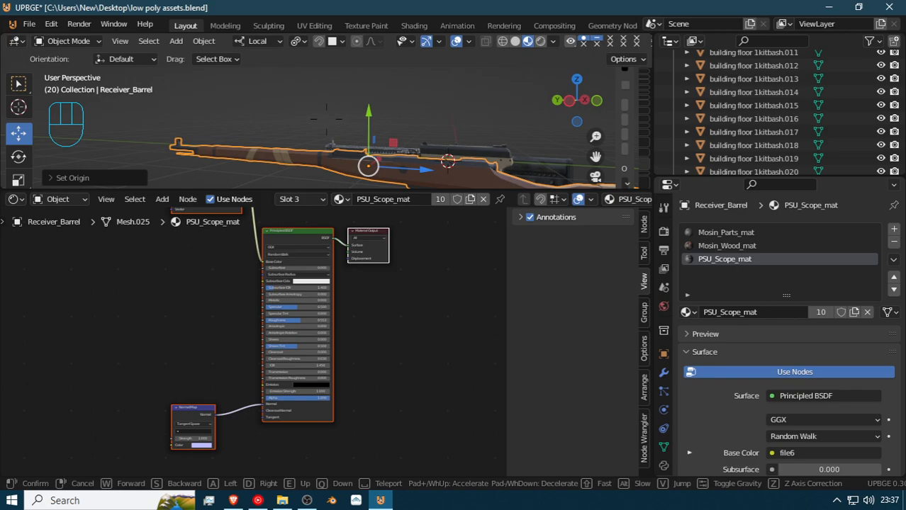
pyautogui.press('w')
pyautogui.press('s')
pyautogui.press('d')
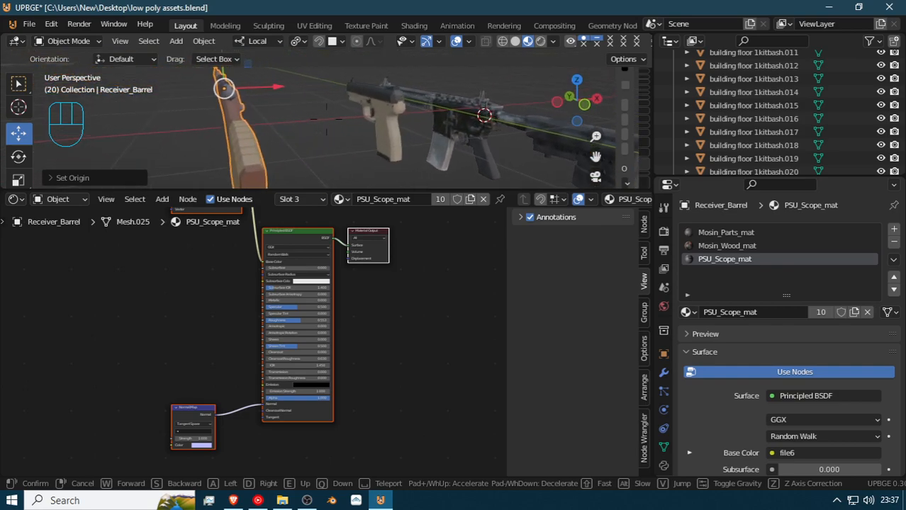
pyautogui.press('w')
pyautogui.click(352, 121)
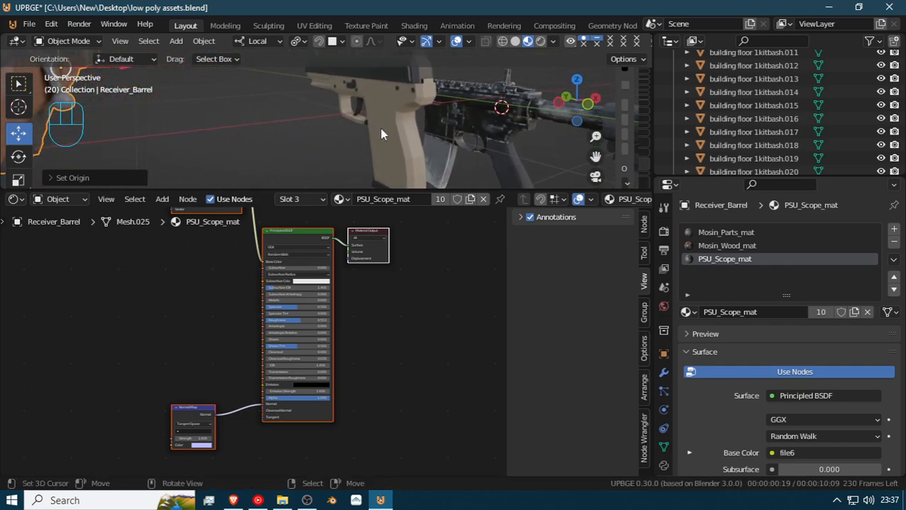
pyautogui.hotkey('shift', '`')
pyautogui.press('a')
pyautogui.press('s')
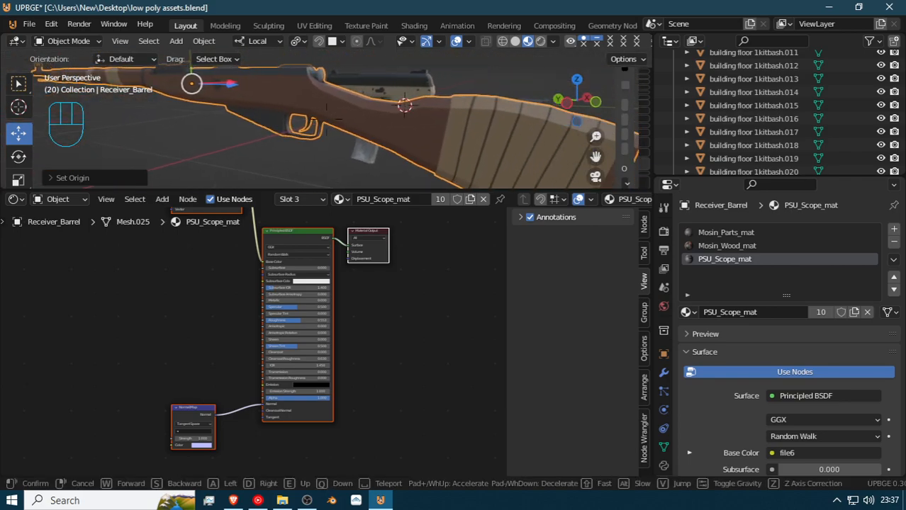
pyautogui.click(330, 131)
# Try moving the receiver's whole mesh in Edit Mode, including along local Z, cancel the moves and return to Object Mode
pyautogui.press('Tab')
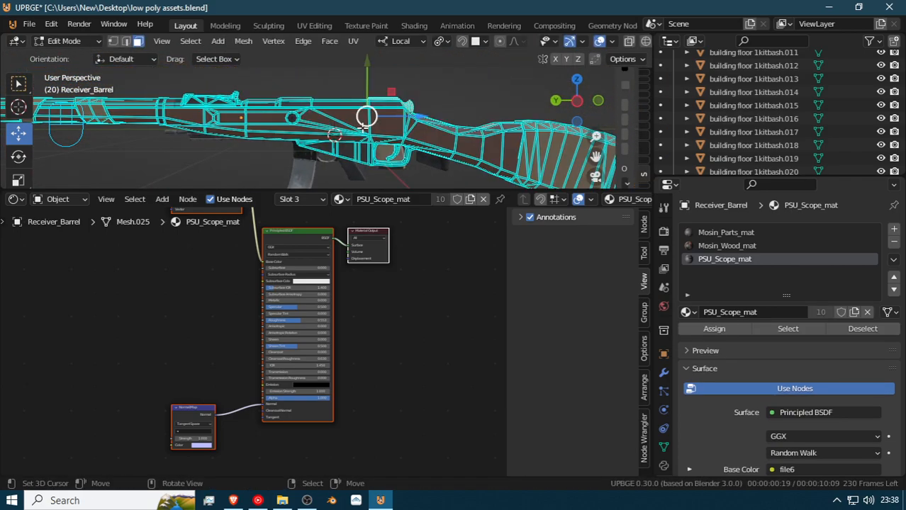
pyautogui.press('g')
pyautogui.press('z')
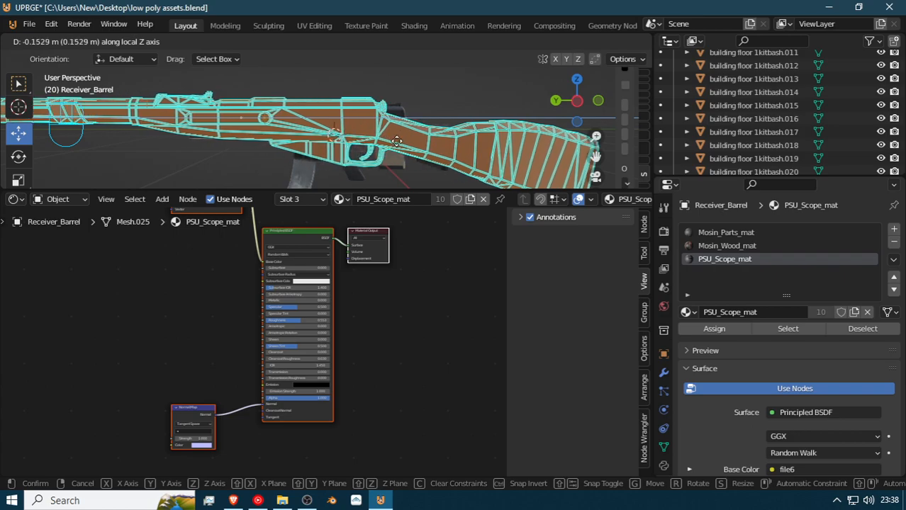
pyautogui.rightClick(403, 149)
pyautogui.press('a')
pyautogui.press('a')
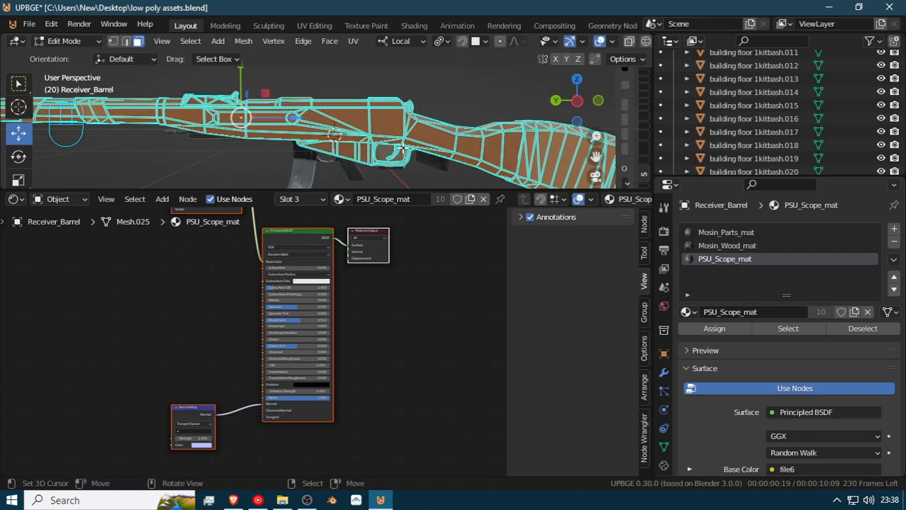
pyautogui.press('g')
pyautogui.press('Escape')
pyautogui.press('Tab')
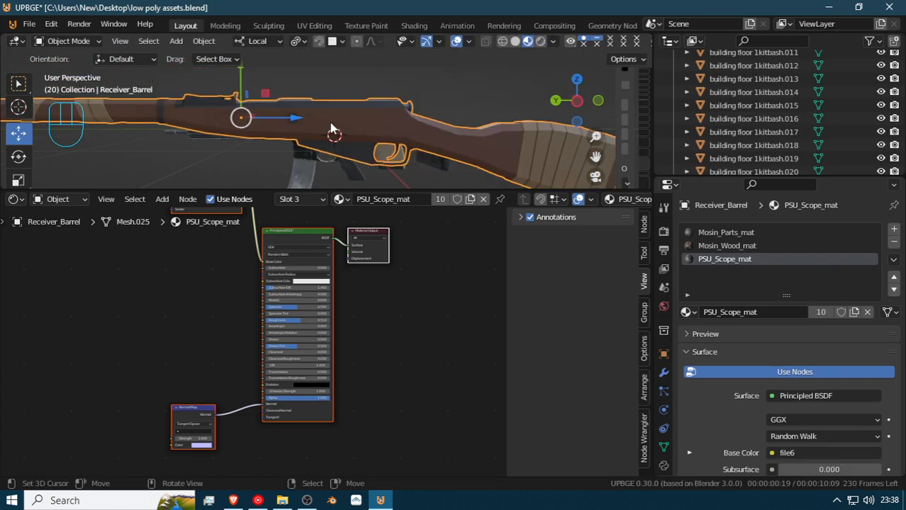
# Reveal the hidden scope and open it together with the bolt-action rifle's receiver in Edit Mode
pyautogui.scroll(-3, 284, 96)
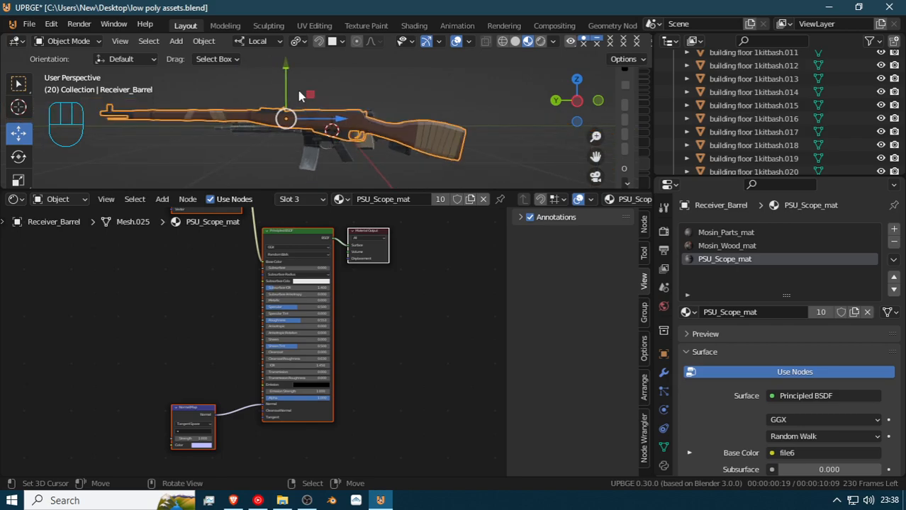
pyautogui.hotkey('alt', 'h')
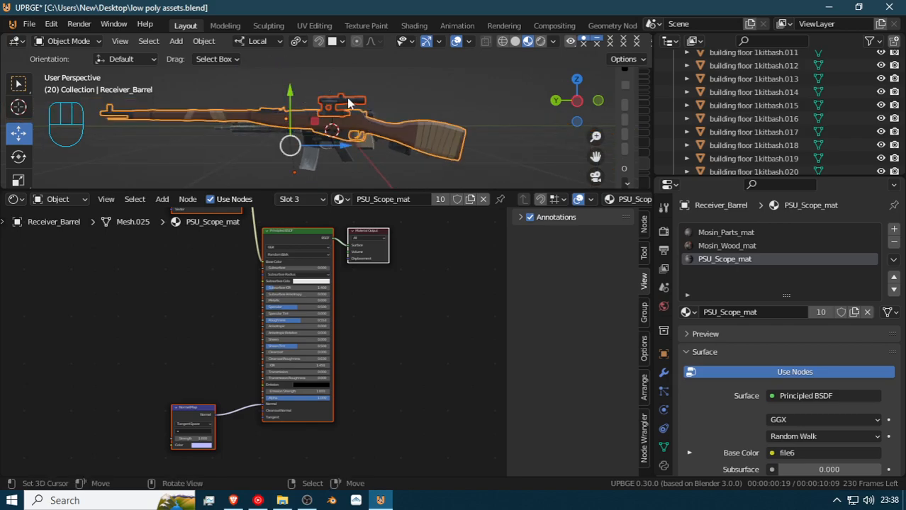
pyautogui.click(348, 105)
pyautogui.keyDown('shift'); pyautogui.click(359, 128); pyautogui.keyUp('shift')
pyautogui.press('Tab')
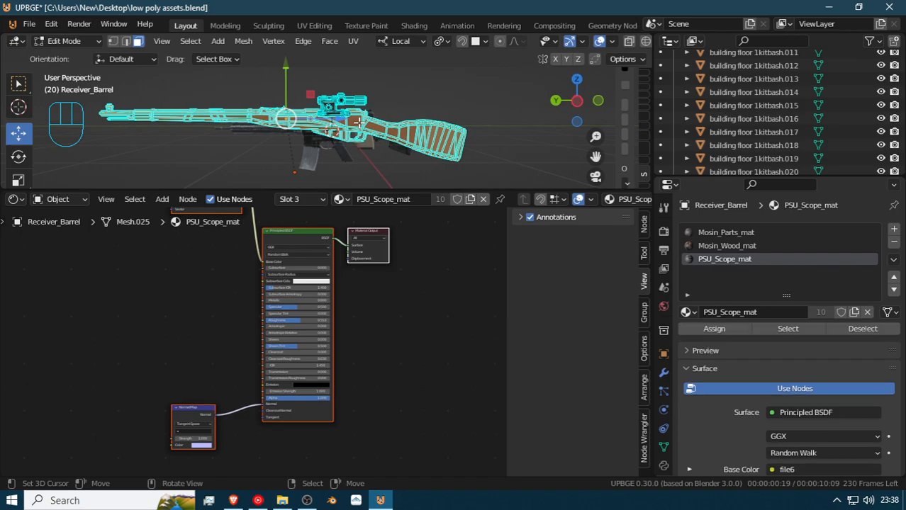
pyautogui.press('g')
pyautogui.press('z')
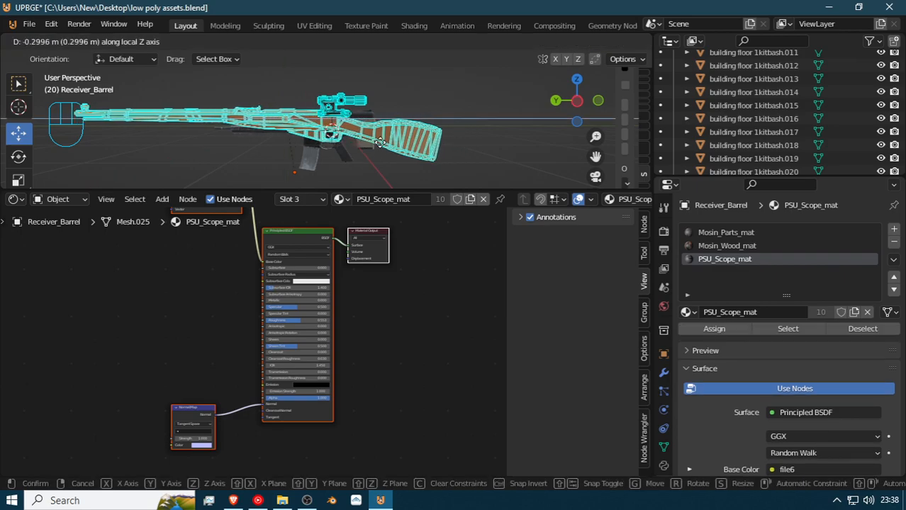
pyautogui.press('Escape')
# Move the receiver and scope geometry together along the local Z axis towards the muzzle
pyautogui.press('g')
pyautogui.press('z')
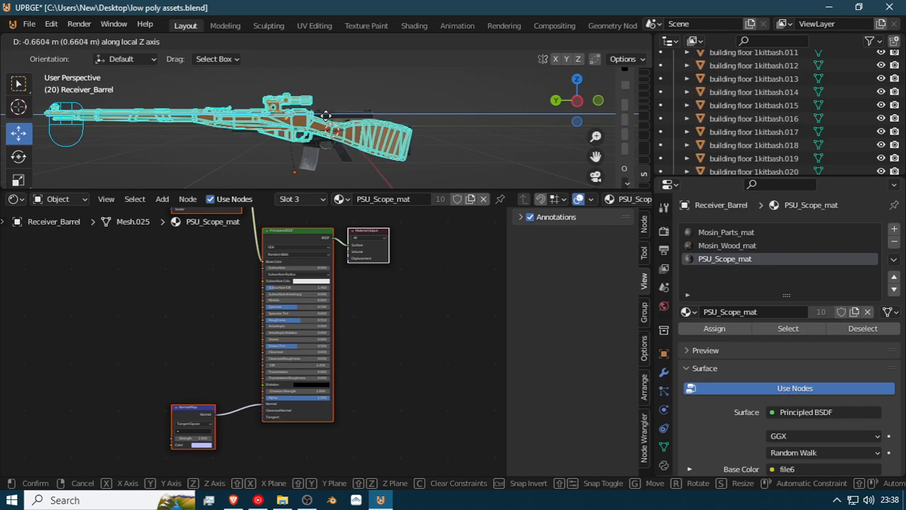
pyautogui.click(314, 118)
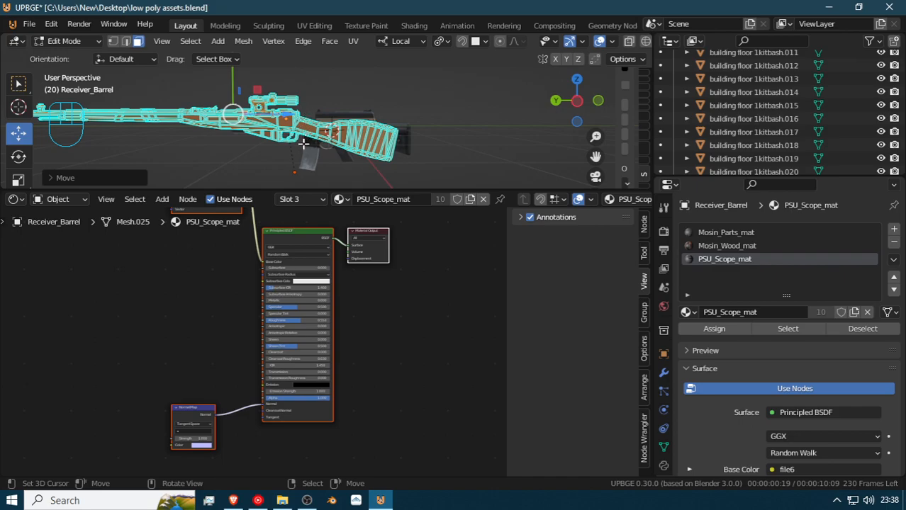
# Raise the receiver and scope geometry about 0.05 m along global Z
pyautogui.press('g')
pyautogui.press('z')
pyautogui.press('z')
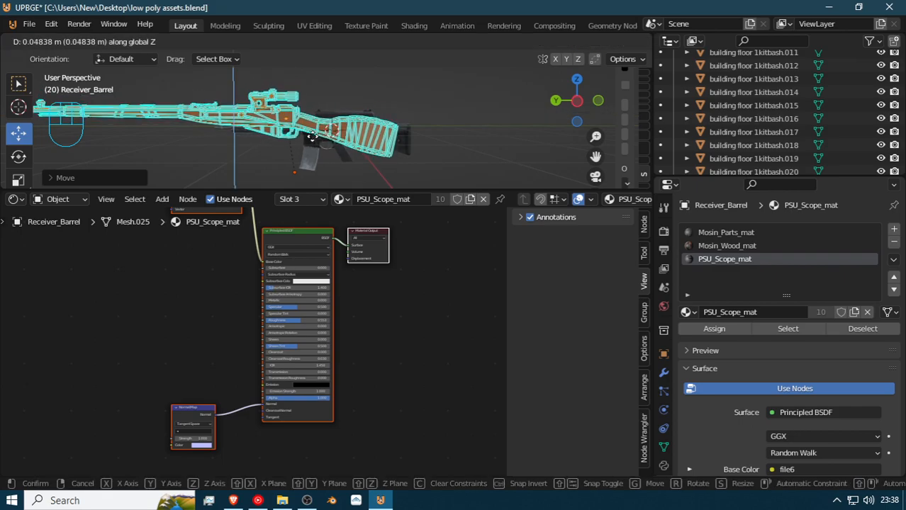
pyautogui.click(313, 137)
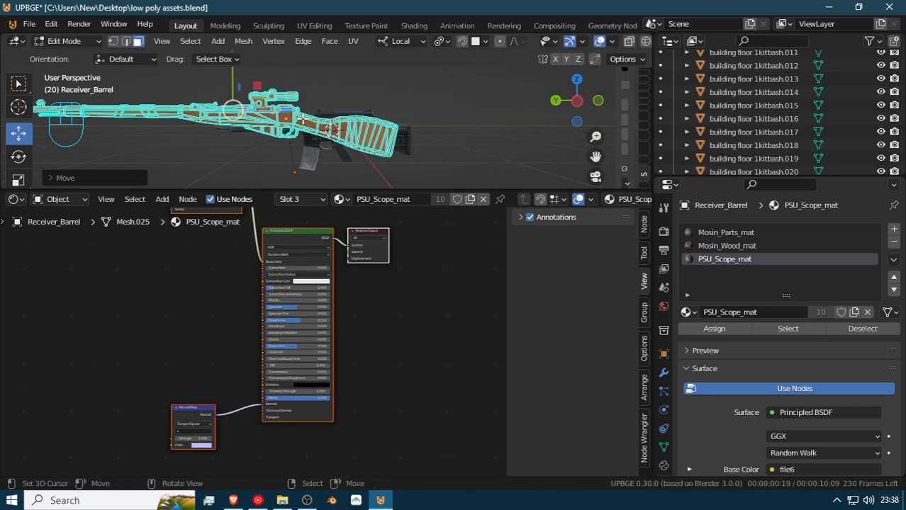
# Shift the receiver and scope geometry about -0.09 m along local Z and return to Object Mode
pyautogui.hotkey('shift', '`')
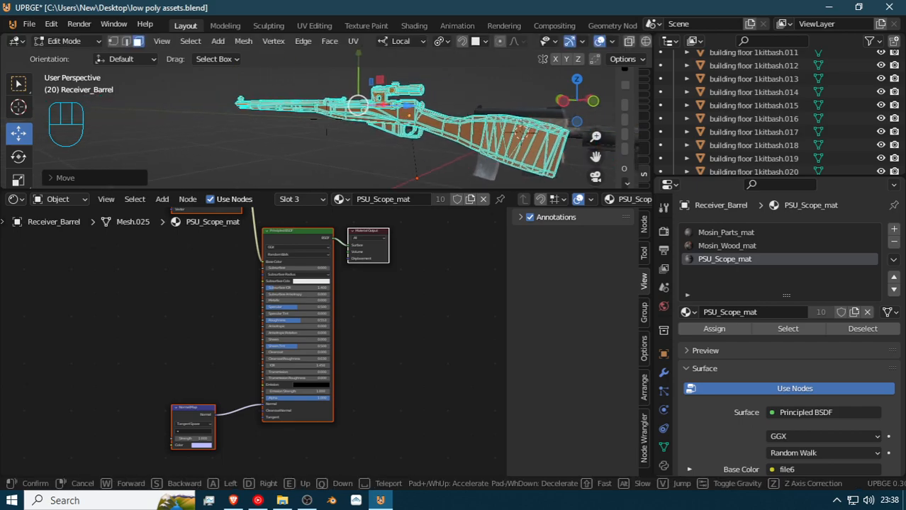
pyautogui.press('a')
pyautogui.press('w')
pyautogui.press('d')
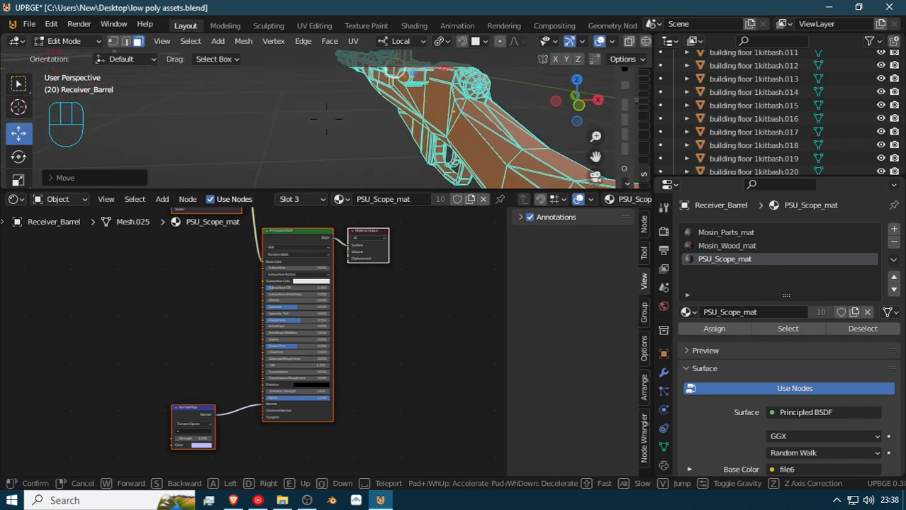
pyautogui.click(462, 183)
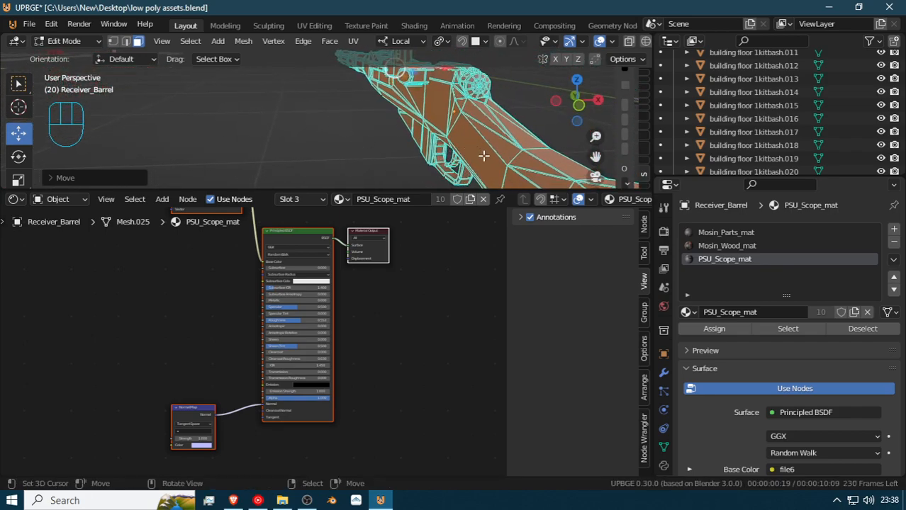
pyautogui.press('g')
pyautogui.press('z')
pyautogui.press('z')
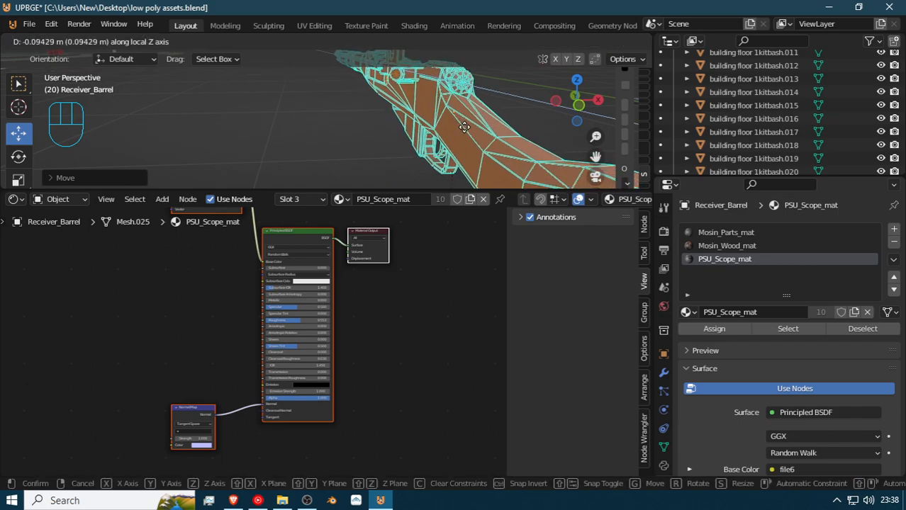
pyautogui.click(465, 126)
pyautogui.press('Tab')
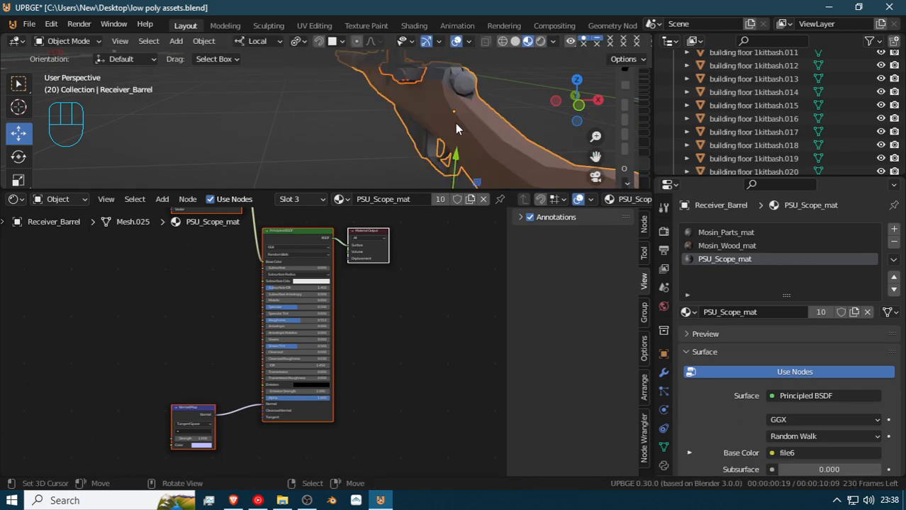
# Move the bolt-action rifle and scope objects about 0.13 m along the local Z axis
pyautogui.press('g')
pyautogui.press('z')
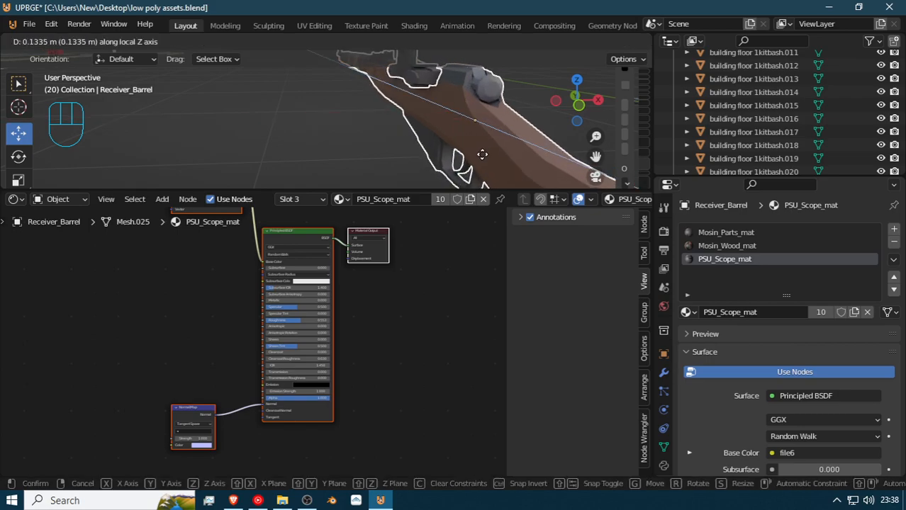
pyautogui.click(474, 156)
# Select the pistol frame and open its mesh in Edit Mode
pyautogui.hotkey('shift', '`')
pyautogui.press('s')
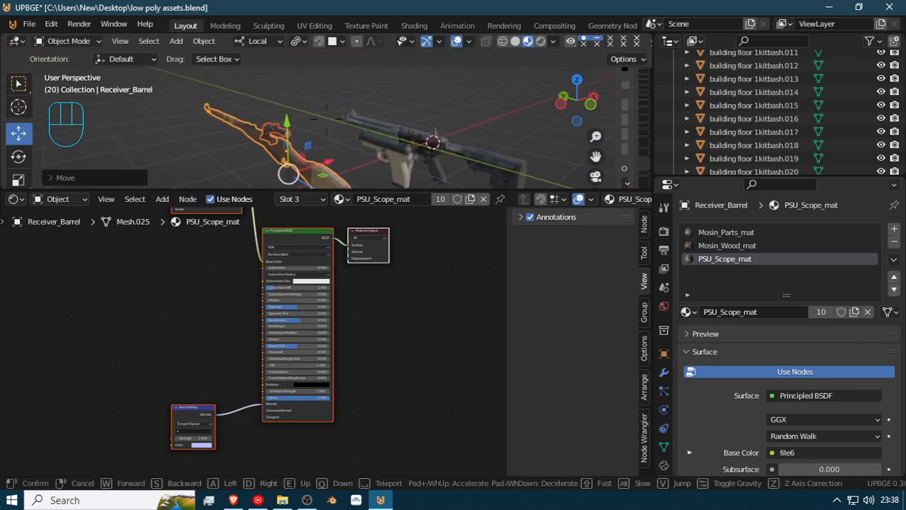
pyautogui.click(326, 119)
pyautogui.hotkey('shift', '`')
pyautogui.click(350, 119)
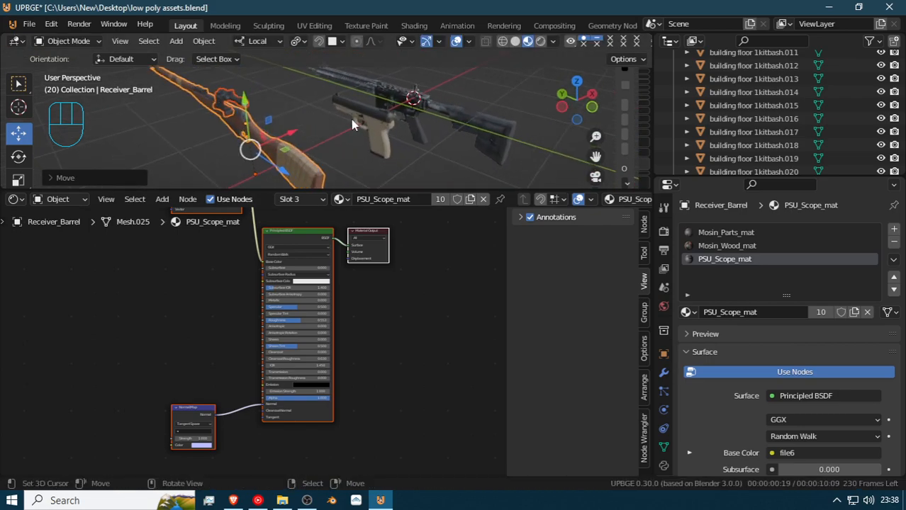
pyautogui.click(365, 122)
pyautogui.press('Tab')
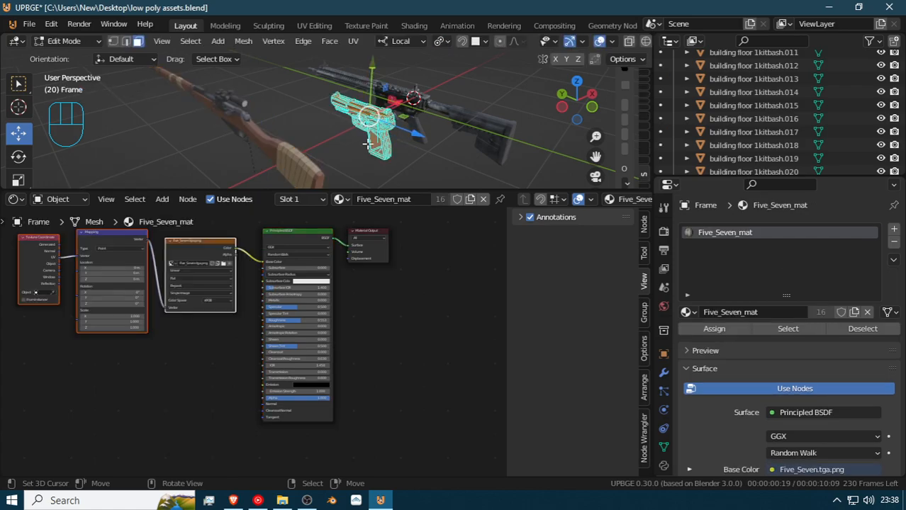
# Raise the pistol's whole geometry relative to its origin and return to Object Mode
pyautogui.hotkey('shift', '`')
pyautogui.press('w')
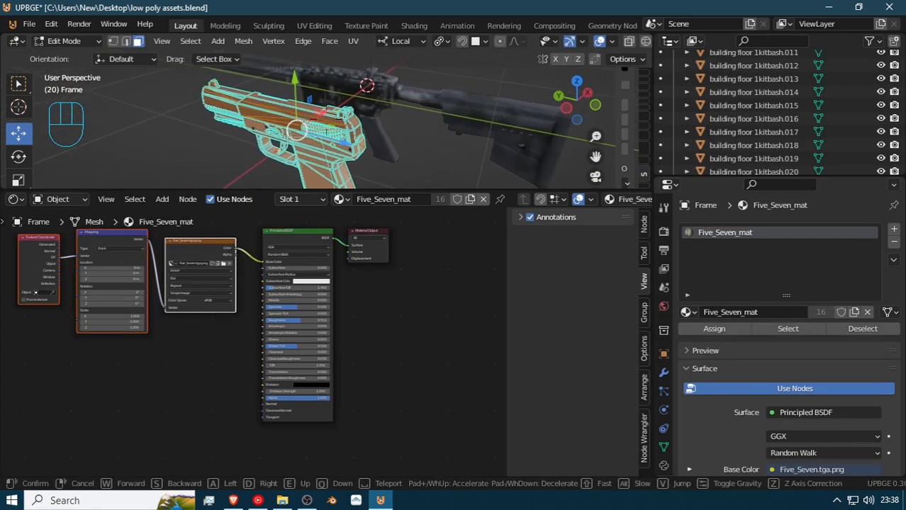
pyautogui.click(326, 119)
pyautogui.moveTo(342, 111); pyautogui.dragTo(274, 116)
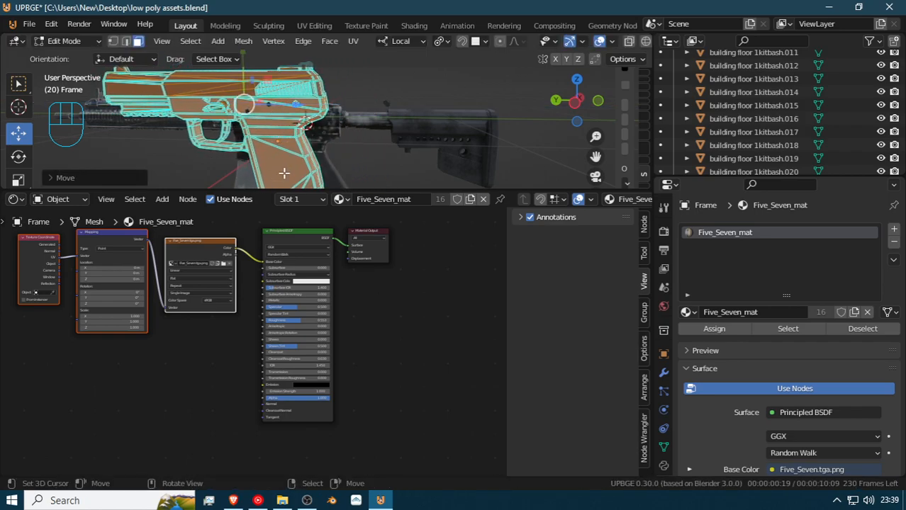
pyautogui.press('g')
pyautogui.press('z')
pyautogui.click(279, 153)
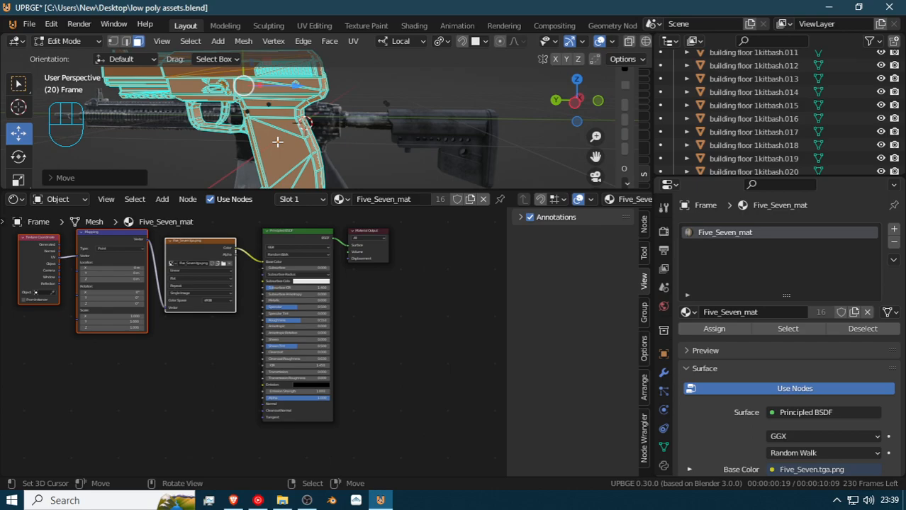
pyautogui.press('Tab')
# Open the assault rifle in Edit Mode and select its entire mesh
pyautogui.click(385, 128)
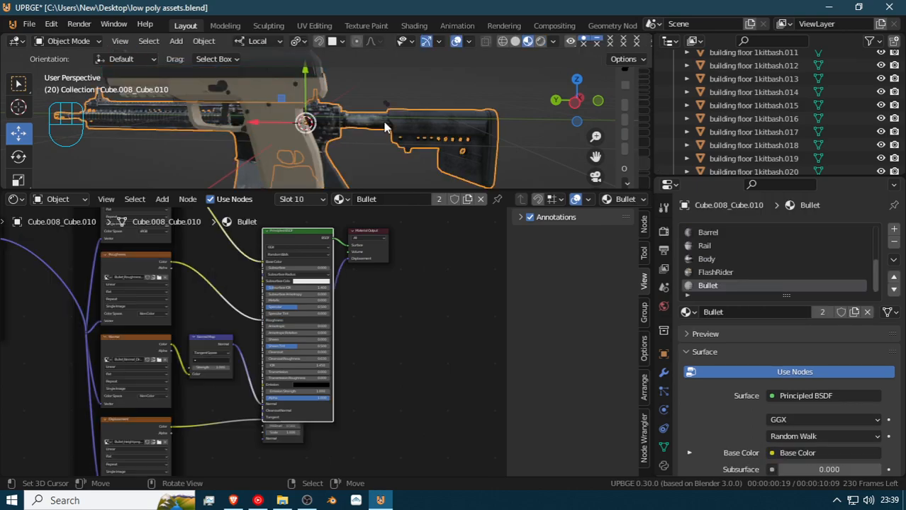
pyautogui.hotkey('shift', '`')
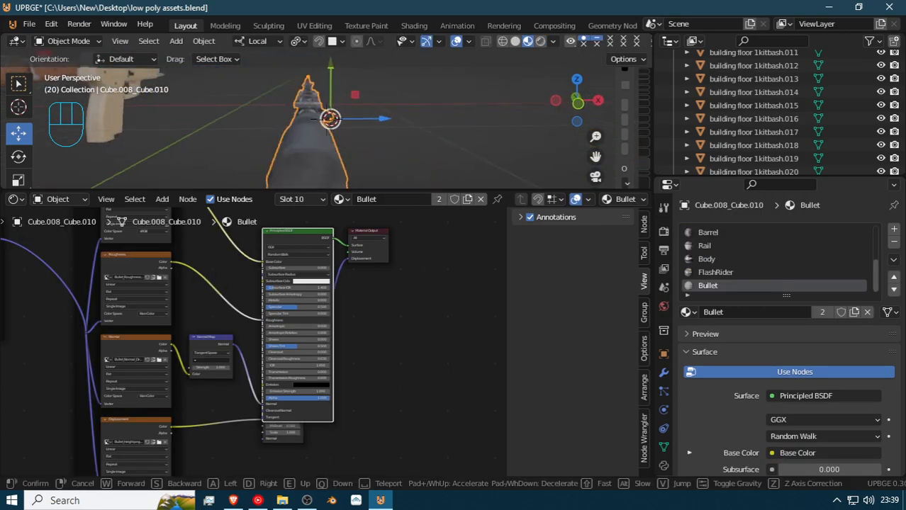
pyautogui.click(327, 124)
pyautogui.press('Tab')
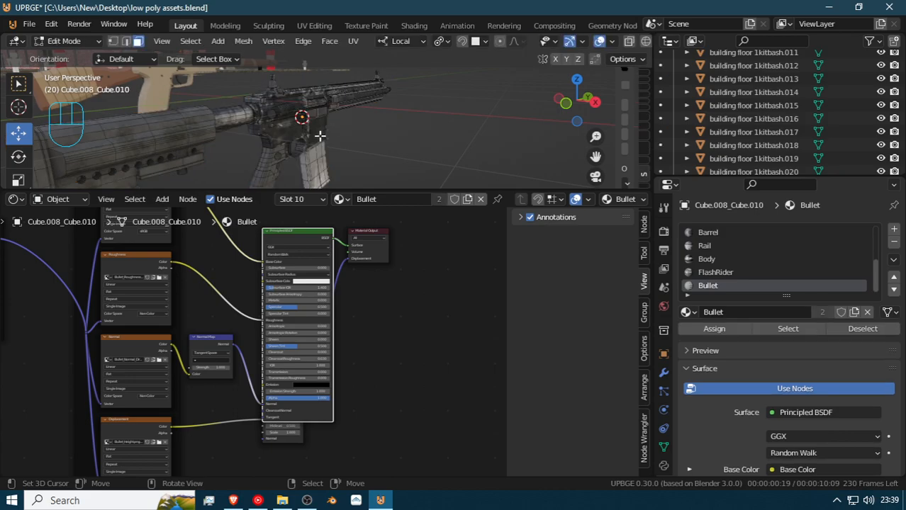
pyautogui.press('a')
pyautogui.scroll(2, 319, 139)
pyautogui.scroll(-1, 318, 138)
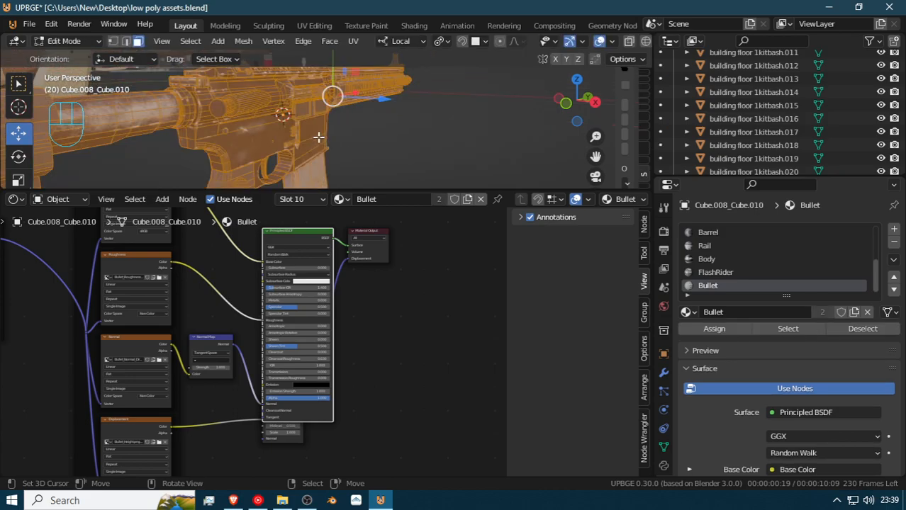
# Raise the assault rifle's geometry about 0.25 m along global Z
pyautogui.hotkey('shift', '`')
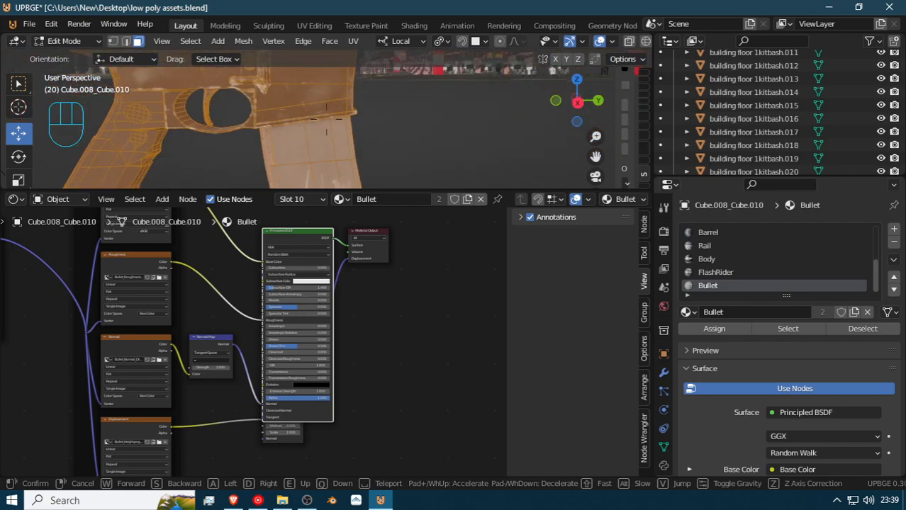
pyautogui.click(325, 119)
pyautogui.press('g')
pyautogui.press('x')
pyautogui.press('x')
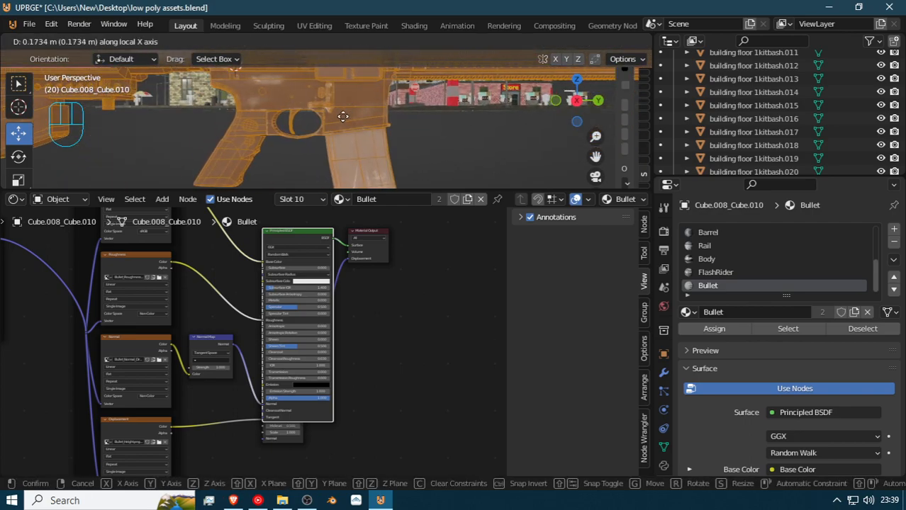
pyautogui.press('z')
pyautogui.press('z')
pyautogui.press('z')
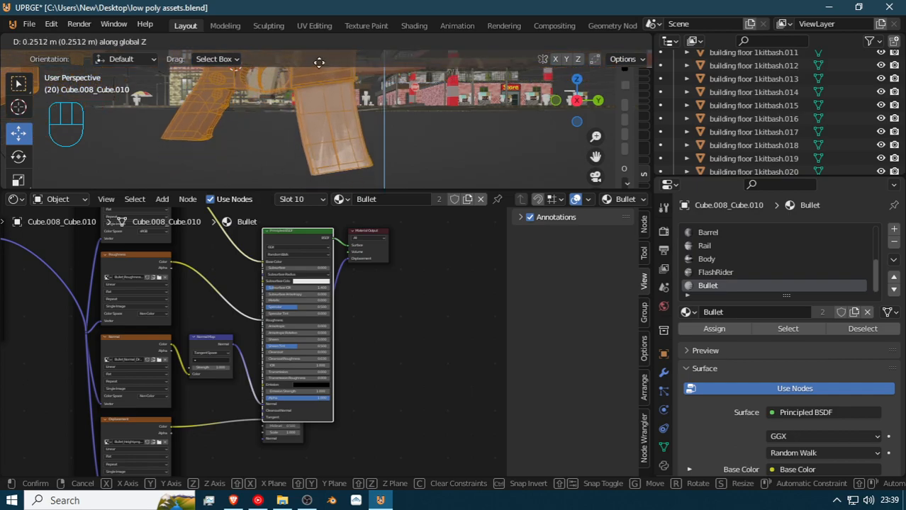
pyautogui.click(319, 60)
pyautogui.hotkey('shift', '`')
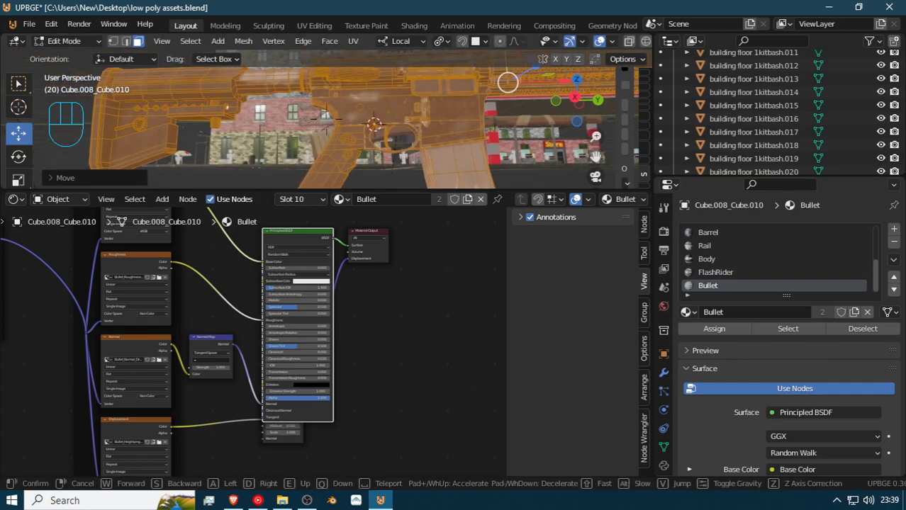
pyautogui.press('s')
pyautogui.click(329, 120)
pyautogui.press('g')
pyautogui.press('x')
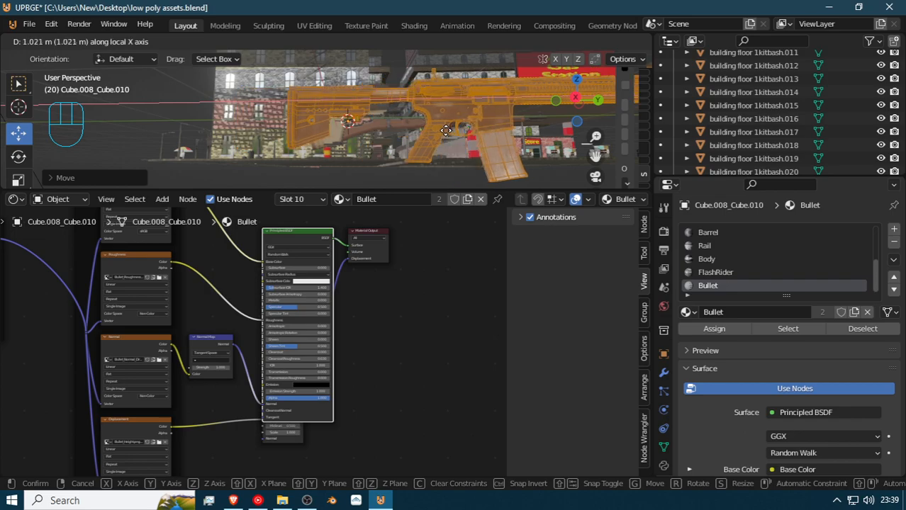
pyautogui.rightClick(470, 158)
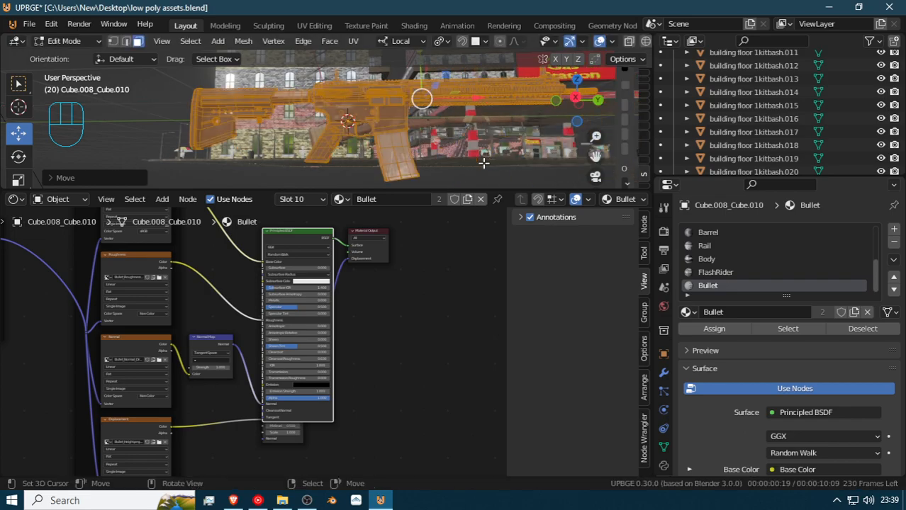
# Return the assault rifle to Object Mode and set its origin to its geometry
pyautogui.hotkey('shift', '`')
pyautogui.press('a')
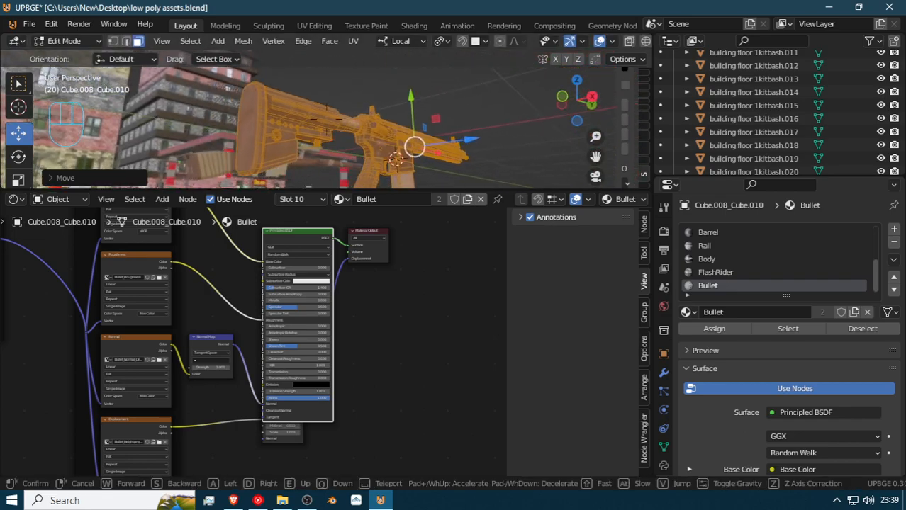
pyautogui.press('Return')
pyautogui.press('Tab')
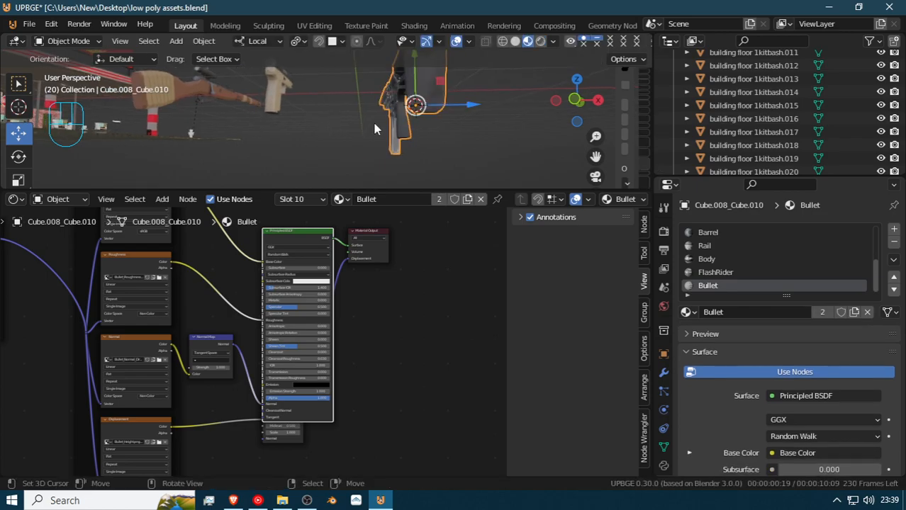
pyautogui.rightClick(420, 110)
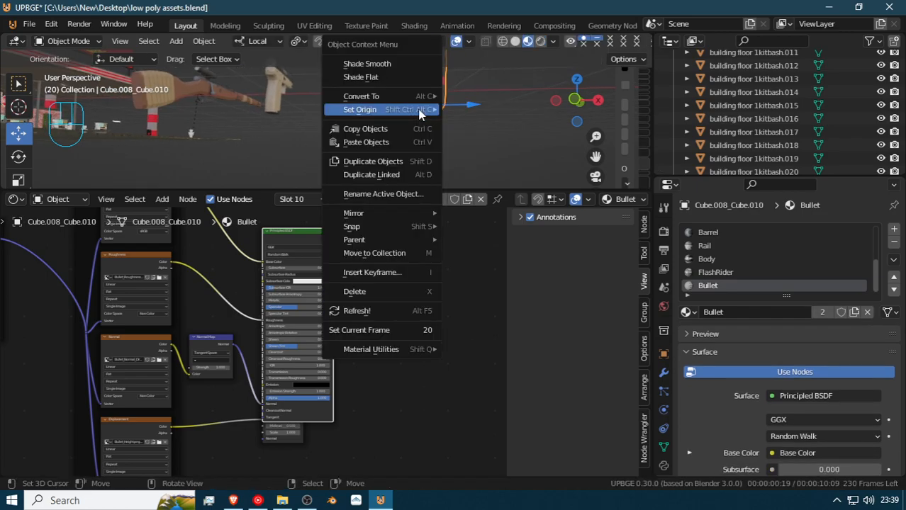
pyautogui.moveTo(424, 110)
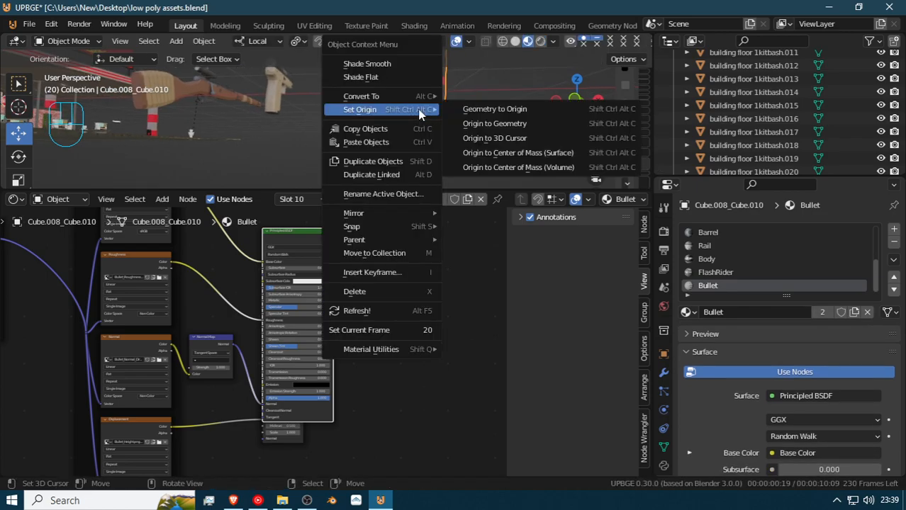
pyautogui.click(505, 124)
# Move the assault rifle's geometry in Edit Mode about 0.8 m along local X towards the muzzle
pyautogui.hotkey('shift', '`')
pyautogui.press('d')
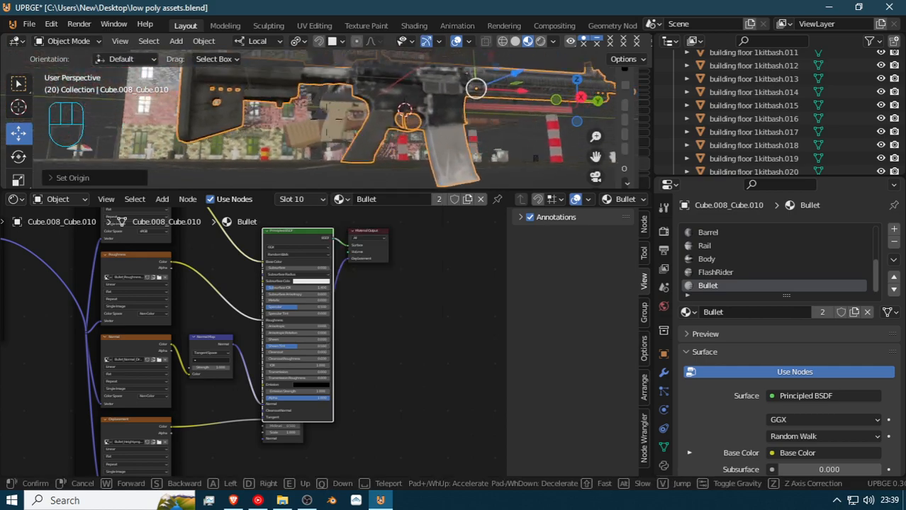
pyautogui.click(327, 120)
pyautogui.press('Tab')
pyautogui.press('g')
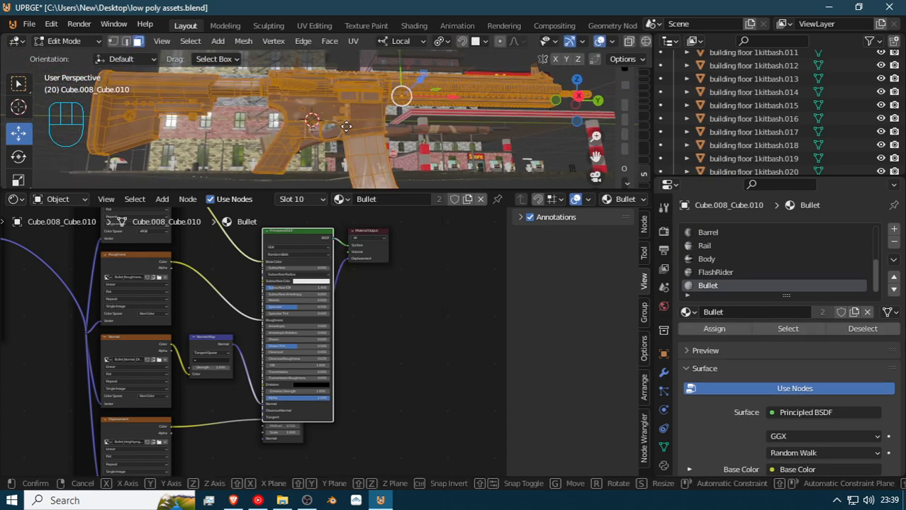
pyautogui.press('x')
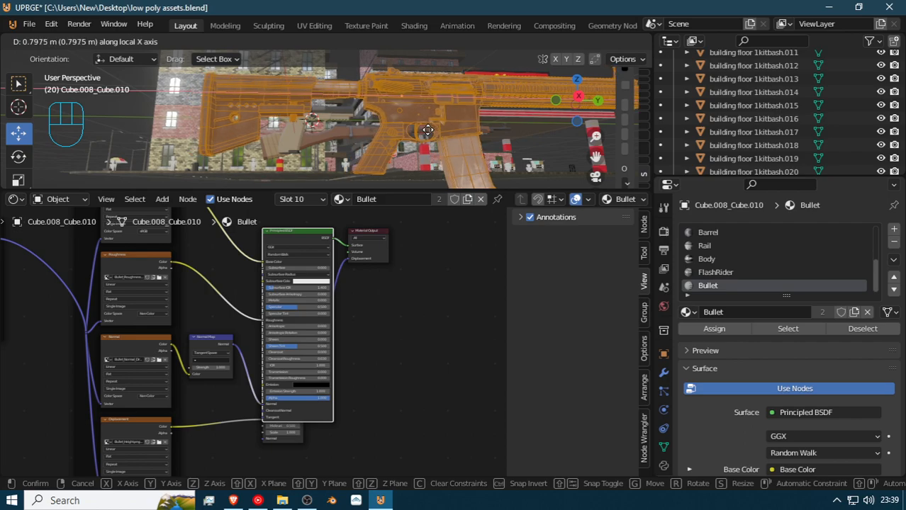
pyautogui.click(425, 129)
# Raise the assault rifle's mesh along global Z above its new origin
pyautogui.press('g')
pyautogui.press('z')
pyautogui.press('z')
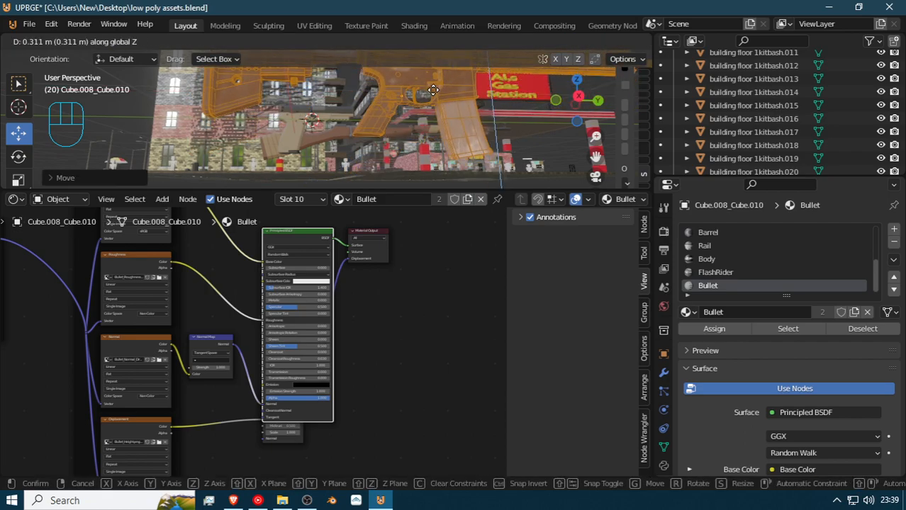
pyautogui.click(429, 115)
# Fine-tune the assault rifle's geometry with a small forward shift along local X and a further rise along global Z
pyautogui.press('g')
pyautogui.press('x')
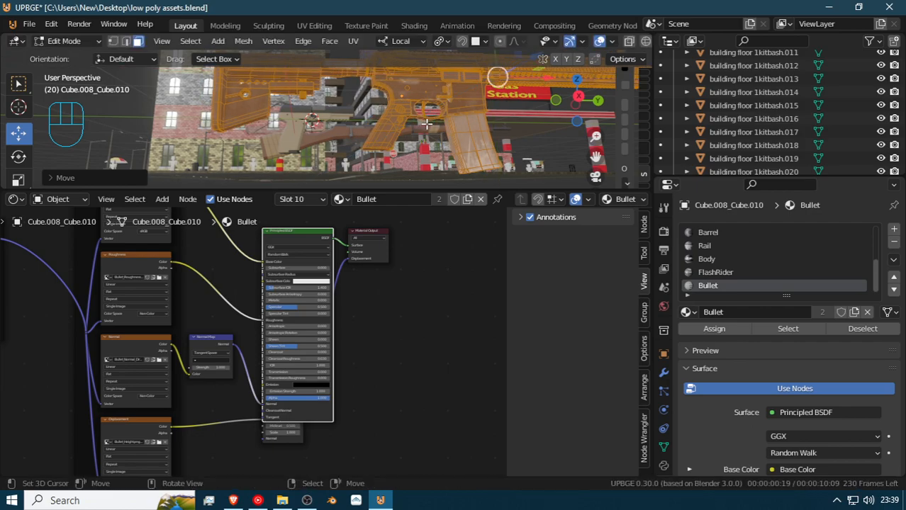
pyautogui.press('z')
pyautogui.press('z')
pyautogui.click(430, 112)
pyautogui.press('g')
pyautogui.press('x')
pyautogui.click(430, 114)
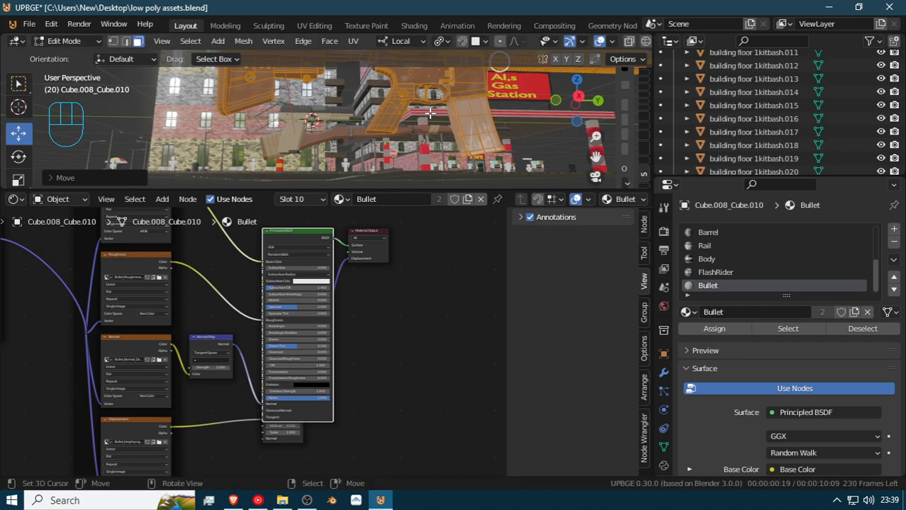
# Return the assault rifle to Object Mode and move the whole object along its local Z axis
pyautogui.press('Tab')
pyautogui.press('g')
pyautogui.press('z')
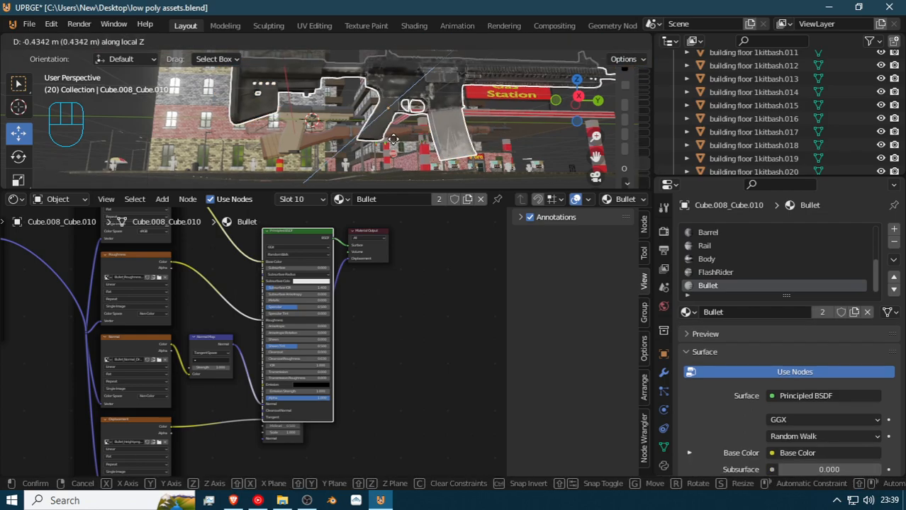
pyautogui.click(395, 165)
pyautogui.moveTo(396, 166); pyautogui.dragTo(543, 60, button='middle')
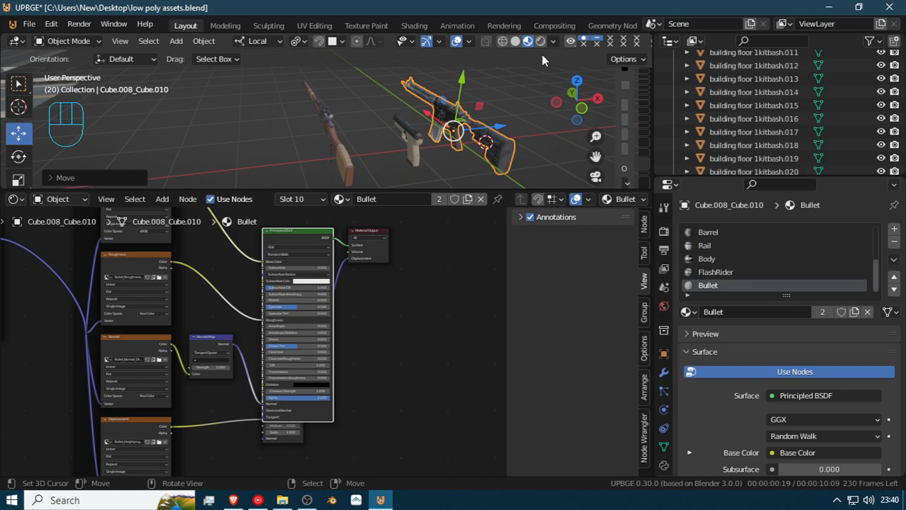
pyautogui.moveTo(379, 124); pyautogui.dragTo(296, 105, button='middle')
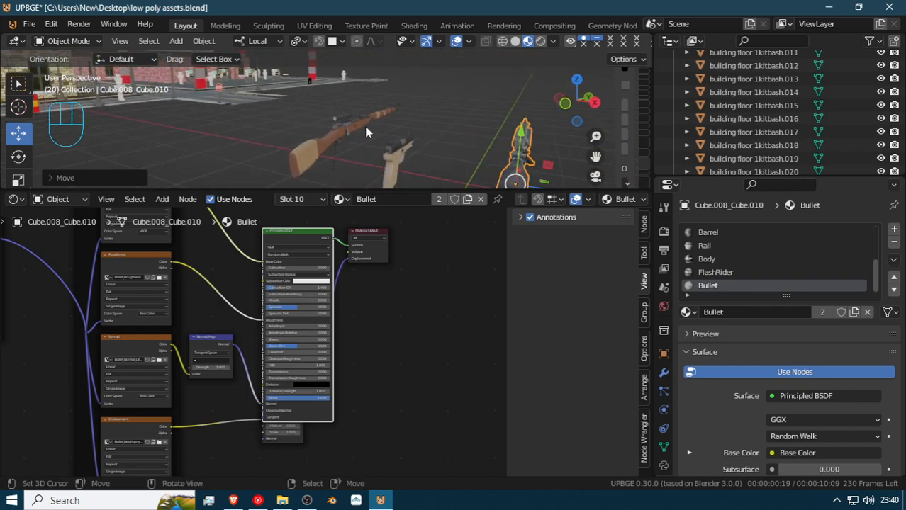
pyautogui.click(366, 126)
pyautogui.press('g')
pyautogui.rightClick(321, 173)
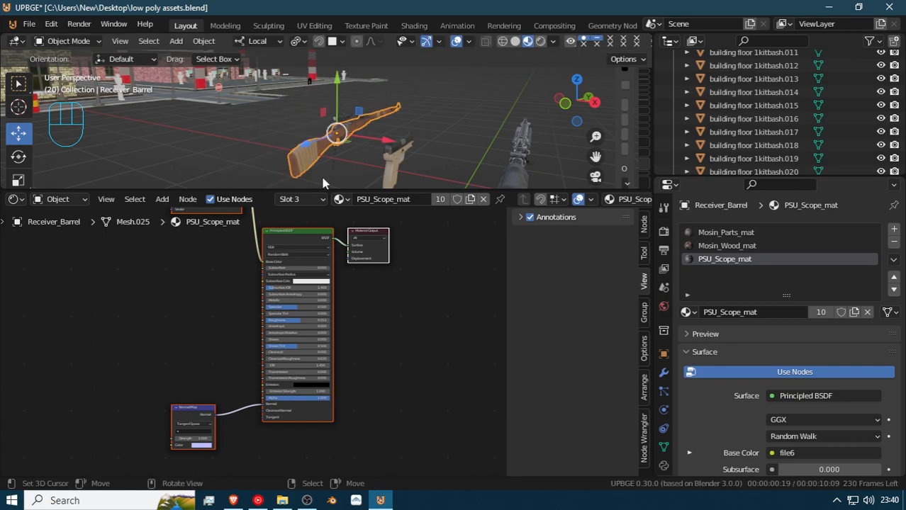
# Select the bolt-action rifle's body without the scope and snap the 3D cursor to its origin
pyautogui.click(344, 119)
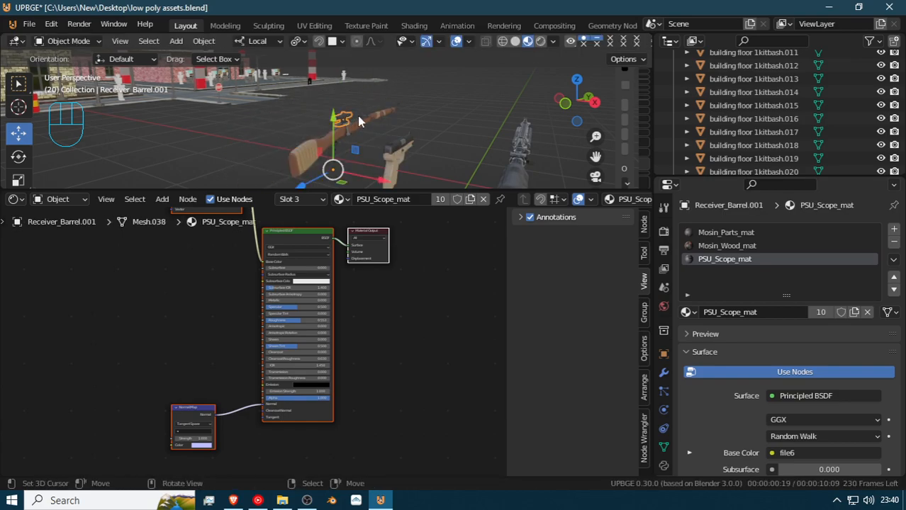
pyautogui.click(361, 115)
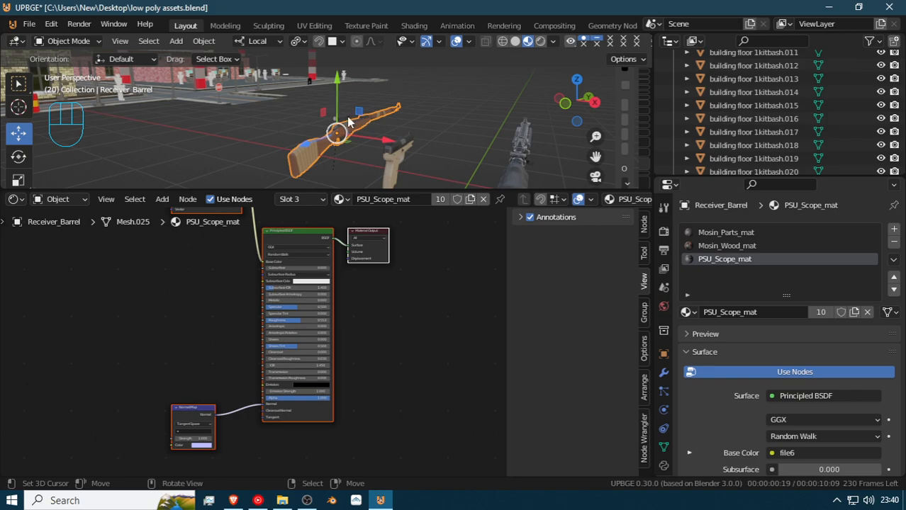
pyautogui.click(348, 121)
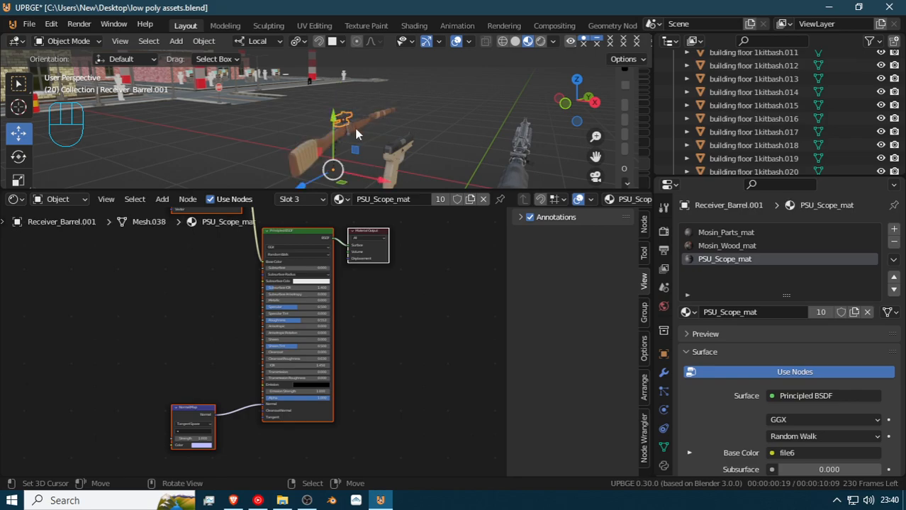
pyautogui.click(354, 126)
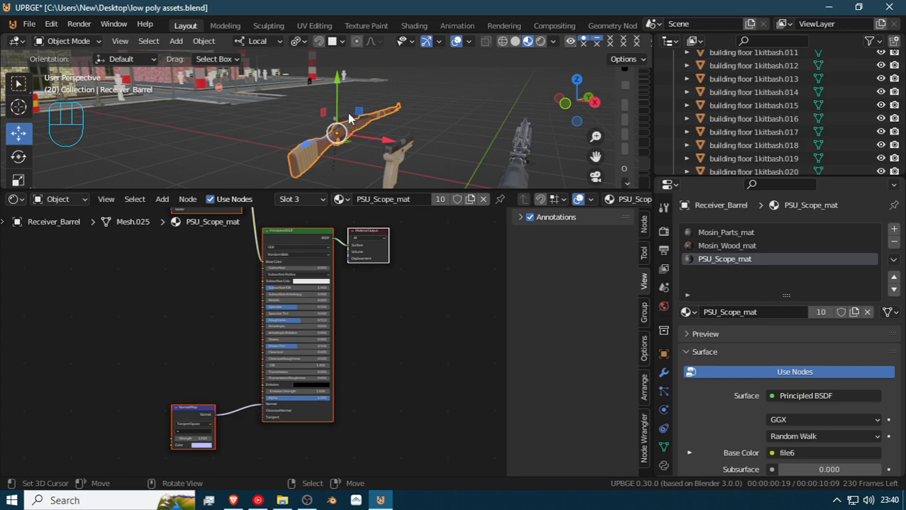
pyautogui.hotkey('shift', 's')
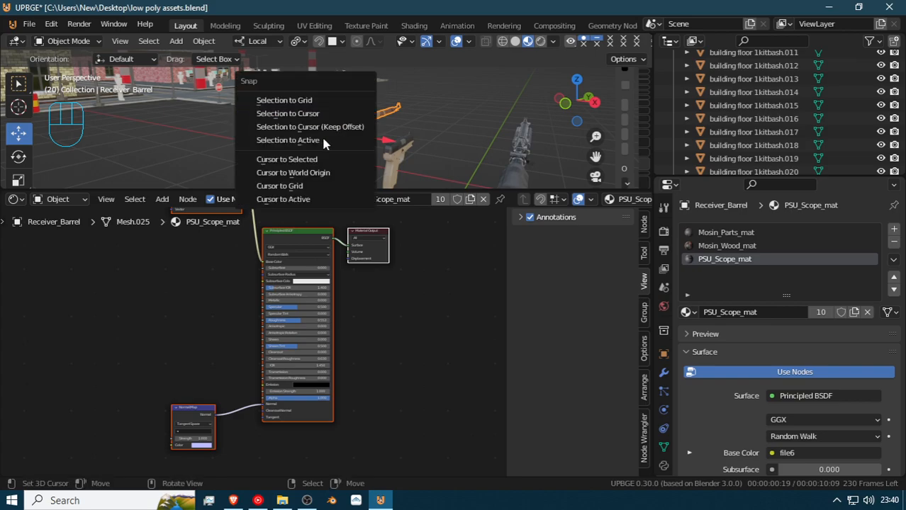
pyautogui.click(306, 160)
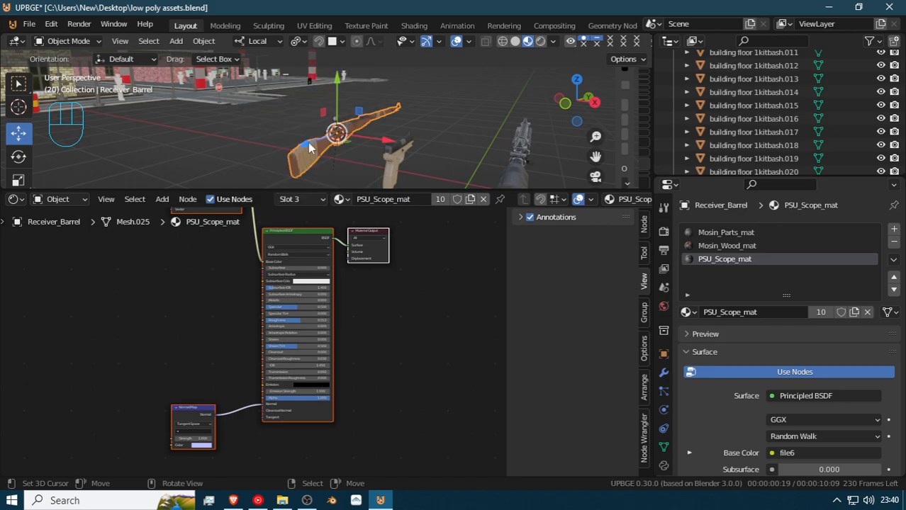
# Set the rifle scope's origin to the 3D cursor
pyautogui.click(346, 120)
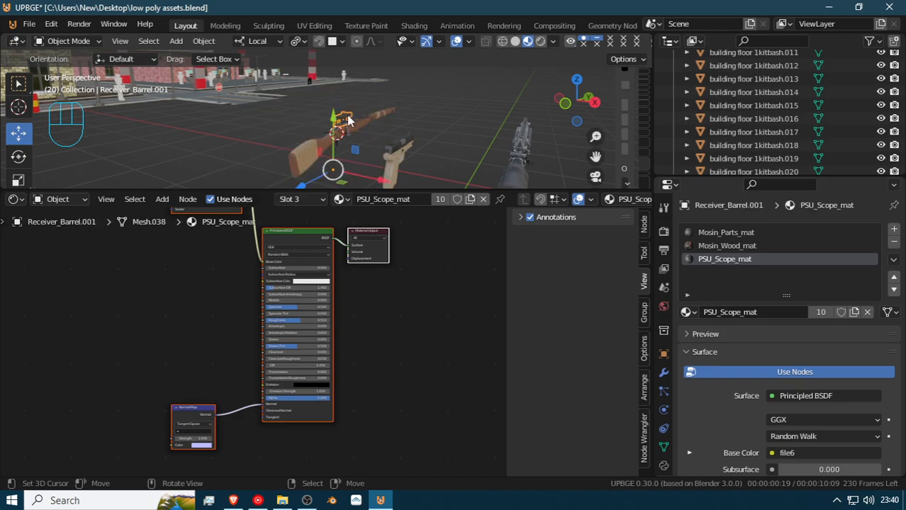
pyautogui.rightClick(347, 120)
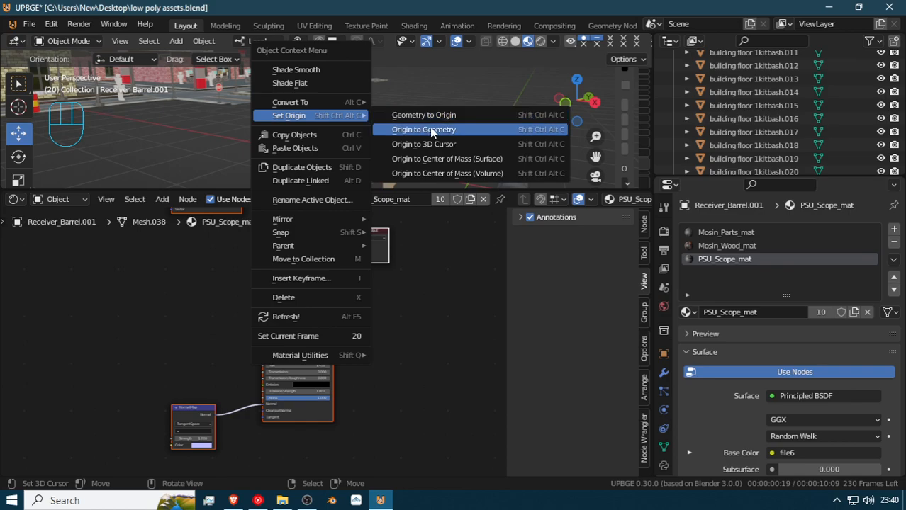
pyautogui.click(467, 145)
# Select the bolt-action rifle, scope, pistol and assault rifle together and switch the transform orientation to Global
pyautogui.moveTo(395, 119); pyautogui.dragTo(463, 127, button='middle')
pyautogui.click(382, 134)
pyautogui.press('g')
pyautogui.rightClick(368, 116)
pyautogui.scroll(-7, 475, 127)
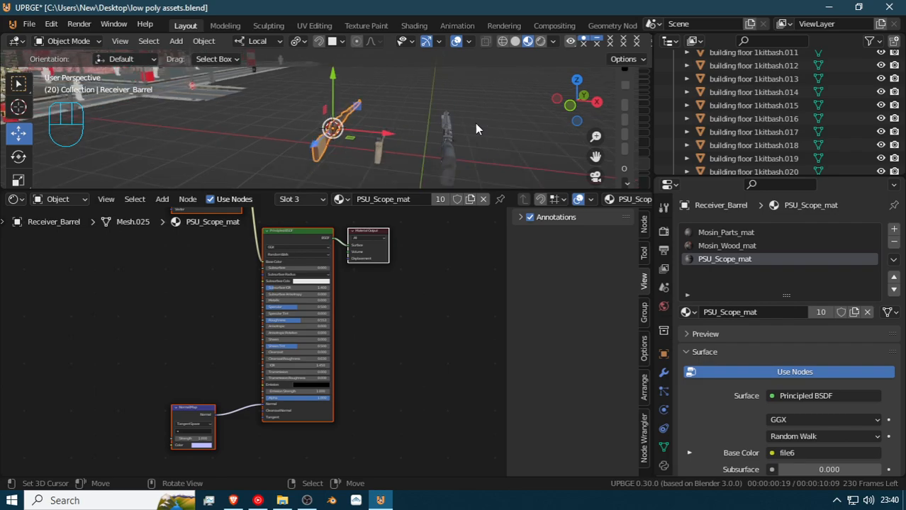
pyautogui.click(349, 129)
pyautogui.click(374, 135)
pyautogui.press('g')
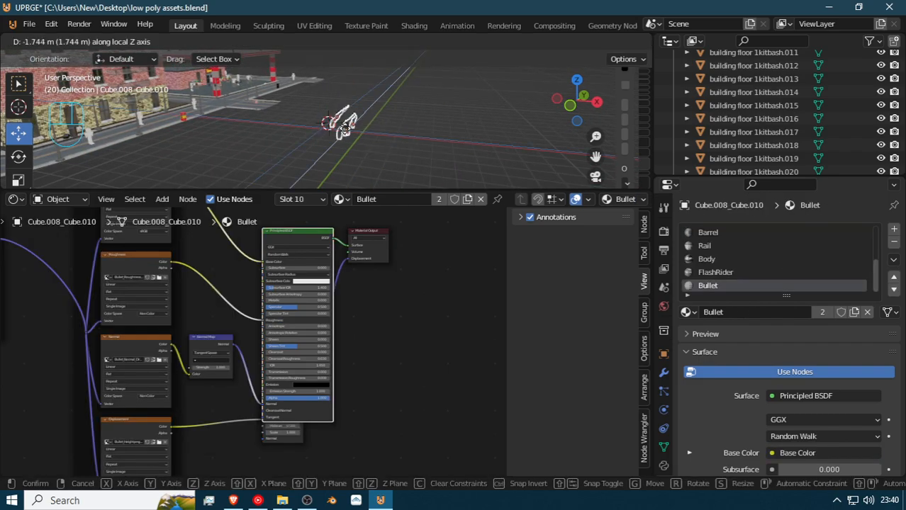
pyautogui.rightClick(372, 113)
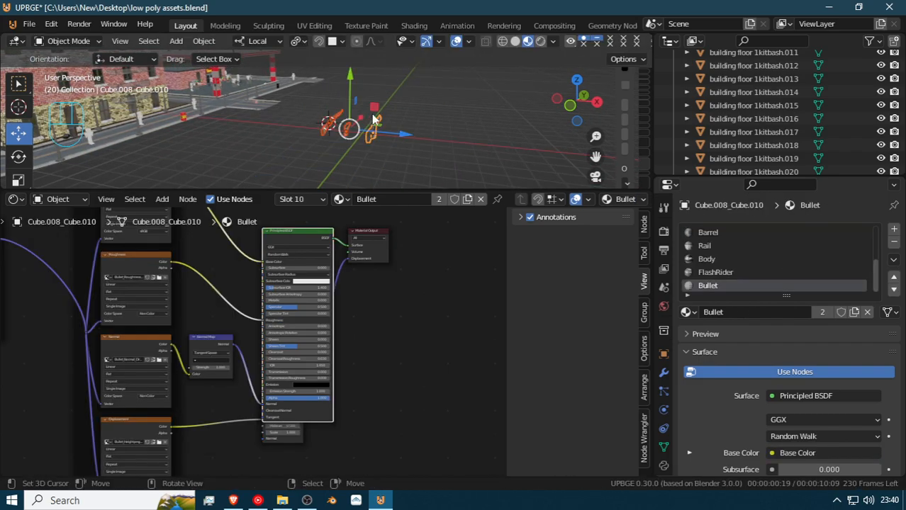
pyautogui.click(257, 41)
pyautogui.click(245, 81)
# Move the selected weapons along global X and then global Y towards the player's camera on the street
pyautogui.press('g')
pyautogui.press('x')
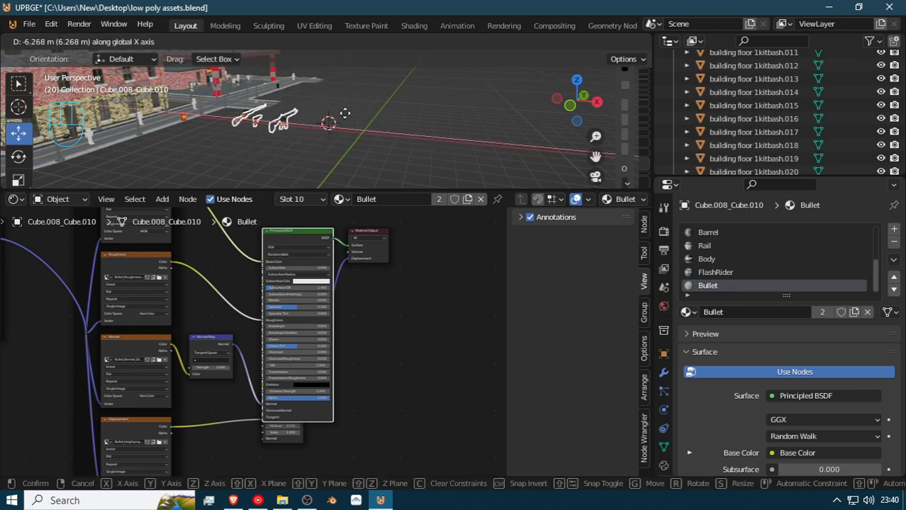
pyautogui.click(319, 115)
pyautogui.press('g')
pyautogui.press('y')
pyautogui.click(391, 71)
pyautogui.moveTo(374, 72); pyautogui.dragTo(280, 137, button='middle')
pyautogui.press('KP_0')
pyautogui.press('s')
pyautogui.press('y')
pyautogui.rightClick(300, 130)
pyautogui.press('s')
pyautogui.rightClick(438, 184)
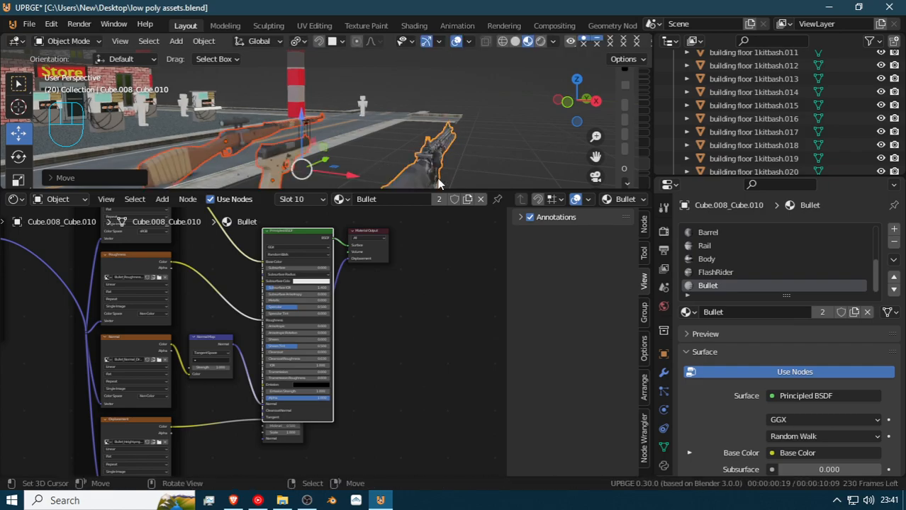
# Set the transform pivot to Median Point and scale all the weapons down together to less than half their size
pyautogui.click(298, 41)
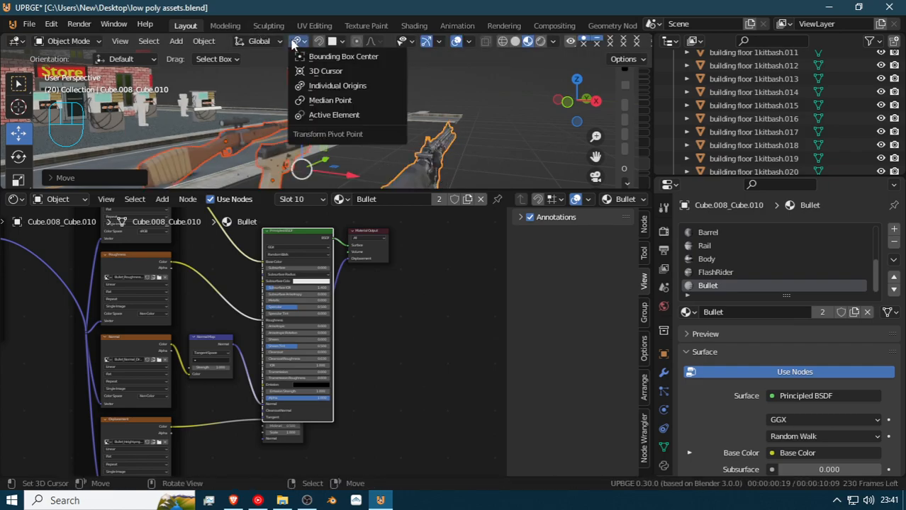
pyautogui.click(348, 101)
pyautogui.press('s')
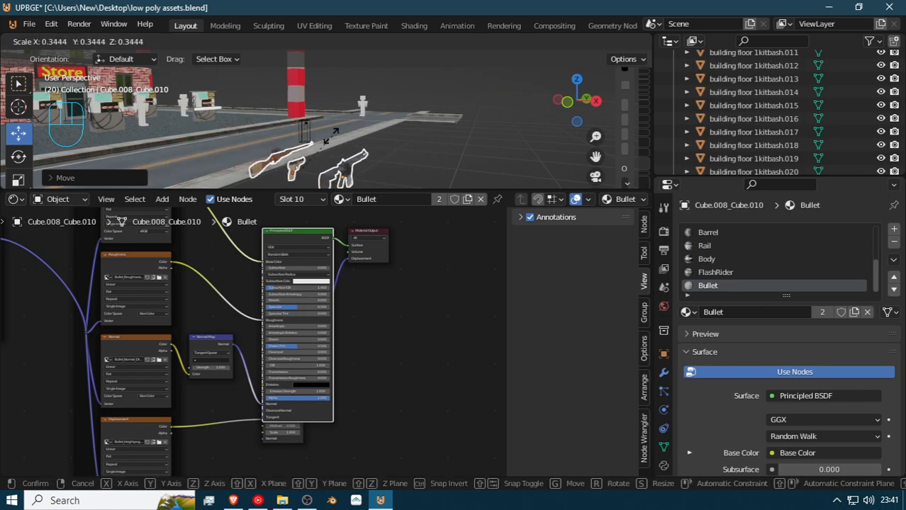
pyautogui.click(310, 137)
# Move the weapons along the road closer to the player's camera and scale them down a little further
pyautogui.press('g')
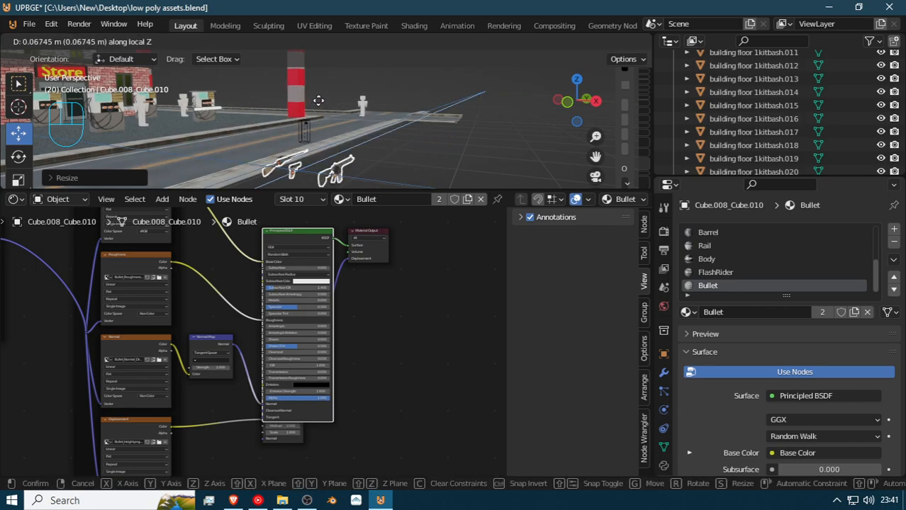
pyautogui.click(320, 100)
pyautogui.moveTo(319, 99); pyautogui.dragTo(197, 160, button='middle')
pyautogui.press('g')
pyautogui.press('y')
pyautogui.click(306, 146)
pyautogui.press('g')
pyautogui.press('x')
pyautogui.click(327, 120)
pyautogui.press('s')
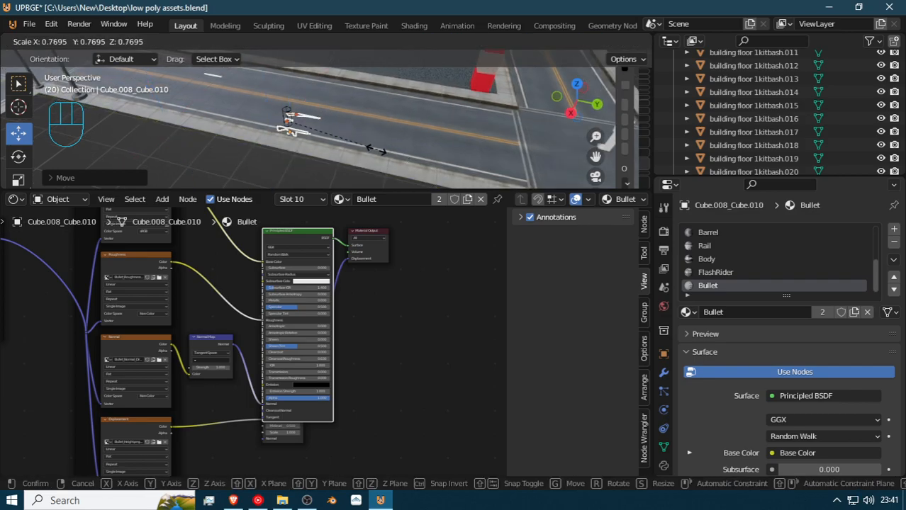
pyautogui.click(345, 152)
# Raise the weapons along global Z and shift them along global Y and X in front of the player's camera
pyautogui.press('KP_0')
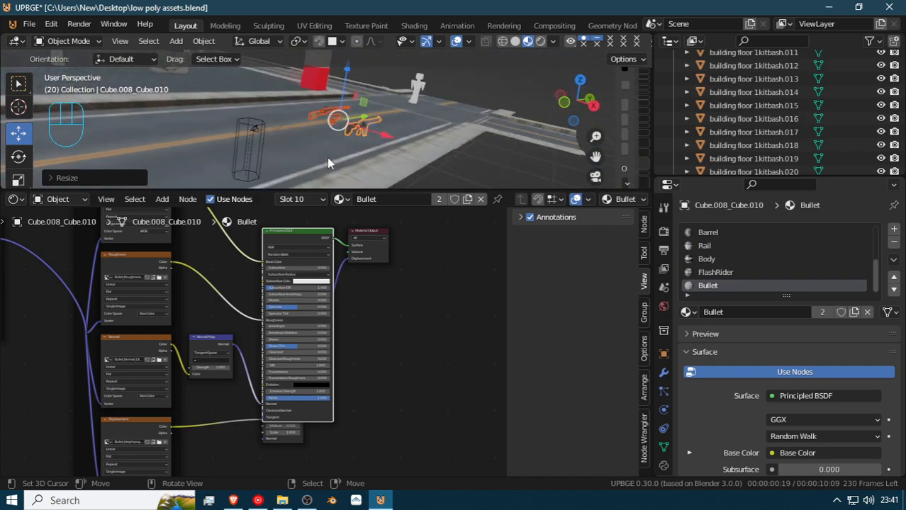
pyautogui.press('g')
pyautogui.press('z')
pyautogui.click(350, 82)
pyautogui.press('g')
pyautogui.press('y')
pyautogui.click(249, 93)
pyautogui.press('g')
pyautogui.press('x')
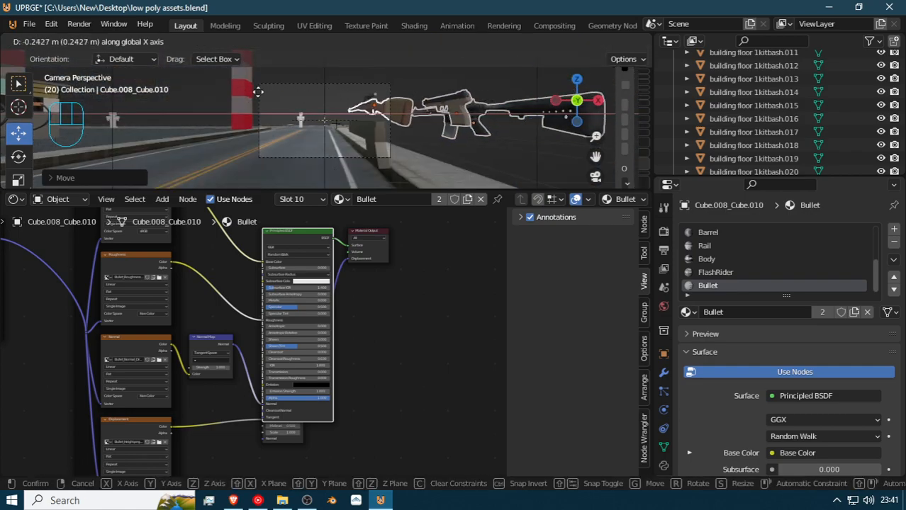
pyautogui.click(269, 126)
# Adjust the weapons in camera view so the bolt-action rifle sits in the frame's lower right
pyautogui.press('g')
pyautogui.press('x')
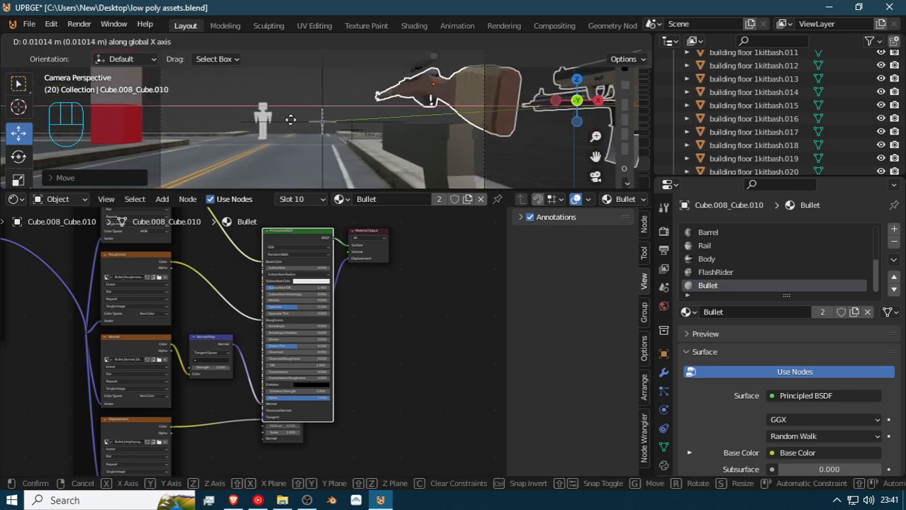
pyautogui.press('z')
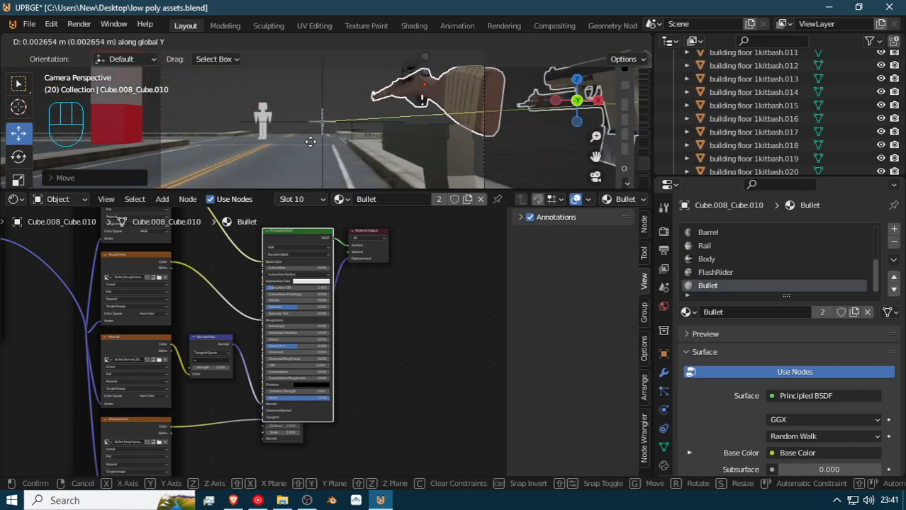
pyautogui.press('z')
pyautogui.press('z')
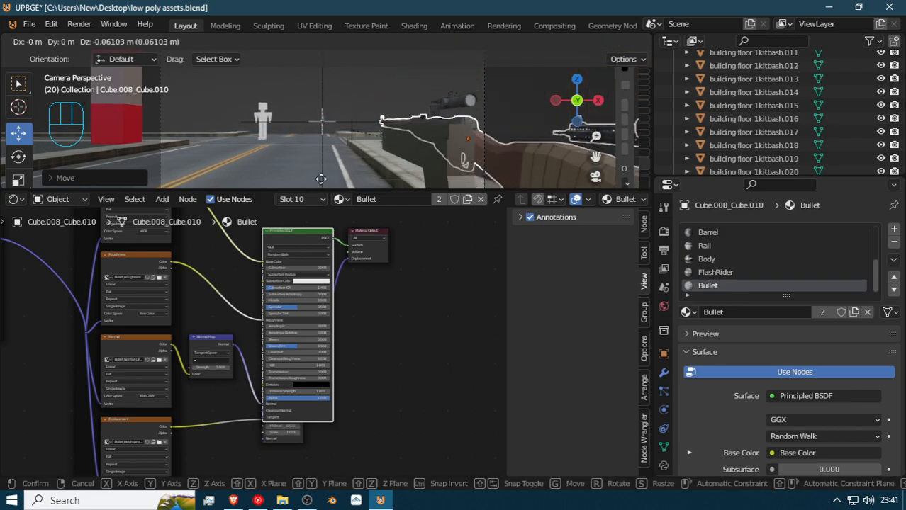
pyautogui.click(323, 69)
pyautogui.press('g')
pyautogui.click(313, 152)
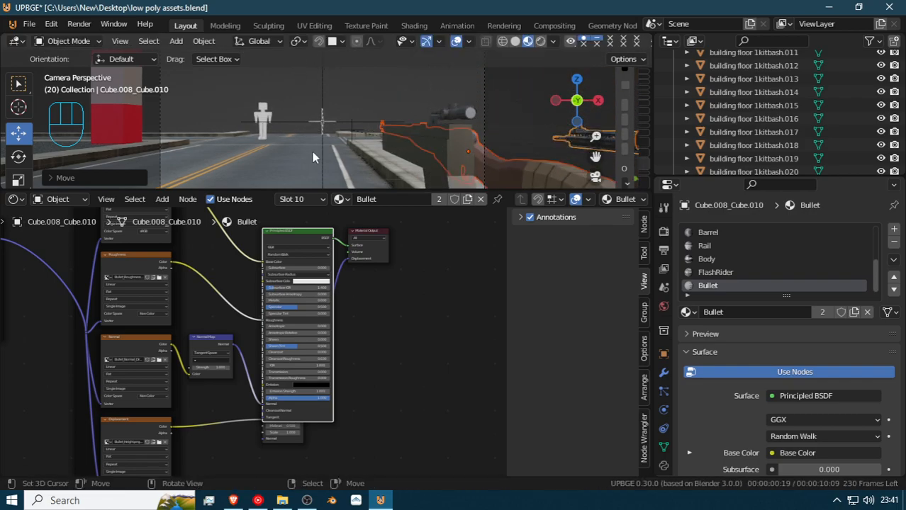
pyautogui.press('g')
pyautogui.click(298, 152)
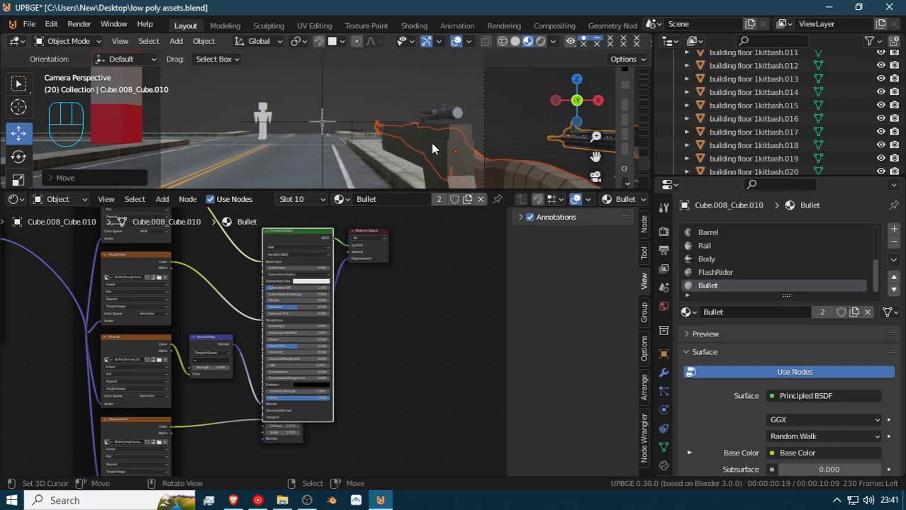
# Scale the weapons down strongly as a group and move them back along global Y to the camera
pyautogui.moveTo(434, 141); pyautogui.dragTo(365, 92, button='middle')
pyautogui.press('g')
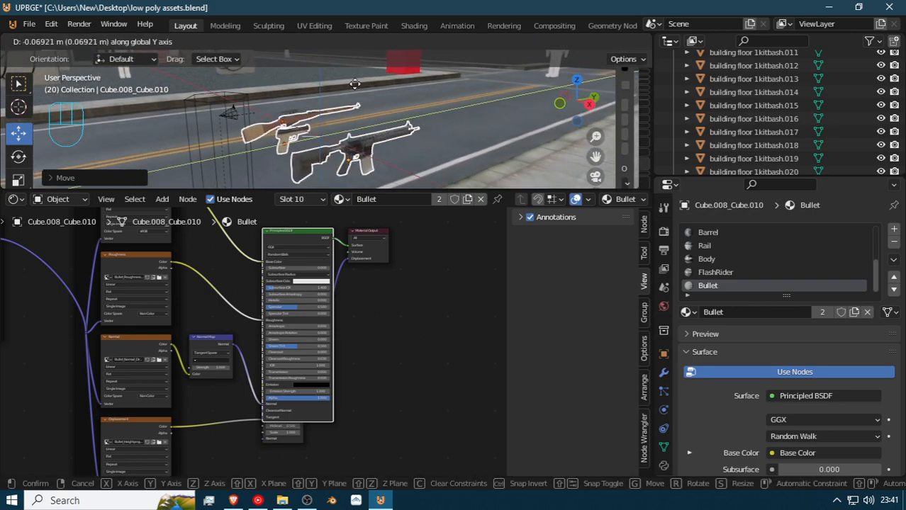
pyautogui.press('Escape')
pyautogui.press('s')
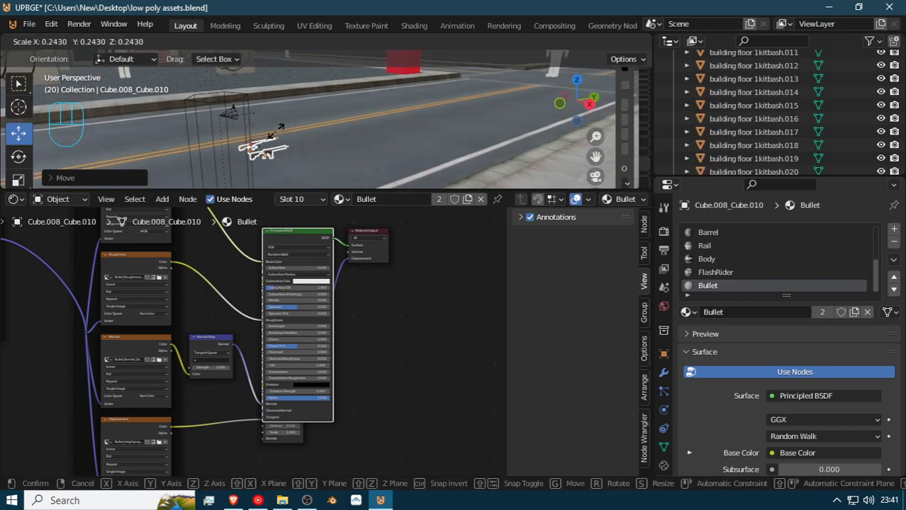
pyautogui.click(263, 115)
pyautogui.press('g')
pyautogui.press('y')
pyautogui.click(262, 110)
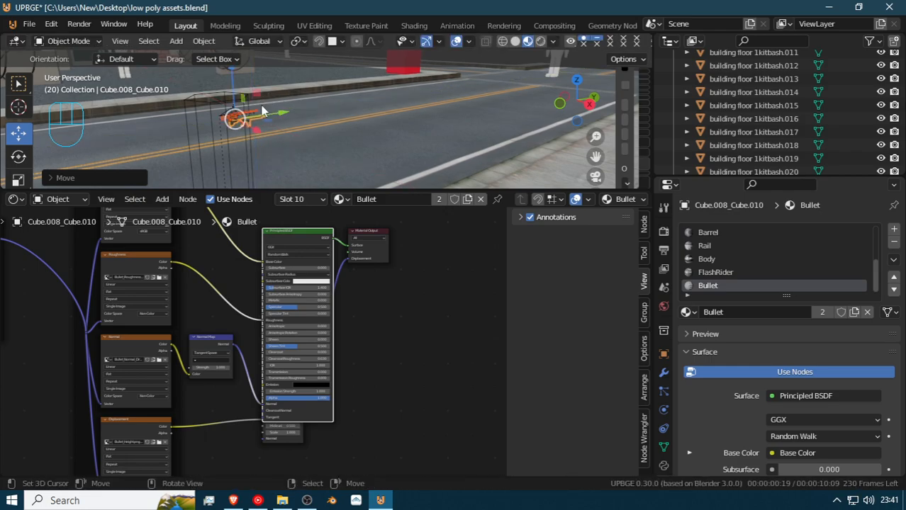
# Shift the scaled-down weapons slightly left and down while looking through the camera
pyautogui.press('KP_0')
pyautogui.scroll(-3, 248, 113)
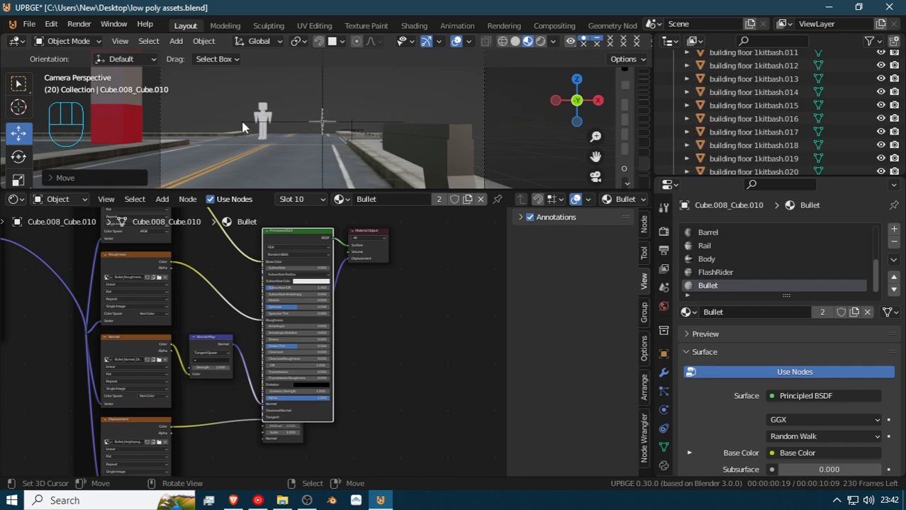
pyautogui.press('g')
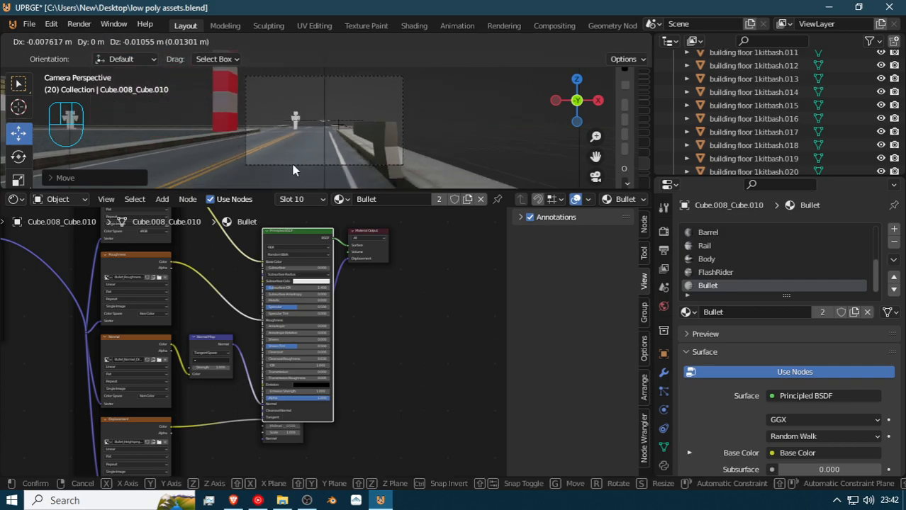
pyautogui.click(295, 152)
# Move the weapons along global X relative to the player's camera
pyautogui.moveTo(298, 135); pyautogui.dragTo(345, 143, button='middle')
pyautogui.scroll(-1, 345, 144)
pyautogui.moveTo(400, 130); pyautogui.dragTo(470, 154, button='middle')
pyautogui.press('g')
pyautogui.press('x')
pyautogui.click(314, 147)
# Move the weapons forward along global Y in front of the camera and check them in camera view
pyautogui.press('KP_0')
pyautogui.press('g')
pyautogui.press('y')
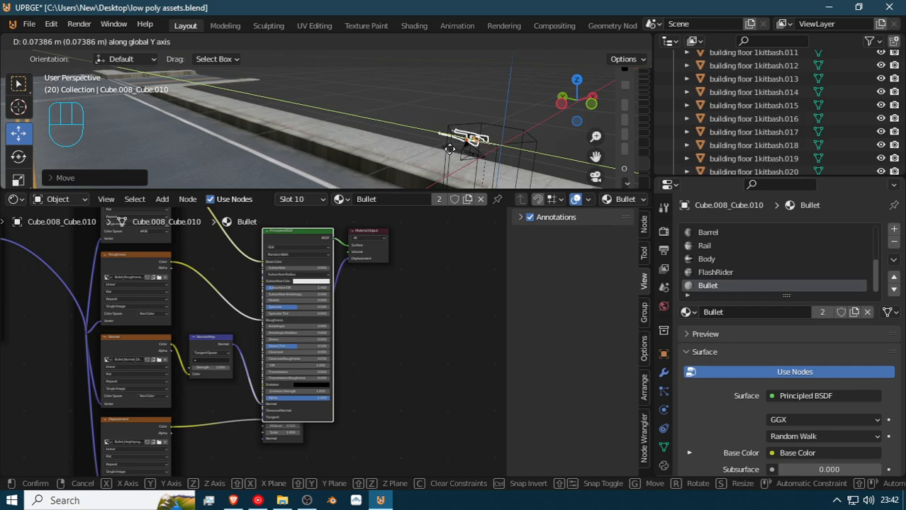
pyautogui.click(429, 148)
pyautogui.press('KP_0')
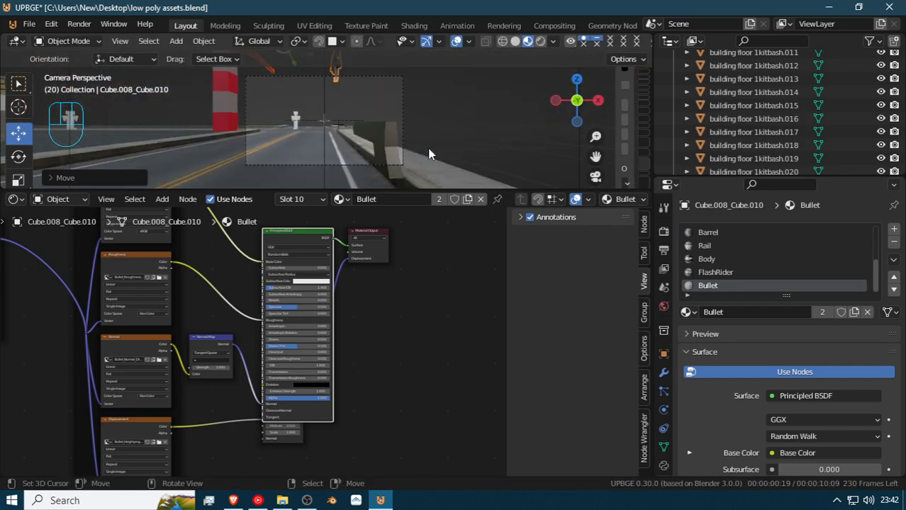
# Reposition the weapons along global X in the camera view and rescale them as a group
pyautogui.press('g')
pyautogui.click(384, 110)
pyautogui.press('g')
pyautogui.press('x')
pyautogui.click(526, 102)
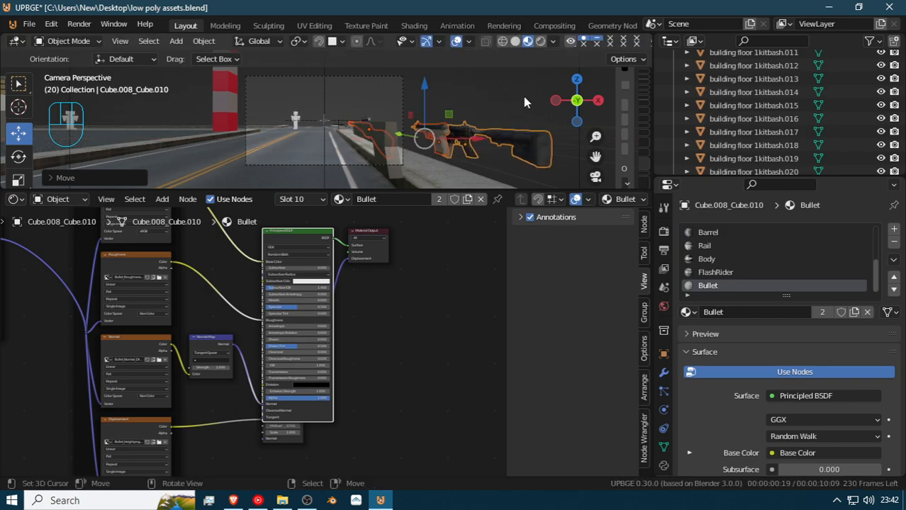
pyautogui.moveTo(412, 140); pyautogui.dragTo(462, 98)
pyautogui.press('s')
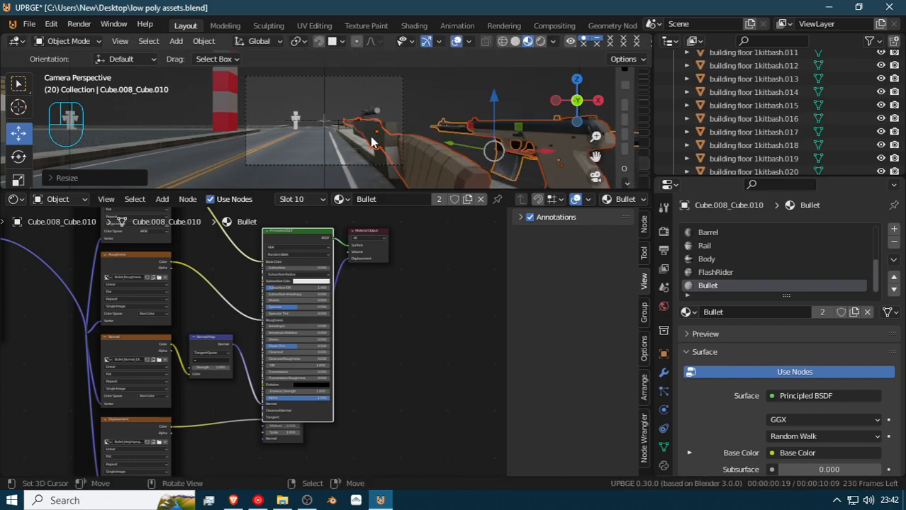
# Delete the box-shaped object that covers the bolt-action rifle in the camera view
pyautogui.scroll(7, 377, 124)
pyautogui.scroll(-4, 377, 124)
pyautogui.click(407, 129)
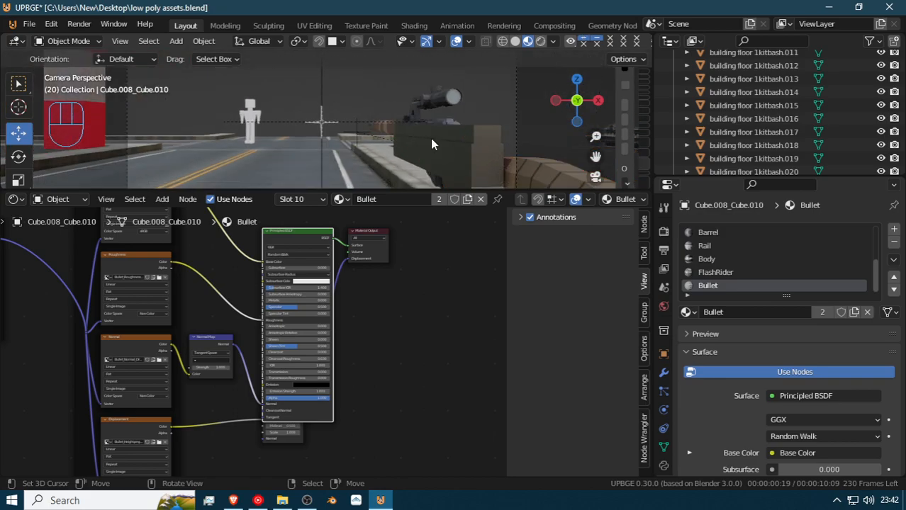
pyautogui.click(466, 159)
pyautogui.press('x')
pyautogui.click(466, 159)
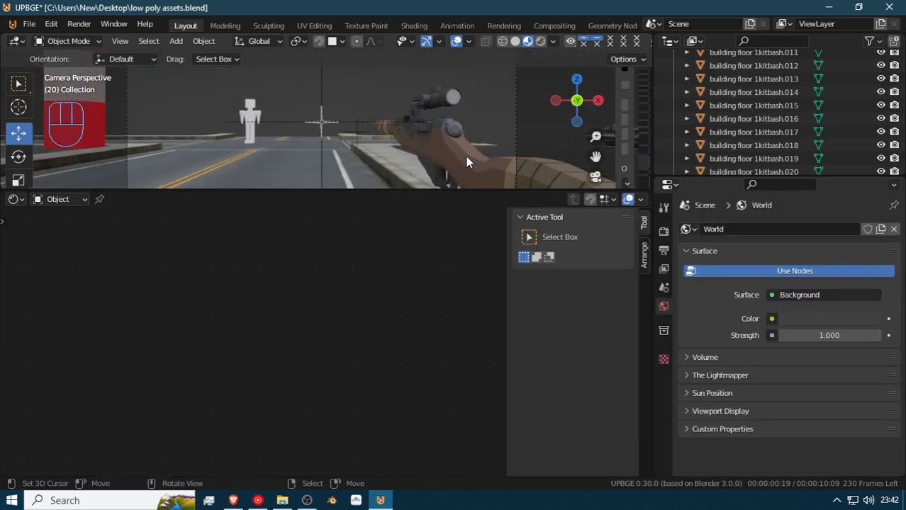
# Select the bolt-action rifle, assault rifle and pistol together and apply their scale and rotation
pyautogui.click(445, 154)
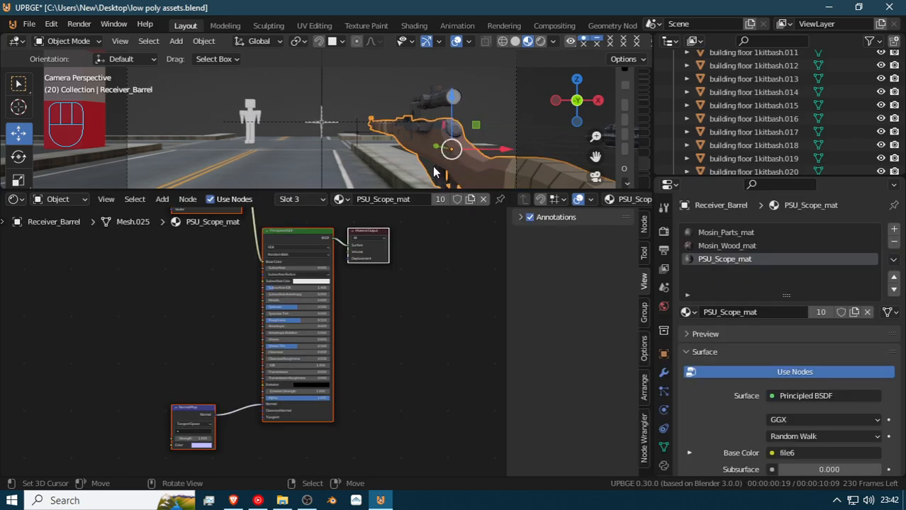
pyautogui.scroll(-3, 429, 151)
pyautogui.moveTo(429, 152); pyautogui.dragTo(325, 175, button='middle')
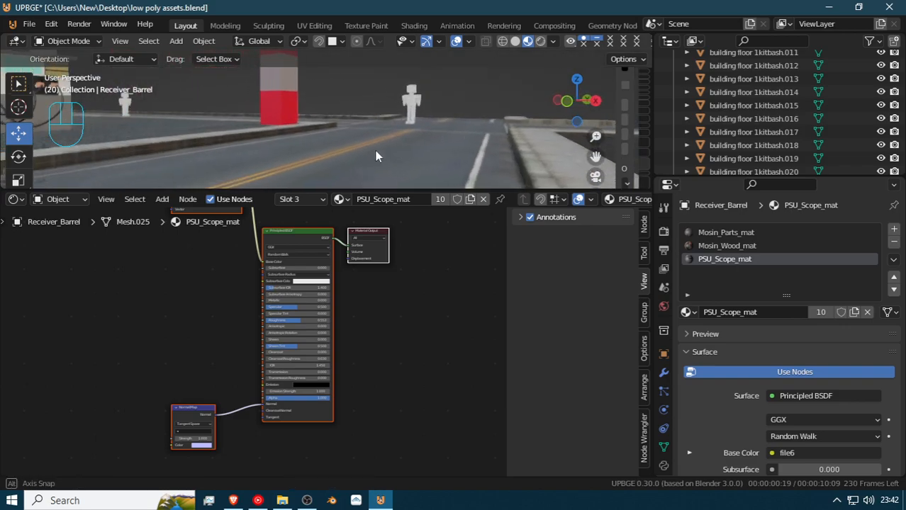
pyautogui.hotkey('shift', '`')
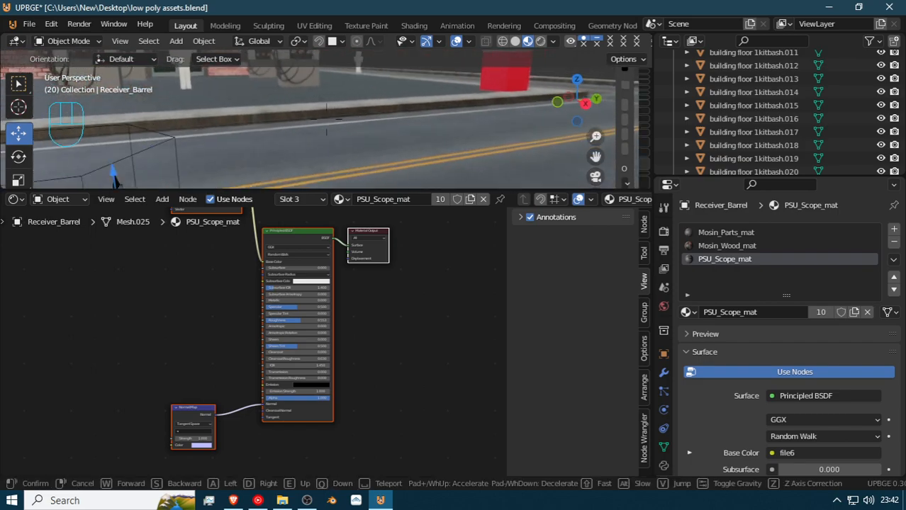
pyautogui.press('w')
pyautogui.click(326, 119)
pyautogui.keyDown('shift'); pyautogui.click(326, 150); pyautogui.keyUp('shift')
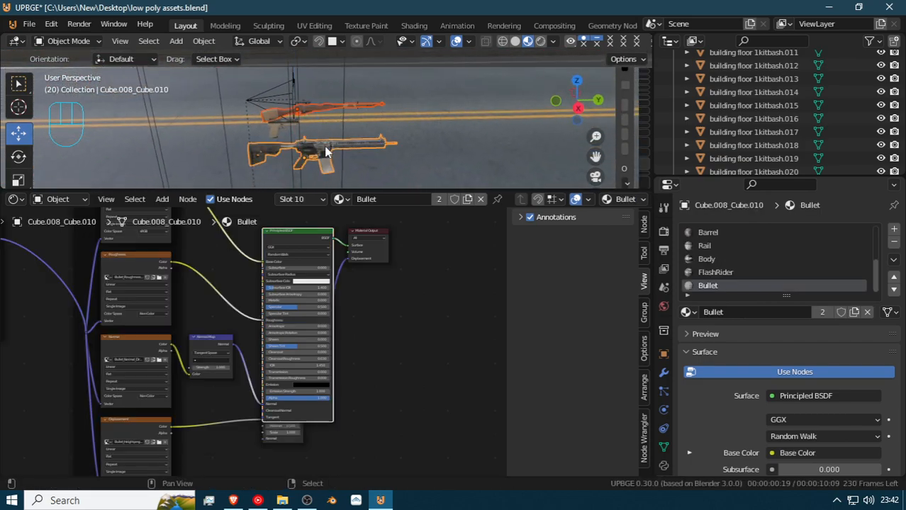
pyautogui.hotkey('shift', '`')
pyautogui.click(321, 122)
pyautogui.click(321, 121)
pyautogui.press('x')
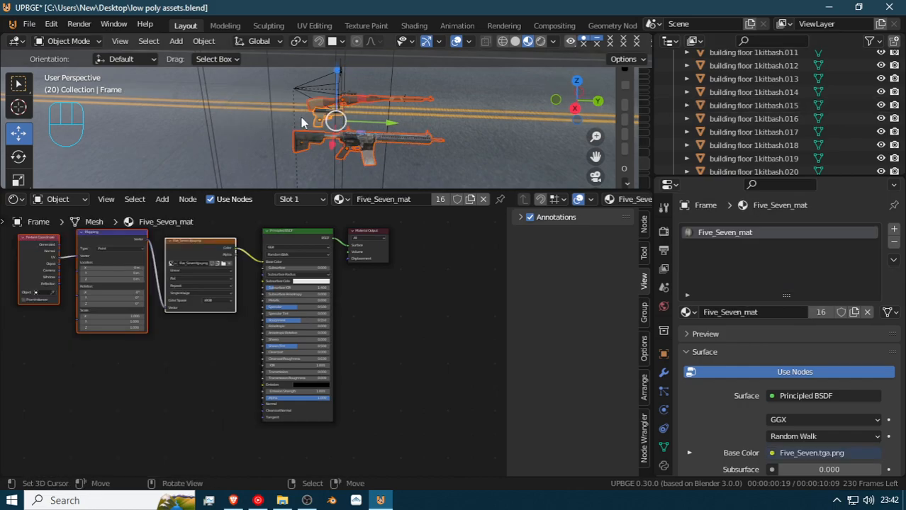
pyautogui.hotkey('ctrl', 'a')
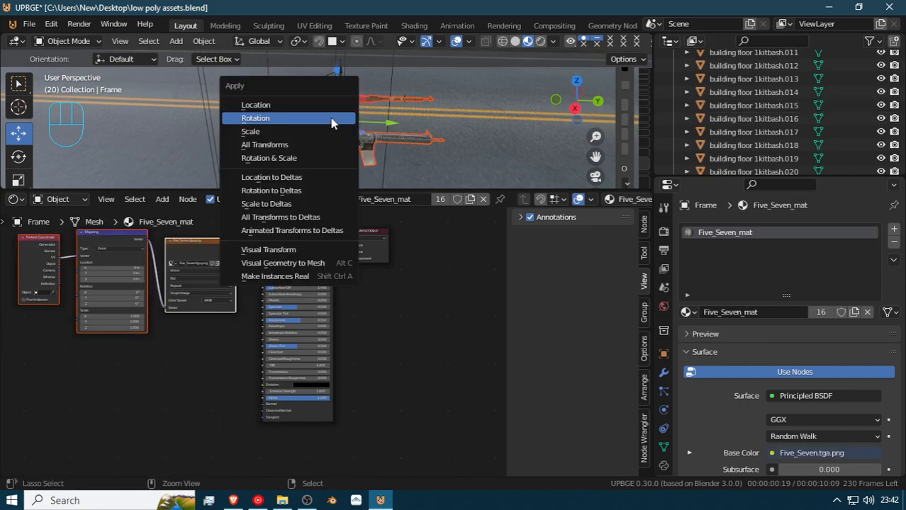
pyautogui.click(289, 132)
pyautogui.hotkey('ctrl', 'a')
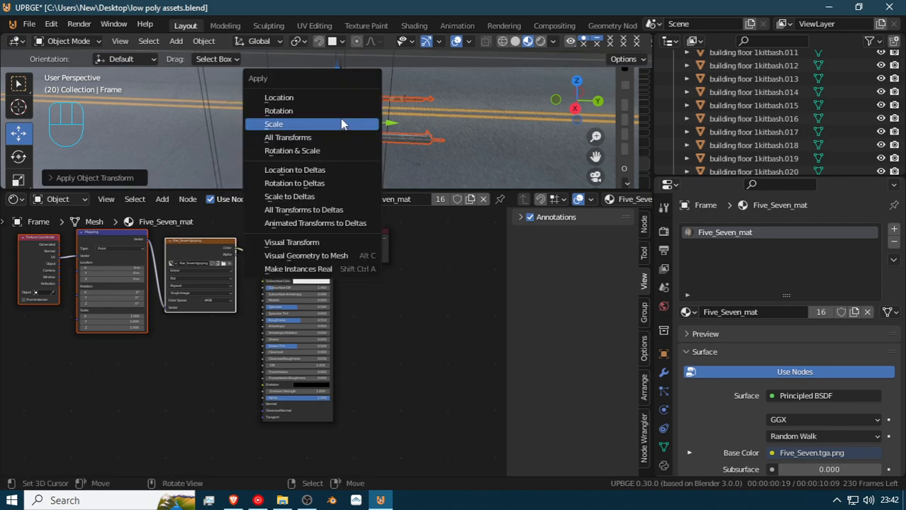
pyautogui.click(343, 111)
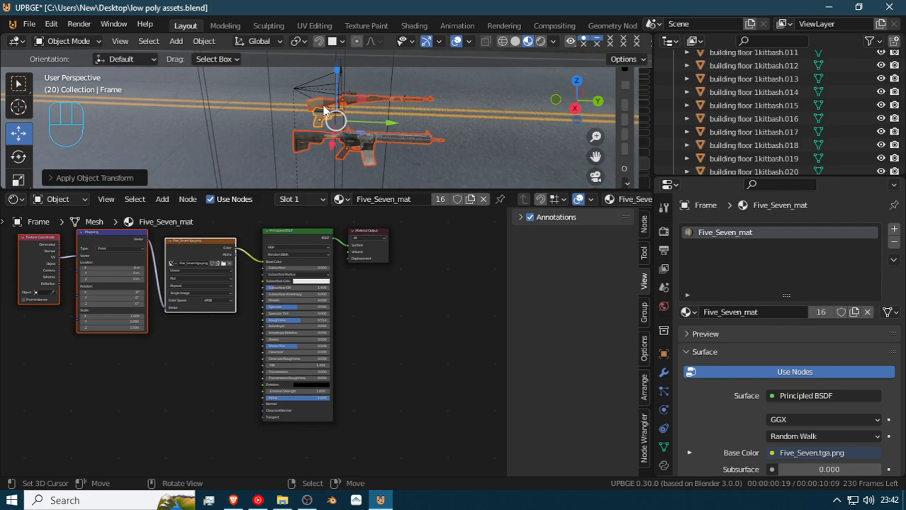
# Try moving and rotating the bolt-action rifle on its own in the player's camera view
pyautogui.moveTo(317, 113); pyautogui.dragTo(340, 119, button='middle')
pyautogui.hotkey('shift', '`')
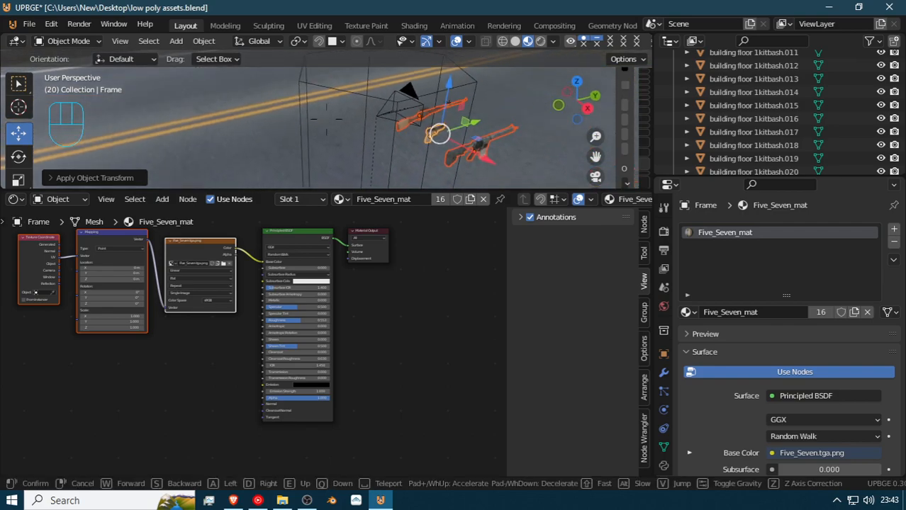
pyautogui.click(358, 122)
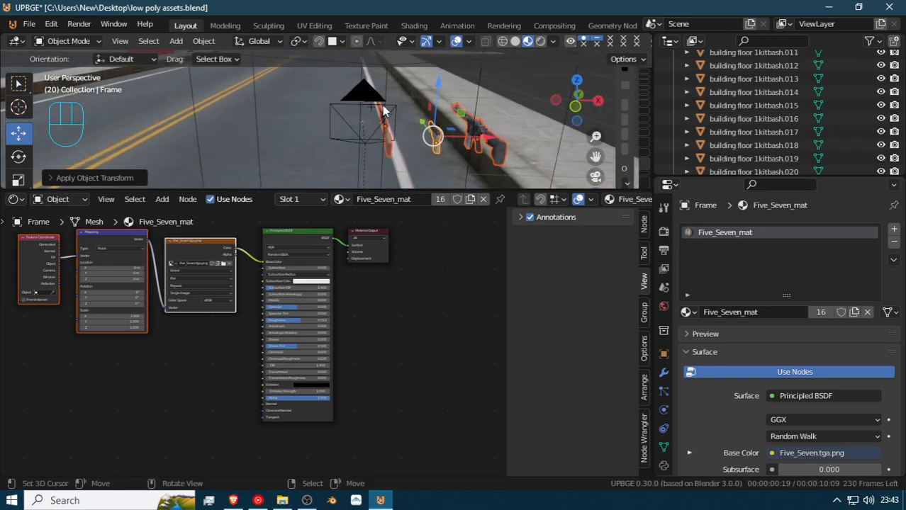
pyautogui.press('KP_0')
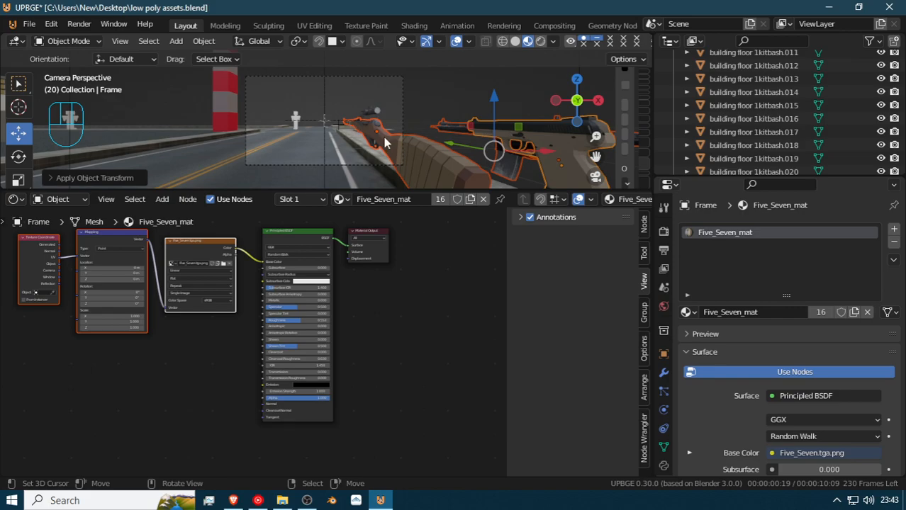
pyautogui.scroll(10, 383, 142)
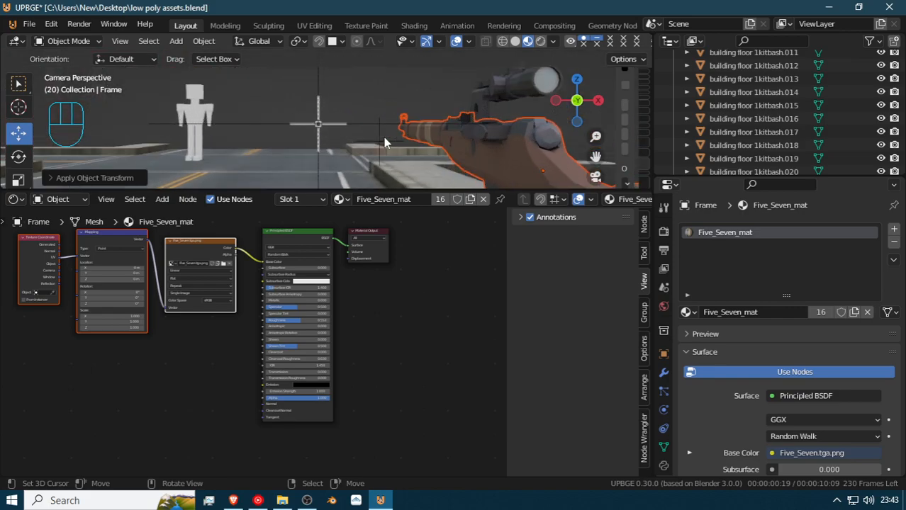
pyautogui.click(497, 147)
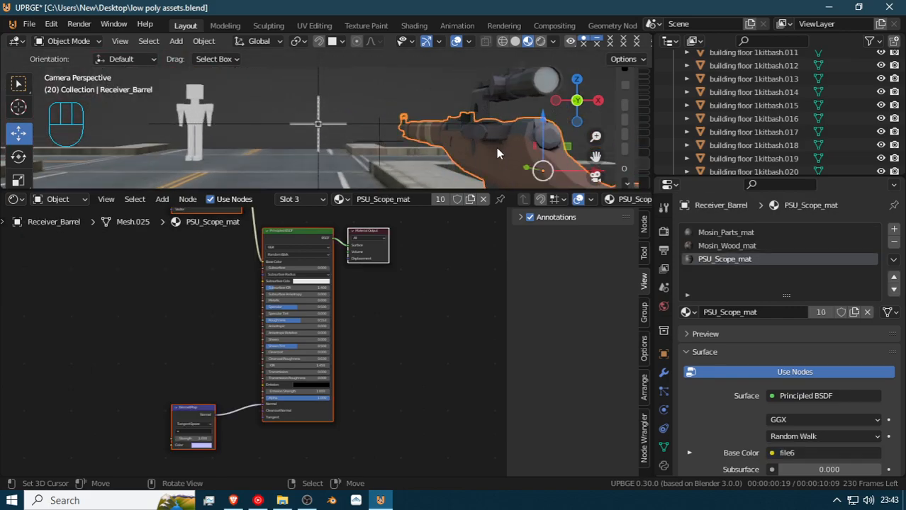
pyautogui.press('g')
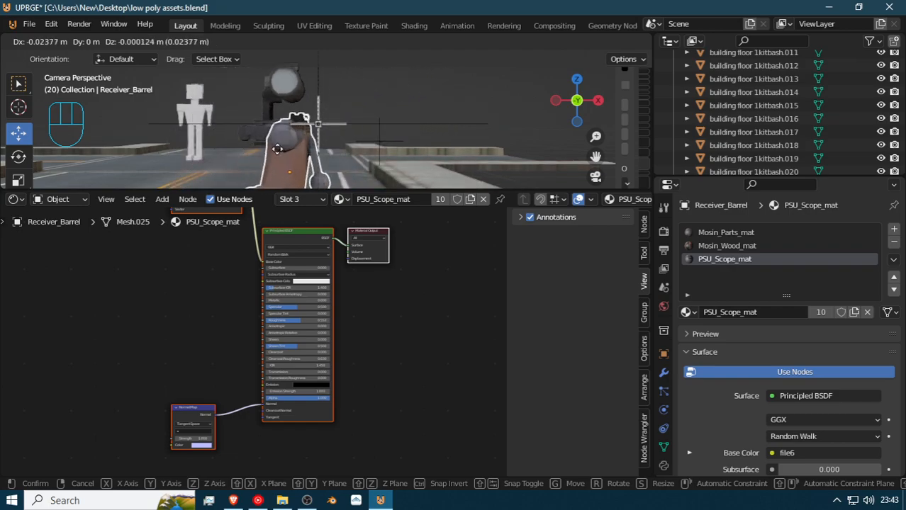
pyautogui.press('Escape')
pyautogui.press('r')
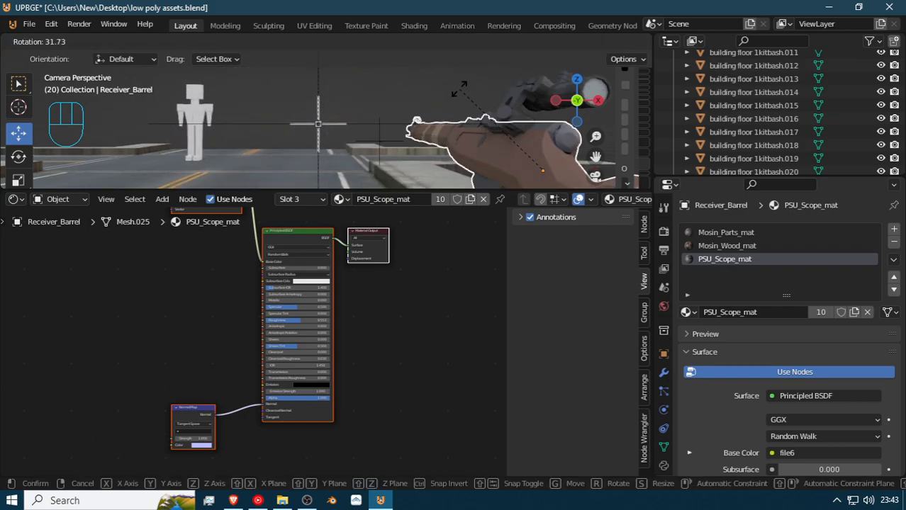
pyautogui.press('Escape')
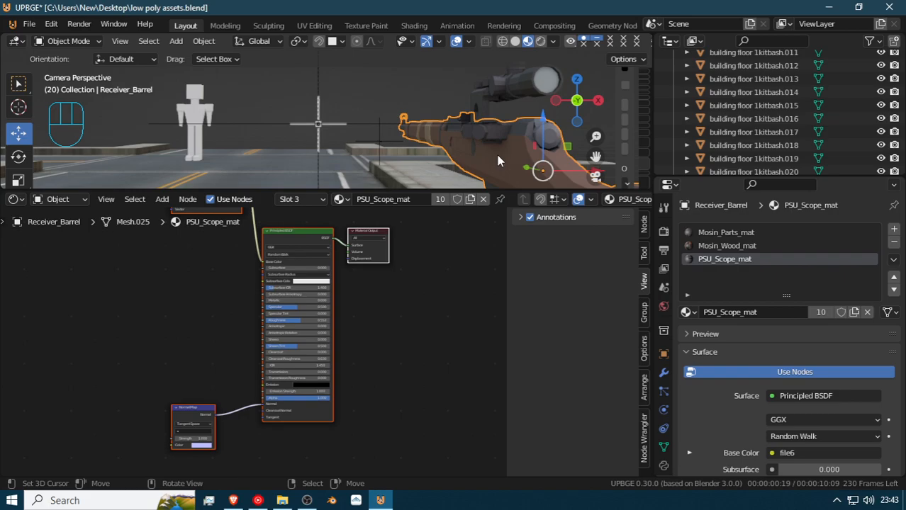
# Add a basis shape key and two further shape keys to the bolt-action rifle's mesh
pyautogui.moveTo(468, 142); pyautogui.dragTo(437, 142, button='middle')
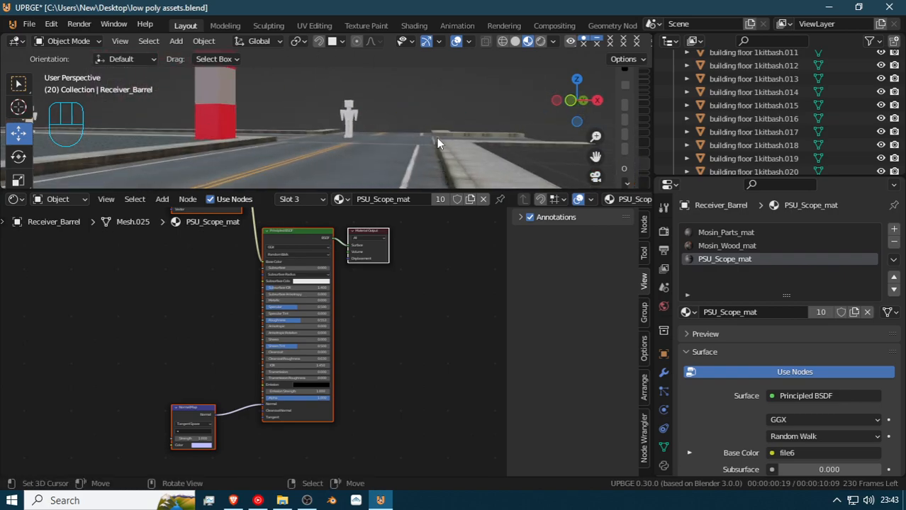
pyautogui.hotkey('shift', '`')
pyautogui.press('a')
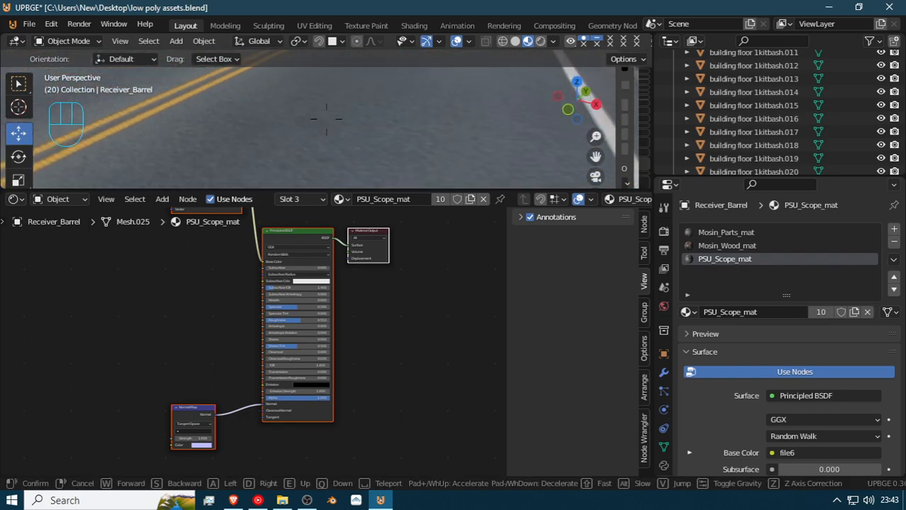
pyautogui.press('w')
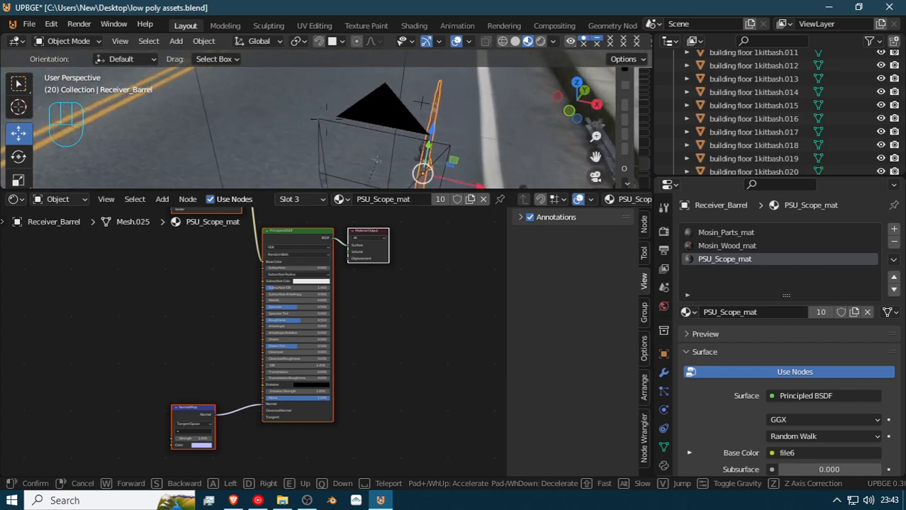
pyautogui.press('d')
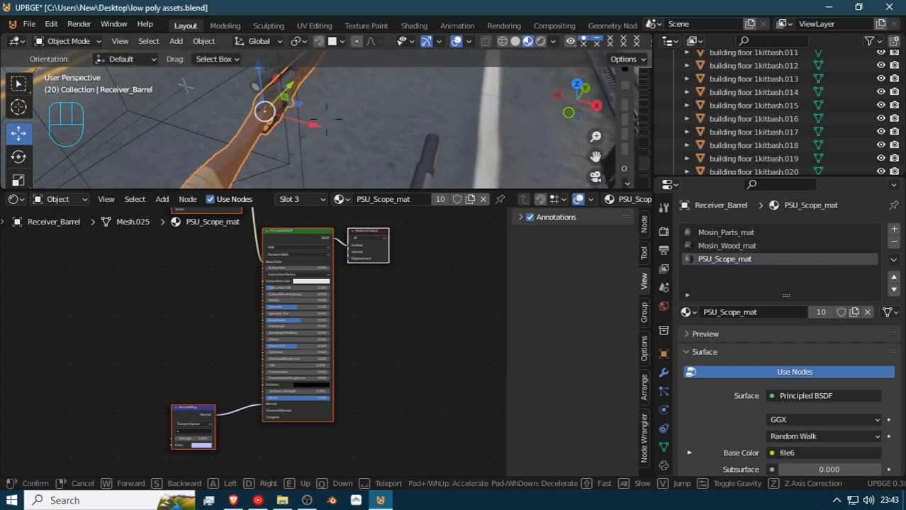
pyautogui.click(317, 131)
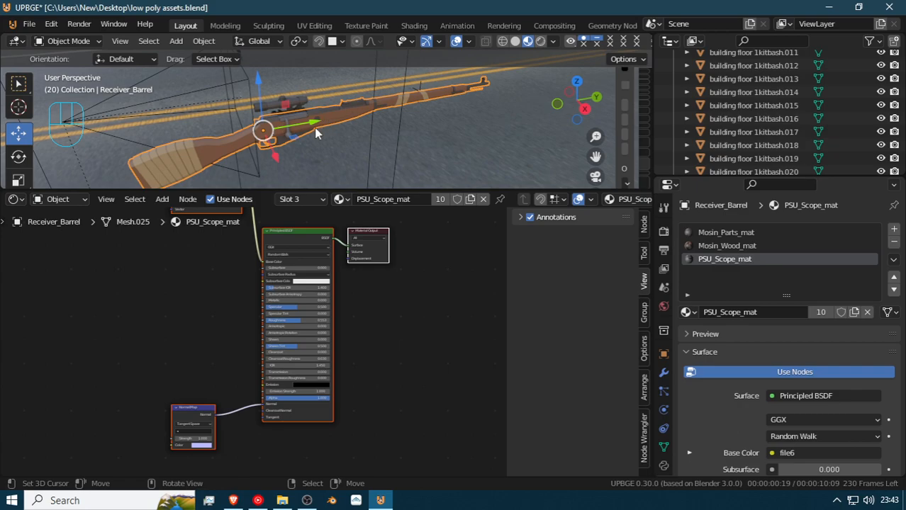
pyautogui.click(285, 127)
pyautogui.click(289, 128)
pyautogui.click(664, 448)
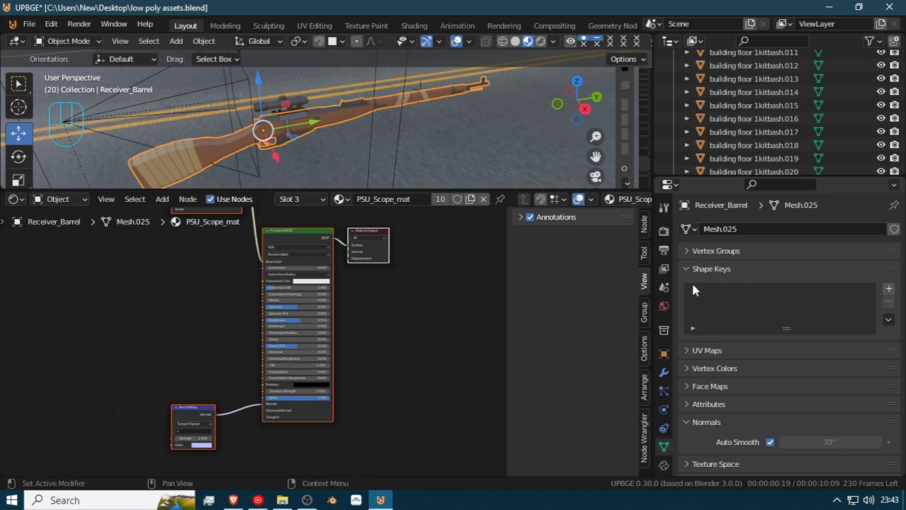
pyautogui.click(889, 290)
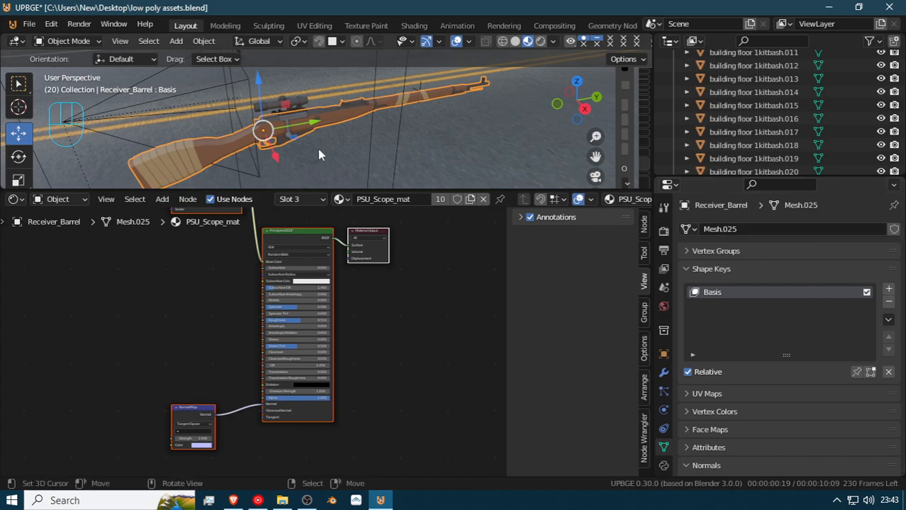
pyautogui.click(889, 290)
pyautogui.click(889, 290)
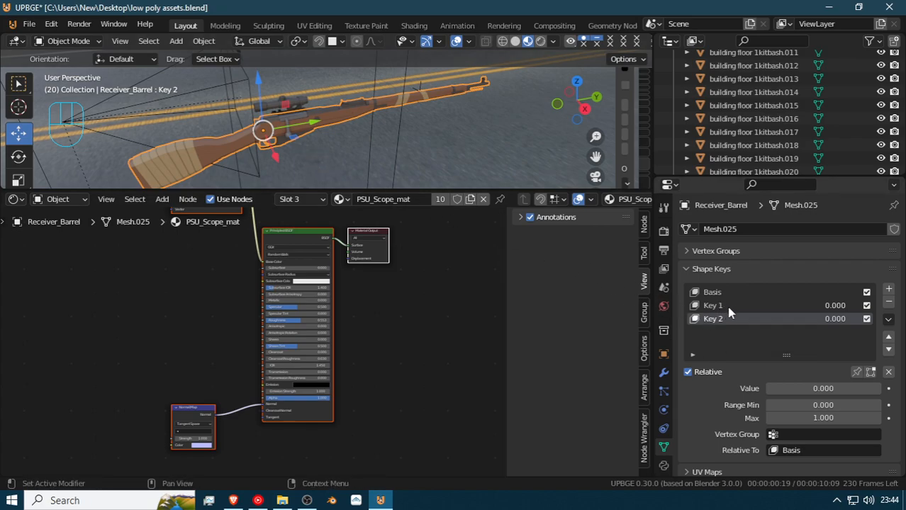
# Select the bolt-action rifle's linked bolt and handle geometry in edit mode, briefly hiding and revealing it to check the selection
pyautogui.rightClick(298, 116)
pyautogui.rightClick(296, 120)
pyautogui.press('Tab')
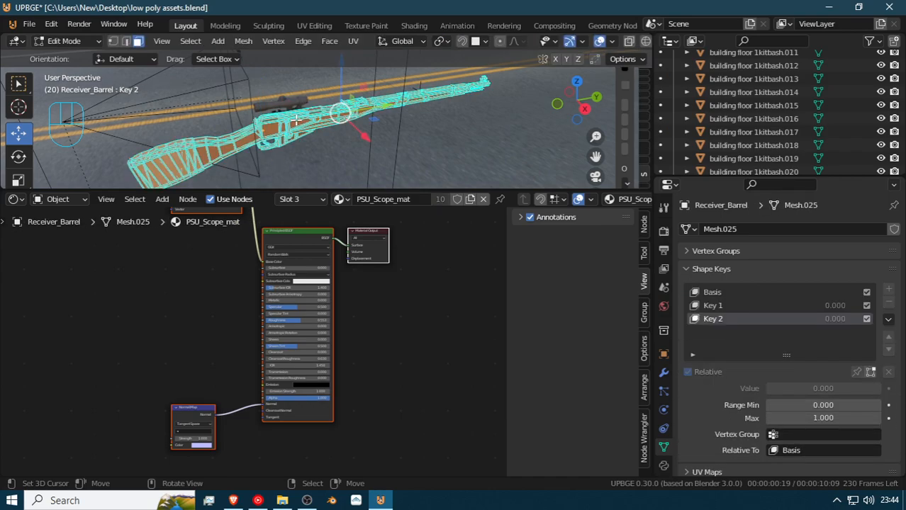
pyautogui.moveTo(292, 123); pyautogui.dragTo(328, 120, button='middle')
pyautogui.hotkey('shift', '`')
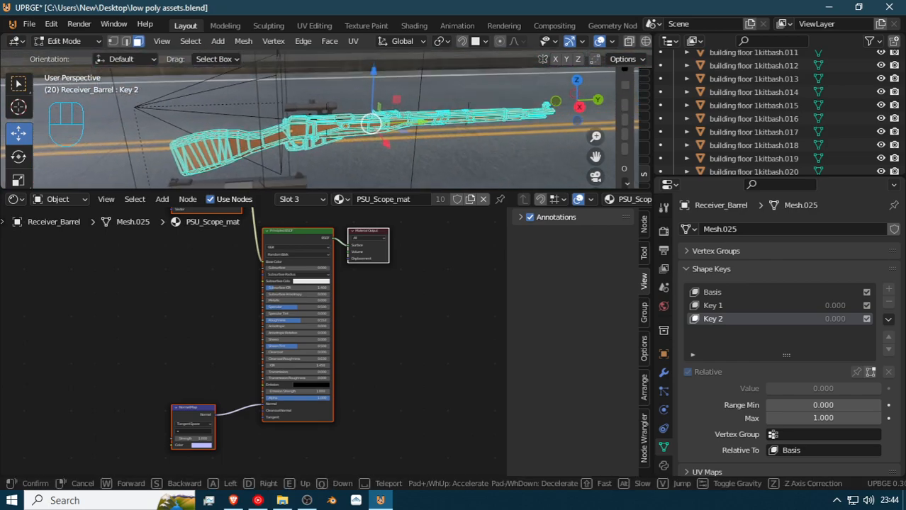
pyautogui.press('w')
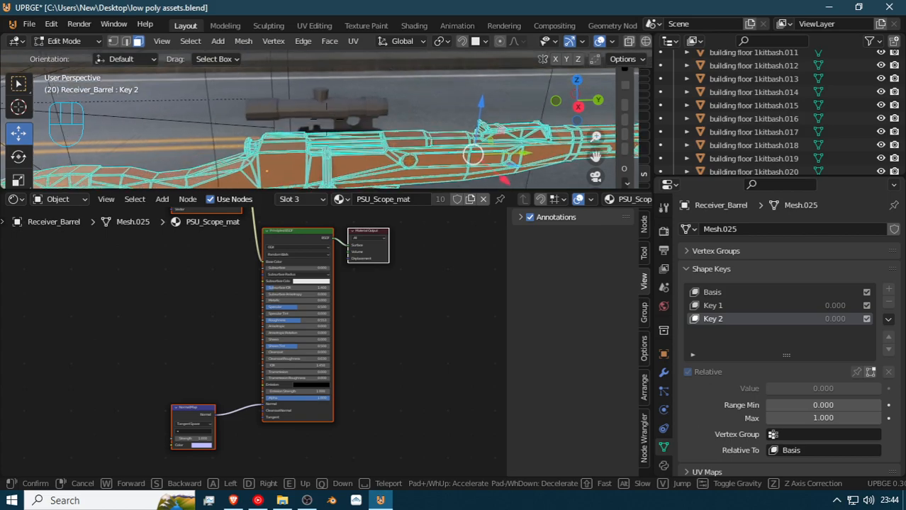
pyautogui.click(326, 119)
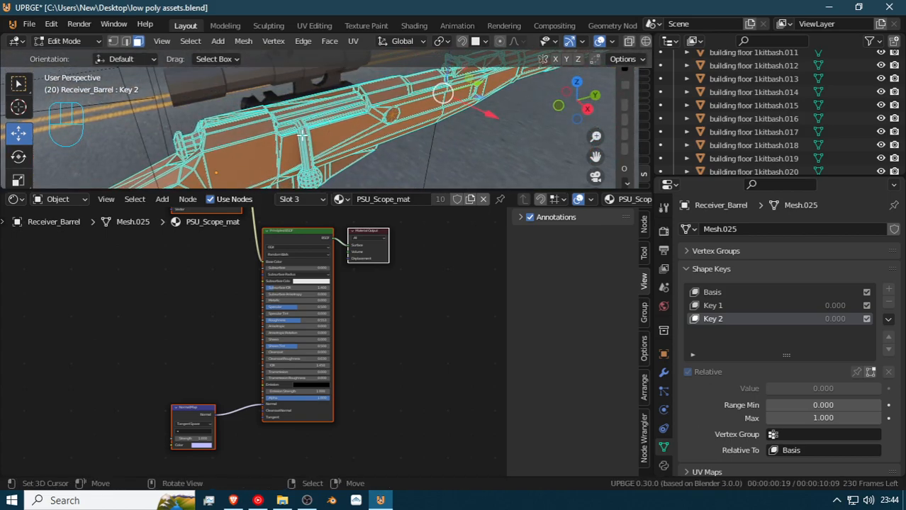
pyautogui.click(301, 134)
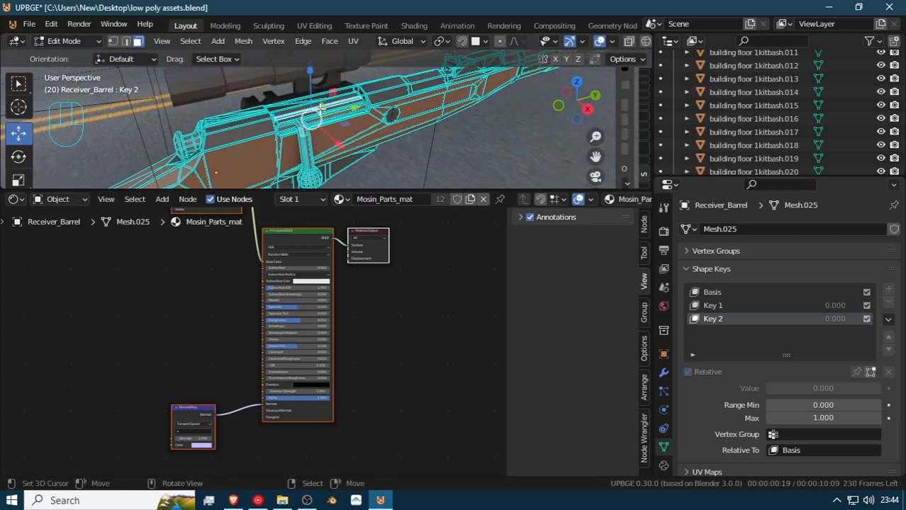
pyautogui.hotkey('ctrl', 'l')
pyautogui.press('h')
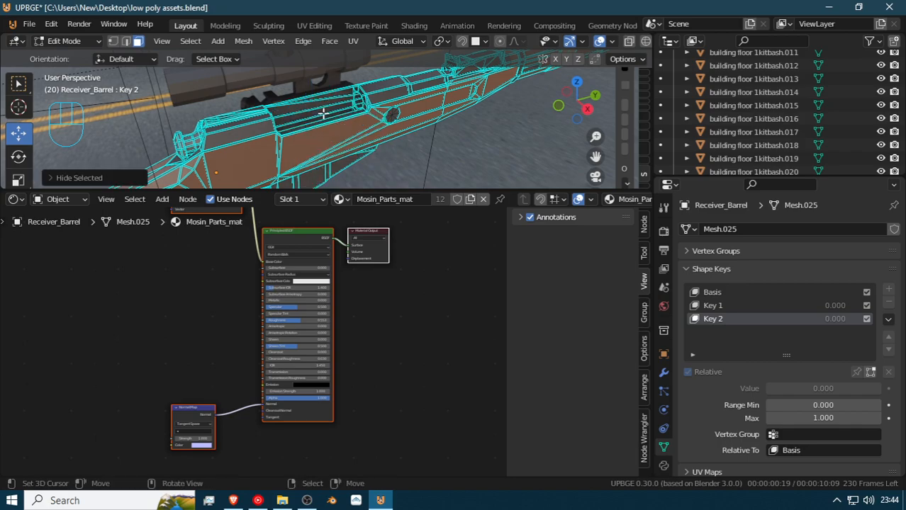
pyautogui.hotkey('alt', 'h')
# Slide the bolt about 0.0065 m along the global Y axis in the Key 2 shape key
pyautogui.press('g')
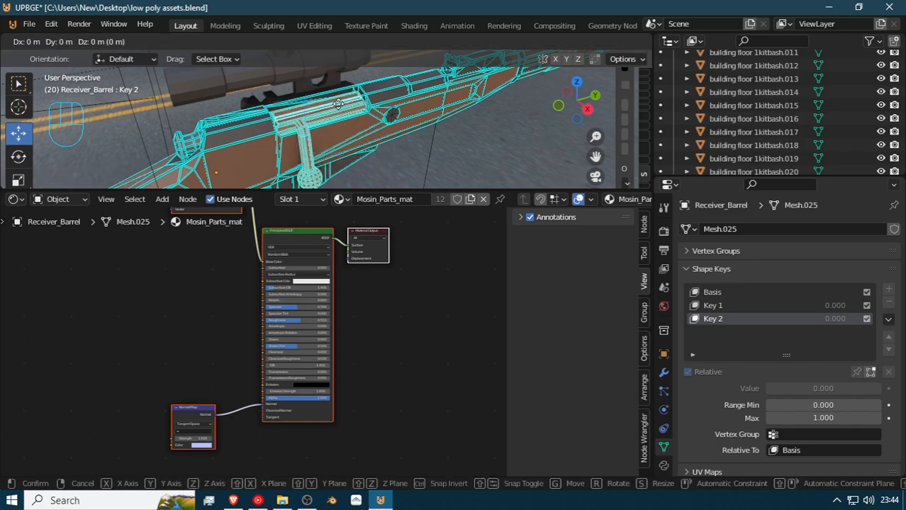
pyautogui.rightClick(394, 117)
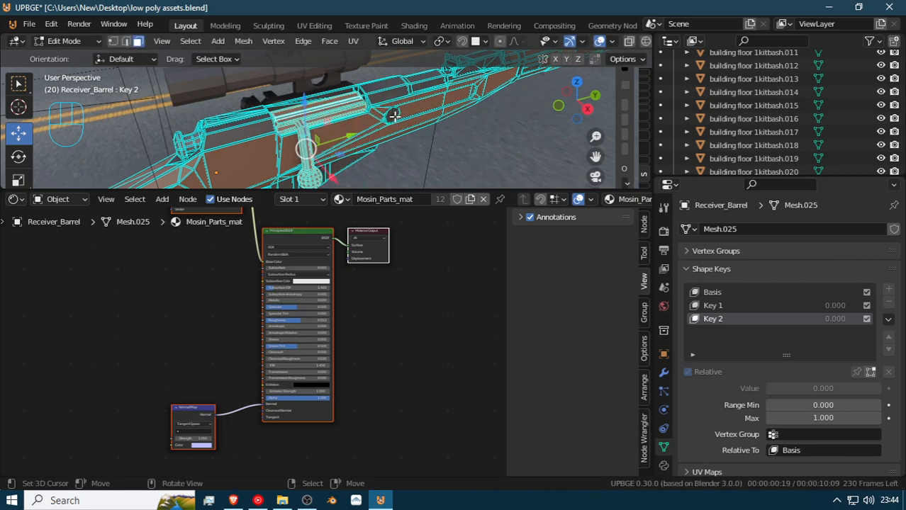
pyautogui.press('g')
pyautogui.press('y')
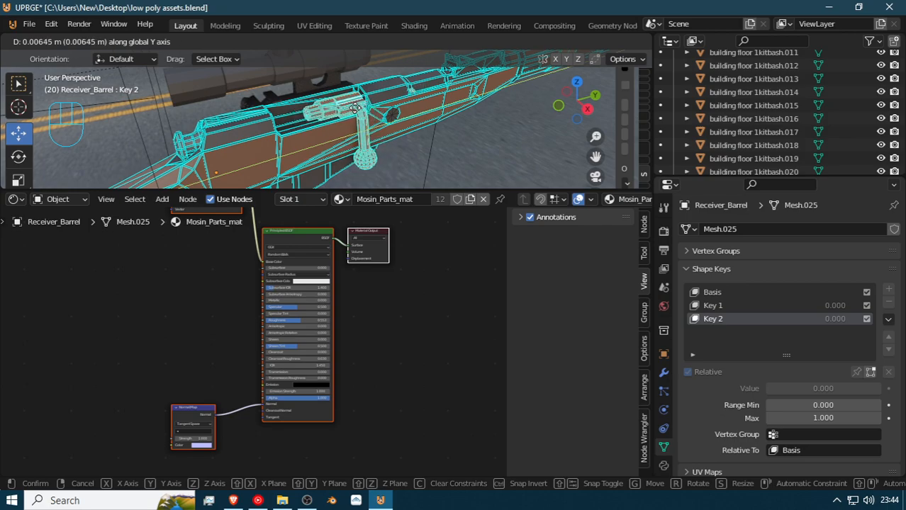
pyautogui.click(353, 108)
# Try adjusting the bolt's position along the global Y and X axes in Key 2, viewed close up
pyautogui.hotkey('shift', '`')
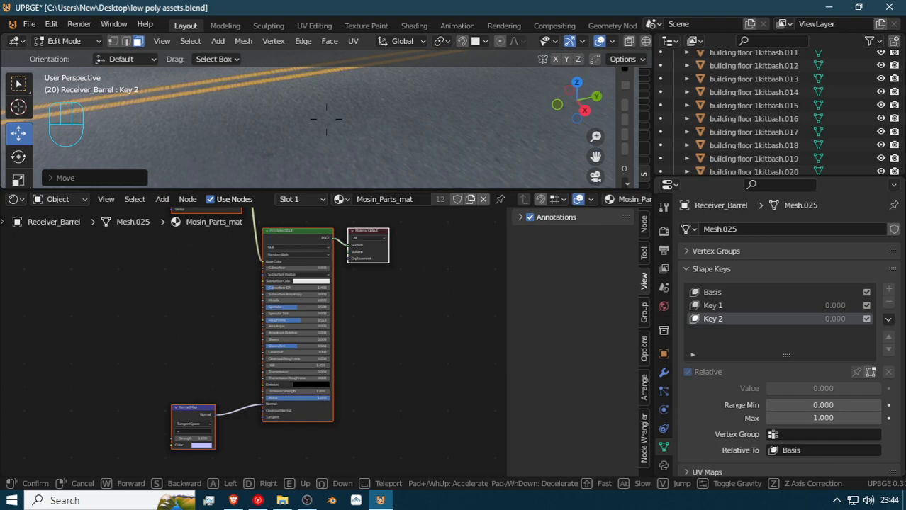
pyautogui.press('w')
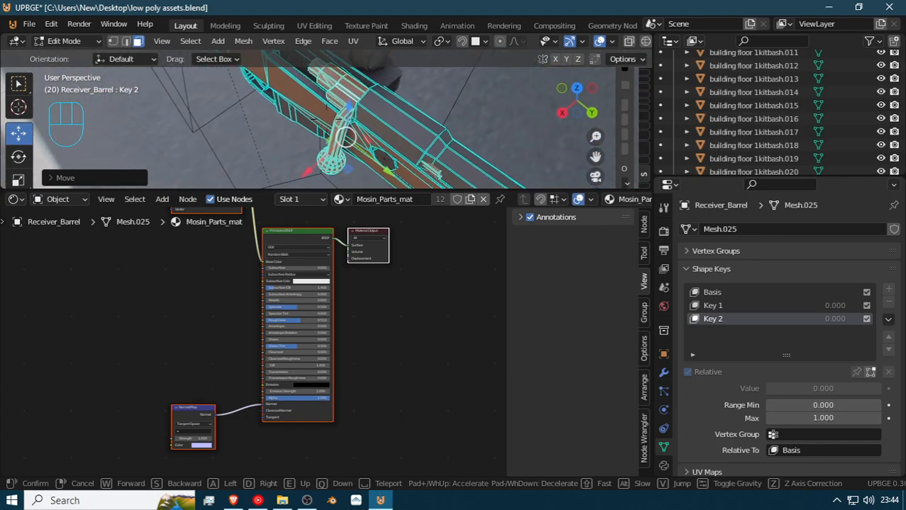
pyautogui.click(427, 151)
pyautogui.press('g')
pyautogui.press('y')
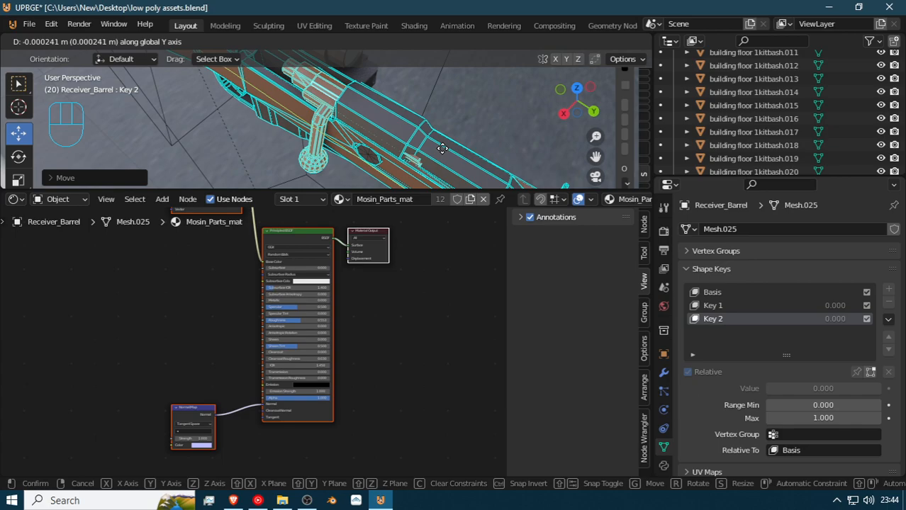
pyautogui.click(376, 119)
pyautogui.press('g')
pyautogui.press('x')
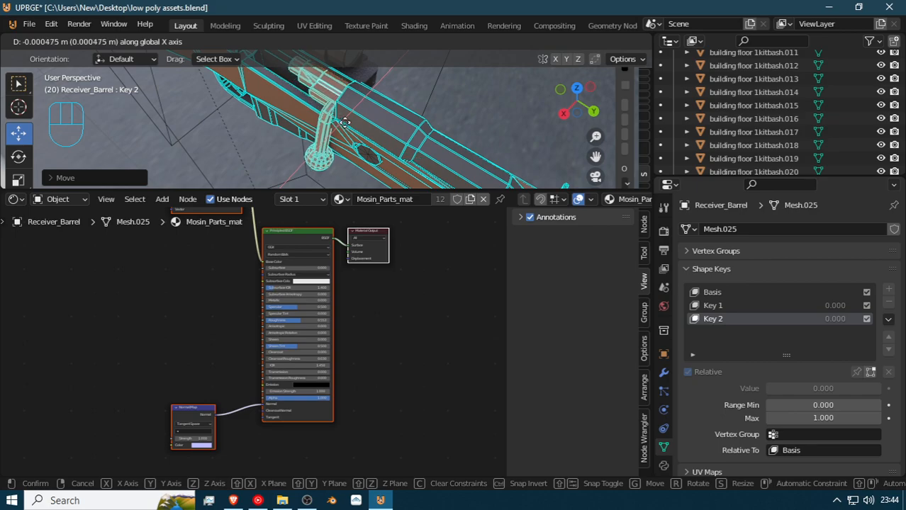
pyautogui.press('y')
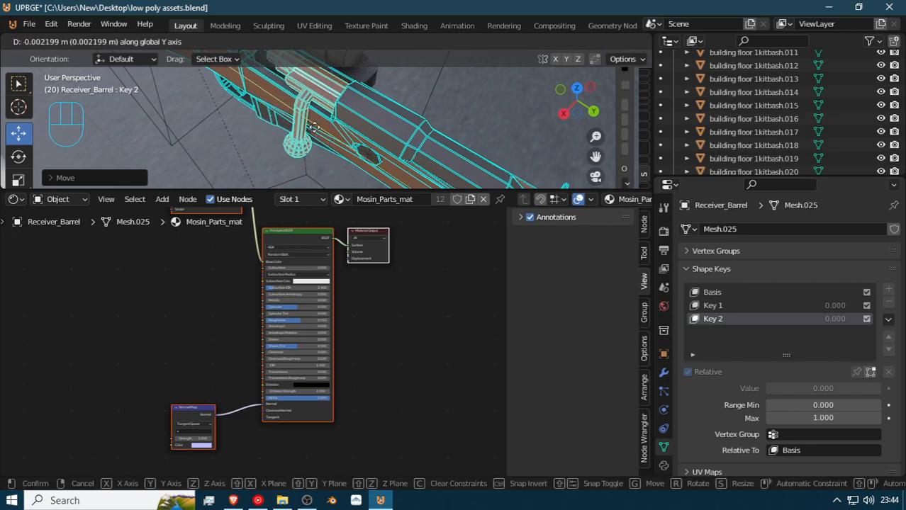
pyautogui.click(330, 136)
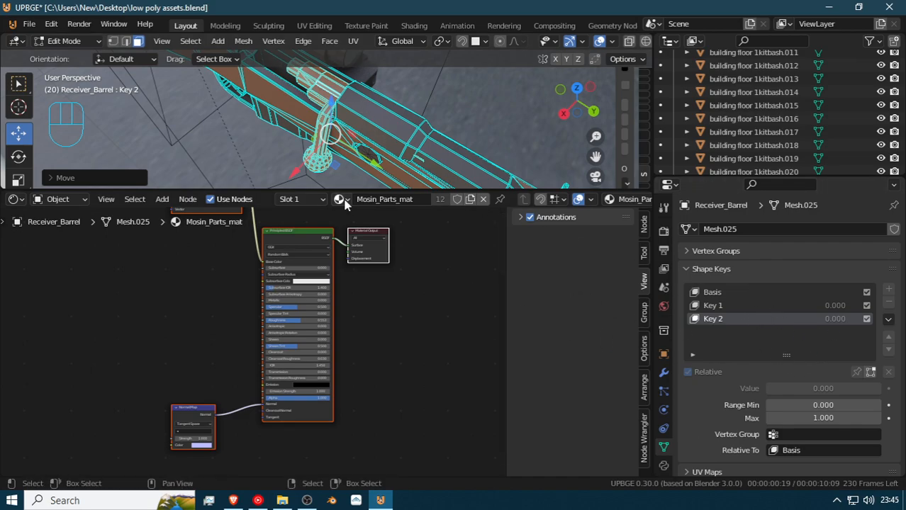
# Return to object mode and delete the Key 2 and Key 1 shape keys, keeping only Basis
pyautogui.press('Tab')
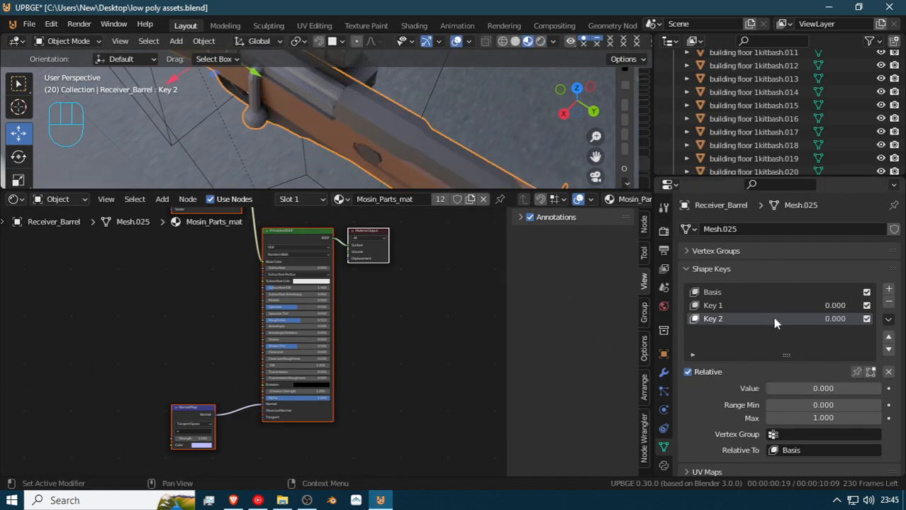
pyautogui.click(763, 292)
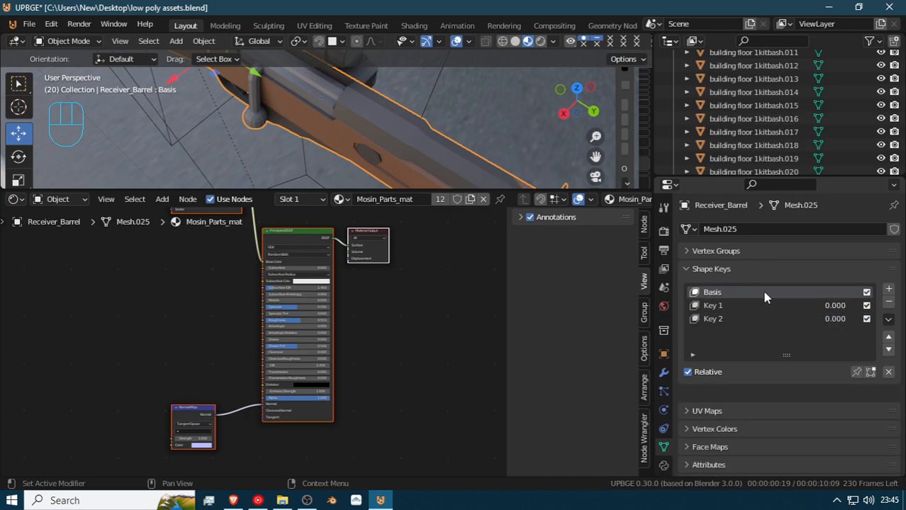
pyautogui.click(737, 319)
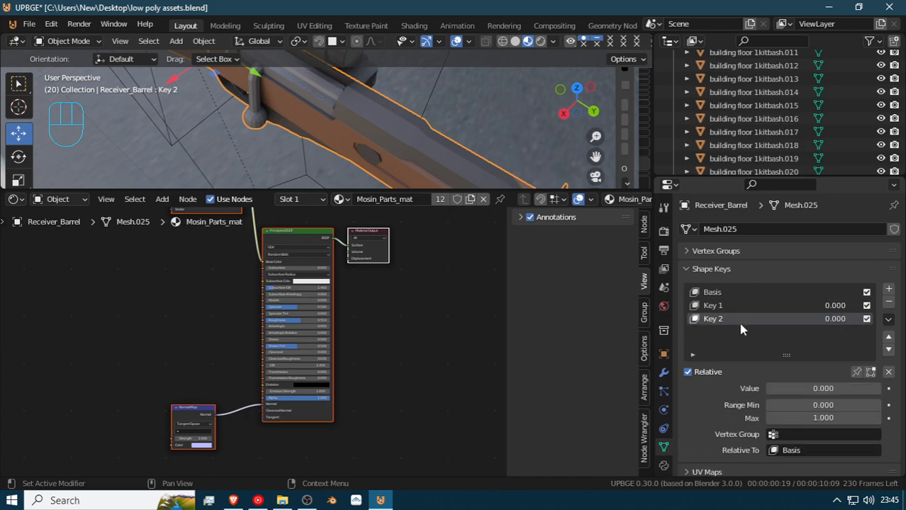
pyautogui.click(889, 303)
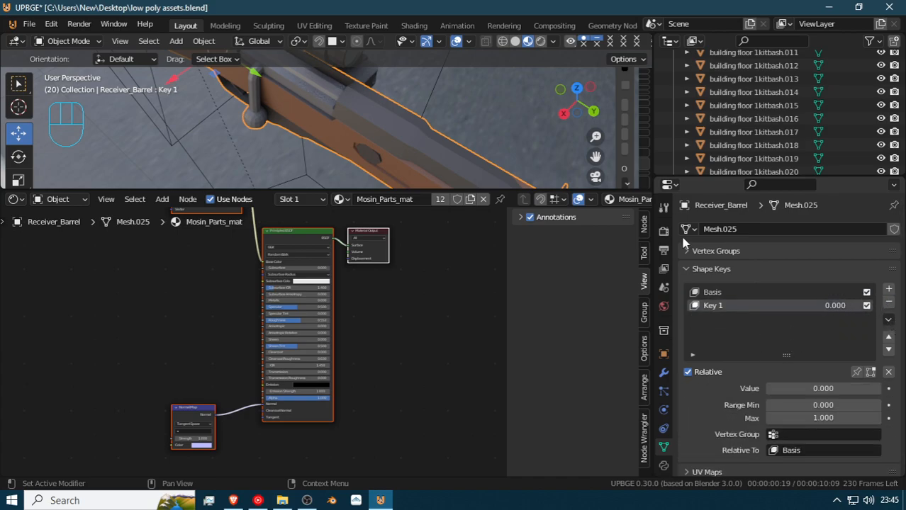
pyautogui.click(889, 303)
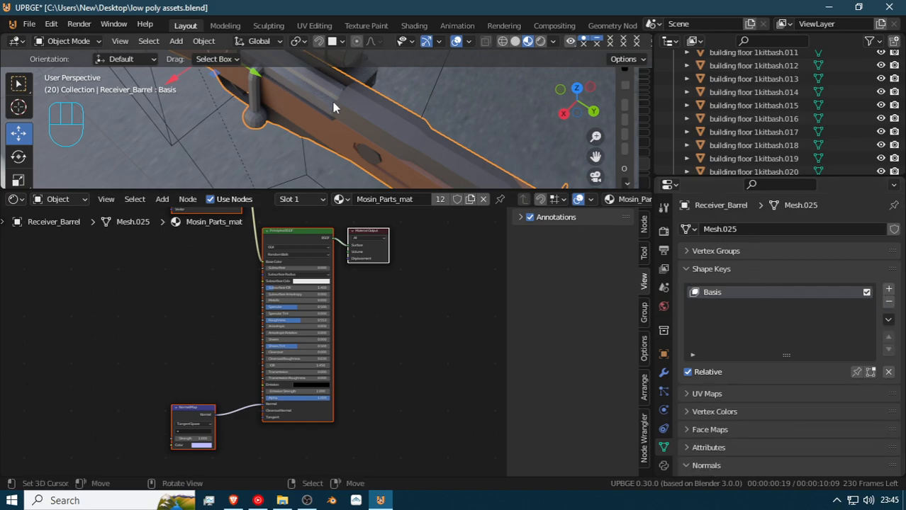
# Slide the bolt along the global Y axis and nudge it along X in the rifle's Basis shape
pyautogui.press('Tab')
pyautogui.moveTo(397, 135); pyautogui.dragTo(354, 122, button='middle')
pyautogui.moveTo(364, 158); pyautogui.dragTo(382, 175)
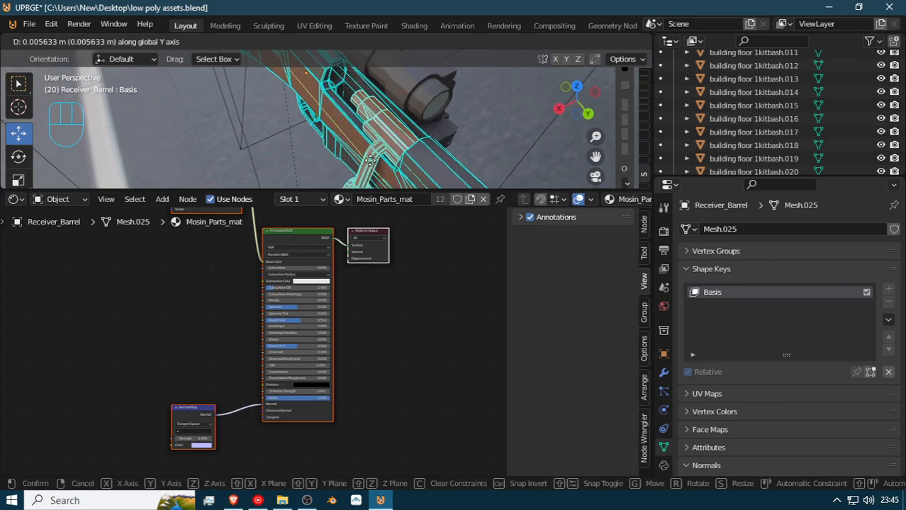
pyautogui.click(376, 168)
pyautogui.moveTo(320, 122); pyautogui.dragTo(337, 121, button='middle')
pyautogui.press('g')
pyautogui.press('x')
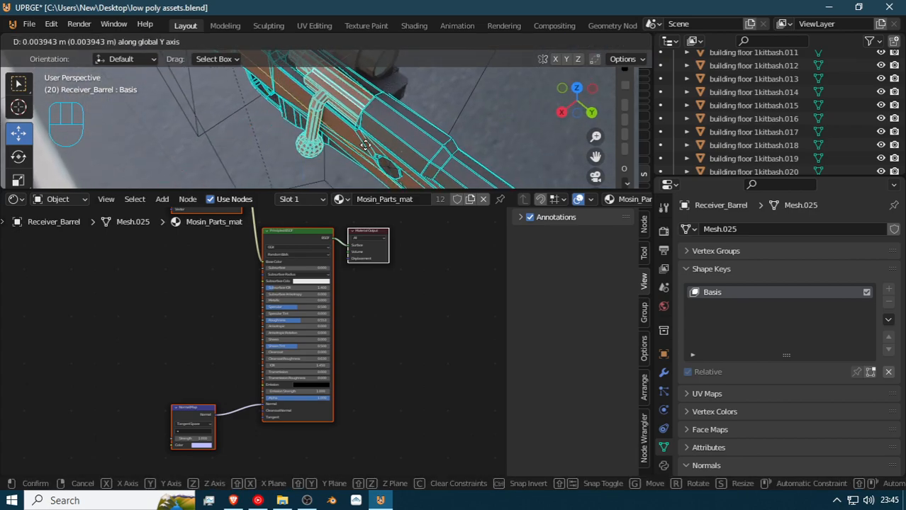
pyautogui.click(342, 135)
pyautogui.press('g')
pyautogui.press('x')
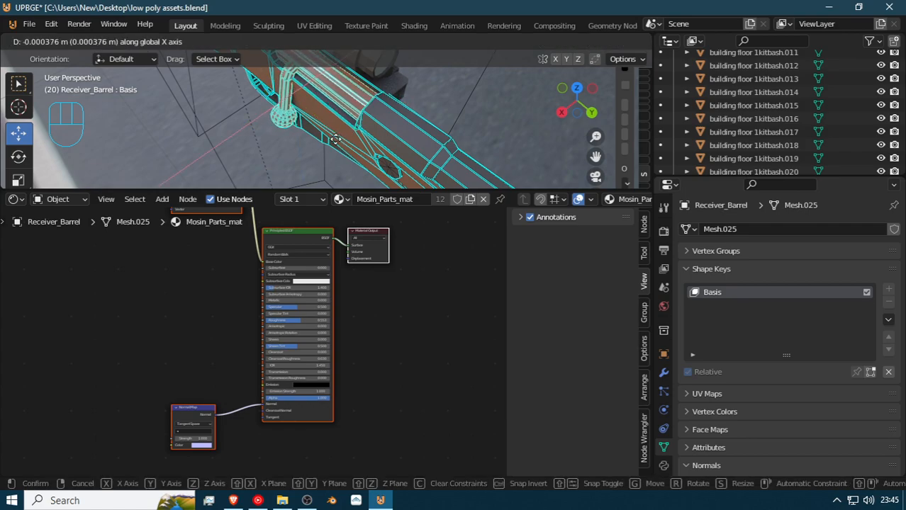
pyautogui.click(318, 144)
pyautogui.press('g')
pyautogui.press('y')
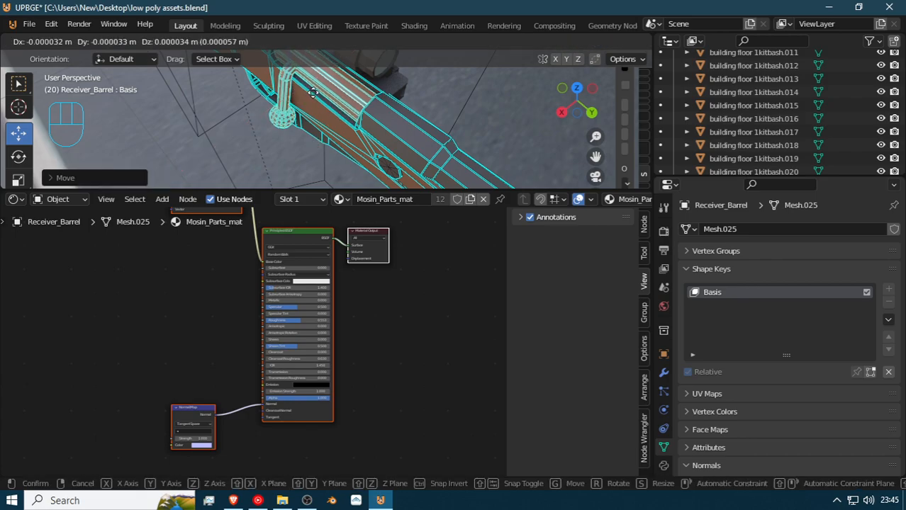
pyautogui.rightClick(348, 134)
pyautogui.press('g')
pyautogui.press('z')
pyautogui.rightClick(334, 126)
pyautogui.press('g')
pyautogui.press('x')
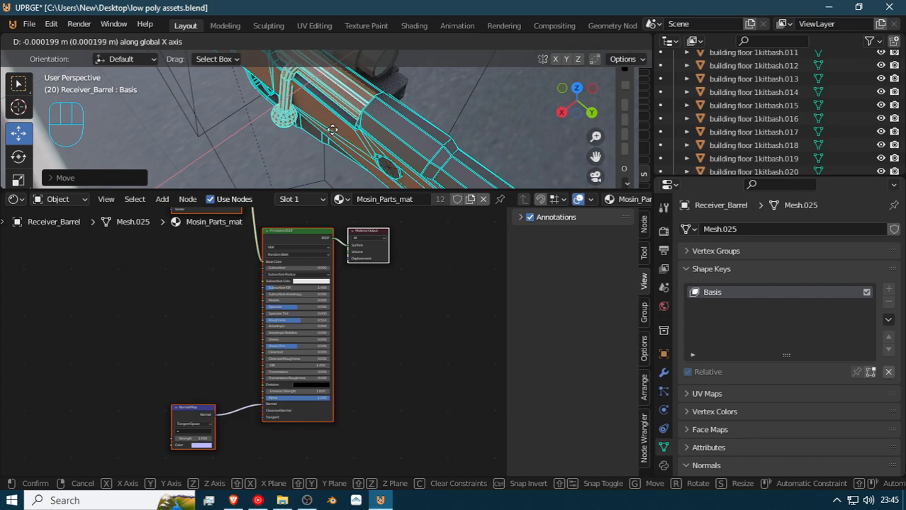
pyautogui.rightClick(330, 136)
pyautogui.press('g')
pyautogui.press('y')
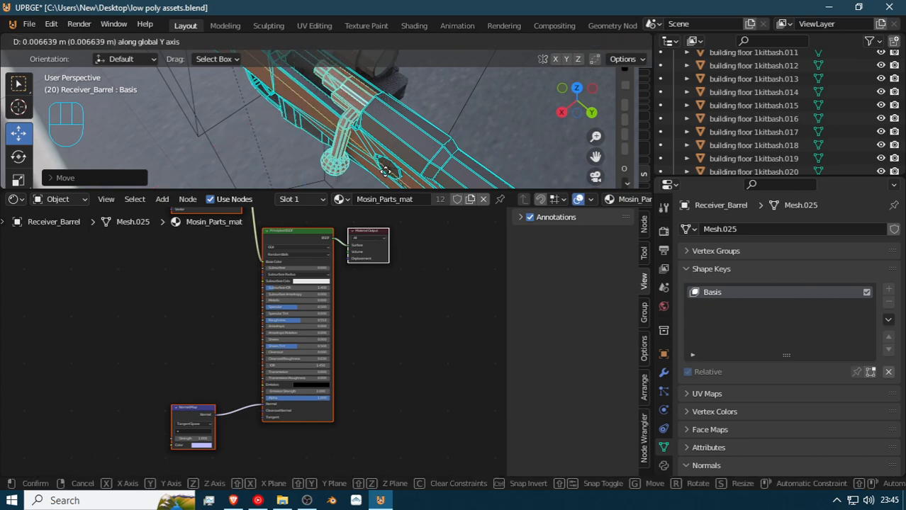
pyautogui.rightClick(357, 142)
# Check the bolt's fit in object mode and nudge it about -0.0003 m along the global X axis in edit mode
pyautogui.hotkey('shift', '`')
pyautogui.press('d')
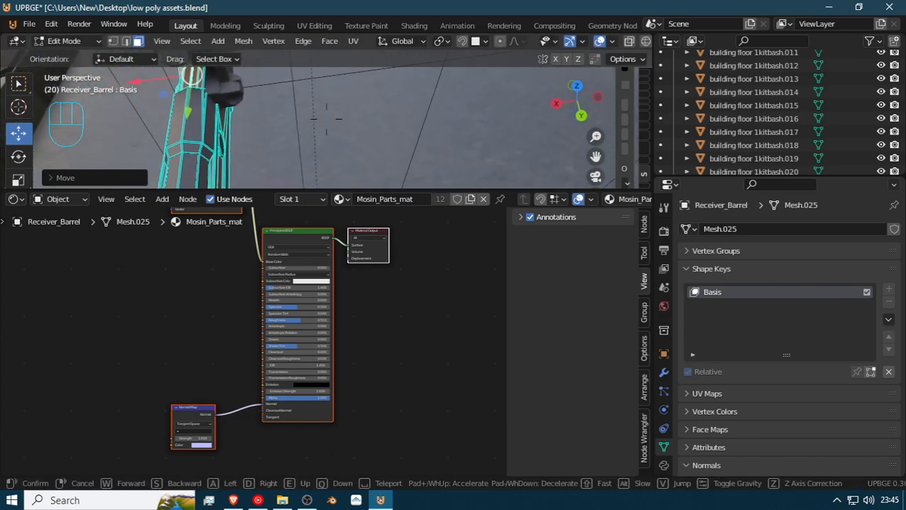
pyautogui.press('a')
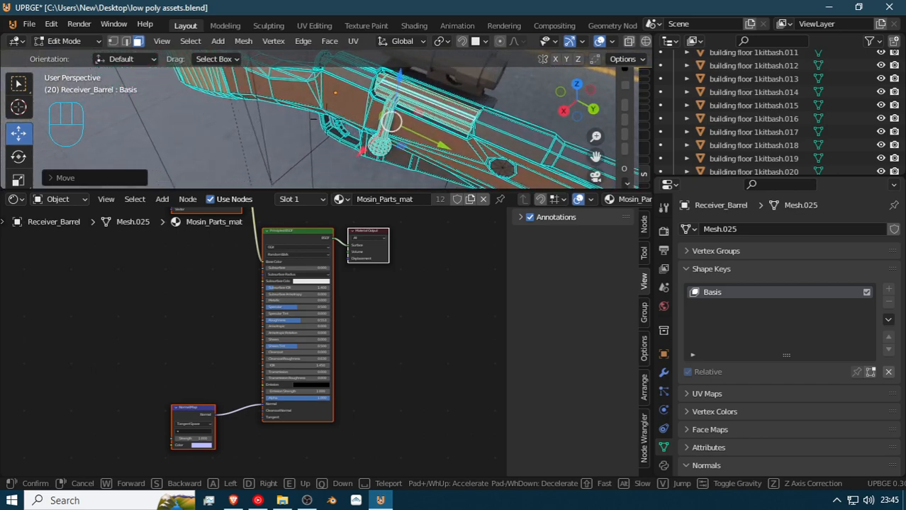
pyautogui.click(326, 119)
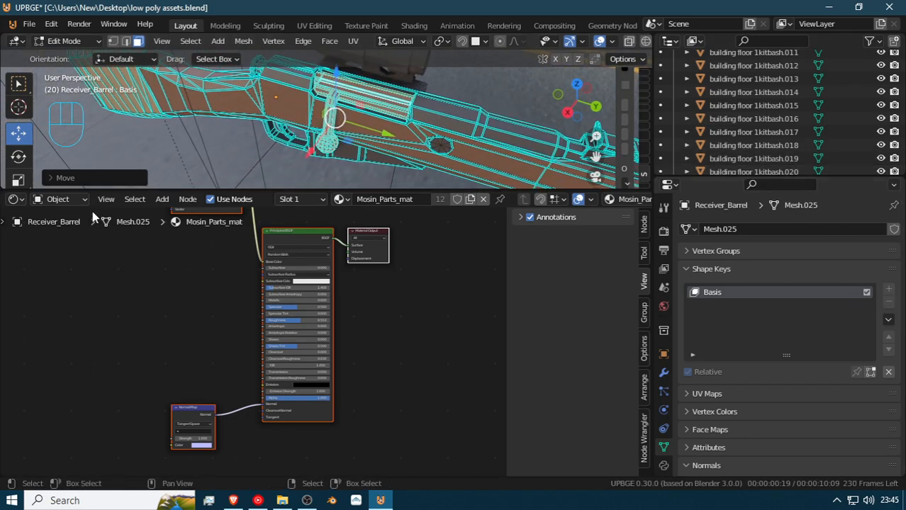
pyautogui.press('Tab')
pyautogui.hotkey('shift', '`')
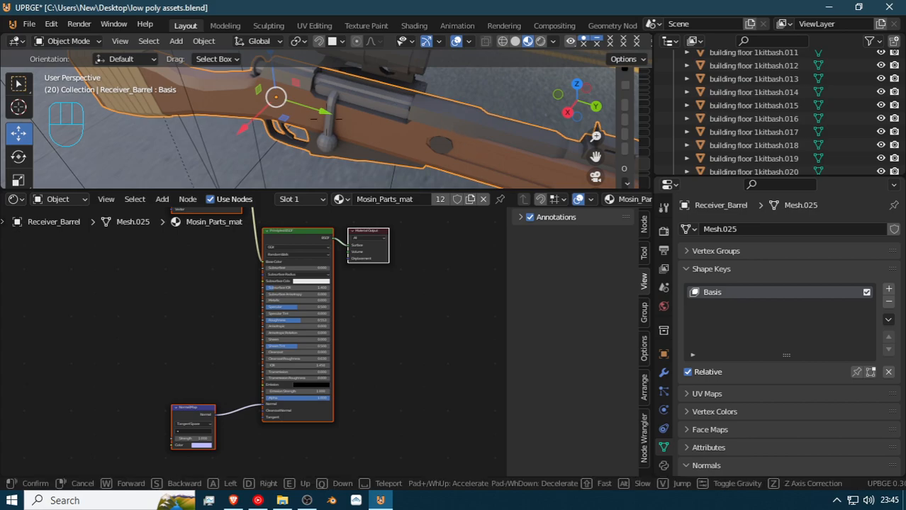
pyautogui.click(326, 119)
pyautogui.press('Tab')
pyautogui.press('g')
pyautogui.press('z')
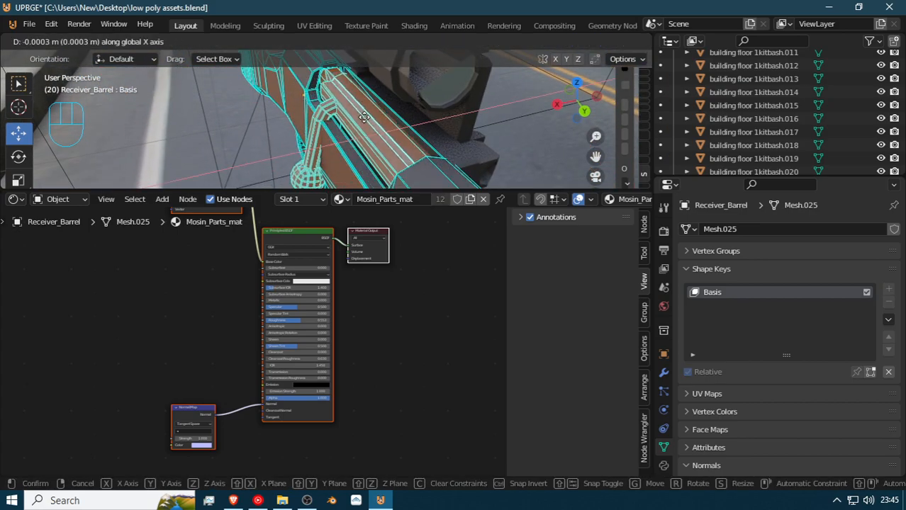
pyautogui.click(362, 119)
# Fine-tune the bolt's position along the global Y axis so it sits in the receiver
pyautogui.press('g')
pyautogui.press('y')
pyautogui.click(377, 146)
pyautogui.press('g')
pyautogui.press('y')
pyautogui.click(370, 164)
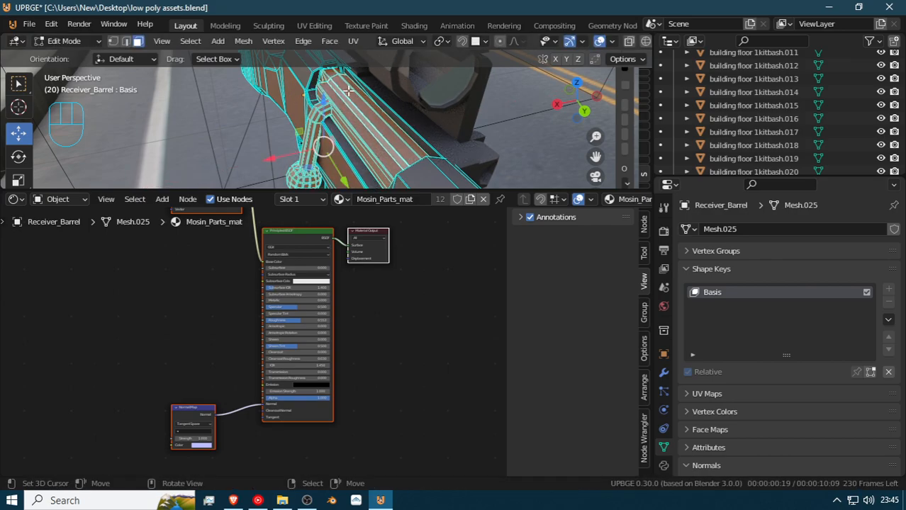
# Check the bolt's fit in object mode from both sides, and nudge it along the global Y axis in the Basis shape
pyautogui.hotkey('shift', '`')
pyautogui.click(347, 113)
pyautogui.press('Tab')
pyautogui.hotkey('shift', '`')
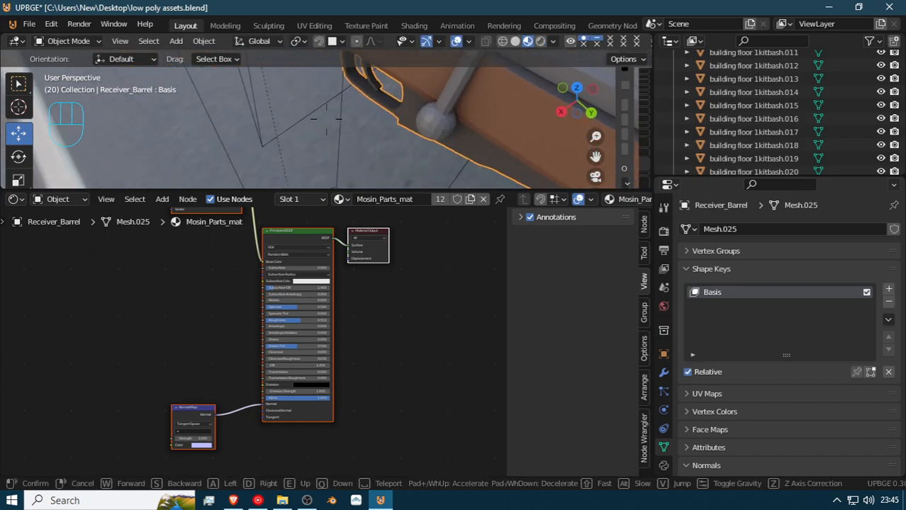
pyautogui.press('a')
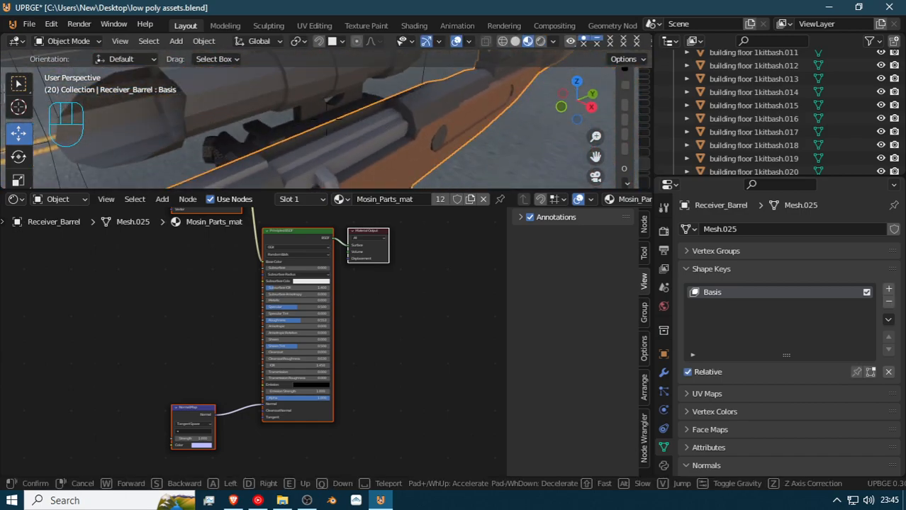
pyautogui.press('w')
pyautogui.press('s')
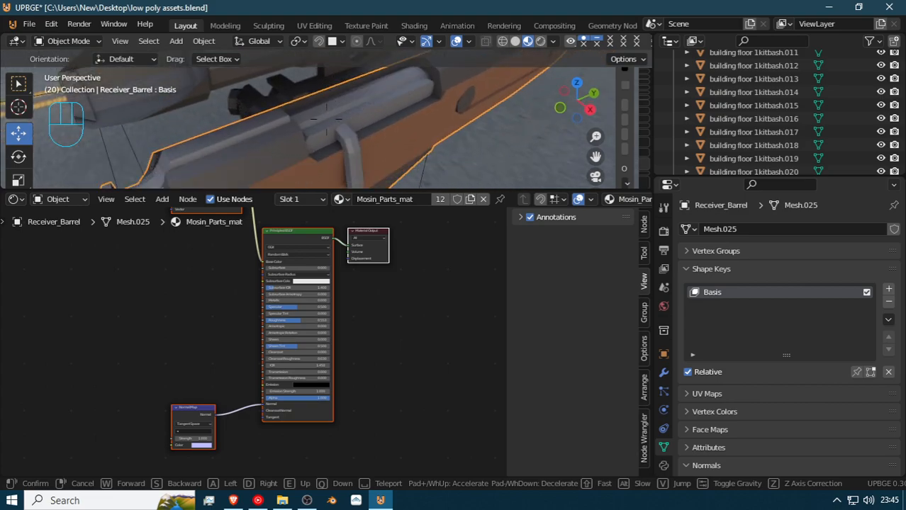
pyautogui.click(327, 125)
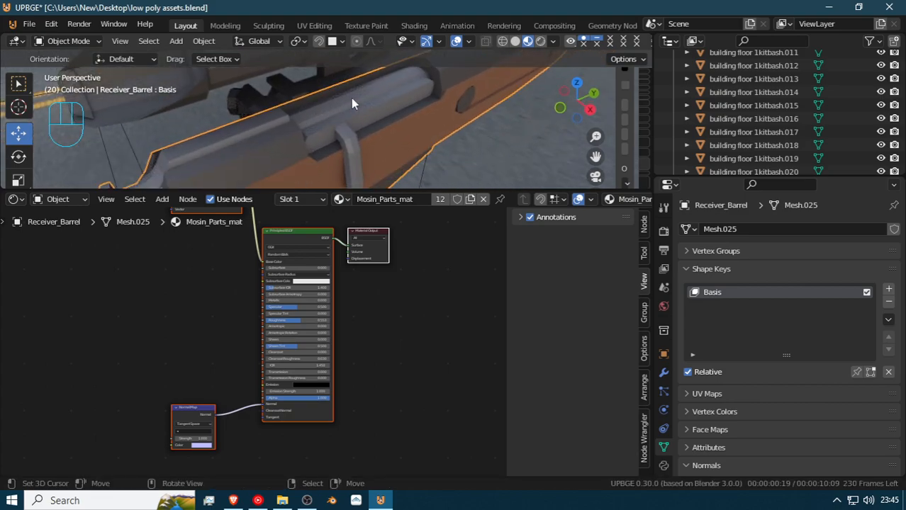
pyautogui.press('Tab')
pyautogui.press('g')
pyautogui.press('y')
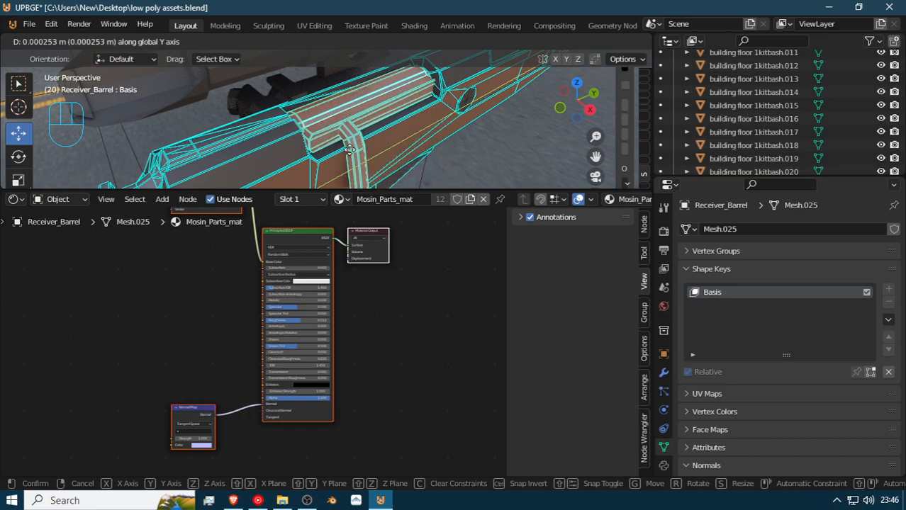
pyautogui.click(388, 131)
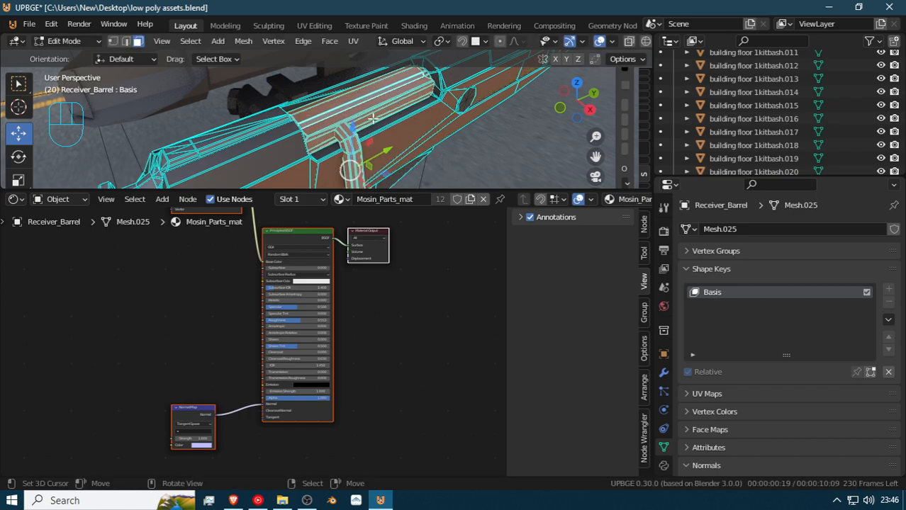
# Try sliding the bolt about 0.007 m along the global Y axis and rotating its handle up about global Y
pyautogui.press('g')
pyautogui.press('y')
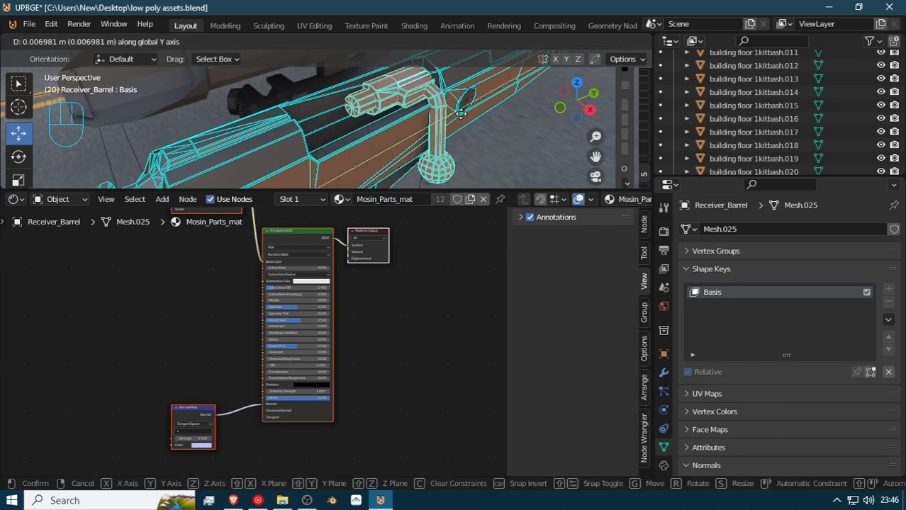
pyautogui.click(461, 113)
pyautogui.press('r')
pyautogui.press('y')
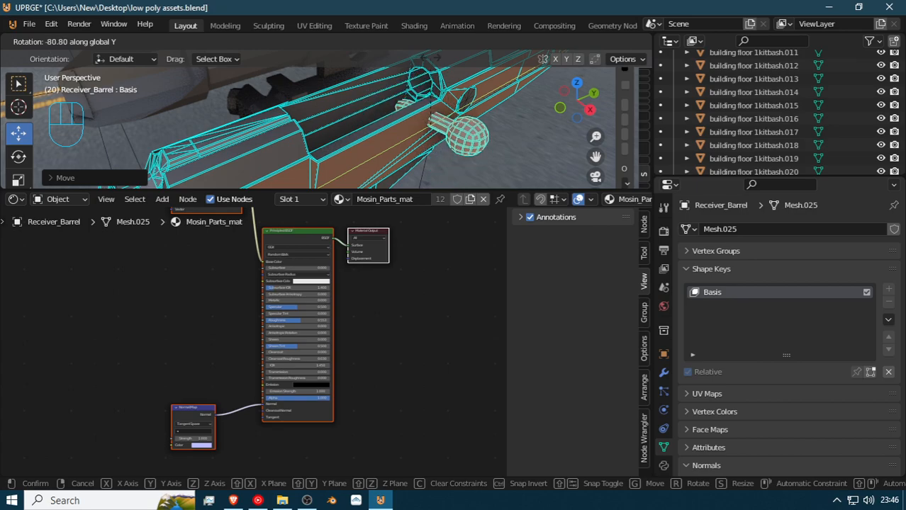
pyautogui.rightClick(456, 129)
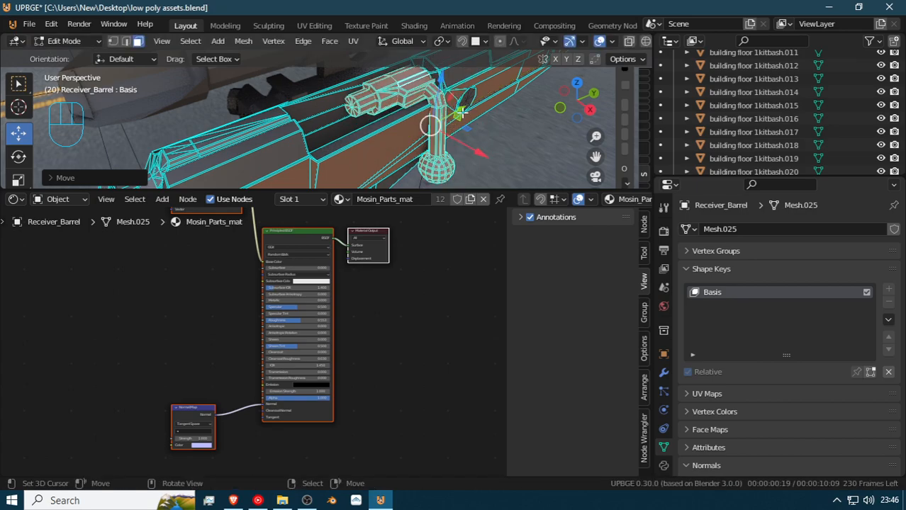
pyautogui.moveTo(462, 113); pyautogui.dragTo(415, 130)
pyautogui.rightClick(429, 126)
pyautogui.rightClick(415, 130)
pyautogui.hotkey('ctrl', 'z')
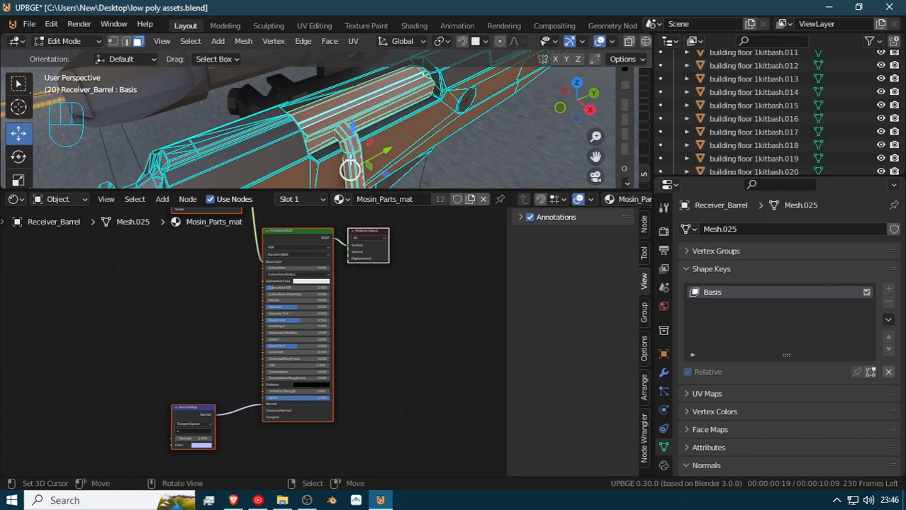
# Nudge the bolt slightly along Y in the Basis shape and inspect the closed position in object mode
pyautogui.moveTo(386, 150)
pyautogui.mouseDown()
pyautogui.moveTo(364, 156)
pyautogui.moveTo(387, 153)
pyautogui.mouseUp()
pyautogui.scroll(-8, 382, 140)
pyautogui.scroll(8, 381, 139)
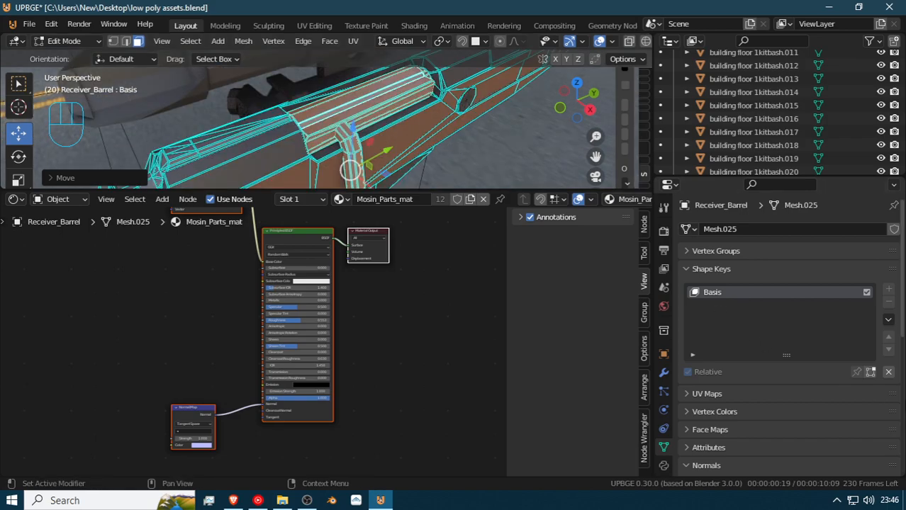
pyautogui.press('Tab')
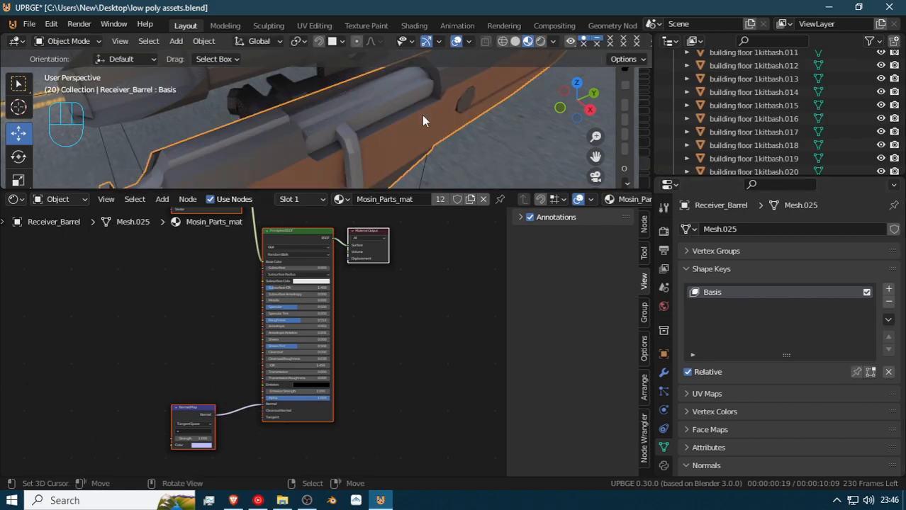
pyautogui.moveTo(370, 112); pyautogui.dragTo(410, 89, button='middle')
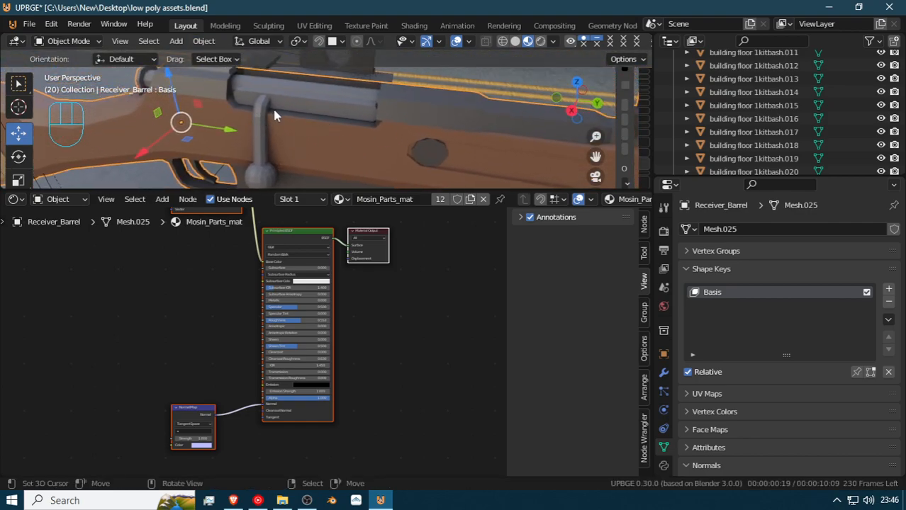
# Add the Key 1 shape key and slide the bolt about 0.0069 m along the global Y axis in it
pyautogui.click(889, 290)
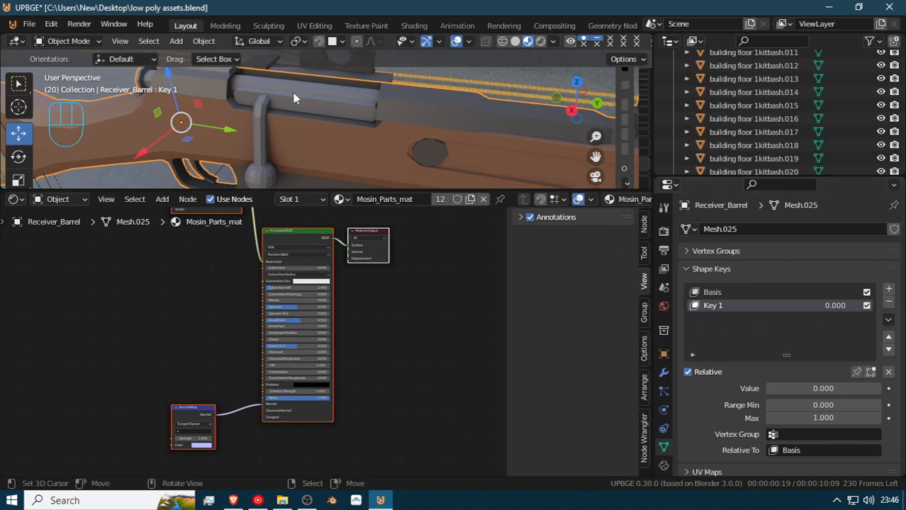
pyautogui.press('Tab')
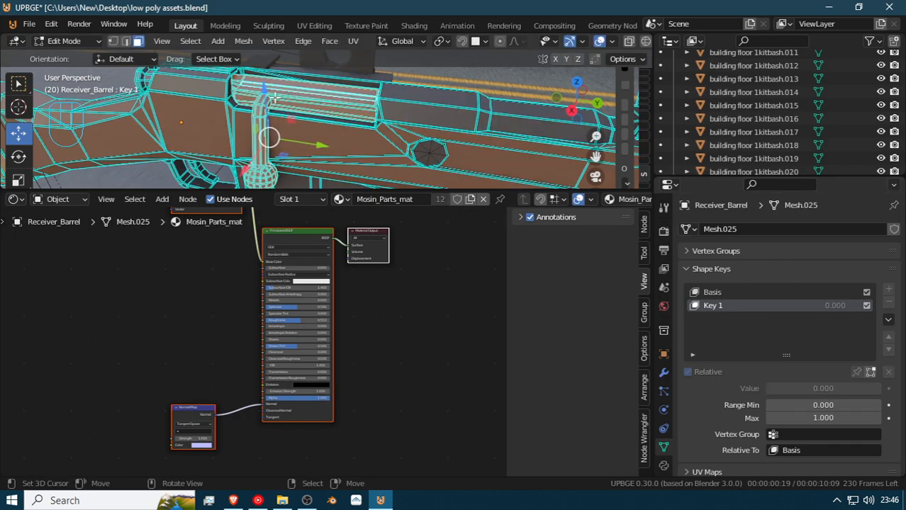
pyautogui.press('g')
pyautogui.press('y')
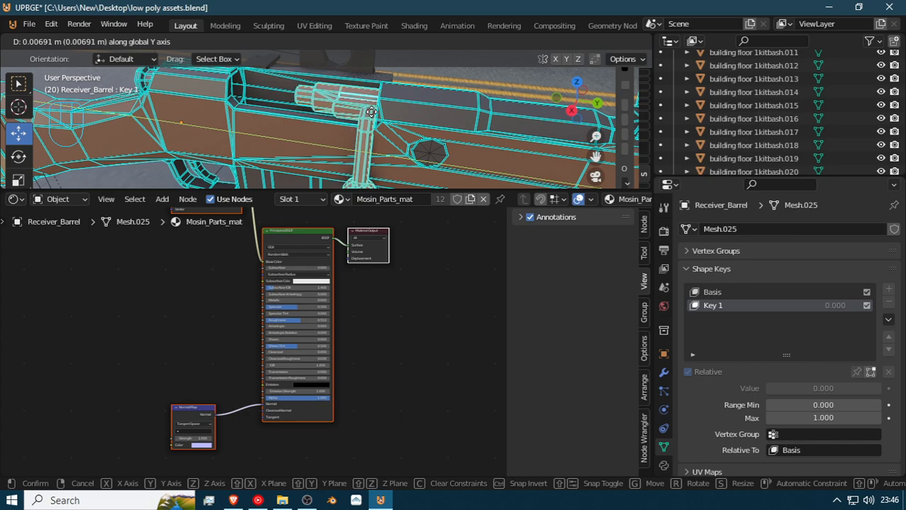
pyautogui.click(370, 111)
pyautogui.press('Tab')
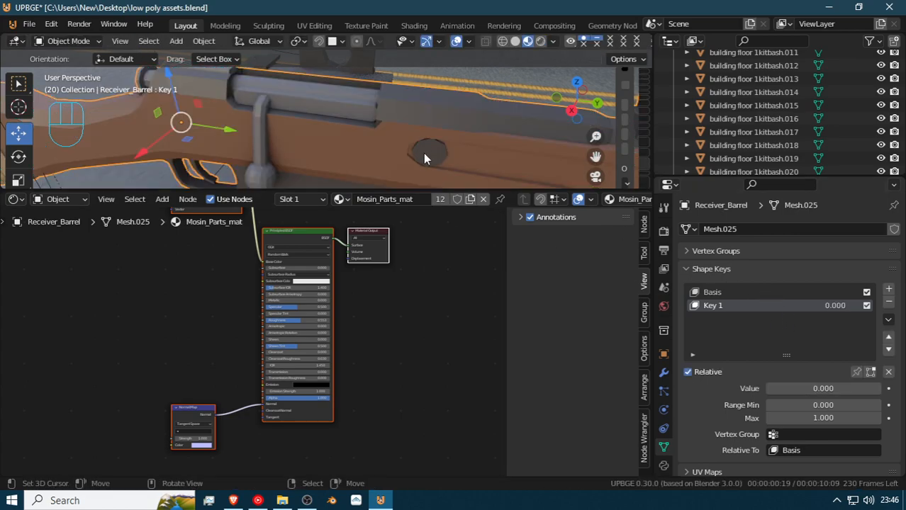
# Preview the bolt slide by raising Key 1's value to 1.000 and returning it to 0.000
pyautogui.moveTo(822, 388); pyautogui.dragTo(881, 388)
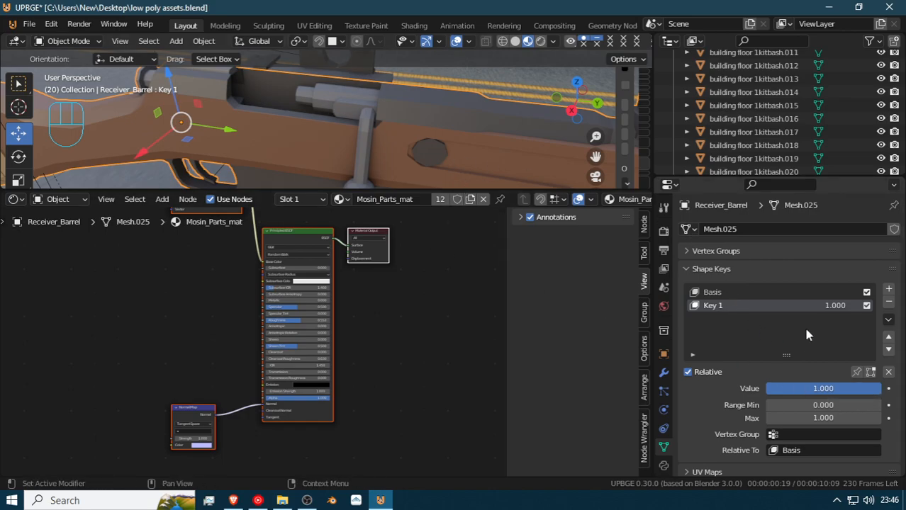
pyautogui.moveTo(881, 388); pyautogui.dragTo(767, 388)
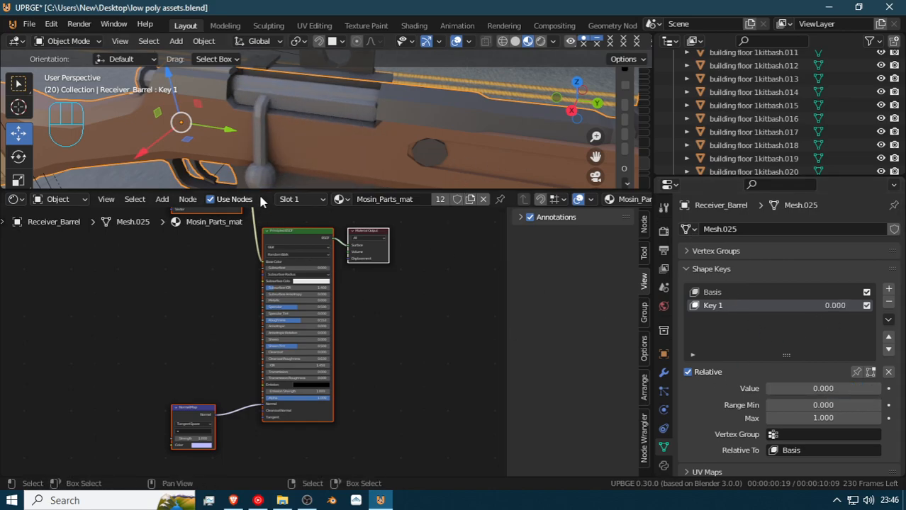
pyautogui.press('Tab')
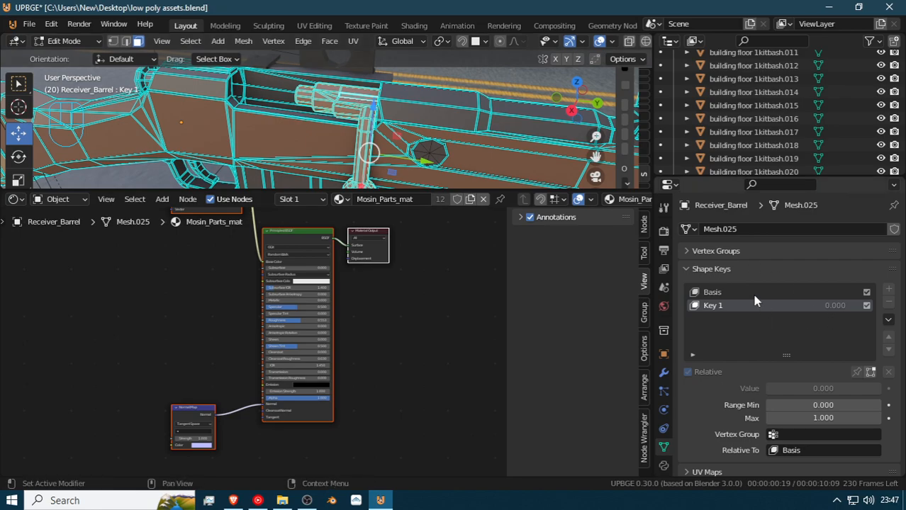
pyautogui.press('Tab')
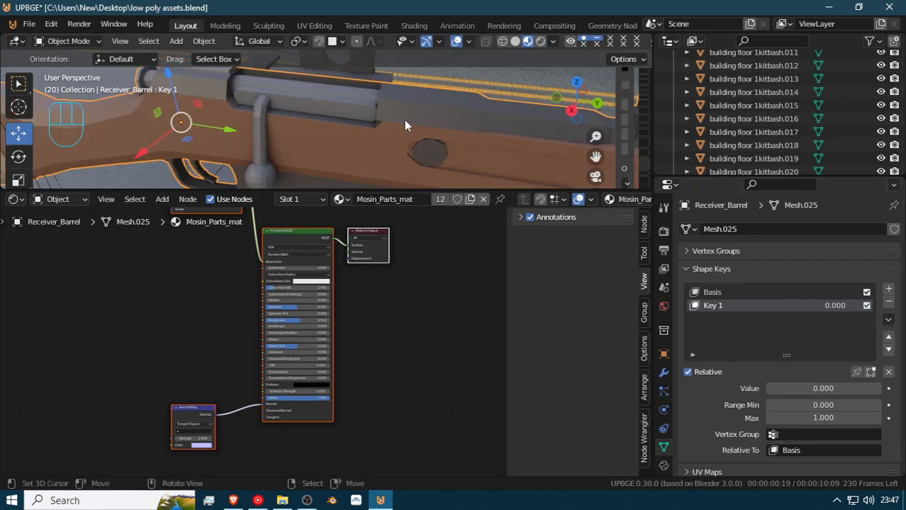
# Add the Key 2 shape key and open the rifle mesh in edit mode with the bolt in close view
pyautogui.click(888, 290)
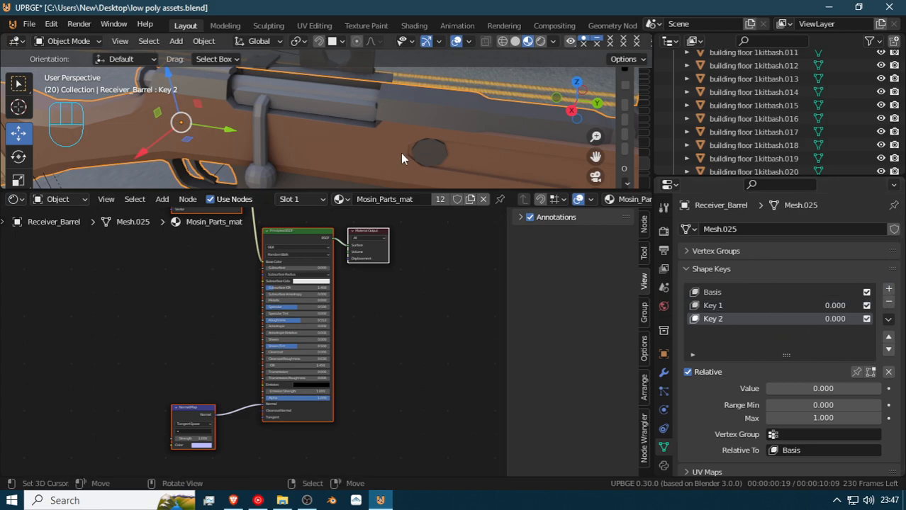
pyautogui.press('Tab')
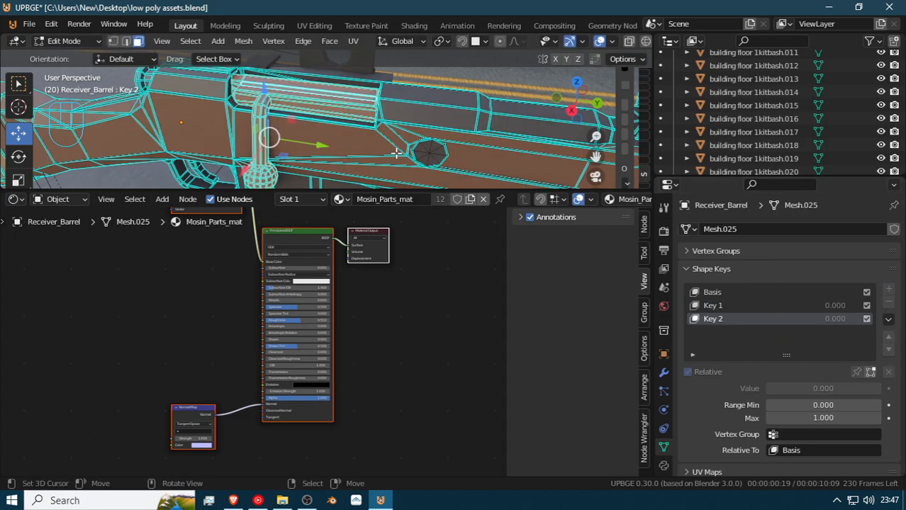
pyautogui.hotkey('shift', '`')
pyautogui.press('w')
pyautogui.click(327, 114)
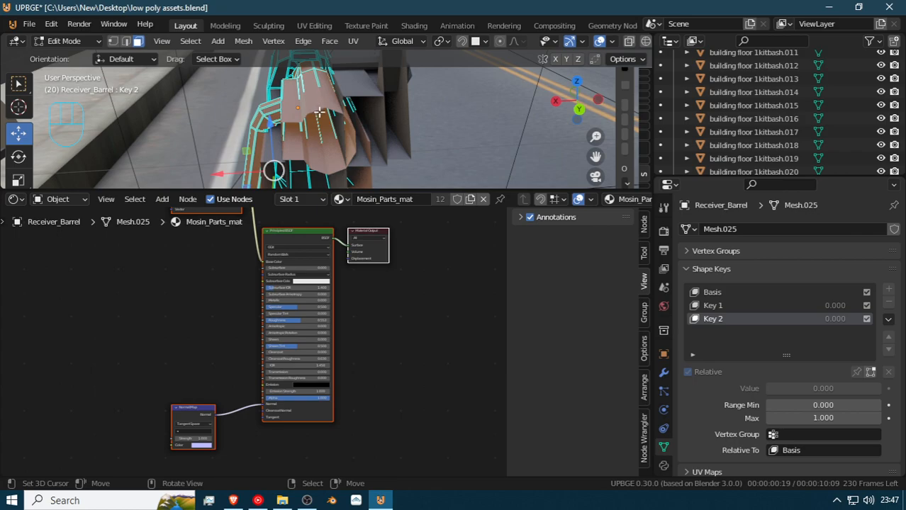
pyautogui.hotkey('shift', '`')
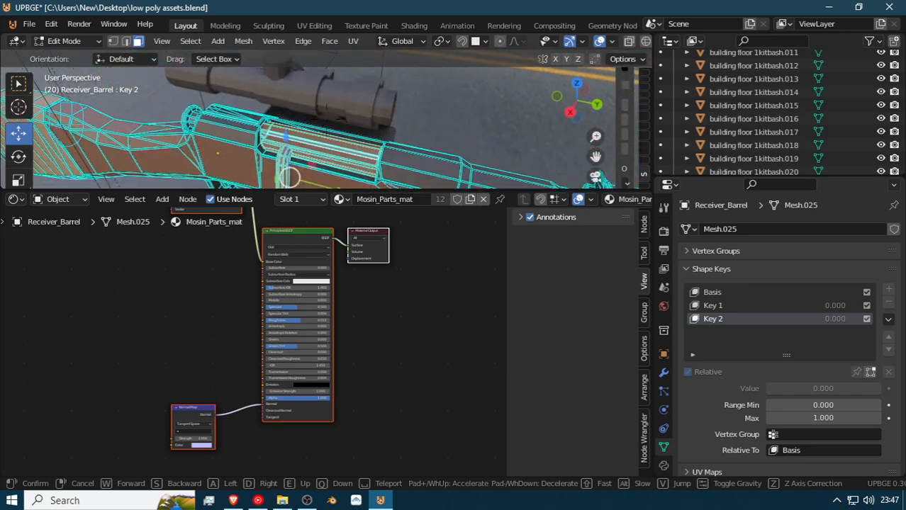
pyautogui.click(276, 114)
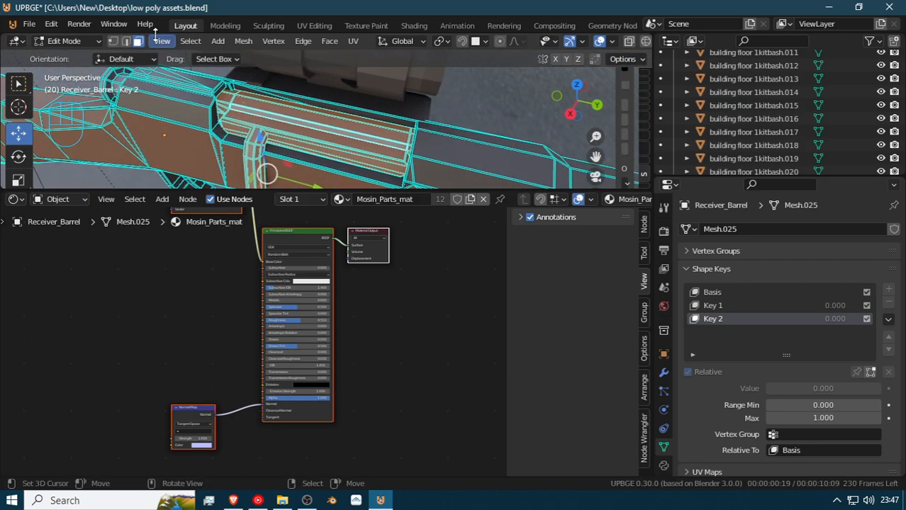
# Reselect the complete bolt from one of its faces using Select Linked, and test-move it to verify the selection
pyautogui.click(306, 133)
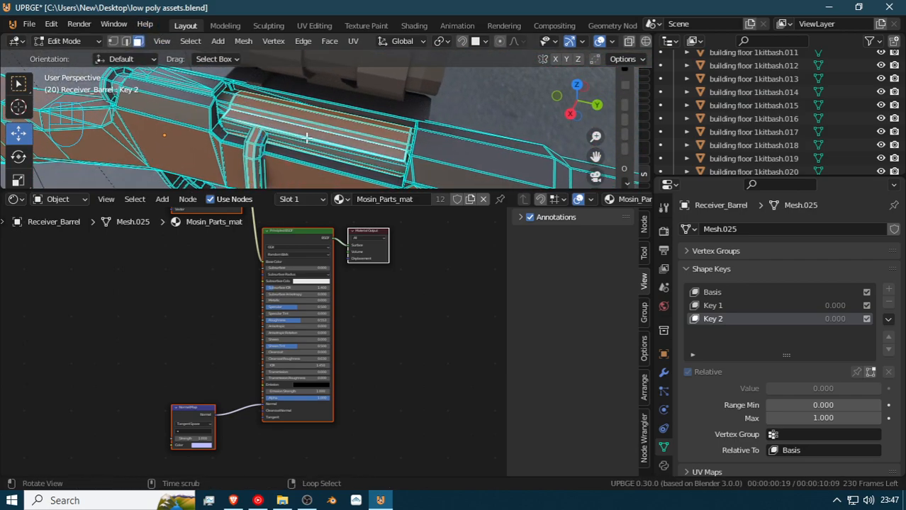
pyautogui.hotkey('shift', '`')
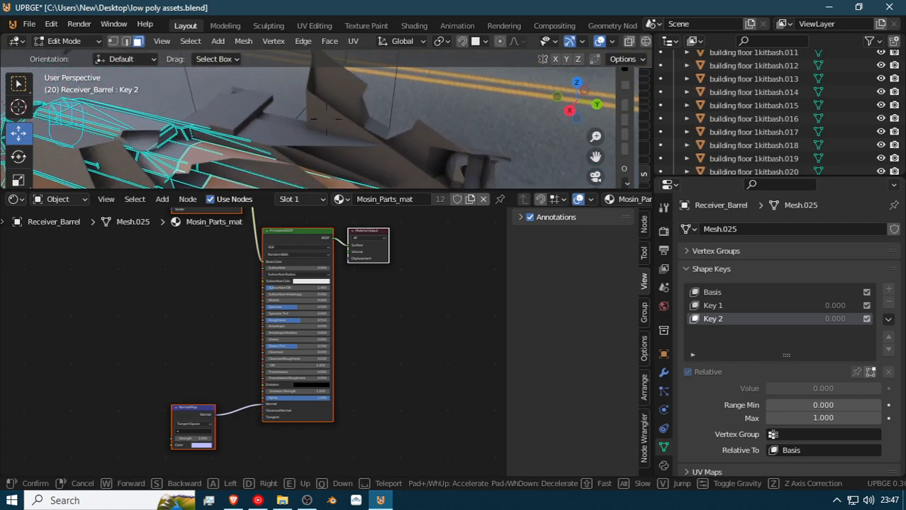
pyautogui.press('w')
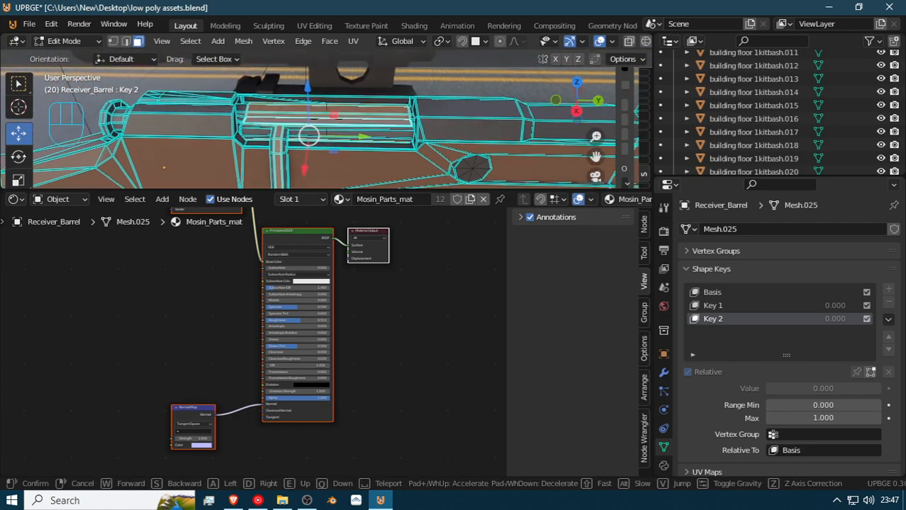
pyautogui.rightClick(324, 122)
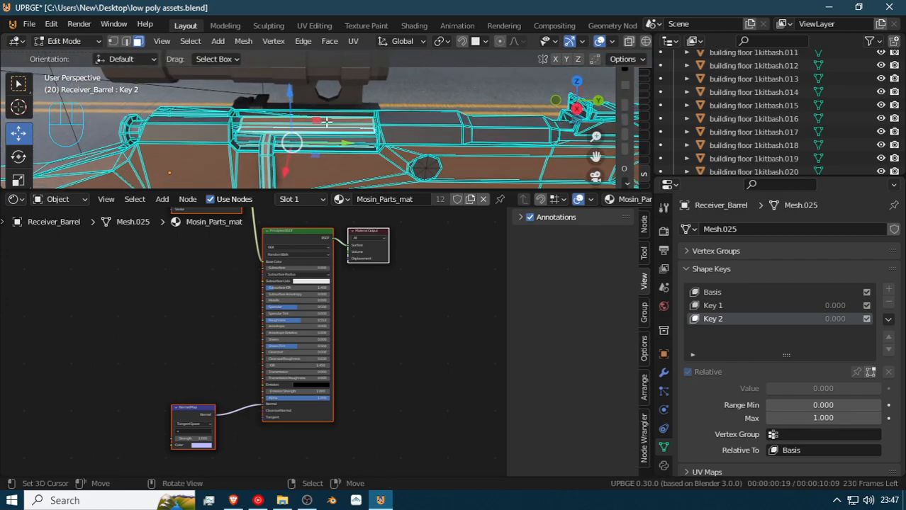
pyautogui.hotkey('ctrl', 'l')
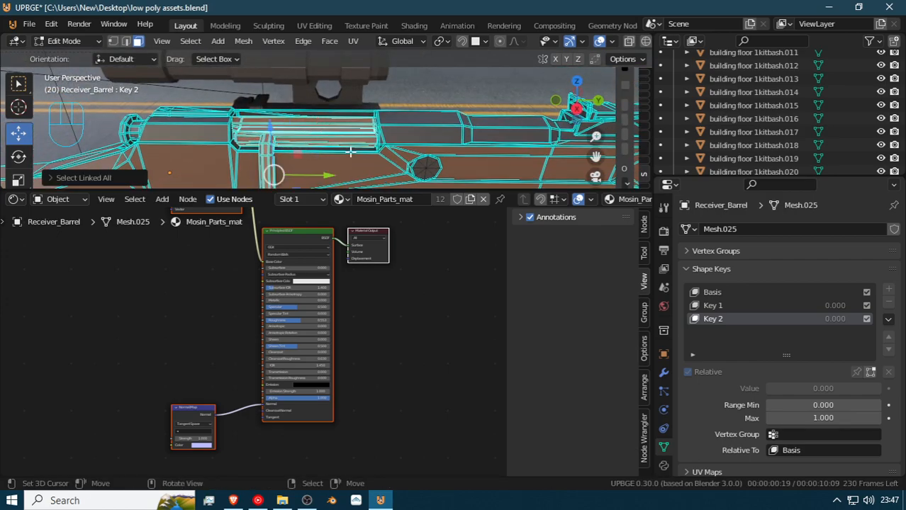
pyautogui.press('g')
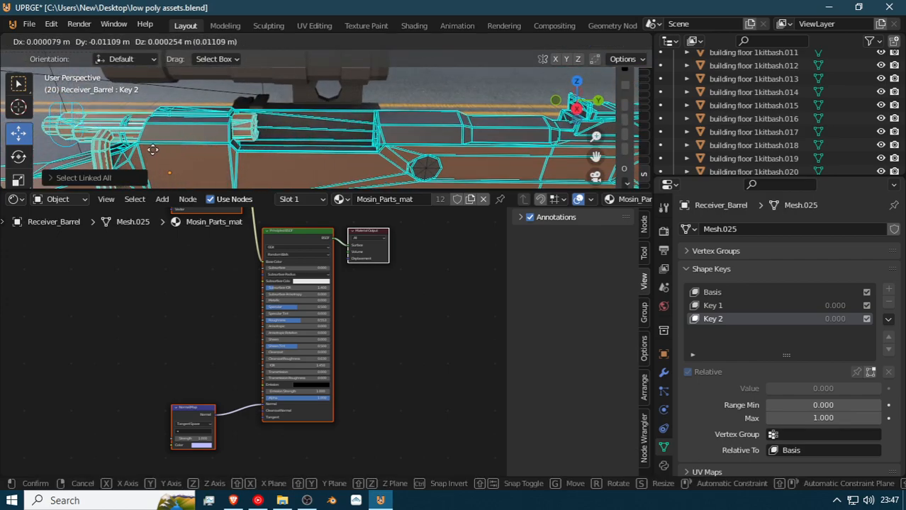
pyautogui.click(343, 166)
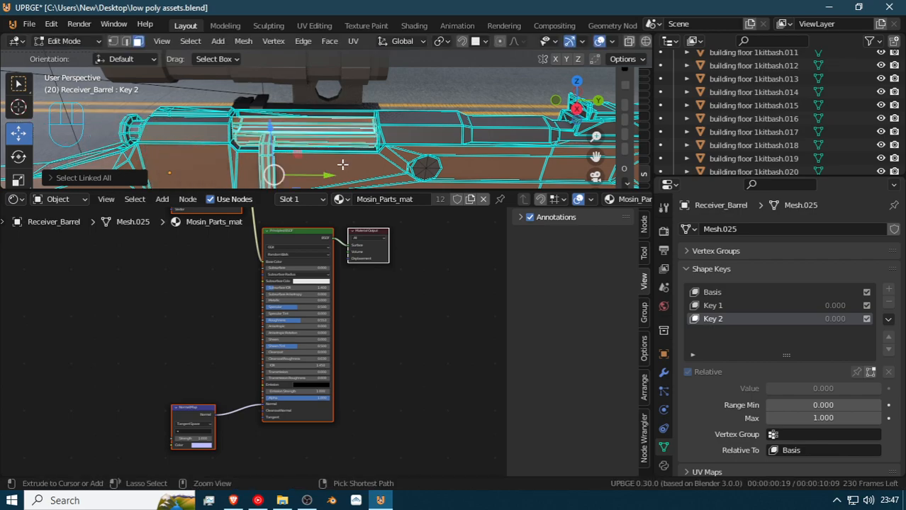
# Hide the rest of the rifle mesh, leaving only the bolt shown for editing in Key 2
pyautogui.press('h')
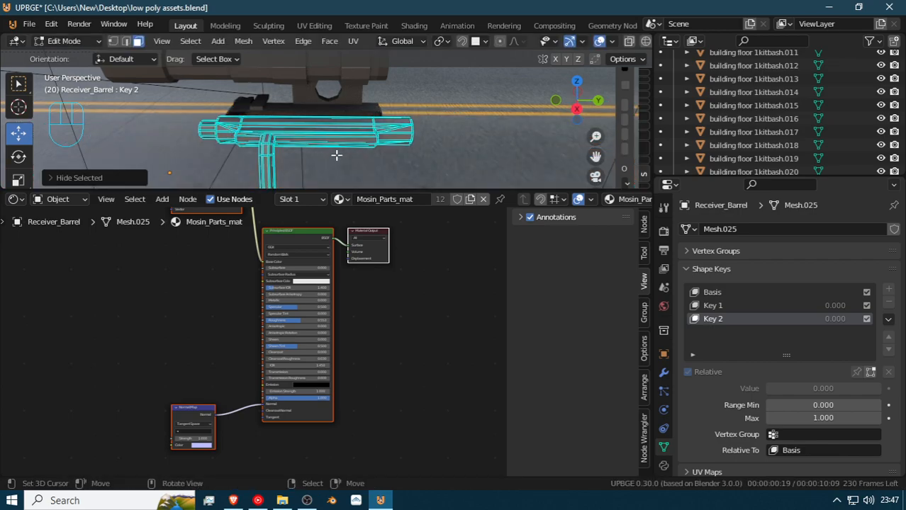
pyautogui.hotkey('shift', '`')
pyautogui.click(326, 119)
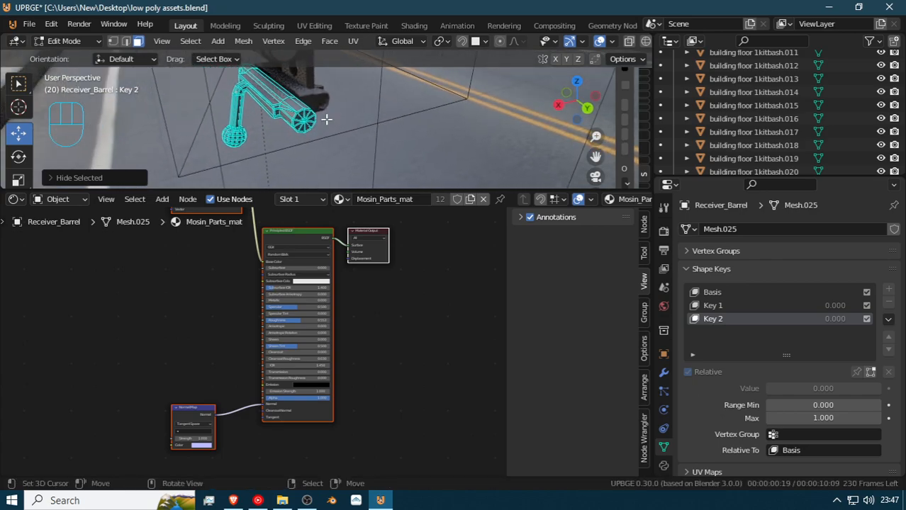
# Select the centre vertices at both ends of the bolt cylinder and snap the 3D cursor to the selection
pyautogui.click(114, 42)
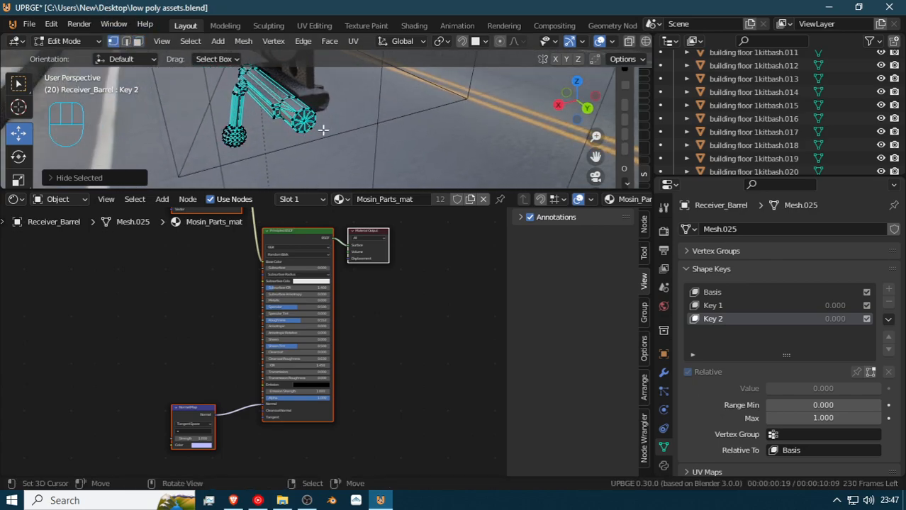
pyautogui.click(303, 120)
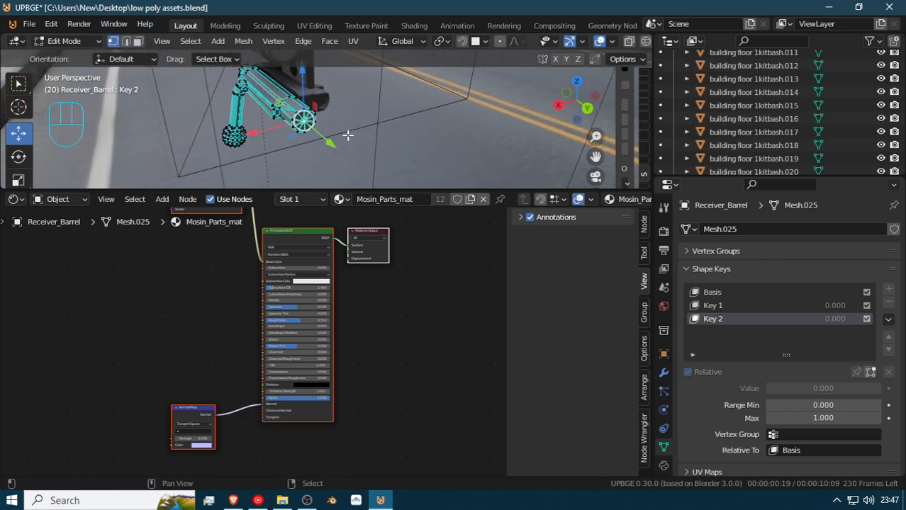
pyautogui.hotkey('shift', '`')
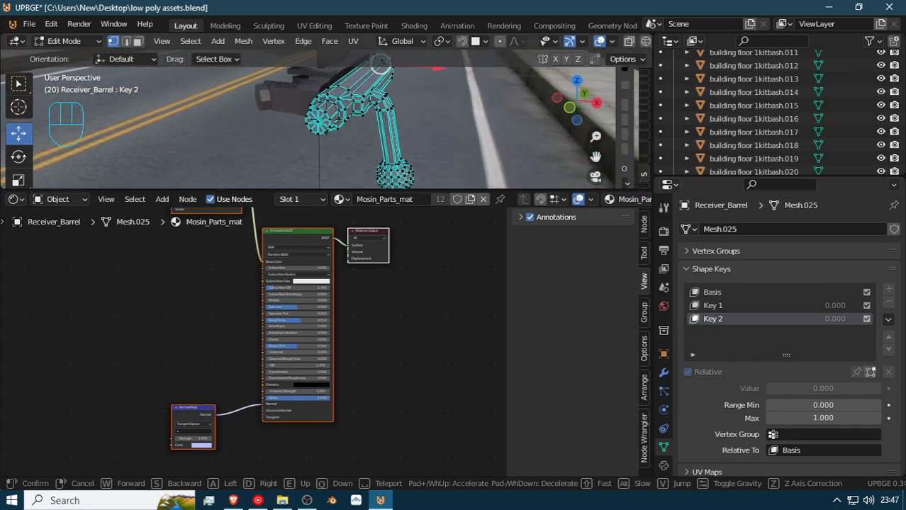
pyautogui.click(325, 121)
pyautogui.hotkey('shift', 's')
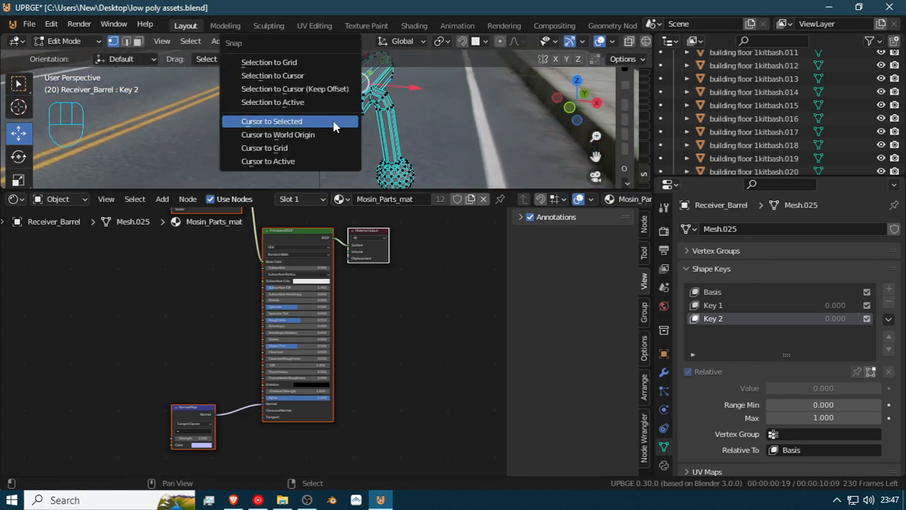
pyautogui.click(317, 119)
# Set the transform pivot point to the 3D Cursor and reveal the hidden rifle geometry for editing
pyautogui.hotkey('shift', '`')
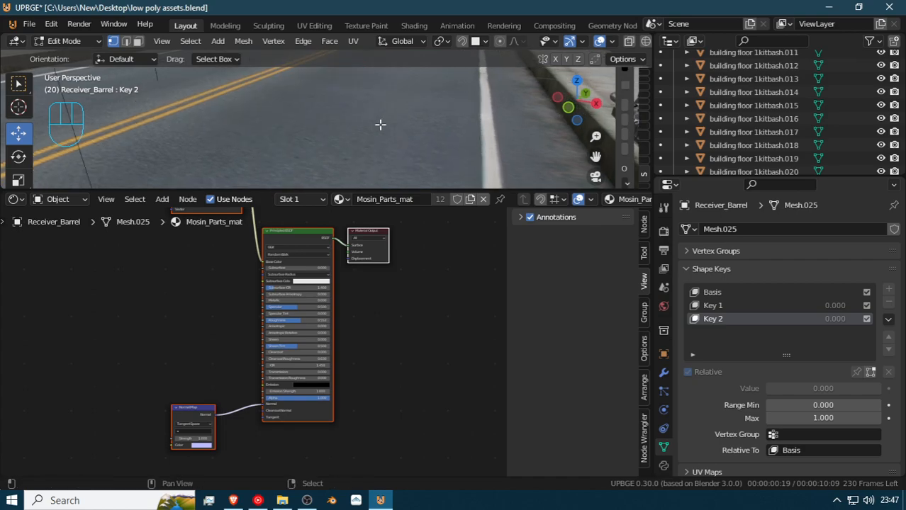
pyautogui.click(325, 121)
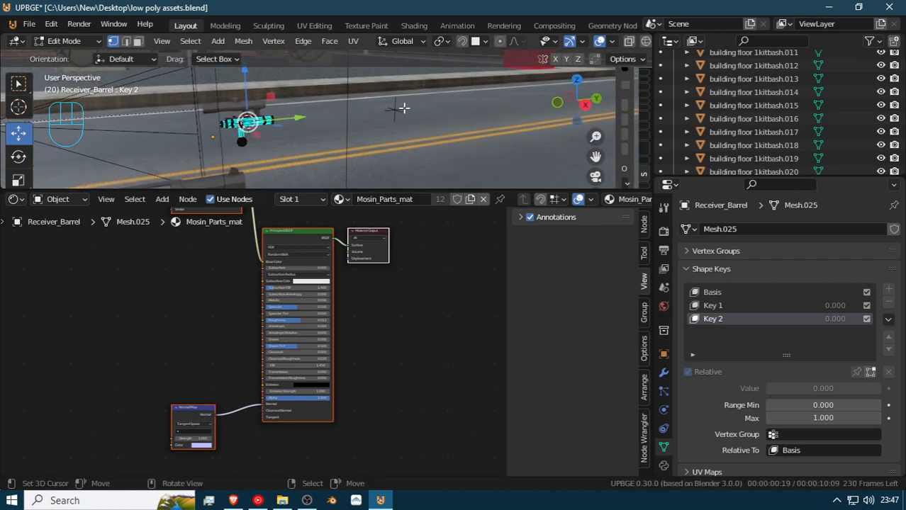
pyautogui.click(440, 42)
pyautogui.click(465, 69)
pyautogui.hotkey('alt', 'h')
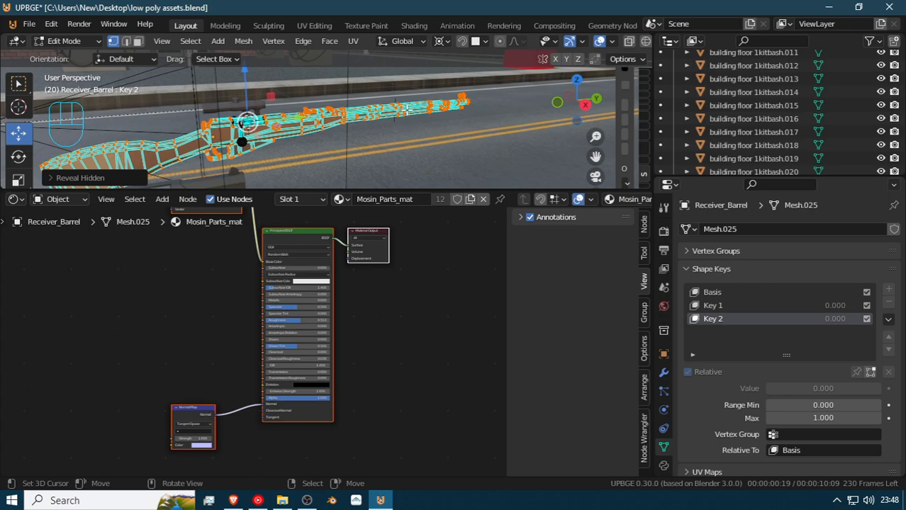
pyautogui.press('Tab')
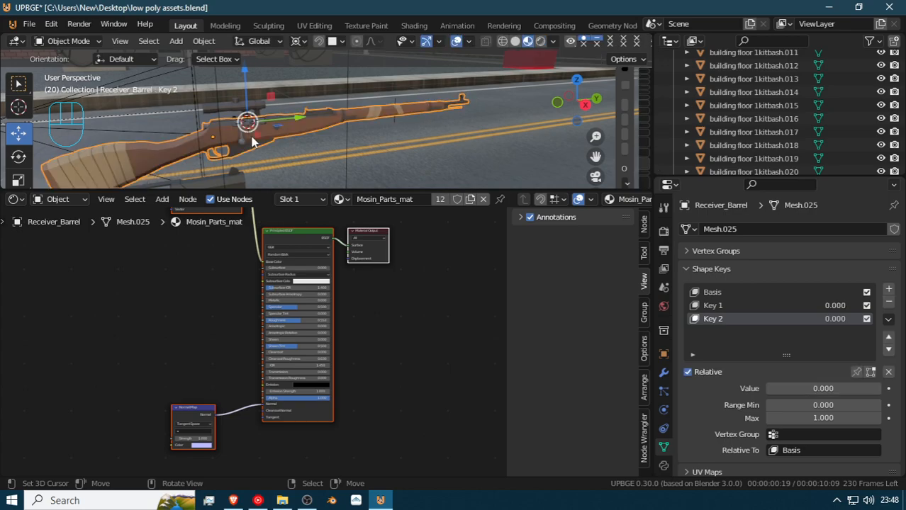
pyautogui.press('Tab')
# Clear the selection and, in face select mode, select only the bolt with its handle using Select Linked
pyautogui.moveTo(246, 128); pyautogui.dragTo(242, 124, button='middle')
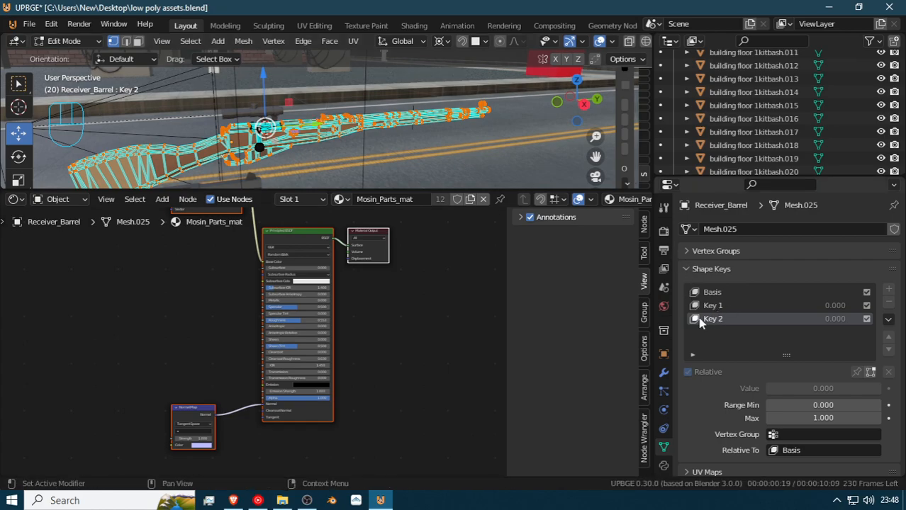
pyautogui.hotkey('alt', 'a')
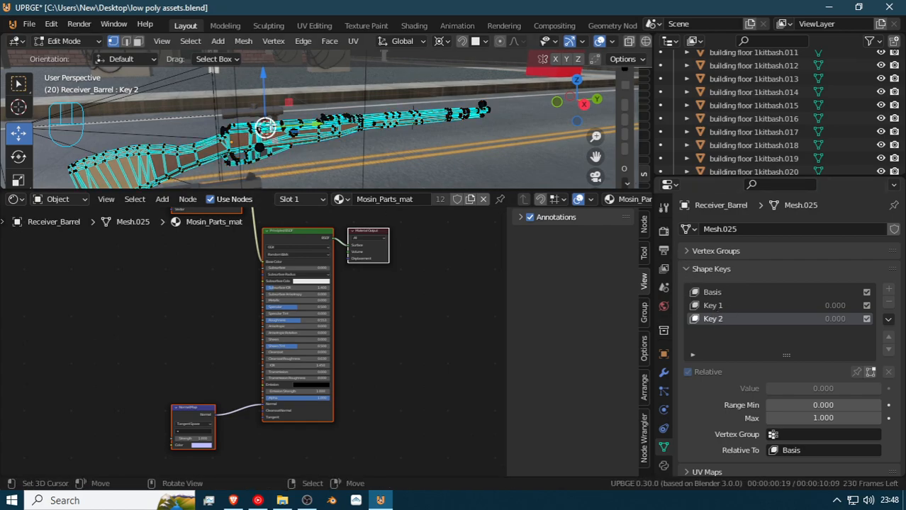
pyautogui.click(139, 41)
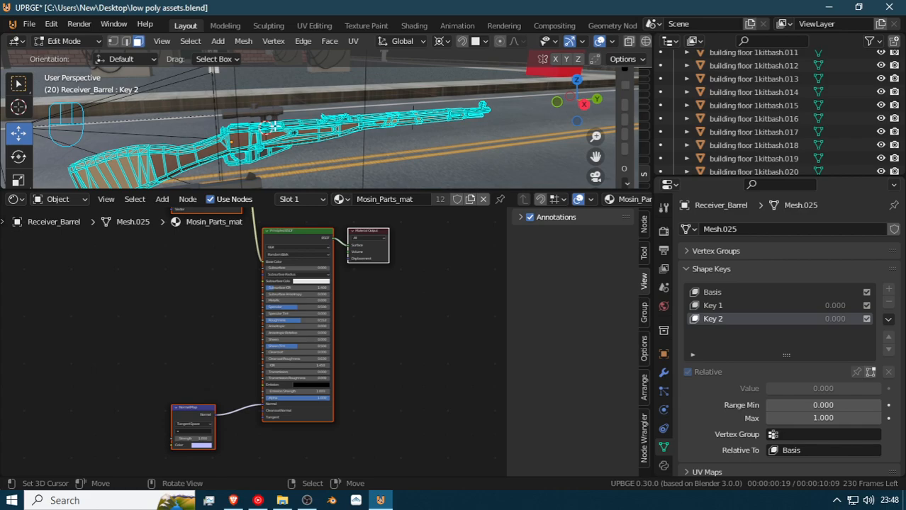
pyautogui.hotkey('ctrl', 'l')
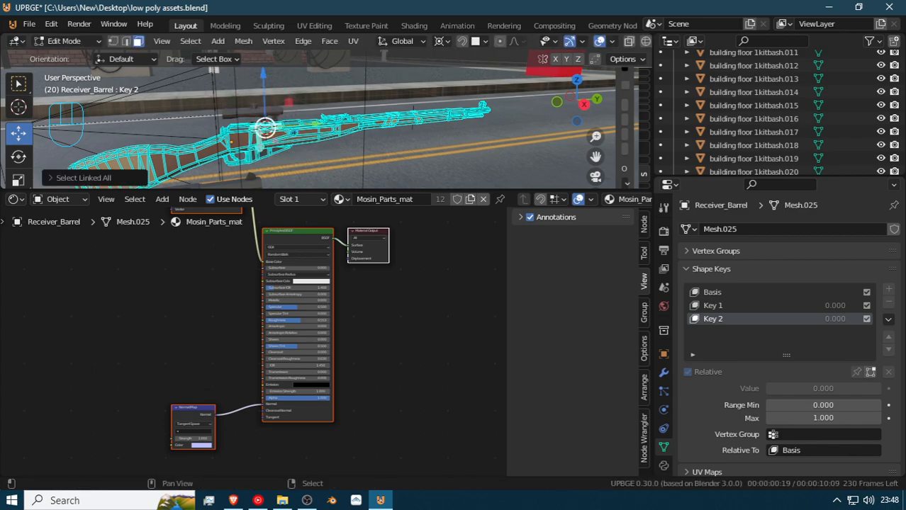
# Rotate the bolt in Key 2 about the global Y axis so its handle swings up to point outward sideways
pyautogui.hotkey('shift', '`')
pyautogui.press('w')
pyautogui.press('a')
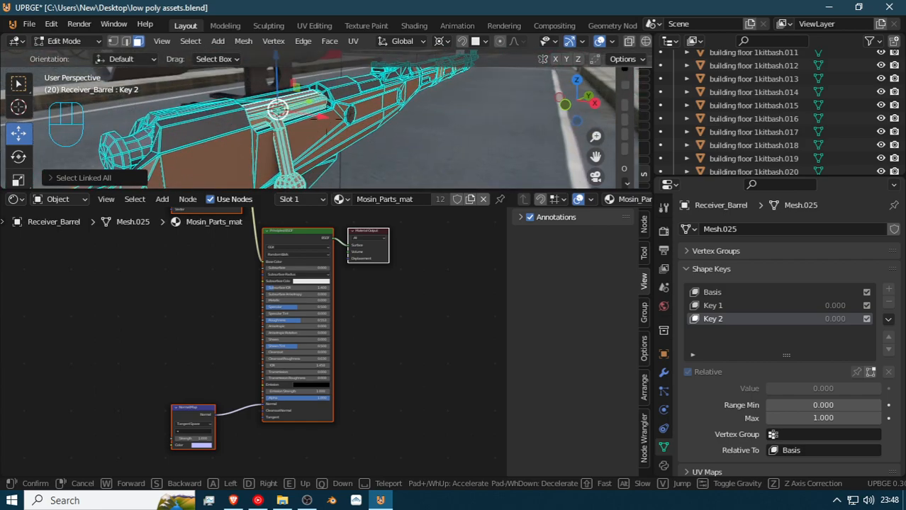
pyautogui.click(327, 119)
pyautogui.press('r')
pyautogui.press('y')
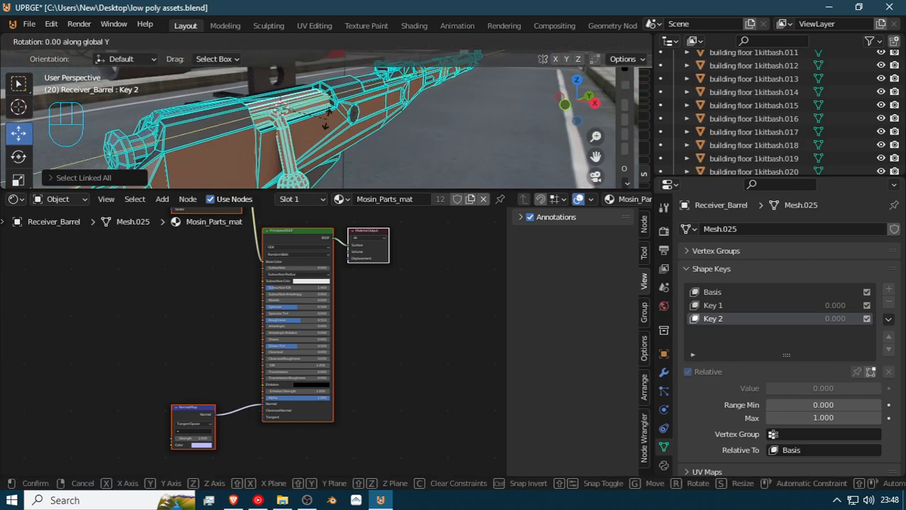
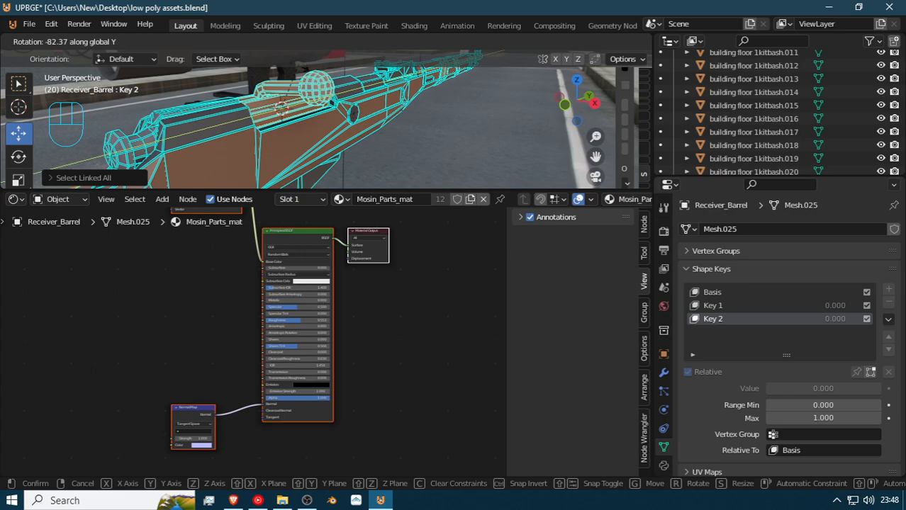
pyautogui.click(305, 72)
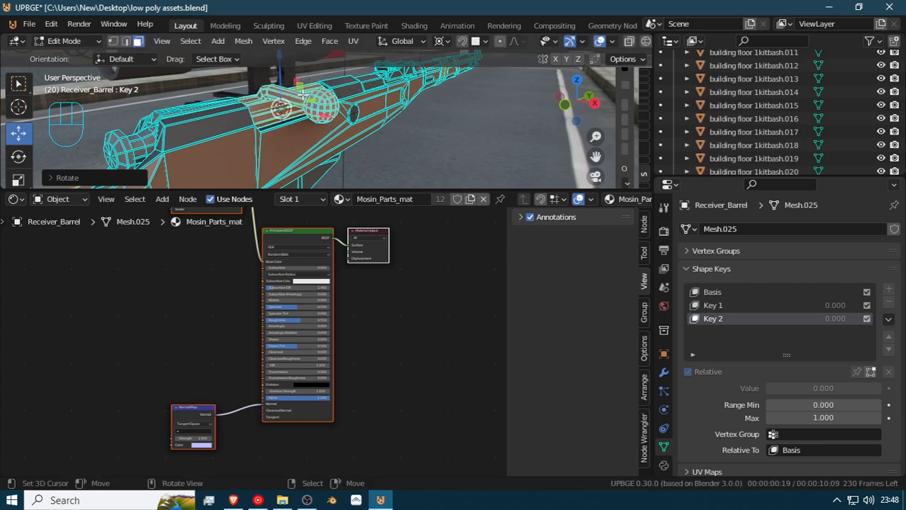
# Preview the combined handle lift and slide by raising Key 2 and Key 1 to 1.000 and returning both to 0.000
pyautogui.press('Tab')
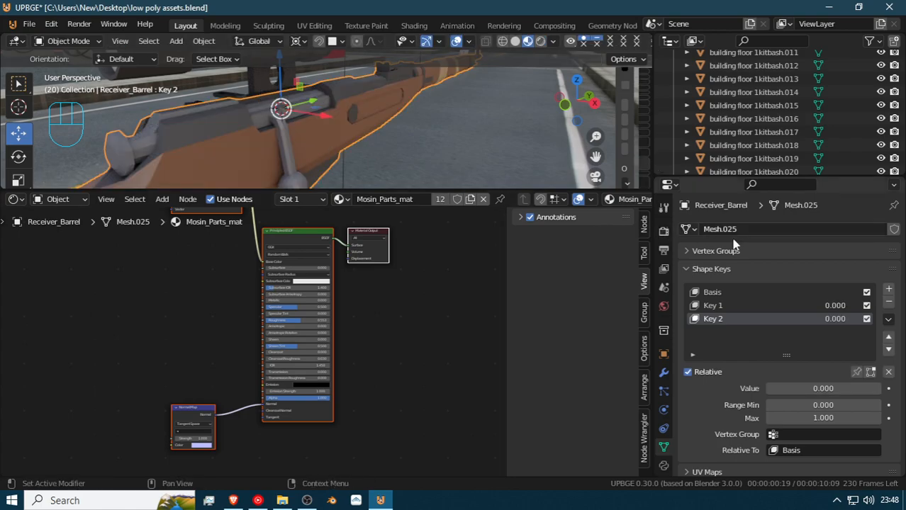
pyautogui.moveTo(777, 394); pyautogui.dragTo(880, 393)
pyautogui.click(759, 305)
pyautogui.moveTo(771, 388); pyautogui.dragTo(881, 388)
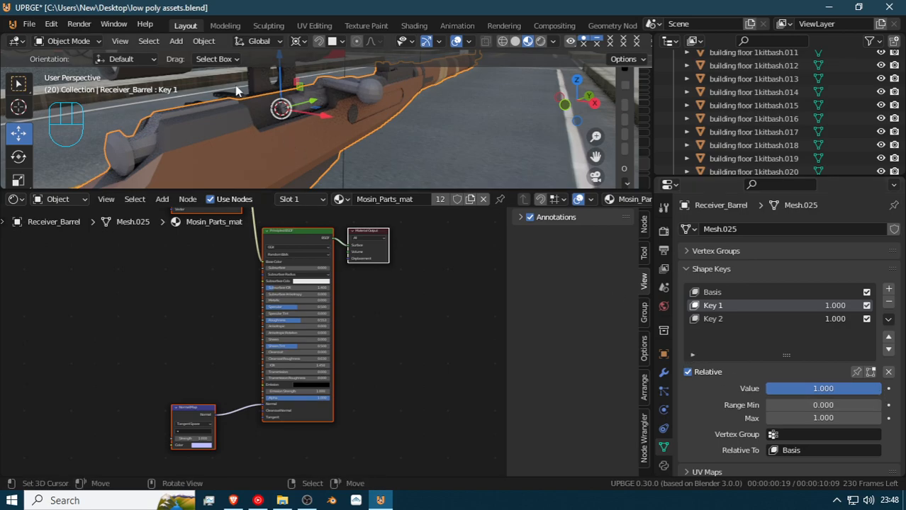
pyautogui.moveTo(853, 388); pyautogui.dragTo(769, 389)
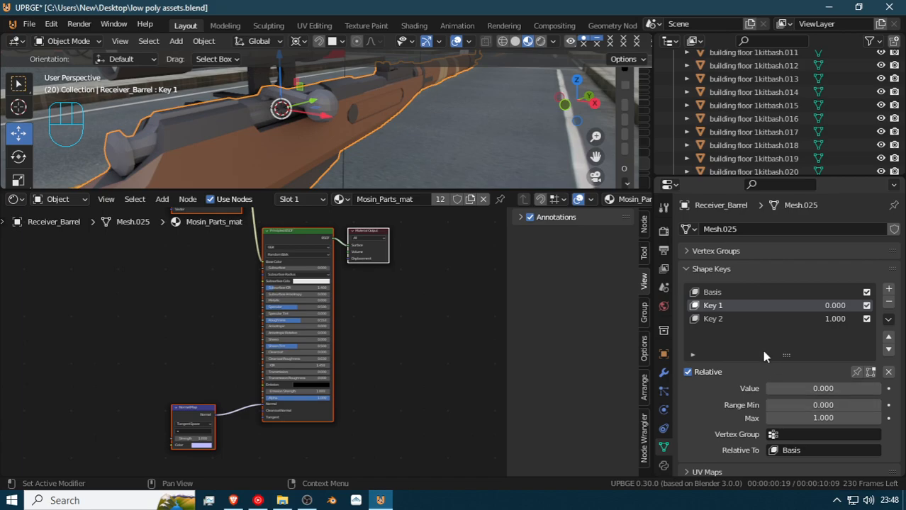
pyautogui.click(732, 319)
pyautogui.moveTo(826, 396); pyautogui.dragTo(769, 388)
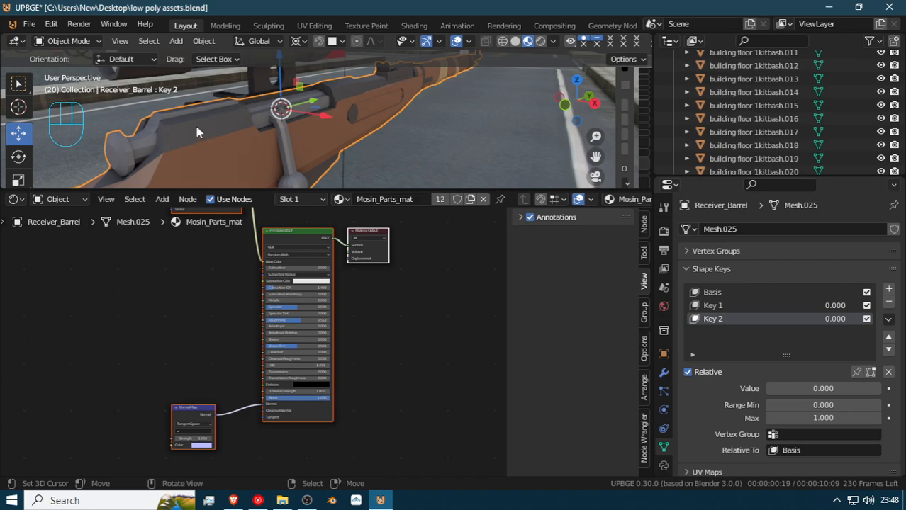
# Bring the rear end of the bolt into close view and add a third shape key to the rifle mesh
pyautogui.moveTo(312, 103); pyautogui.dragTo(291, 105, button='middle')
pyautogui.scroll(-4, 318, 103)
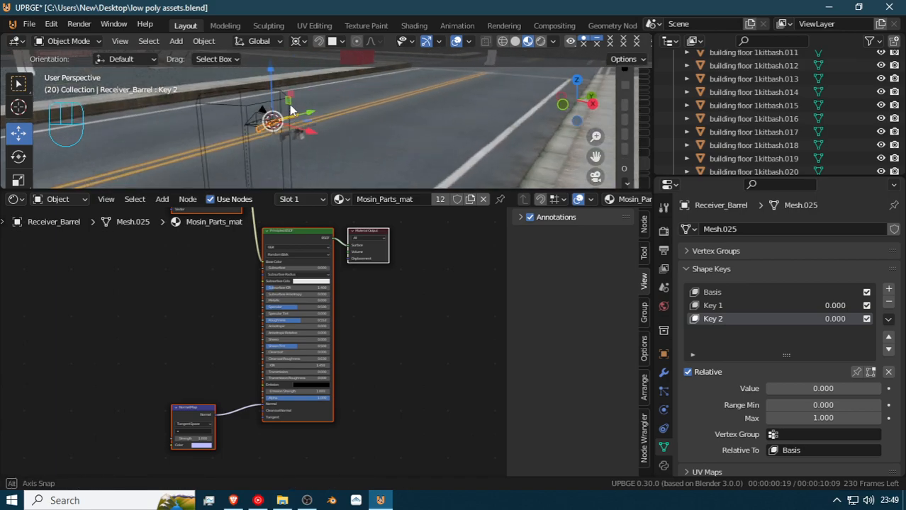
pyautogui.scroll(4, 289, 104)
pyautogui.hotkey('shift', '`')
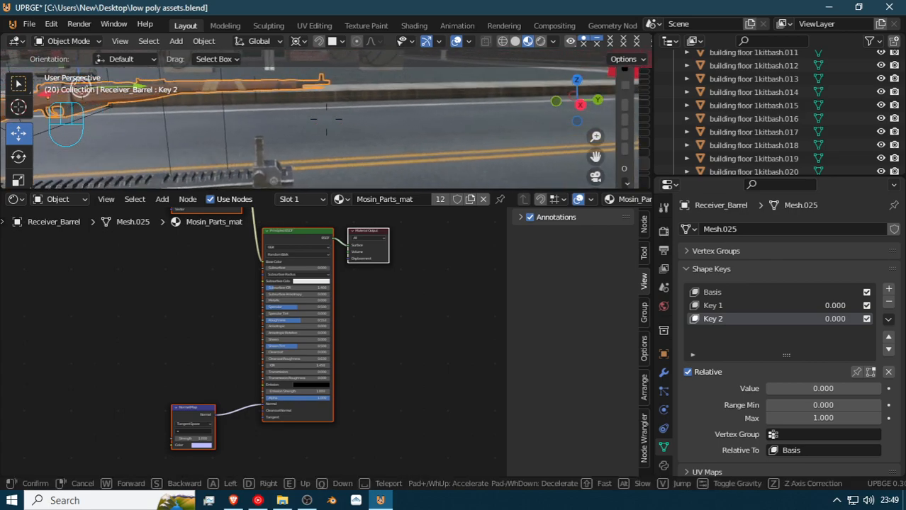
pyautogui.press('w')
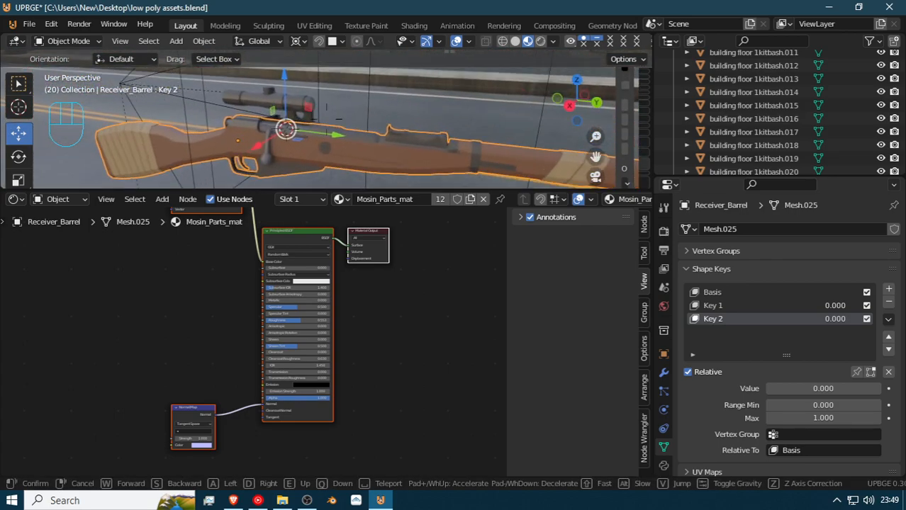
pyautogui.click(367, 131)
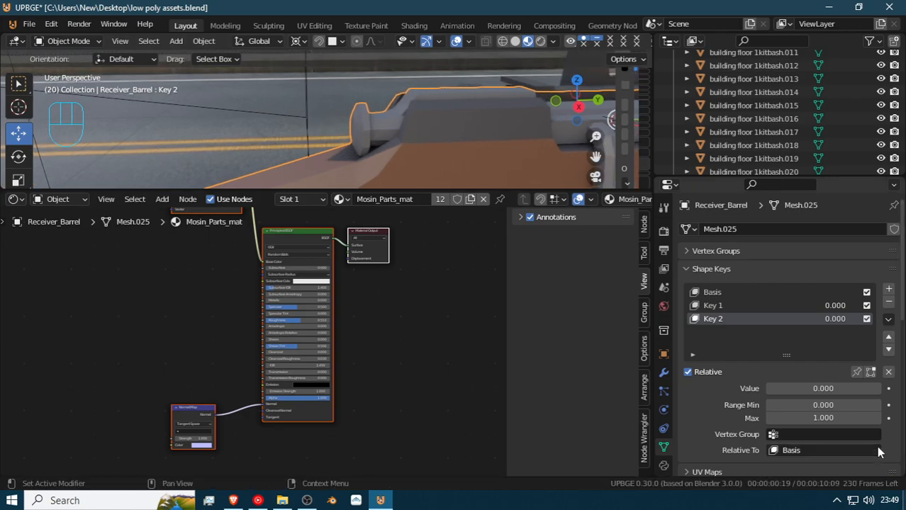
pyautogui.click(889, 290)
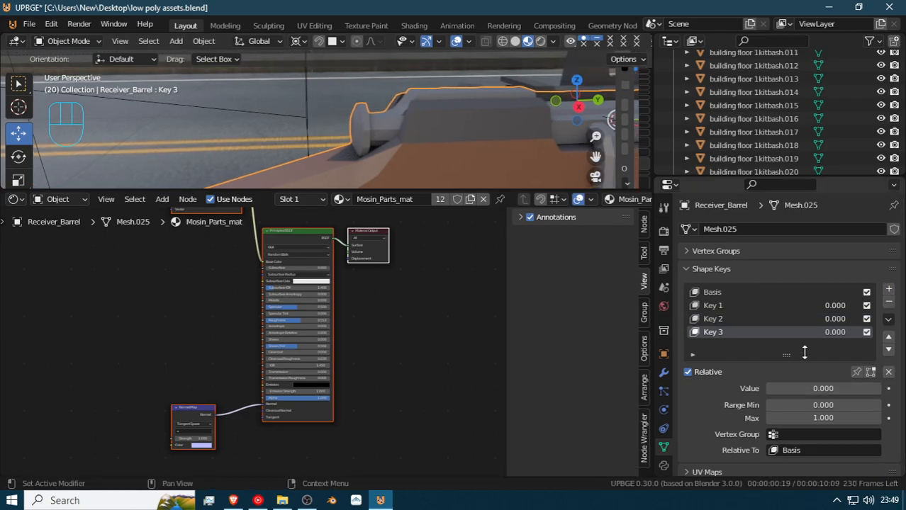
# Rename the Key 1 shape key as "reload 1" and Key 2 as "reload 2"
pyautogui.click(720, 306)
pyautogui.doubleClick(722, 305)
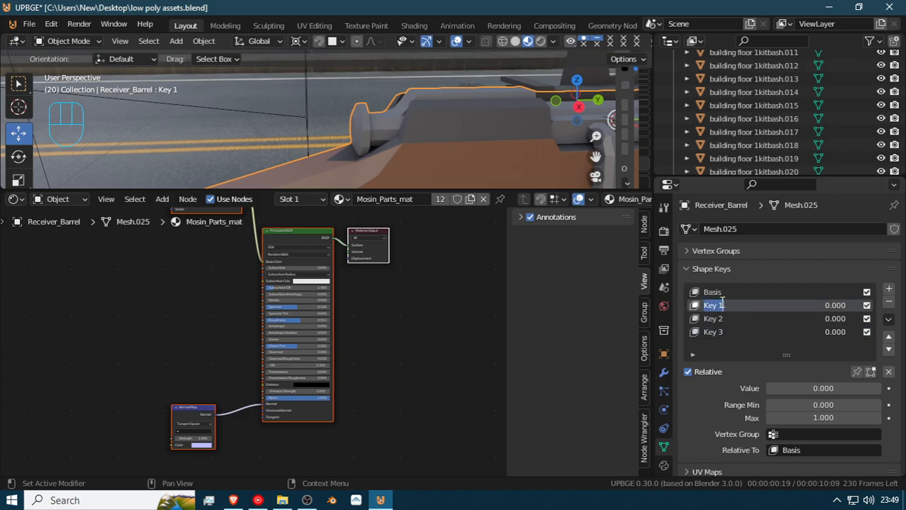
pyautogui.write('reload')
pyautogui.press('Return')
pyautogui.doubleClick(727, 318)
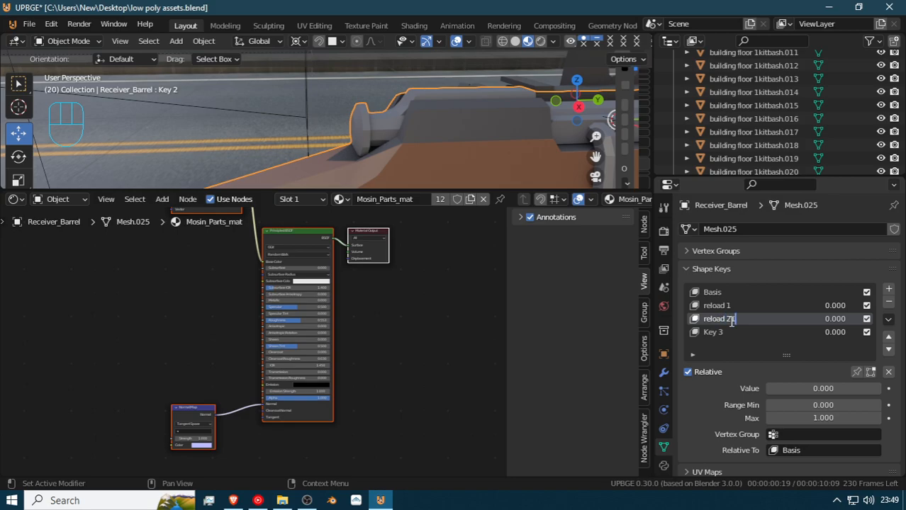
pyautogui.press('Return')
# Rename the Key 3 shape key as "fire"
pyautogui.doubleClick(713, 332)
pyautogui.write('r')
pyautogui.write('ire')
pyautogui.press('Return')
# In the fire shape key, select the linked cocking piece at the bolt's rear and move it backward along the global Y axis
pyautogui.press('Tab')
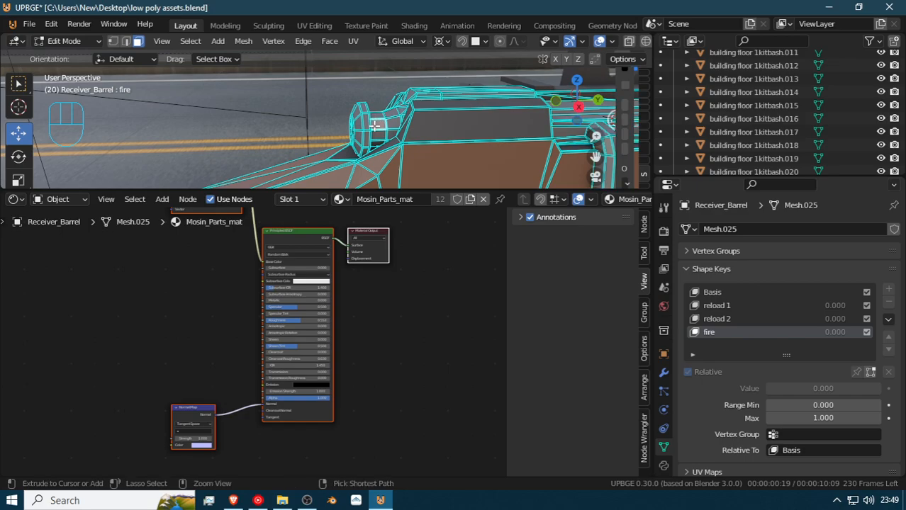
pyautogui.hotkey('ctrl', 'l')
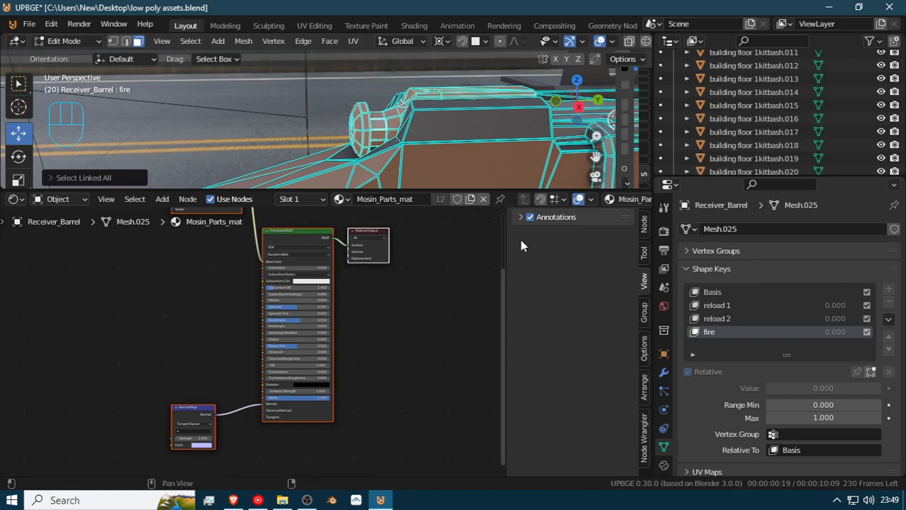
pyautogui.press('g')
pyautogui.press('g')
pyautogui.press('Escape')
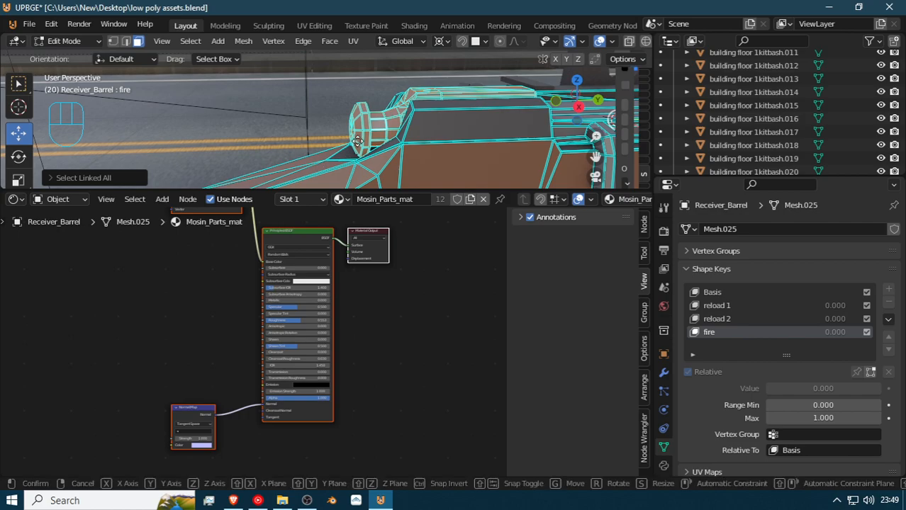
pyautogui.press('g')
pyautogui.press('y')
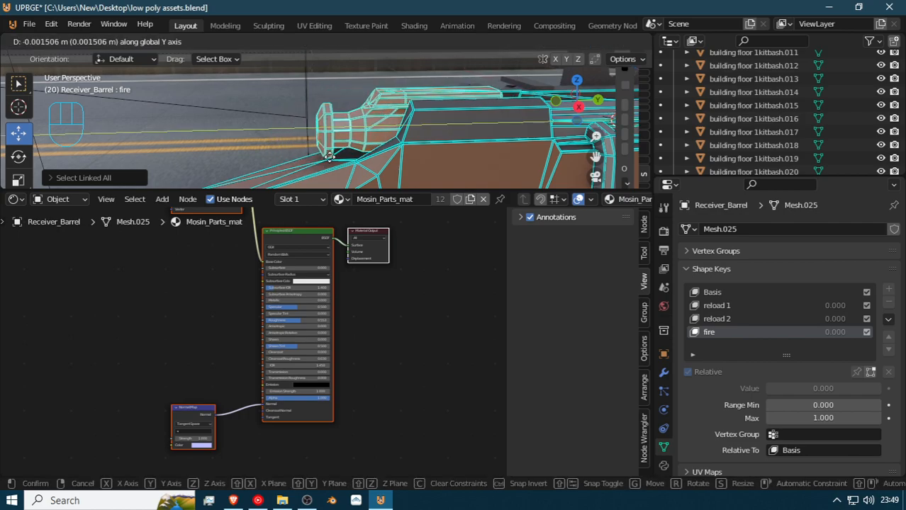
pyautogui.click(291, 159)
# In the fire shape key, shift the cocking piece slightly further backward along the global Y axis and finish editing the mesh
pyautogui.hotkey('shift', '`')
pyautogui.press('a')
pyautogui.press('e')
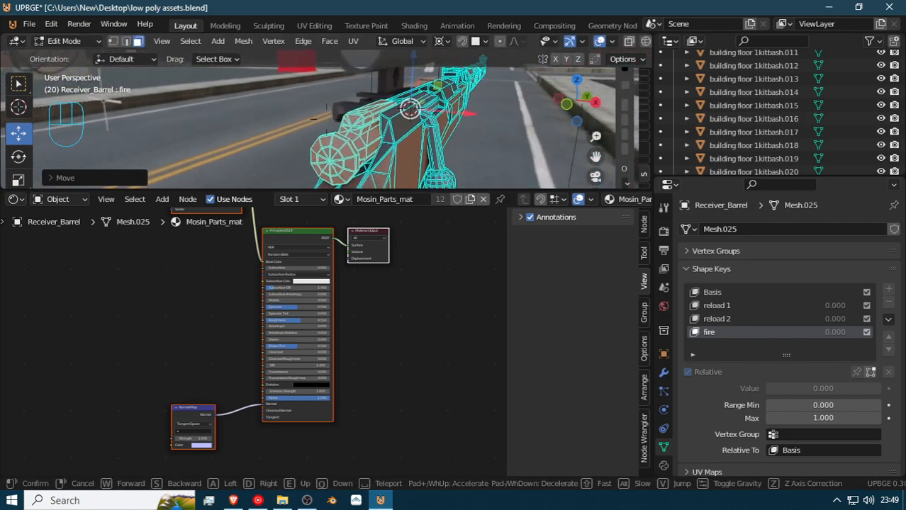
pyautogui.press('w')
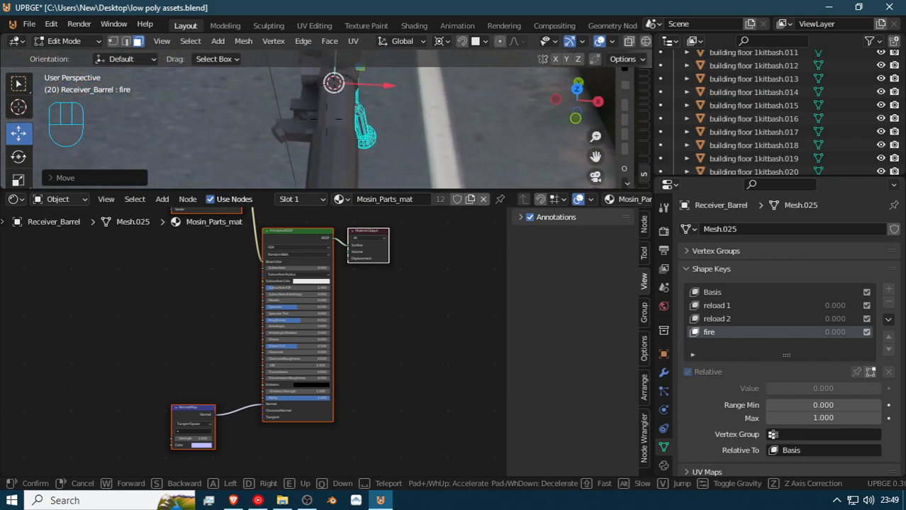
pyautogui.press('a')
pyautogui.press('w')
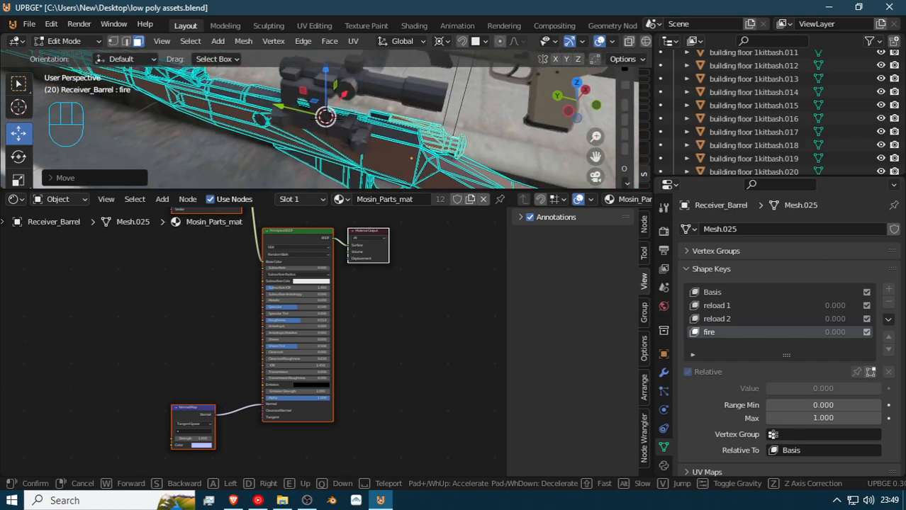
pyautogui.press('d')
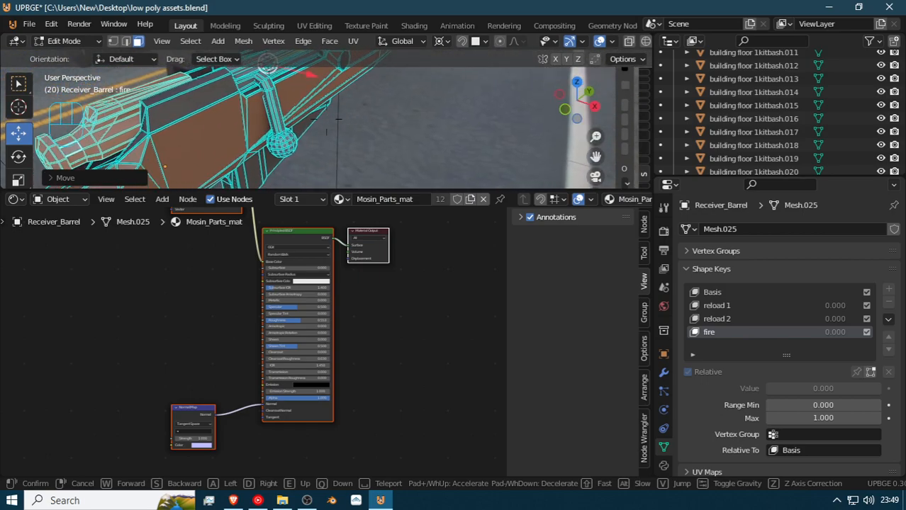
pyautogui.press('Return')
pyautogui.press('g')
pyautogui.press('y')
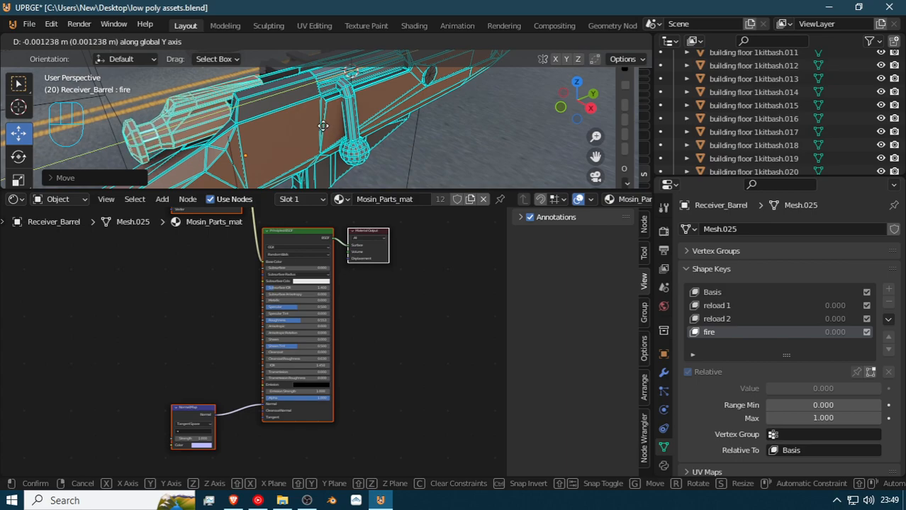
pyautogui.click(328, 123)
pyautogui.press('Tab')
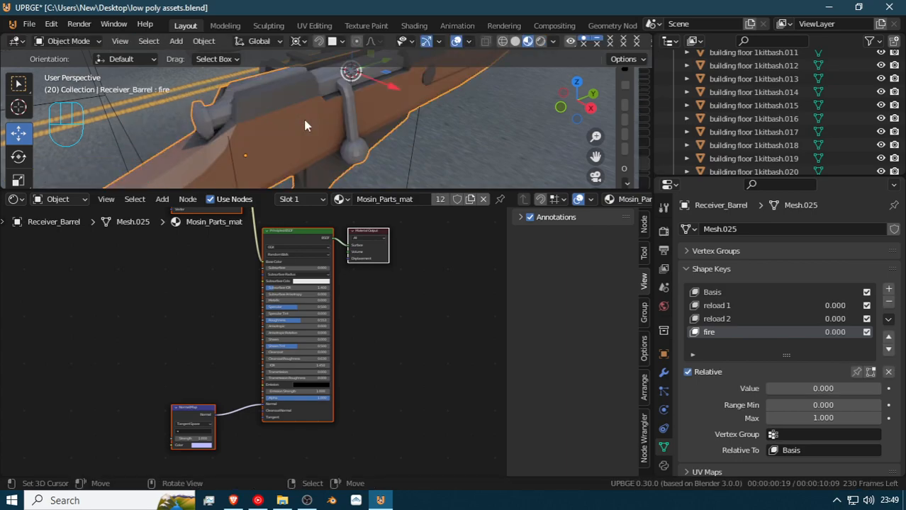
# Preview the rifle's firing movement by scrubbing the fire shape key's value
pyautogui.moveTo(773, 389)
pyautogui.mouseDown()
pyautogui.moveTo(879, 389)
pyautogui.moveTo(769, 388)
pyautogui.mouseUp()
pyautogui.moveTo(356, 107); pyautogui.dragTo(327, 125, button='middle')
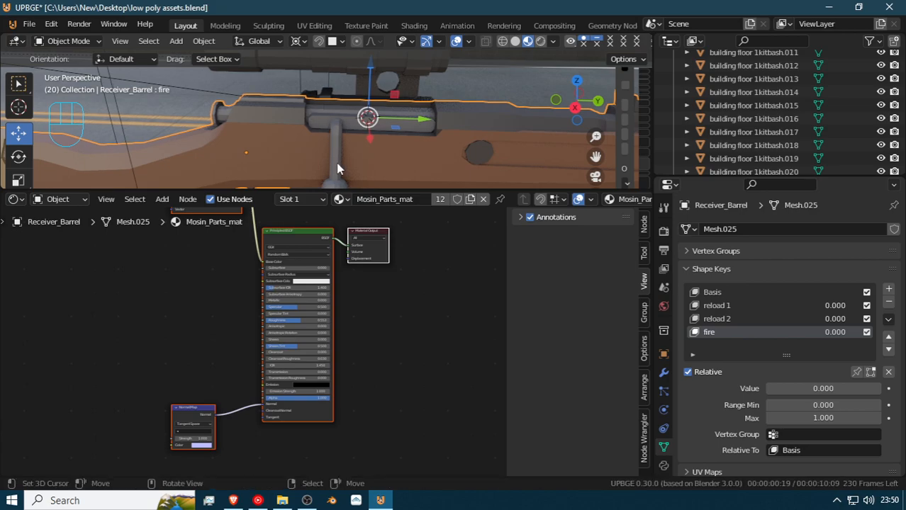
pyautogui.scroll(-6, 338, 168)
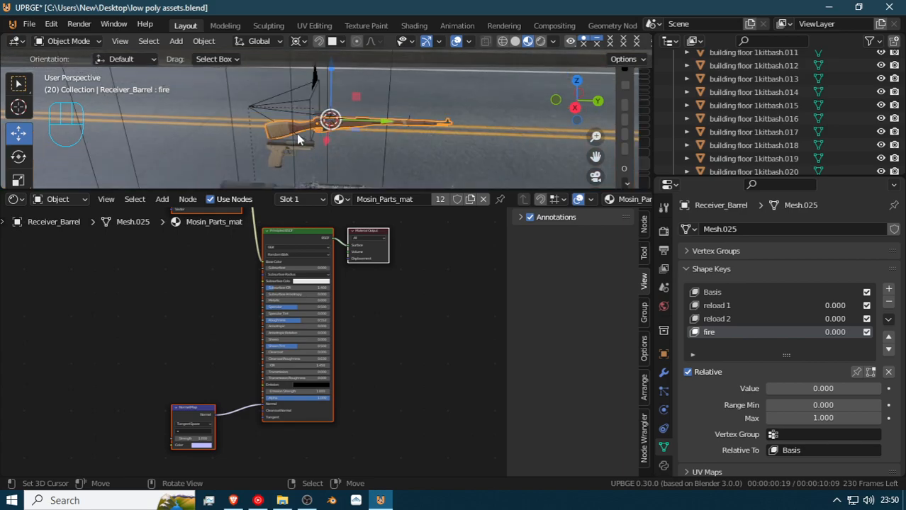
# Select the pistol's Frame object and examine its mesh up close in edit mode
pyautogui.click(310, 148)
pyautogui.press('Tab')
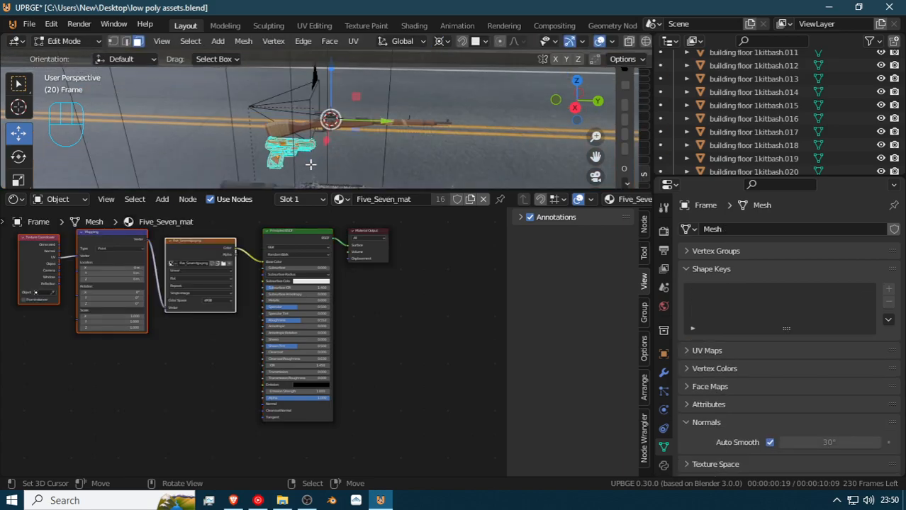
pyautogui.moveTo(293, 159); pyautogui.dragTo(304, 157, button='middle')
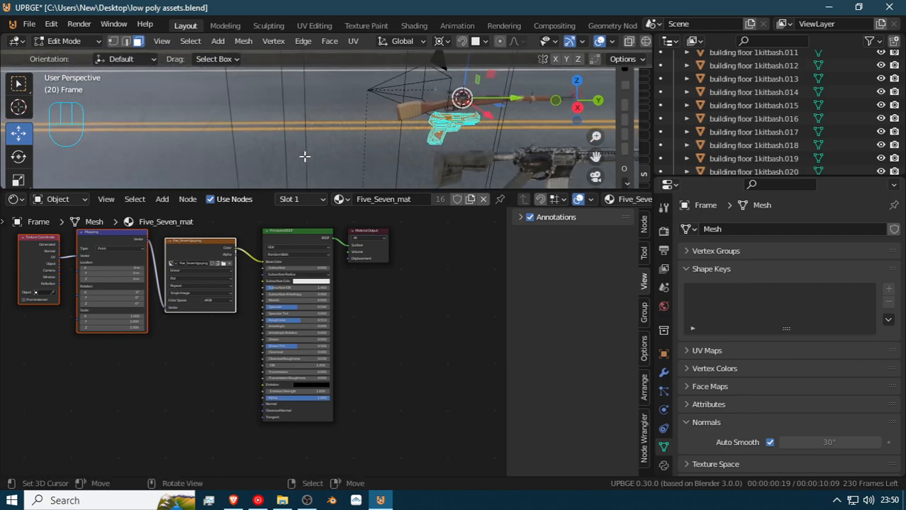
pyautogui.hotkey('shift', '`')
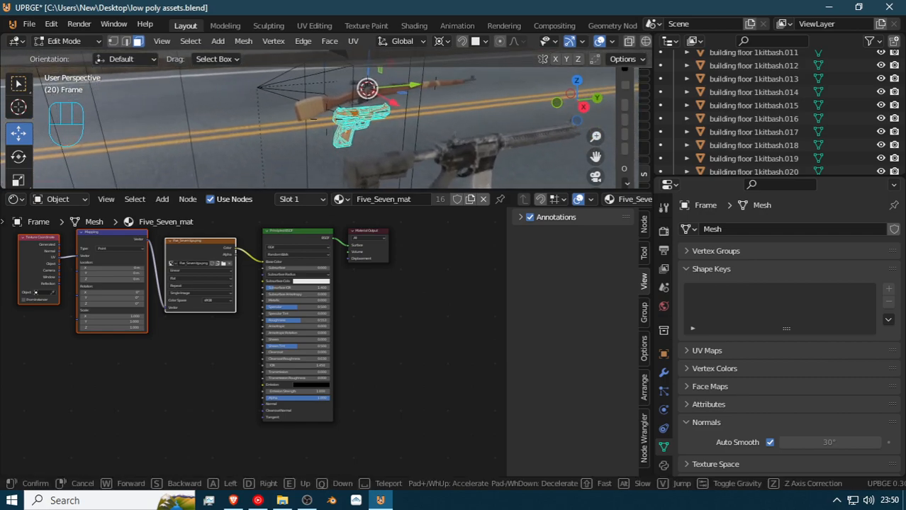
pyautogui.press('w')
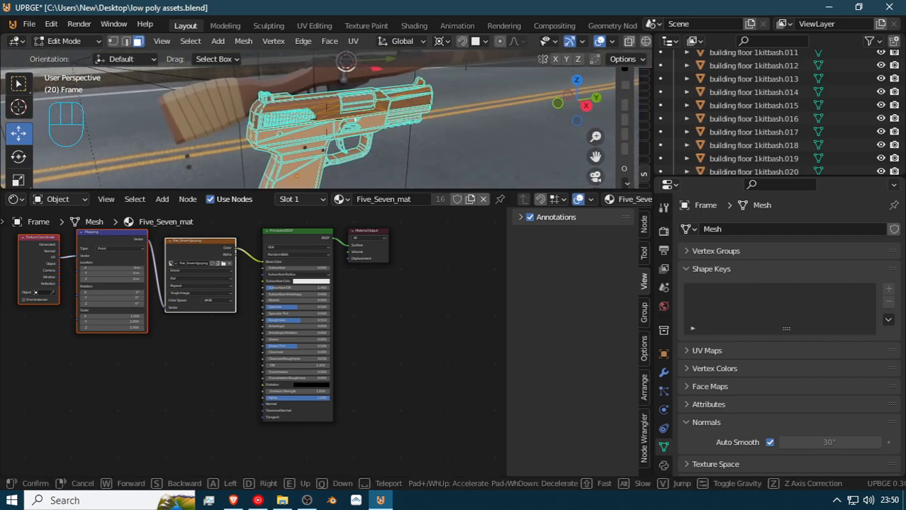
pyautogui.click(279, 153)
pyautogui.hotkey('shift', '`')
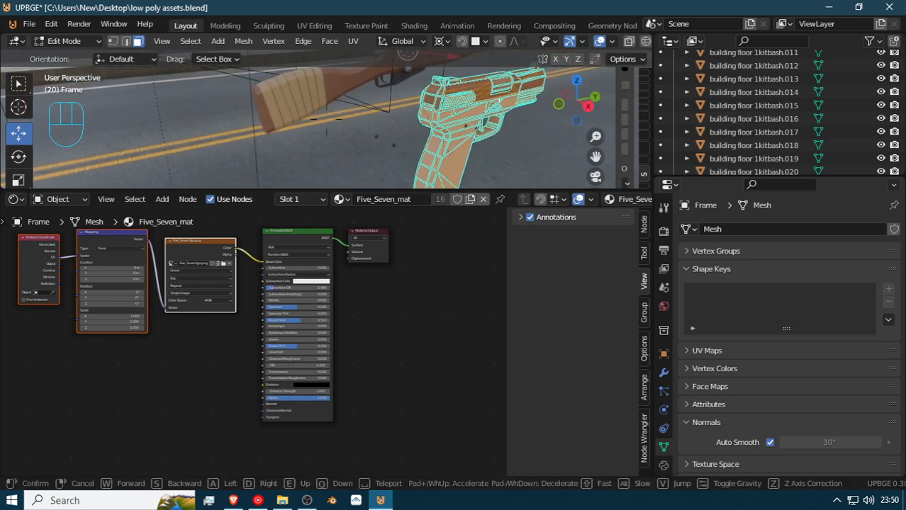
pyautogui.click(380, 147)
pyautogui.press('Tab')
# Move the stray Bolt_5 screw along the global Y axis onto the pistol's grip and fine-tune its position
pyautogui.click(386, 146)
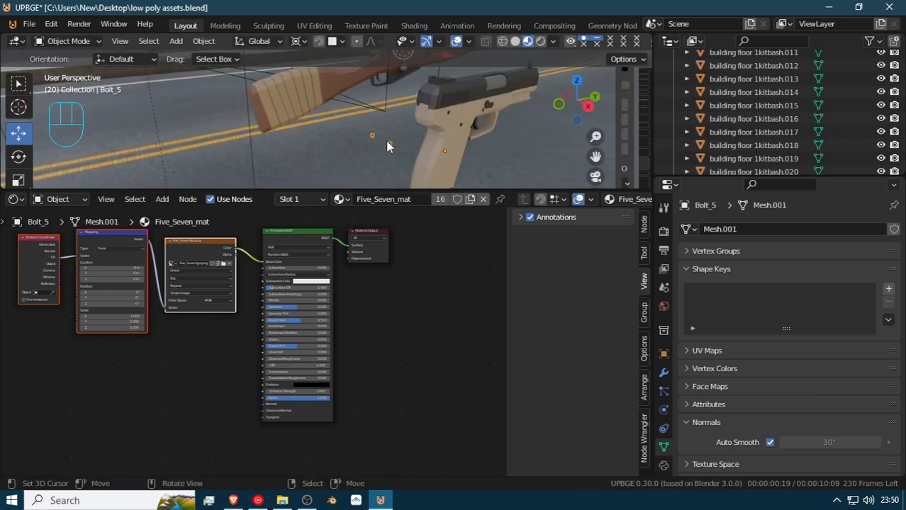
pyautogui.press('g')
pyautogui.press('y')
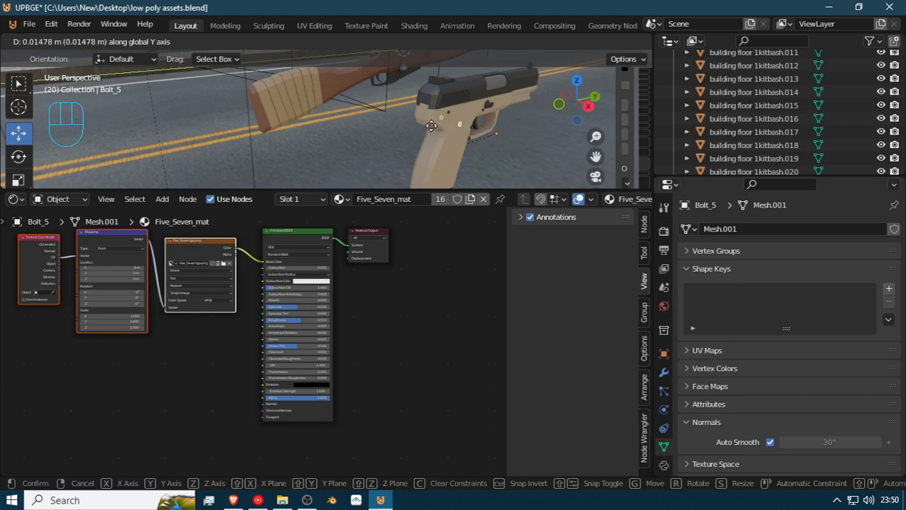
pyautogui.click(433, 128)
pyautogui.hotkey('shift', '`')
pyautogui.press('w')
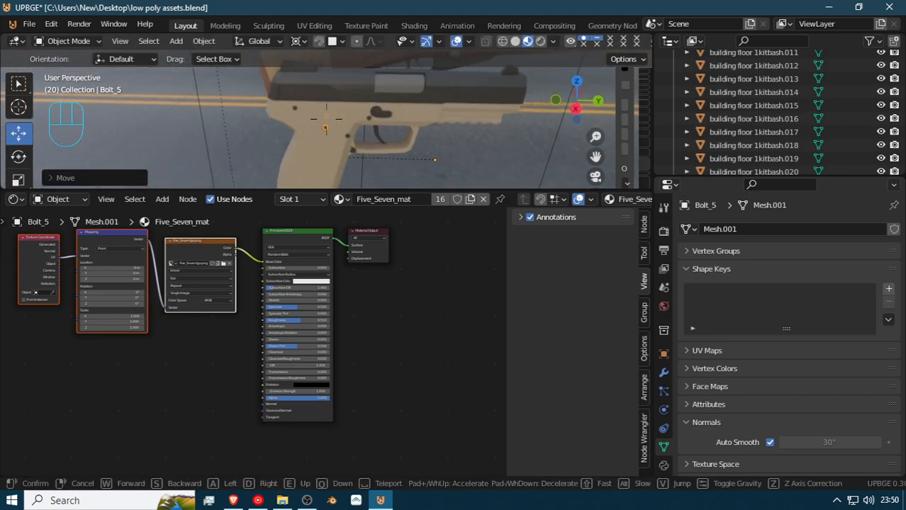
pyautogui.click(327, 122)
pyautogui.press('g')
pyautogui.press('y')
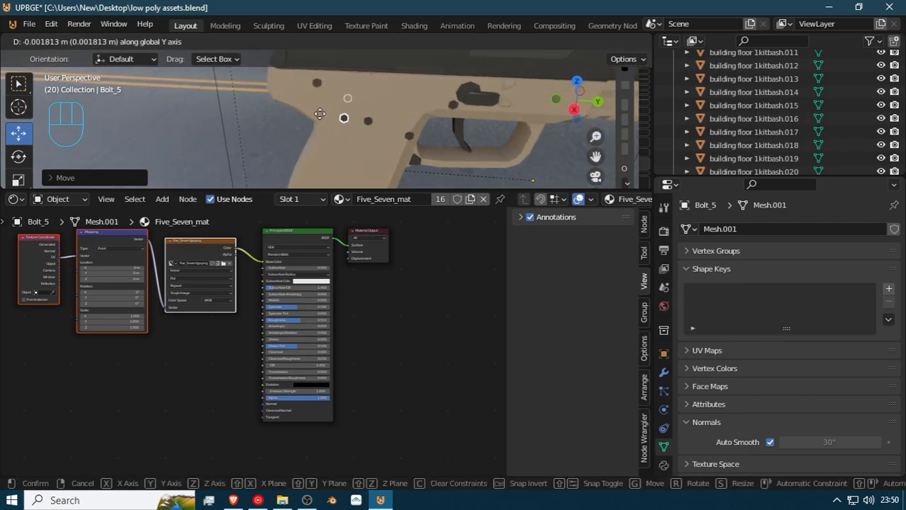
pyautogui.click(350, 126)
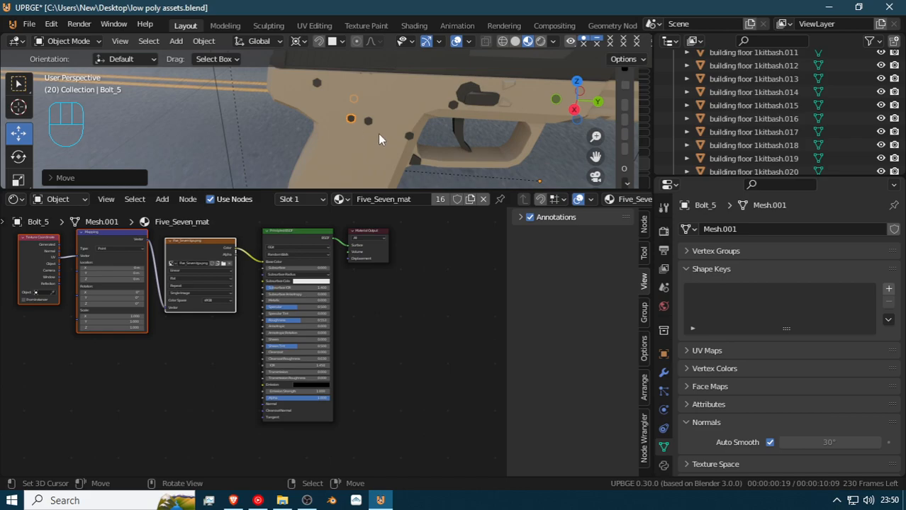
# Check whether Bolt_5 is separate from the pistol's Frame by opening their meshes and trial-moving the screw
pyautogui.press('Tab')
pyautogui.press('Tab')
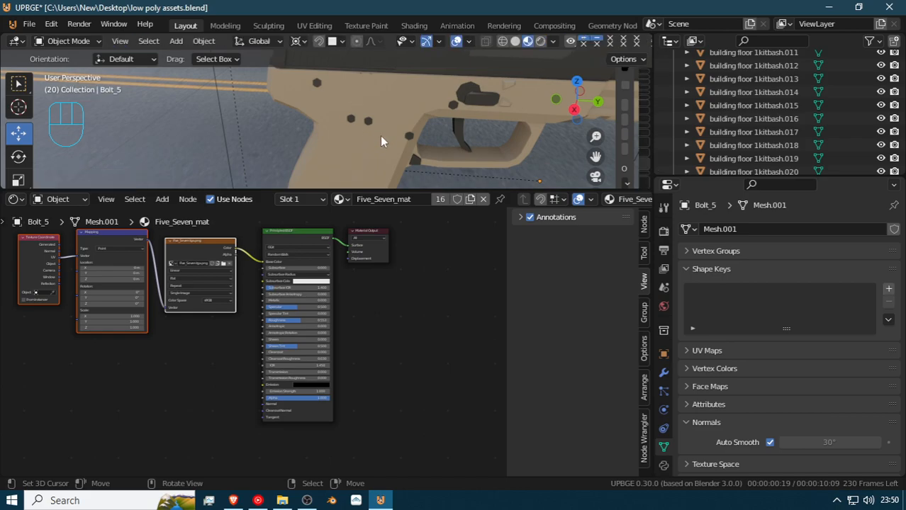
pyautogui.scroll(-5, 379, 141)
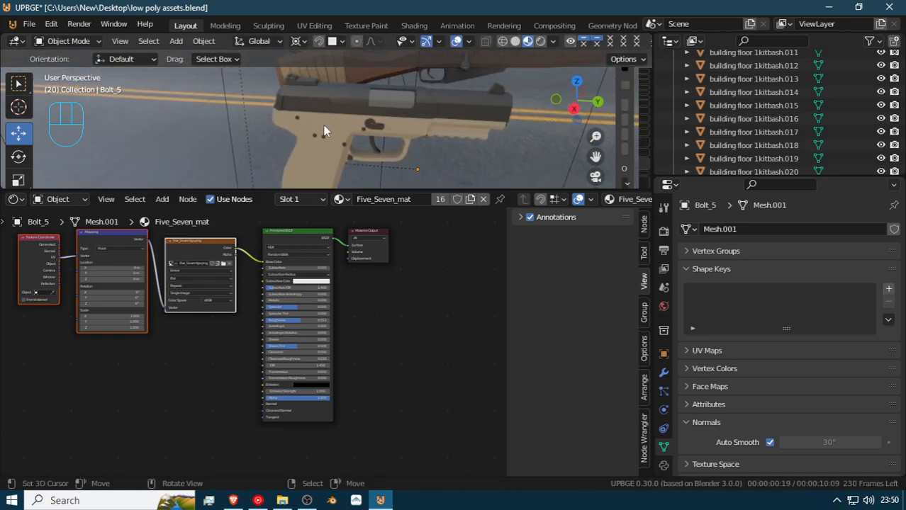
pyautogui.press('Tab')
pyautogui.press('Tab')
pyautogui.click(316, 140)
pyautogui.click(316, 143)
pyautogui.click(317, 140)
pyautogui.press('Tab')
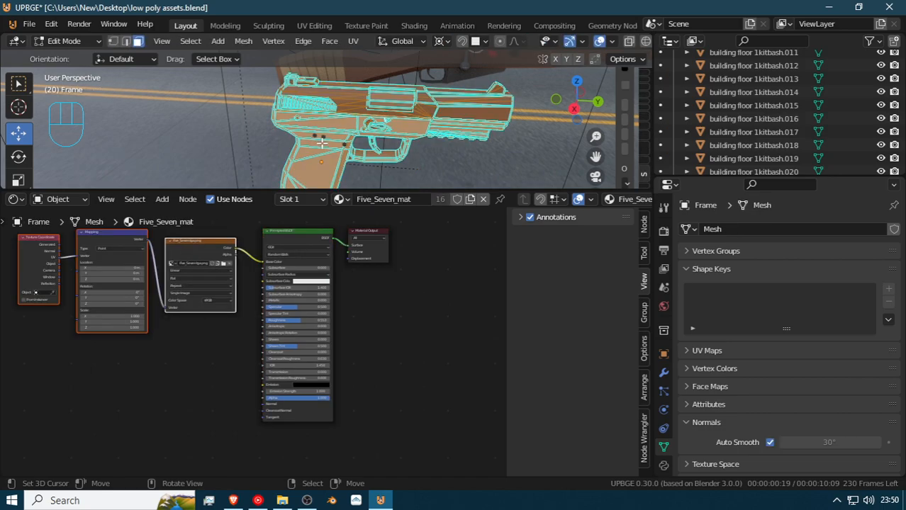
pyautogui.press('Tab')
pyautogui.click(316, 141)
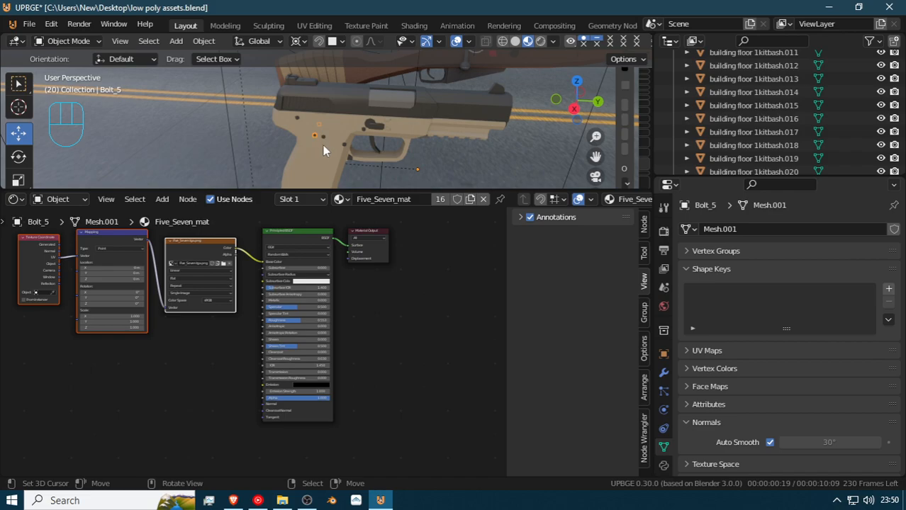
pyautogui.press('g')
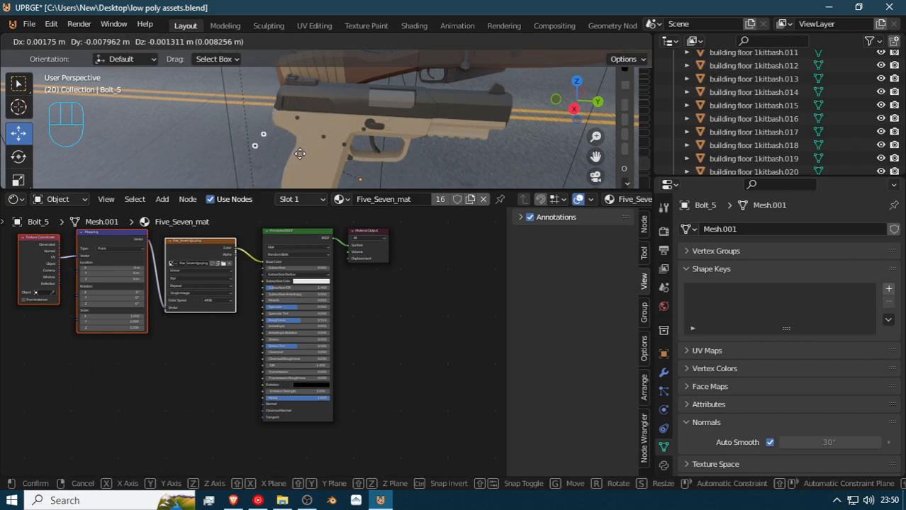
pyautogui.click(312, 141)
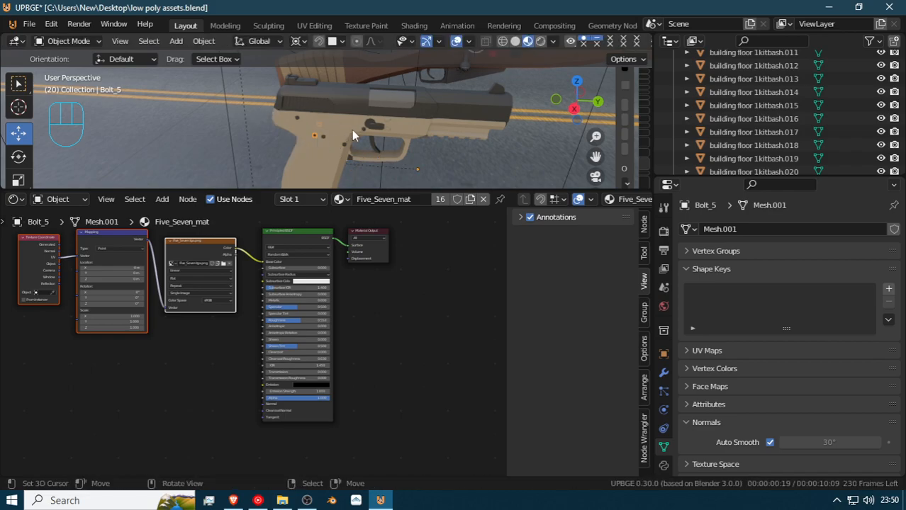
pyautogui.click(351, 130)
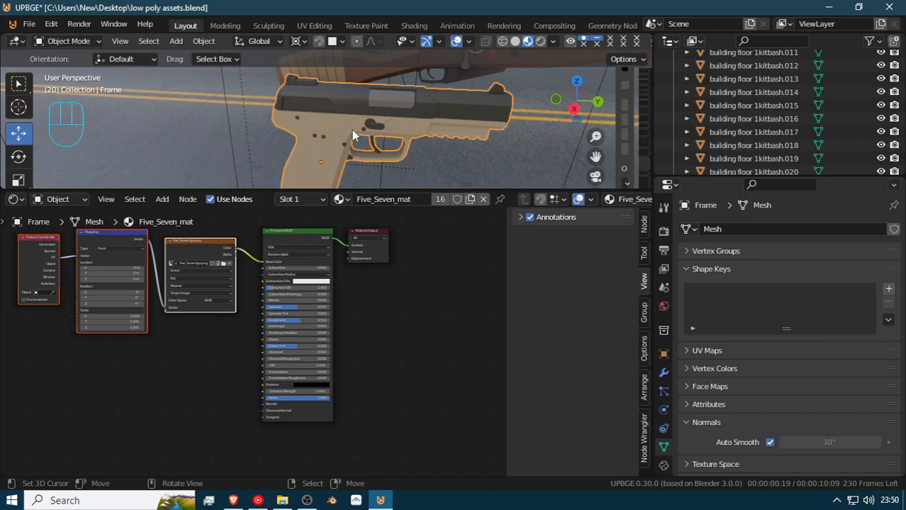
# Delete the Bolt_5 screw from the pistol's grip
pyautogui.click(313, 133)
pyautogui.press('g')
pyautogui.press('y')
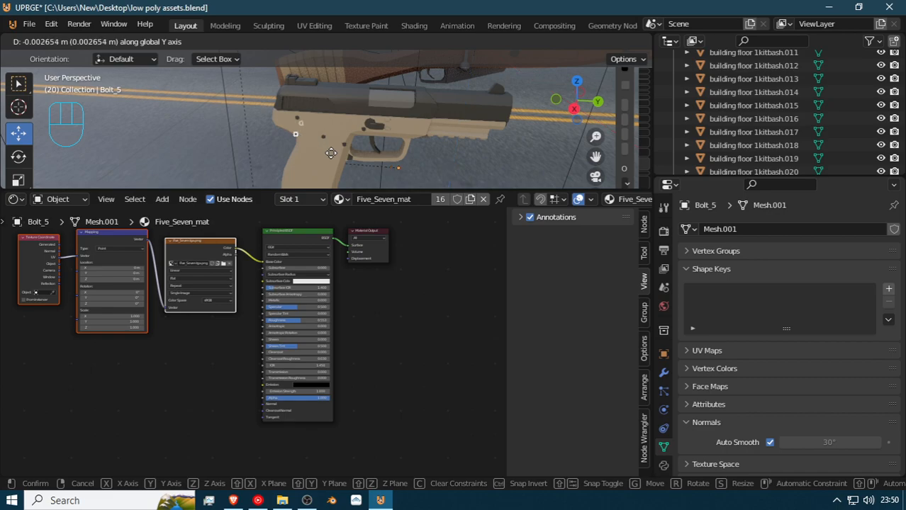
pyautogui.click(315, 139)
pyautogui.press('x')
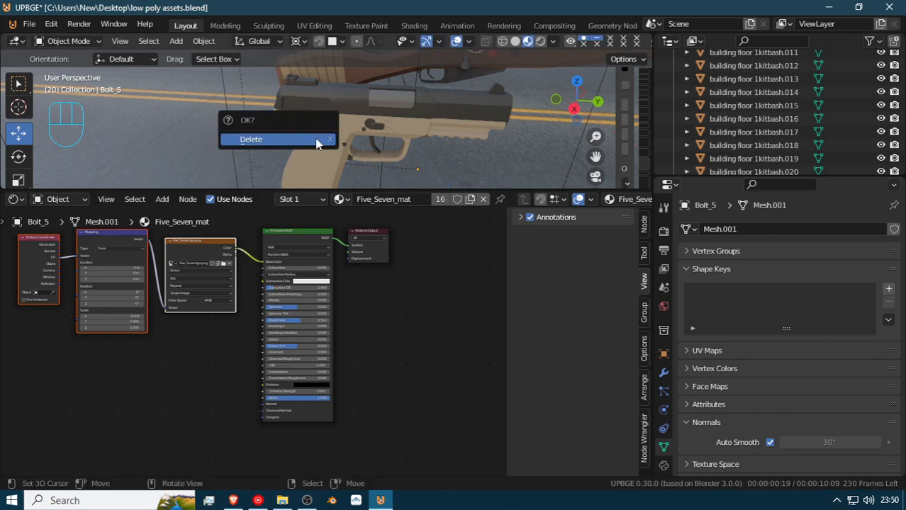
pyautogui.click(317, 140)
# Join Bolt_2 and the screw at the rear of the pistol's grip to the Frame object
pyautogui.click(323, 140)
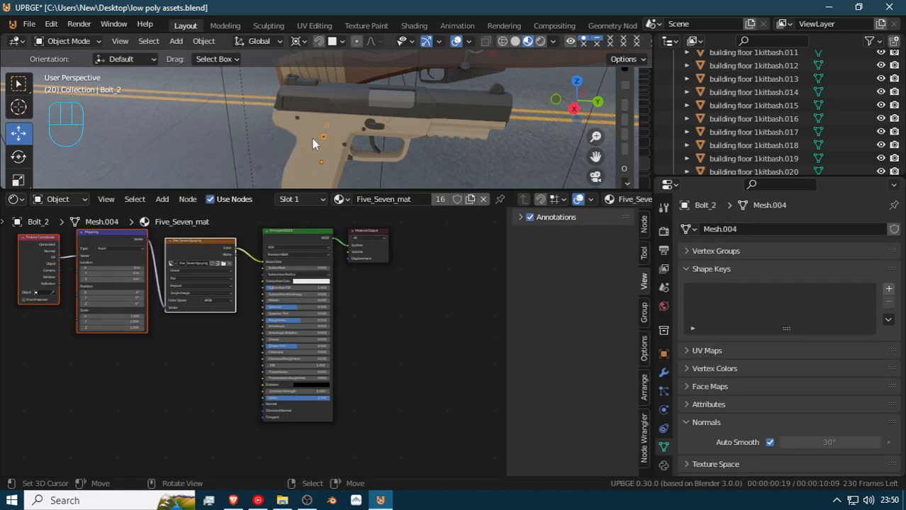
pyautogui.click(296, 119)
pyautogui.click(323, 138)
pyautogui.click(338, 130)
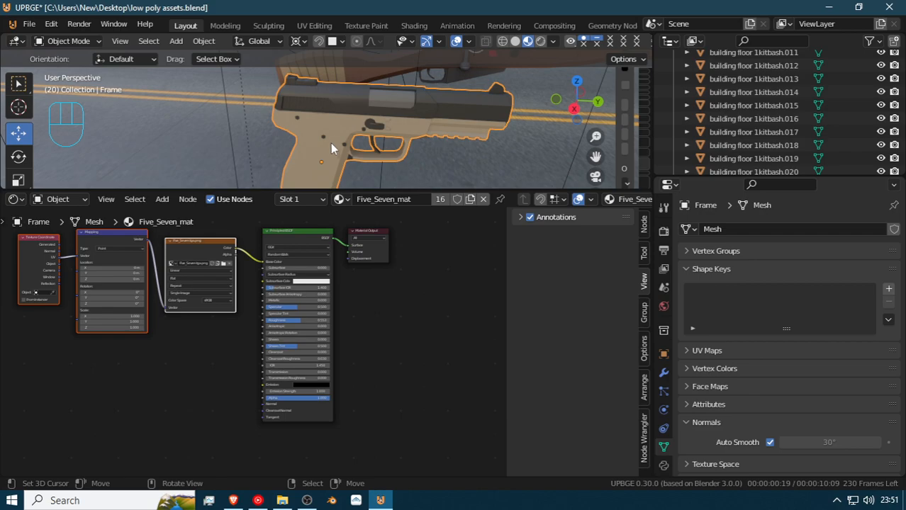
# Join the Bolt_1 screw behind the trigger guard to the pistol's Frame object
pyautogui.click(342, 153)
pyautogui.click(331, 137)
pyautogui.press('g')
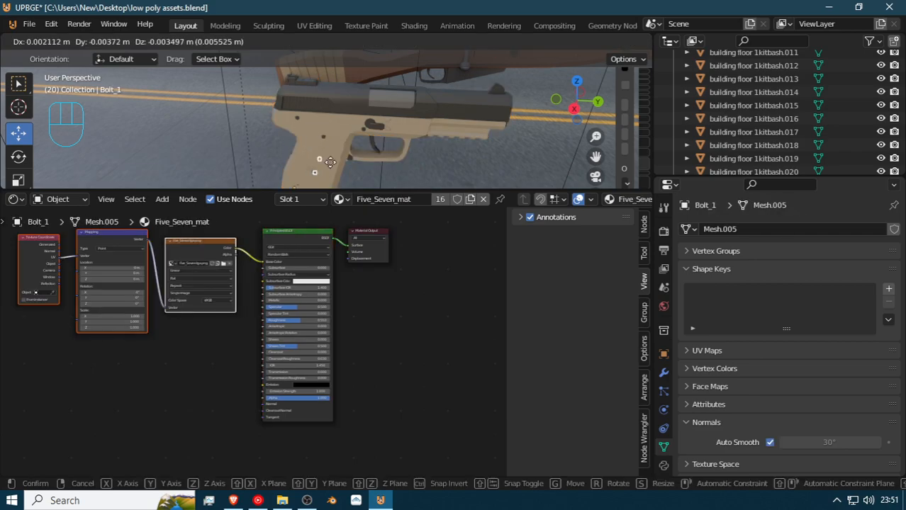
pyautogui.rightClick(334, 153)
pyautogui.click(331, 125)
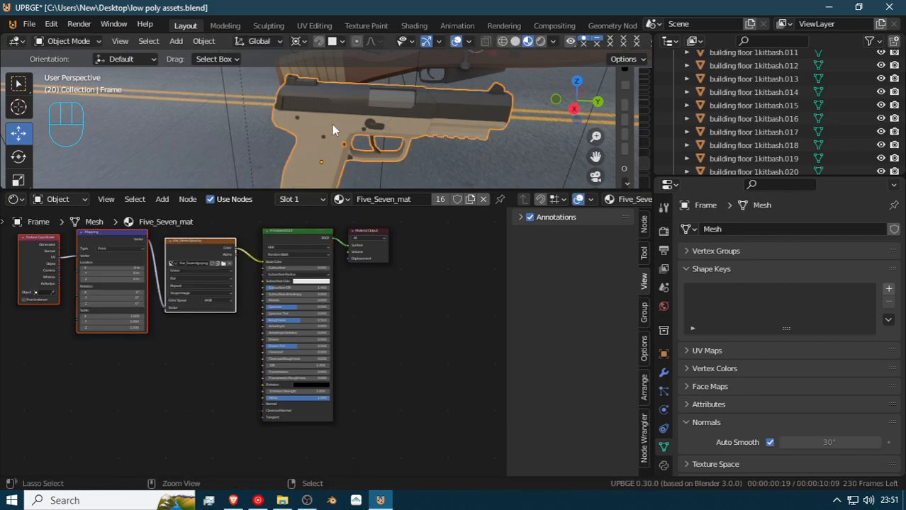
# Check the joined pistol by trial-moving the Frame object and picking its slide in edit mode
pyautogui.rightClick(342, 127)
pyautogui.press('g')
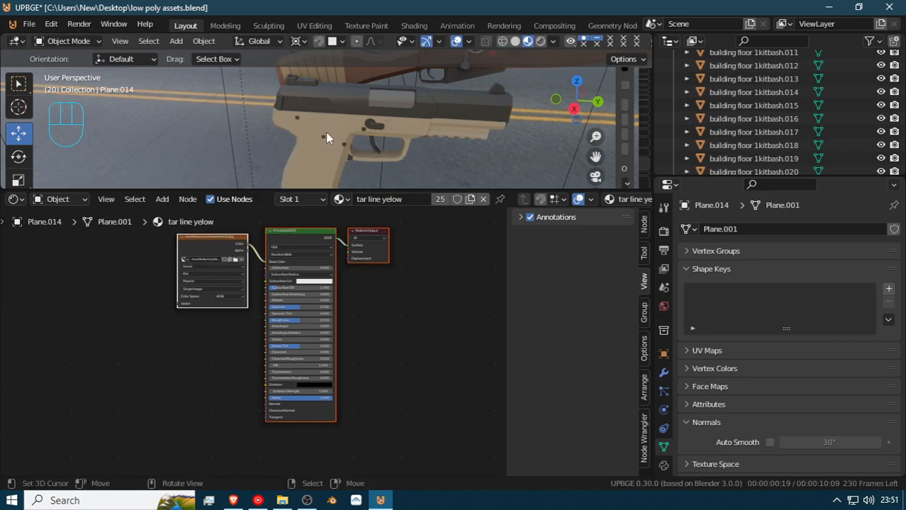
pyautogui.rightClick(329, 137)
pyautogui.rightClick(339, 133)
pyautogui.press('g')
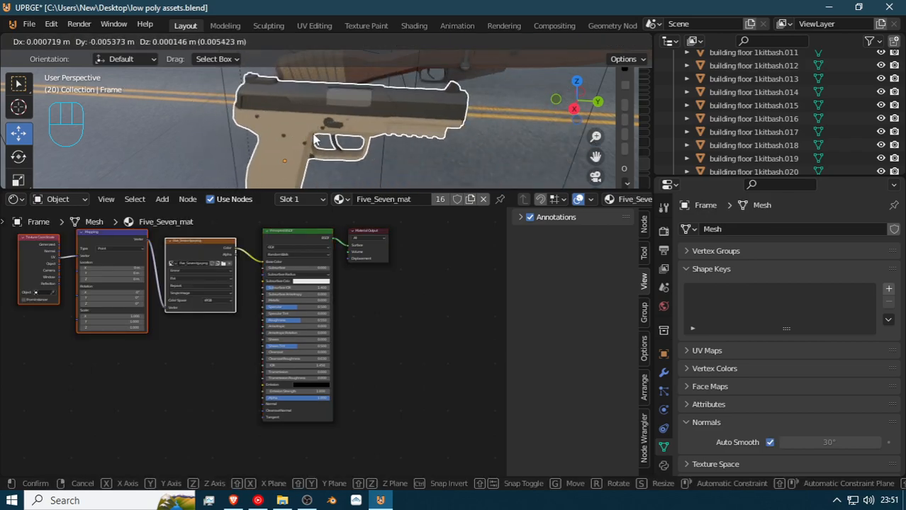
pyautogui.rightClick(329, 135)
pyautogui.press('Tab')
pyautogui.rightClick(346, 96)
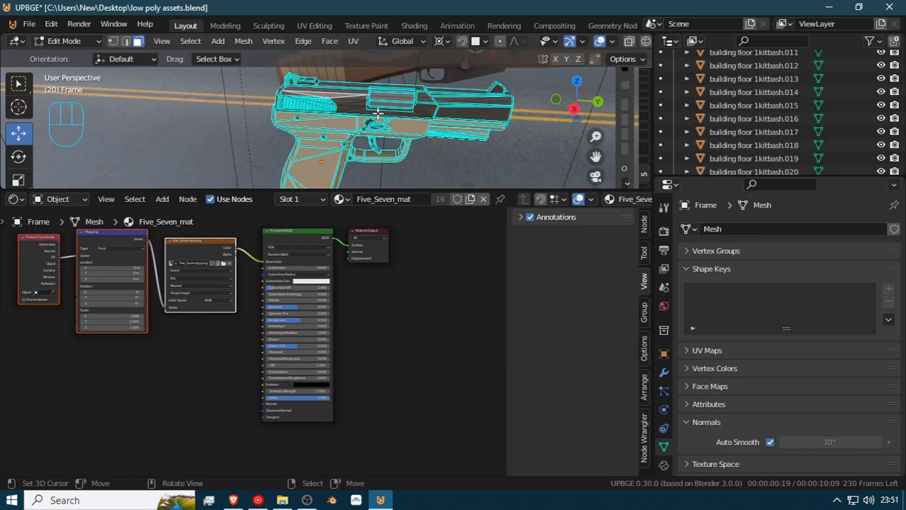
pyautogui.press('Tab')
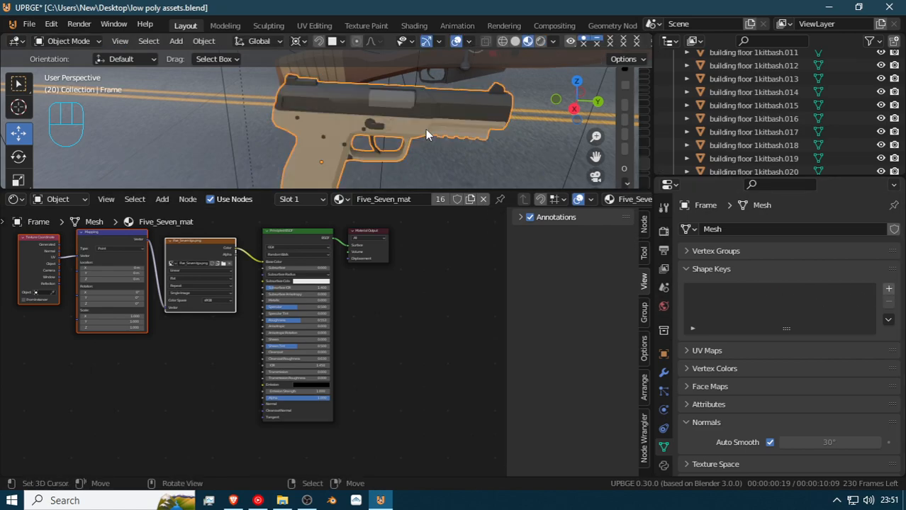
# Add a Basis and two further shape keys to the Frame mesh, and rename the first one after Basis to fire
pyautogui.click(888, 289)
pyautogui.click(889, 293)
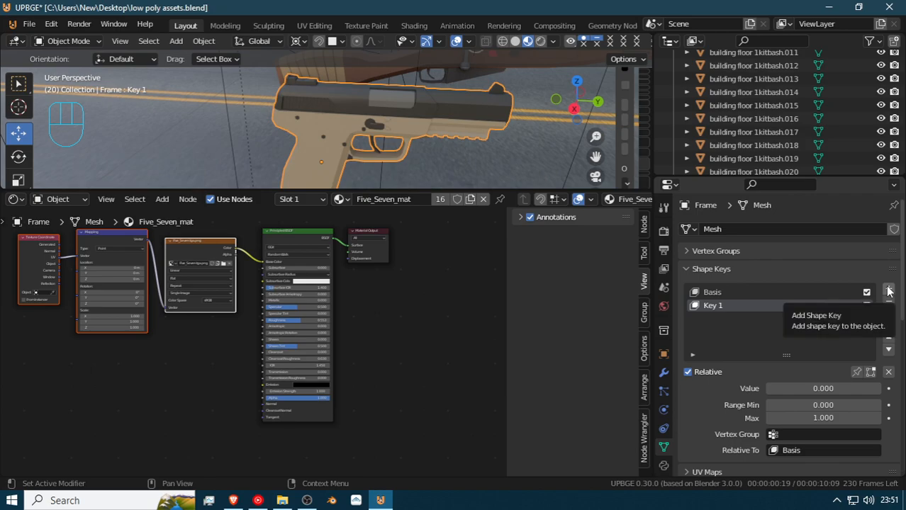
pyautogui.click(888, 289)
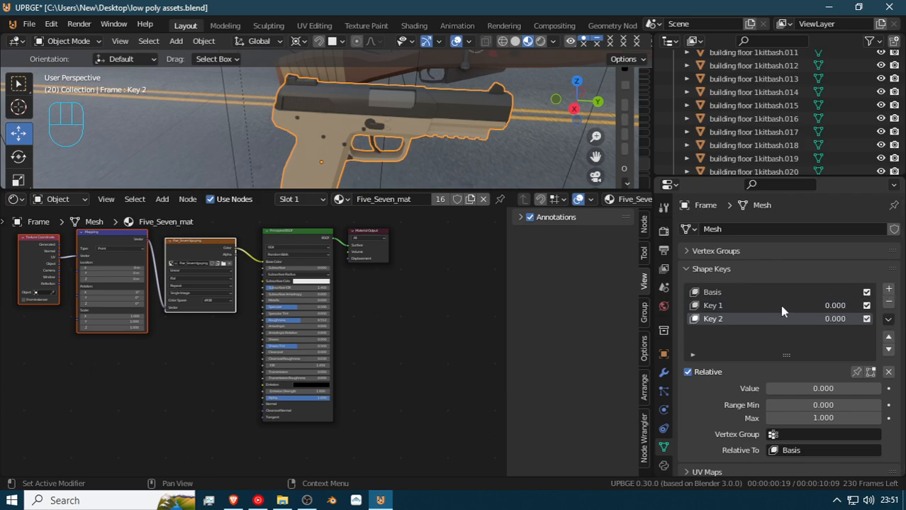
pyautogui.click(730, 306)
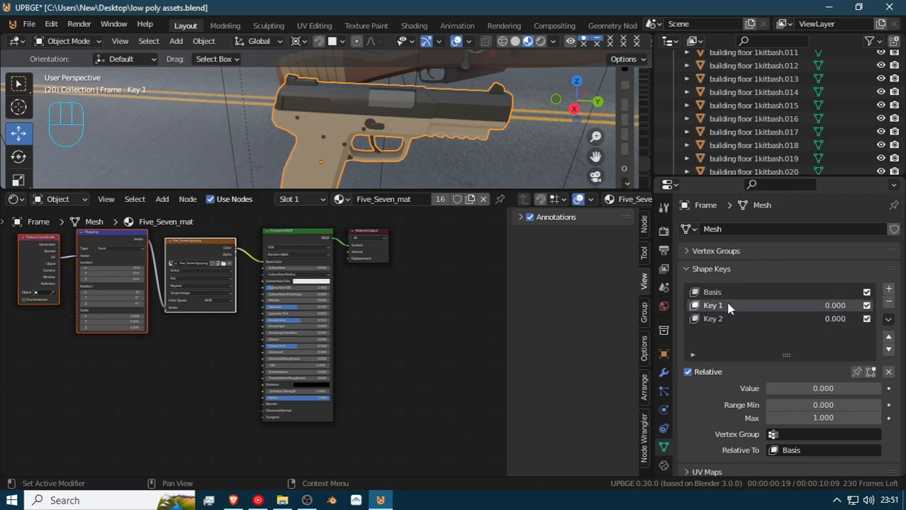
pyautogui.doubleClick(766, 304)
pyautogui.write('fire')
# Rename the second shape key to reload 1 and add another shape key named reload 2
pyautogui.doubleClick(709, 320)
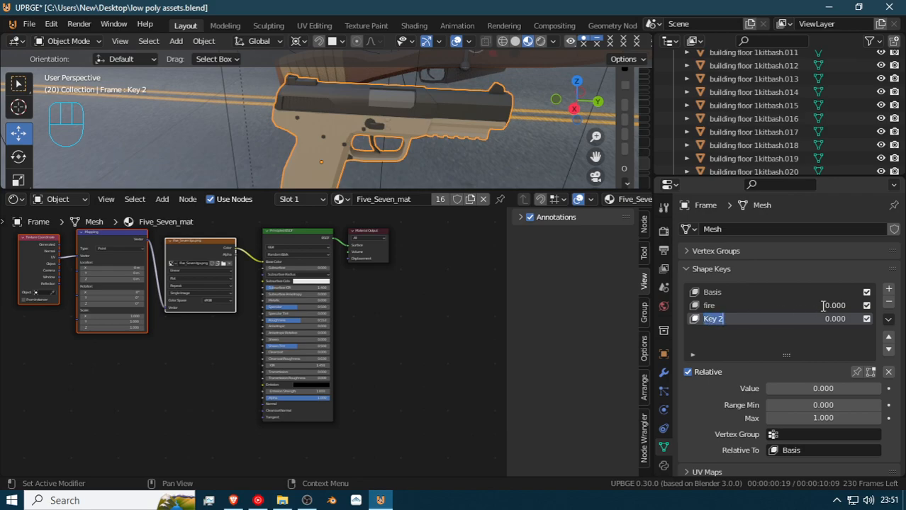
pyautogui.write('reload 1')
pyautogui.press('Return')
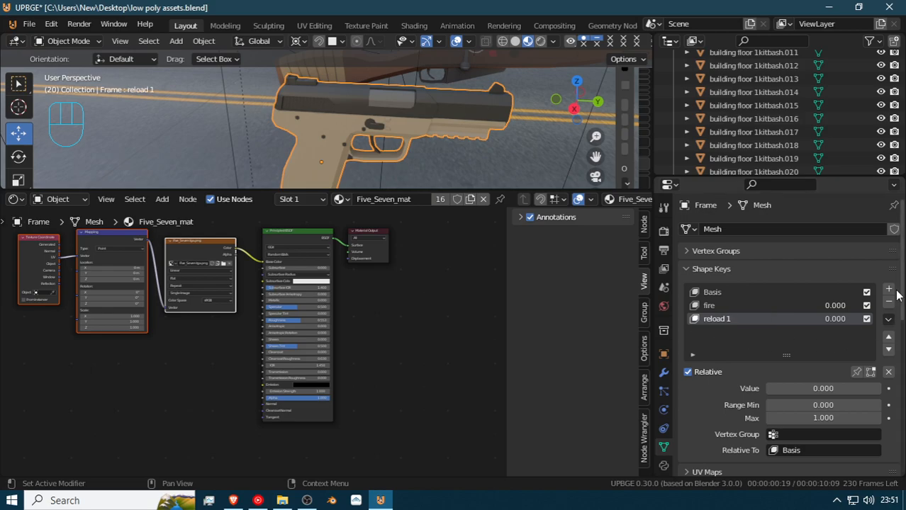
pyautogui.click(889, 291)
pyautogui.doubleClick(739, 331)
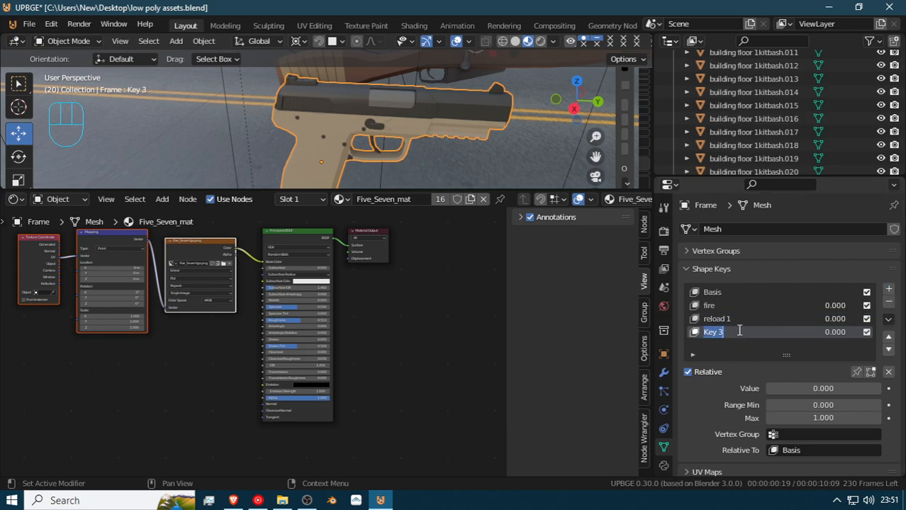
pyautogui.write('reload 2')
pyautogui.press('Return')
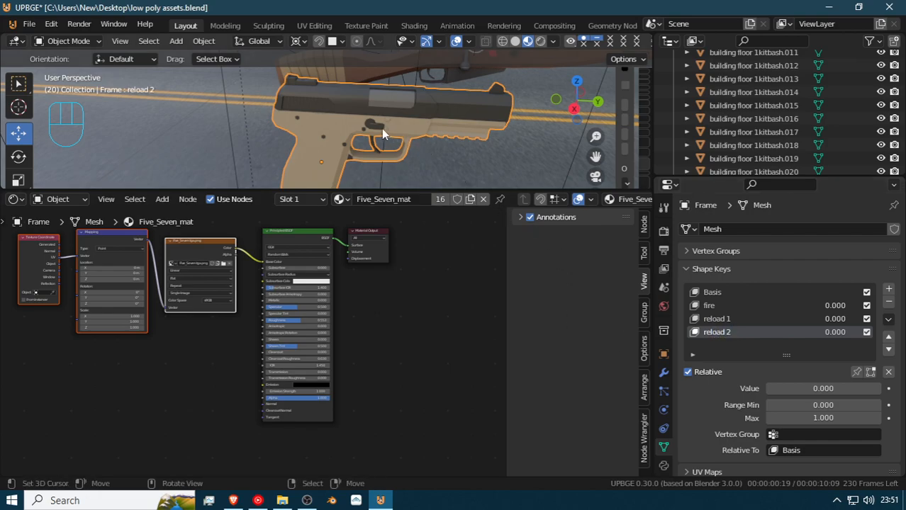
pyautogui.click(326, 102)
pyautogui.click(326, 102)
pyautogui.press('Tab')
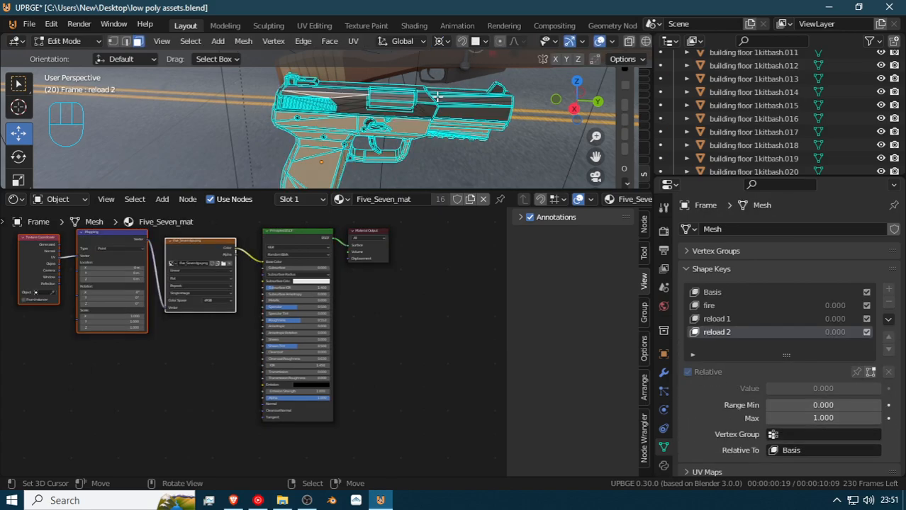
pyautogui.keyDown('shift'); pyautogui.rightClick(499, 86); pyautogui.keyUp('shift')
pyautogui.keyDown('shift'); pyautogui.rightClick(393, 107); pyautogui.keyUp('shift')
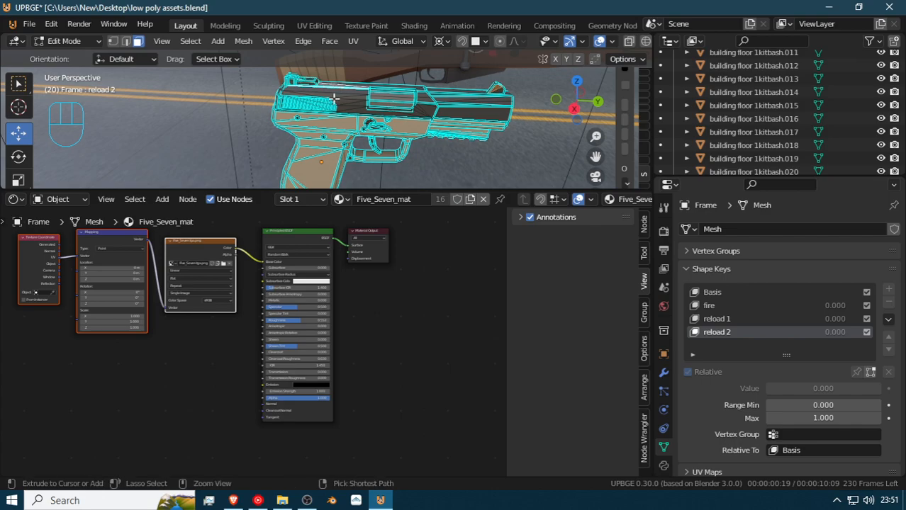
pyautogui.hotkey('ctrl', 'l')
pyautogui.press('g')
pyautogui.press('z')
pyautogui.press('y')
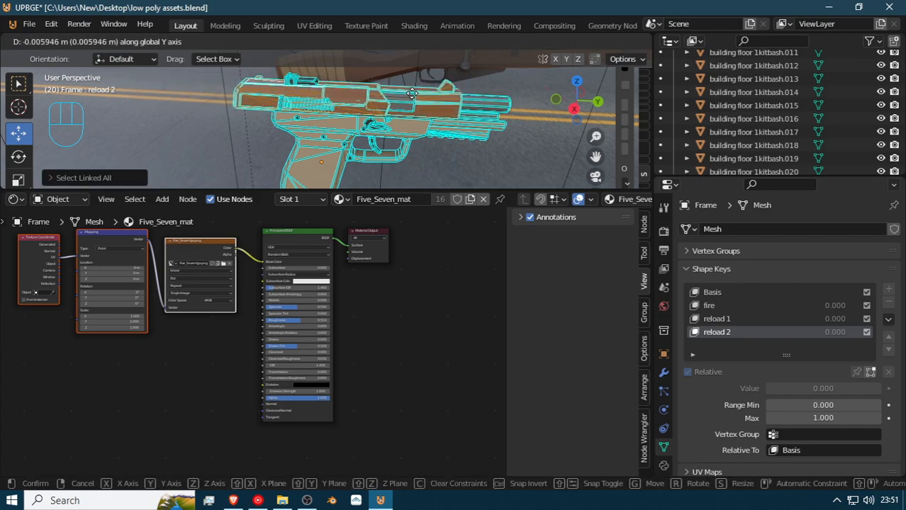
pyautogui.rightClick(368, 96)
pyautogui.keyDown('shift'); pyautogui.rightClick(322, 101); pyautogui.keyUp('shift')
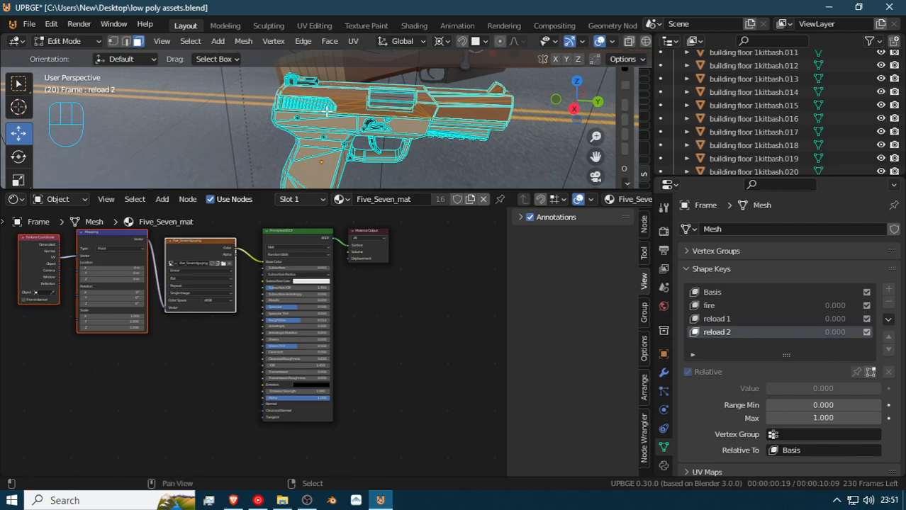
pyautogui.press('Tab')
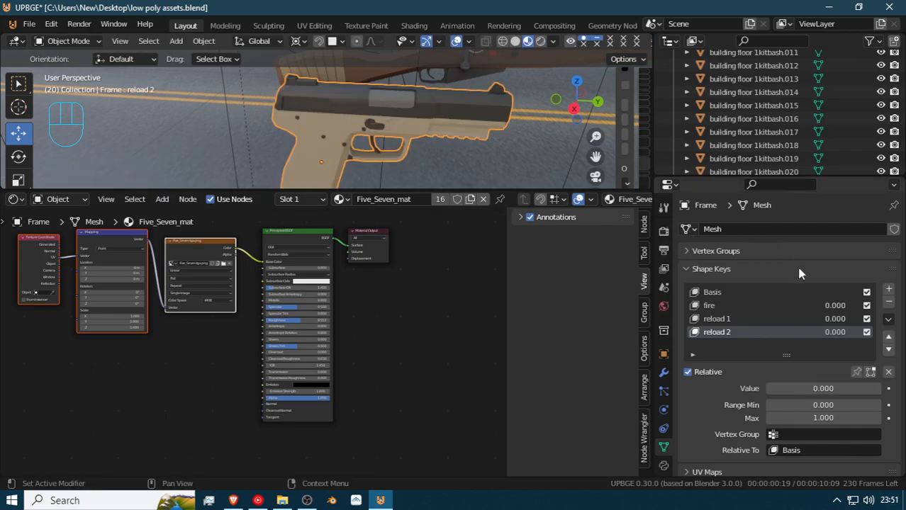
# Make fire the active shape key and enter edit mode on the pistol's Frame mesh
pyautogui.click(723, 318)
pyautogui.click(726, 306)
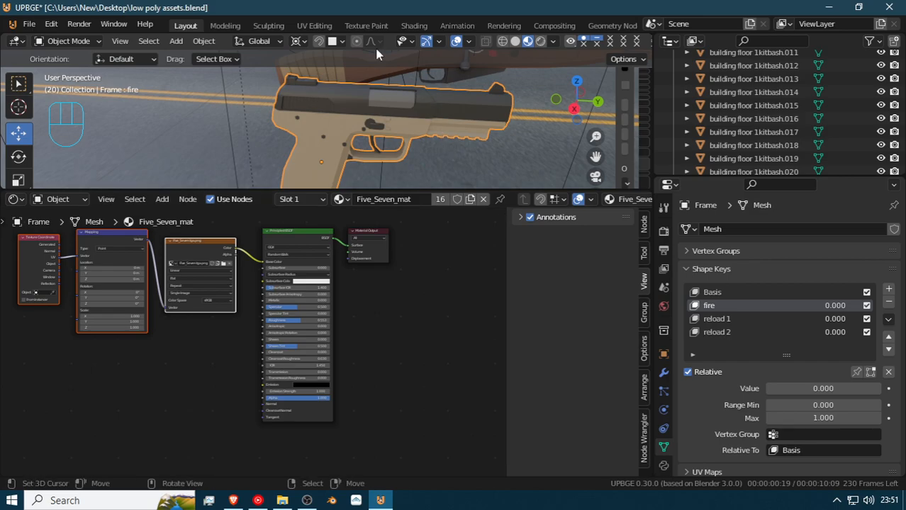
pyautogui.press('Tab')
pyautogui.hotkey('shift', 'l')
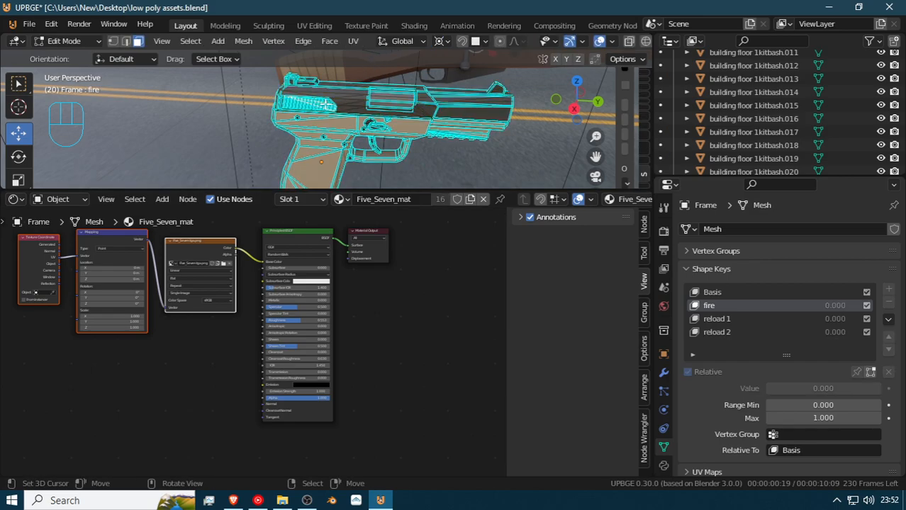
# Try selecting the pistol's slide with its linked faces and trial-move the selection
pyautogui.scroll(5, 334, 114)
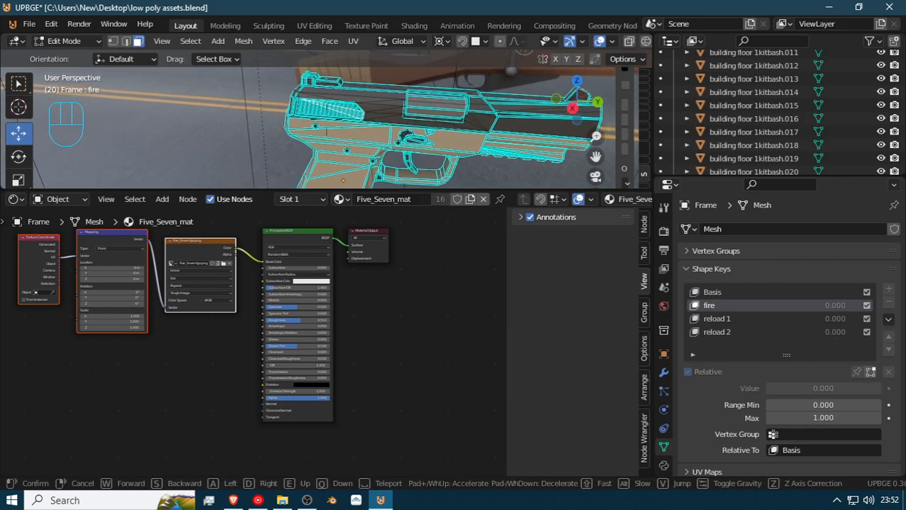
pyautogui.click(366, 107)
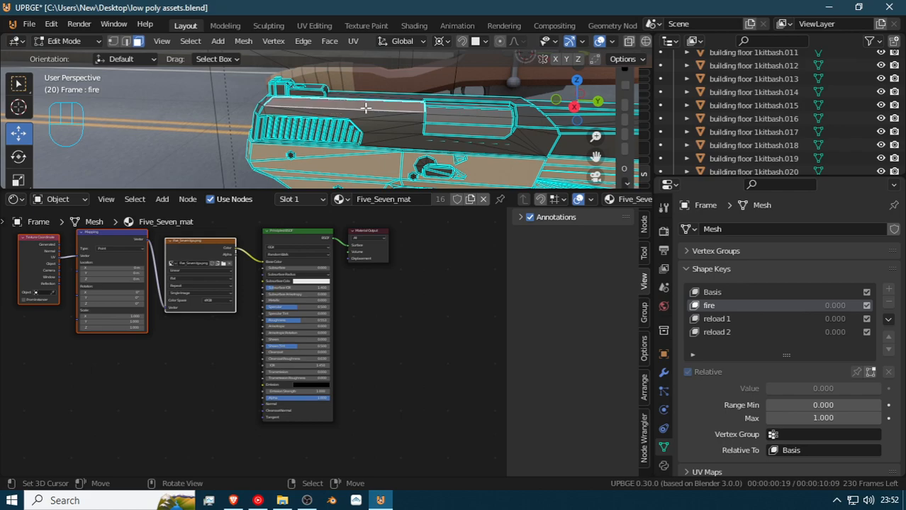
pyautogui.hotkey('ctrl', 'l')
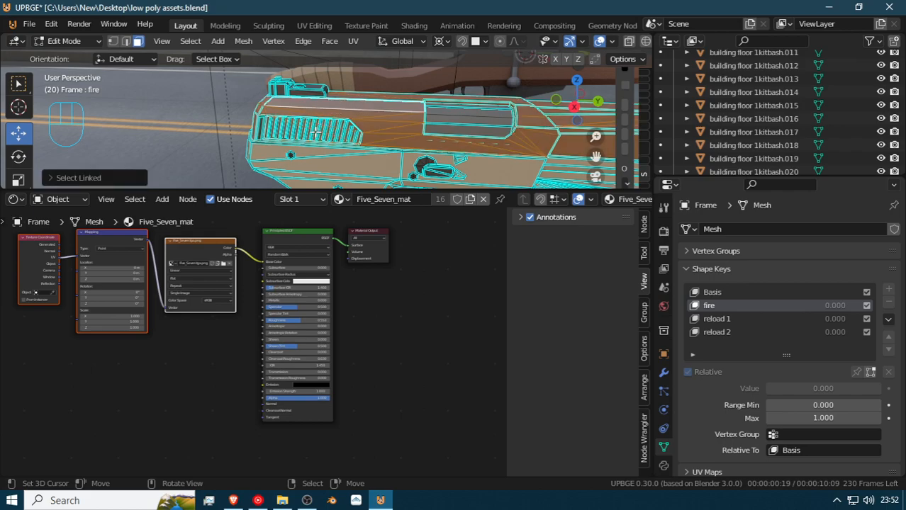
pyautogui.press('l')
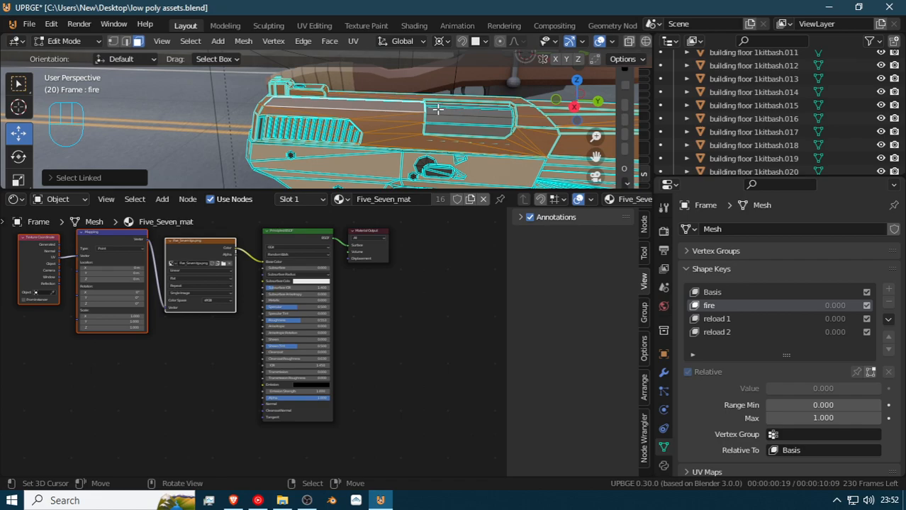
pyautogui.press('g')
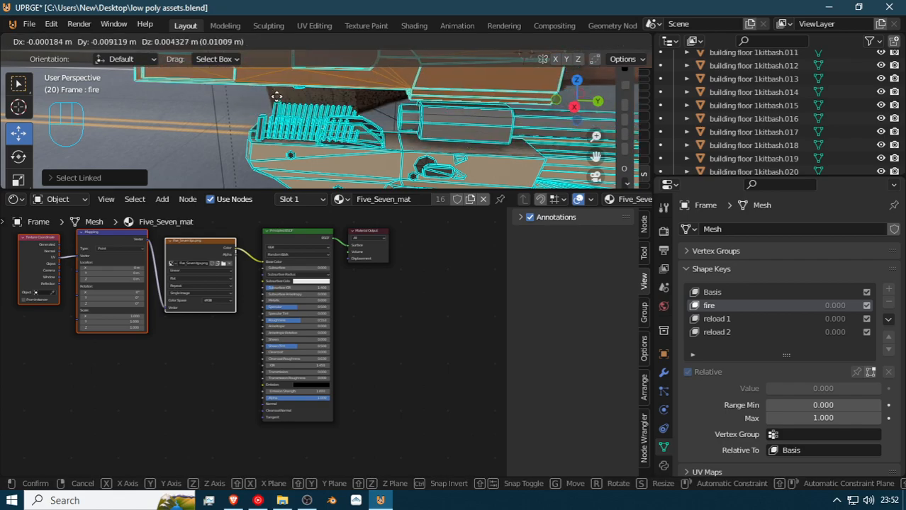
pyautogui.press('Escape')
pyautogui.press('w')
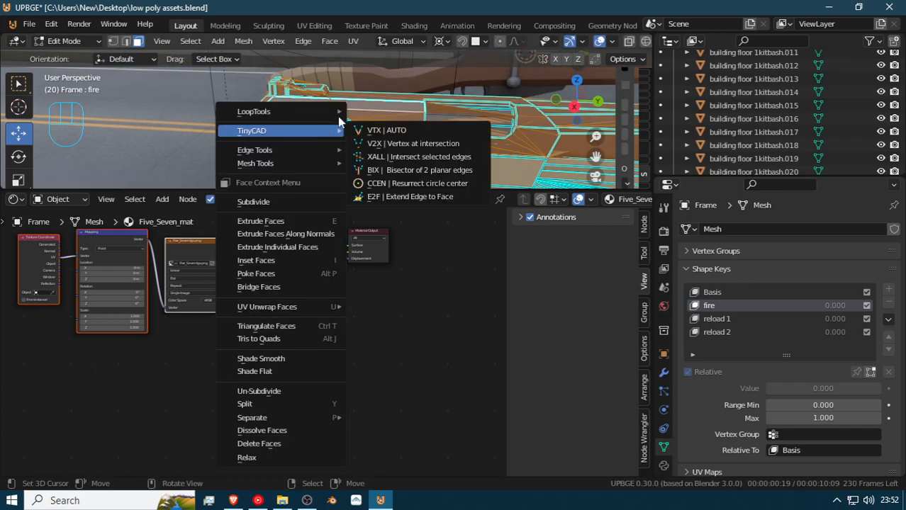
pyautogui.hotkey('shift', '`')
pyautogui.press('w')
pyautogui.press('s')
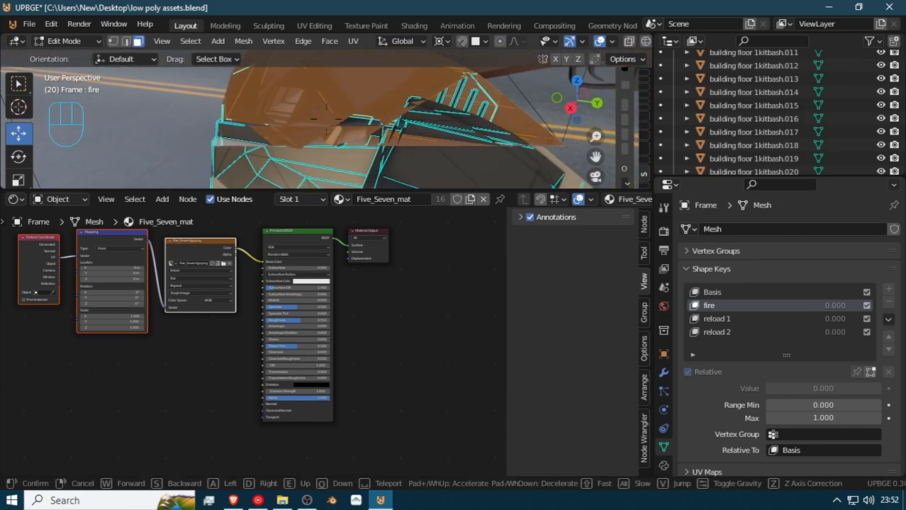
pyautogui.click(326, 119)
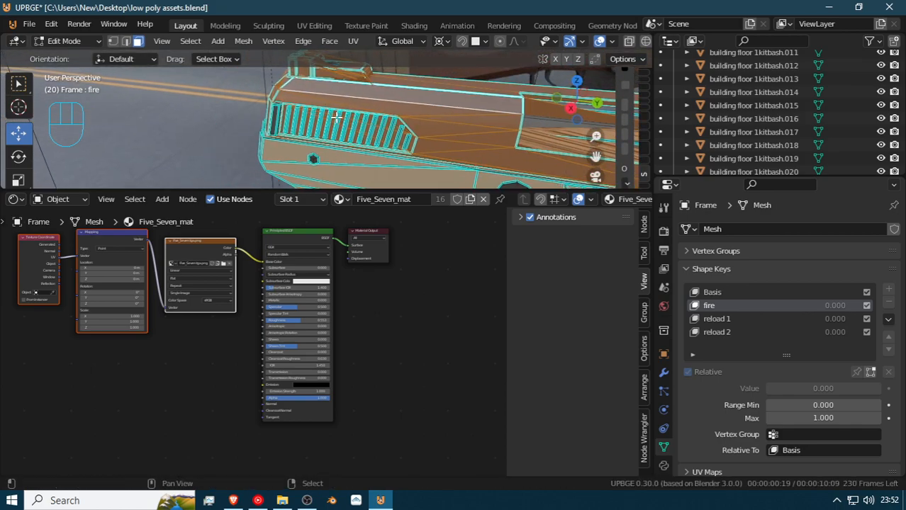
pyautogui.press('Tab')
pyautogui.click(371, 131)
pyautogui.click(371, 130)
pyautogui.press('g')
pyautogui.press('Escape')
pyautogui.press('Tab')
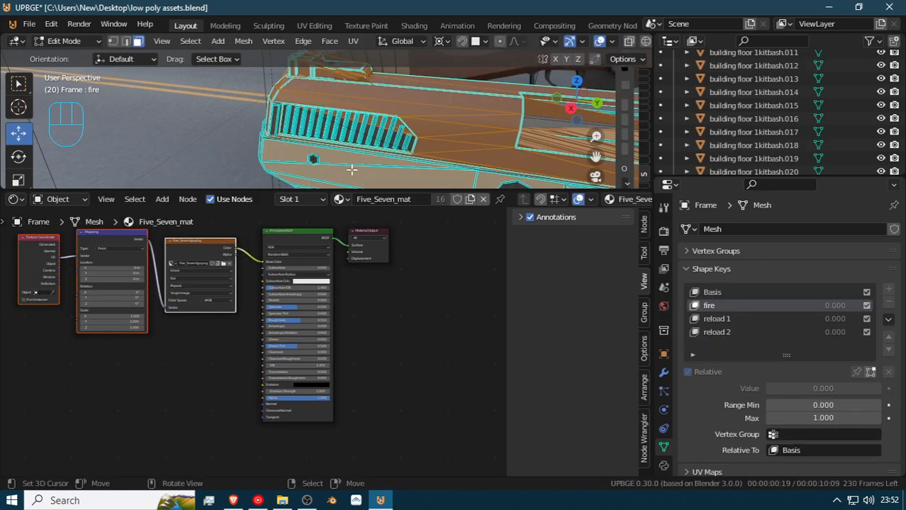
# Undo the last deselection and extend the restored slide selection to its linked faces
pyautogui.hotkey('alt', 'a')
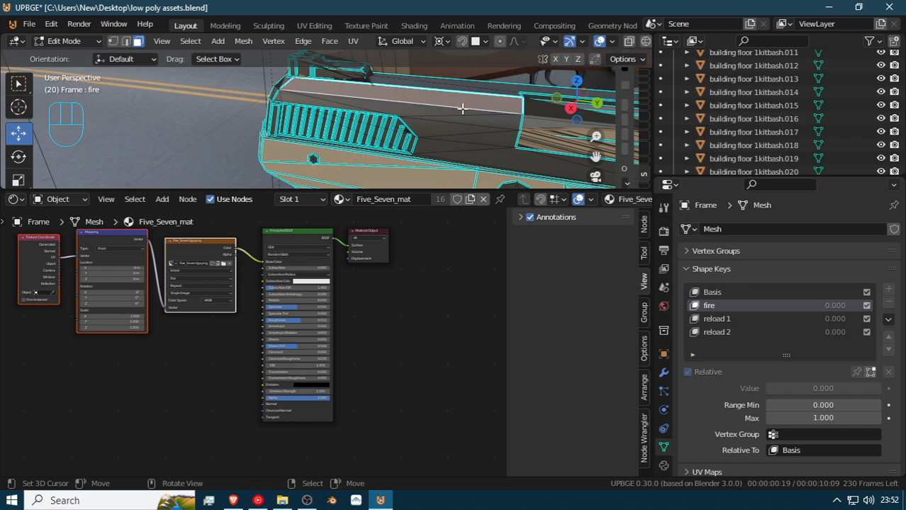
pyautogui.hotkey('shift', '`')
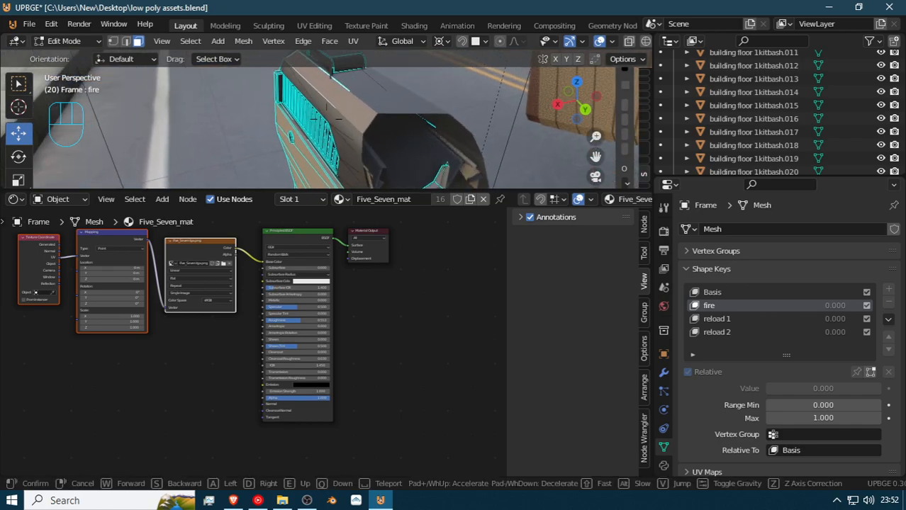
pyautogui.click(325, 119)
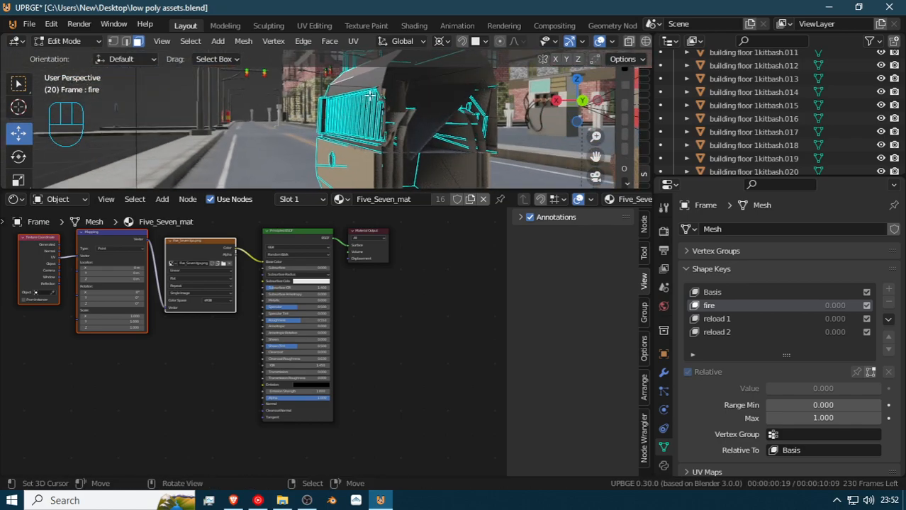
pyautogui.hotkey('ctrl', 'z')
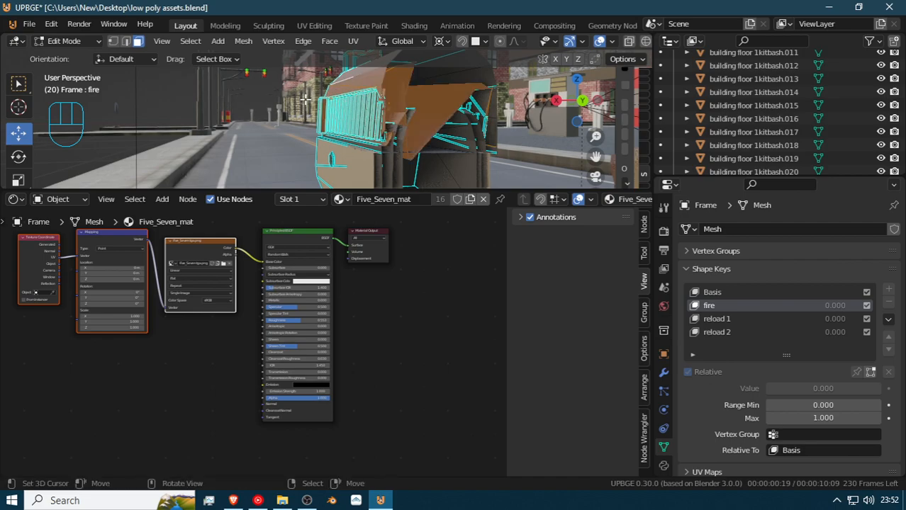
pyautogui.hotkey('ctrl', 'l')
pyautogui.hotkey('shift', '`')
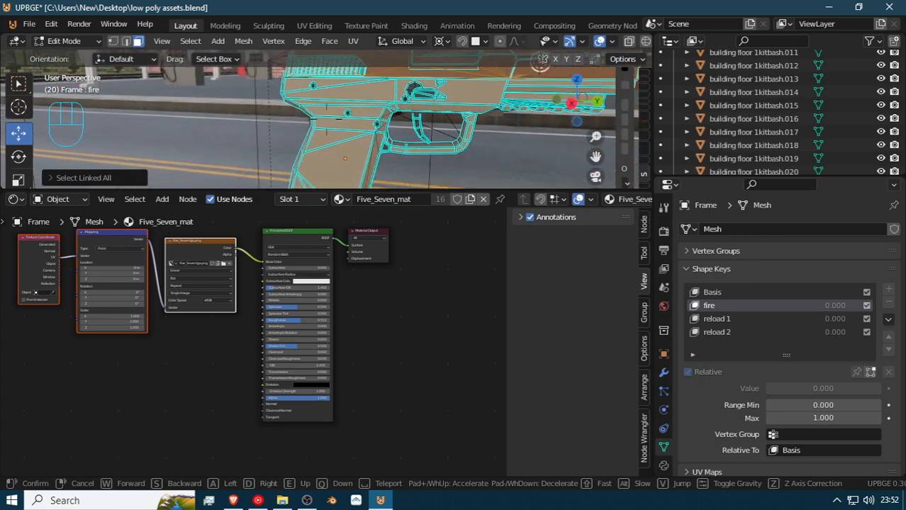
pyautogui.click(328, 137)
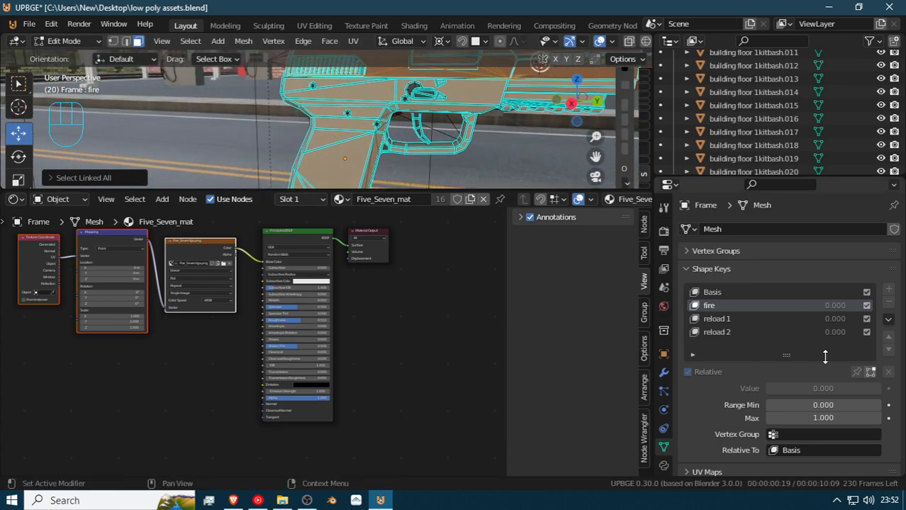
# Brush-select faces along the slide and its rear sight, and extend the selection to all linked geometry
pyautogui.hotkey('shift', '`')
pyautogui.click(326, 121)
pyautogui.click(330, 132)
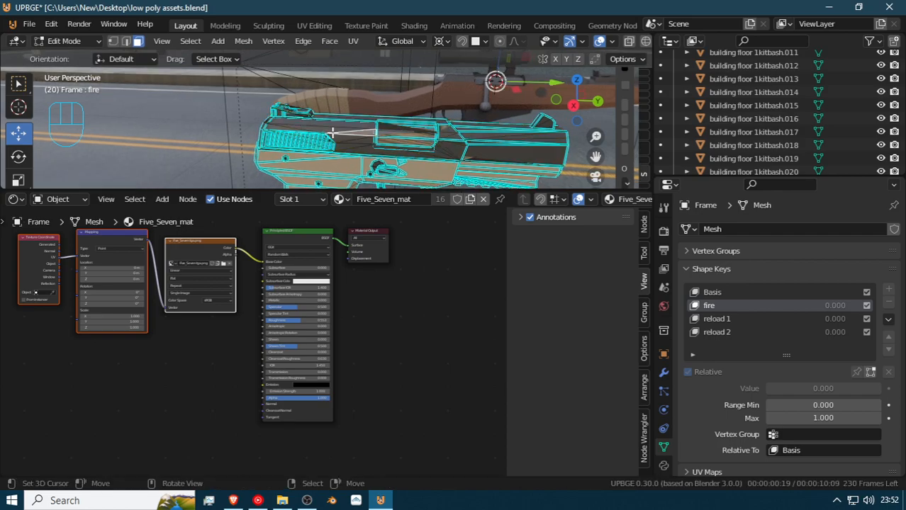
pyautogui.press('c')
pyautogui.moveTo(312, 127); pyautogui.dragTo(261, 120)
pyautogui.rightClick(251, 117)
pyautogui.hotkey('ctrl', 'l')
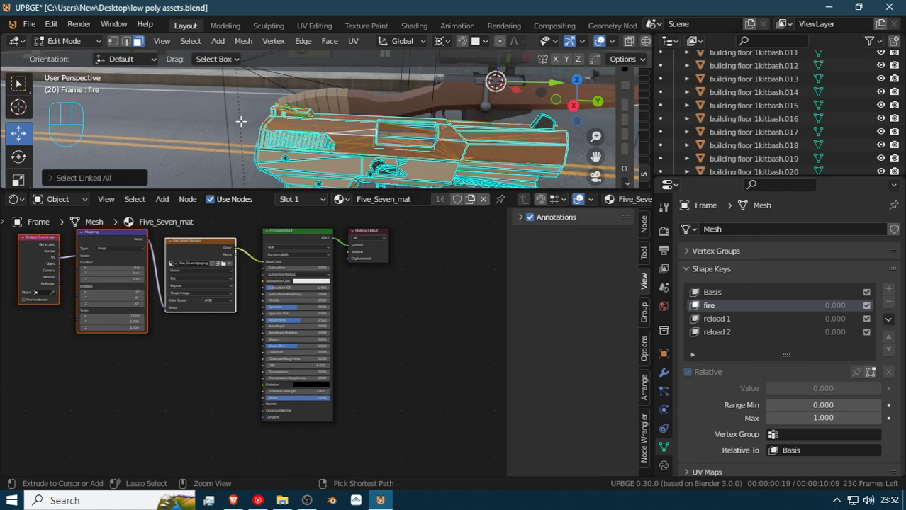
# Check which slide parts are selected by trial-moving them and cancelling the moves
pyautogui.press('g')
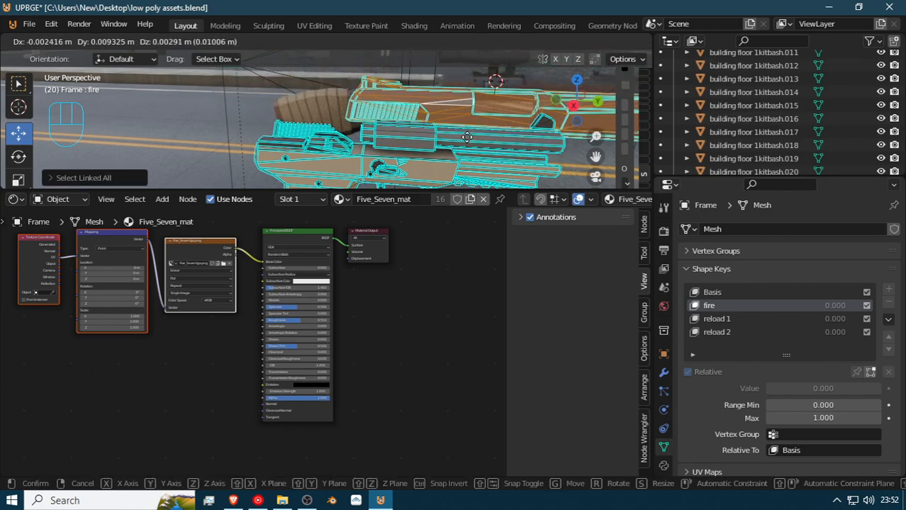
pyautogui.rightClick(309, 140)
pyautogui.press('g')
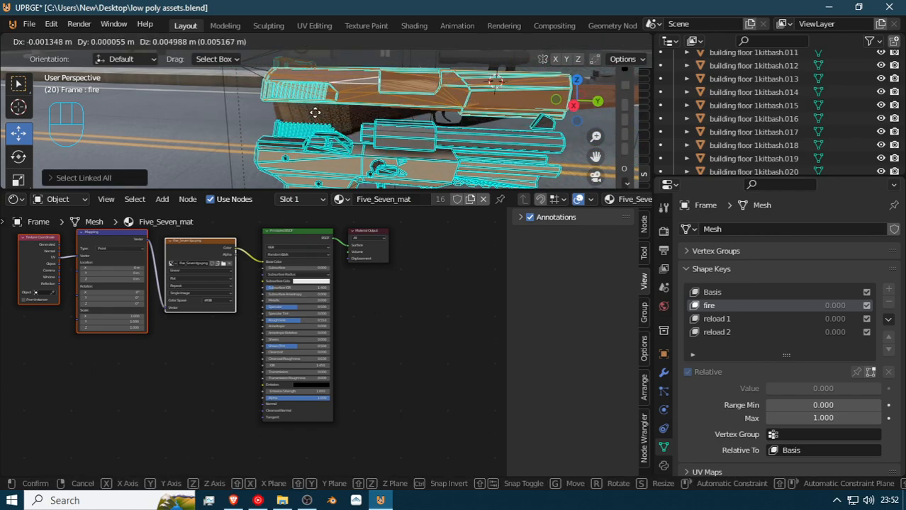
pyautogui.press('Escape')
# Brush-select faces at the pistol's rear sight, extend the selection to linked geometry, and check it with a cancelled trial move
pyautogui.hotkey('shift', '`')
pyautogui.click(326, 121)
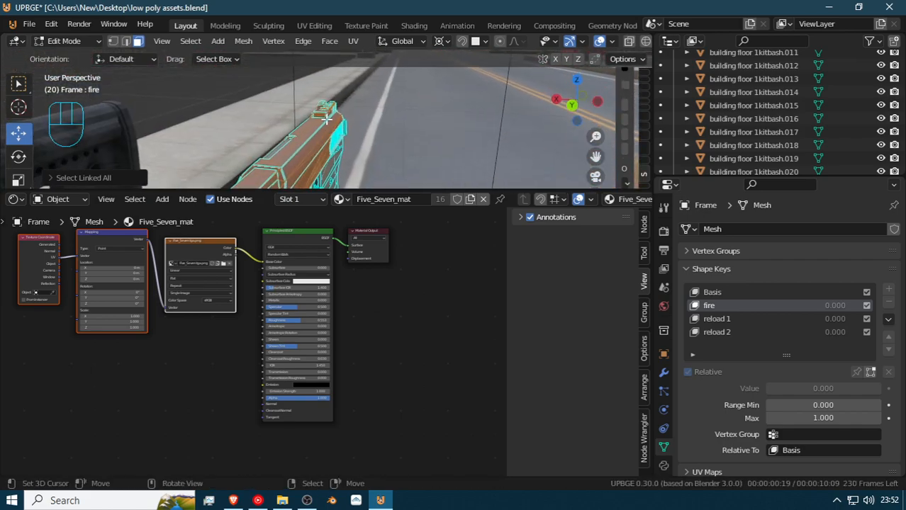
pyautogui.press('c')
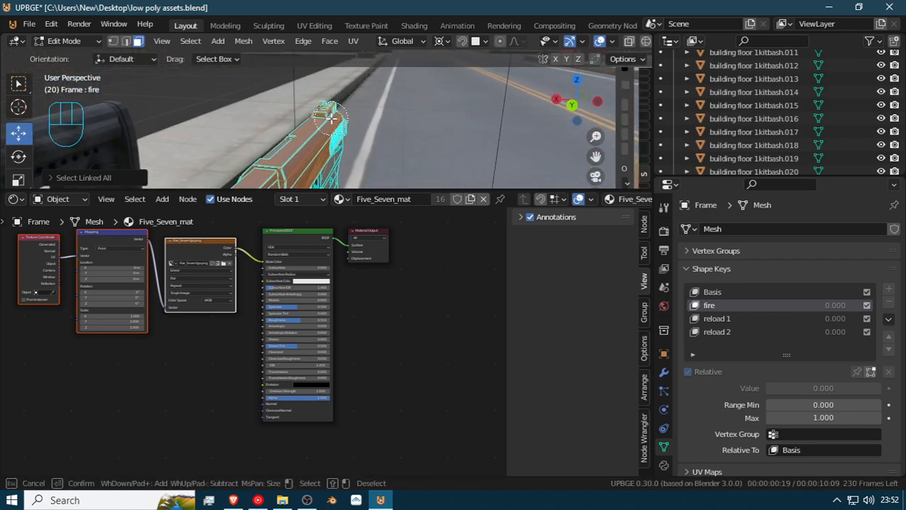
pyautogui.click(331, 119)
pyautogui.rightClick(331, 119)
pyautogui.hotkey('ctrl', 'l')
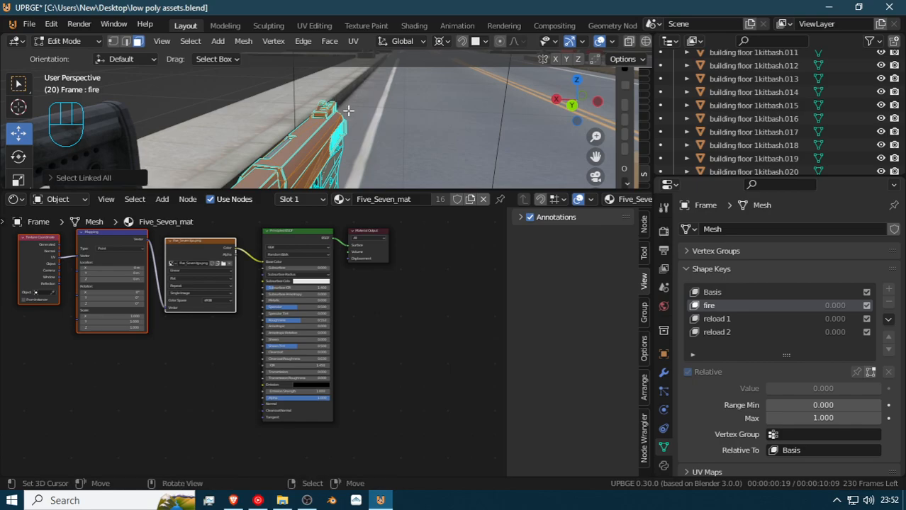
pyautogui.press('g')
pyautogui.rightClick(155, 147)
# Add the front sight at the muzzle end of the slide to the selection
pyautogui.hotkey('shift', '`')
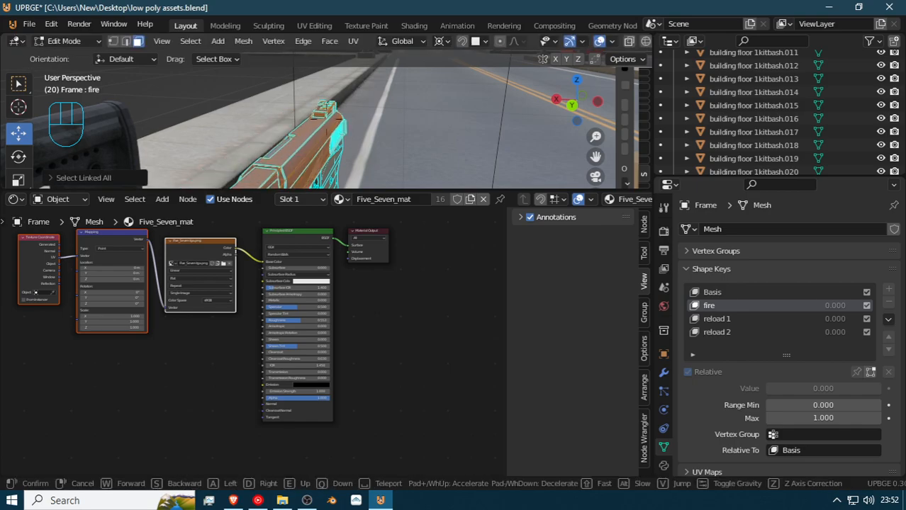
pyautogui.press('w')
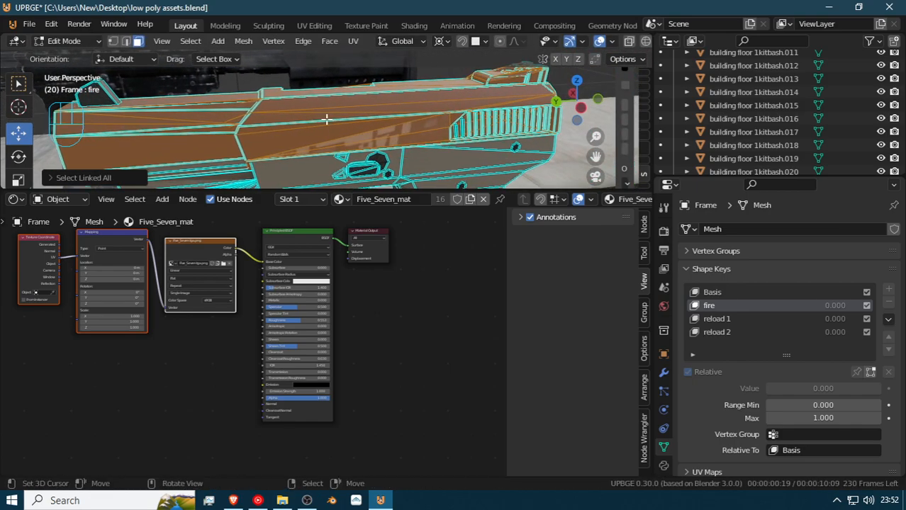
pyautogui.click(99, 90)
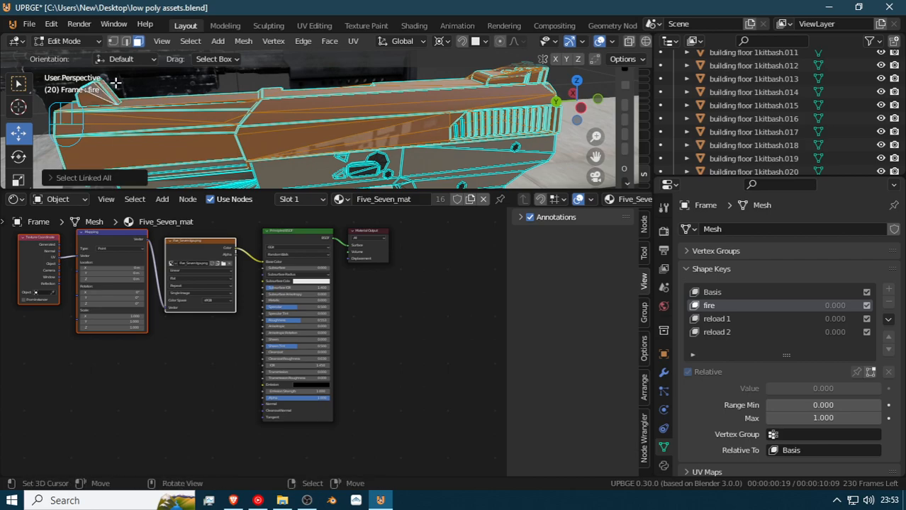
# Check the slide selection for missing parts with trial moves along X, along Y and freely, cancelling each one
pyautogui.press('g')
pyautogui.press('x')
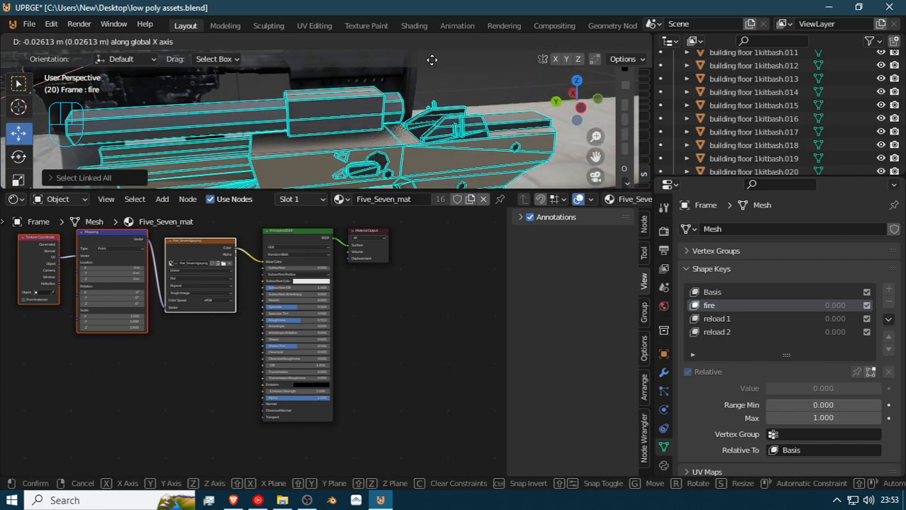
pyautogui.rightClick(343, 86)
pyautogui.hotkey('shift', '`')
pyautogui.press('d')
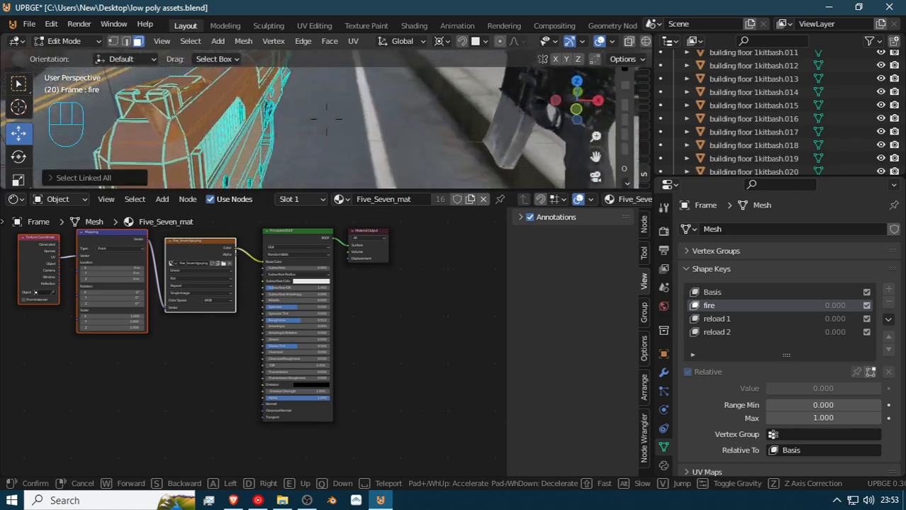
pyautogui.click(338, 119)
pyautogui.press('g')
pyautogui.press('y')
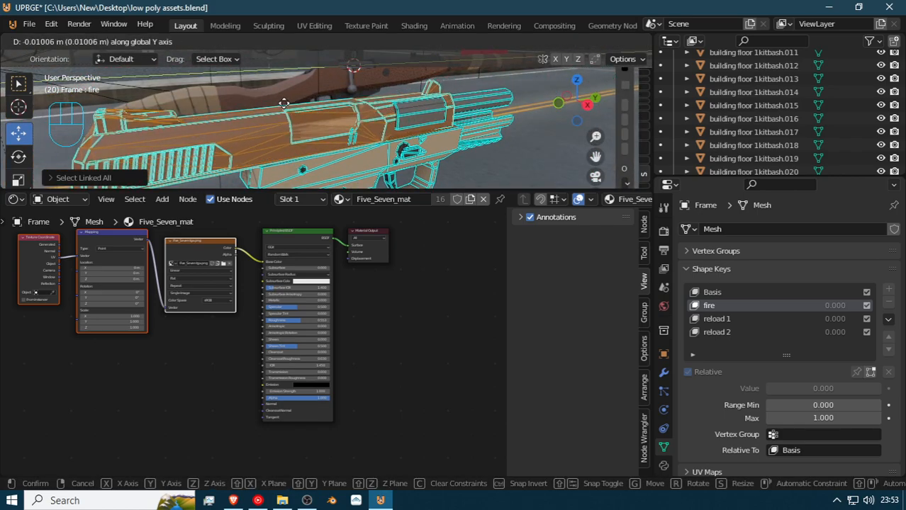
pyautogui.click(316, 86)
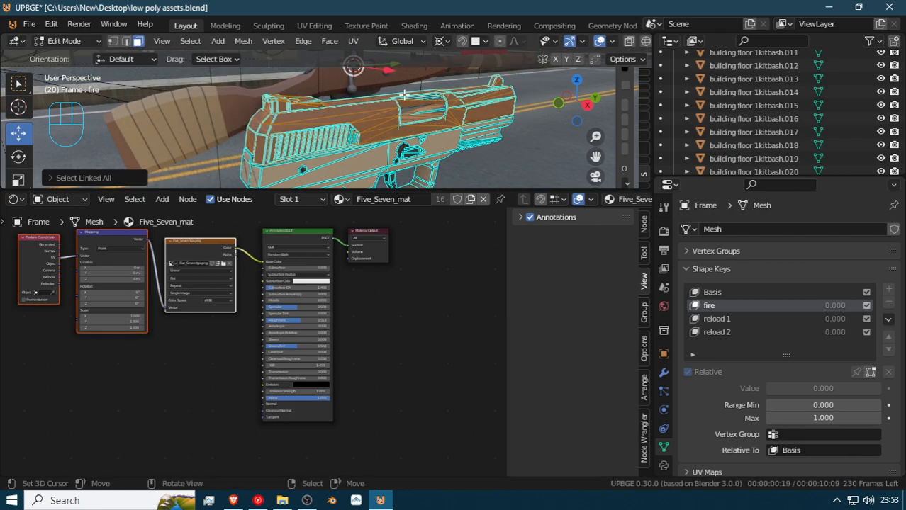
pyautogui.press('g')
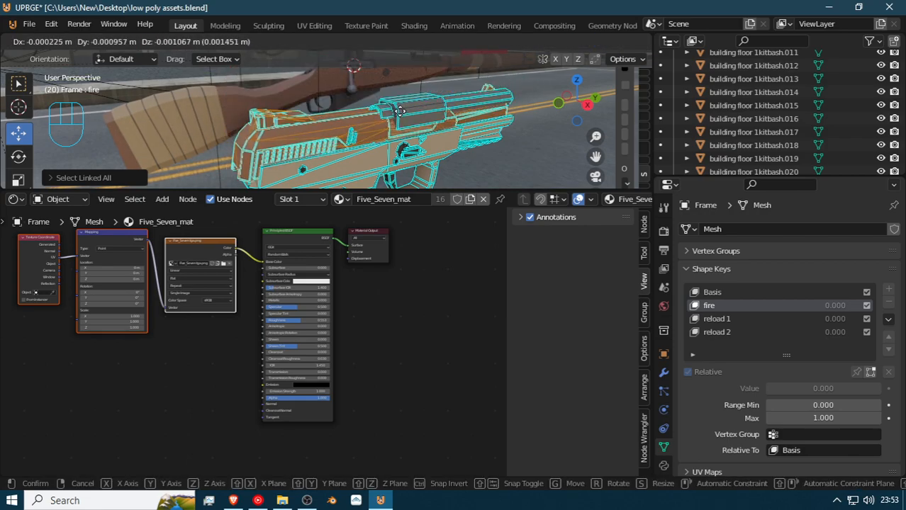
pyautogui.click(394, 115)
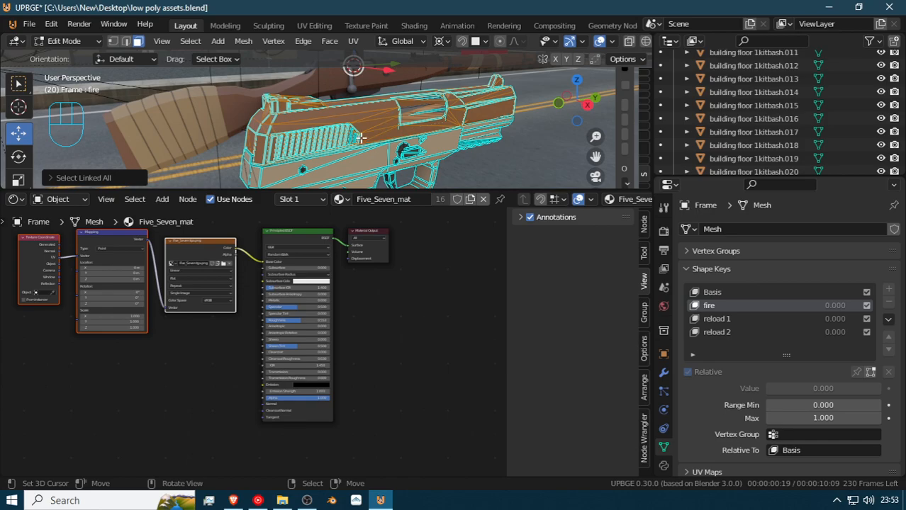
# Brush-select the missed faces at the front end of the slide's grip serrations and extend the selection to linked geometry
pyautogui.hotkey('shift', '`')
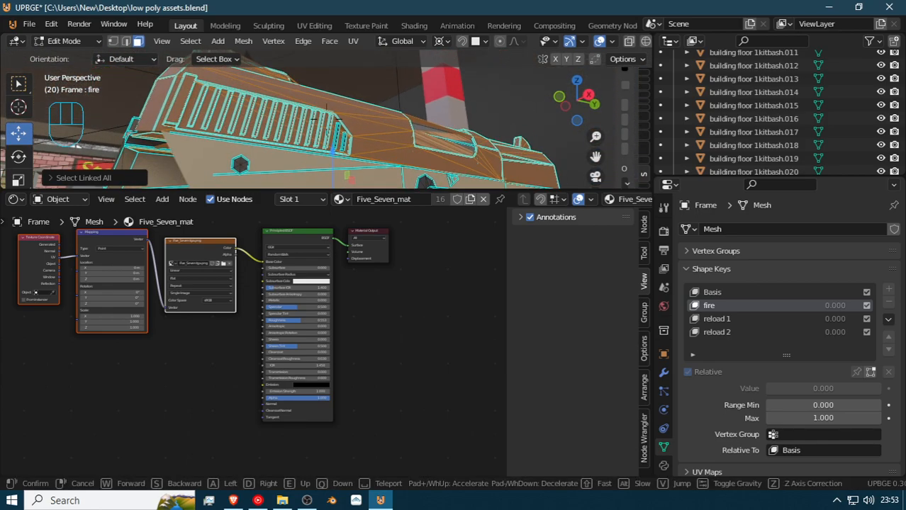
pyautogui.click(338, 126)
pyautogui.press('c')
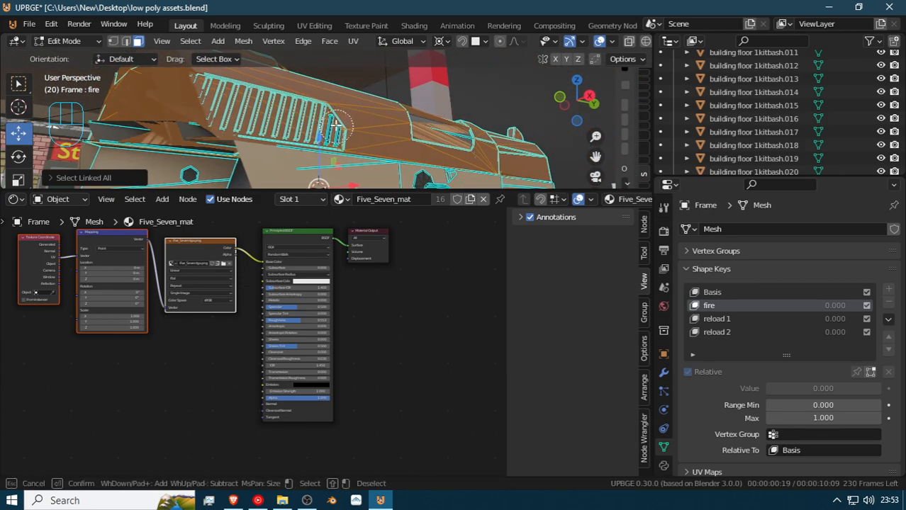
pyautogui.rightClick(328, 119)
pyautogui.hotkey('ctrl', 'l')
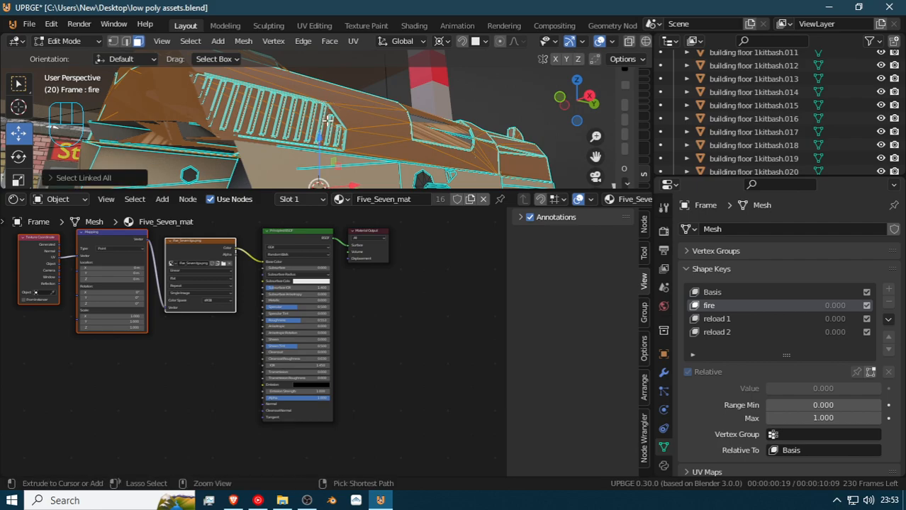
# Try moving the selected slide geometry of the pistol, first freely and then along the global Y axis
pyautogui.hotkey('shift', '`')
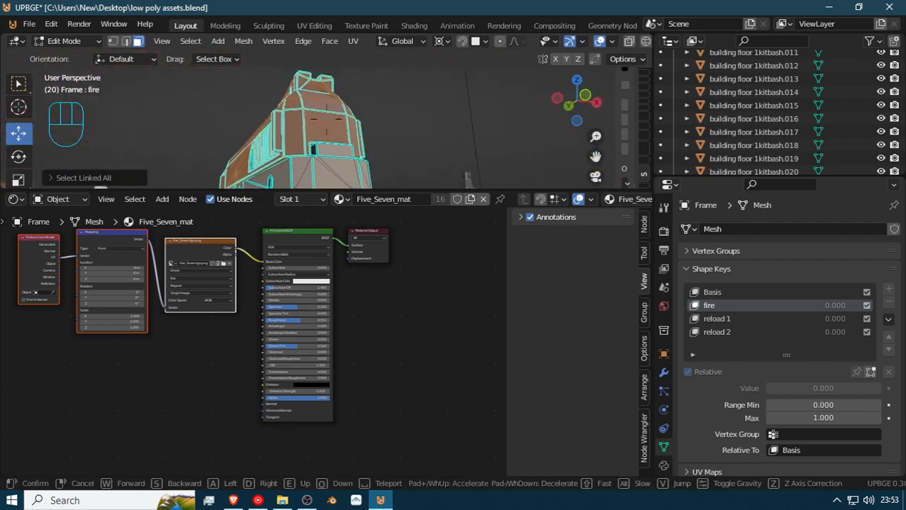
pyautogui.click(326, 121)
pyautogui.press('c')
pyautogui.rightClick(304, 99)
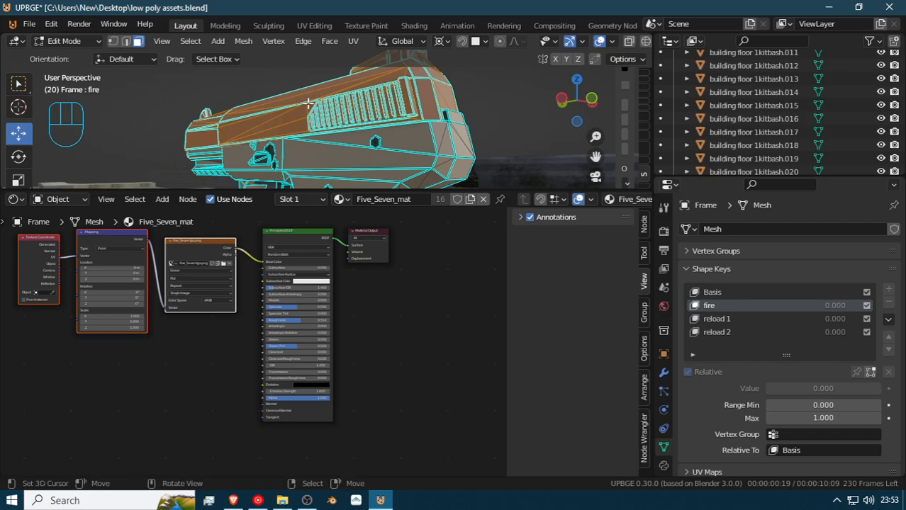
pyautogui.press('g')
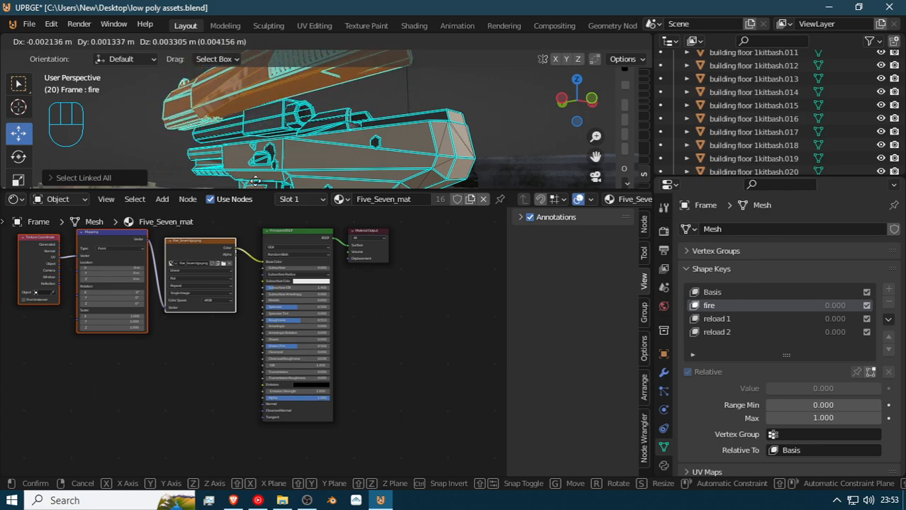
pyautogui.click(218, 144)
pyautogui.hotkey('shift', '`')
pyautogui.press('d')
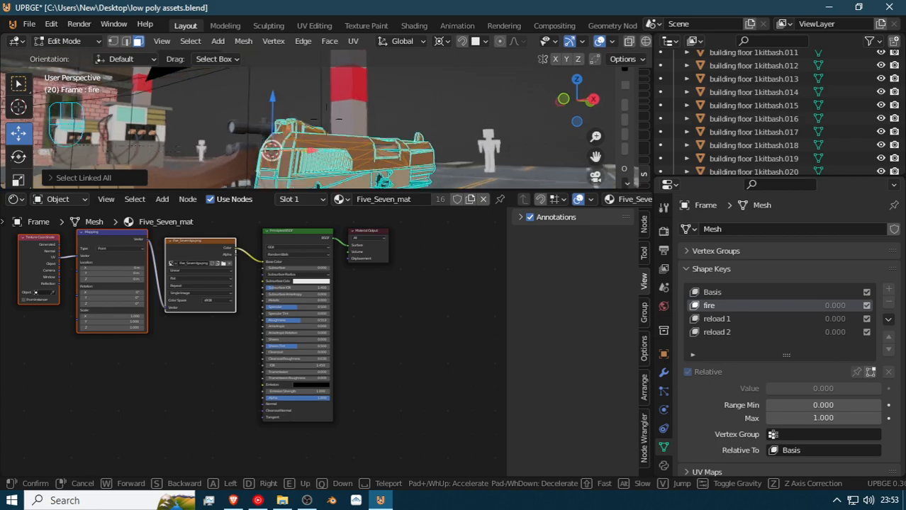
pyautogui.press('w')
pyautogui.click(317, 119)
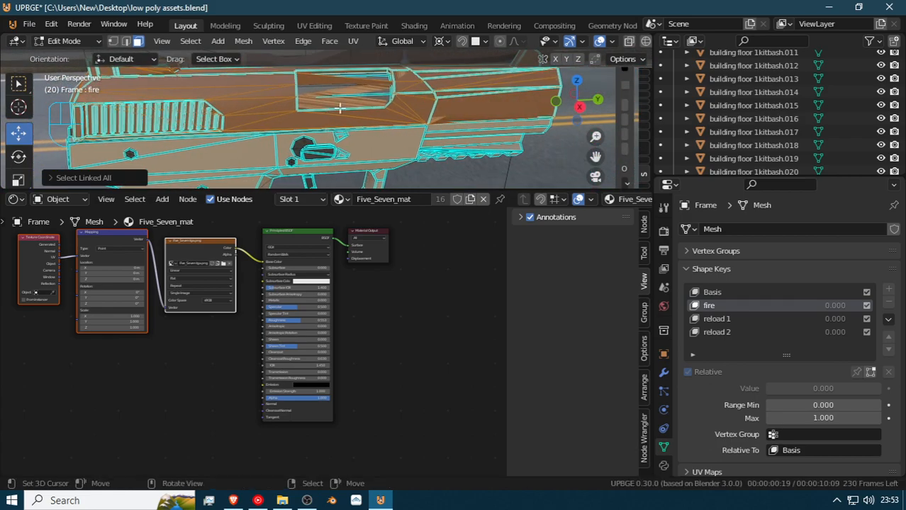
pyautogui.press('g')
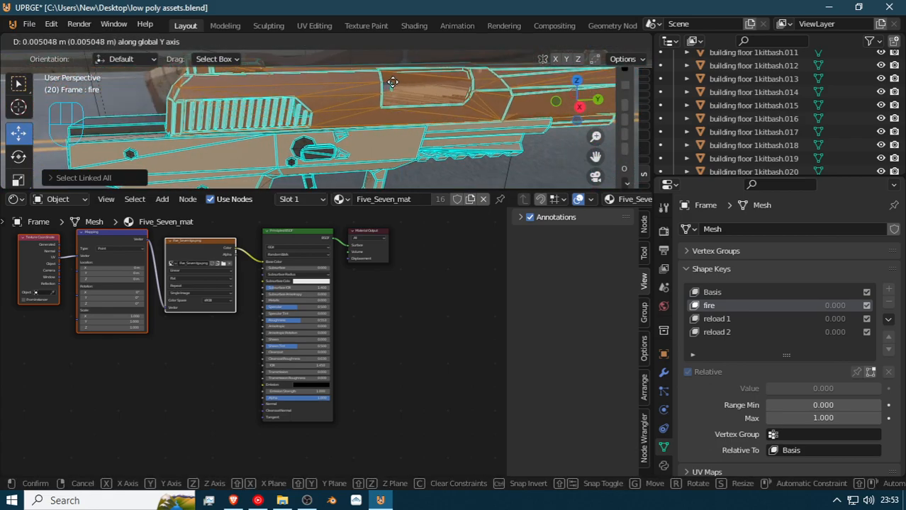
pyautogui.click(372, 81)
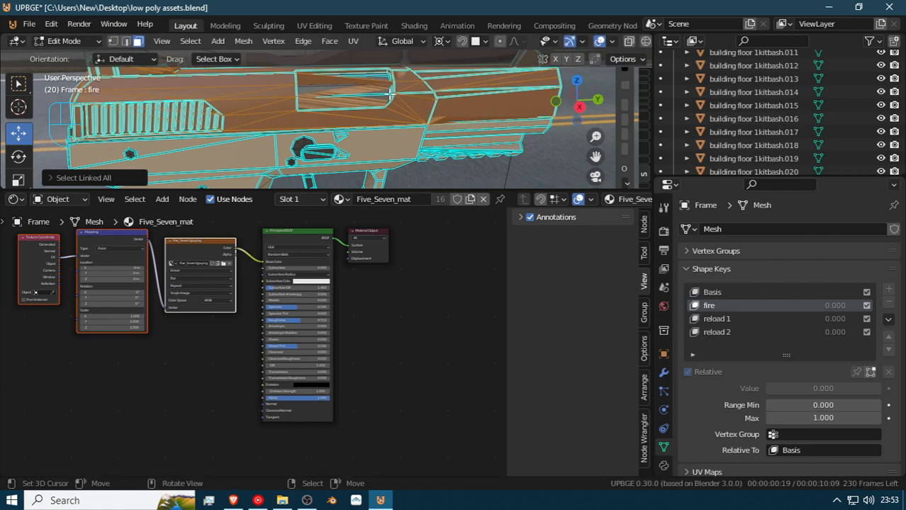
# Select all geometry linked to a face of the pistol slide and make the Basis shape key active
pyautogui.click(353, 80)
pyautogui.moveTo(379, 99); pyautogui.dragTo(323, 119, button='middle')
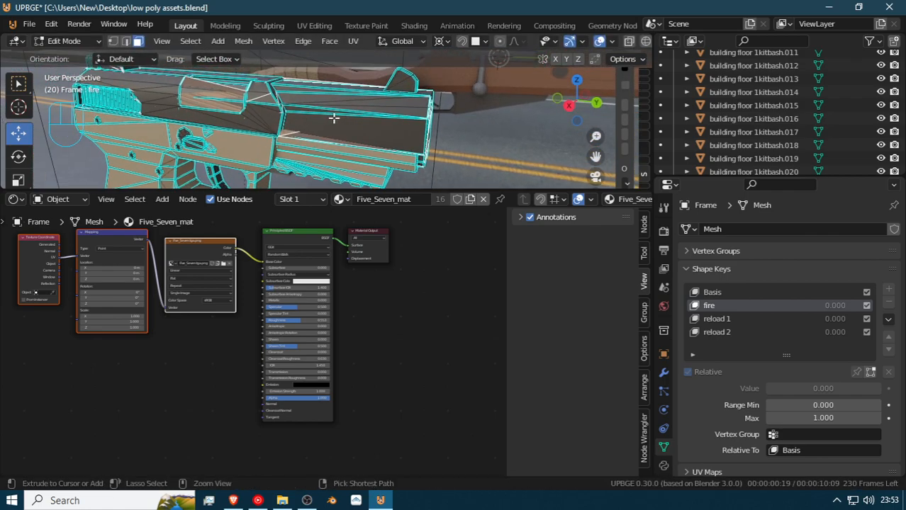
pyautogui.hotkey('ctrl', 'l')
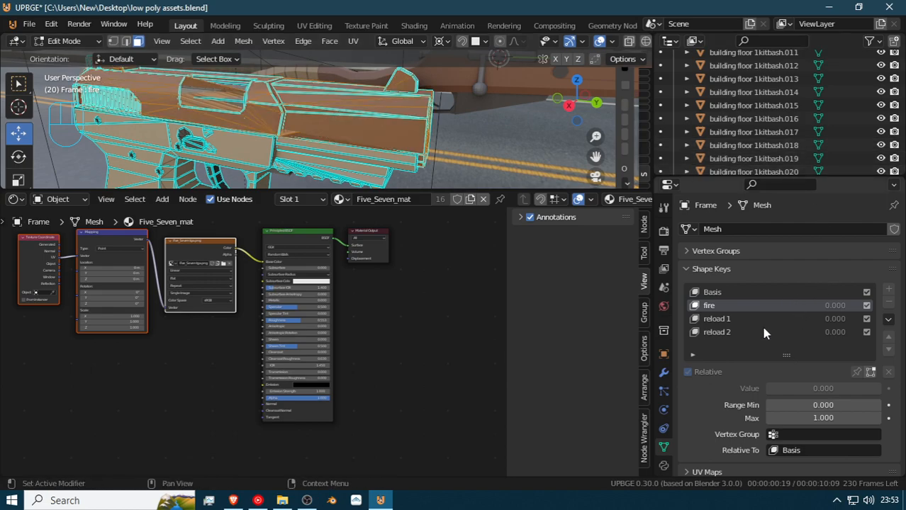
pyautogui.click(716, 292)
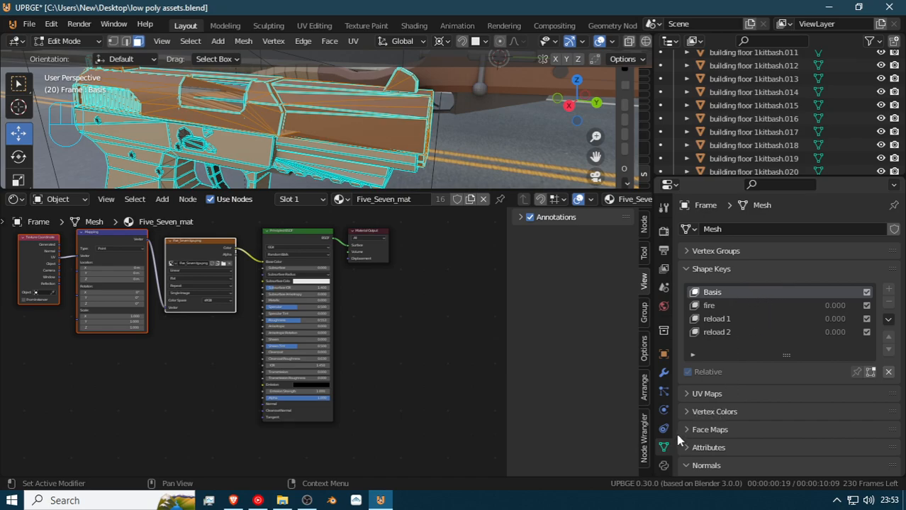
# Add three vertex groups to the Frame mesh
pyautogui.scroll(-8, 707, 443)
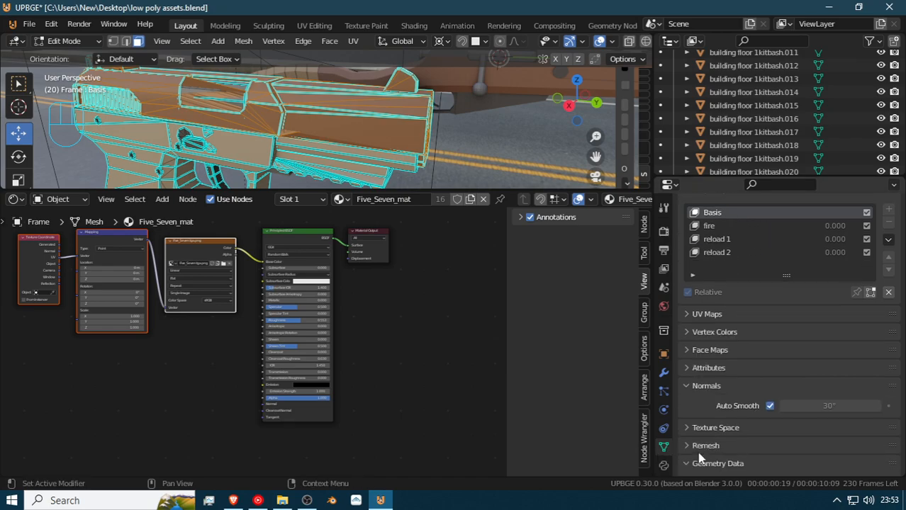
pyautogui.scroll(8, 710, 434)
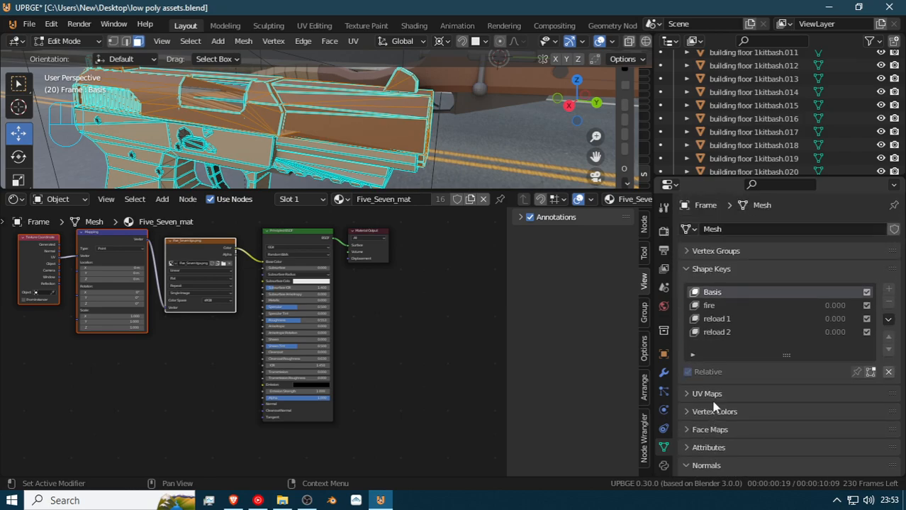
pyautogui.click(689, 251)
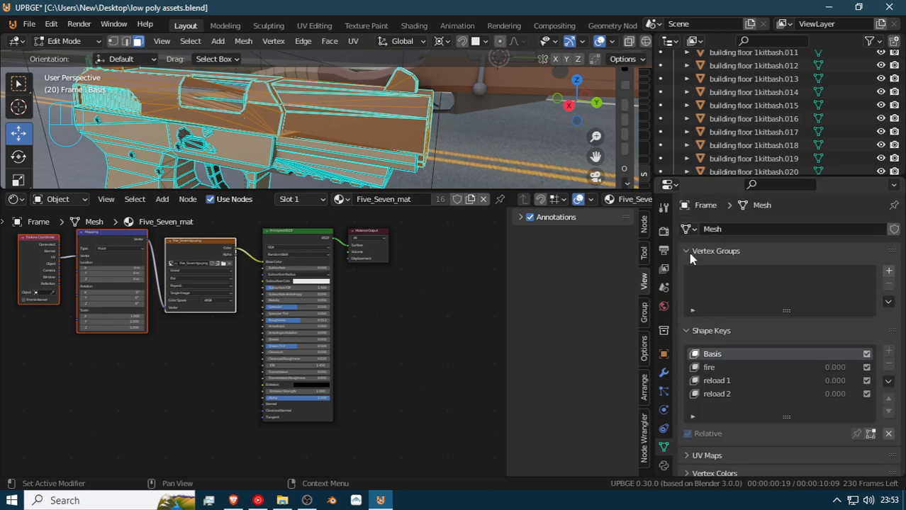
pyautogui.click(888, 271)
pyautogui.click(888, 271)
pyautogui.click(888, 272)
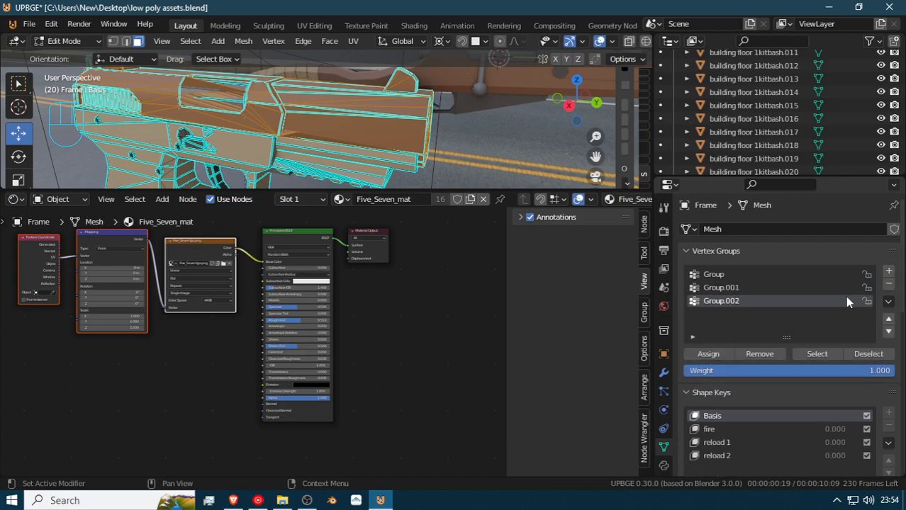
# Rename the three vertex groups, in order, as main, slide and Mag
pyautogui.doubleClick(741, 275)
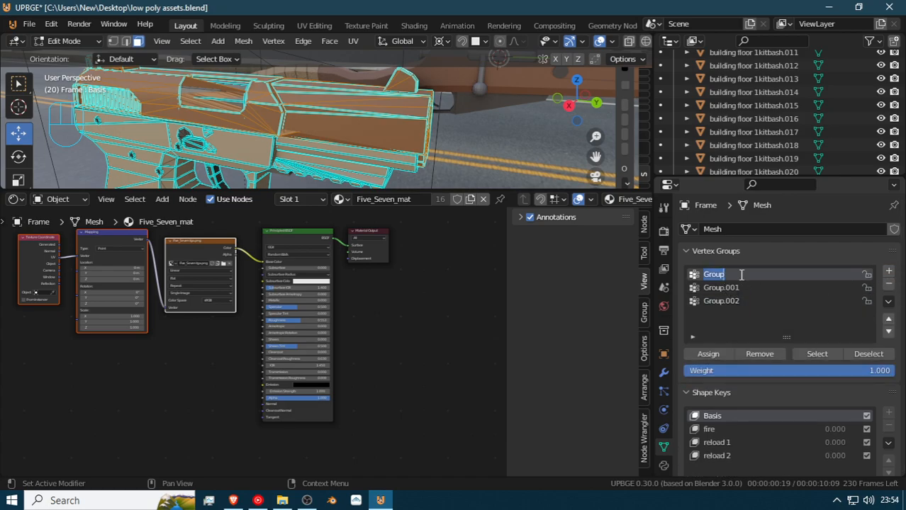
pyautogui.write('main')
pyautogui.doubleClick(737, 288)
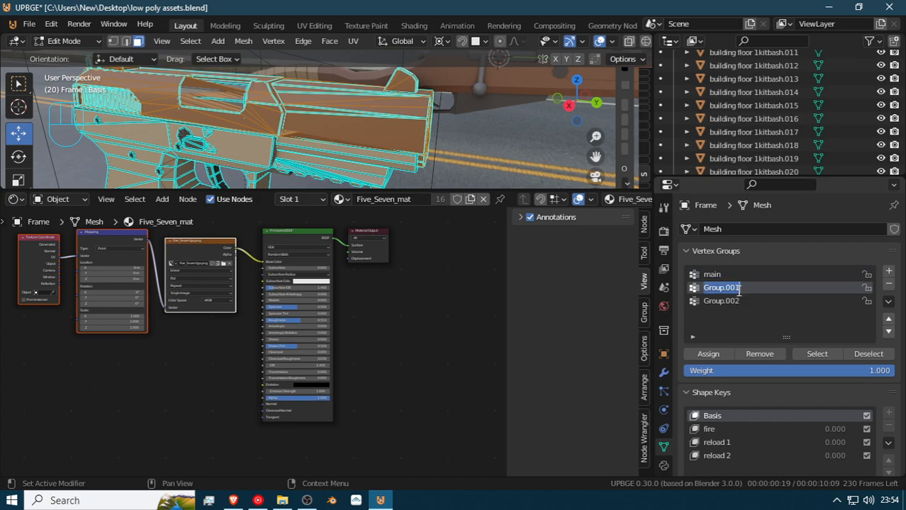
pyautogui.write('slide')
pyautogui.doubleClick(739, 296)
pyautogui.write('M')
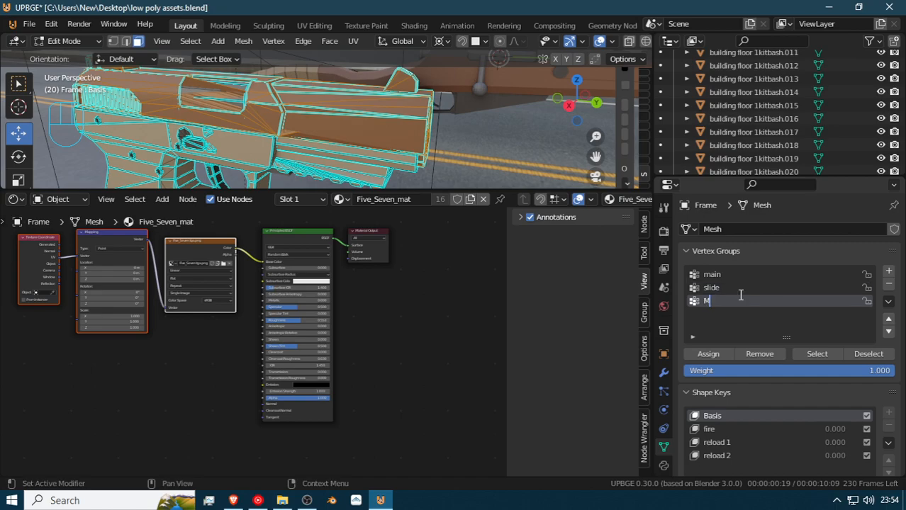
pyautogui.write('ag')
pyautogui.press('Return')
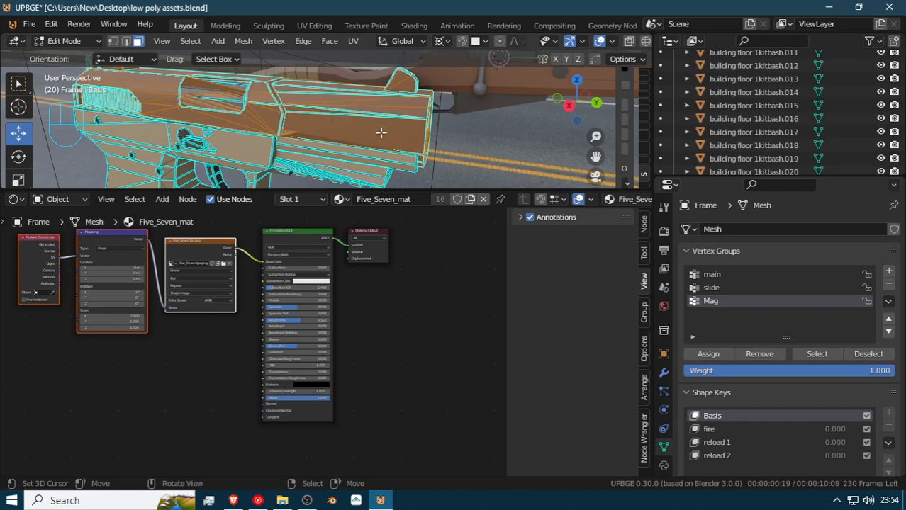
# Clear the selection, select the linked slide geometry again and assign it to the slide vertex group
pyautogui.hotkey('alt', 'a')
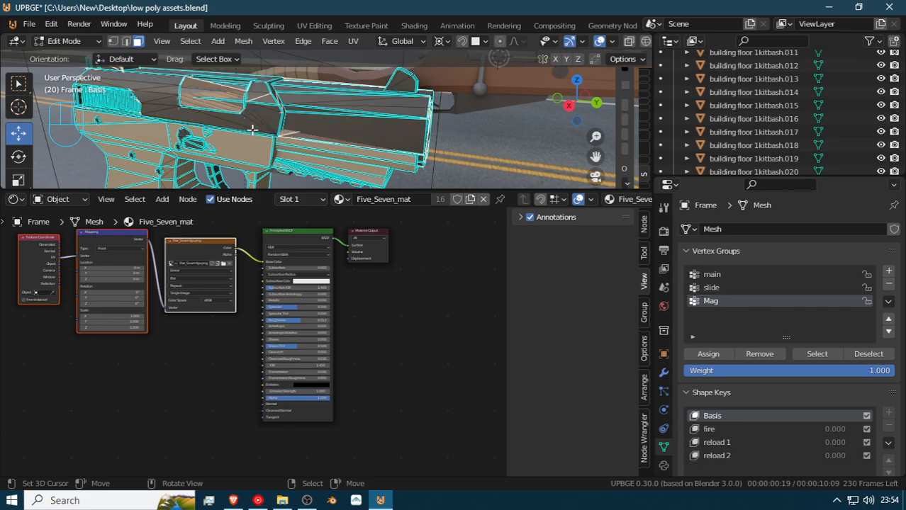
pyautogui.press('x')
pyautogui.click(189, 98)
pyautogui.hotkey('ctrl', 'l')
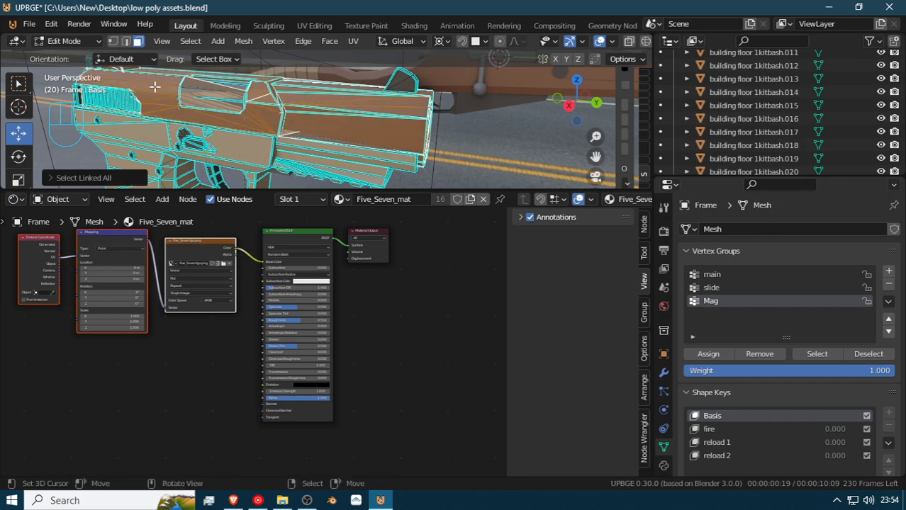
pyautogui.click(714, 287)
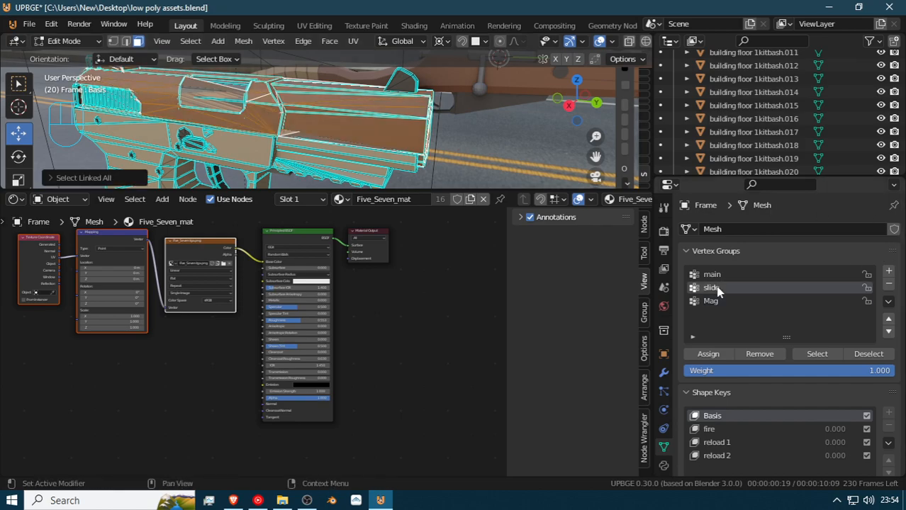
pyautogui.click(709, 354)
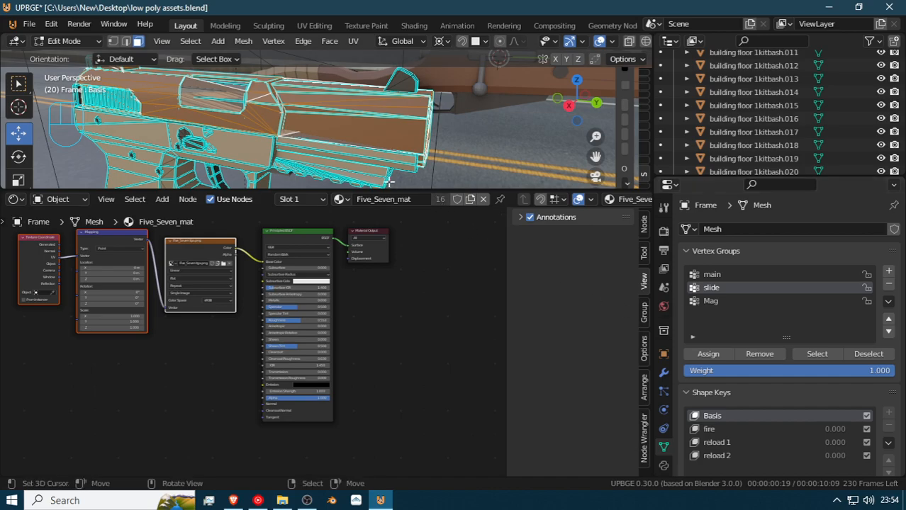
# Select the geometry linked to the grip and frame of the pistol
pyautogui.moveTo(279, 154); pyautogui.dragTo(326, 147, button='middle')
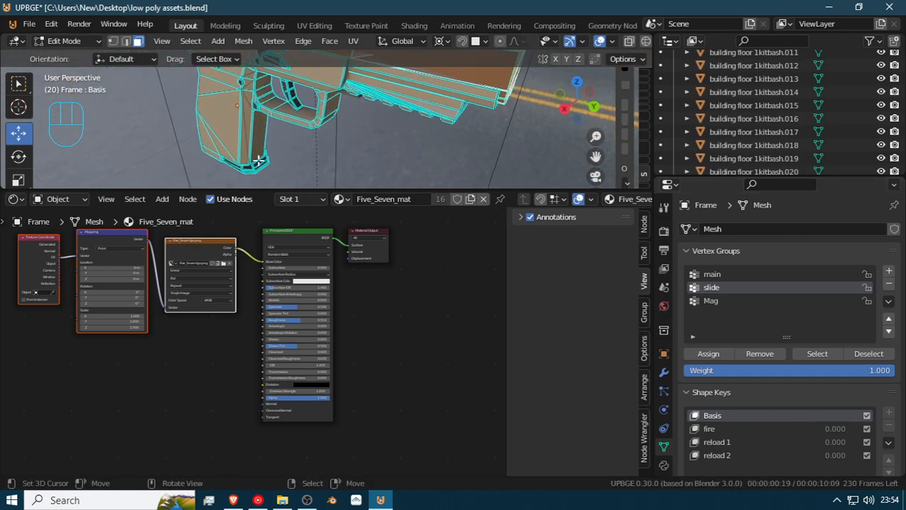
pyautogui.click(230, 126)
pyautogui.hotkey('ctrl', 'l')
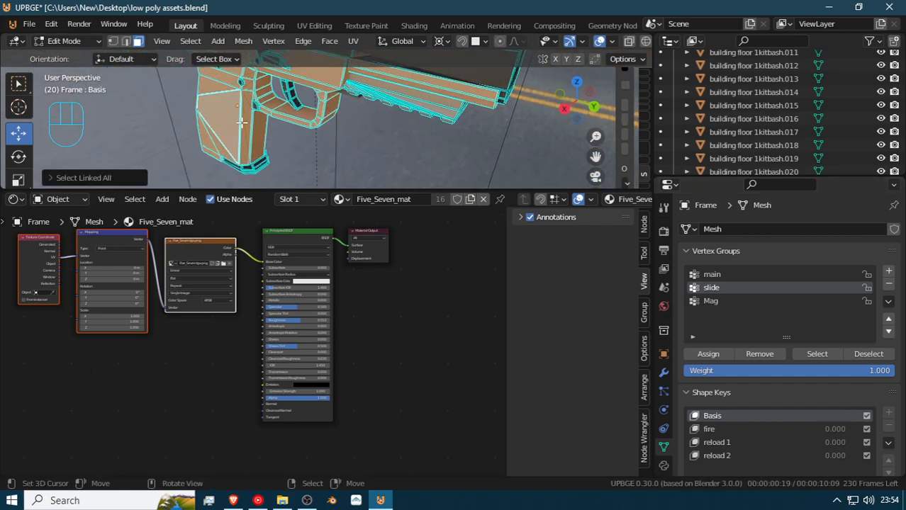
pyautogui.moveTo(294, 98); pyautogui.dragTo(334, 117, button='middle')
pyautogui.press('l')
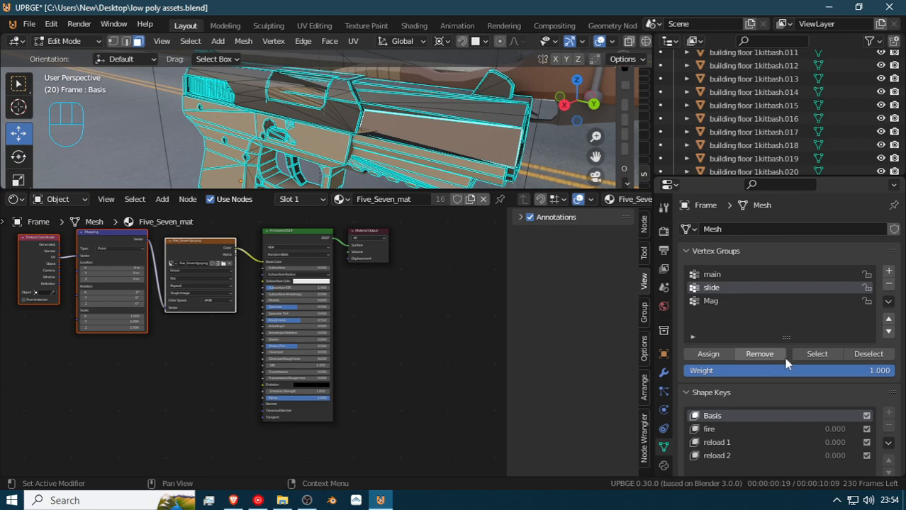
# Select and hide the slide vertex group's geometry, and select the linked barrel geometry underneath
pyautogui.click(817, 355)
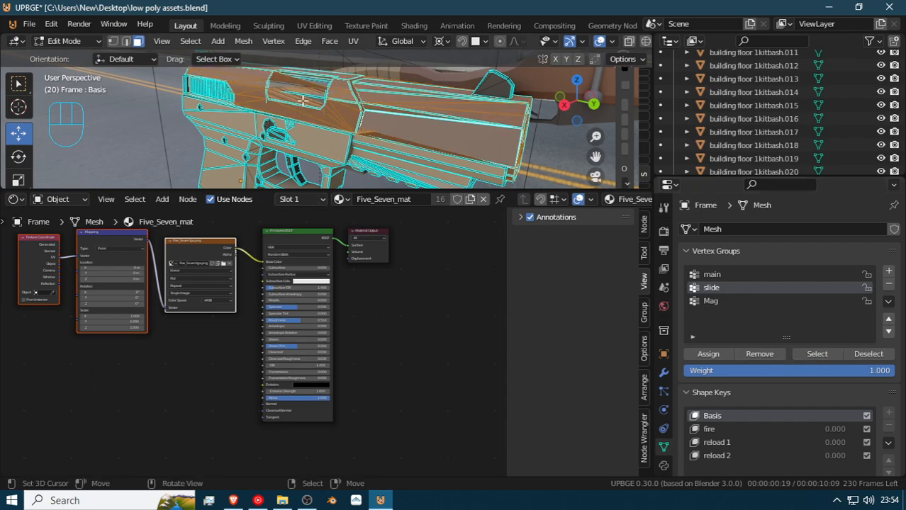
pyautogui.press('h')
pyautogui.click(384, 107)
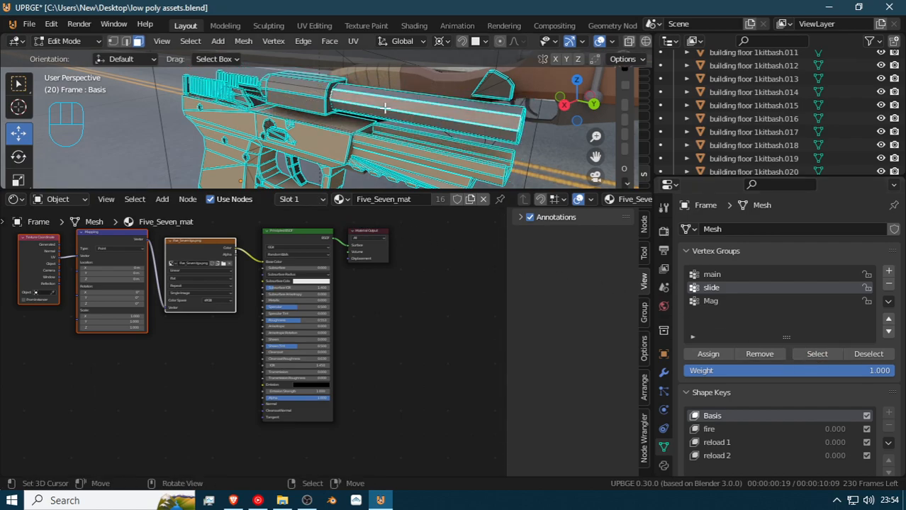
pyautogui.press('l')
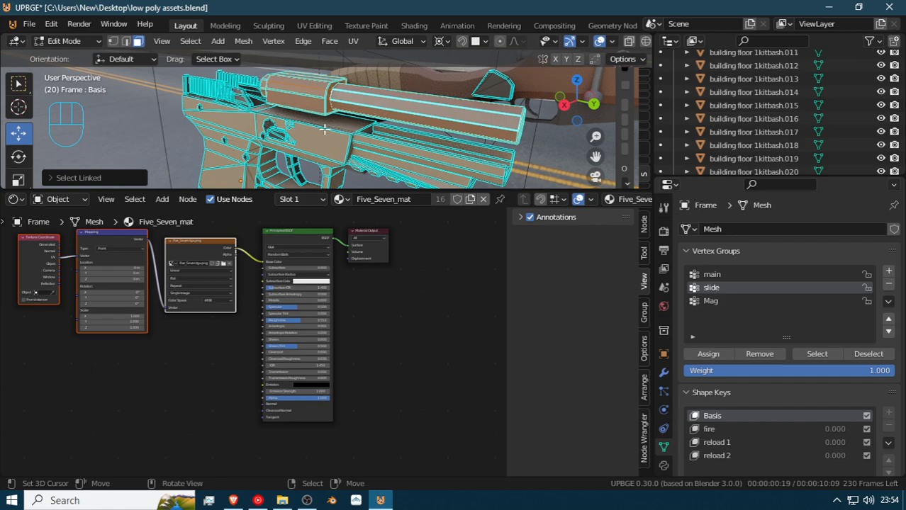
# Try moving the selected barrel geometry away from the pistol frame
pyautogui.hotkey('shift', '`')
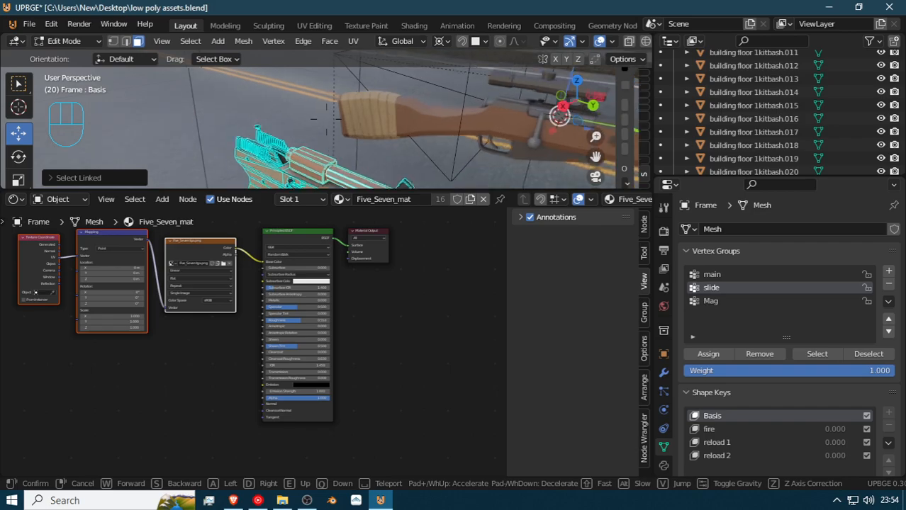
pyautogui.press('w')
pyautogui.press('a')
pyautogui.click(326, 119)
pyautogui.press('g')
pyautogui.rightClick(282, 139)
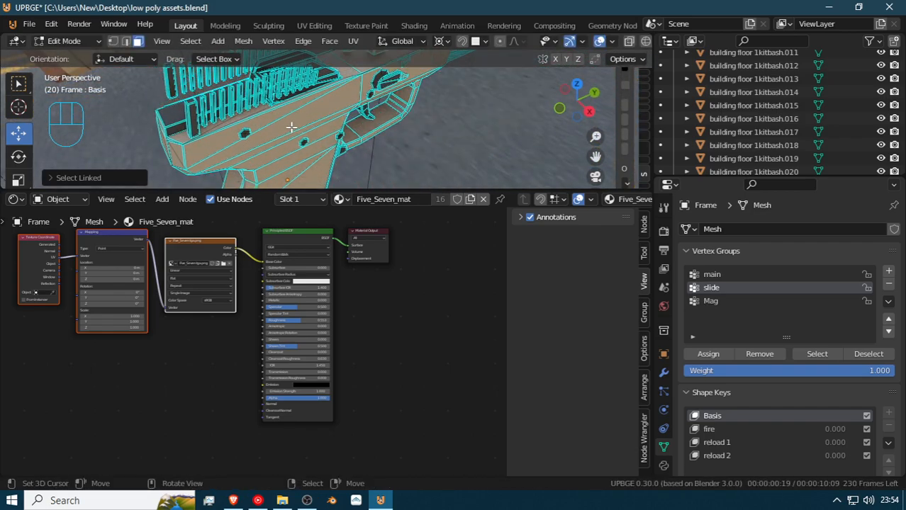
# Extend the barrel selection with all geometry linked to the pistol frame
pyautogui.keyDown('shift'); pyautogui.rightClick(292, 128); pyautogui.keyUp('shift')
pyautogui.hotkey('ctrl', 'l')
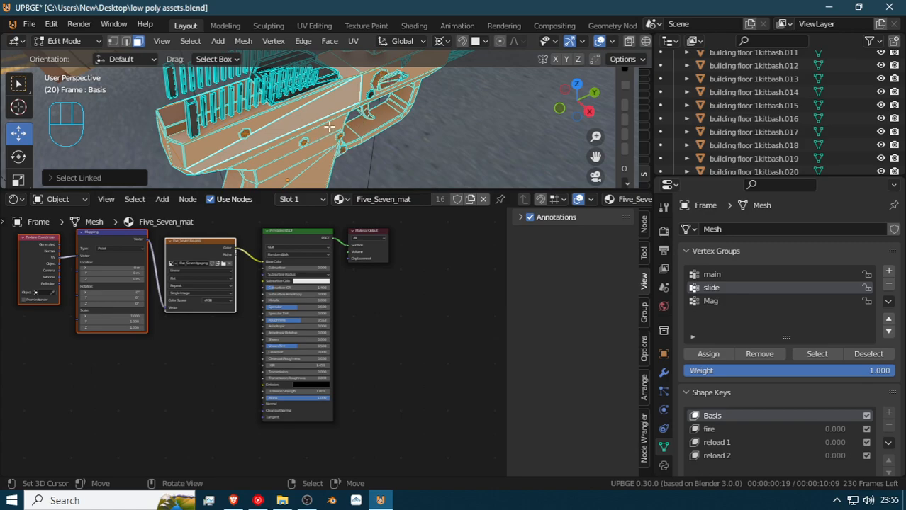
pyautogui.keyDown('shift'); pyautogui.moveTo(329, 127); pyautogui.dragTo(234, 164, button='middle'); pyautogui.keyUp('shift')
pyautogui.moveTo(311, 160); pyautogui.dragTo(316, 150, button='middle')
pyautogui.press('g')
pyautogui.rightClick(321, 153)
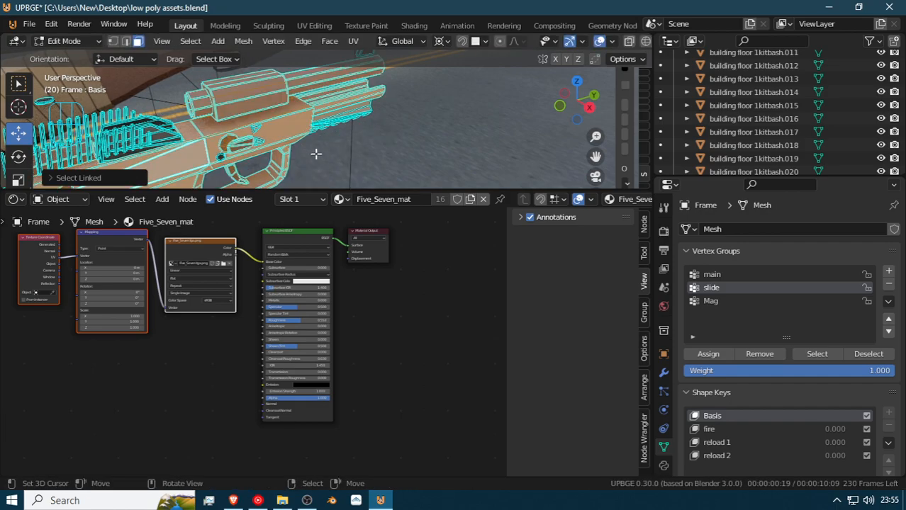
# Undo the last selection changes, reselect the linked barrel and frame geometry, and try moving it
pyautogui.hotkey('ctrl', 'l')
pyautogui.click(223, 158)
pyautogui.hotkey('ctrl', 'z')
pyautogui.hotkey('ctrl', 'z')
pyautogui.hotkey('ctrl', 'l')
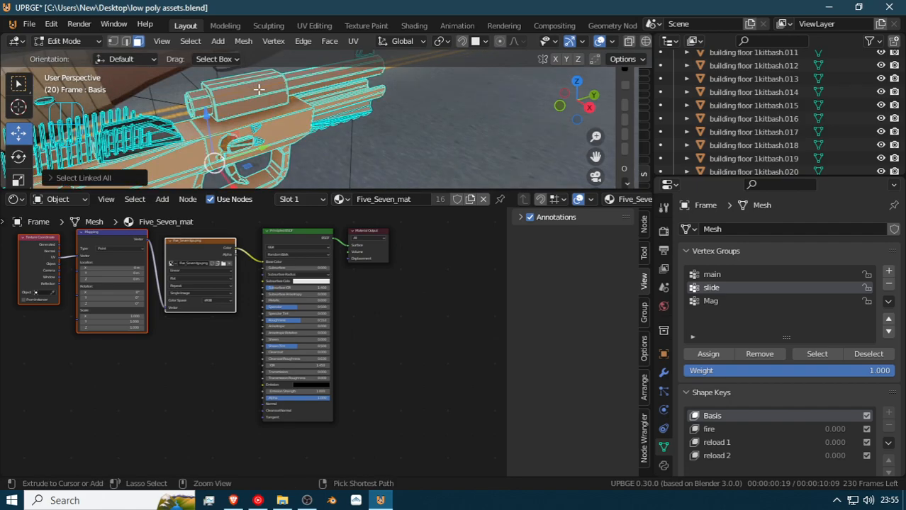
pyautogui.press('g')
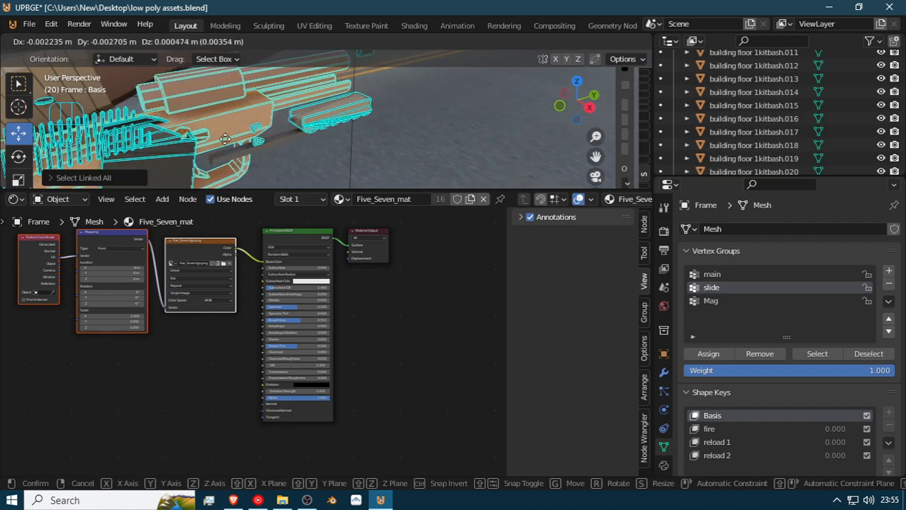
pyautogui.press('Escape')
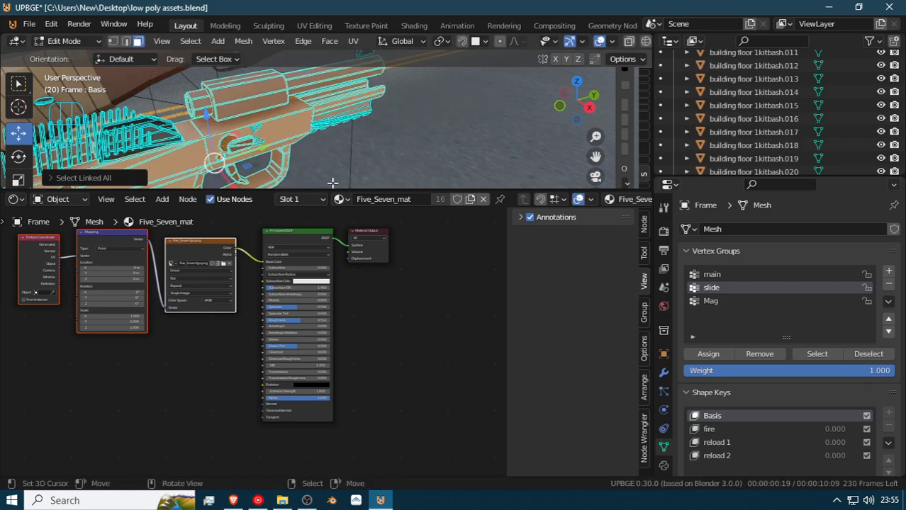
# Add faces from the pistol frame's other side to the selection and extend it to all linked geometry
pyautogui.keyDown('shift'); pyautogui.rightClick(258, 143); pyautogui.keyUp('shift')
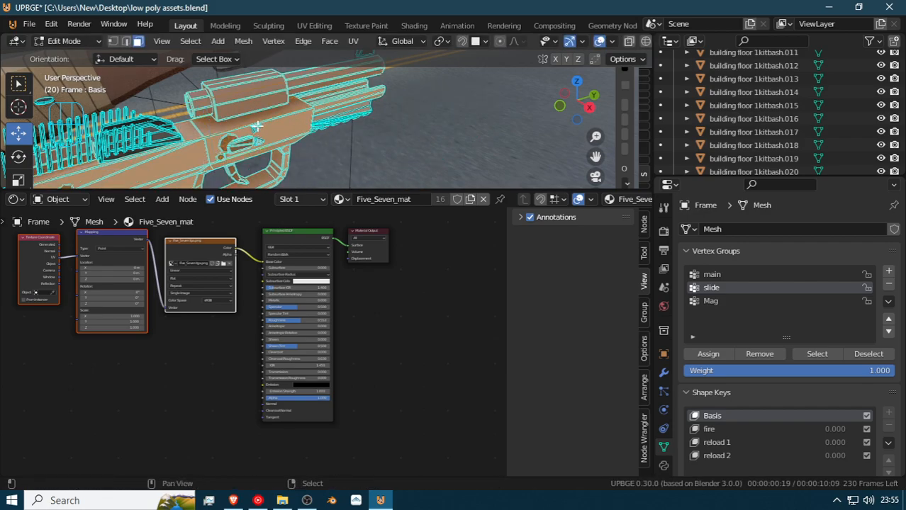
pyautogui.hotkey('shift', '`')
pyautogui.press('w')
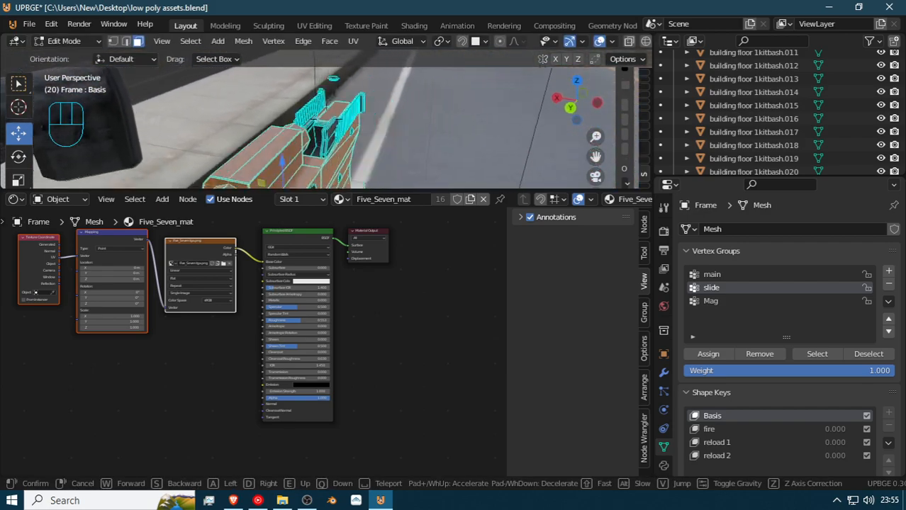
pyautogui.press('s')
pyautogui.click(337, 120)
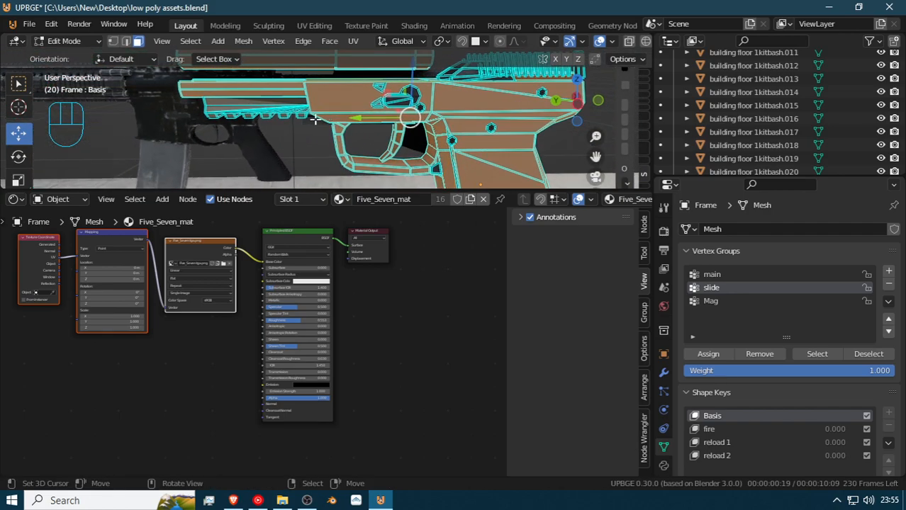
pyautogui.hotkey('ctrl', 'l')
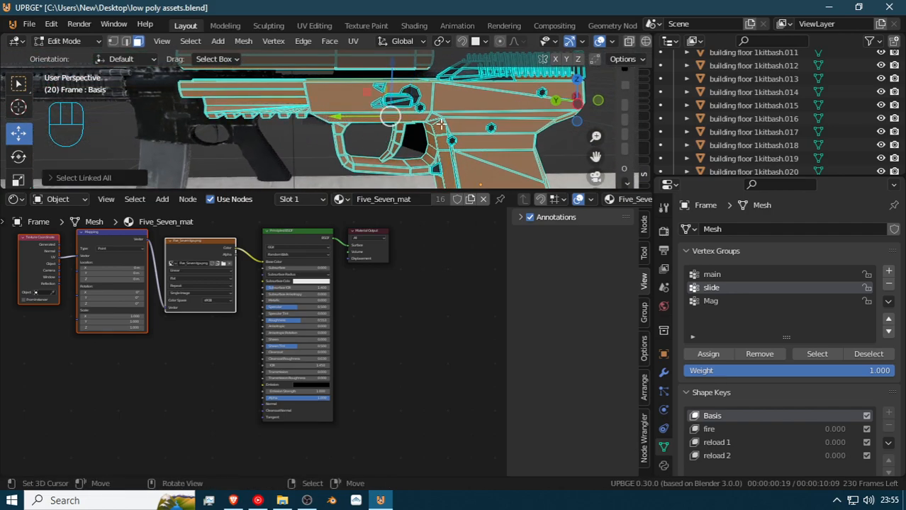
# Add the remaining grip and frame detail faces with Circle Select and extend the selection to their linked geometry
pyautogui.keyDown('shift'); pyautogui.click(459, 140); pyautogui.keyUp('shift')
pyautogui.press('c')
pyautogui.click(485, 129)
pyautogui.moveTo(429, 119); pyautogui.dragTo(390, 104)
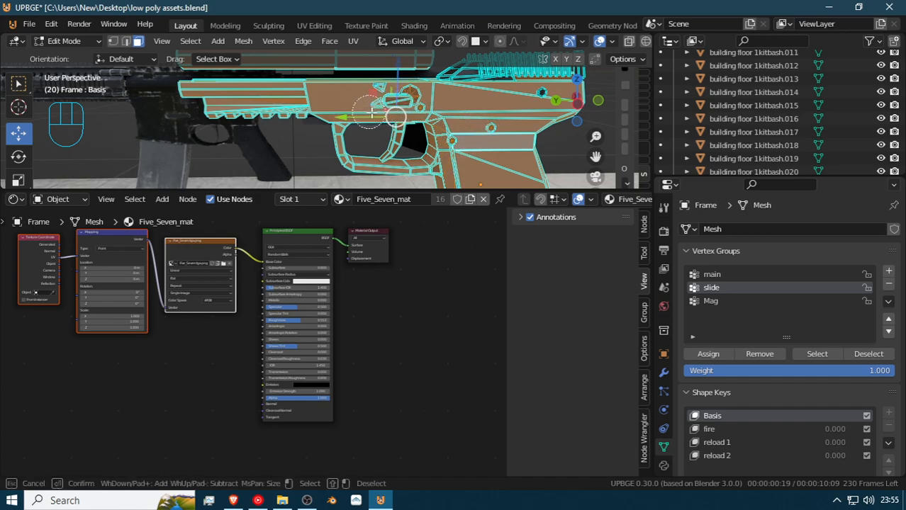
pyautogui.press('Escape')
pyautogui.hotkey('ctrl', 'l')
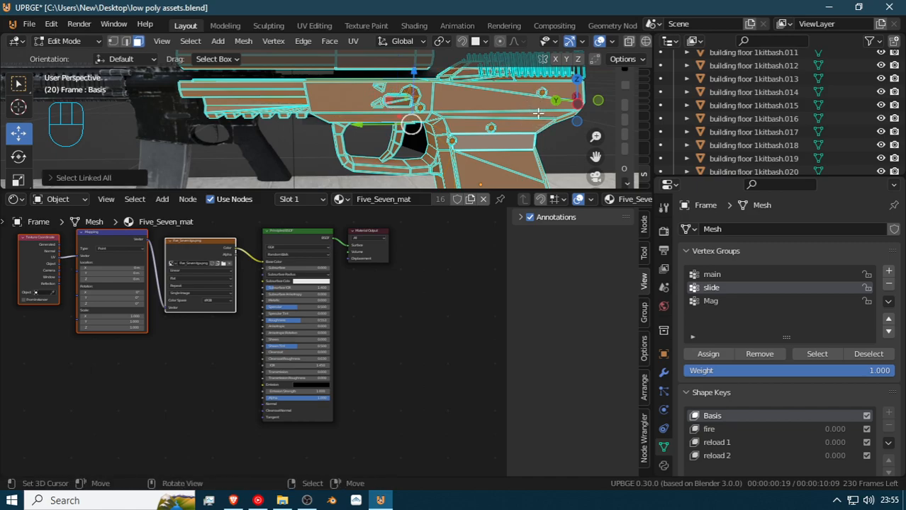
# Try moving the selected frame geometry, and assign the selection to the main vertex group
pyautogui.press('g')
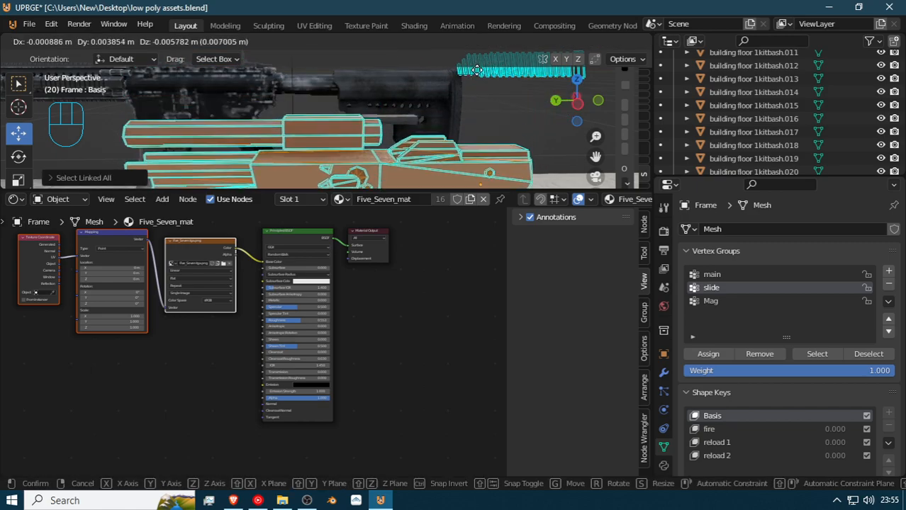
pyautogui.rightClick(461, 147)
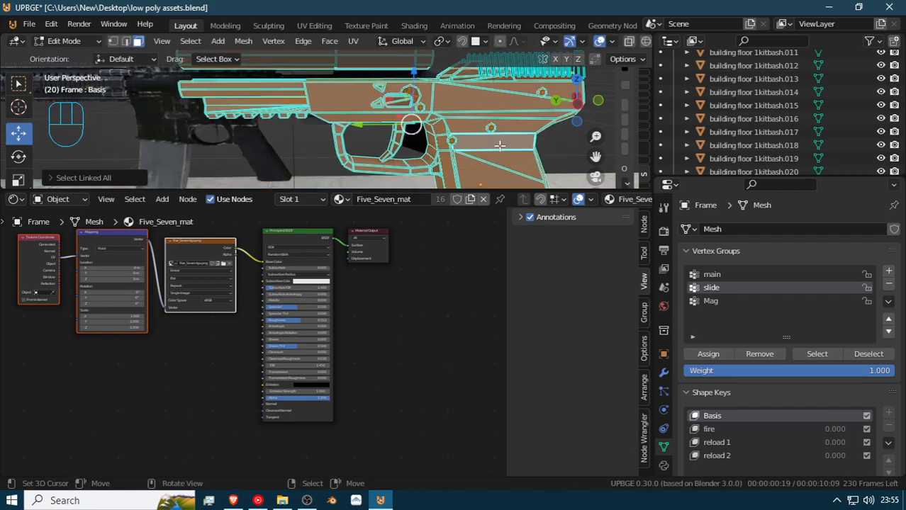
pyautogui.click(710, 275)
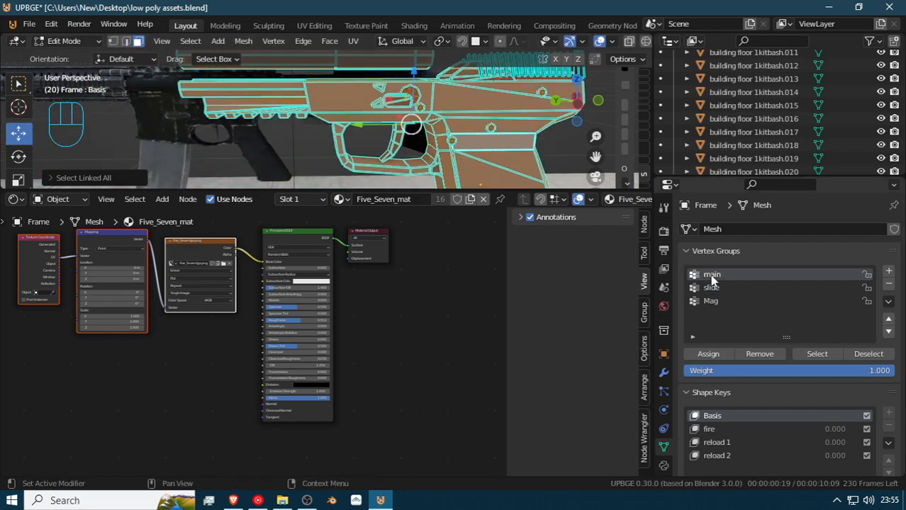
pyautogui.click(723, 357)
# Select the linked magazine geometry from the base of the grip and assign it to the Mag vertex group
pyautogui.hotkey('shift', '`')
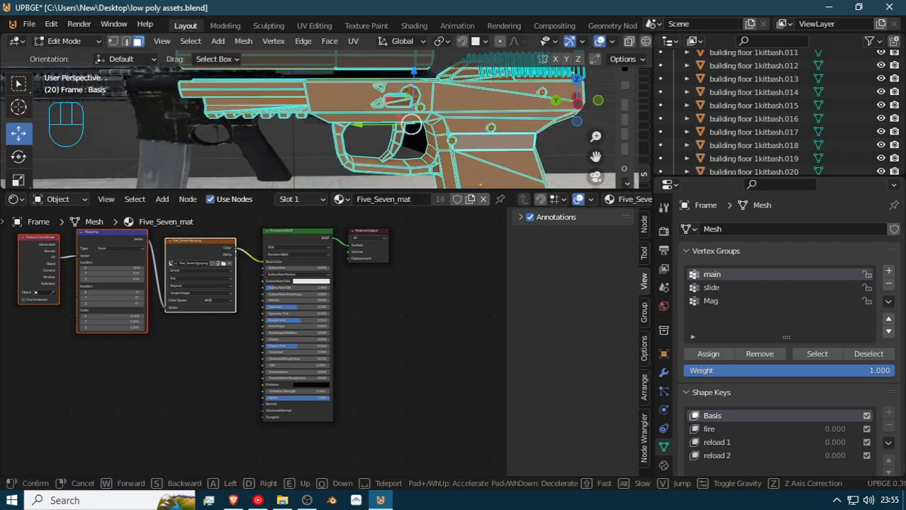
pyautogui.click(326, 118)
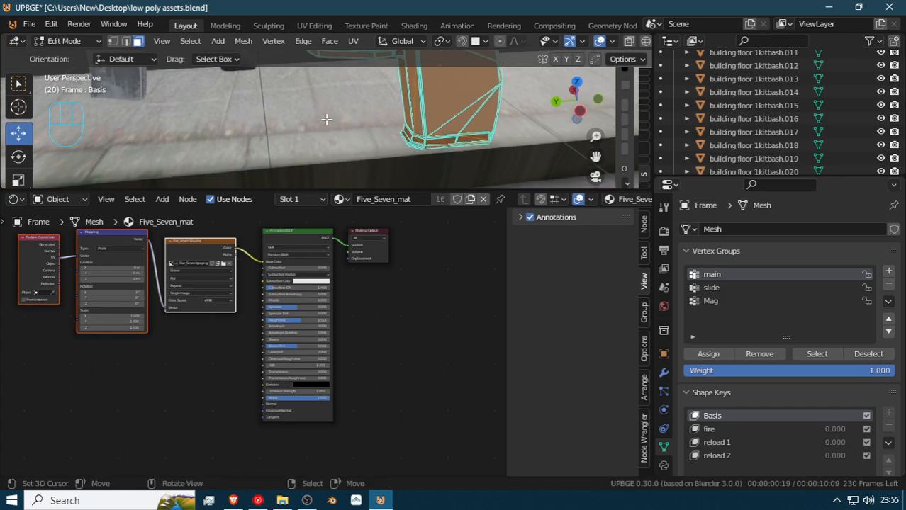
pyautogui.rightClick(473, 140)
pyautogui.hotkey('ctrl', 'l')
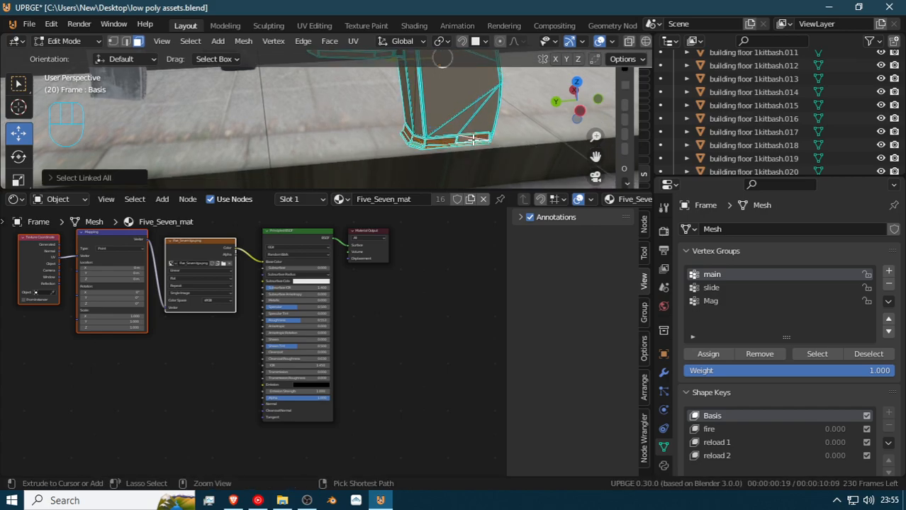
pyautogui.press('g')
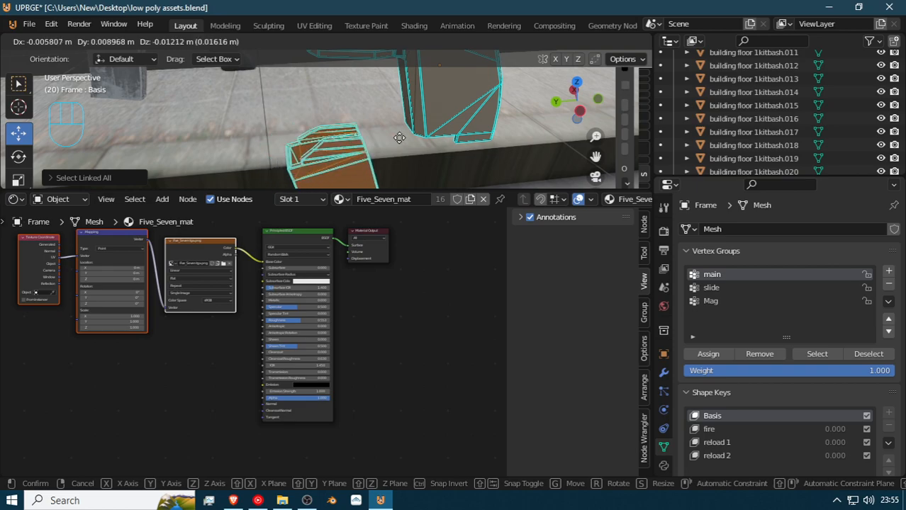
pyautogui.rightClick(388, 142)
pyautogui.click(710, 301)
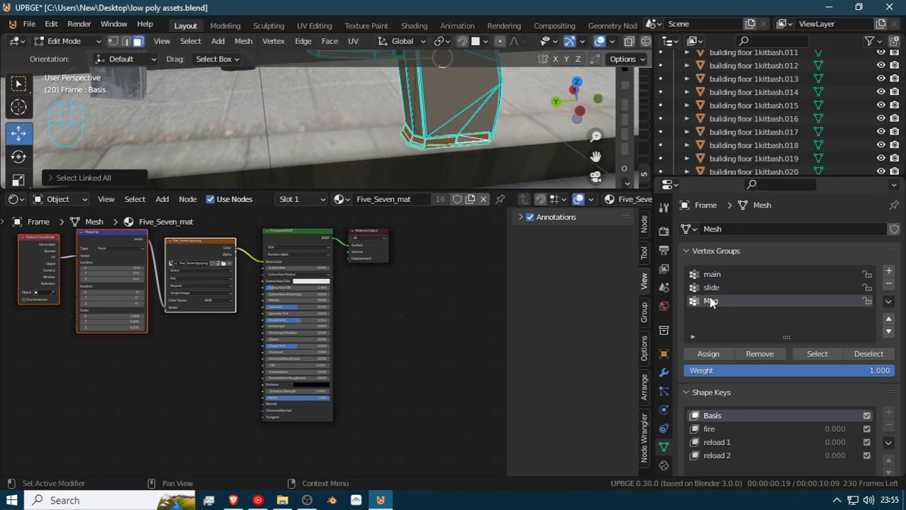
pyautogui.click(709, 354)
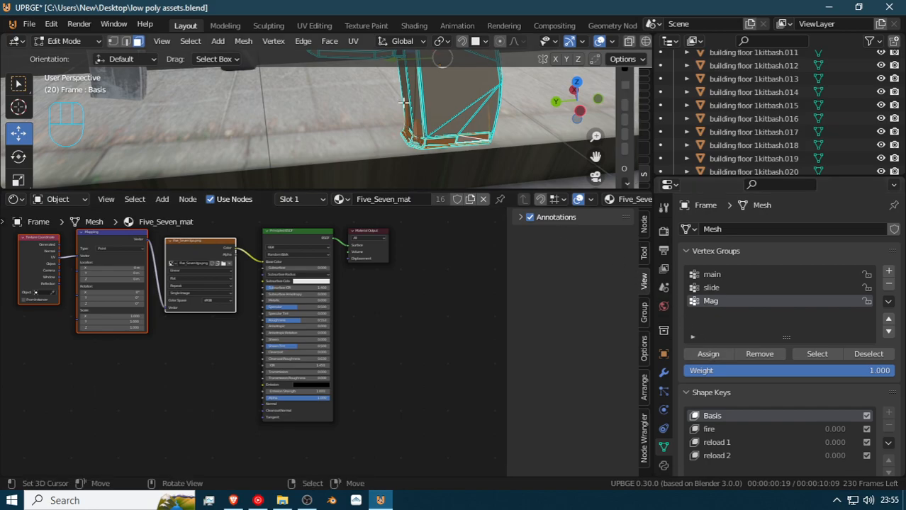
# Try scaling and moving the selected magazine geometry to check how it separates from the grip
pyautogui.press('s')
pyautogui.rightClick(320, 68)
pyautogui.moveTo(430, 155); pyautogui.dragTo(326, 119, button='middle')
pyautogui.press('g')
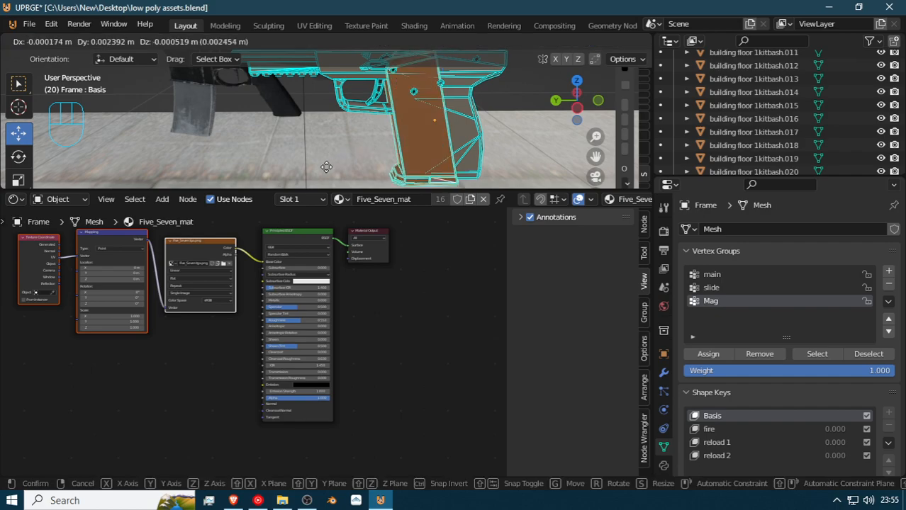
pyautogui.rightClick(400, 71)
pyautogui.moveTo(411, 102); pyautogui.dragTo(335, 121, button='middle')
# Select the main vertex group's geometry and try moving it to check which parts it leaves behind
pyautogui.click(462, 105)
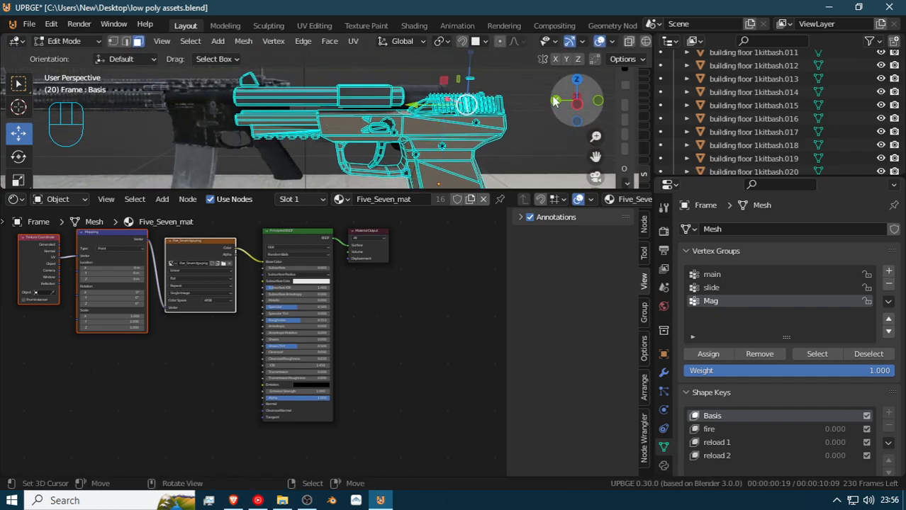
pyautogui.hotkey('ctrl', 'l')
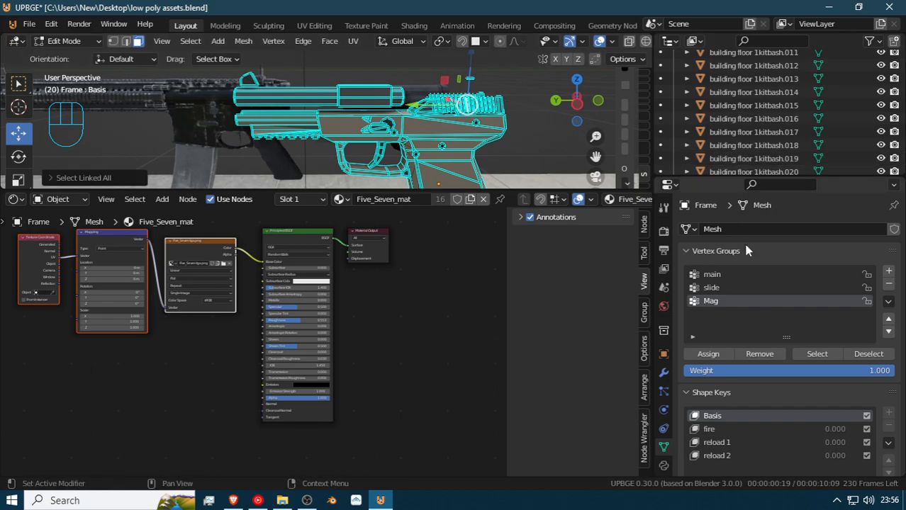
pyautogui.click(721, 277)
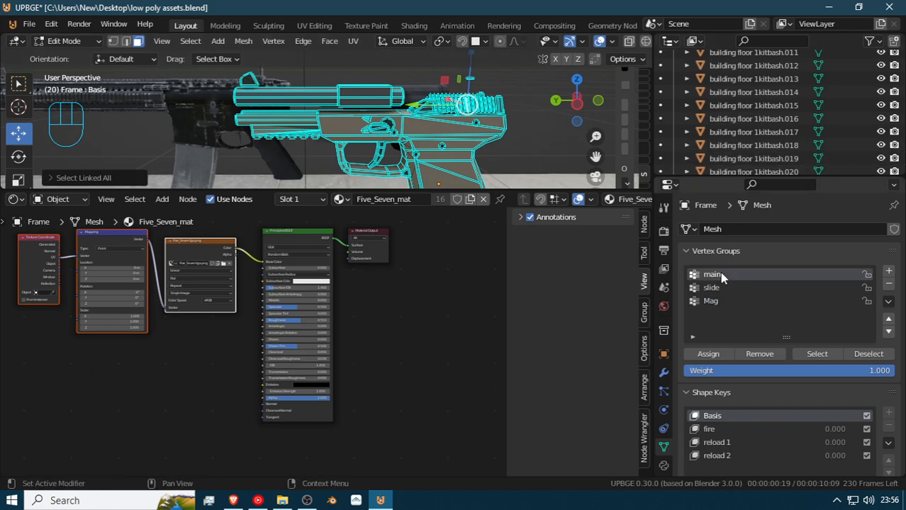
pyautogui.click(806, 359)
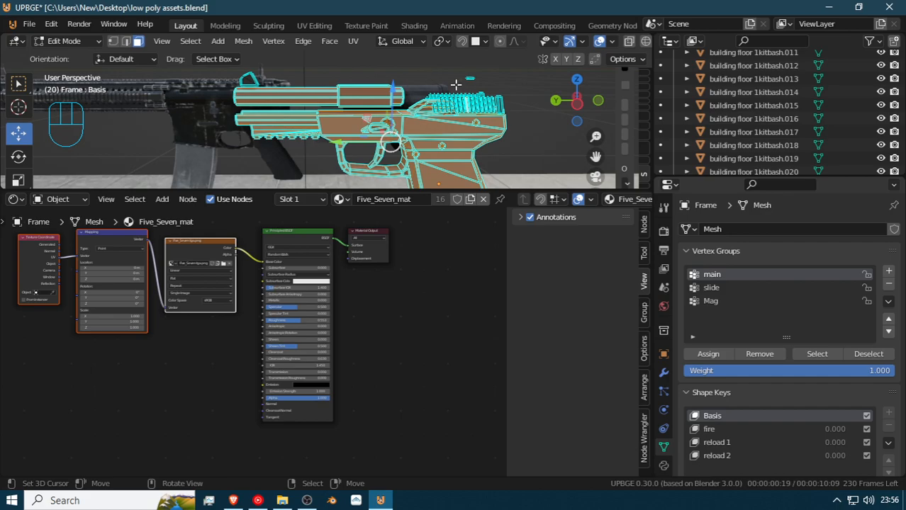
pyautogui.press('g')
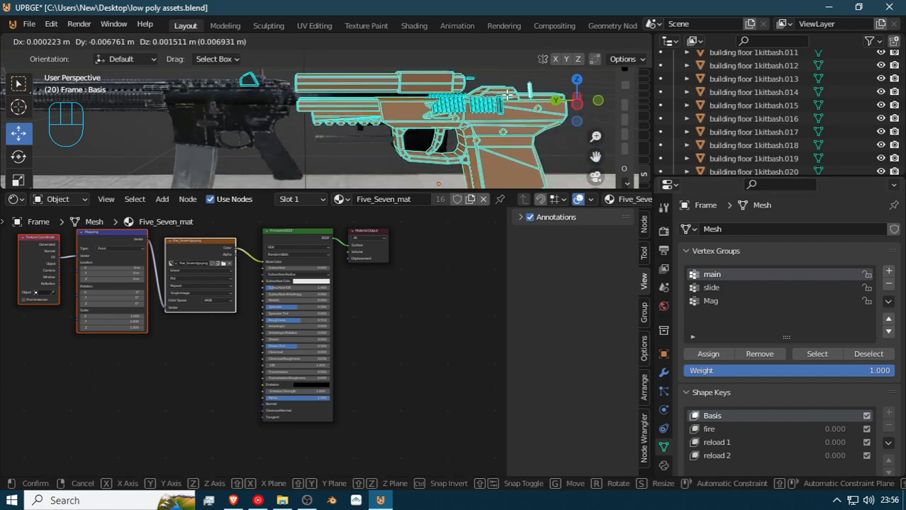
pyautogui.press('Escape')
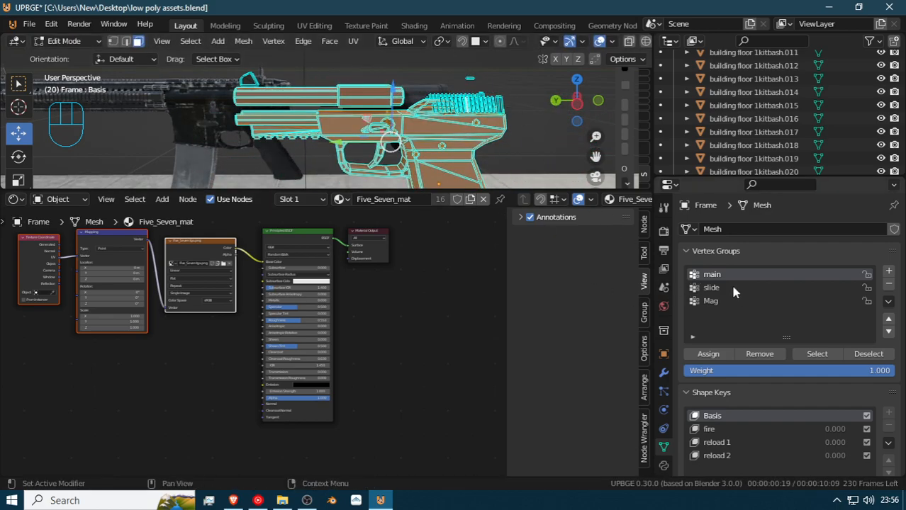
# Clear the selection, select the slide and main vertex groups' geometry, and hide it
pyautogui.hotkey('alt', 'a')
pyautogui.click(705, 289)
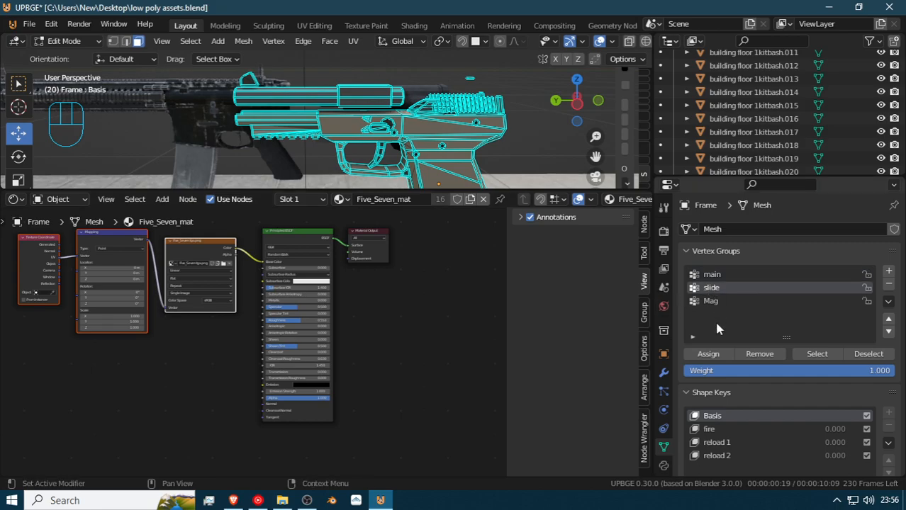
pyautogui.click(819, 354)
pyautogui.click(737, 275)
pyautogui.click(815, 354)
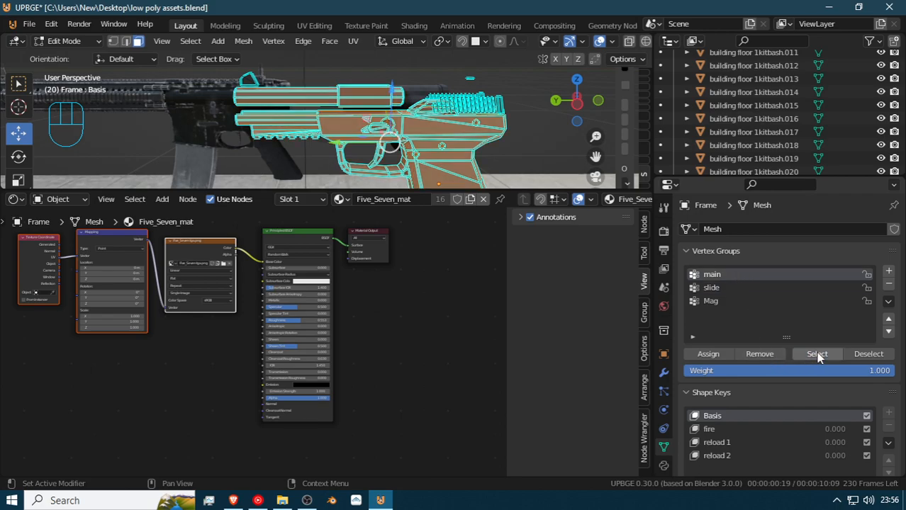
pyautogui.press('h')
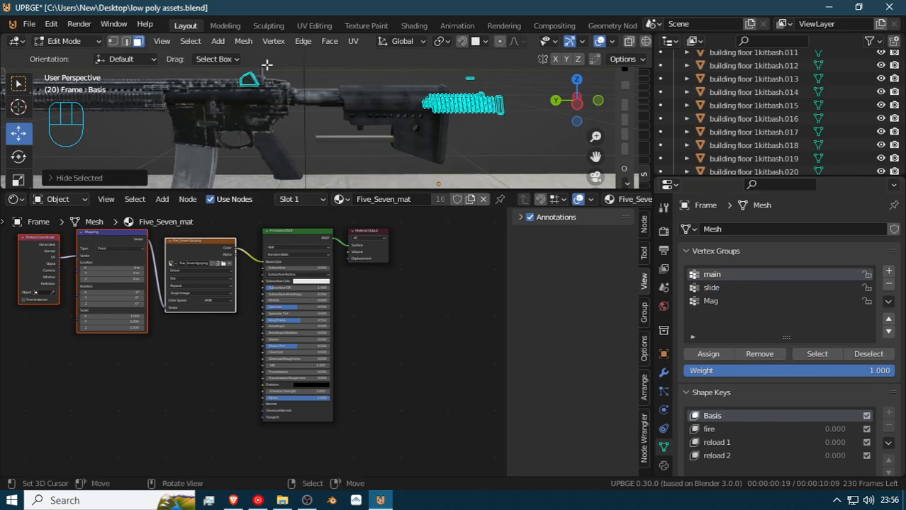
# Select all the remaining visible sight and slide serration geometry and assign it to the slide vertex group
pyautogui.click(250, 81)
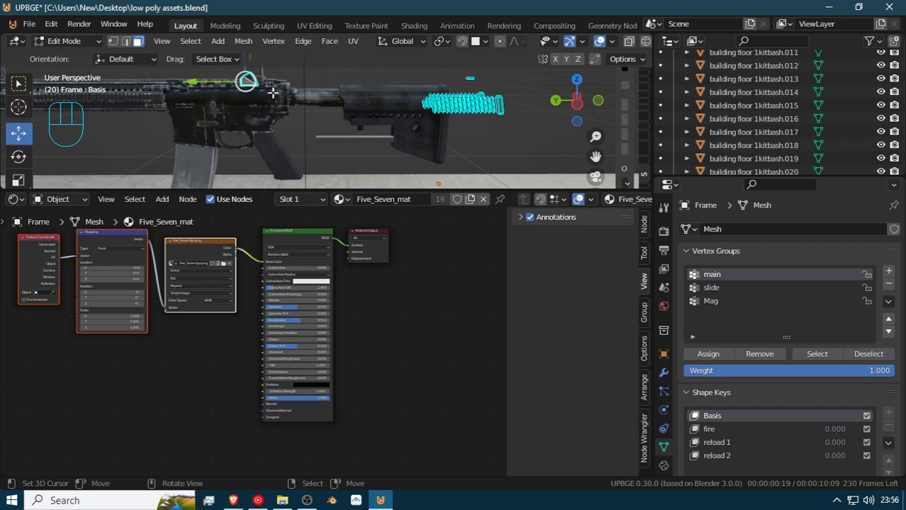
pyautogui.hotkey('ctrl', 'l')
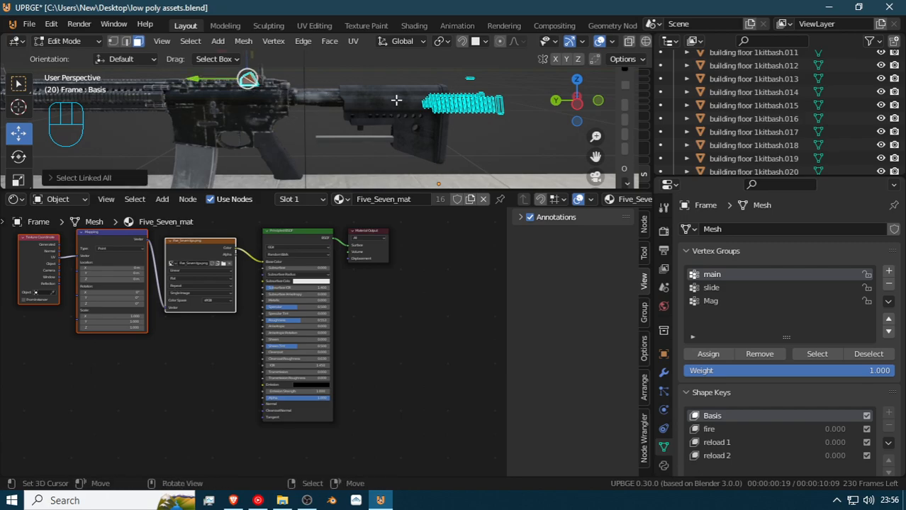
pyautogui.hotkey('shift', '`')
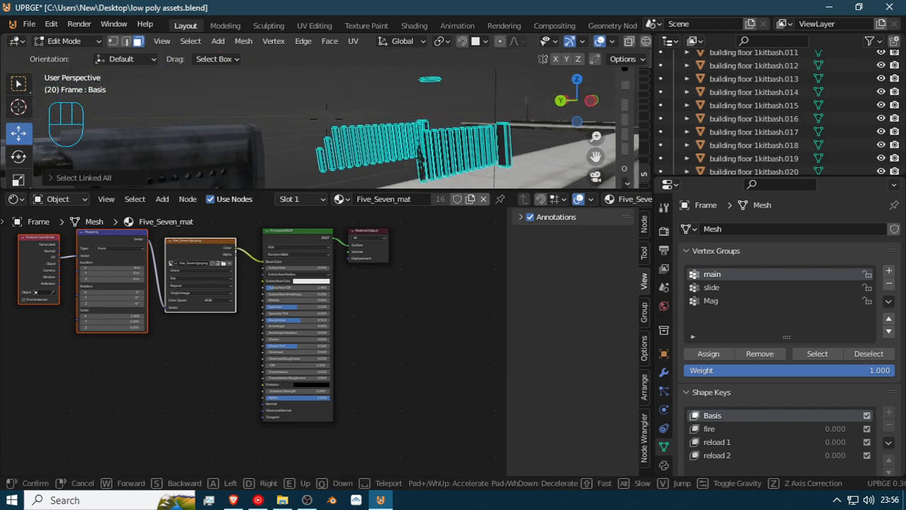
pyautogui.click(327, 119)
pyautogui.press('a')
pyautogui.hotkey('shift', '`')
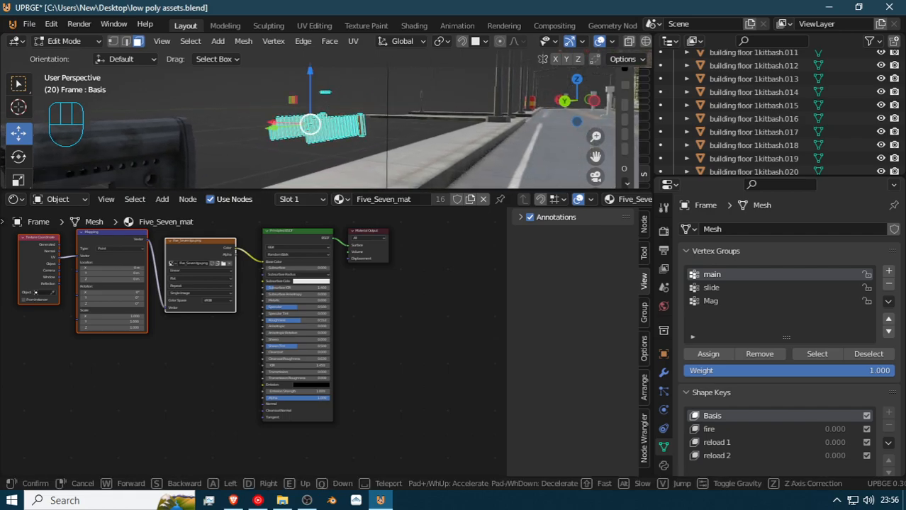
pyautogui.press('s')
pyautogui.click(326, 119)
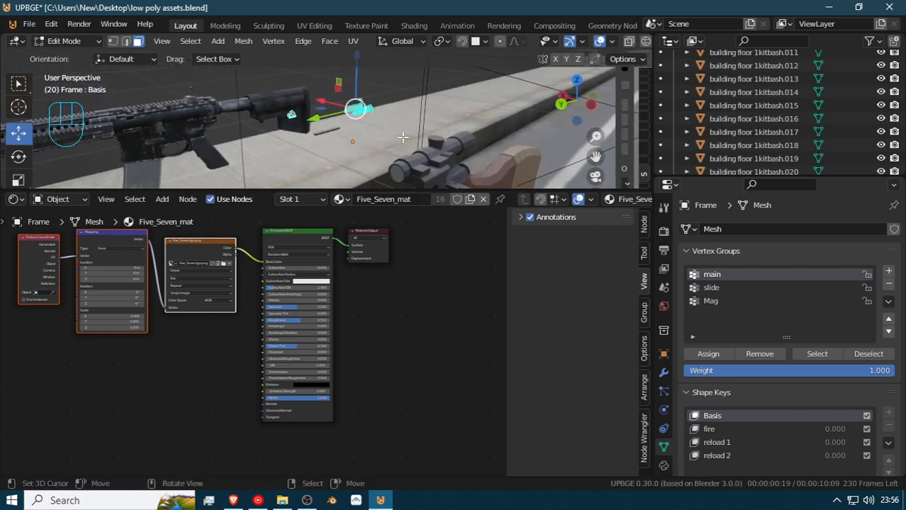
pyautogui.click(714, 291)
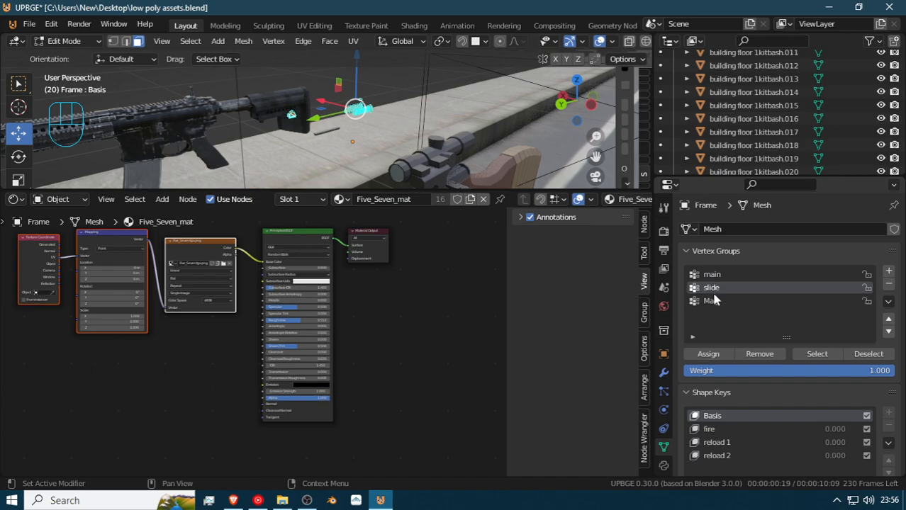
pyautogui.click(708, 355)
# Unhide the rest of the pistol mesh, select the slide vertex group's geometry, and try moving it along the Y and X axes
pyautogui.hotkey('alt', 'h')
pyautogui.click(414, 133)
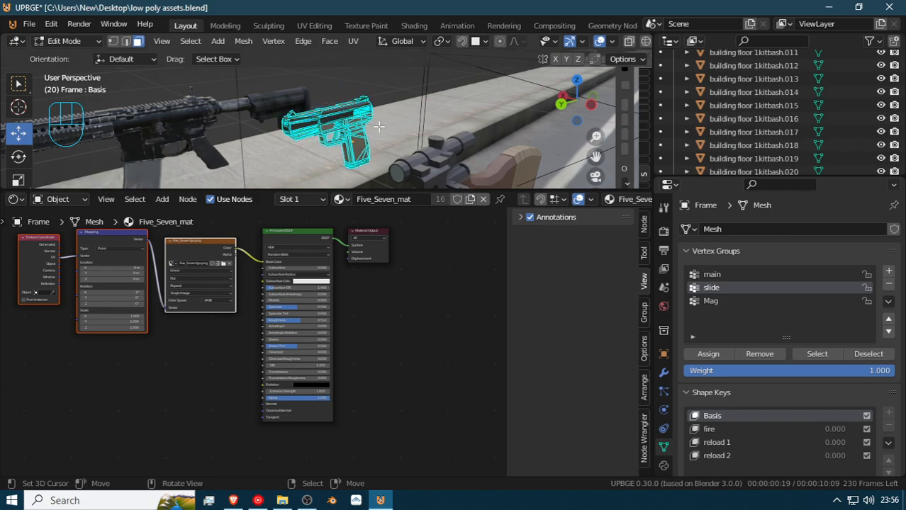
pyautogui.click(351, 107)
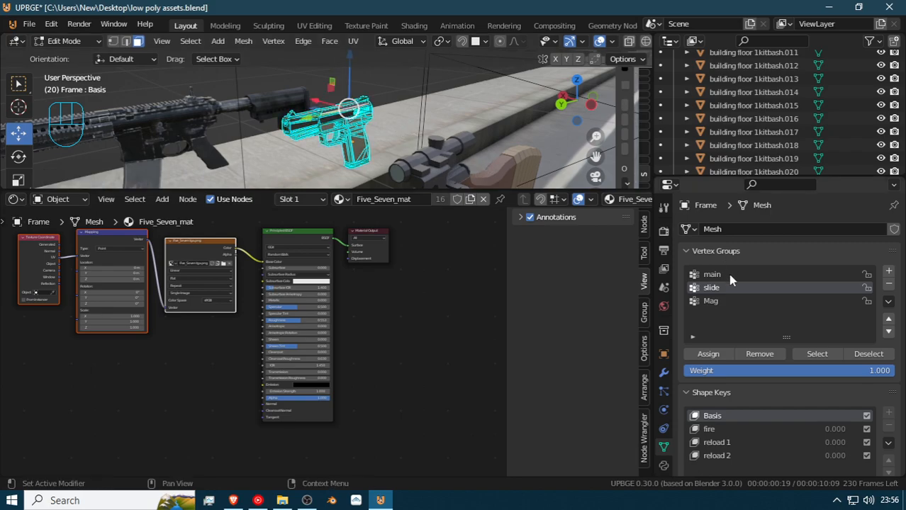
pyautogui.click(817, 354)
pyautogui.press('g')
pyautogui.press('y')
pyautogui.press('x')
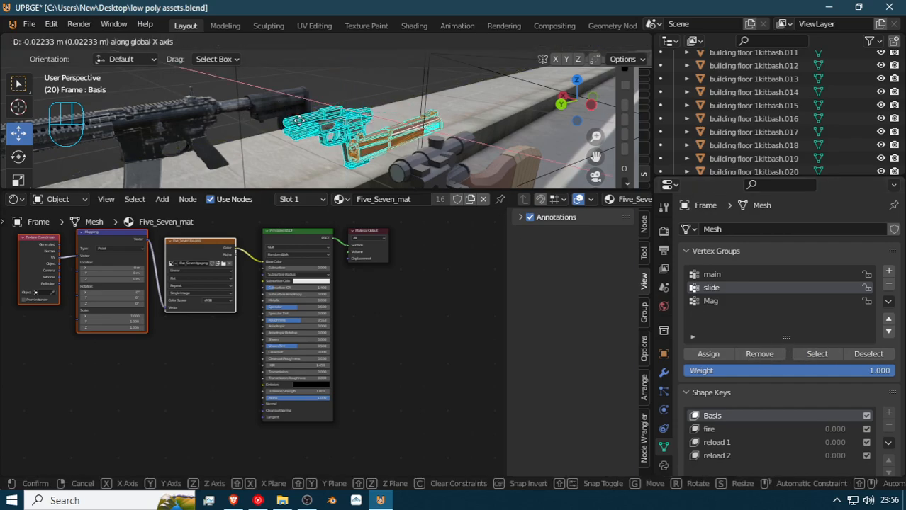
pyautogui.rightClick(272, 121)
pyautogui.moveTo(272, 120); pyautogui.dragTo(337, 117, button='middle')
pyautogui.scroll(5, 338, 119)
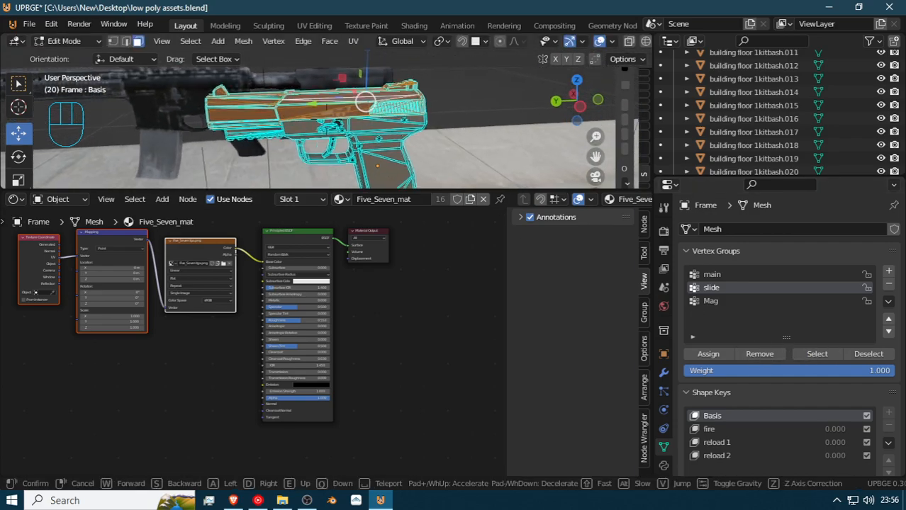
# Try moving the slide vertex group's geometry along the Y axis, then select only the slide's side face
pyautogui.press('g')
pyautogui.press('y')
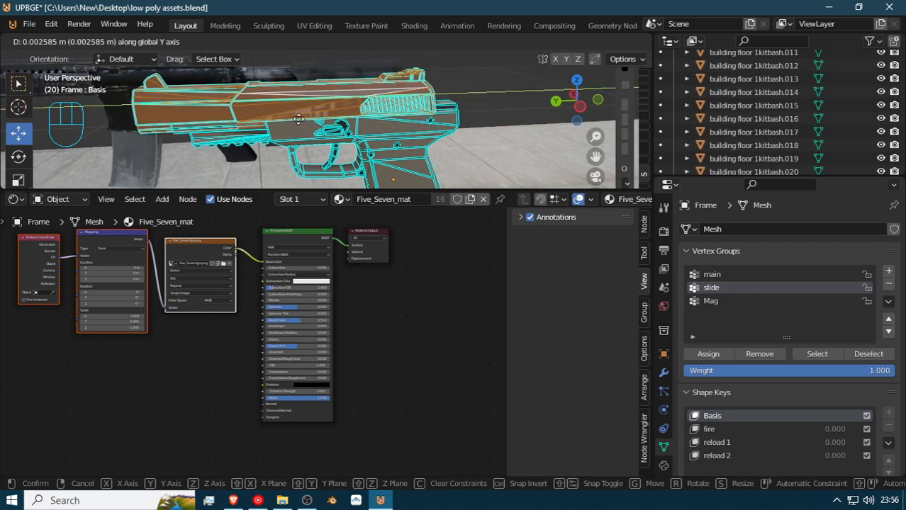
pyautogui.click(297, 120)
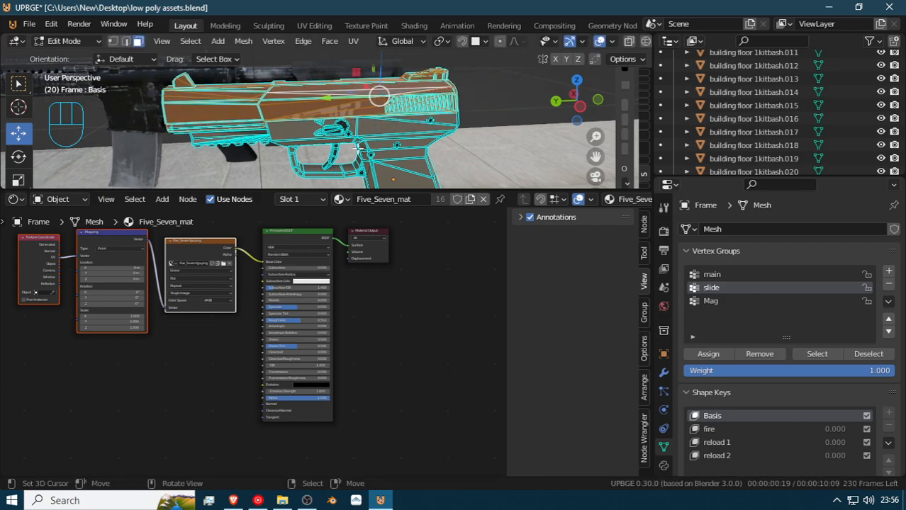
pyautogui.click(360, 102)
# Reopen the pistol mesh for editing, select the main and Mag vertex groups' geometry, and hide it
pyautogui.press('Tab')
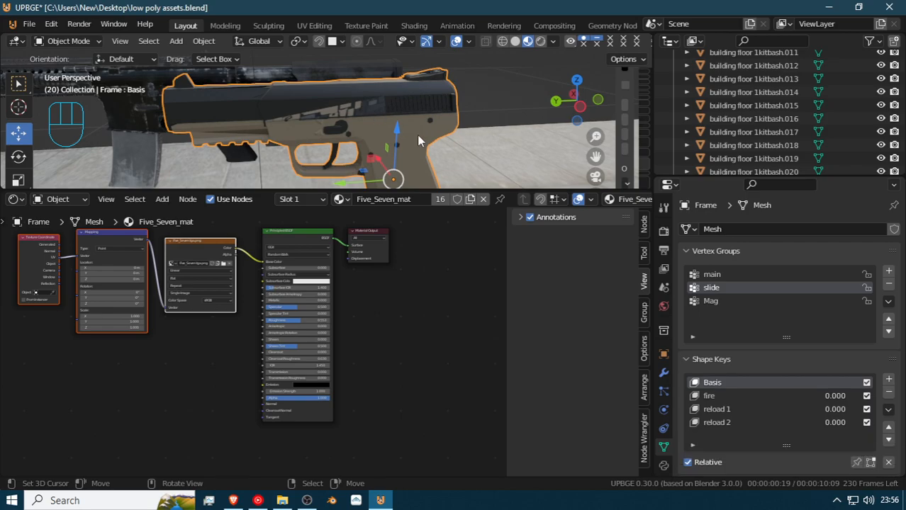
pyautogui.click(399, 144)
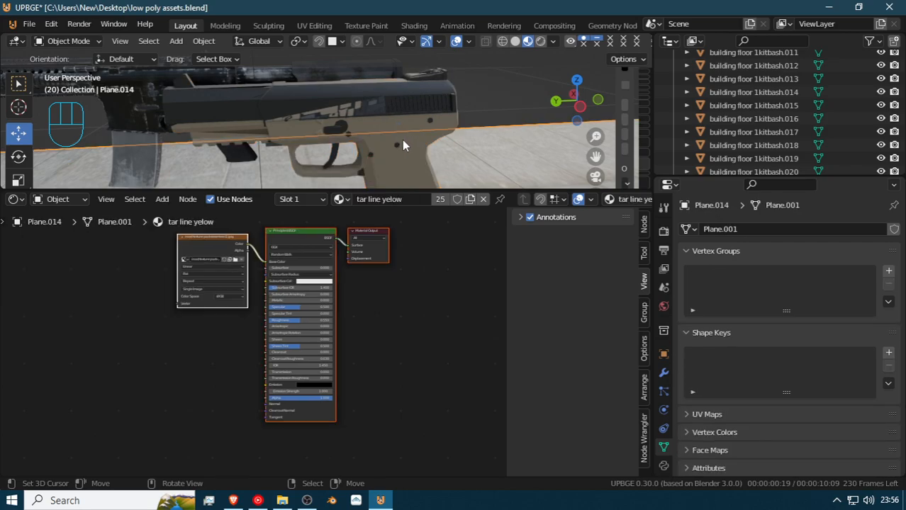
pyautogui.click(404, 146)
pyautogui.press('Tab')
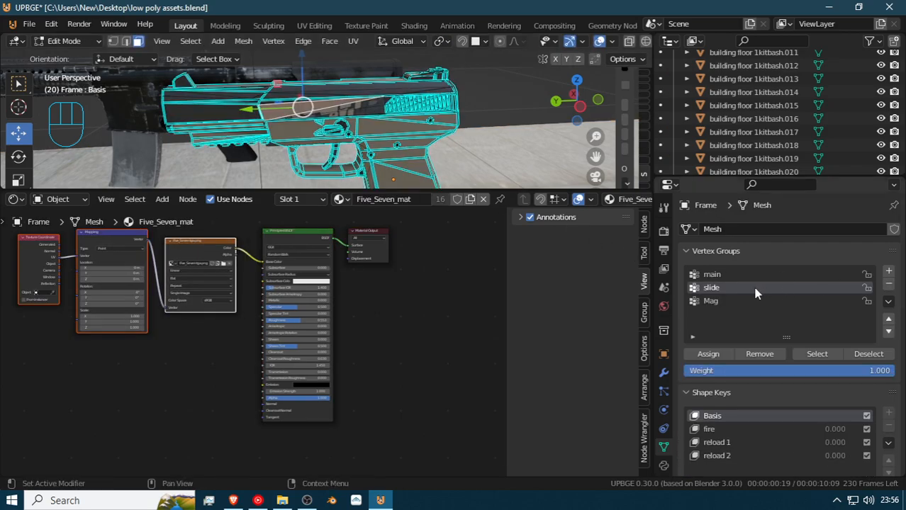
pyautogui.click(728, 274)
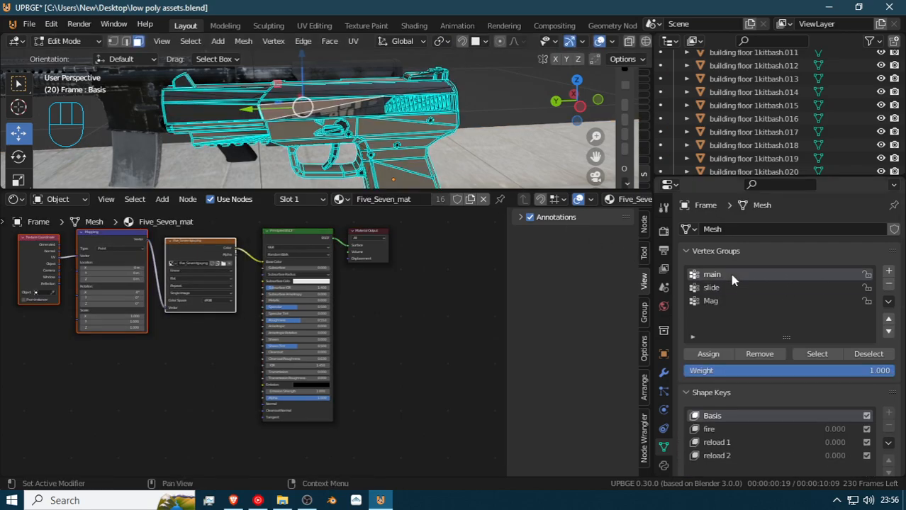
pyautogui.click(816, 356)
pyautogui.click(713, 304)
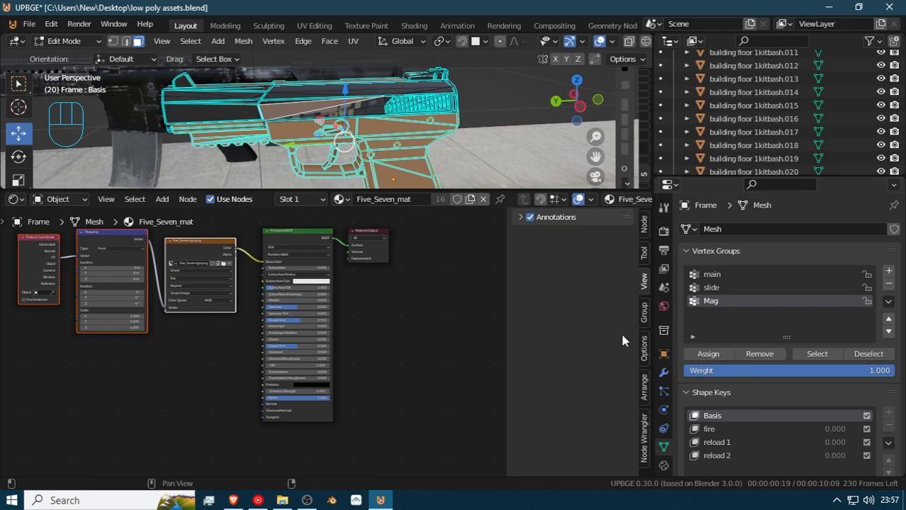
pyautogui.press('h')
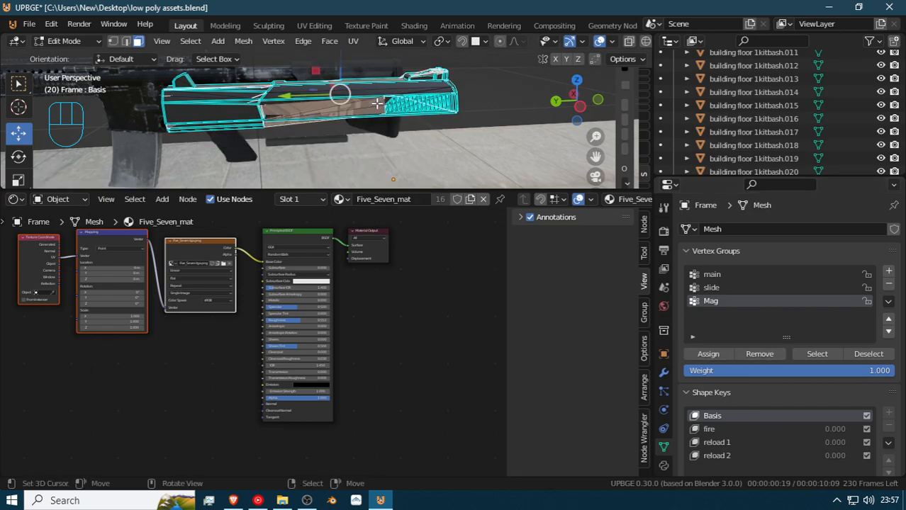
# Select the ejection port face on the side of the isolated slide and try deleting it
pyautogui.press('Tab')
pyautogui.press('Tab')
pyautogui.hotkey('shift', '`')
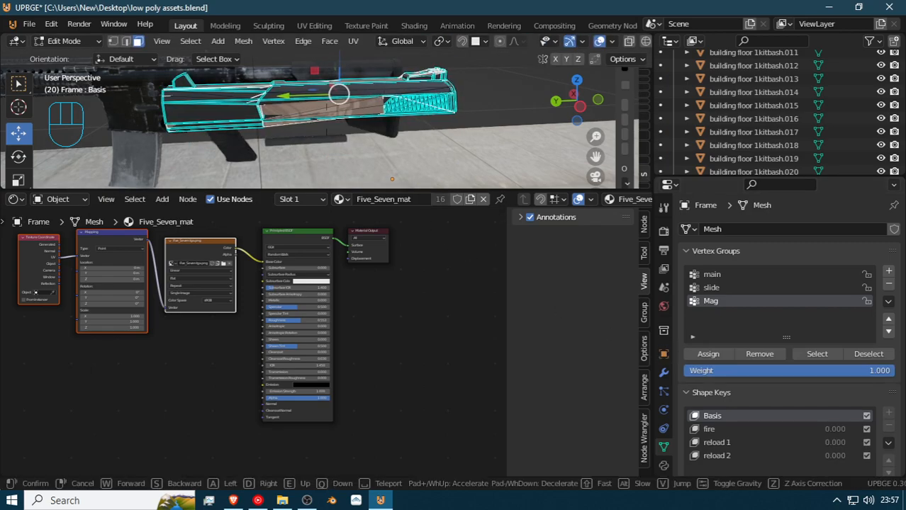
pyautogui.press('d')
pyautogui.click(218, 122)
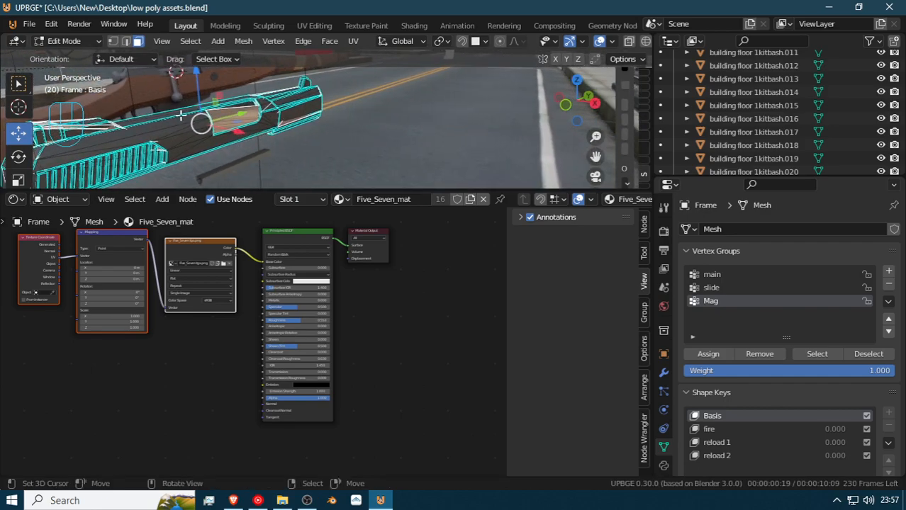
pyautogui.press('x')
pyautogui.press('x')
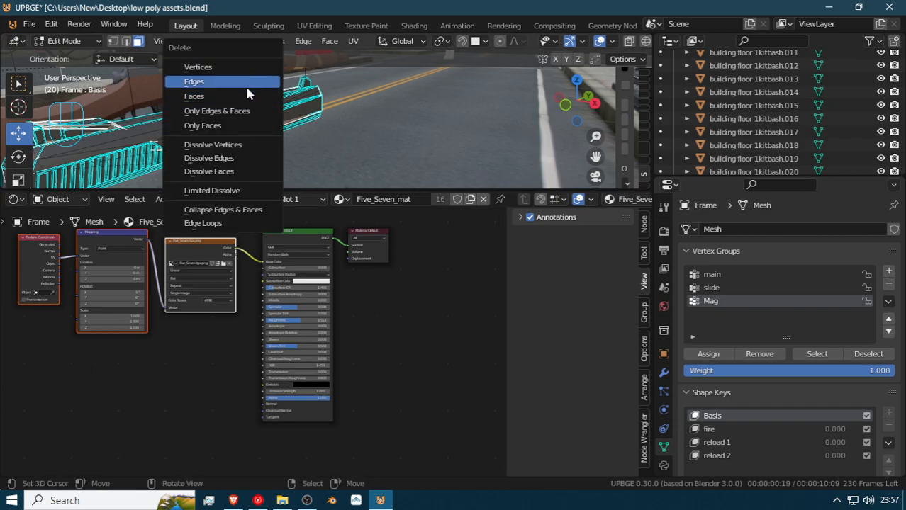
pyautogui.click(248, 89)
# Look inside the slide through the opened ejection port and undo the face deletion
pyautogui.hotkey('shift', '`')
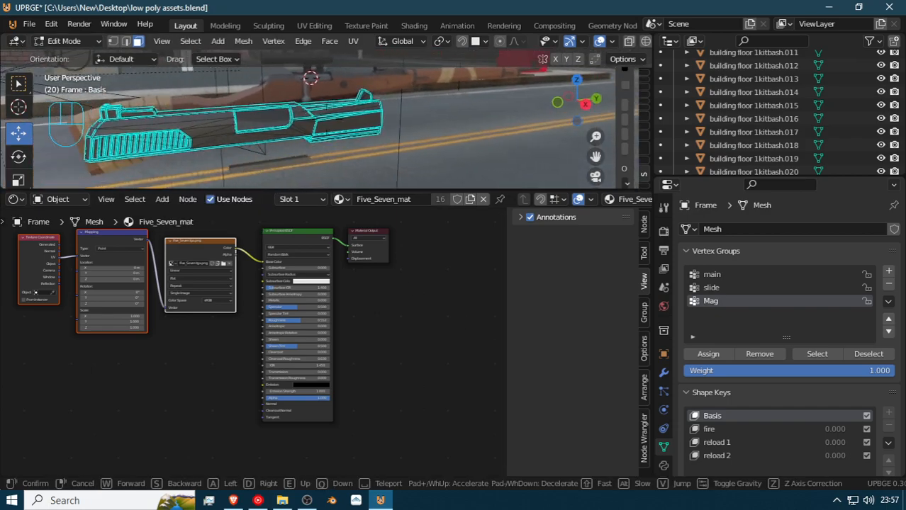
pyautogui.press('d')
pyautogui.press('w')
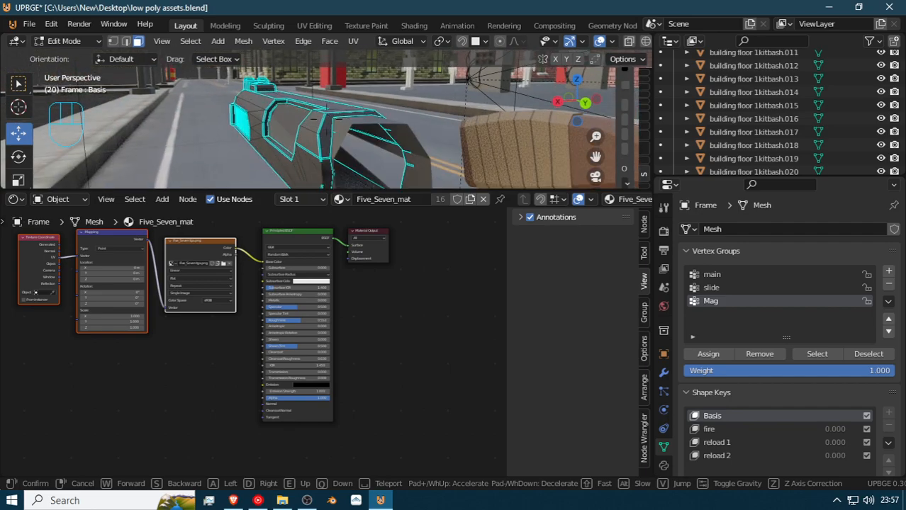
pyautogui.press('a')
pyautogui.press('w')
pyautogui.click(295, 119)
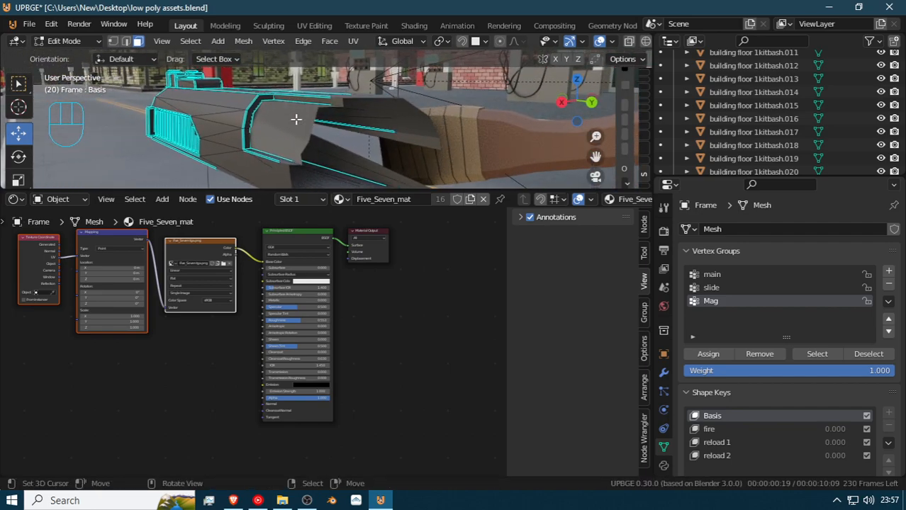
pyautogui.rightClick(294, 119)
# Examine the slide from the side and below, including the separate bar beneath it
pyautogui.hotkey('shift', '`')
pyautogui.press('s')
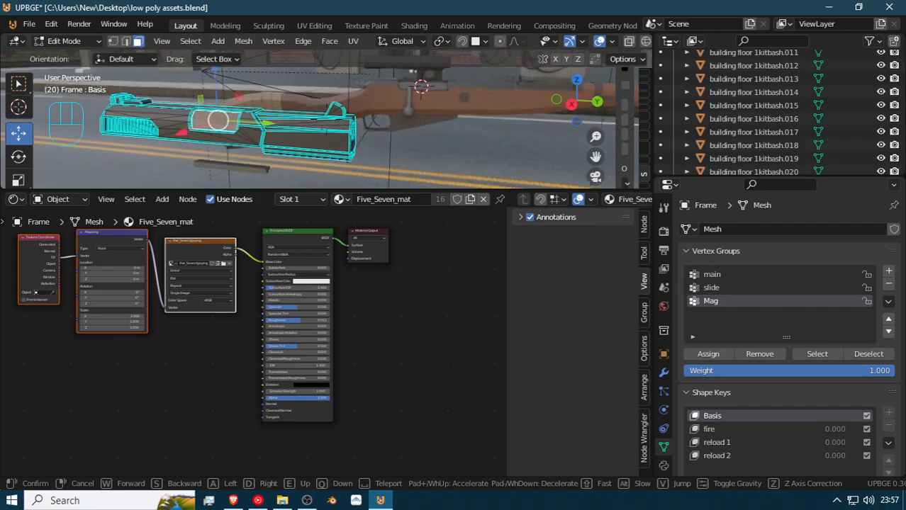
pyautogui.press('w')
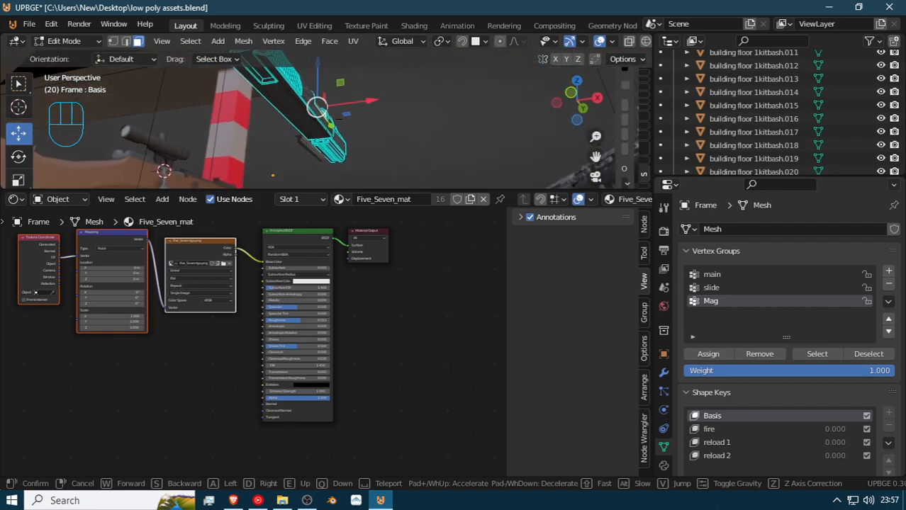
pyautogui.press('s')
pyautogui.press('w')
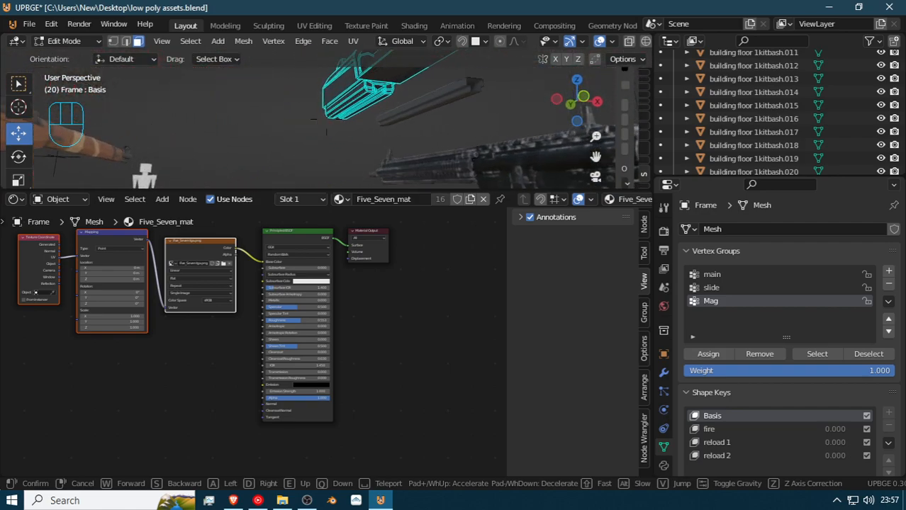
pyautogui.press('a')
pyautogui.click(443, 150)
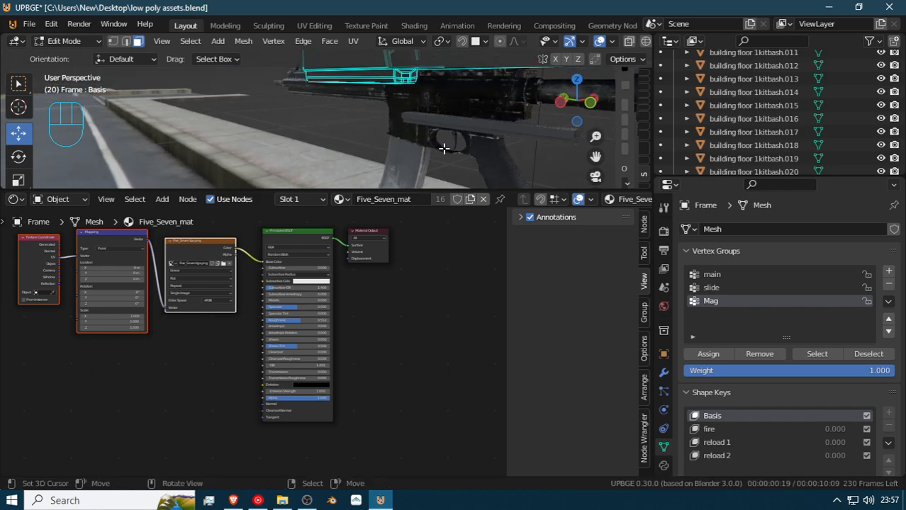
# Select the separate bar beneath the slide in the pistol mesh and make main the active vertex group
pyautogui.press('Tab')
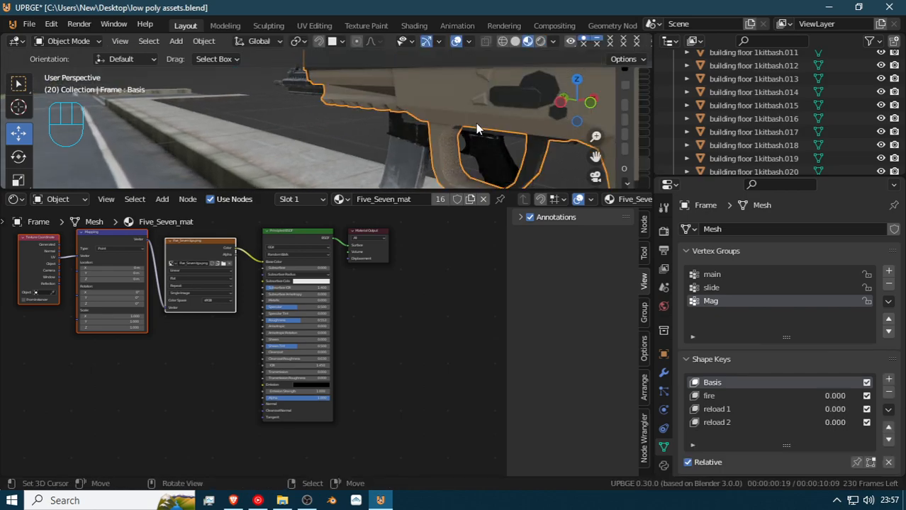
pyautogui.click(409, 122)
pyautogui.keyDown('shift'); pyautogui.moveTo(409, 124); pyautogui.dragTo(347, 117, button='middle'); pyautogui.keyUp('shift')
pyautogui.click(373, 119)
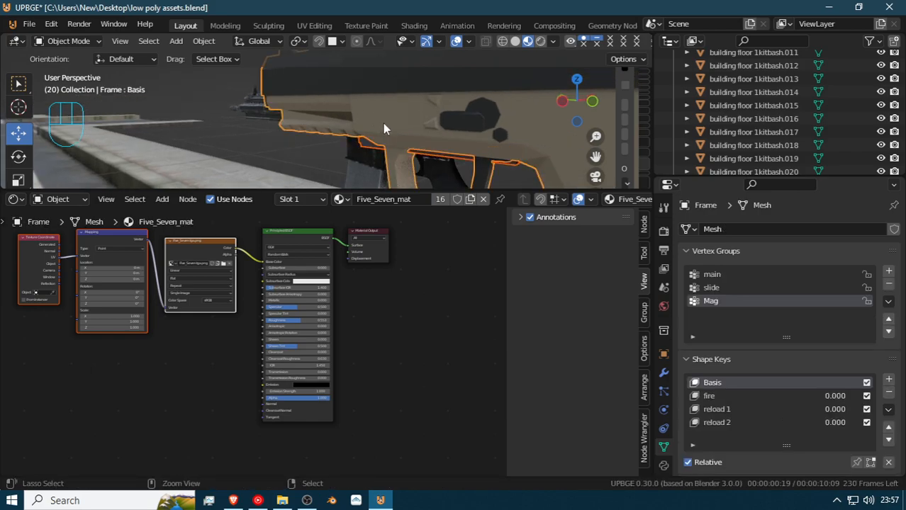
pyautogui.press('Tab')
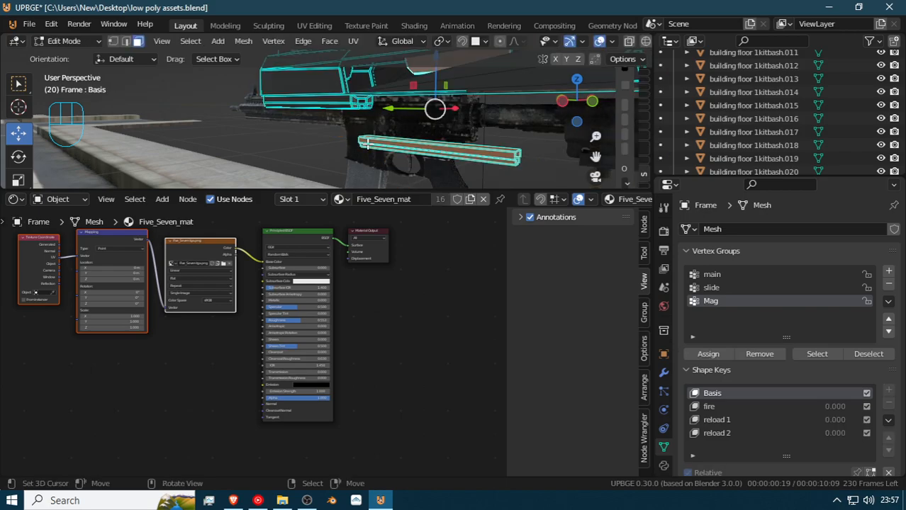
pyautogui.click(720, 277)
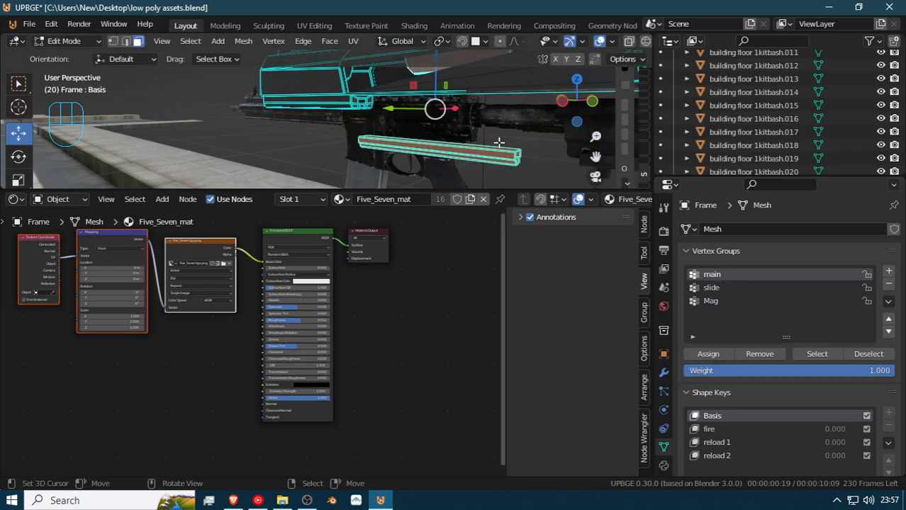
# Unhide the rest of the pistol mesh and select the main vertex group's geometry
pyautogui.press('Tab')
pyautogui.hotkey('shift', '`')
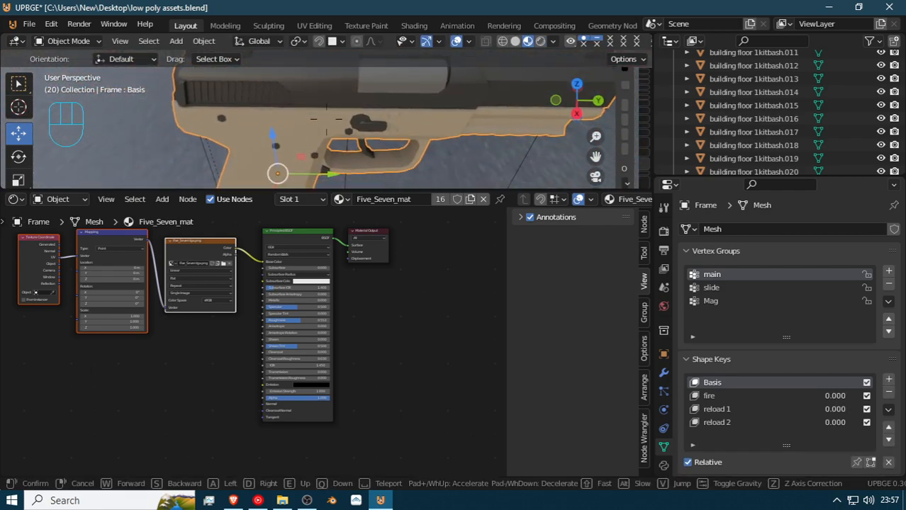
pyautogui.click(326, 119)
pyautogui.press('Tab')
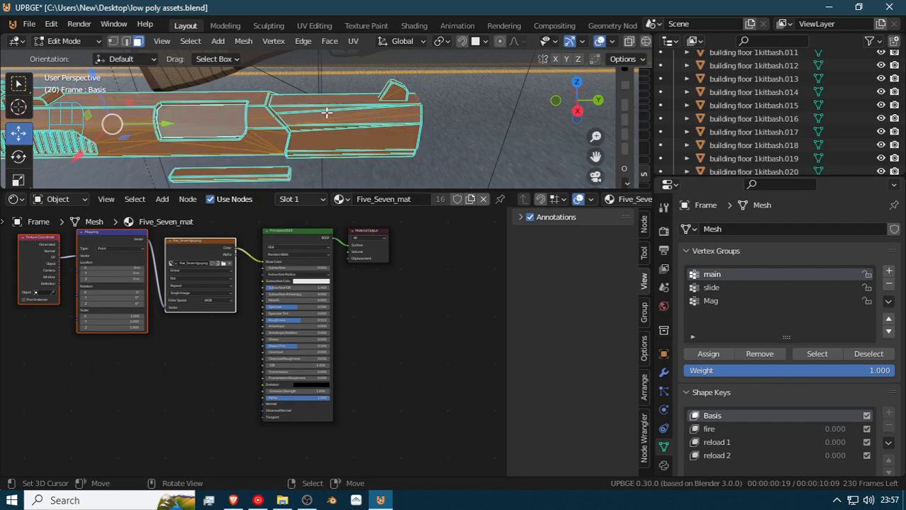
pyautogui.click(375, 114)
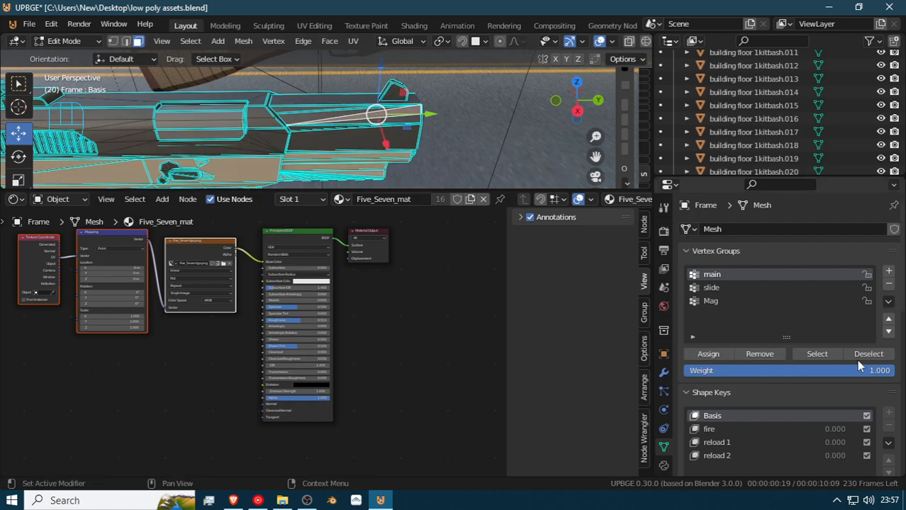
pyautogui.click(828, 355)
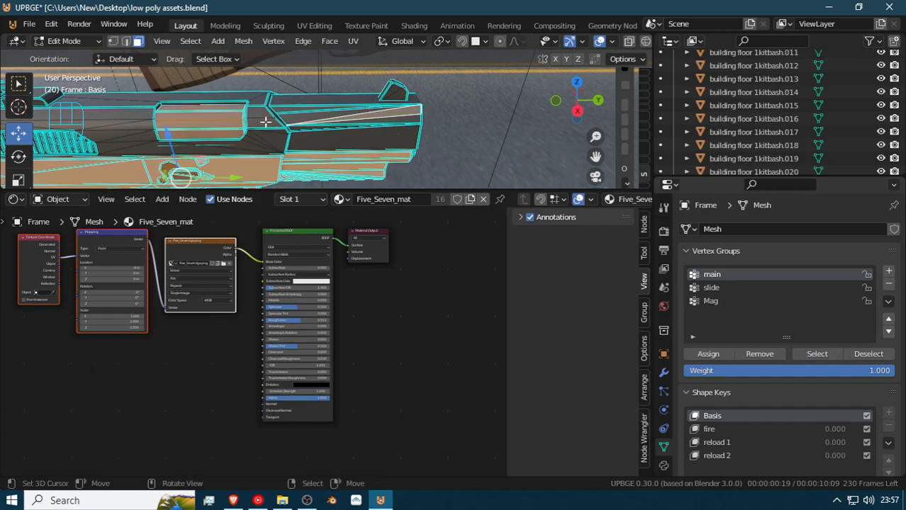
# Select the slide vertex group's geometry and move it about -0.0058 m along the Y axis
pyautogui.click(371, 120)
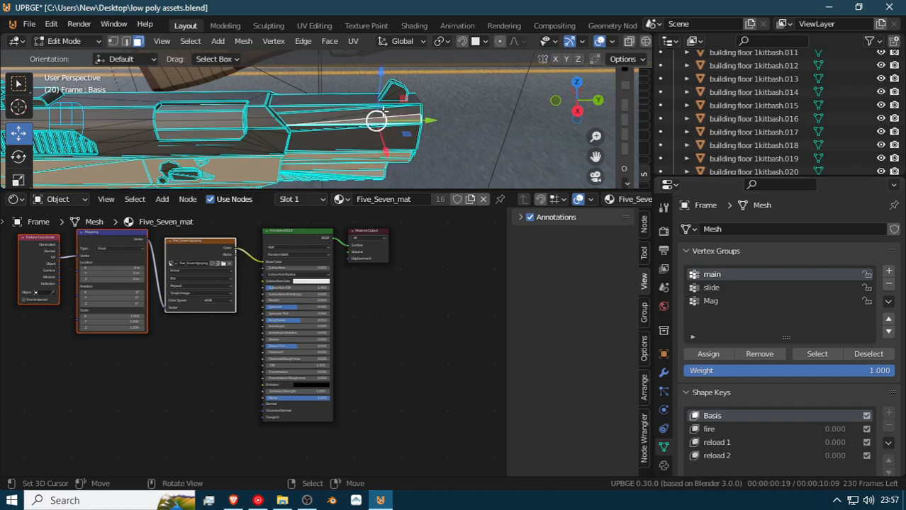
pyautogui.click(258, 119)
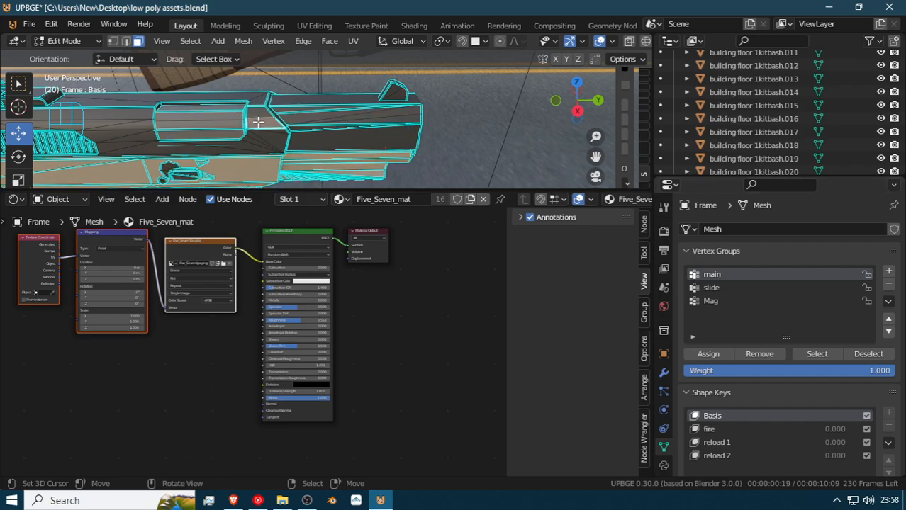
pyautogui.click(722, 287)
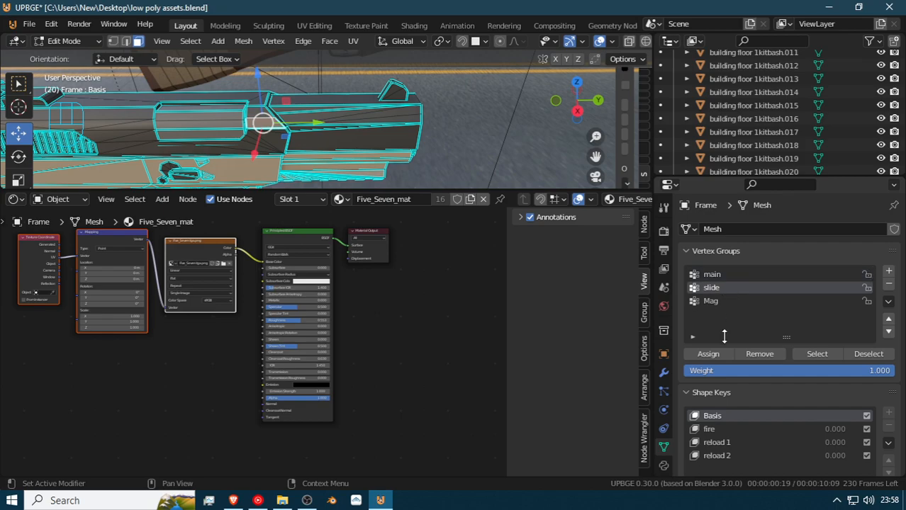
pyautogui.click(816, 354)
pyautogui.press('g')
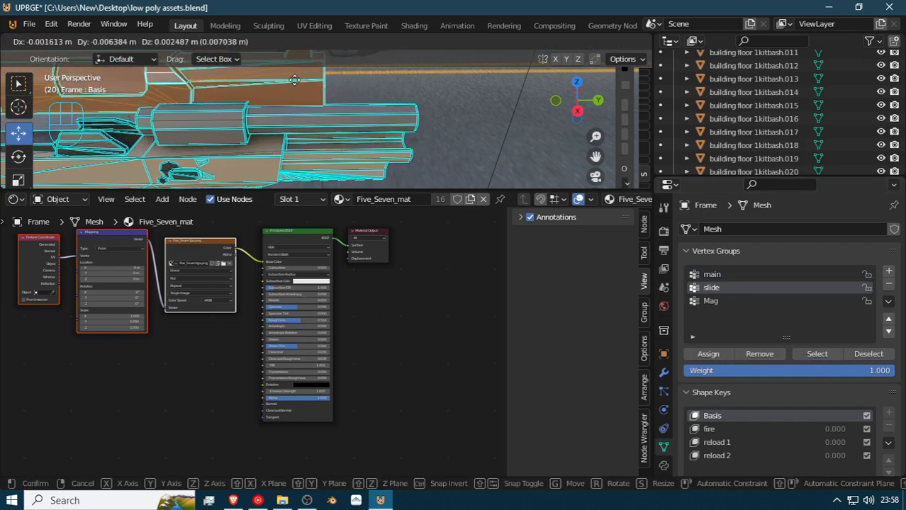
pyautogui.press('y')
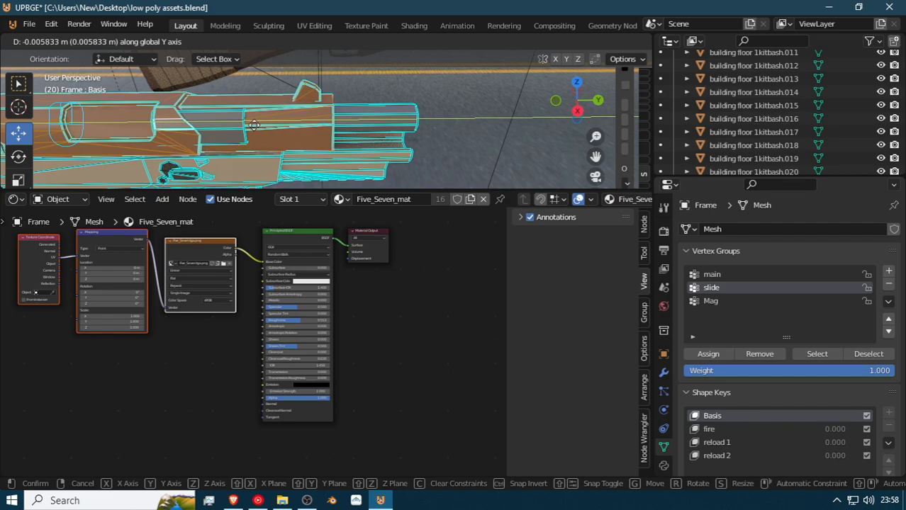
pyautogui.click(254, 125)
# Delete the ejection port face on the side of the displaced slide
pyautogui.hotkey('shift', '`')
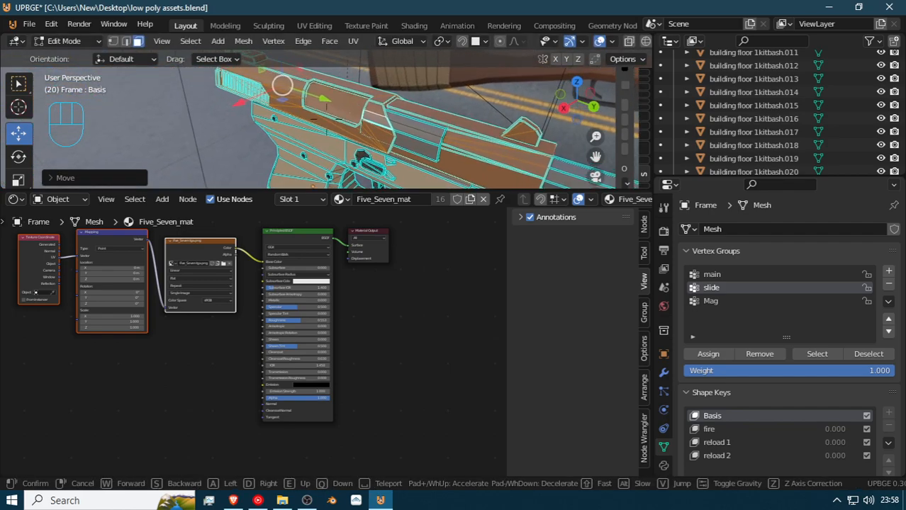
pyautogui.click(326, 119)
pyautogui.rightClick(328, 119)
pyautogui.press('x')
pyautogui.click(348, 117)
# Select the linked geometry of the slide's side faces and try moving it backward along the Y axis
pyautogui.hotkey('shift', '`')
pyautogui.press('w')
pyautogui.press('d')
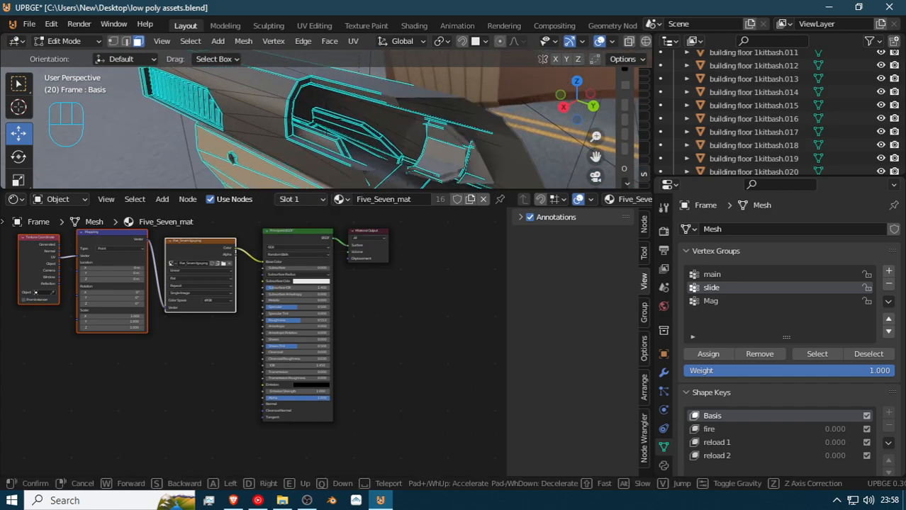
pyautogui.press('a')
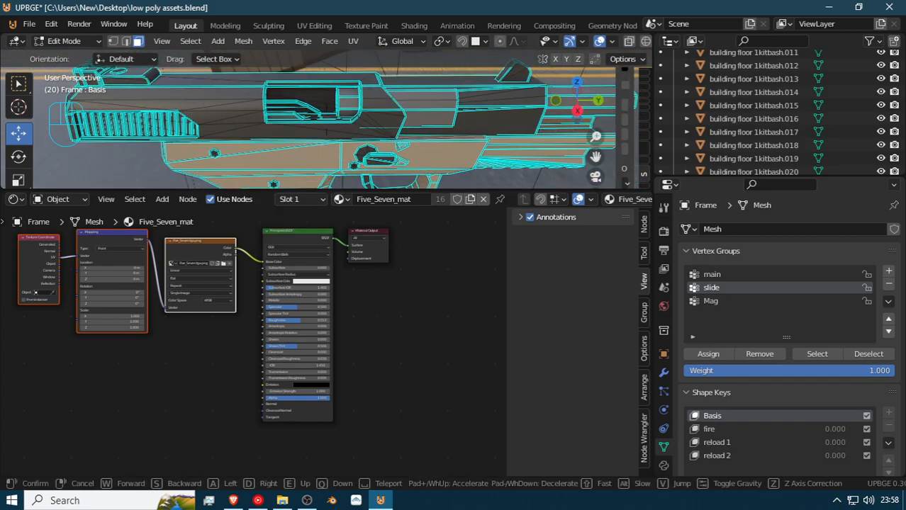
pyautogui.click(336, 118)
pyautogui.keyDown('shift'); pyautogui.click(529, 123); pyautogui.keyUp('shift')
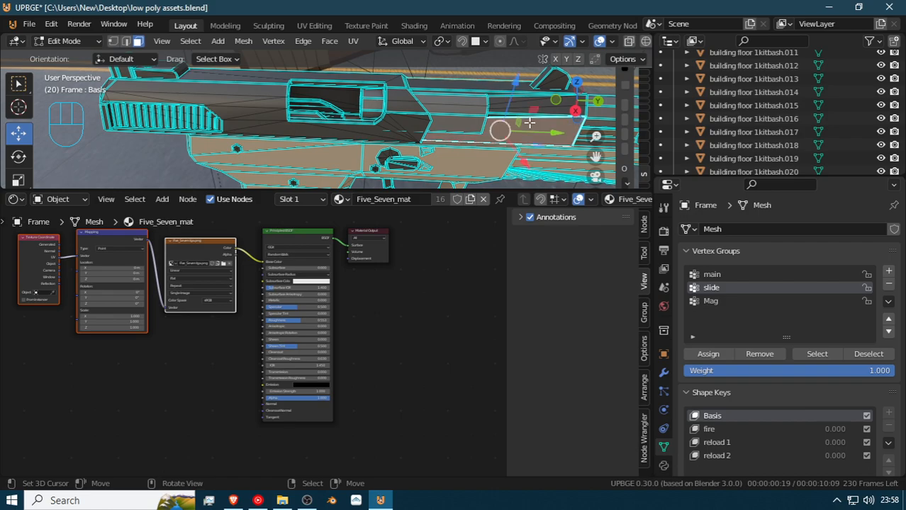
pyautogui.hotkey('ctrl', 'l')
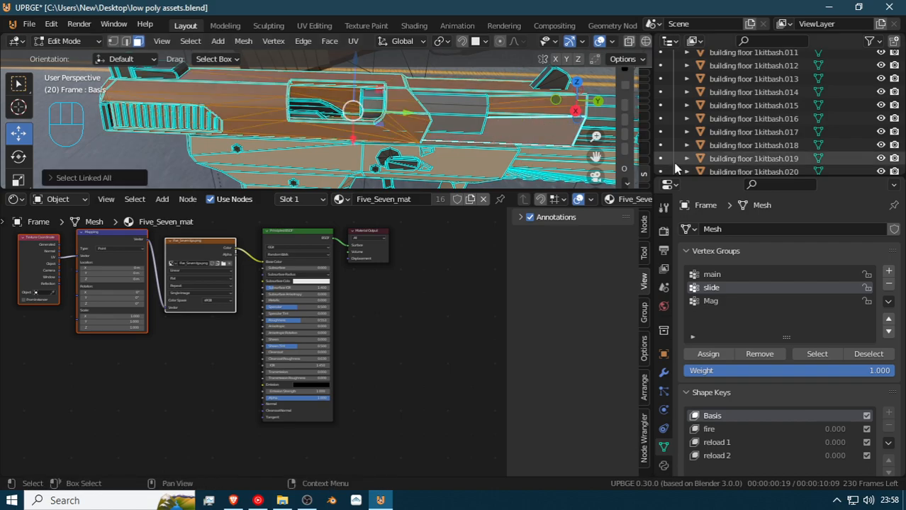
pyautogui.press('g')
pyautogui.press('y')
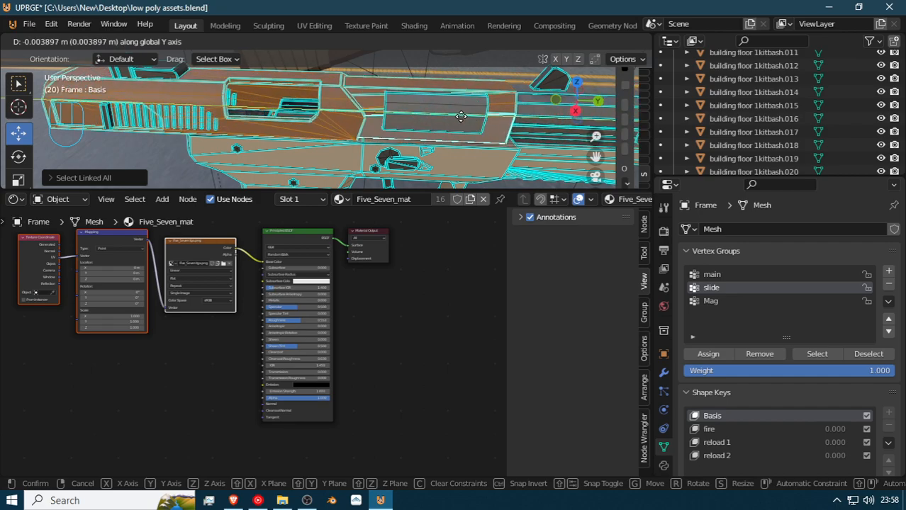
pyautogui.rightClick(492, 114)
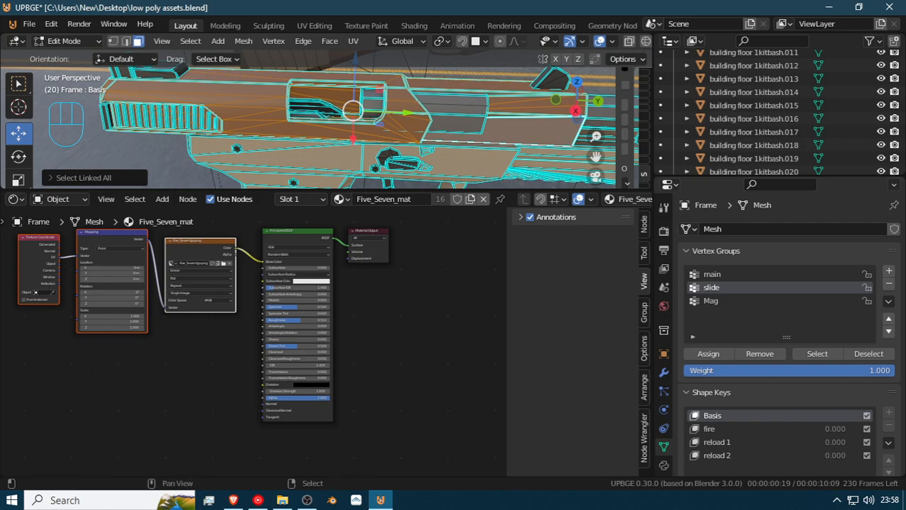
# Try a small backward shift of the selected slide body along the Y axis, viewed near the barrel
pyautogui.hotkey('shift', '`')
pyautogui.press('d')
pyautogui.press('s')
pyautogui.click(326, 121)
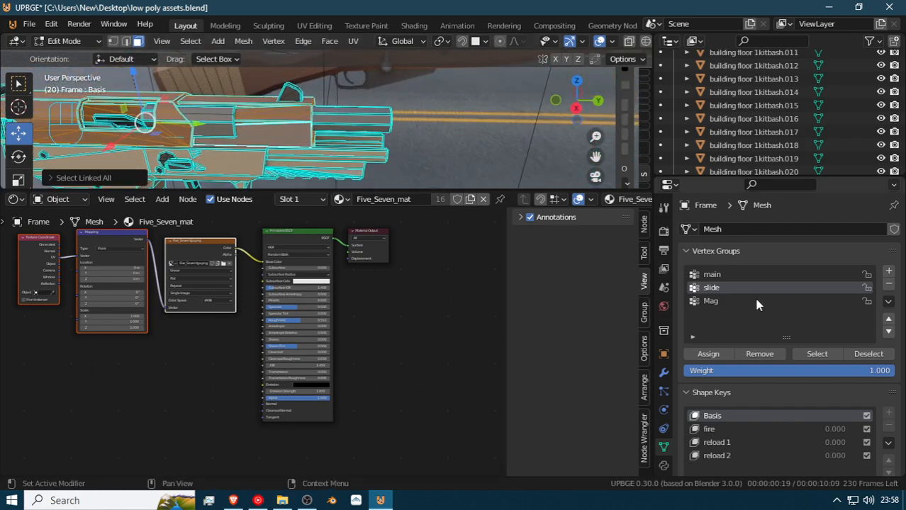
pyautogui.press('g')
pyautogui.press('y')
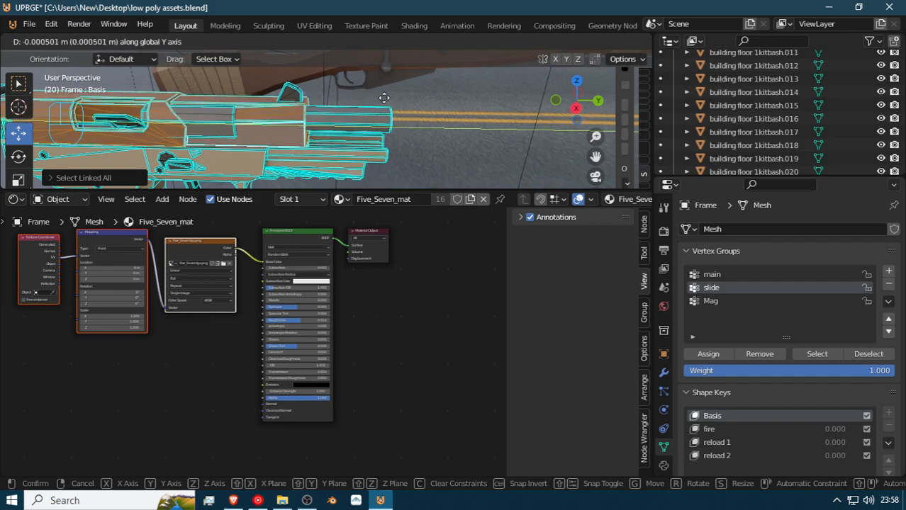
pyautogui.click(411, 93)
# Select the linked barrel geometry inside the slide and try moving it forward out of the pistol
pyautogui.click(224, 116)
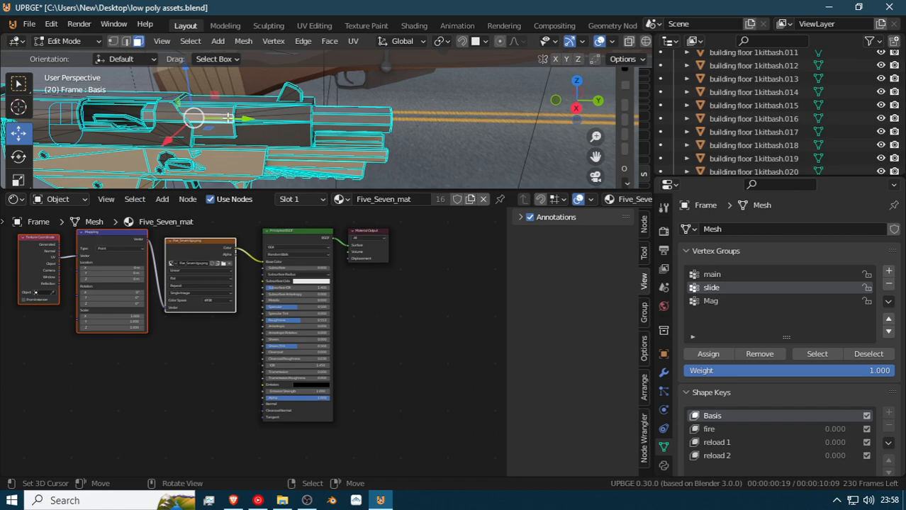
pyautogui.hotkey('ctrl', 'l')
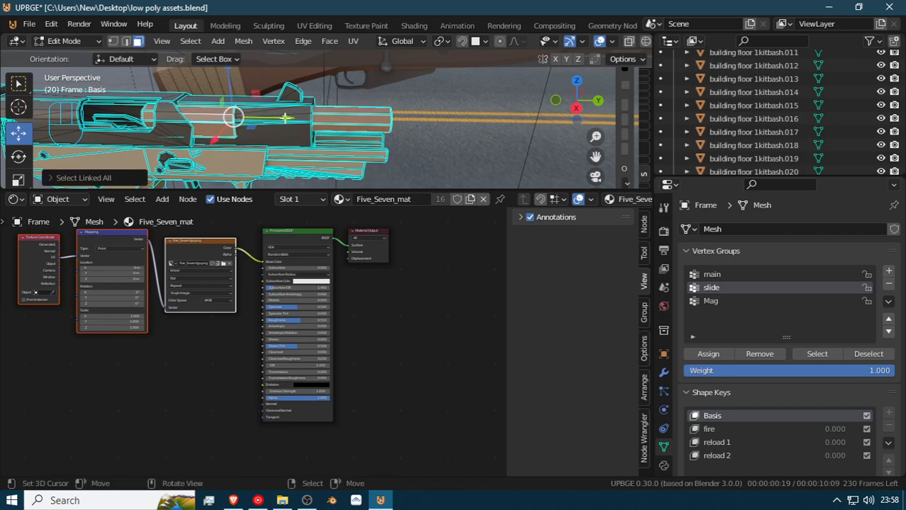
pyautogui.press('g')
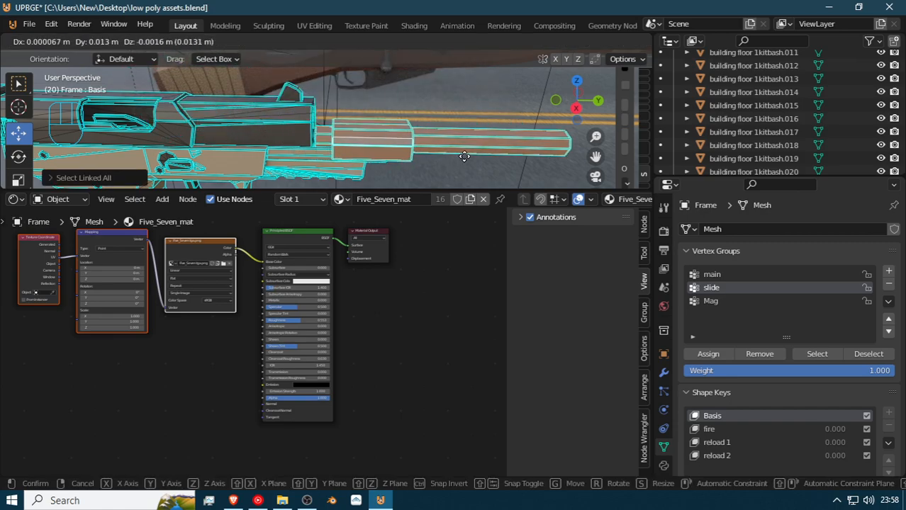
pyautogui.press('Escape')
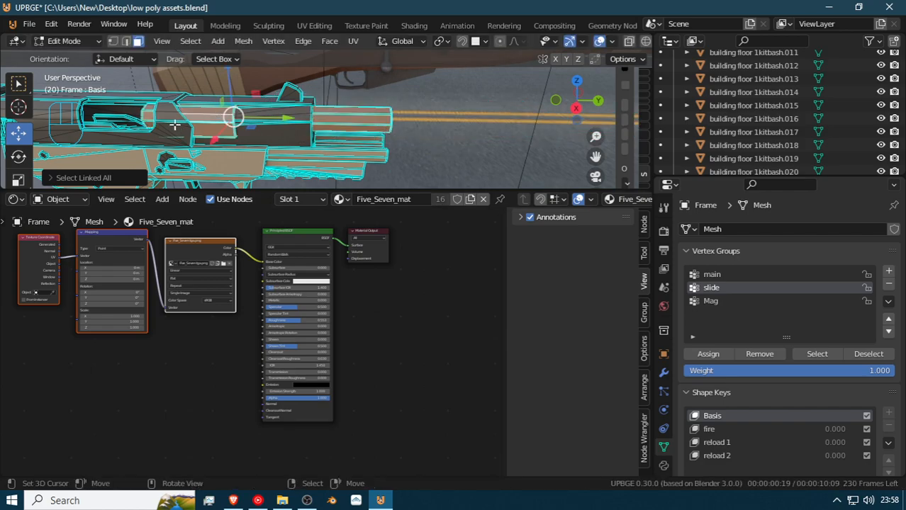
# Select the slide vertex group's geometry together with the angled face beside the ejection port and move it about -0.002 m along the Y axis
pyautogui.click(168, 99)
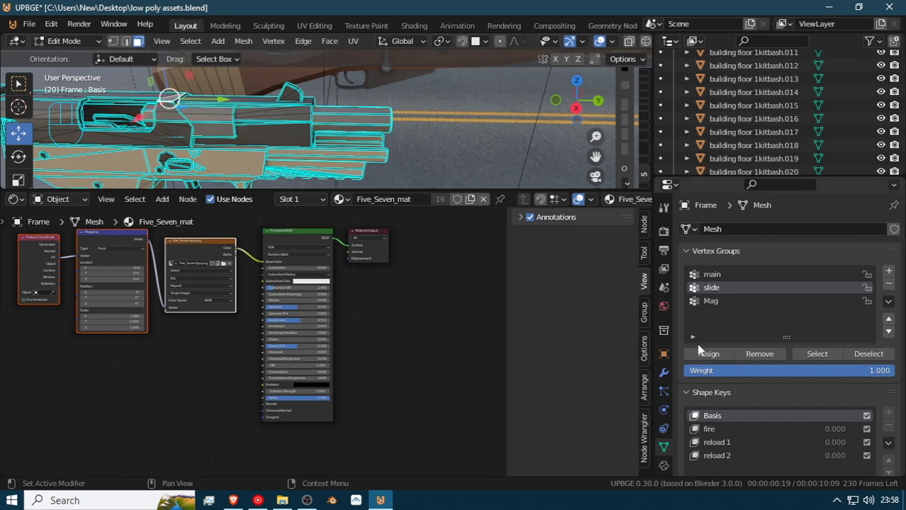
pyautogui.click(803, 355)
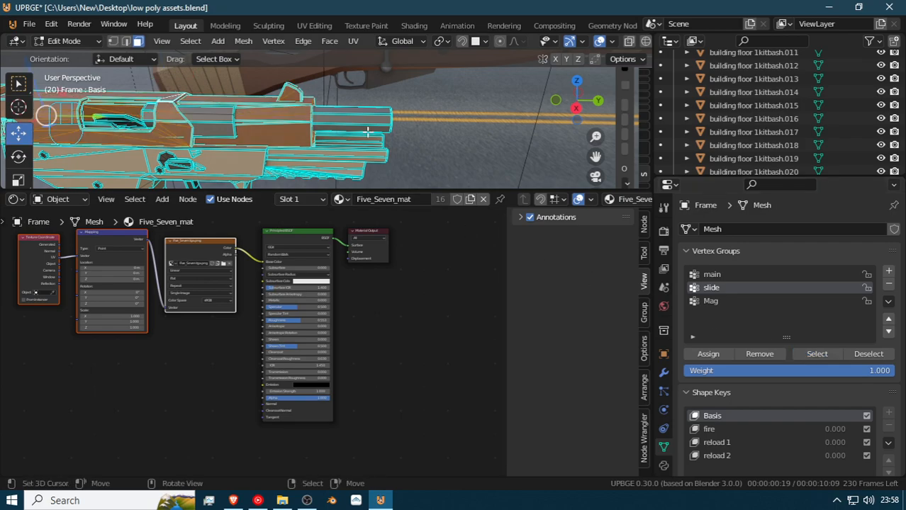
pyautogui.hotkey('shift', '`')
pyautogui.press('w')
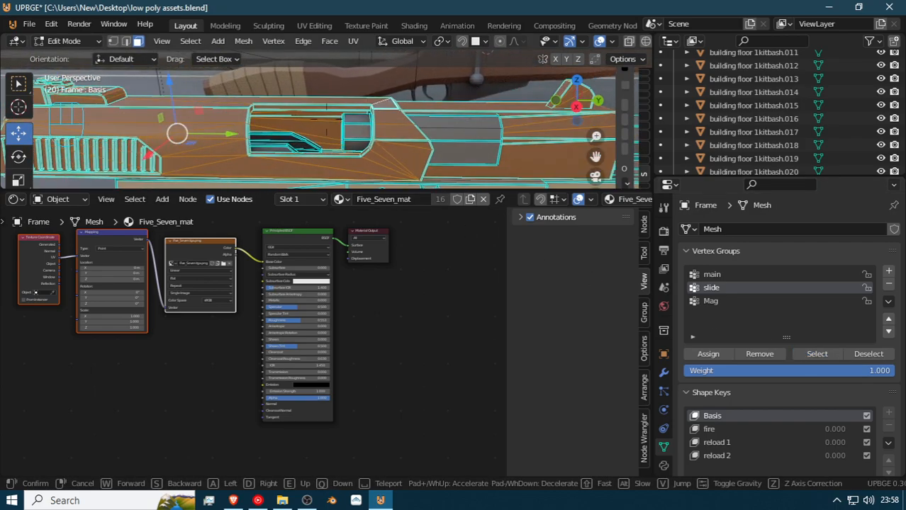
pyautogui.click(326, 132)
pyautogui.press('g')
pyautogui.press('y')
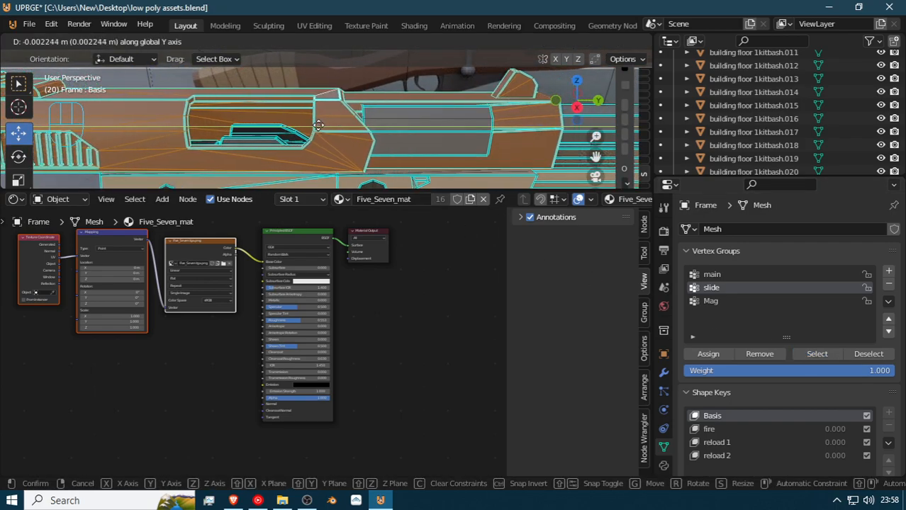
pyautogui.click(327, 126)
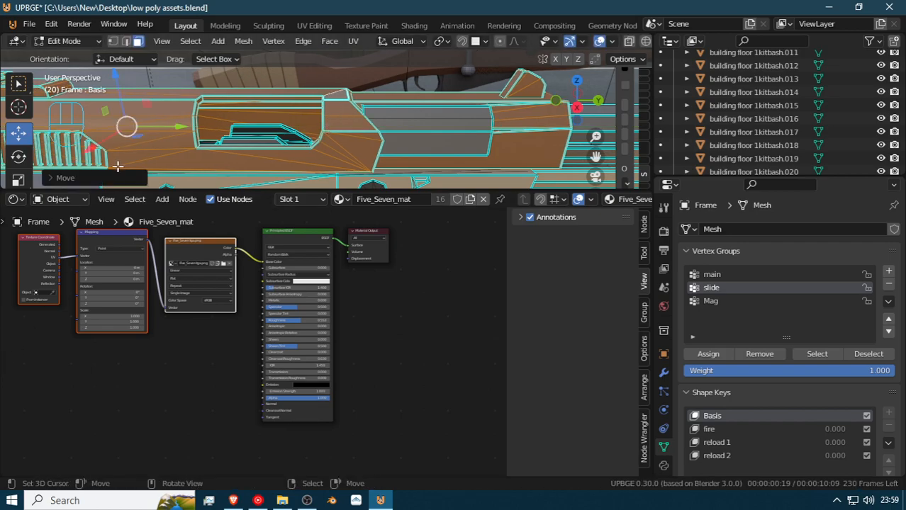
# Examine the pulled-back slide and open ejection port from the rear and the side, including in Object Mode
pyautogui.hotkey('shift', '`')
pyautogui.press('a')
pyautogui.press('s')
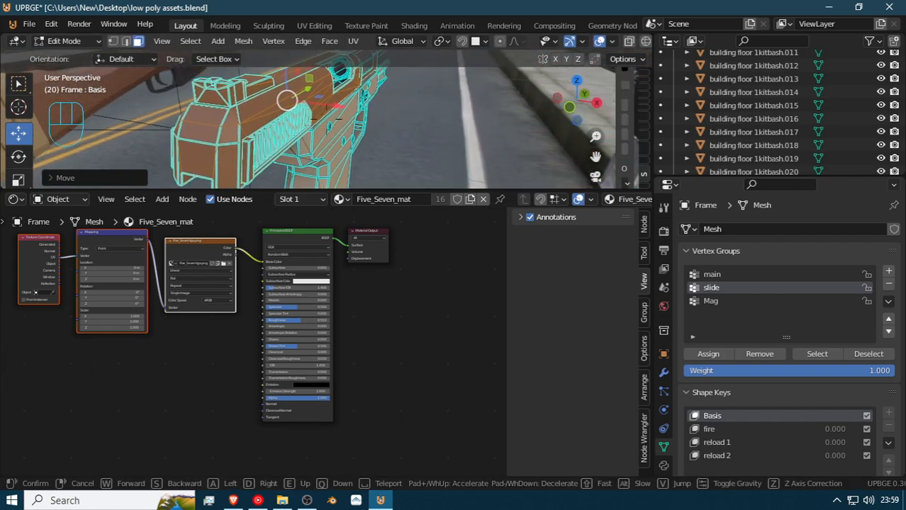
pyautogui.click(350, 102)
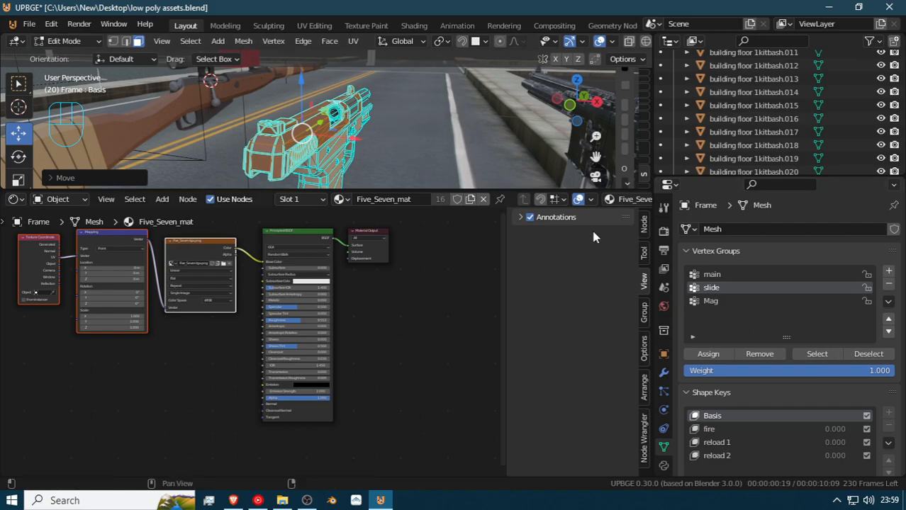
pyautogui.hotkey('shift', '`')
pyautogui.press('d')
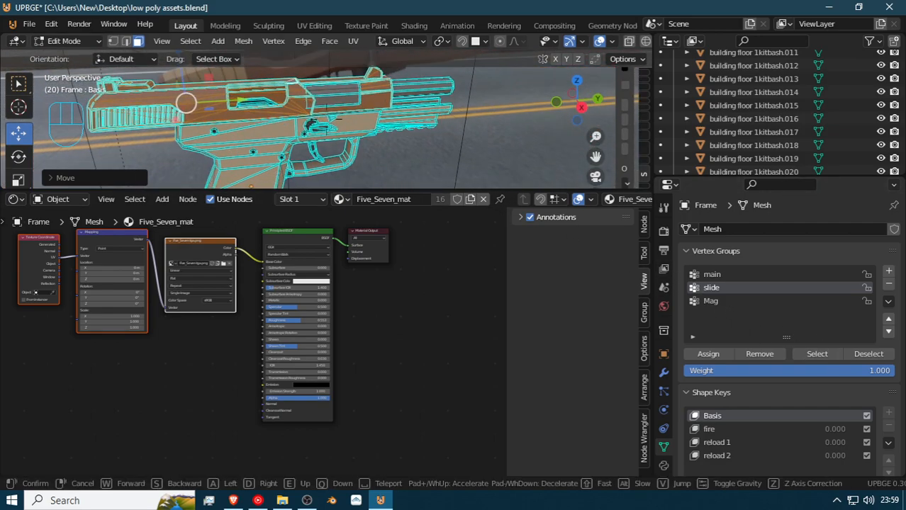
pyautogui.click(326, 119)
pyautogui.press('Tab')
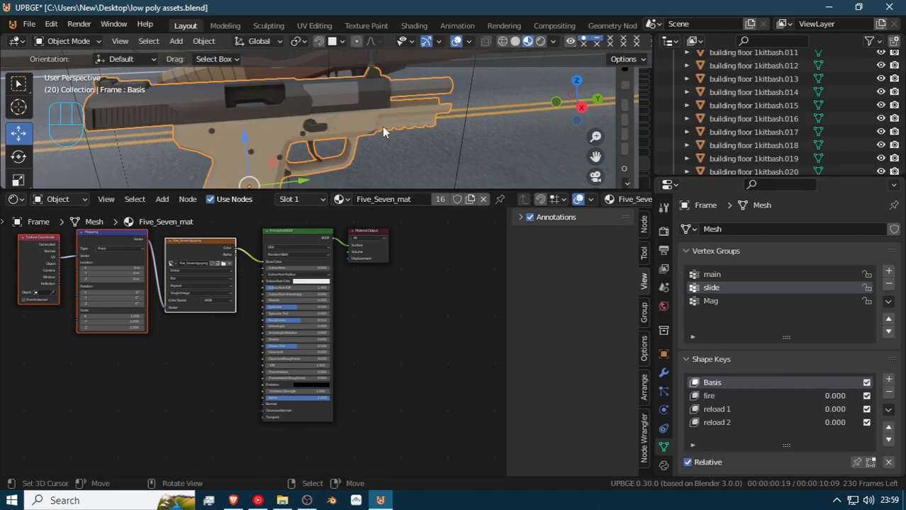
pyautogui.press('Tab')
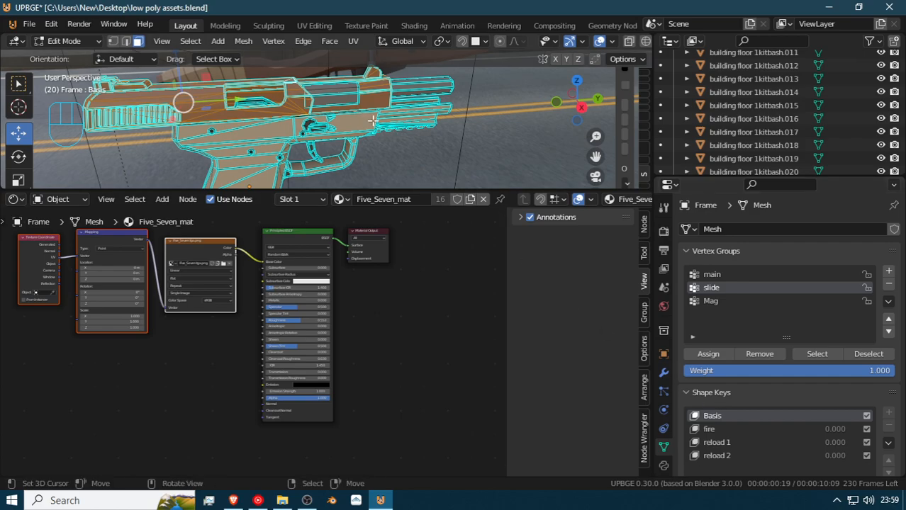
# Move the slide forward along the Y axis to its closed position over the barrel and fine-tune its placement
pyautogui.press('g')
pyautogui.press('y')
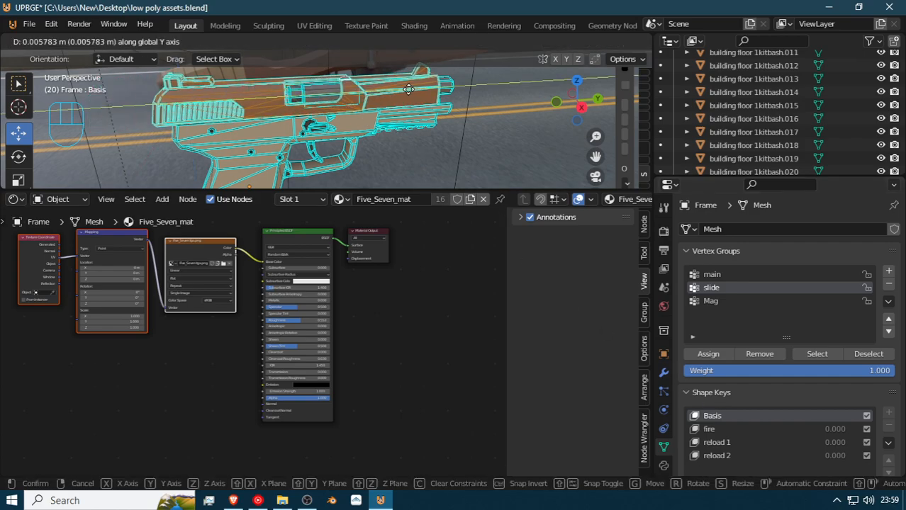
pyautogui.click(425, 88)
pyautogui.hotkey('shift', '`')
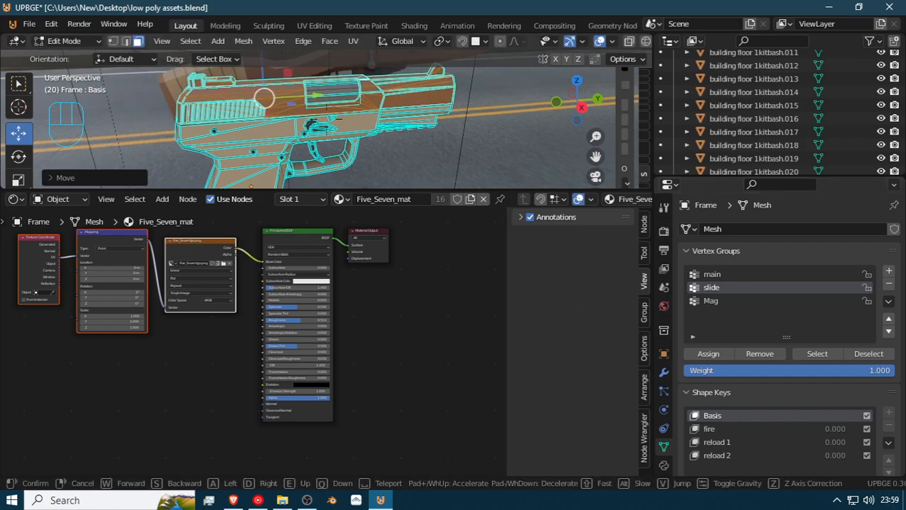
pyautogui.press('w')
pyautogui.click(206, 118)
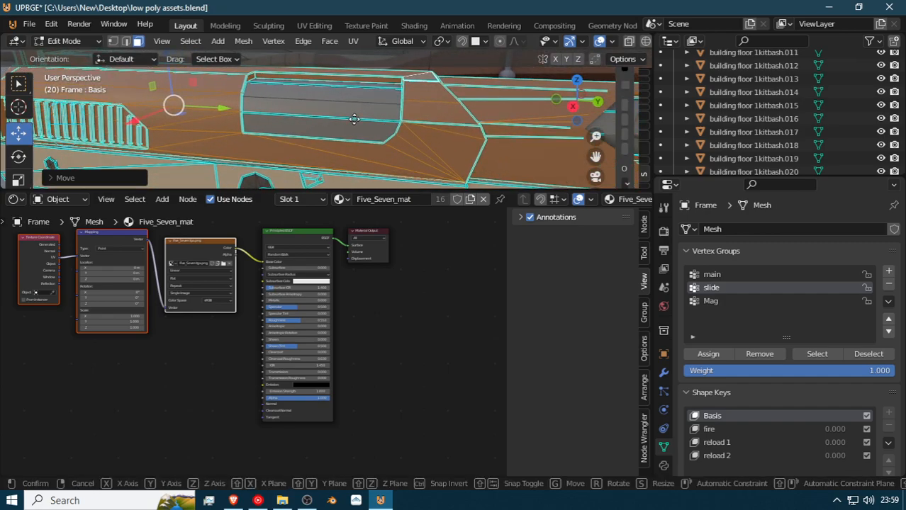
pyautogui.press('g')
pyautogui.press('y')
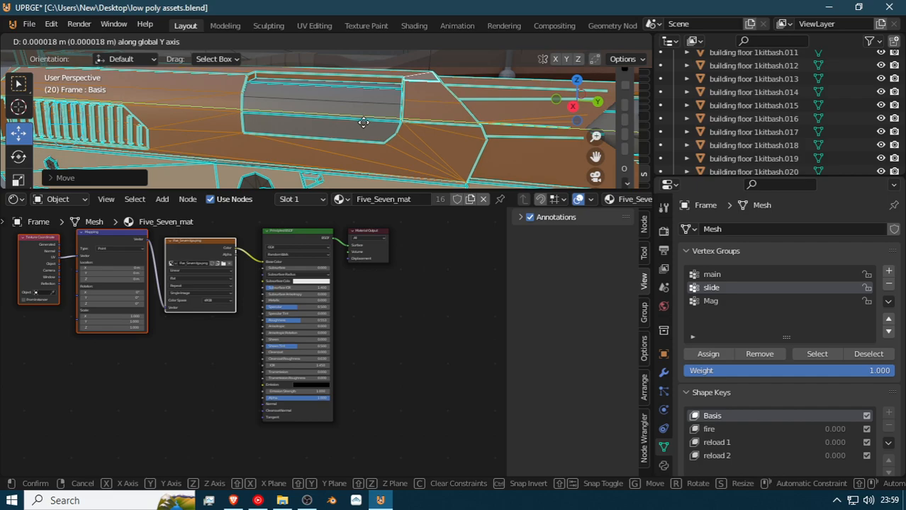
pyautogui.click(352, 124)
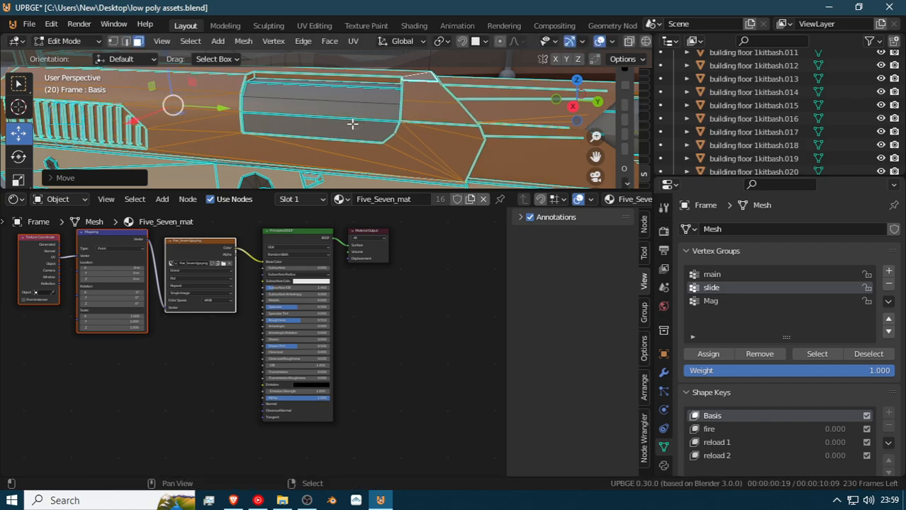
# Set the snap target to Vertex and readjust the closed slide along the Y axis
pyautogui.click(473, 41)
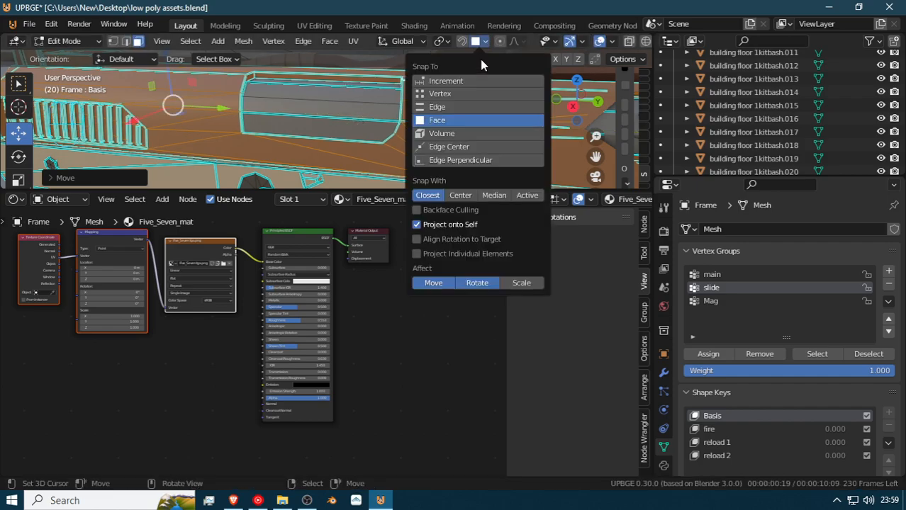
pyautogui.click(455, 96)
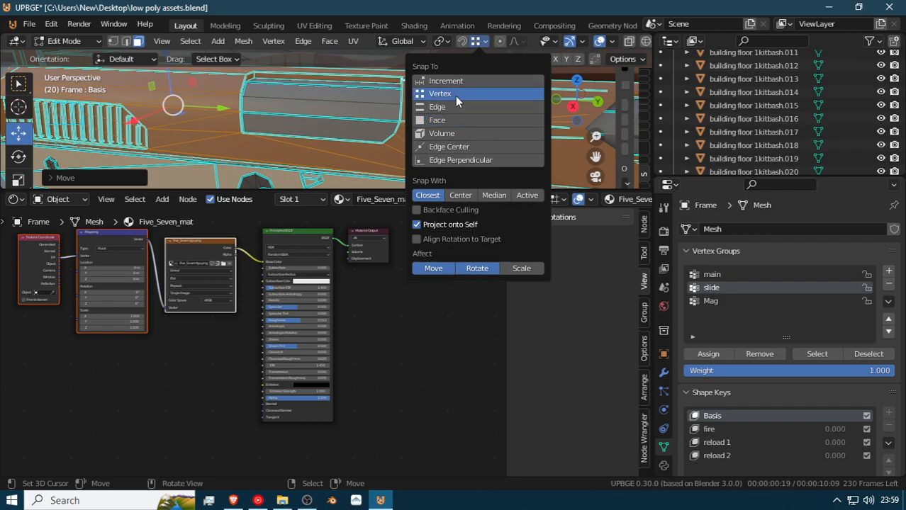
pyautogui.press('g')
pyautogui.press('y')
pyautogui.click(242, 90)
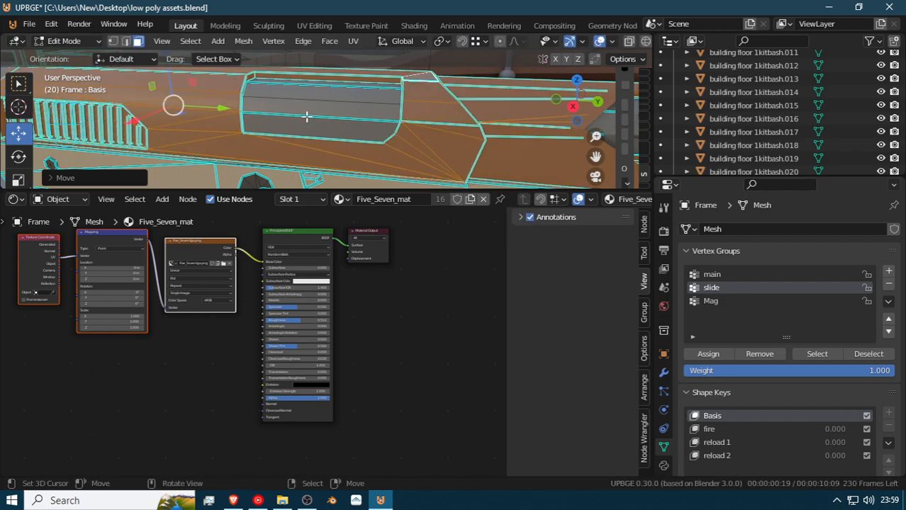
# Make the fire shape key active and move the slide about -0.006 m along the Y axis
pyautogui.hotkey('shift', '`')
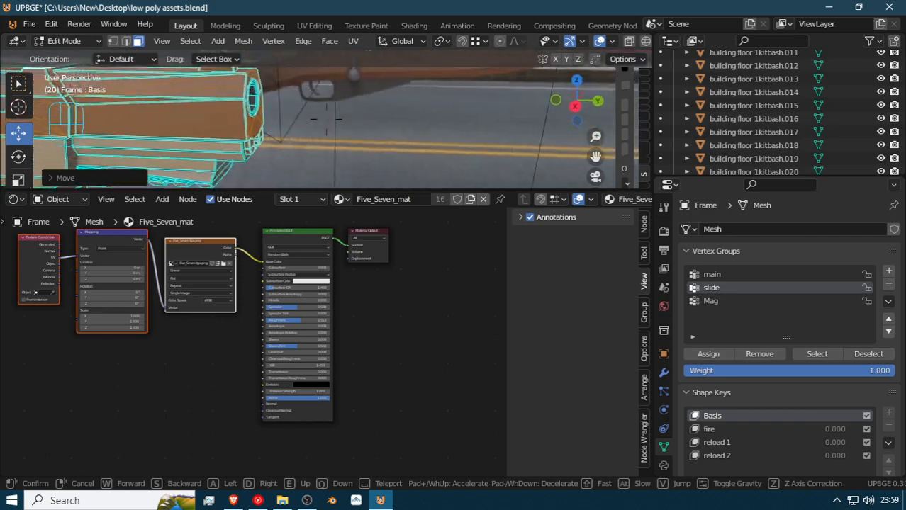
pyautogui.click(326, 119)
pyautogui.hotkey('shift', '`')
pyautogui.click(326, 119)
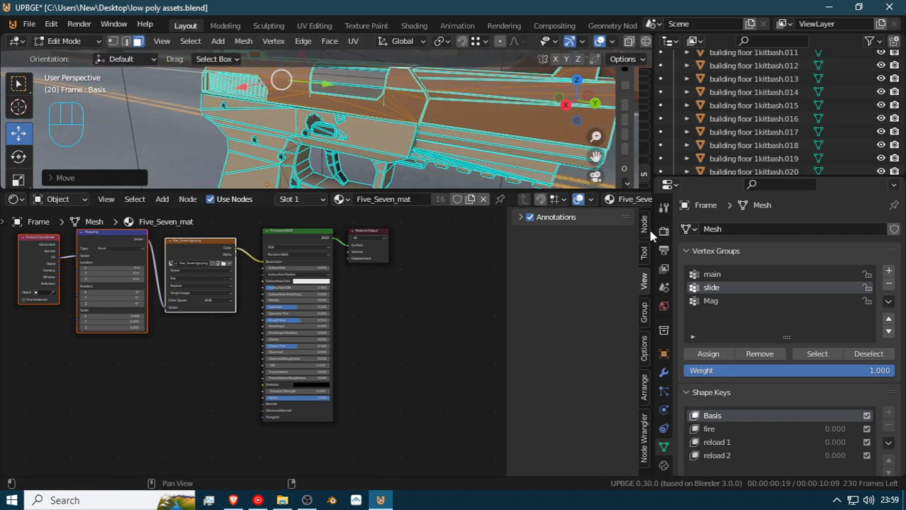
pyautogui.click(716, 430)
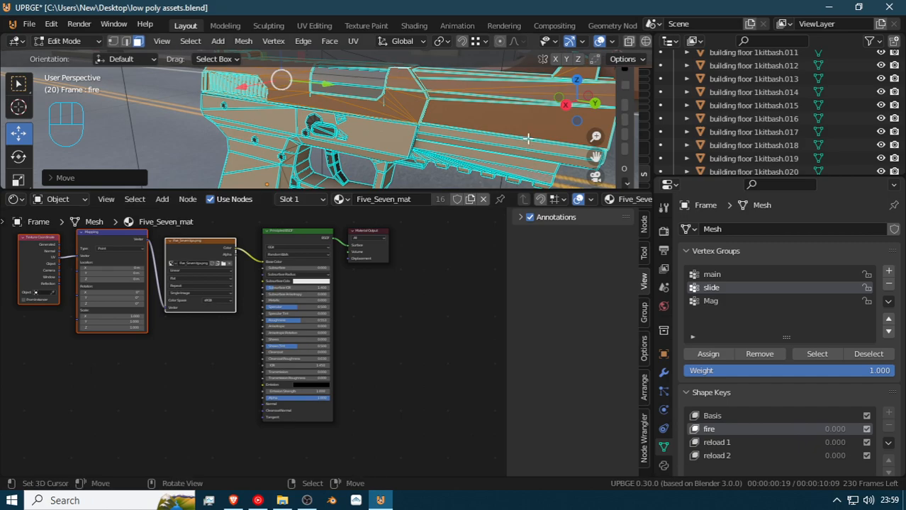
pyautogui.press('g')
pyautogui.press('y')
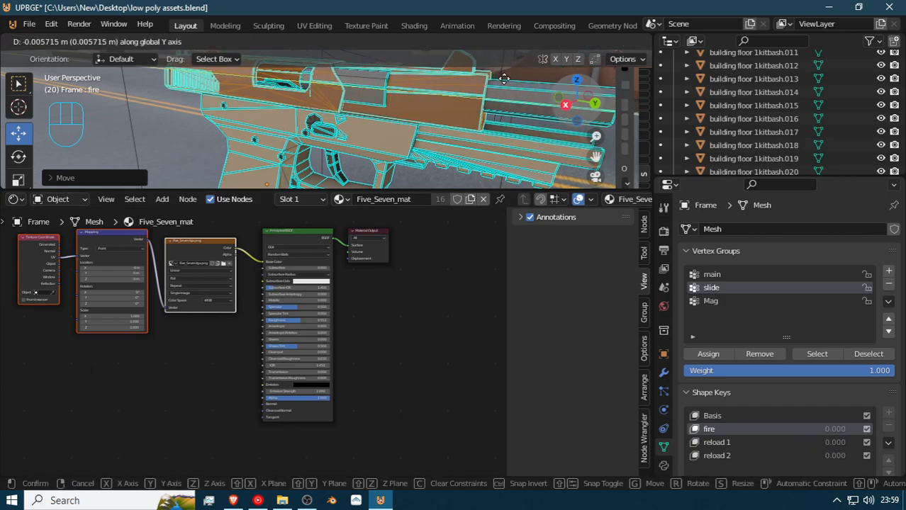
pyautogui.click(489, 77)
# Fine-tune the slide along the Y axis in the fire shape key and check its placement in Object Mode
pyautogui.hotkey('shift', '`')
pyautogui.press('a')
pyautogui.press('w')
pyautogui.press('e')
pyautogui.click(327, 119)
pyautogui.press('g')
pyautogui.press('y')
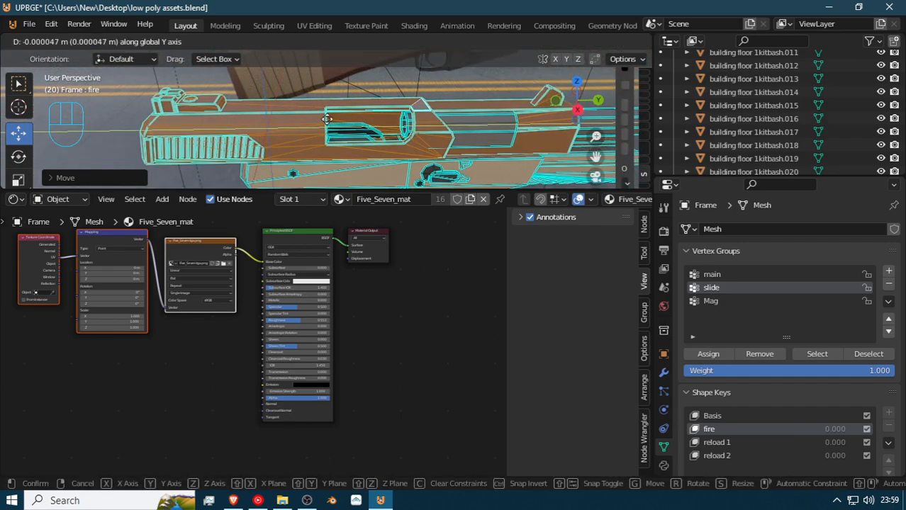
pyautogui.click(473, 148)
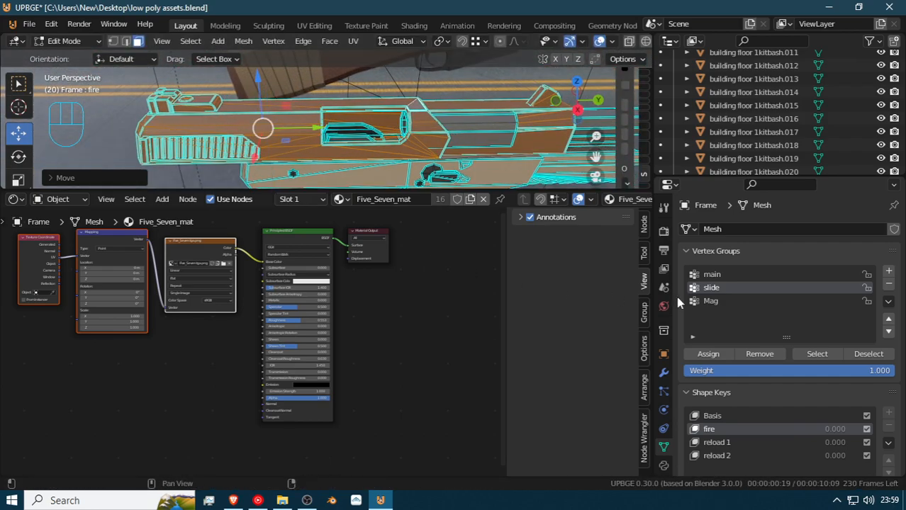
pyautogui.press('Tab')
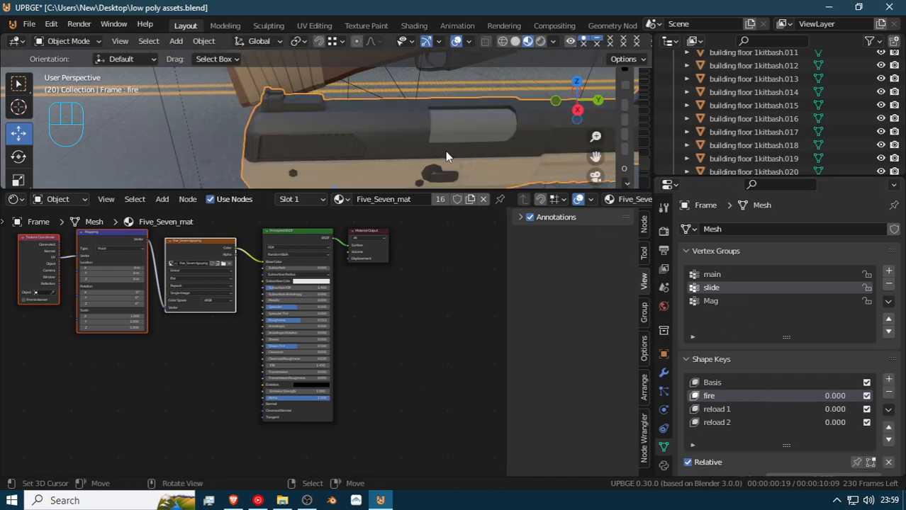
pyautogui.press('Tab')
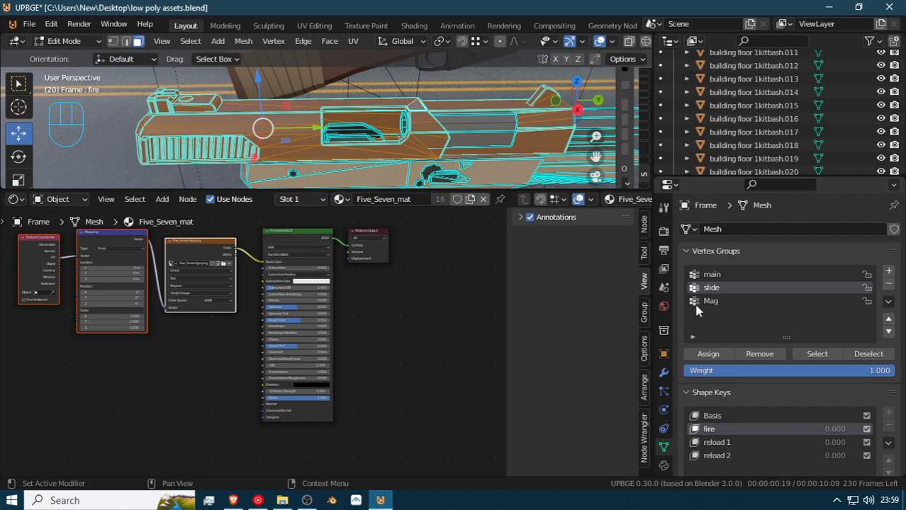
# Make the reload 1 shape key active and move the slide back about 0.006 m along the negative Y axis
pyautogui.click(717, 444)
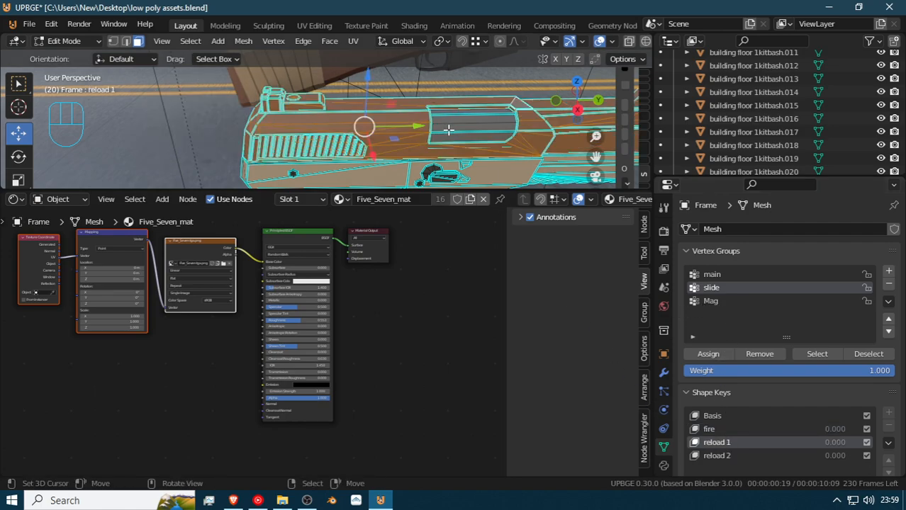
pyautogui.press('g')
pyautogui.press('y')
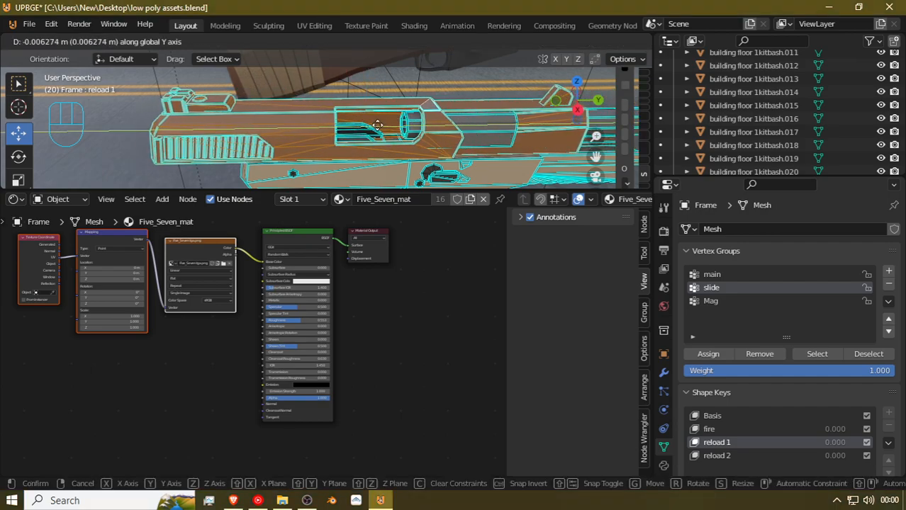
pyautogui.click(367, 126)
pyautogui.press('g')
pyautogui.press('y')
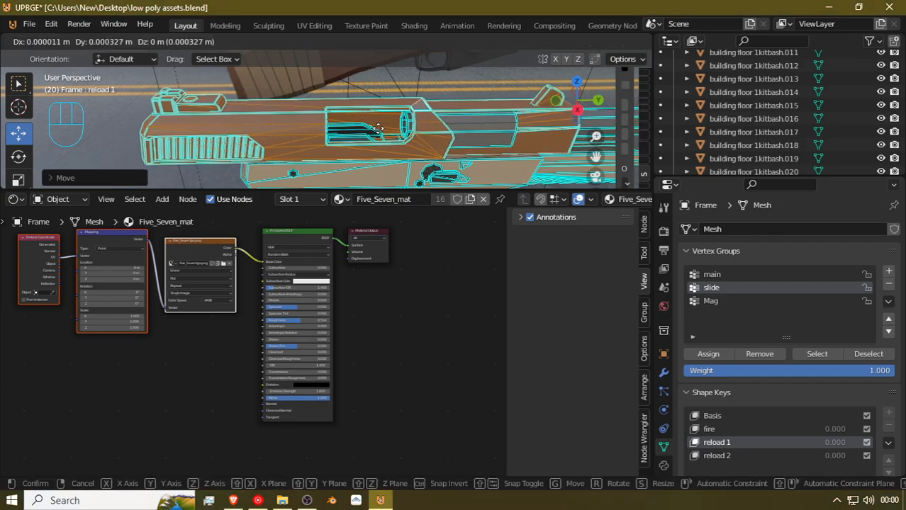
pyautogui.click(371, 128)
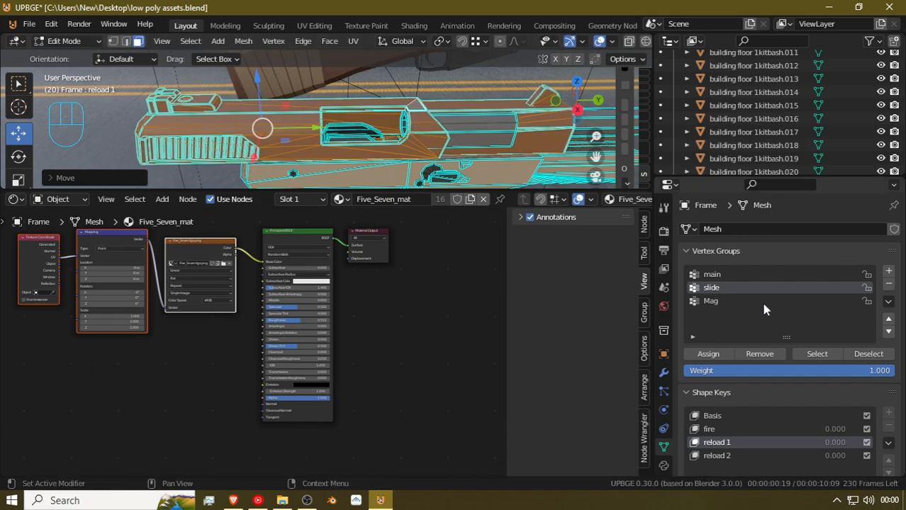
# Make the reload 2 shape key active and select only the geometry of the Mag vertex group
pyautogui.click(734, 454)
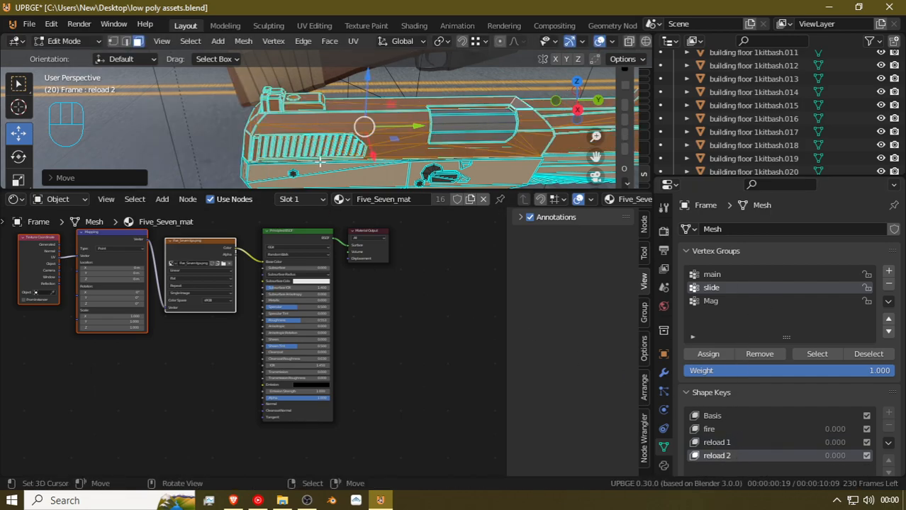
pyautogui.moveTo(327, 92); pyautogui.dragTo(348, 87, button='middle')
pyautogui.hotkey('shift', '`')
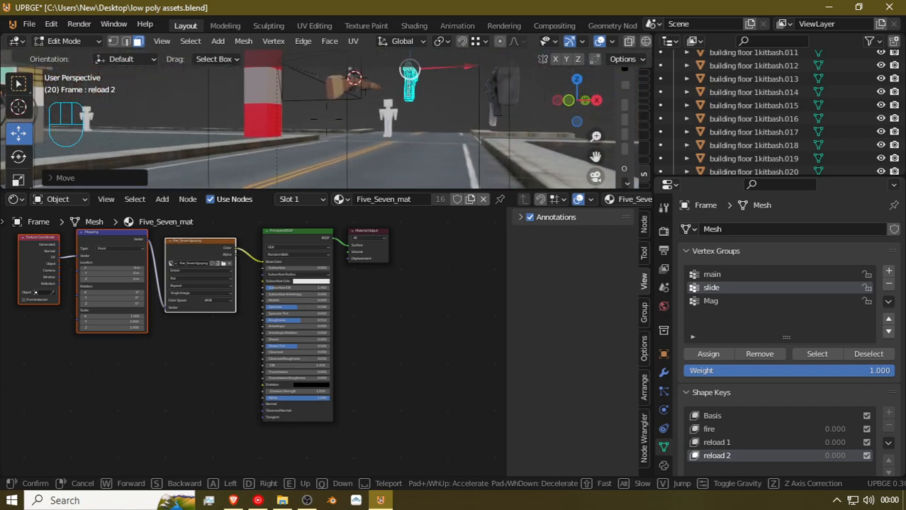
pyautogui.click(425, 79)
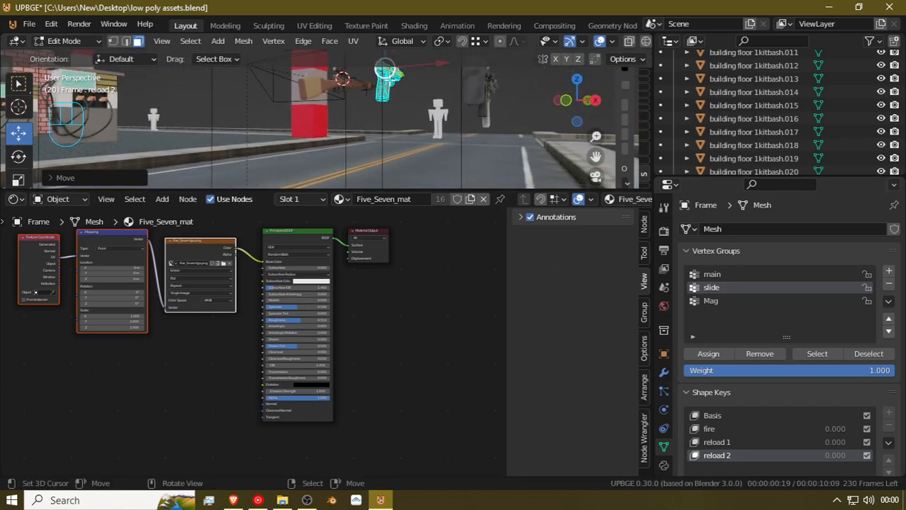
pyautogui.click(708, 301)
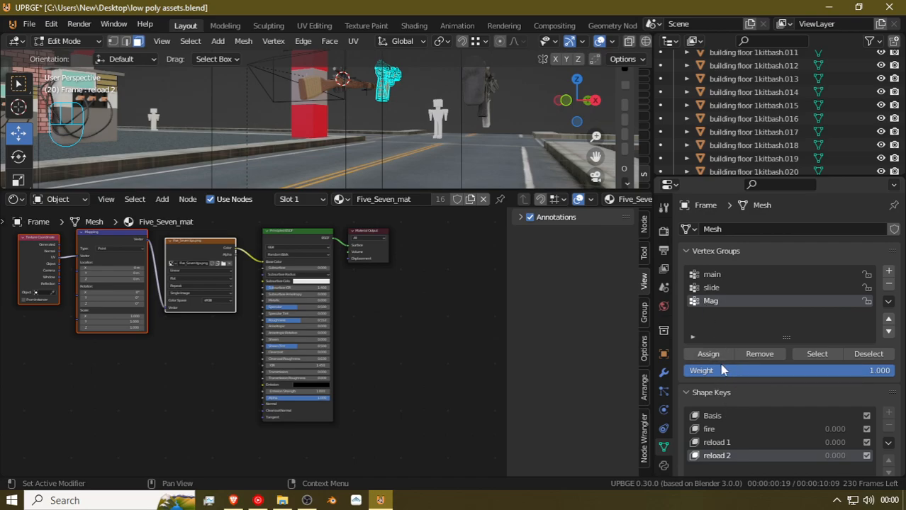
pyautogui.click(808, 354)
pyautogui.press('g')
pyautogui.click(440, 151)
# In the right orthographic view, move the rifle overlapping the pistol along the Y axis until it is clear, then reselect the pistol
pyautogui.moveTo(440, 151); pyautogui.dragTo(338, 115, button='middle')
pyautogui.press('KP_3')
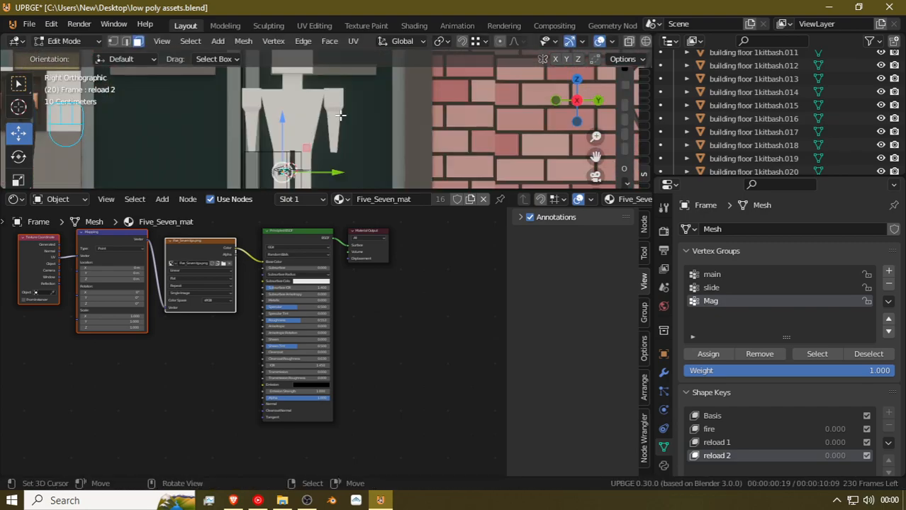
pyautogui.scroll(-2, 341, 116)
pyautogui.scroll(5, 340, 115)
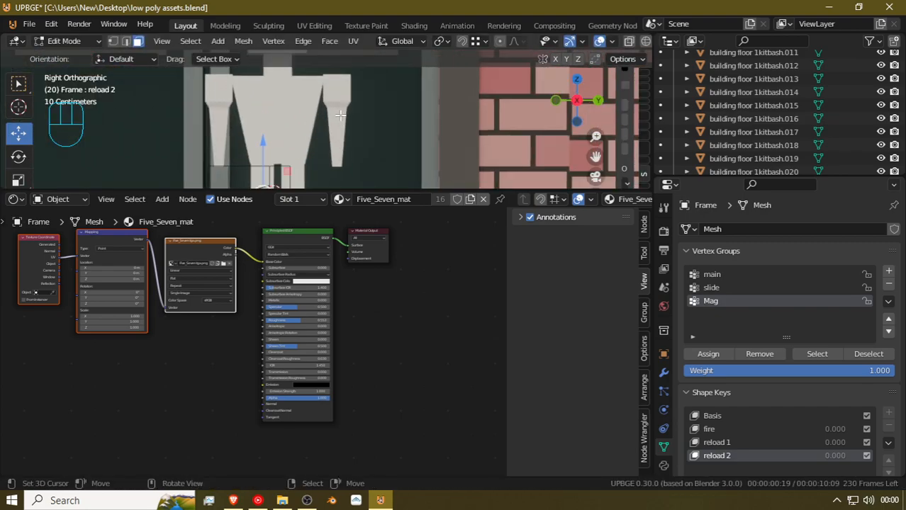
pyautogui.press('KP_Decimal')
pyautogui.scroll(1, 340, 116)
pyautogui.scroll(-1, 340, 115)
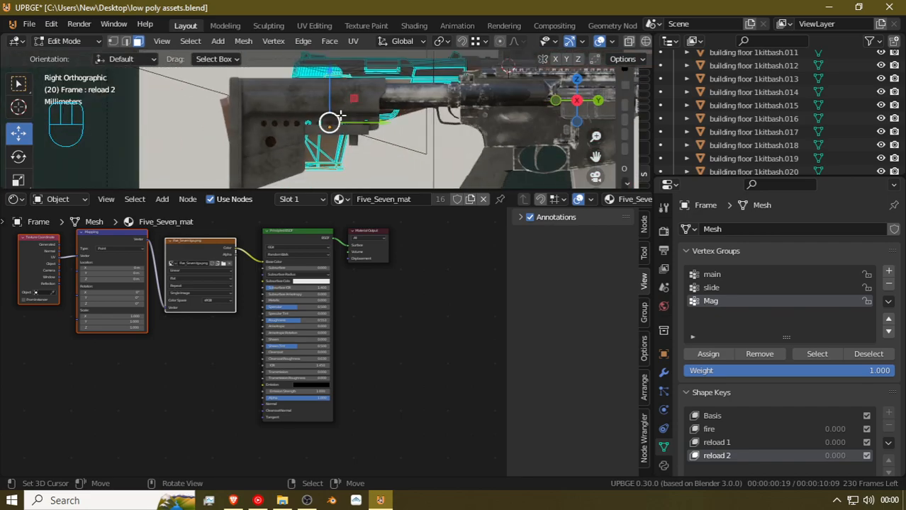
pyautogui.scroll(2, 340, 116)
pyautogui.scroll(-2, 340, 116)
pyautogui.press('Tab')
pyautogui.click(276, 110)
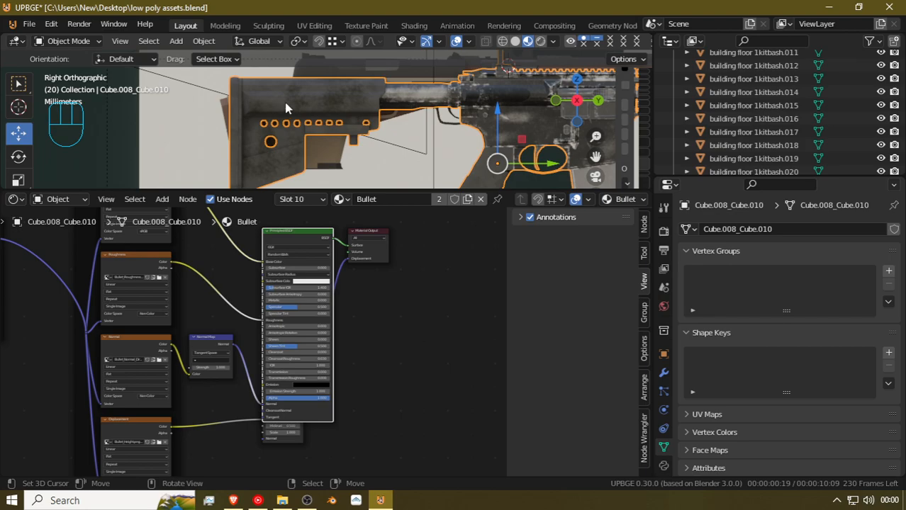
pyautogui.press('g')
pyautogui.press('y')
pyautogui.click(611, 104)
pyautogui.rightClick(322, 104)
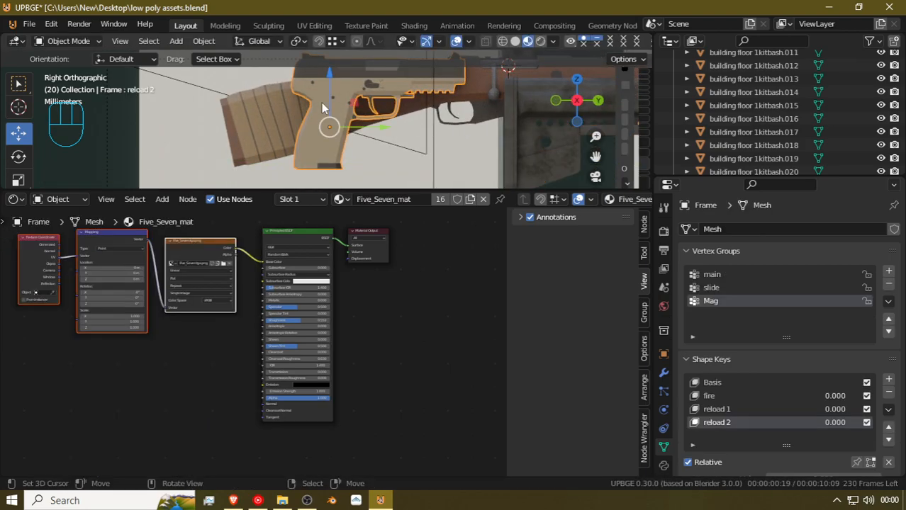
# Move the magazine down out of the grip to well below the pistol in the reload 2 shape key, and return to Object Mode
pyautogui.press('Tab')
pyautogui.press('g')
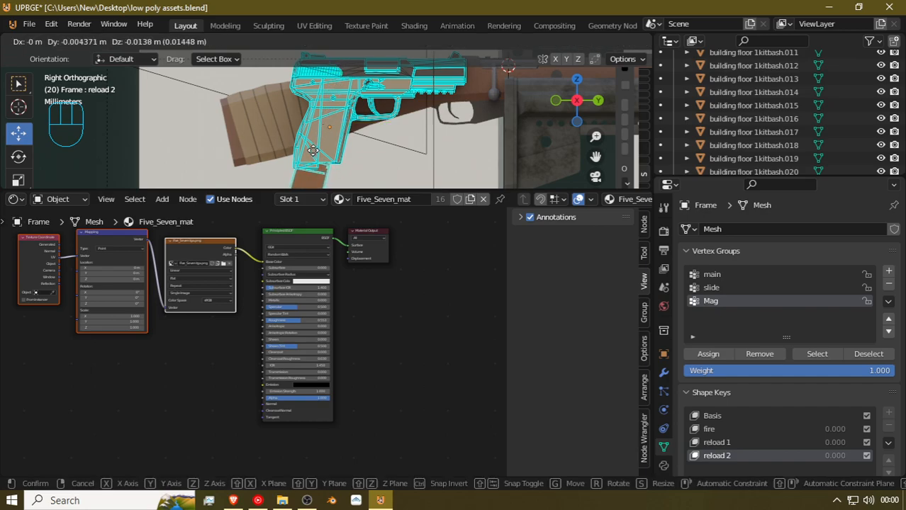
pyautogui.click(311, 173)
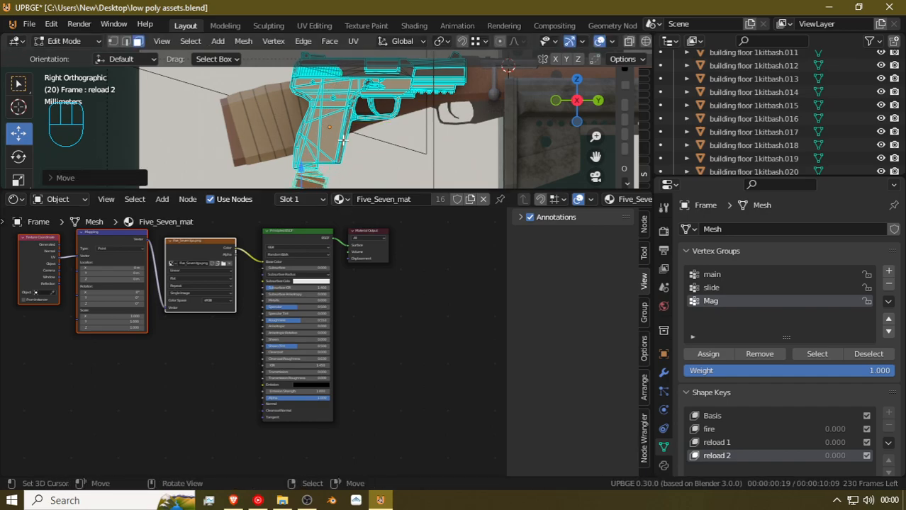
pyautogui.press('g')
pyautogui.click(326, 54)
pyautogui.scroll(-7, 331, 139)
pyautogui.press('g')
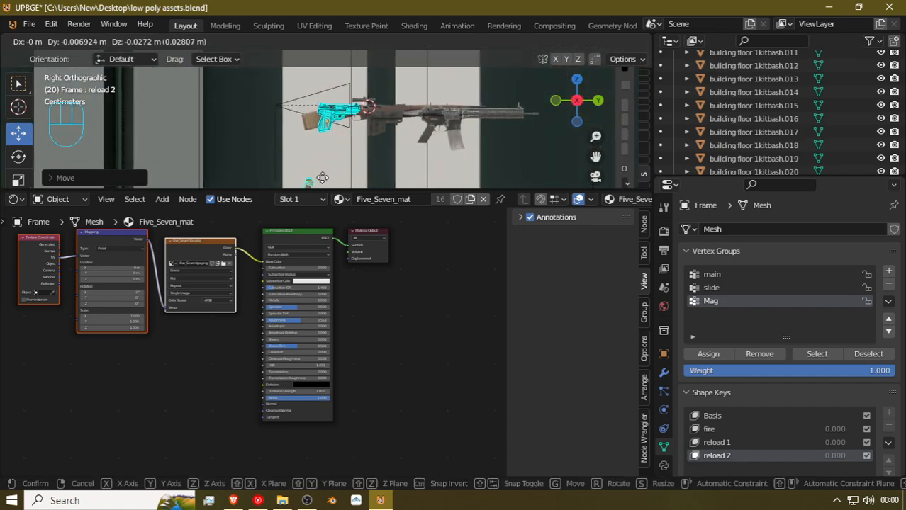
pyautogui.click(323, 178)
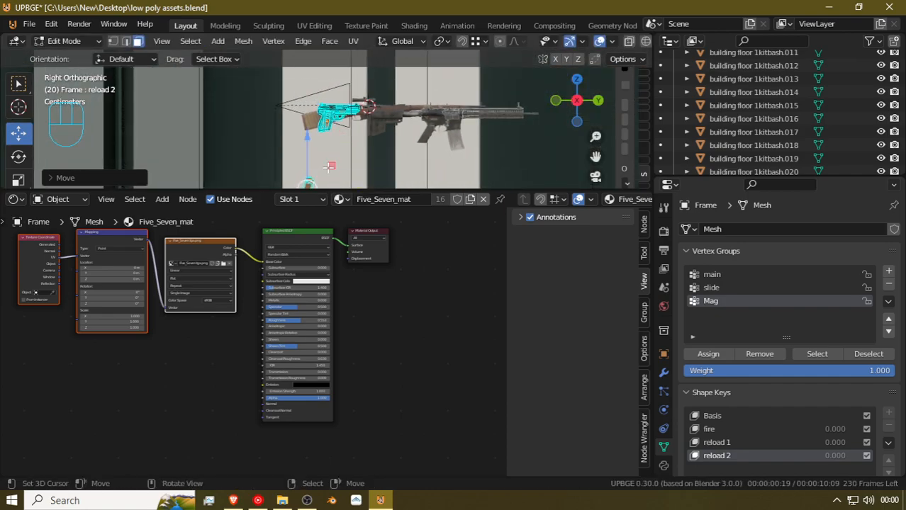
pyautogui.moveTo(324, 147); pyautogui.dragTo(488, 145, button='middle')
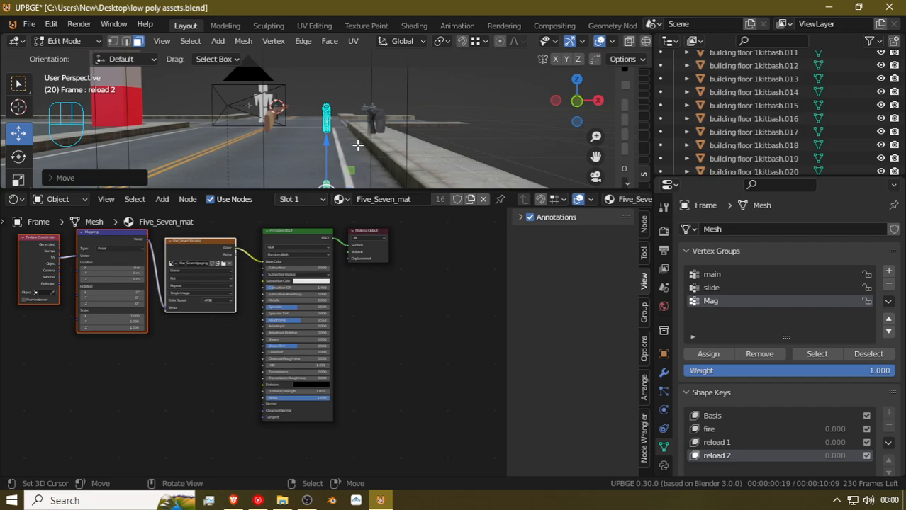
pyautogui.press('Tab')
pyautogui.moveTo(408, 142)
pyautogui.mouseDown(button='middle')
pyautogui.moveTo(289, 146)
pyautogui.moveTo(396, 153)
pyautogui.mouseUp(button='middle')
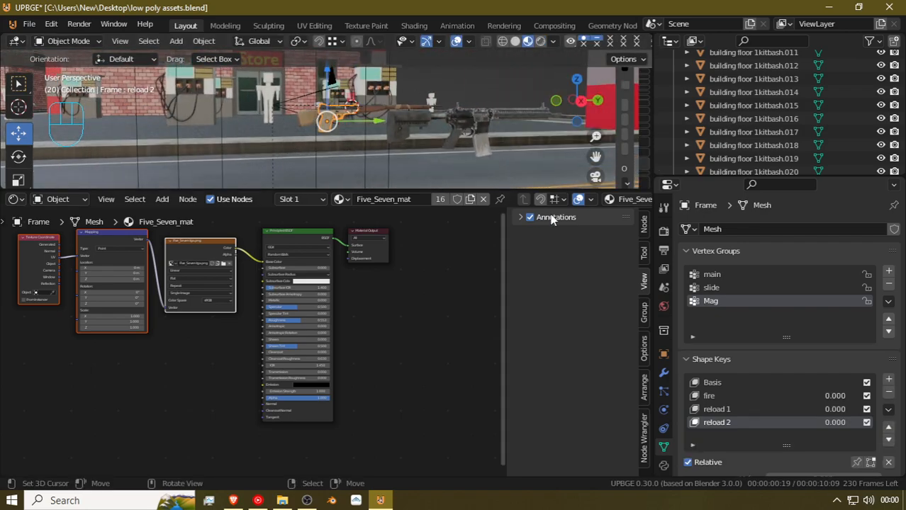
# Make the reload 1 shape key active with its value and range minimum at 0.999
pyautogui.click(721, 386)
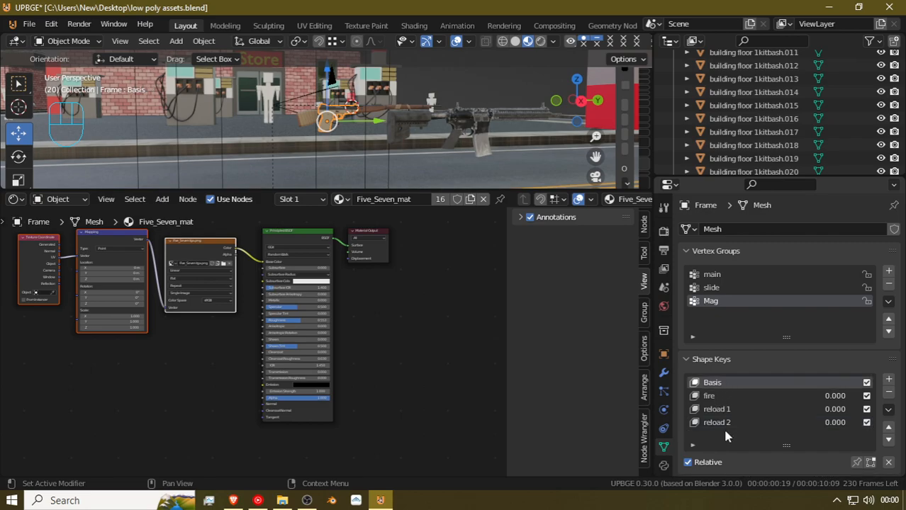
pyautogui.click(716, 397)
pyautogui.scroll(-3, 711, 386)
pyautogui.scroll(-1, 712, 387)
pyautogui.moveTo(776, 423); pyautogui.dragTo(879, 436)
pyautogui.click(748, 351)
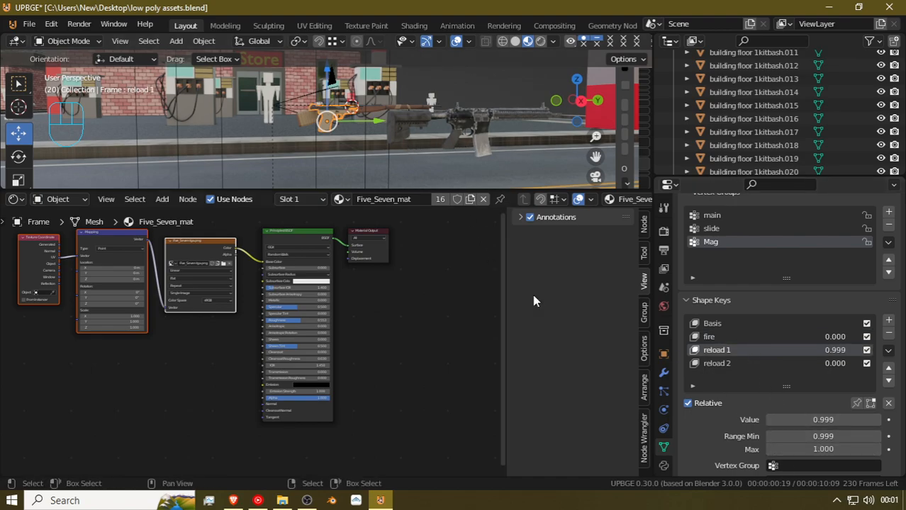
pyautogui.moveTo(792, 449)
pyautogui.mouseDown()
pyautogui.moveTo(856, 449)
pyautogui.moveTo(791, 450)
pyautogui.mouseUp()
pyautogui.scroll(-3, 793, 451)
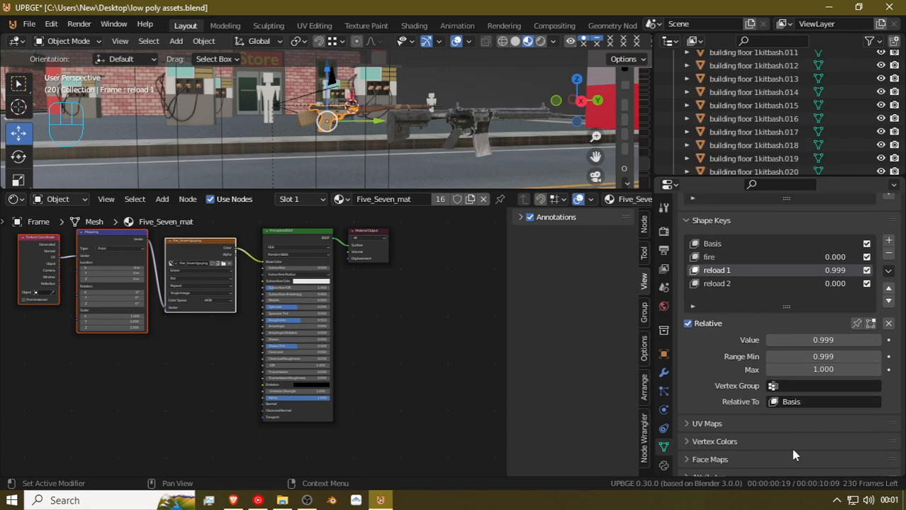
# Preview the magazine drop by raising the reload 2 shape key's value to 0.999 and returning it to 0
pyautogui.click(717, 284)
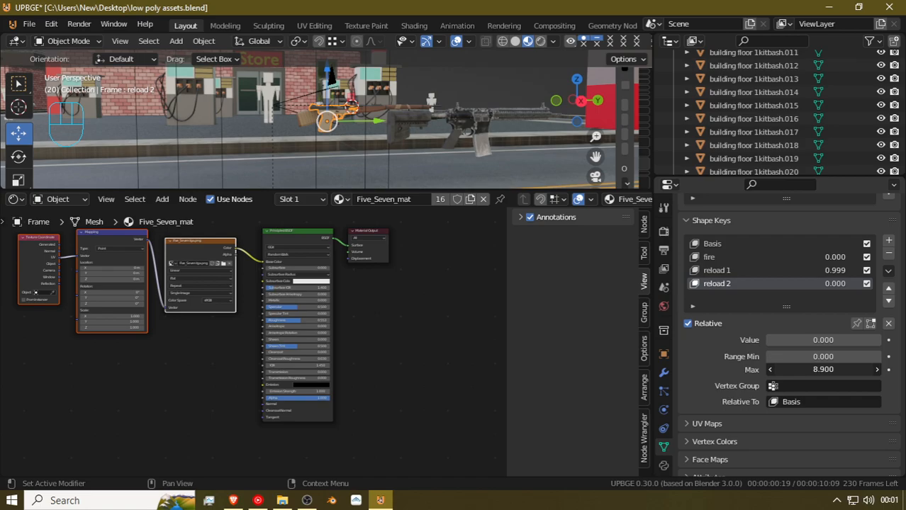
pyautogui.moveTo(823, 370); pyautogui.dragTo(829, 343)
pyautogui.rightClick(824, 358)
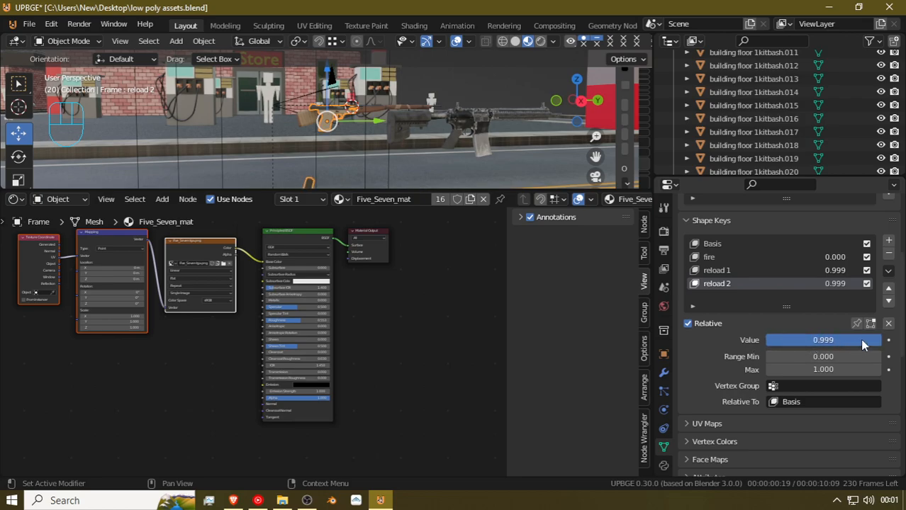
pyautogui.moveTo(859, 340); pyautogui.dragTo(765, 340)
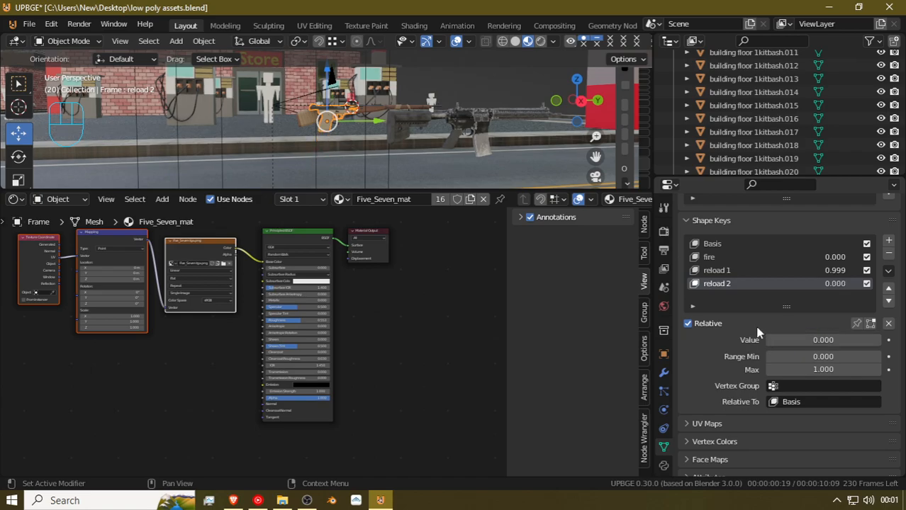
# Reactivate the reload 1 shape key, lower its range minimum to 0.699 and raise its value to 1.000
pyautogui.click(726, 274)
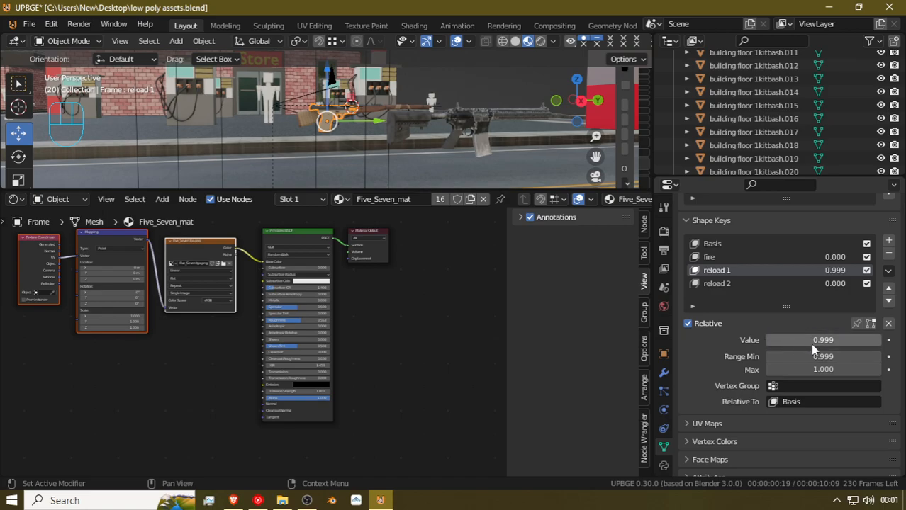
pyautogui.moveTo(794, 341)
pyautogui.mouseDown()
pyautogui.moveTo(879, 340)
pyautogui.moveTo(780, 340)
pyautogui.moveTo(881, 340)
pyautogui.moveTo(787, 342)
pyautogui.mouseUp()
pyautogui.moveTo(840, 357)
pyautogui.mouseDown()
pyautogui.moveTo(878, 357)
pyautogui.moveTo(769, 360)
pyautogui.moveTo(824, 357)
pyautogui.mouseUp()
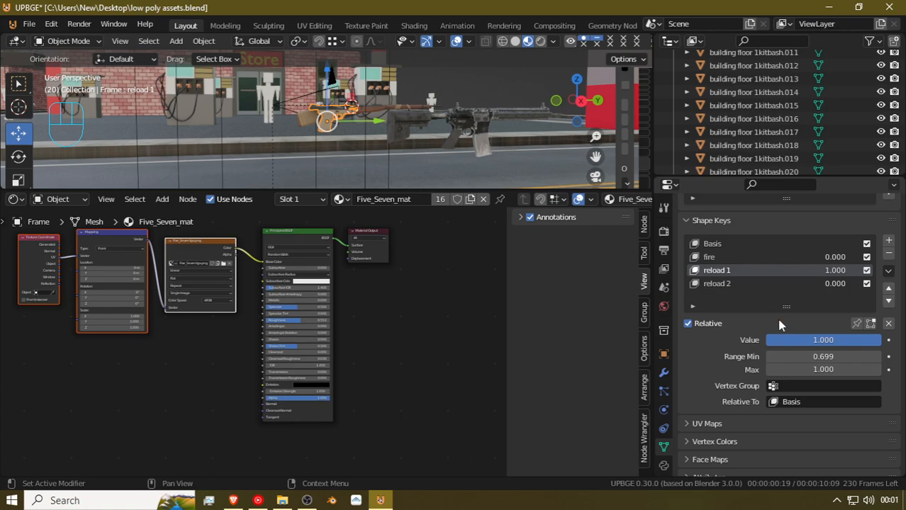
pyautogui.scroll(4, 363, 132)
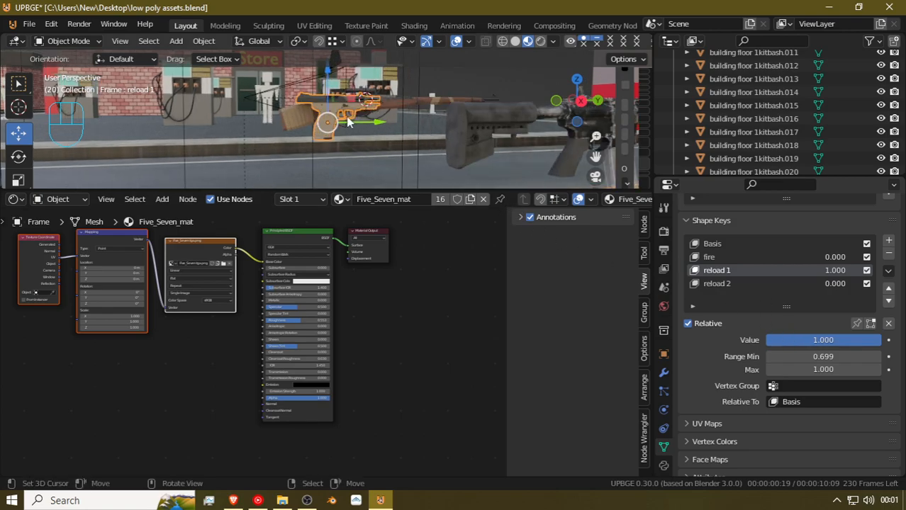
# Set the reload 1 shape key's range minimum to 0.999 and its value to 1
pyautogui.moveTo(823, 370); pyautogui.dragTo(843, 362)
pyautogui.press('Escape')
pyautogui.press('Escape')
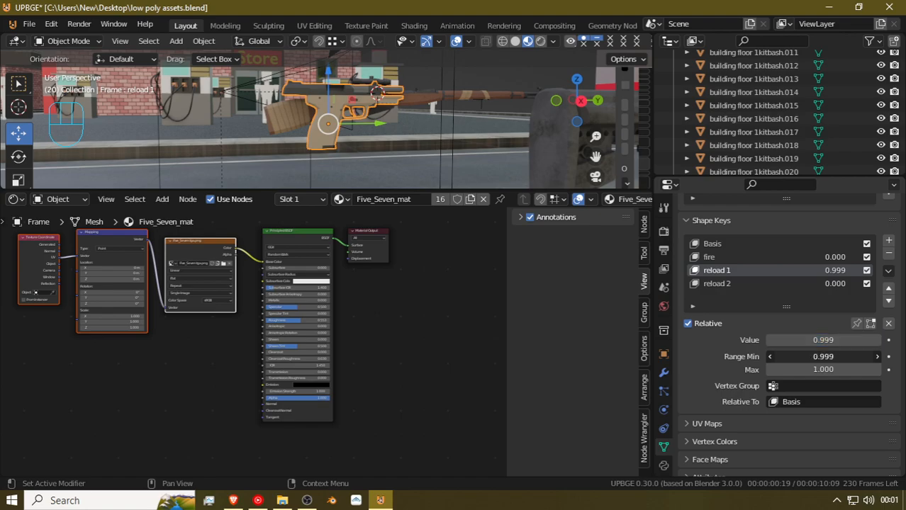
pyautogui.click(837, 340)
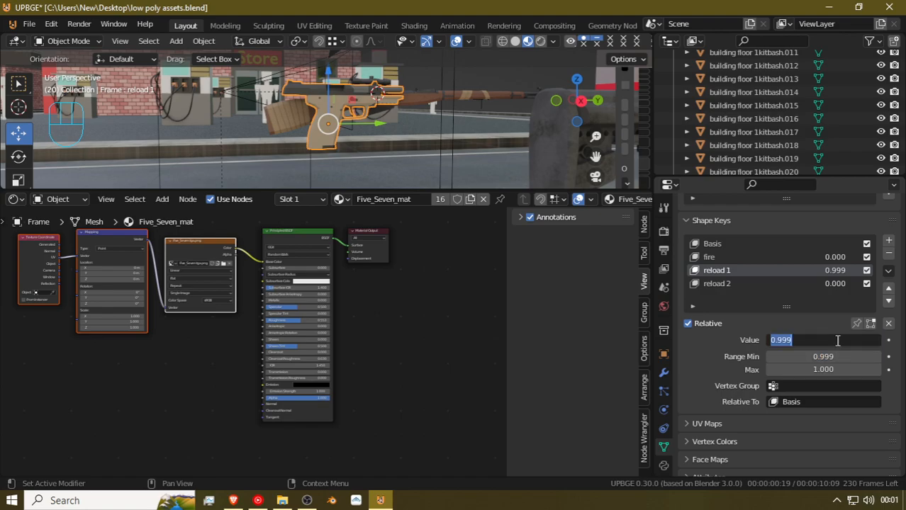
pyautogui.write('1')
pyautogui.press('Return')
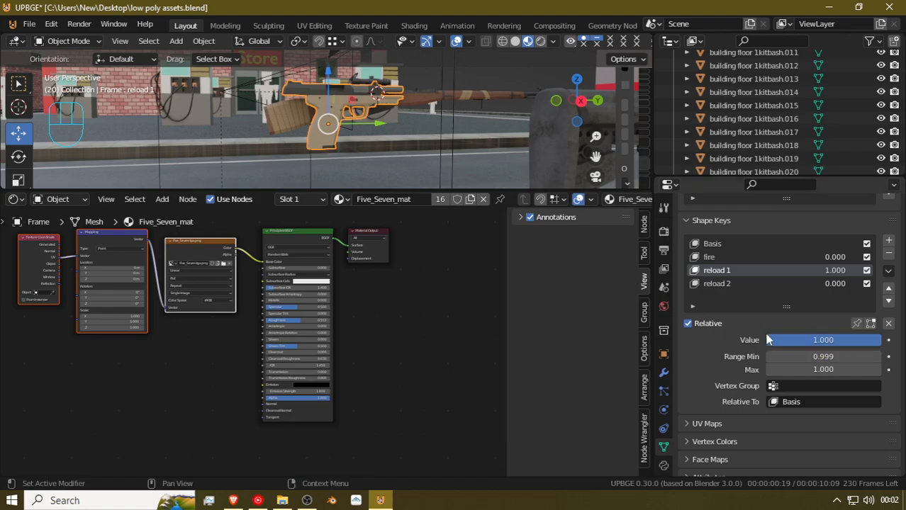
# Try to set the reload 1 shape key's range minimum to 1
pyautogui.click(849, 356)
pyautogui.write('1')
pyautogui.press('Return')
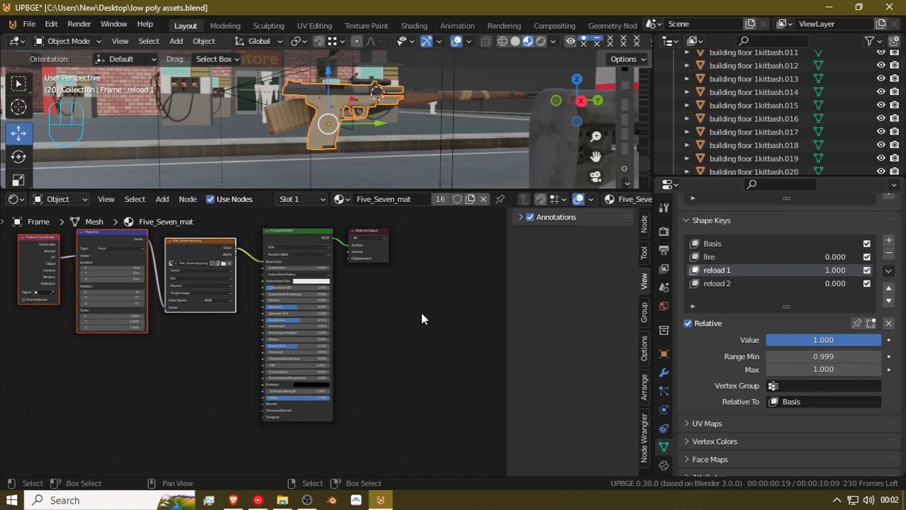
pyautogui.moveTo(828, 357); pyautogui.dragTo(772, 357)
pyautogui.moveTo(831, 356); pyautogui.dragTo(836, 356)
# Try to set the reload 1 shape key's value to 0 while its range minimum is 0.999
pyautogui.click(834, 340)
pyautogui.write('0')
pyautogui.press('Return')
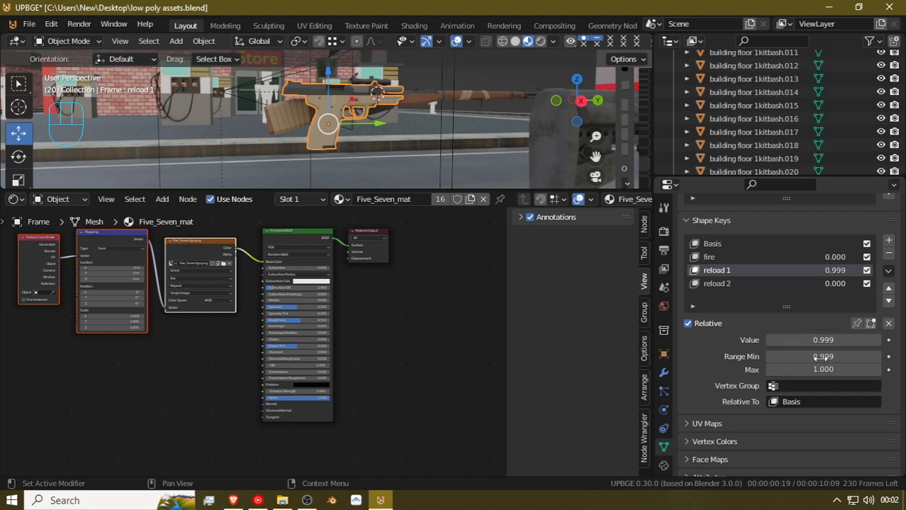
pyautogui.moveTo(822, 358)
pyautogui.mouseDown()
pyautogui.moveTo(773, 357)
pyautogui.moveTo(826, 358)
pyautogui.mouseUp()
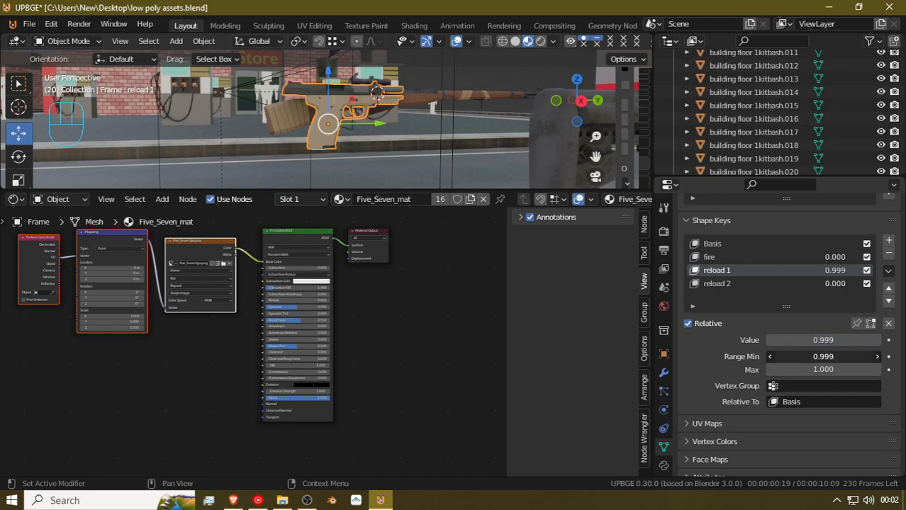
pyautogui.click(831, 339)
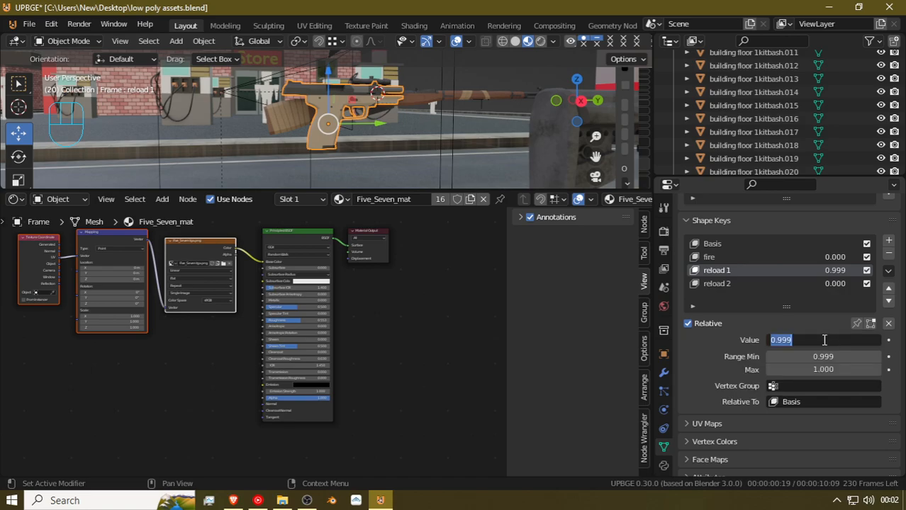
pyautogui.click(782, 363)
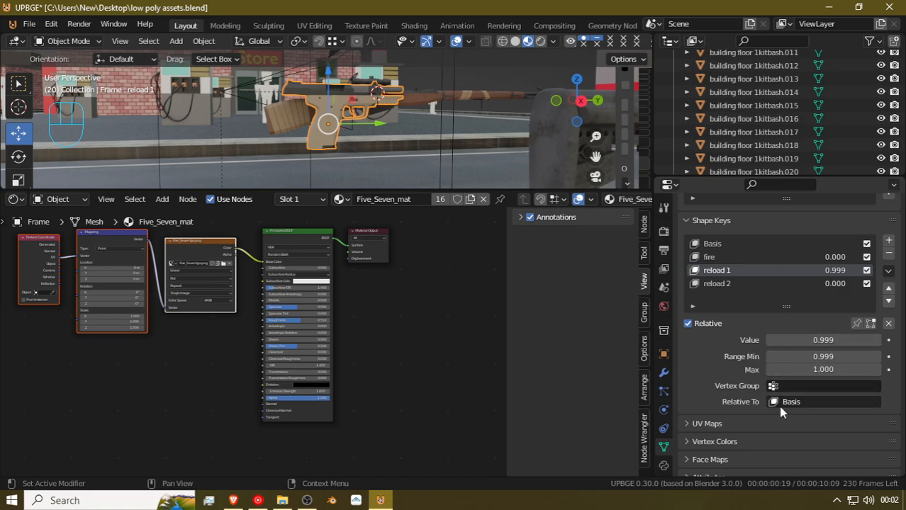
# Turn the Relative option off and on, and disable and re-enable the reload 1 shape key
pyautogui.click(694, 326)
pyautogui.moveTo(849, 361); pyautogui.dragTo(774, 340)
pyautogui.click(689, 325)
pyautogui.click(866, 270)
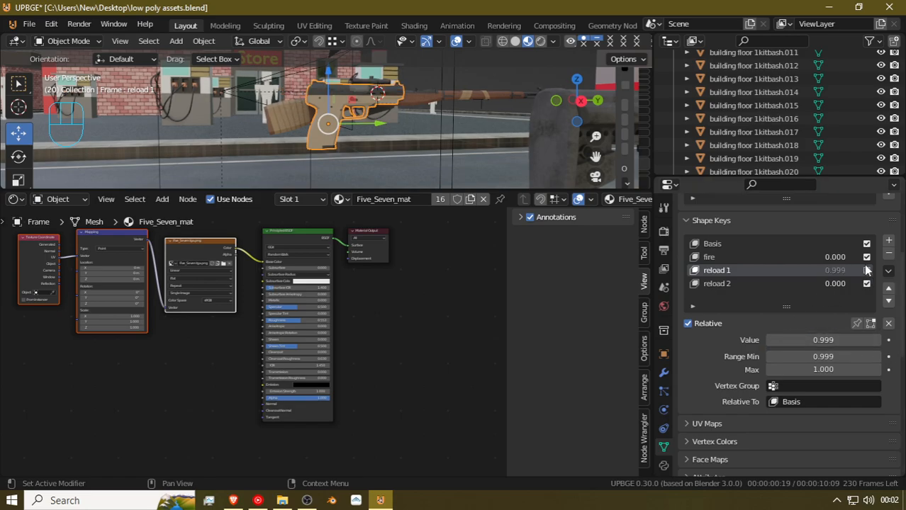
pyautogui.click(866, 270)
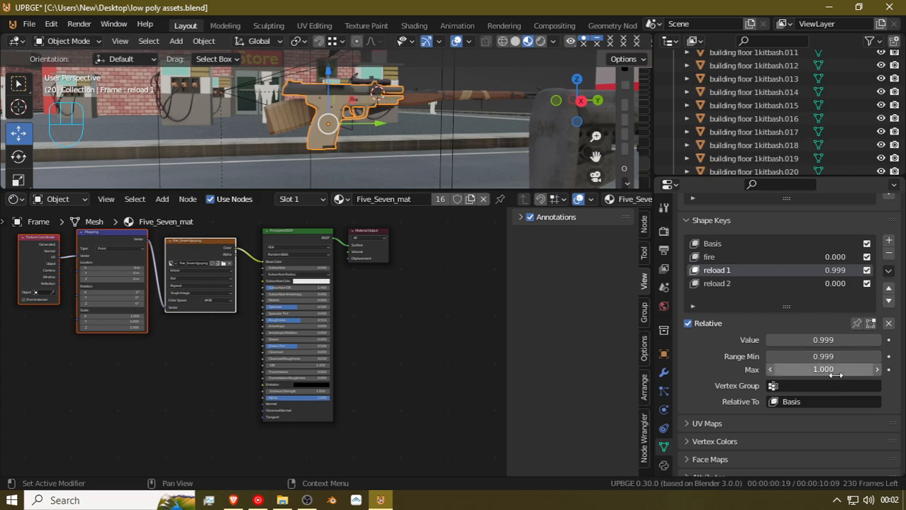
# Copy the data path of the reload 1 shape key's range minimum
pyautogui.moveTo(835, 370); pyautogui.dragTo(817, 357)
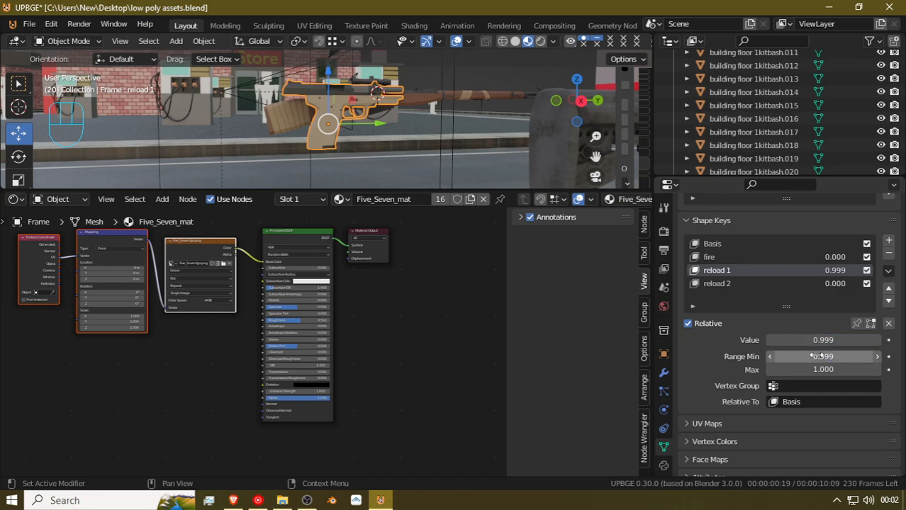
pyautogui.rightClick(818, 356)
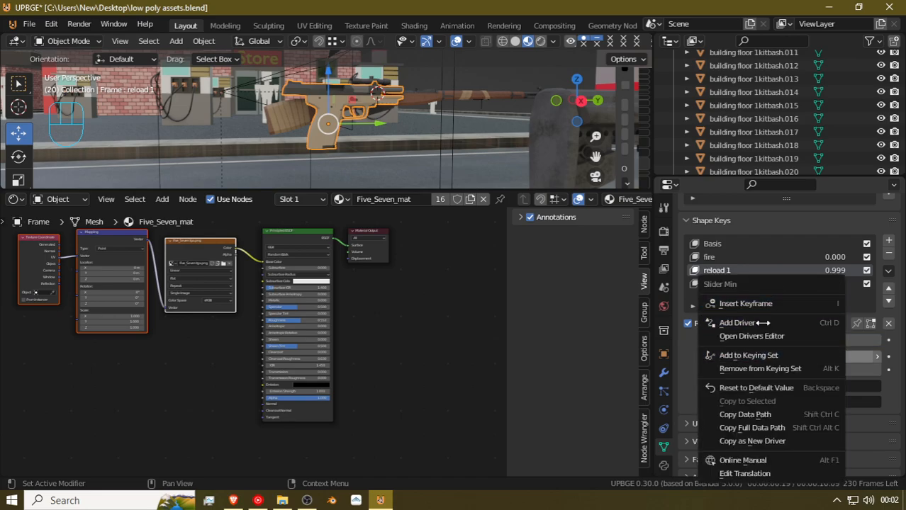
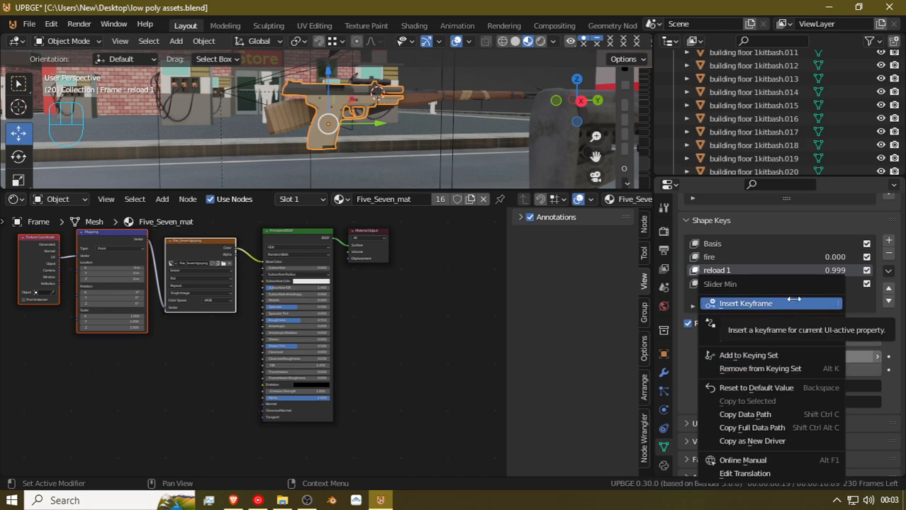
pyautogui.click(744, 415)
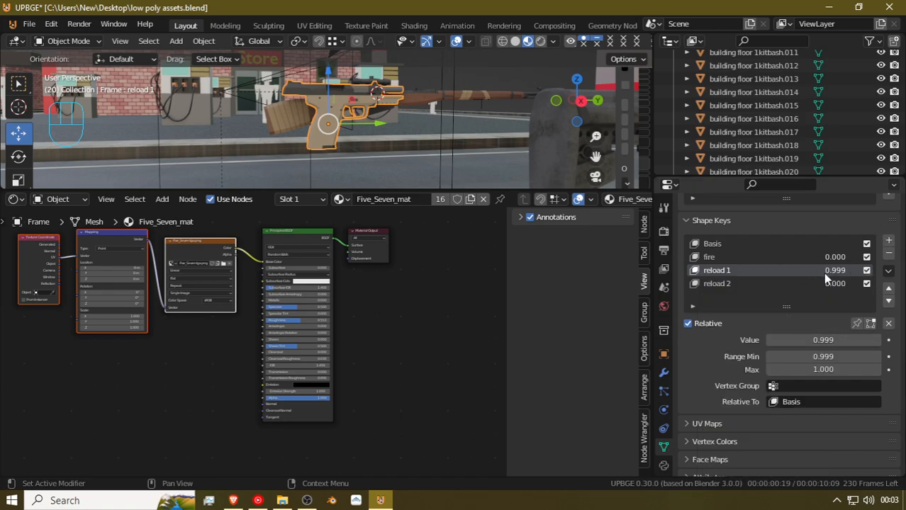
# Clear the shape key weights and bring the reload 1 value back to 0.999, twice
pyautogui.click(889, 323)
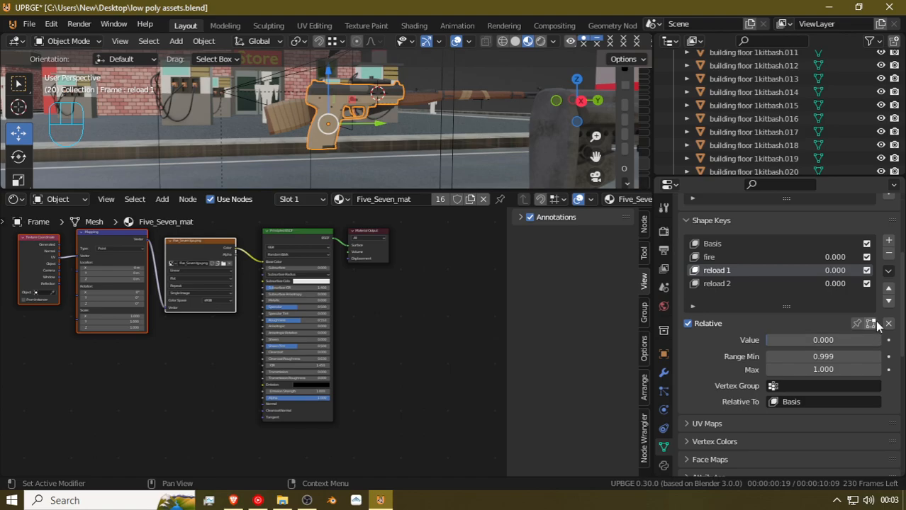
pyautogui.click(813, 343)
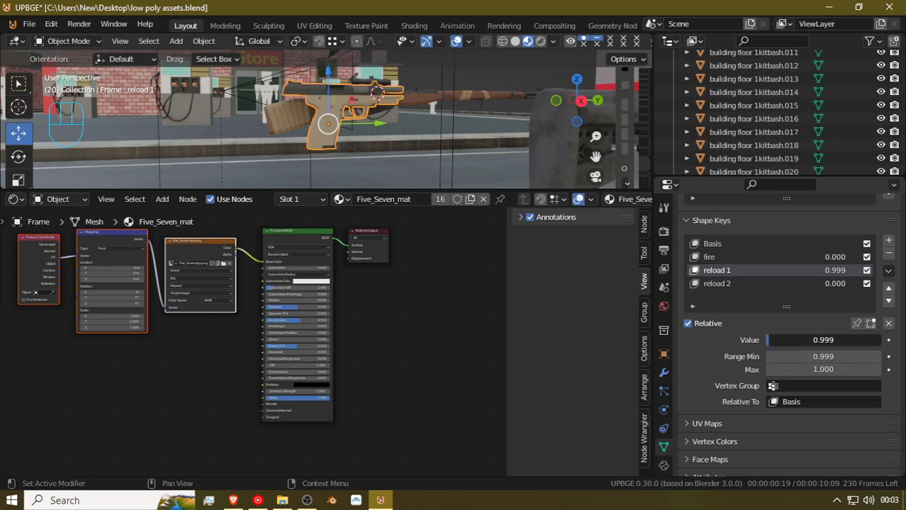
pyautogui.click(888, 324)
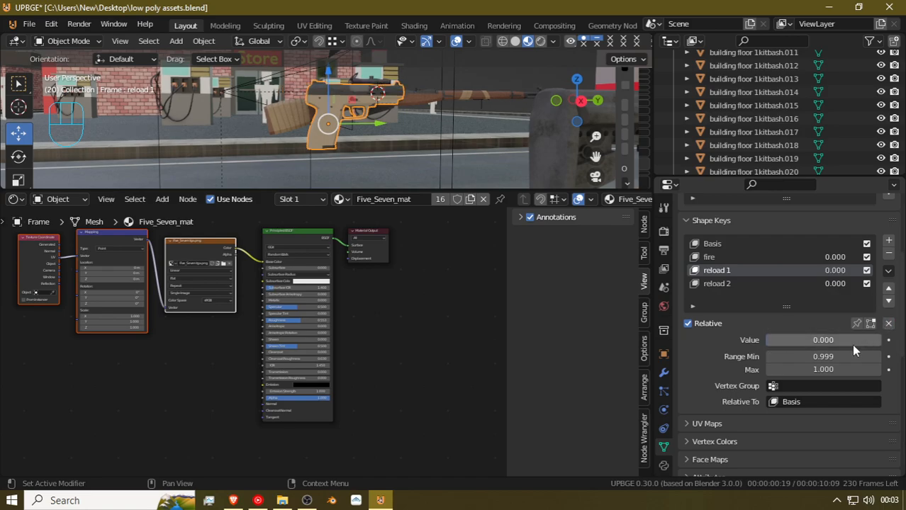
pyautogui.moveTo(831, 343); pyautogui.dragTo(840, 343)
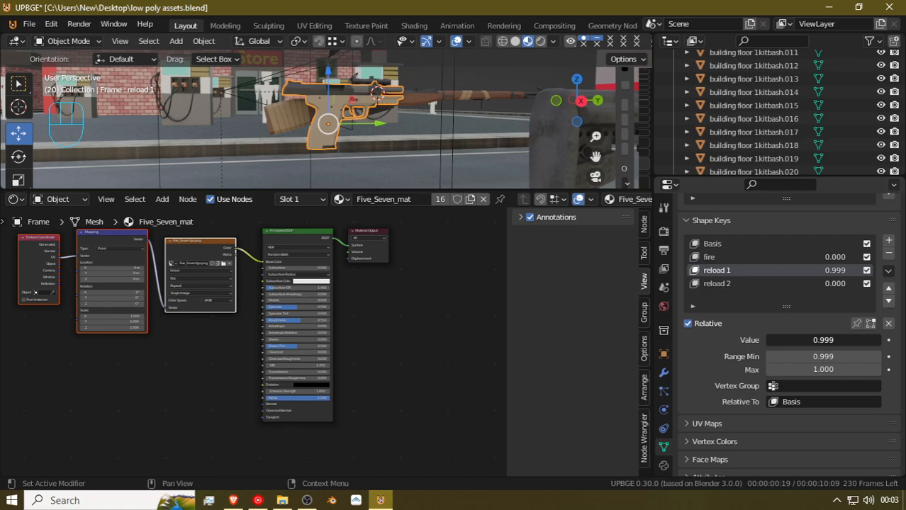
# Set the reload 1 shape key's range minimum to 0 and lower its value to 0
pyautogui.click(794, 357)
pyautogui.write('0')
pyautogui.press('Return')
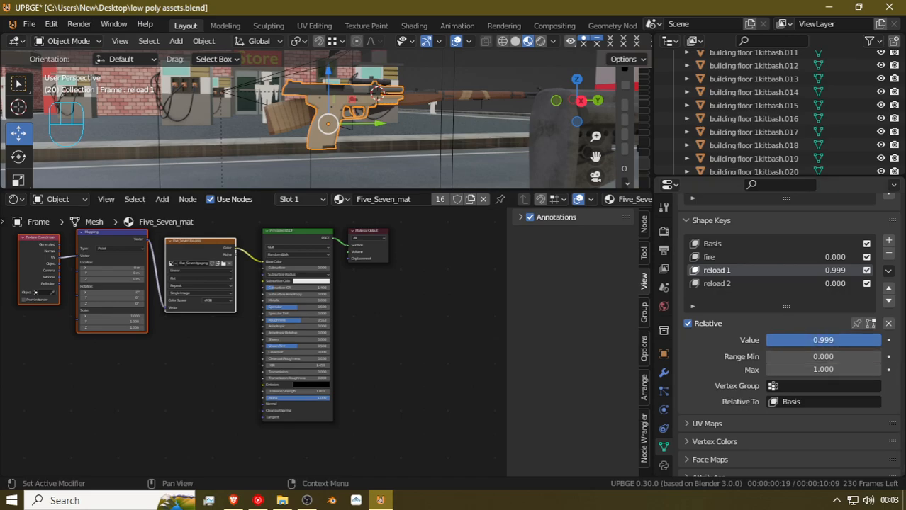
pyautogui.moveTo(879, 341); pyautogui.dragTo(767, 340)
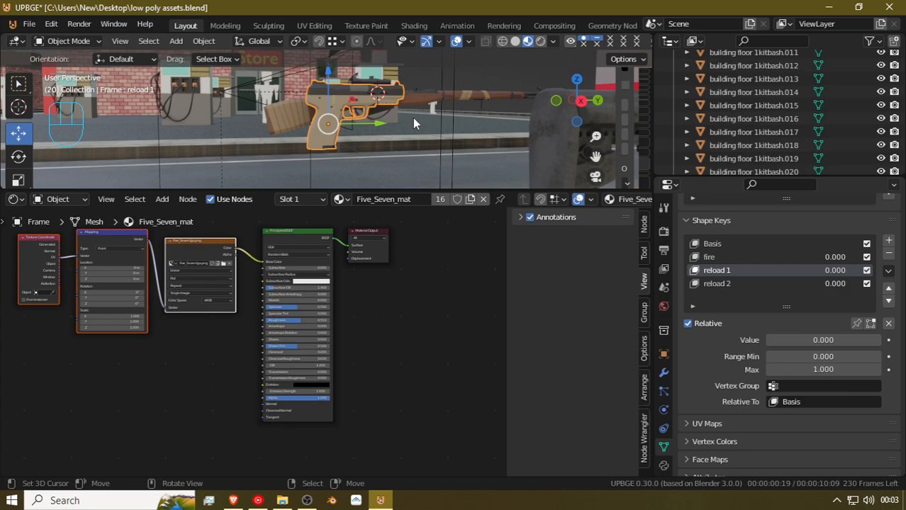
# Select the assault rifle and add three vertex groups to it
pyautogui.click(553, 115)
pyautogui.hotkey('shift', '`')
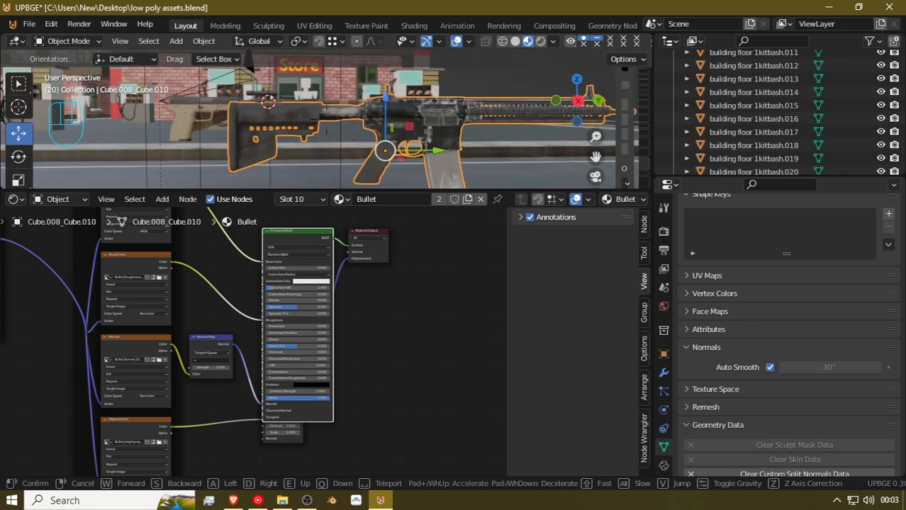
pyautogui.click(348, 122)
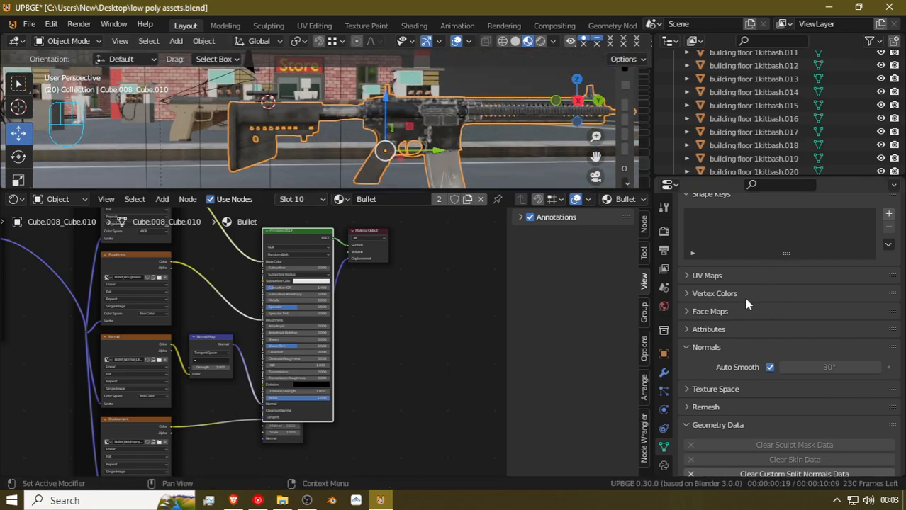
pyautogui.scroll(3, 738, 299)
pyautogui.scroll(3, 843, 326)
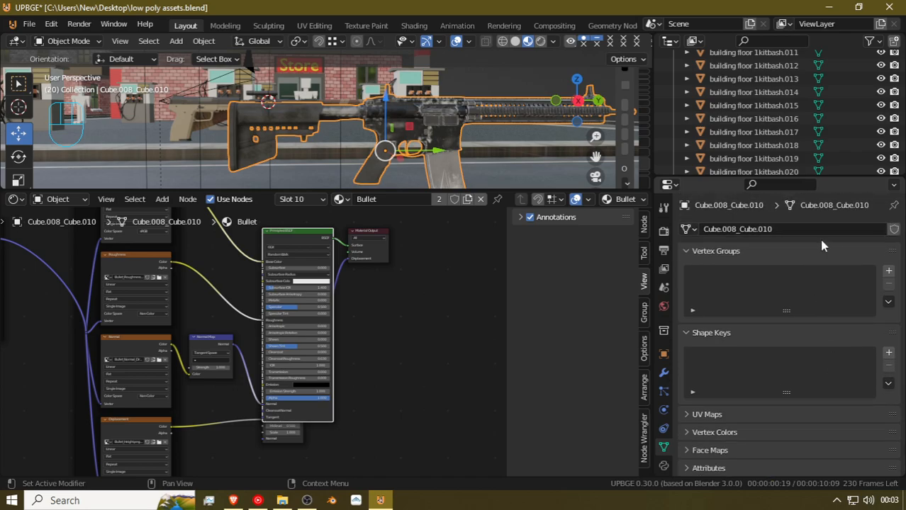
pyautogui.click(889, 272)
pyautogui.click(889, 272)
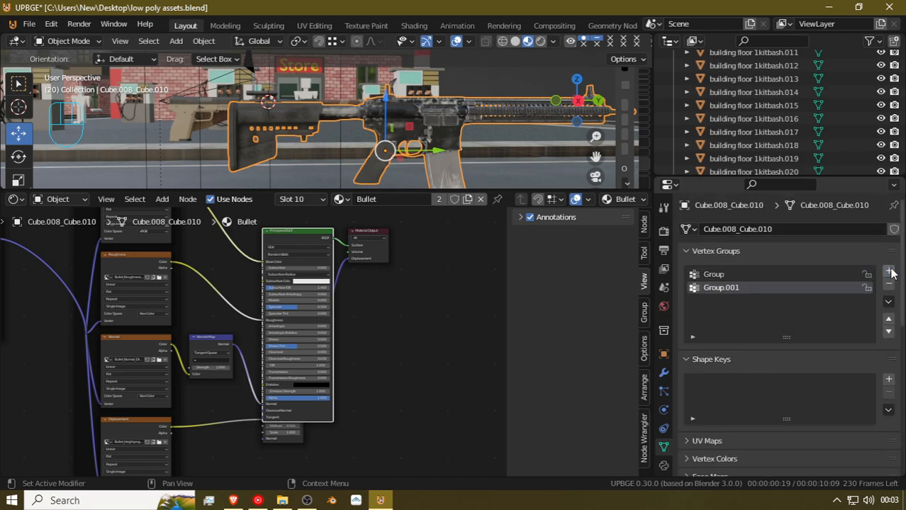
pyautogui.click(889, 272)
# Rename the rifle's three vertex groups as hammer, slide and mag
pyautogui.doubleClick(765, 274)
pyautogui.write('hammer')
pyautogui.press('Return')
pyautogui.doubleClick(723, 288)
pyautogui.write('s')
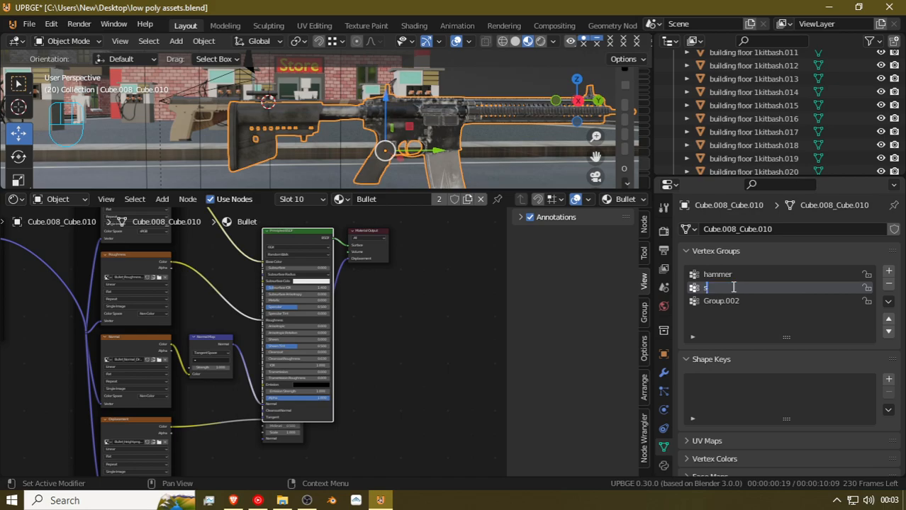
pyautogui.write('lide')
pyautogui.doubleClick(759, 303)
pyautogui.write('mag')
pyautogui.press('Return')
# Assign the rifle's whole linked magazine to the mag vertex group in Edit Mode
pyautogui.press('Tab')
pyautogui.hotkey('alt', 'a')
pyautogui.click(442, 159)
pyautogui.hotkey('ctrl', 'l')
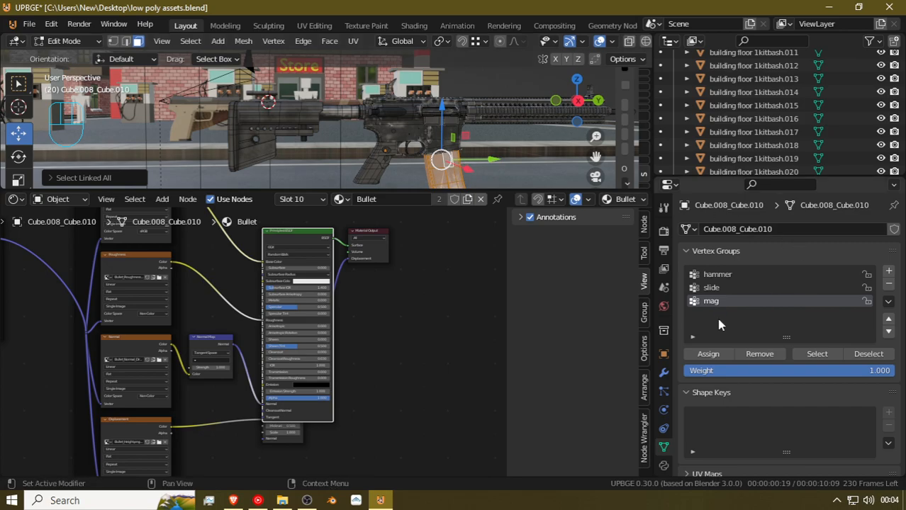
pyautogui.click(718, 351)
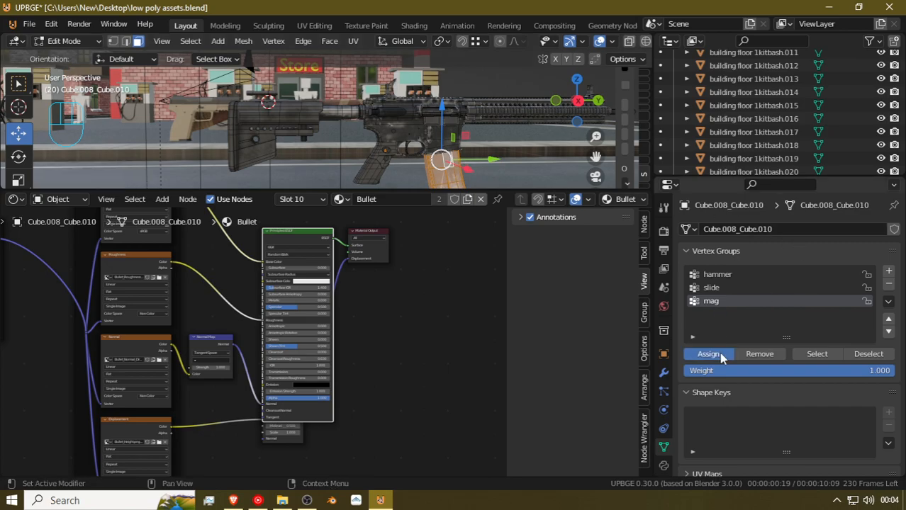
# Test the ejection-port bolt's travel along the Y axis, cancel the move, and assign the whole linked bolt to the slide vertex group
pyautogui.hotkey('shift', '`')
pyautogui.press('w')
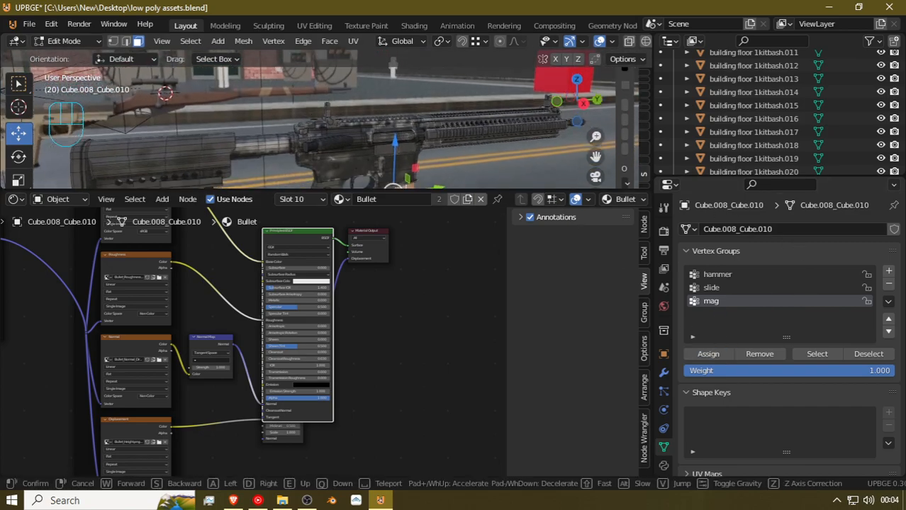
pyautogui.press('d')
pyautogui.click(326, 119)
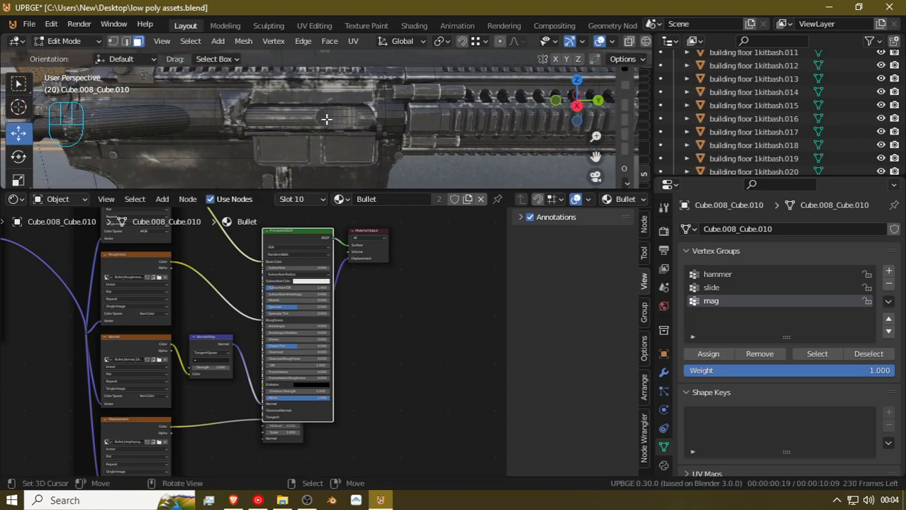
pyautogui.rightClick(326, 119)
pyautogui.hotkey('ctrl', 'l')
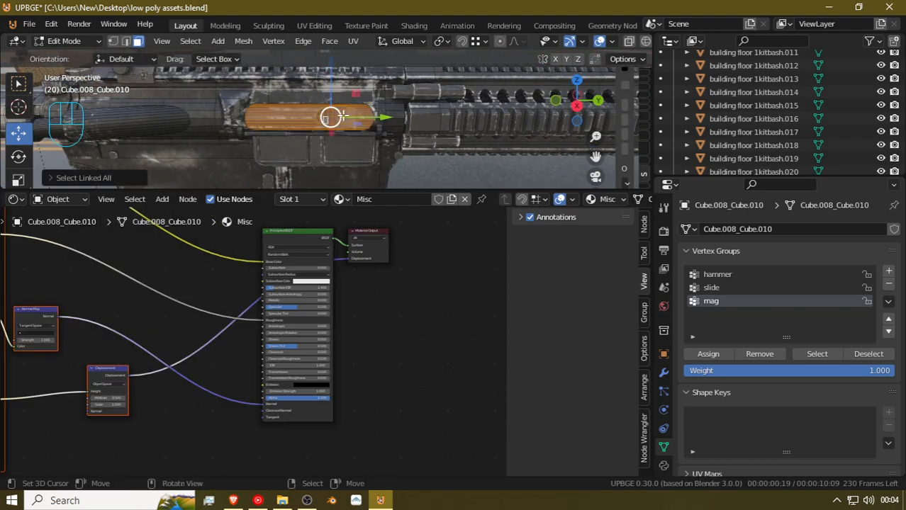
pyautogui.press('g')
pyautogui.press('y')
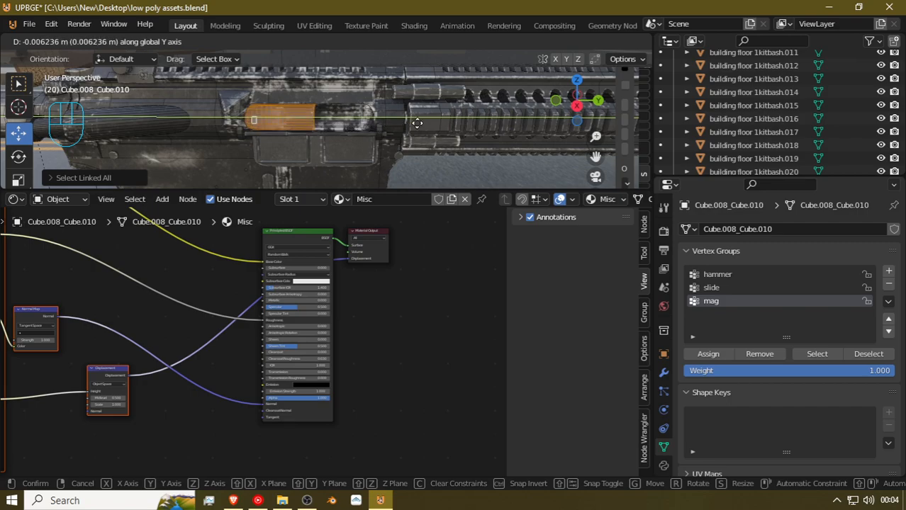
pyautogui.rightClick(209, 122)
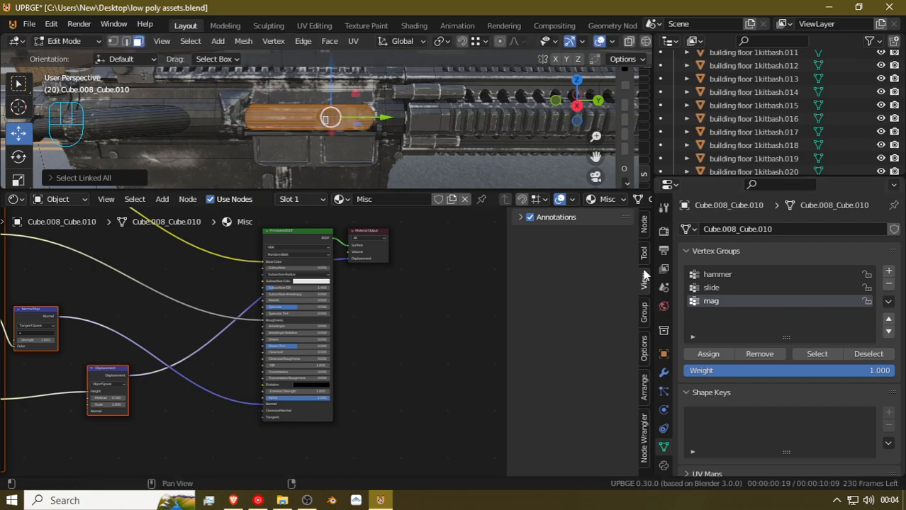
pyautogui.click(712, 287)
pyautogui.click(707, 355)
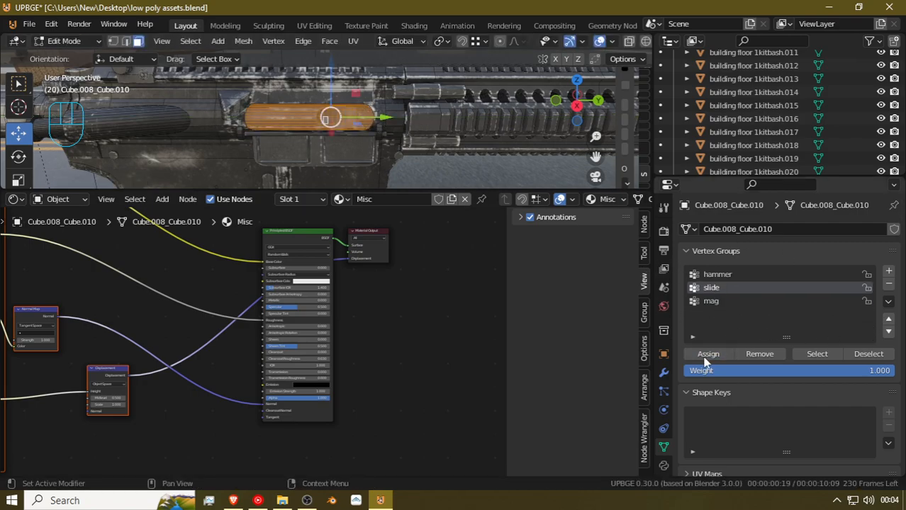
# Assign the whole linked charging handle at the rear of the rifle's receiver to the slide vertex group
pyautogui.hotkey('shift', '`')
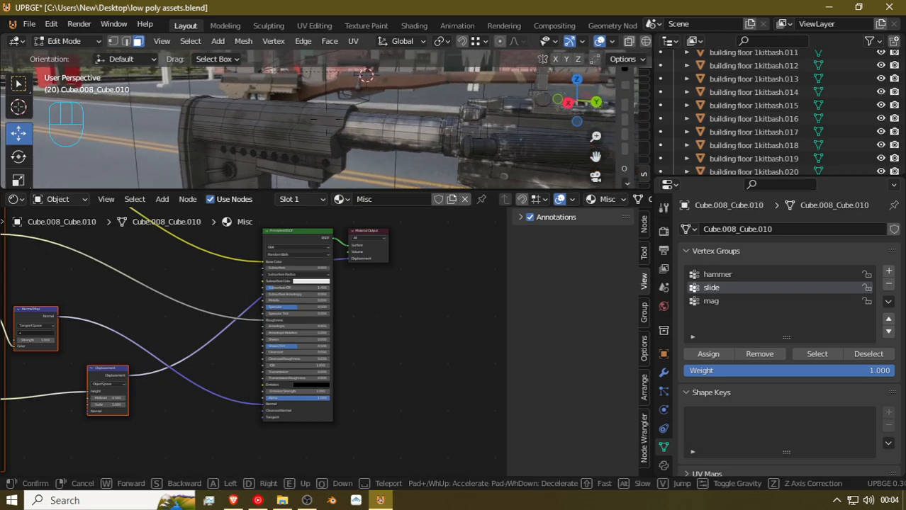
pyautogui.click(333, 122)
pyautogui.click(390, 111)
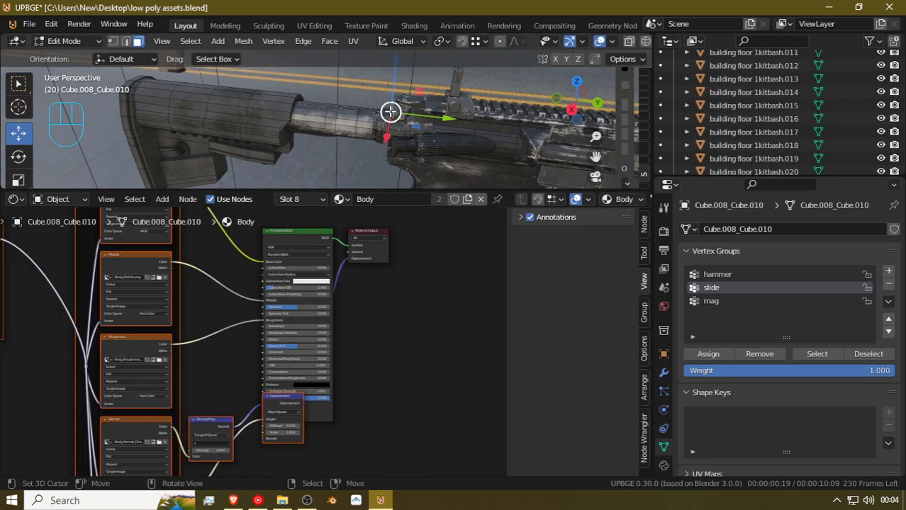
pyautogui.press('l')
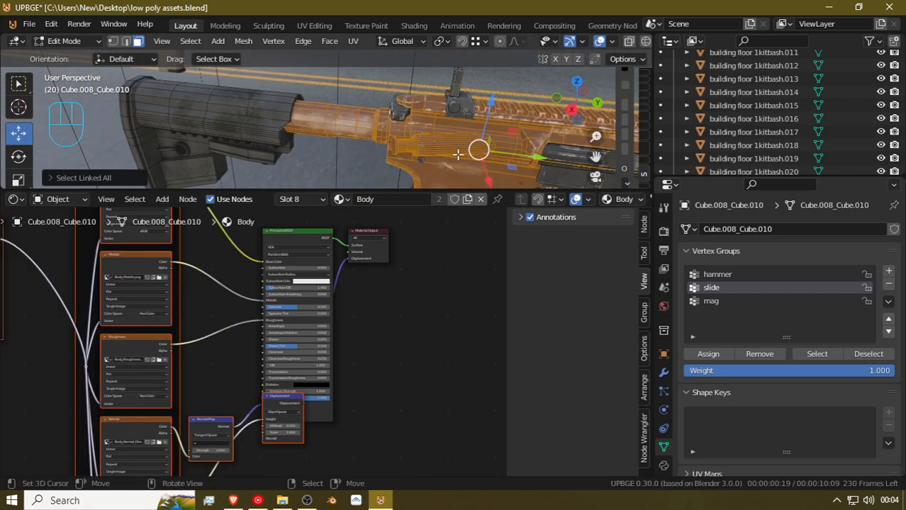
pyautogui.click(398, 116)
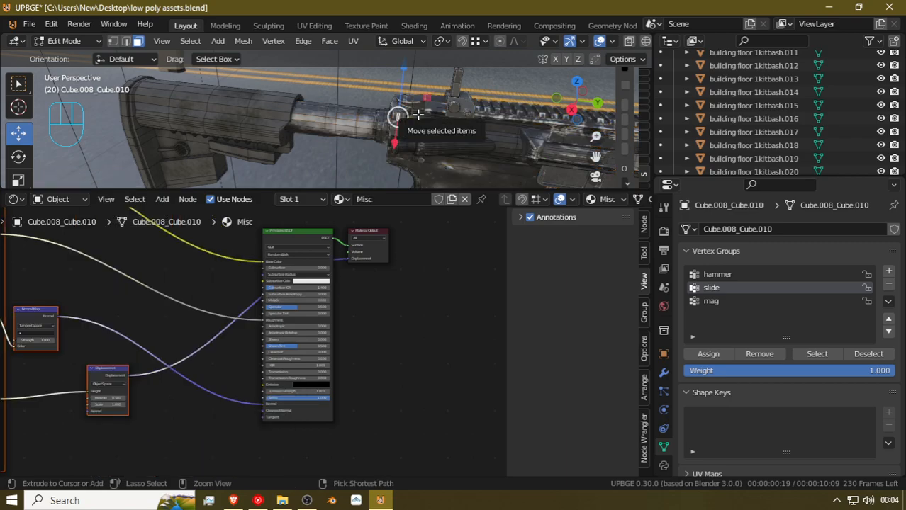
pyautogui.hotkey('ctrl', 'l')
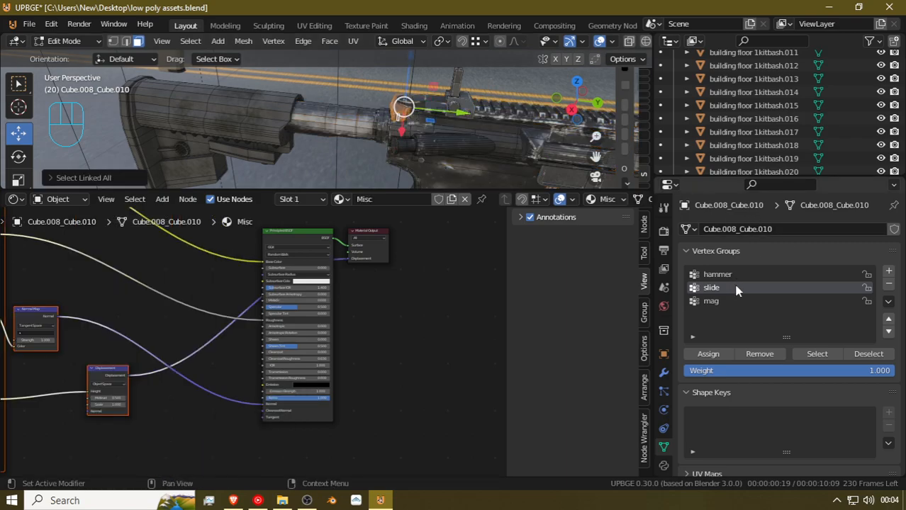
pyautogui.click(719, 354)
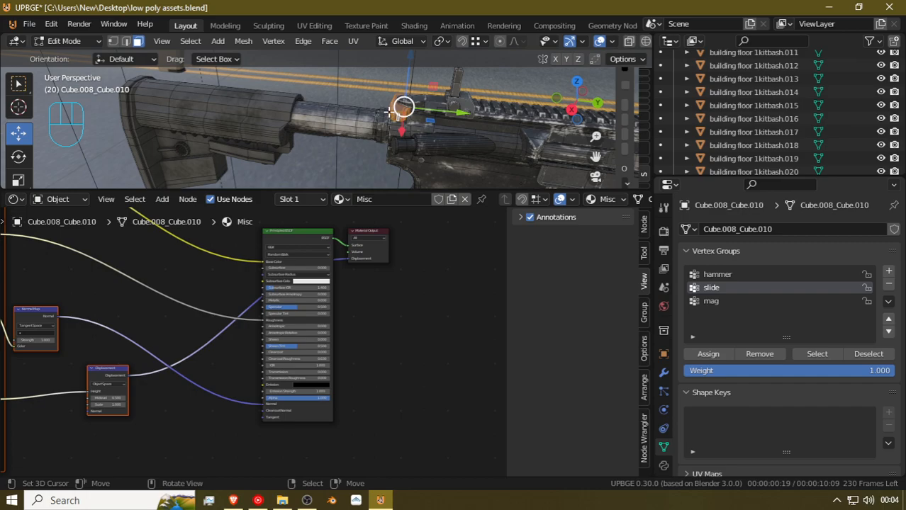
# Rename the rifle's hammer vertex group as main and make the slide group active again
pyautogui.hotkey('shift', '`')
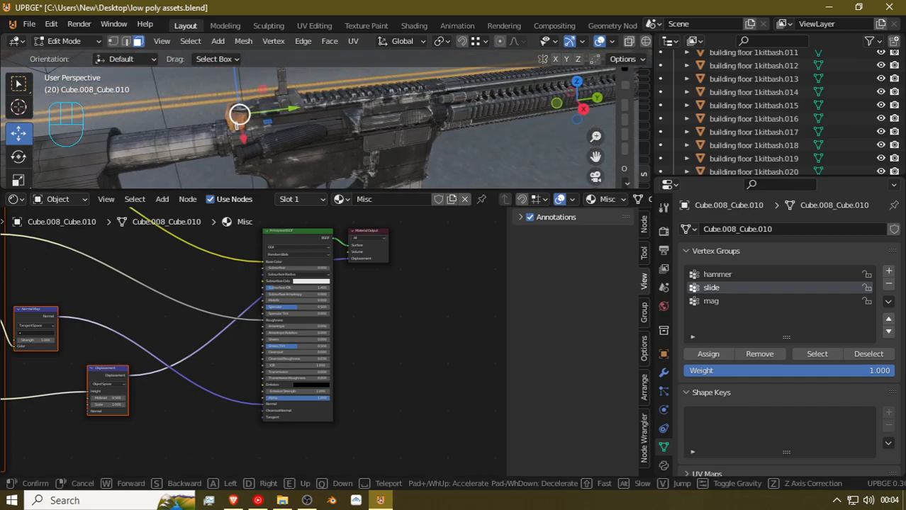
pyautogui.press('d')
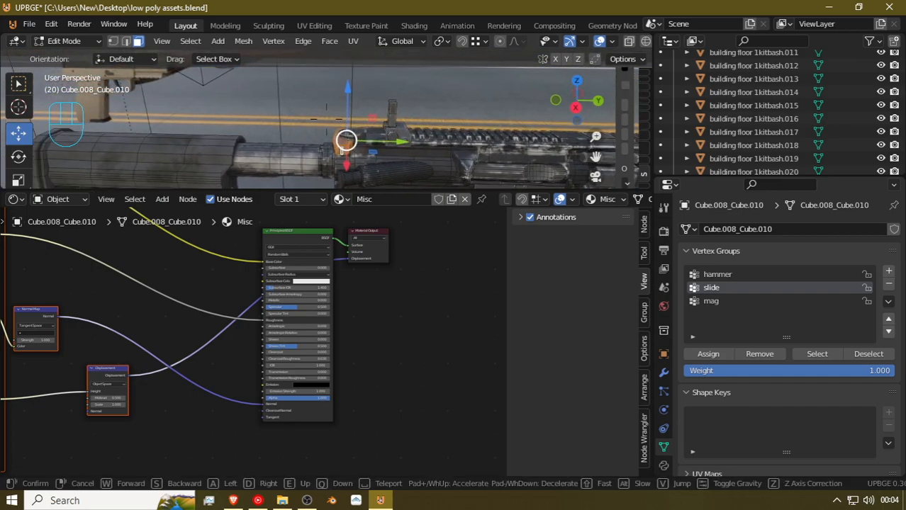
pyautogui.click(323, 119)
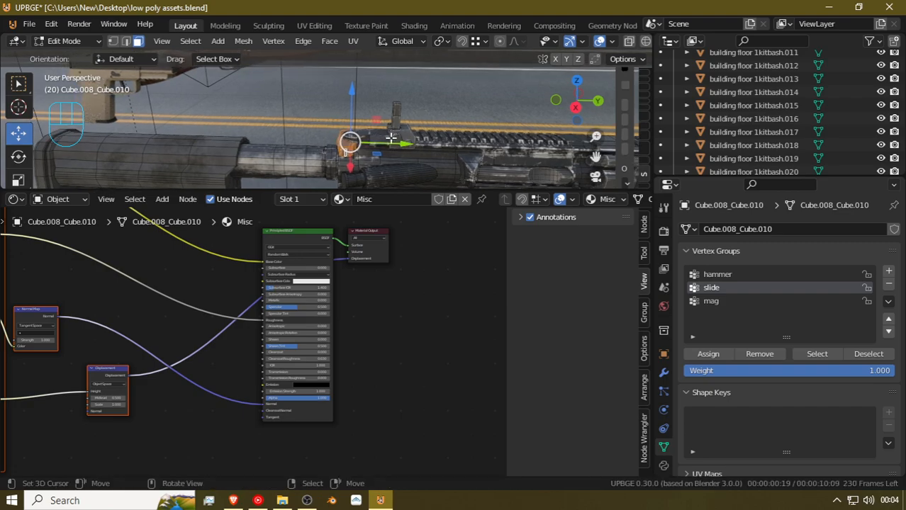
pyautogui.hotkey('shift', '`')
pyautogui.press('s')
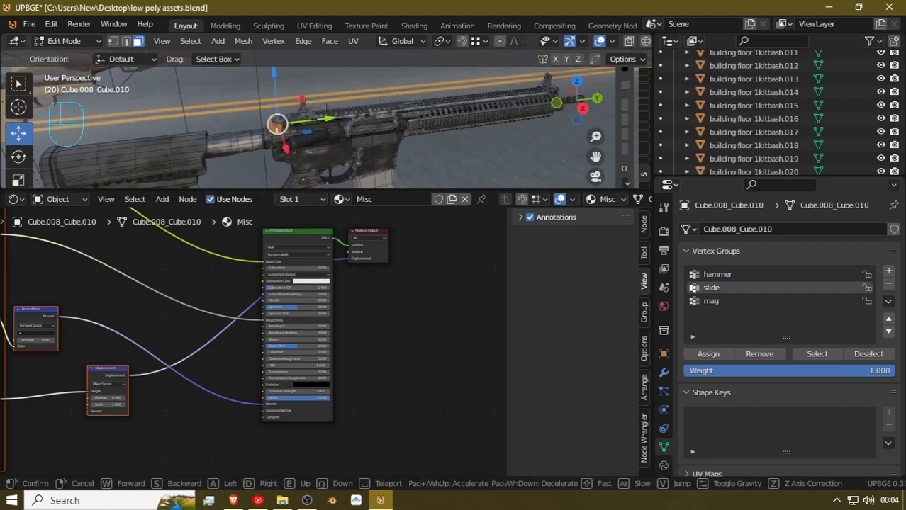
pyautogui.click(324, 117)
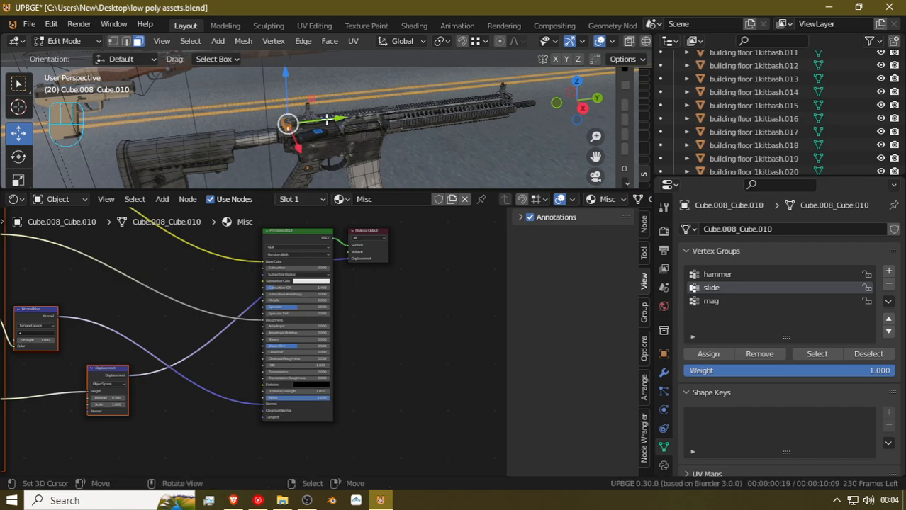
pyautogui.doubleClick(729, 274)
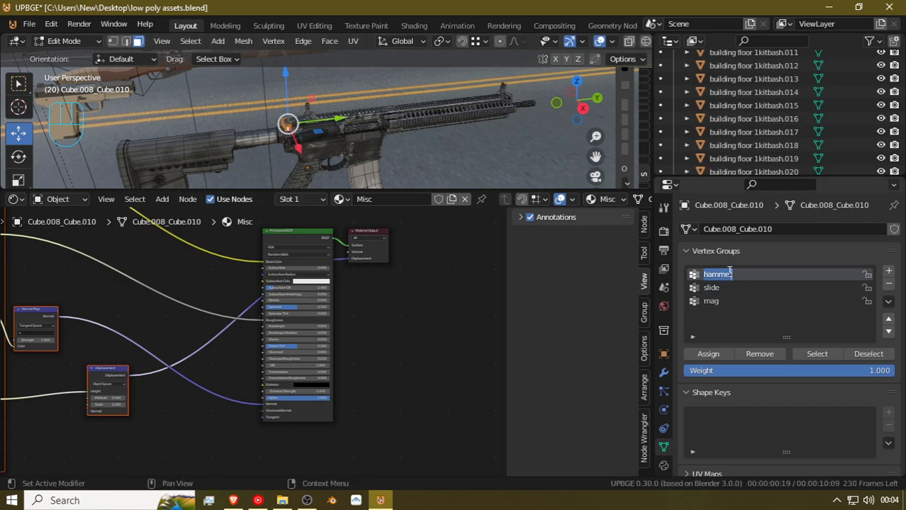
pyautogui.write('main')
pyautogui.press('Return')
pyautogui.click(716, 288)
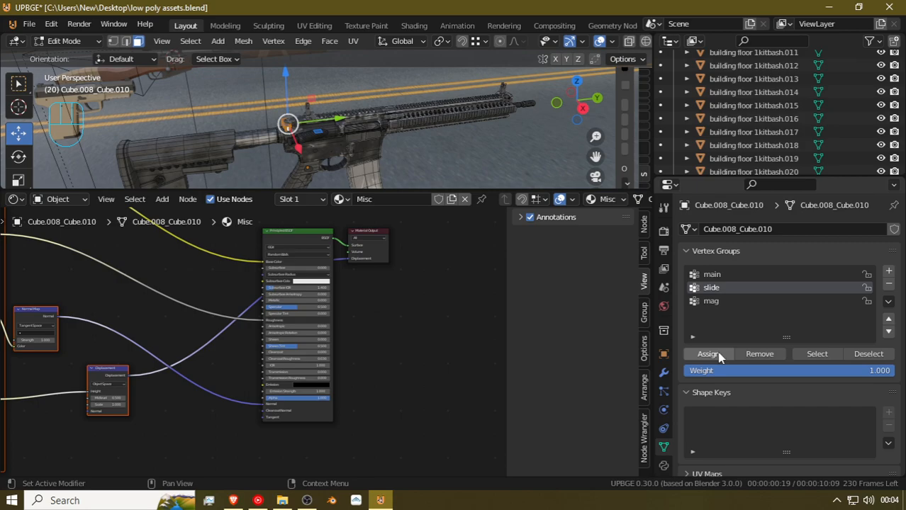
# Add the whole linked magazine to the charging handle selection, invert the selection, and assign the result to the main vertex group
pyautogui.click(370, 178)
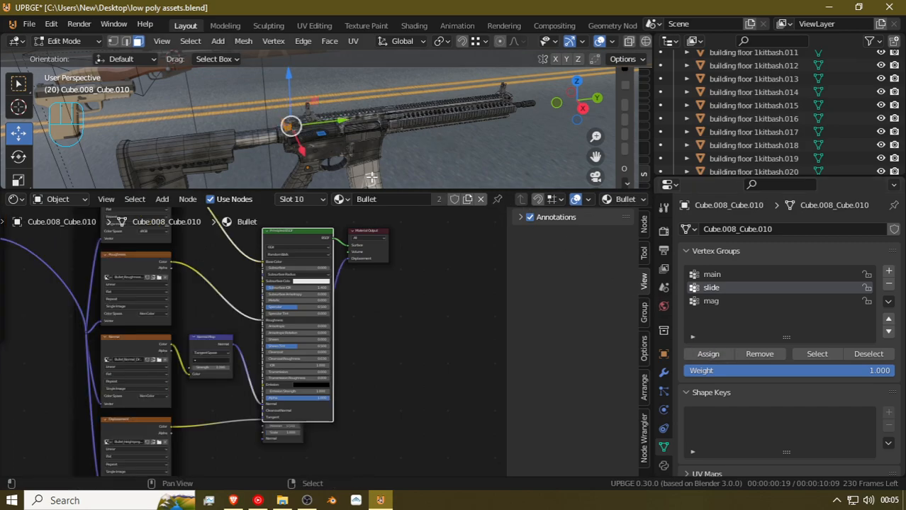
pyautogui.hotkey('ctrl', 'l')
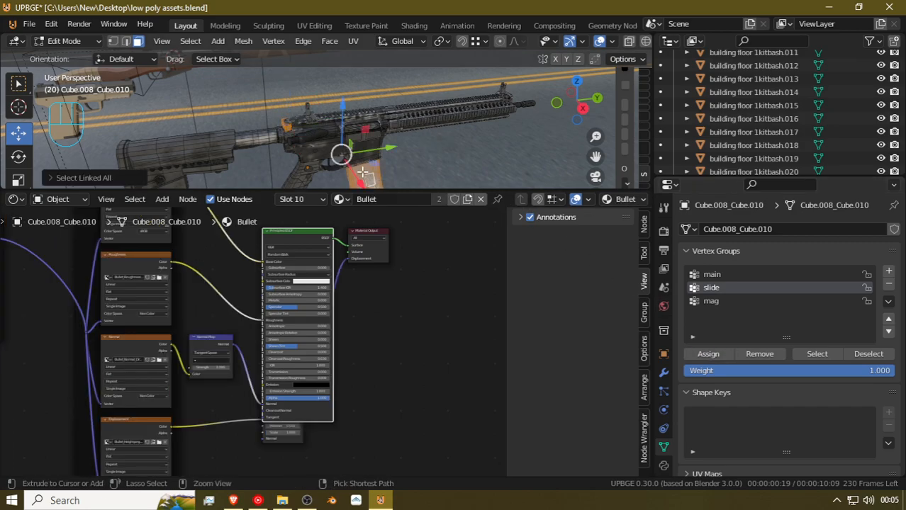
pyautogui.hotkey('ctrl', 'i')
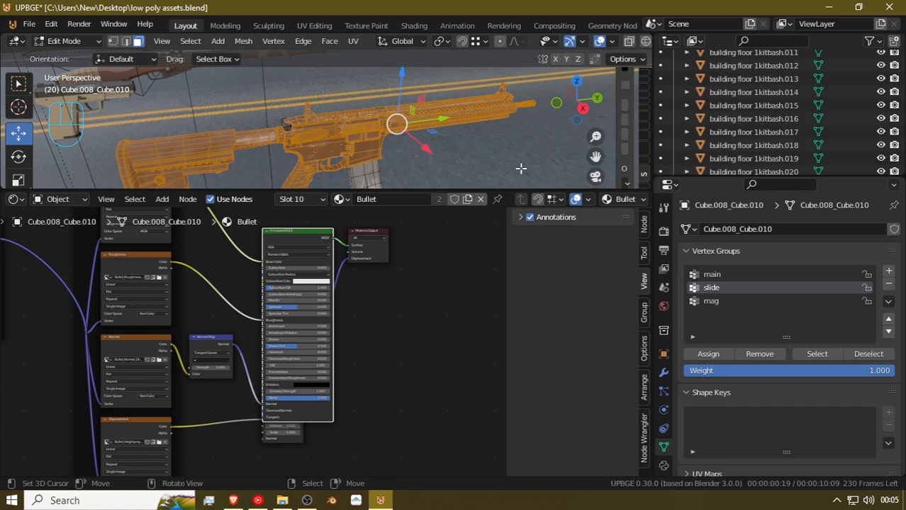
pyautogui.click(724, 274)
pyautogui.click(706, 354)
# Select only the slide vertex group's geometry, test its travel along the Y axis, and cancel the move
pyautogui.click(283, 127)
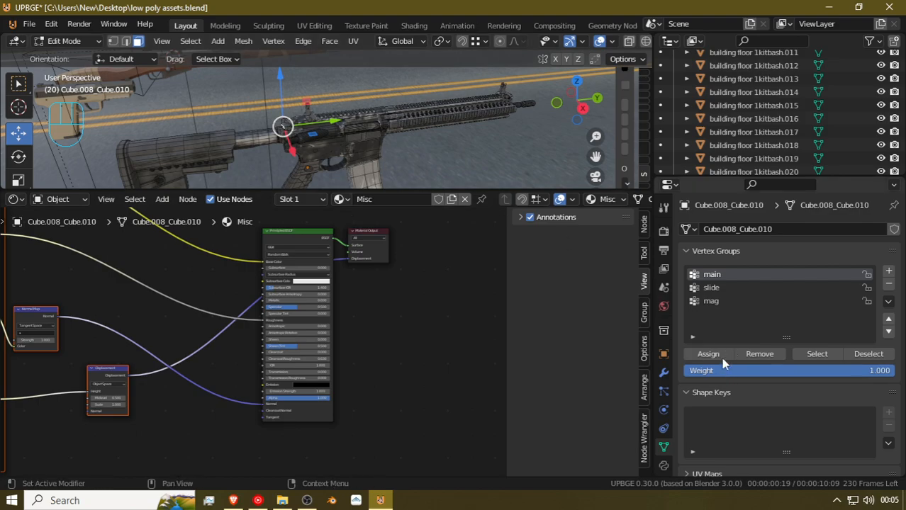
pyautogui.click(720, 287)
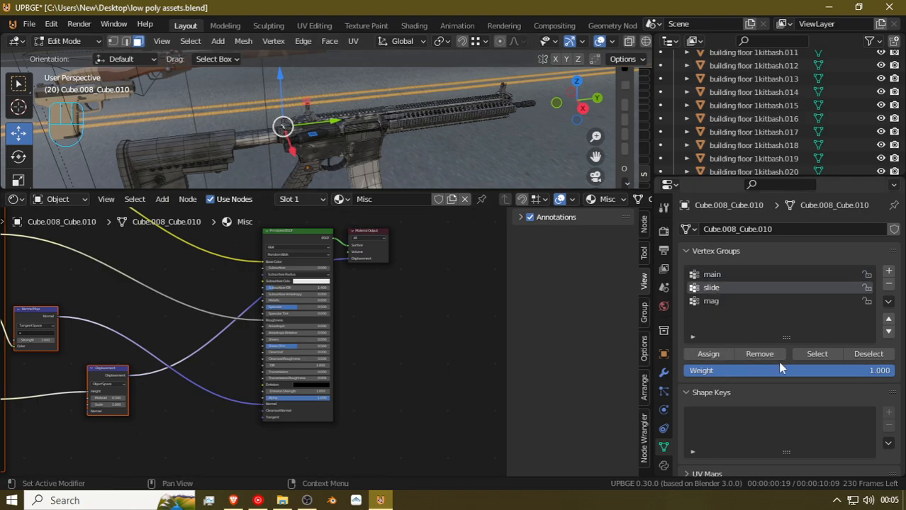
pyautogui.click(821, 354)
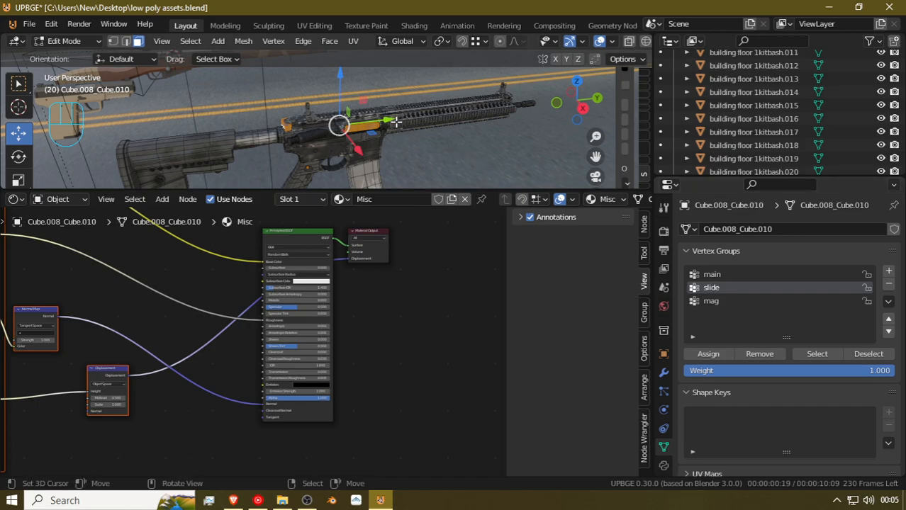
pyautogui.press('g')
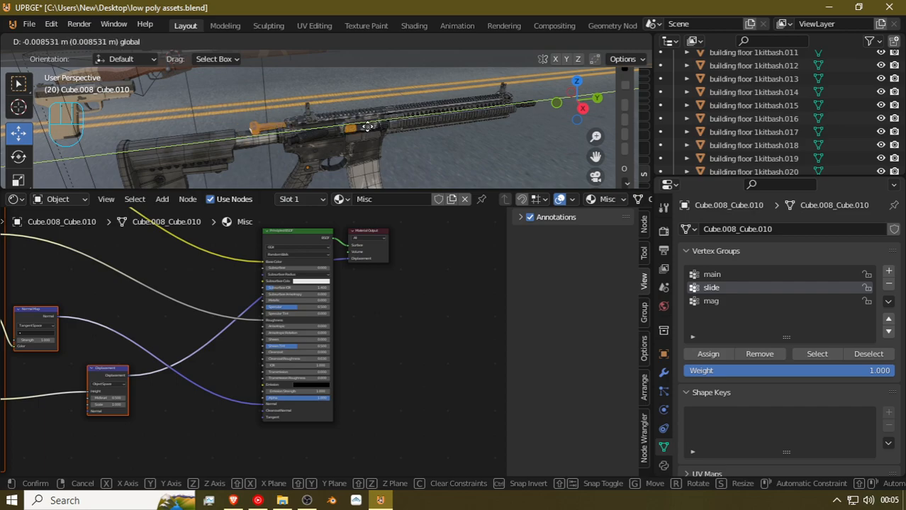
pyautogui.rightClick(357, 127)
pyautogui.hotkey('shift', '`')
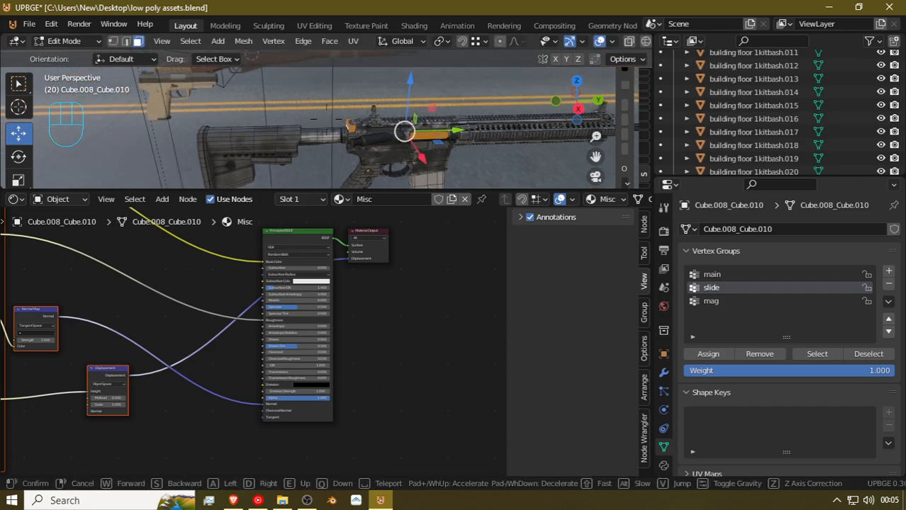
pyautogui.press('w')
pyautogui.press('s')
pyautogui.click(327, 119)
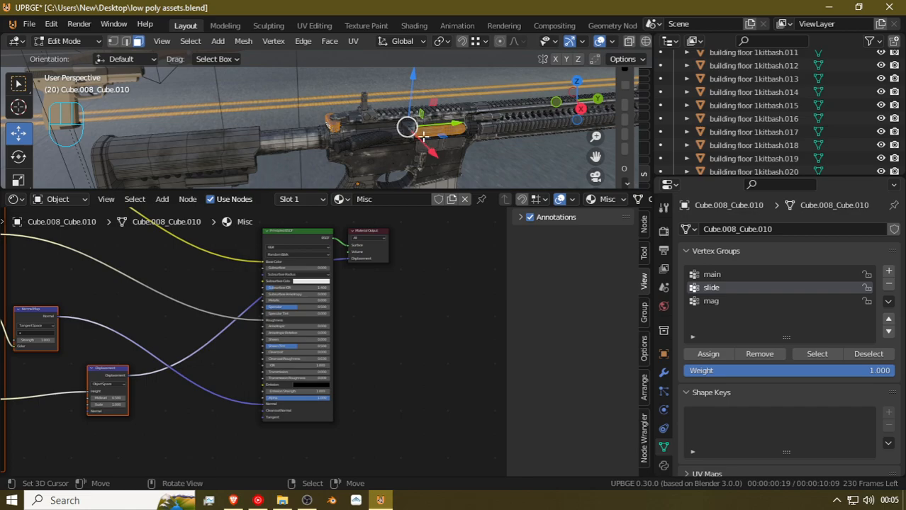
pyautogui.hotkey('shift', '`')
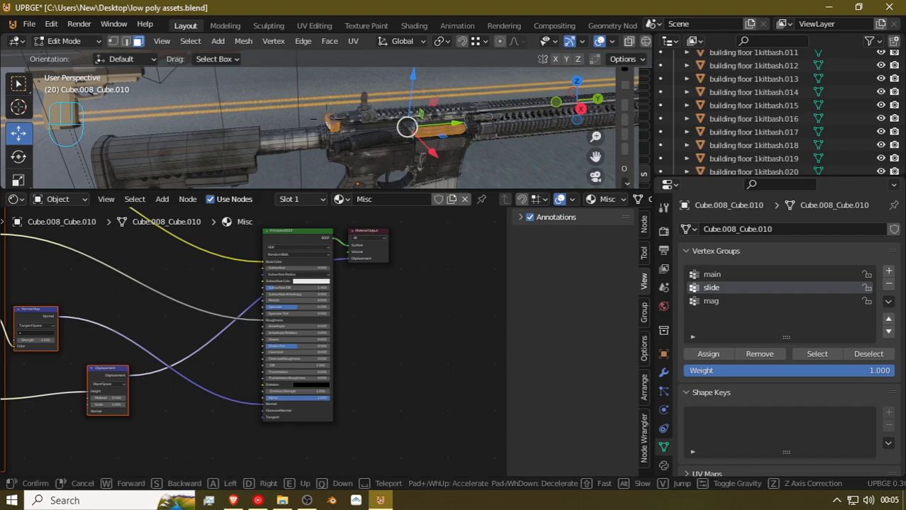
pyautogui.click(342, 147)
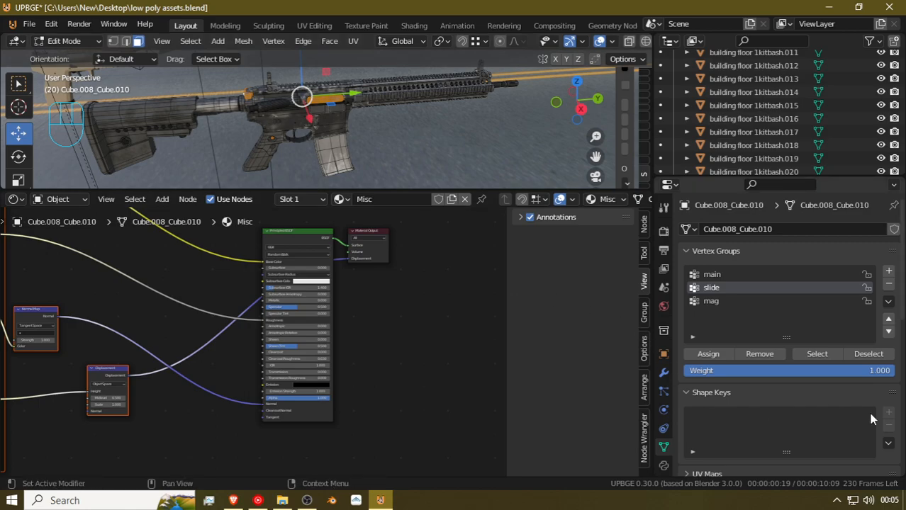
# Return to Object Mode and add a Basis and two further shape keys to the rifle
pyautogui.press('Tab')
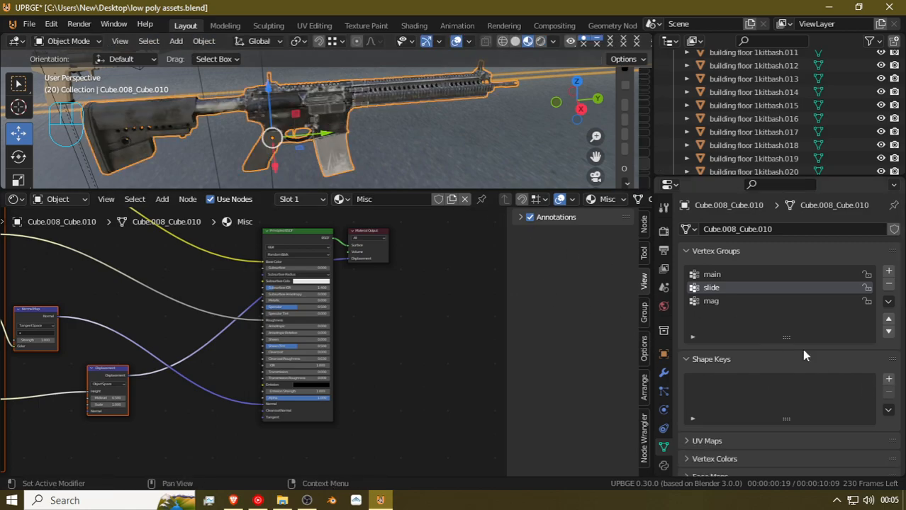
pyautogui.click(890, 379)
pyautogui.click(889, 380)
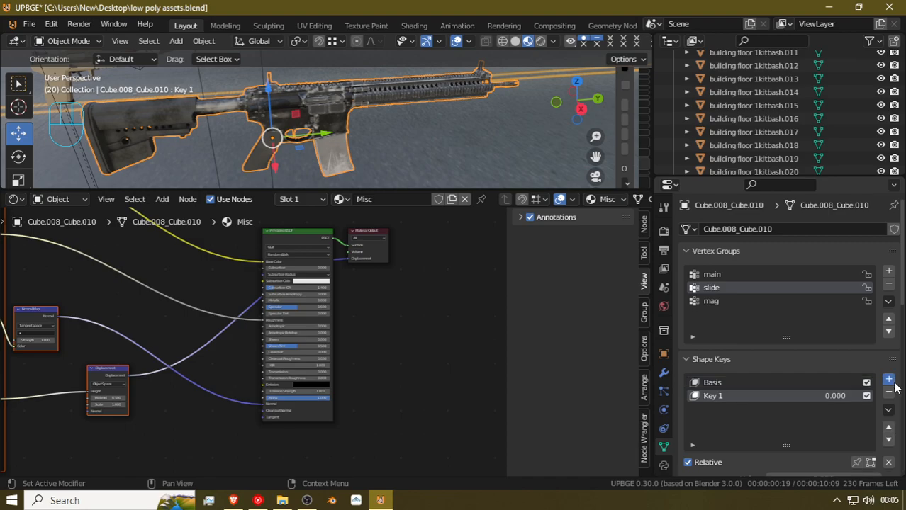
pyautogui.click(889, 380)
# Rename the rifle's shape keys Key 1 and Key 2 as fire and reload
pyautogui.doubleClick(760, 384)
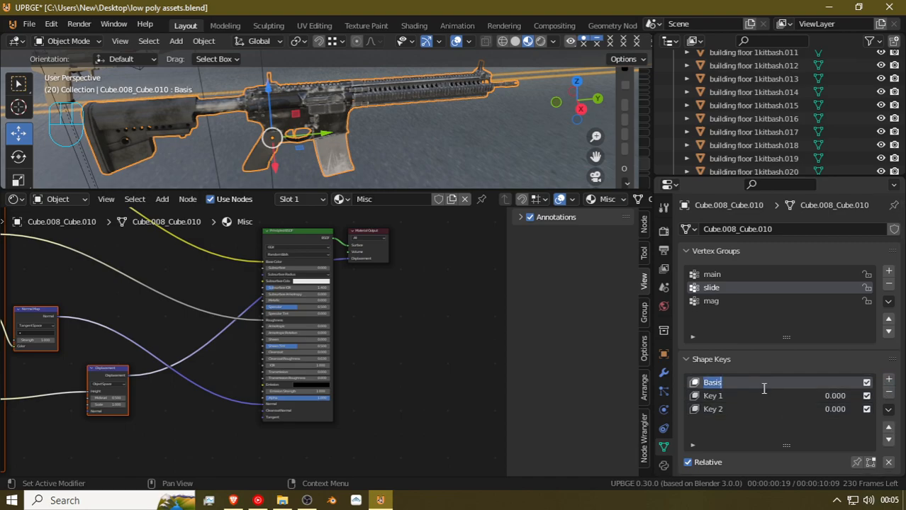
pyautogui.doubleClick(713, 396)
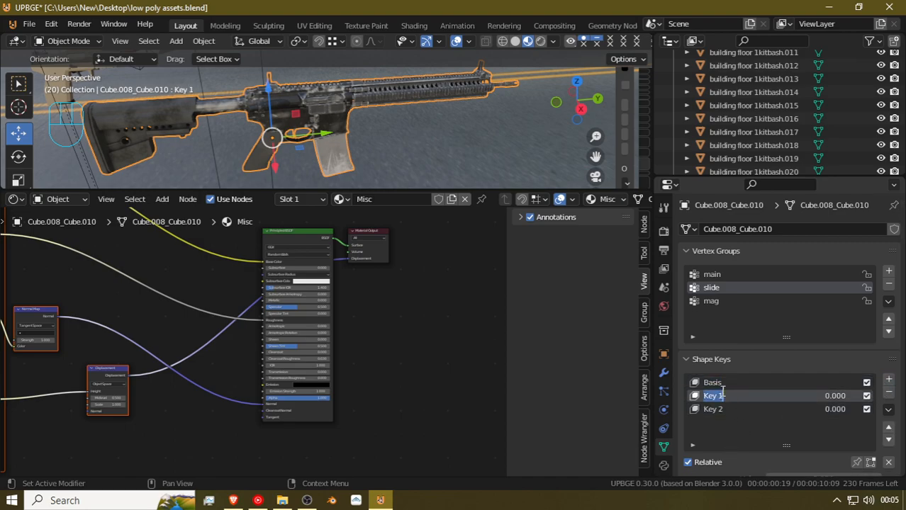
pyautogui.press('BackSpace')
pyautogui.doubleClick(721, 410)
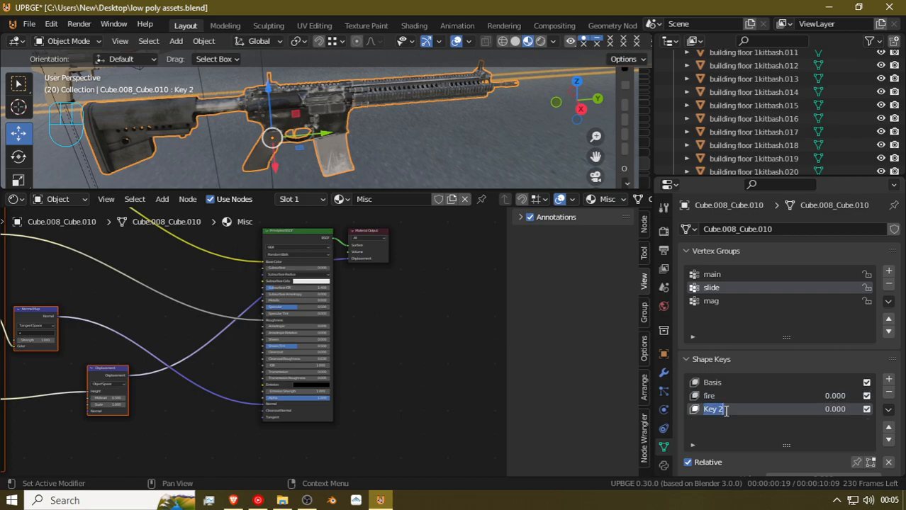
pyautogui.write('reload')
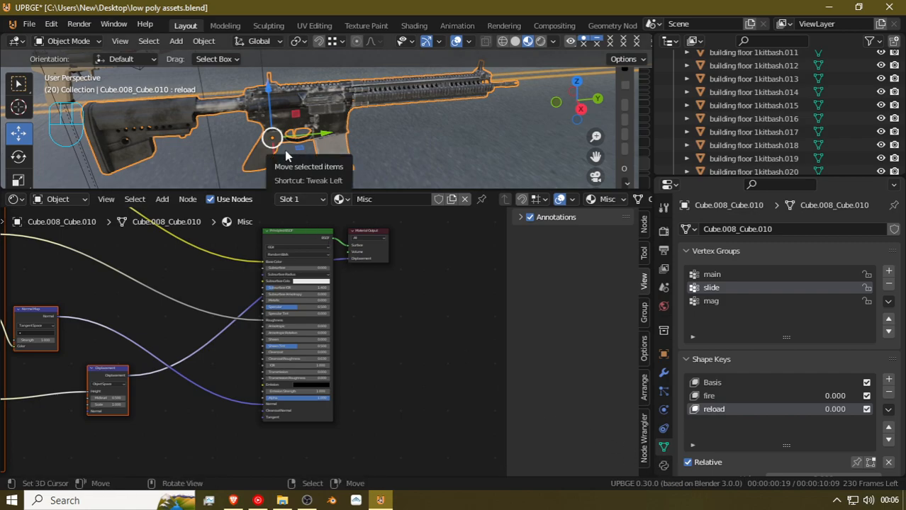
# In the fire shape key, move the selected bolt and charging handle back along the Y axis toward the stock in Edit Mode
pyautogui.hotkey('shift', '`')
pyautogui.press('w')
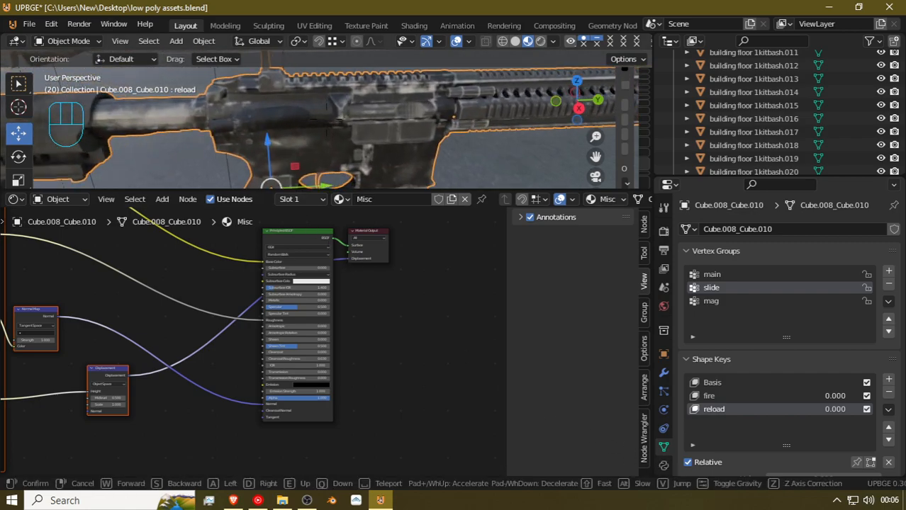
pyautogui.click(327, 125)
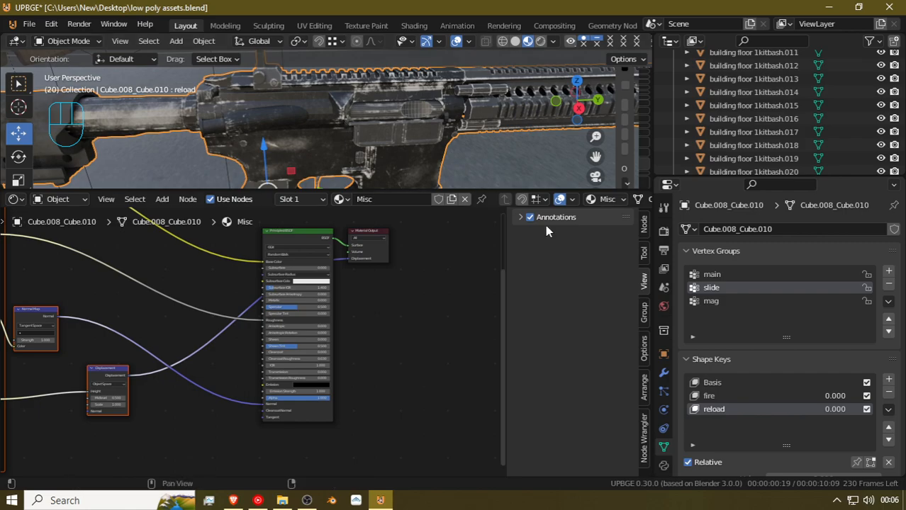
pyautogui.click(730, 395)
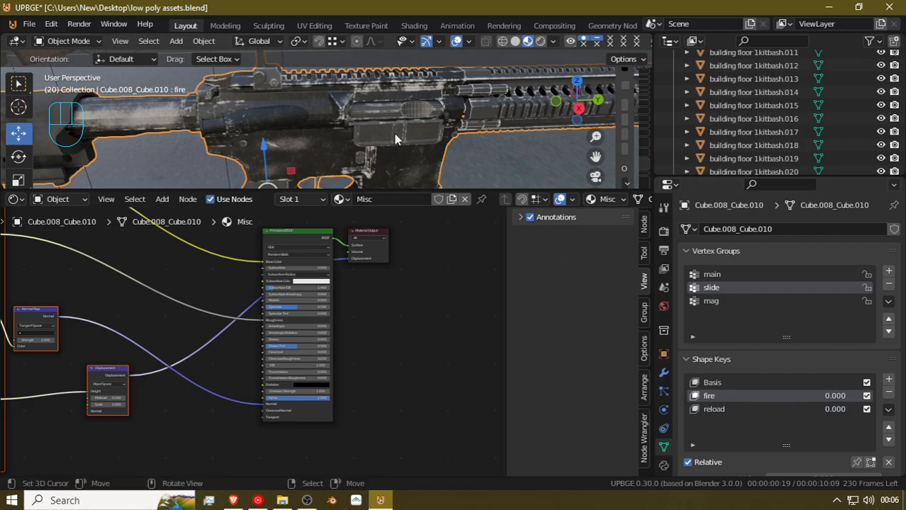
pyautogui.press('Tab')
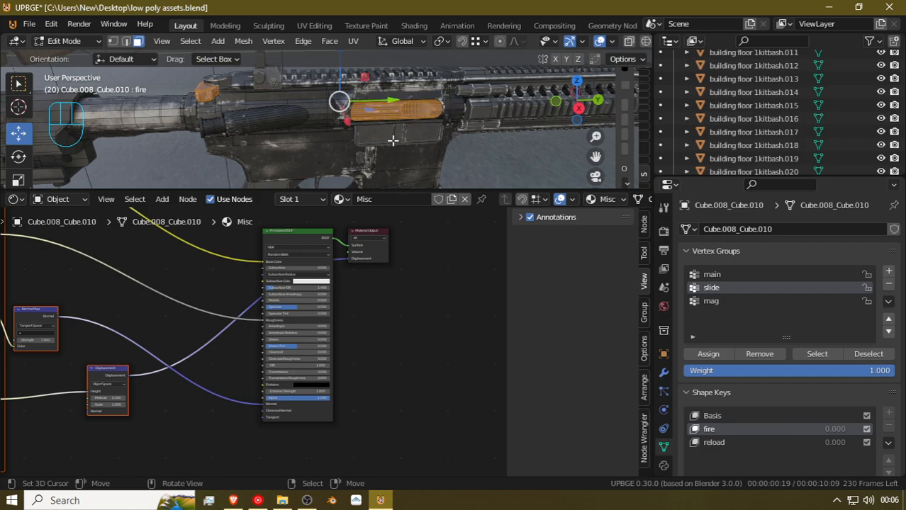
pyautogui.moveTo(403, 117); pyautogui.dragTo(330, 119)
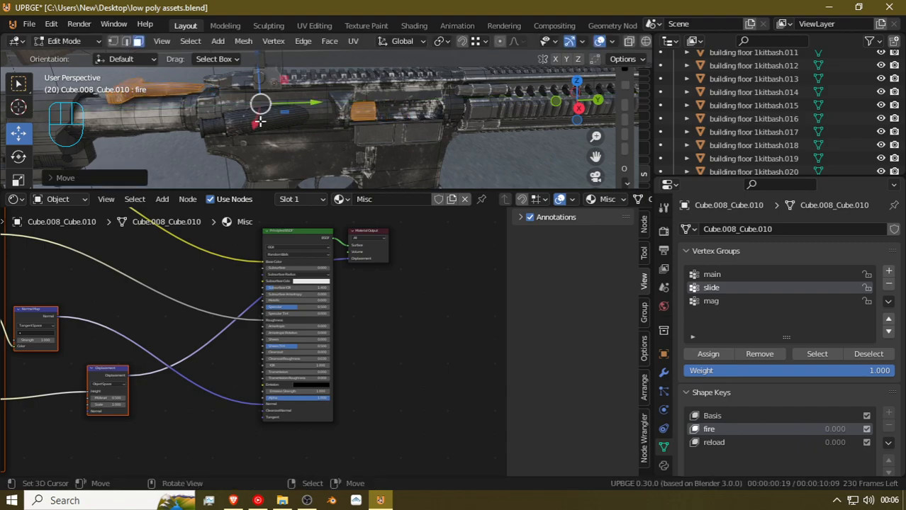
# In the fire shape key, shift the whole charging handle forward along the Y axis and preview the key's value in Object Mode
pyautogui.click(171, 88)
pyautogui.hotkey('ctrl', 'l')
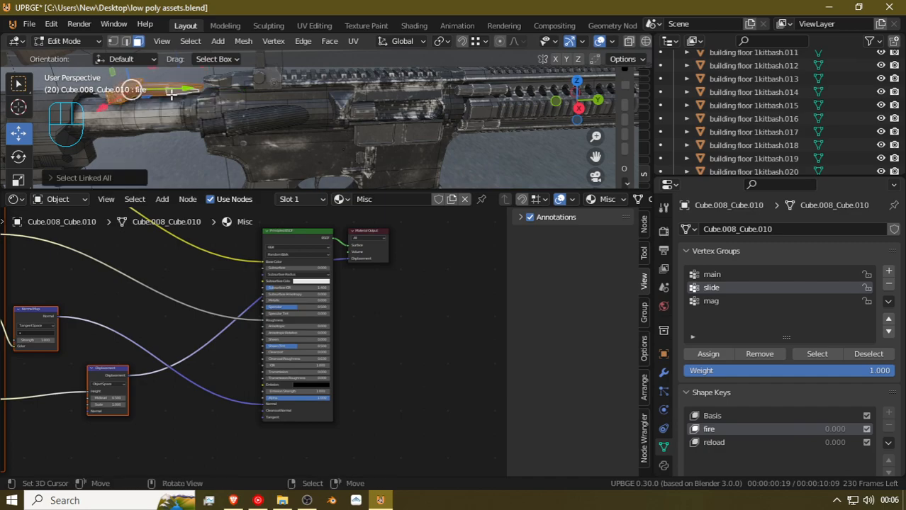
pyautogui.moveTo(172, 93); pyautogui.dragTo(214, 90)
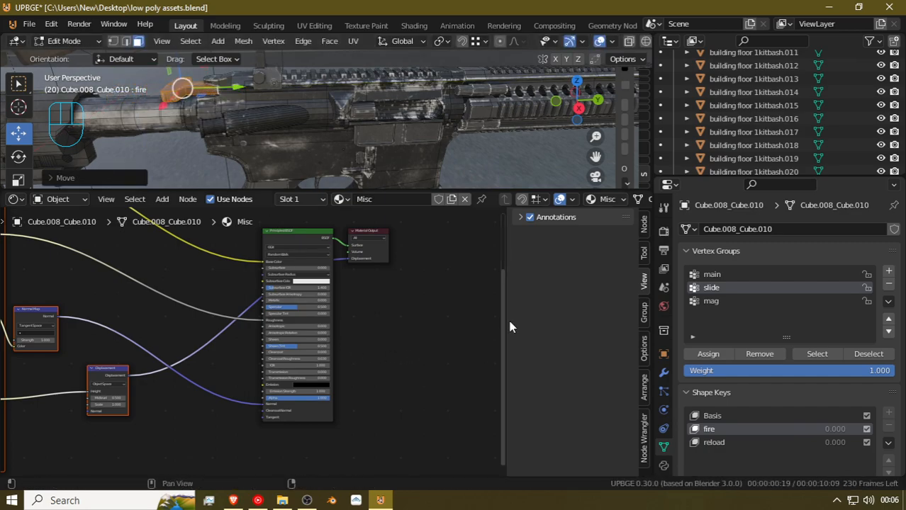
pyautogui.press('Tab')
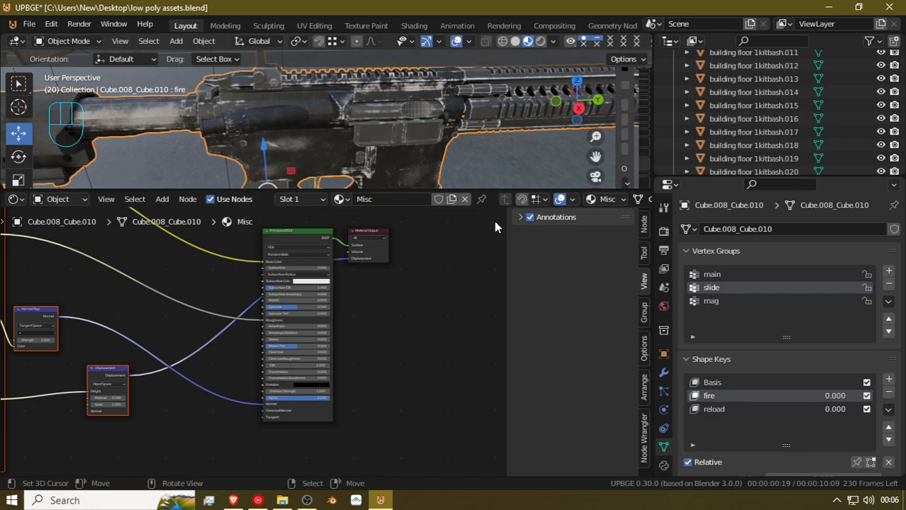
pyautogui.scroll(-2, 698, 476)
pyautogui.moveTo(779, 425)
pyautogui.mouseDown()
pyautogui.moveTo(882, 426)
pyautogui.moveTo(767, 426)
pyautogui.moveTo(882, 425)
pyautogui.moveTo(767, 425)
pyautogui.moveTo(882, 426)
pyautogui.moveTo(767, 425)
pyautogui.moveTo(870, 426)
pyautogui.moveTo(767, 426)
pyautogui.moveTo(791, 425)
pyautogui.mouseUp()
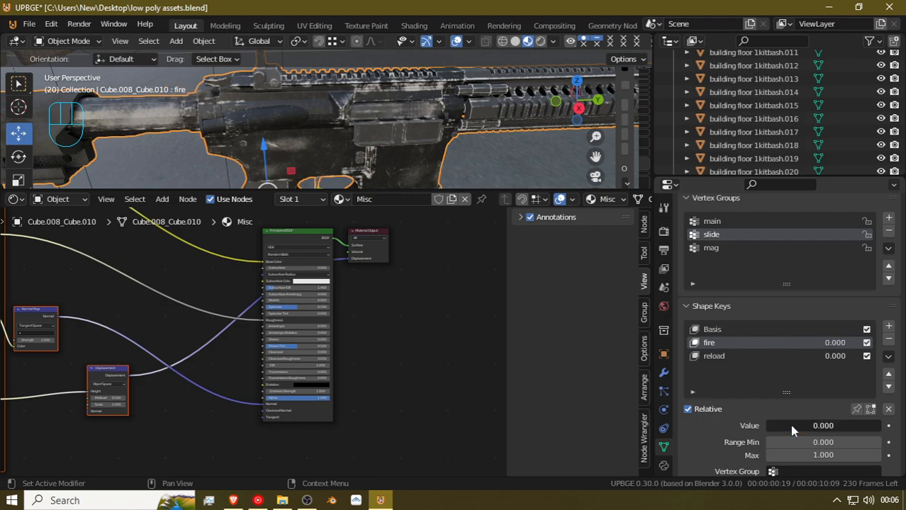
# Make the reload shape key active and inspect the rifle's receiver and magazine area
pyautogui.click(714, 356)
pyautogui.scroll(-5, 438, 112)
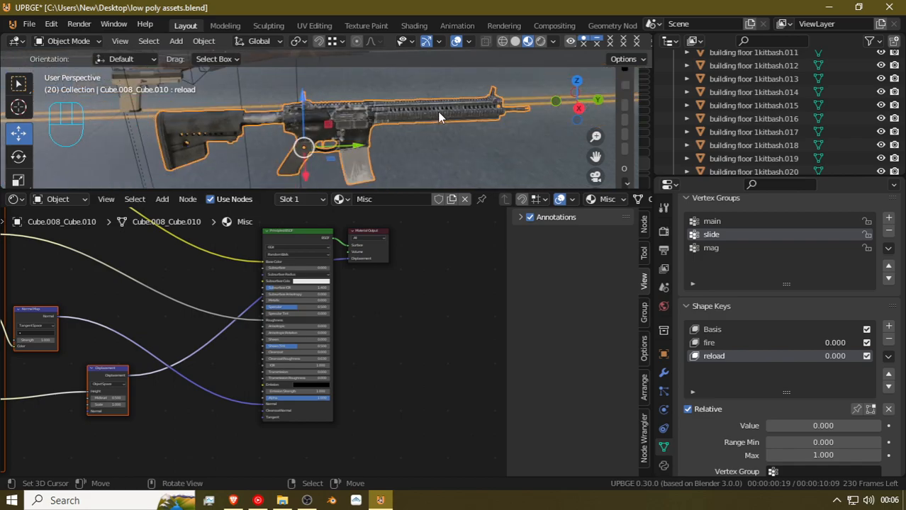
pyautogui.scroll(3, 437, 113)
pyautogui.keyDown('shift'); pyautogui.moveTo(371, 158); pyautogui.dragTo(387, 132, button='middle'); pyautogui.keyUp('shift')
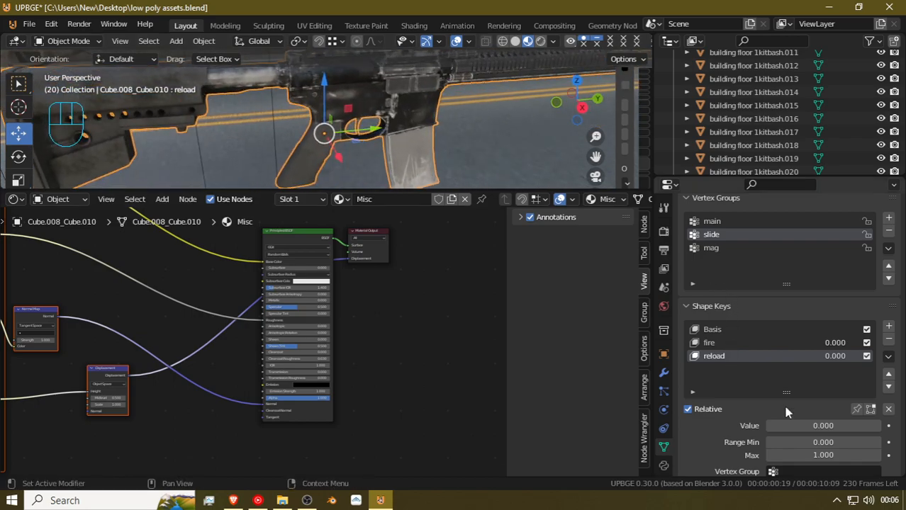
pyautogui.moveTo(506, 162); pyautogui.dragTo(446, 138, button='middle')
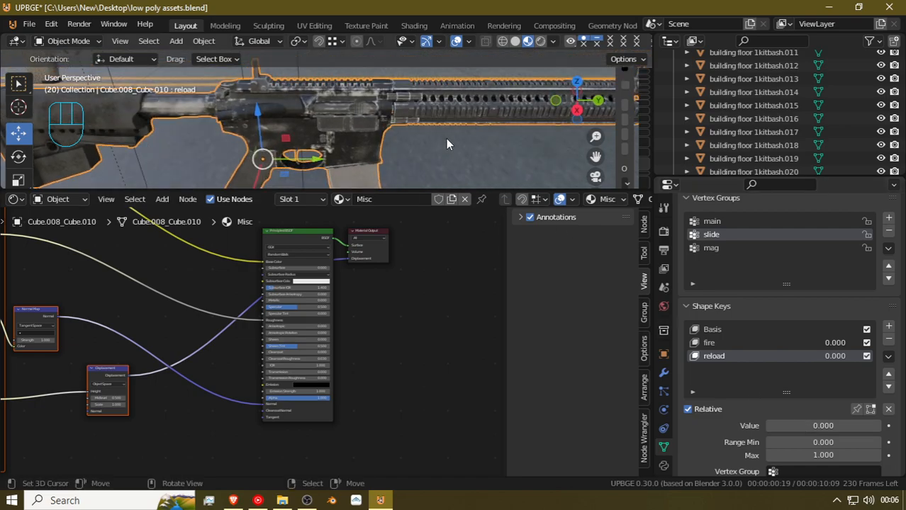
pyautogui.moveTo(300, 109); pyautogui.dragTo(337, 127, button='middle')
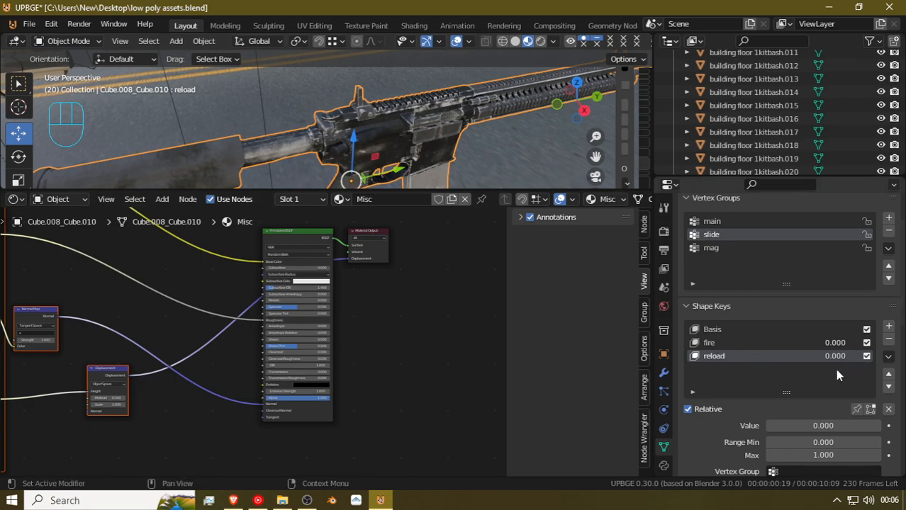
pyautogui.click(889, 341)
pyautogui.moveTo(374, 154); pyautogui.dragTo(352, 142, button='middle')
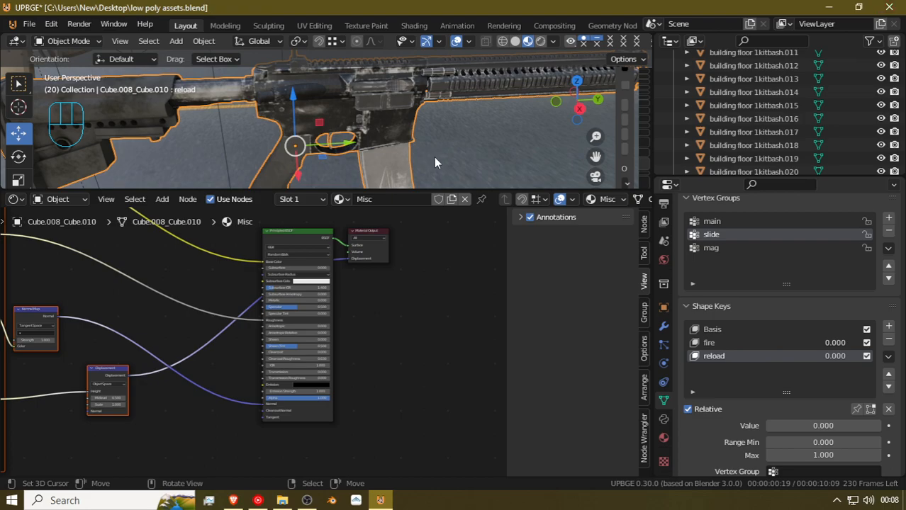
pyautogui.click(435, 157)
pyautogui.press('Tab')
pyautogui.press('Tab')
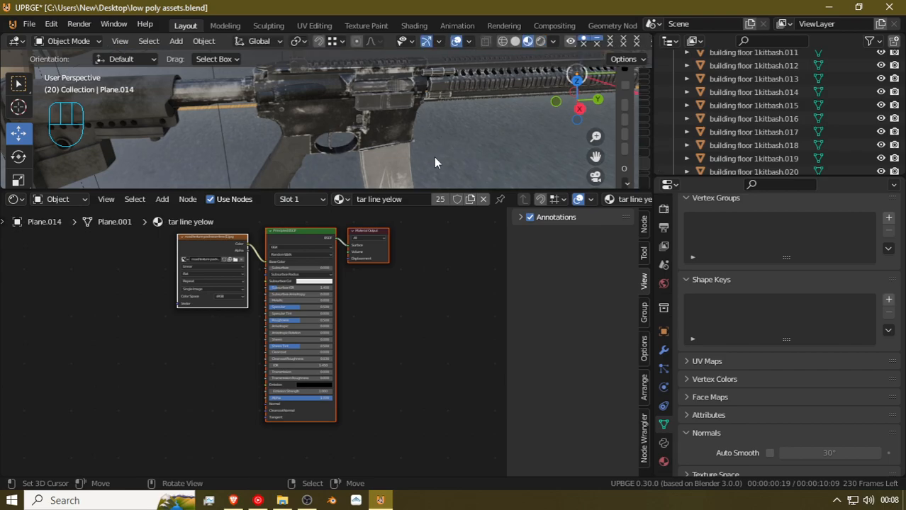
pyautogui.click(369, 150)
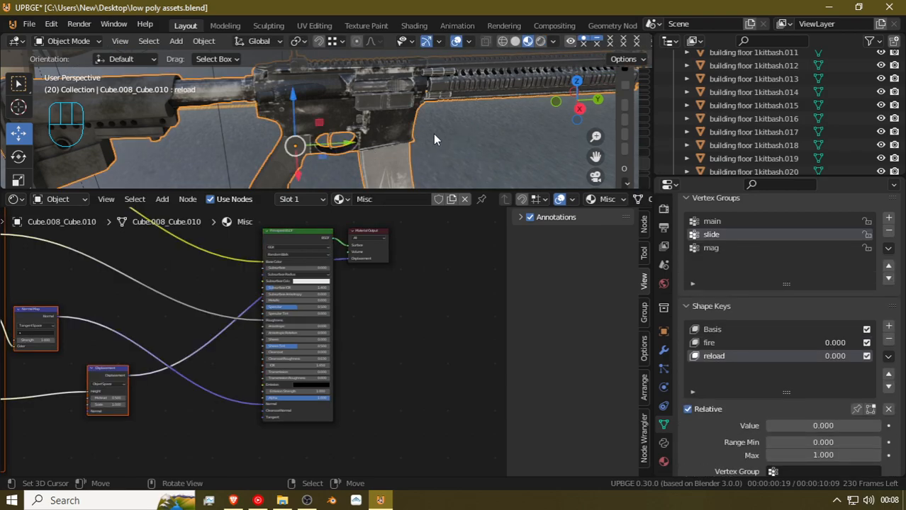
# With the reload shape key active, select the mag vertex group's geometry in Edit Mode
pyautogui.press('Tab')
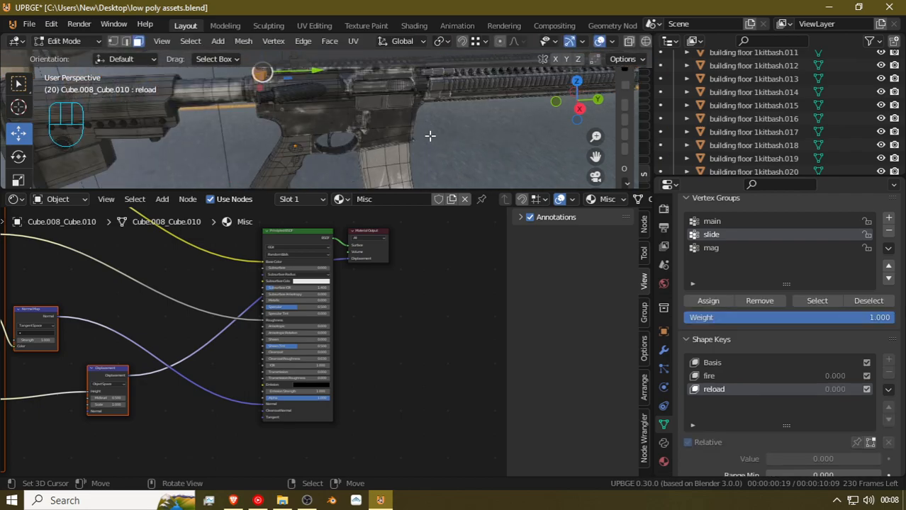
pyautogui.click(396, 158)
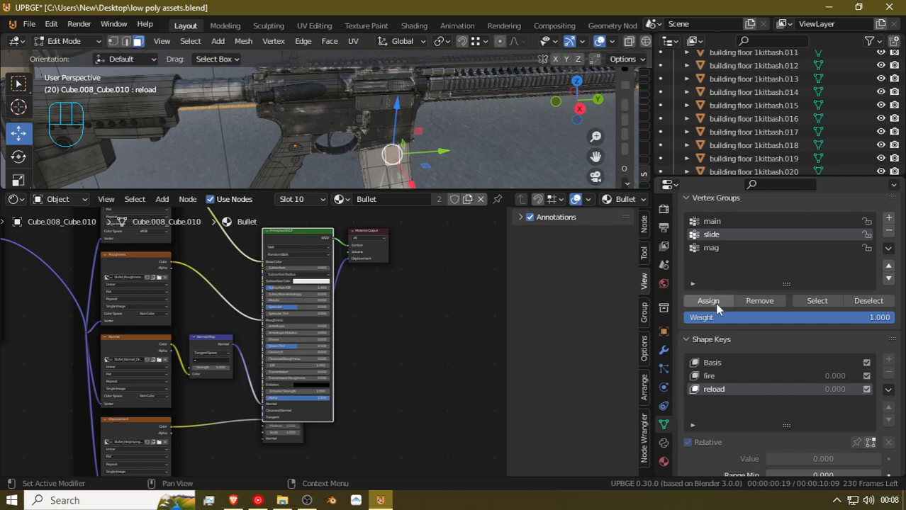
pyautogui.click(717, 250)
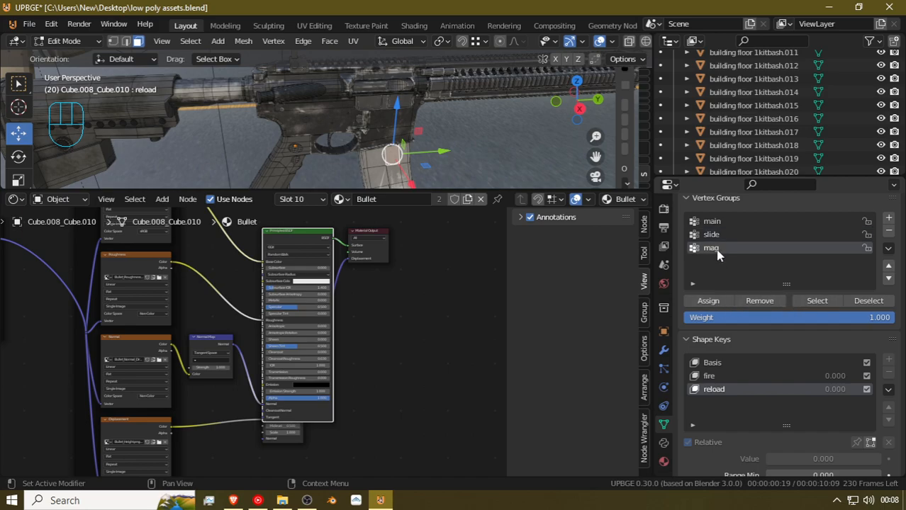
pyautogui.click(815, 302)
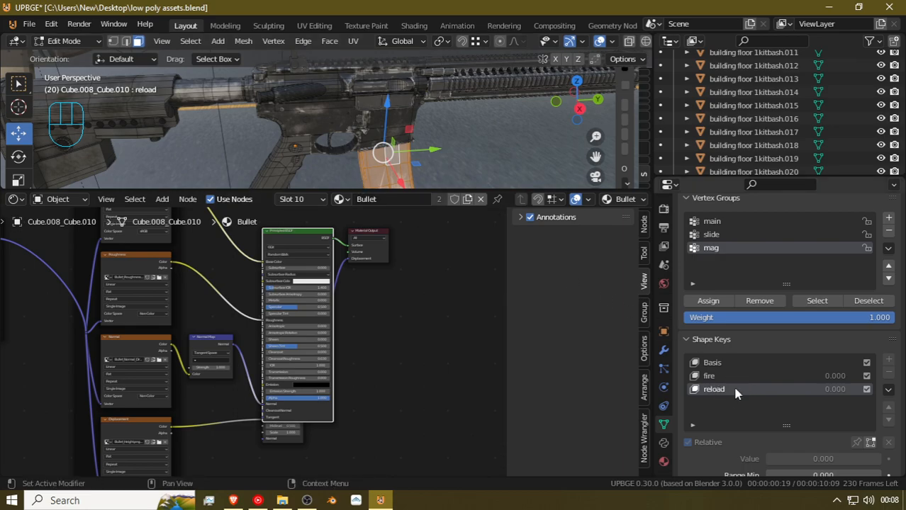
# Move the selected magazine straight down along the Z axis, out of the rifle's magazine well
pyautogui.hotkey('shift', '`')
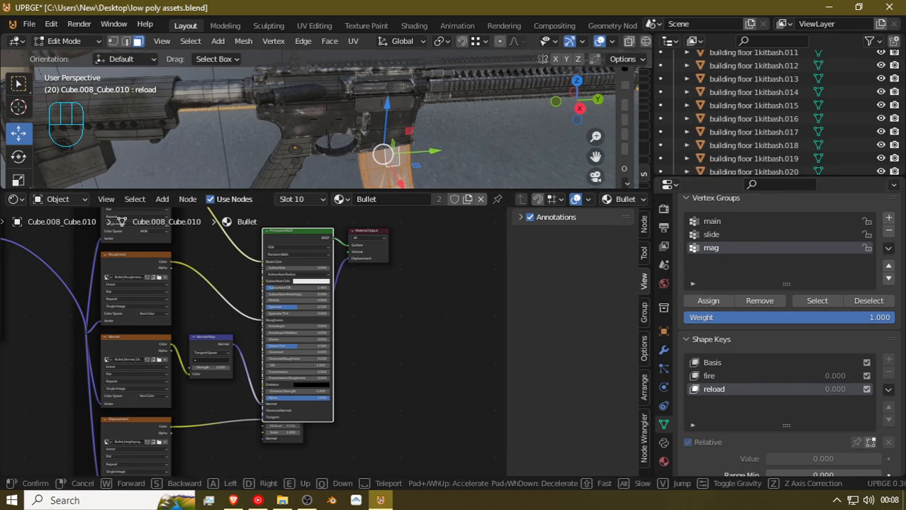
pyautogui.press('s')
pyautogui.click(334, 121)
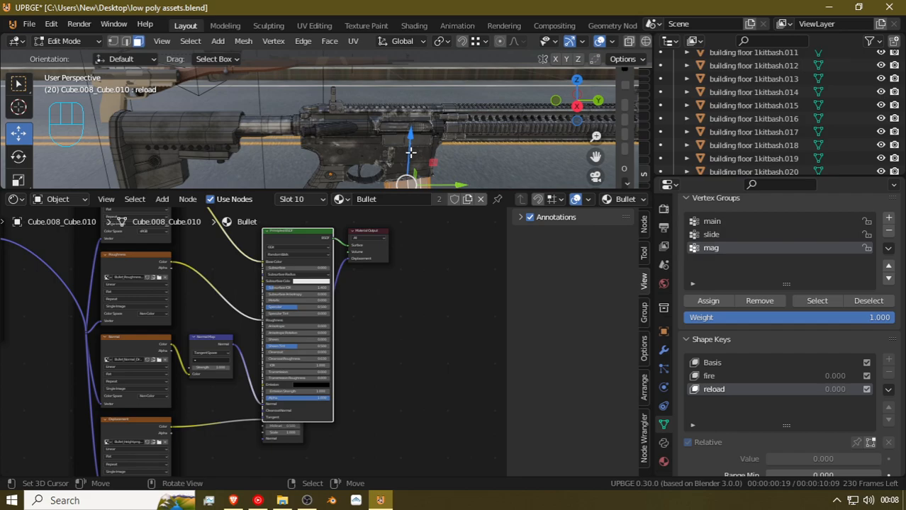
pyautogui.hotkey('shift', '`')
pyautogui.press('w')
pyautogui.press('q')
pyautogui.press('s')
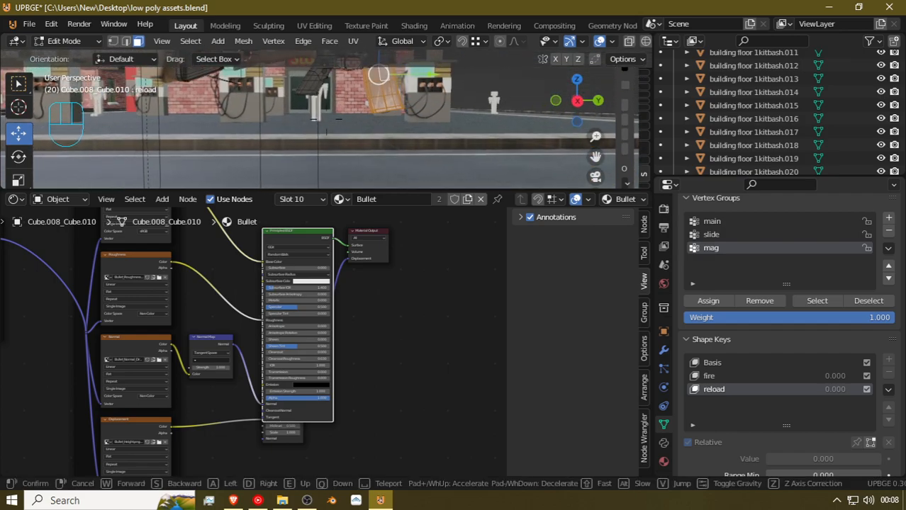
pyautogui.click(343, 109)
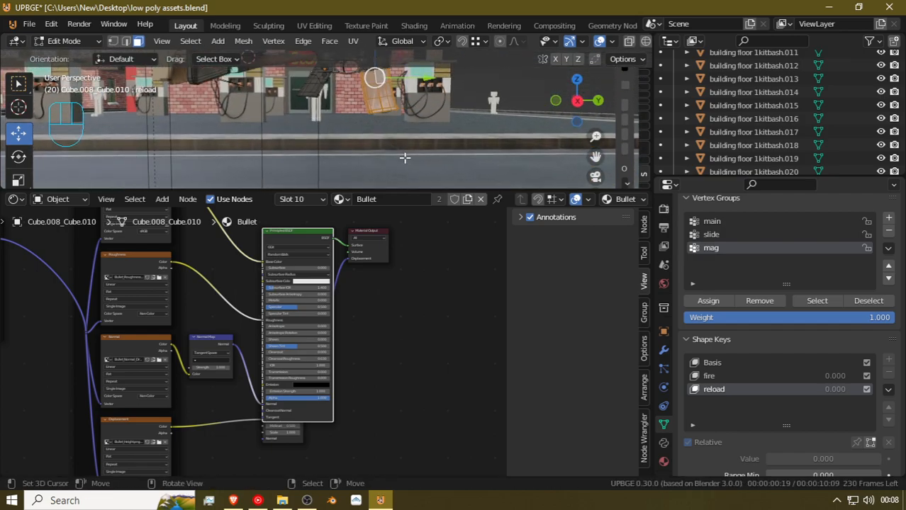
pyautogui.press('g')
pyautogui.press('z')
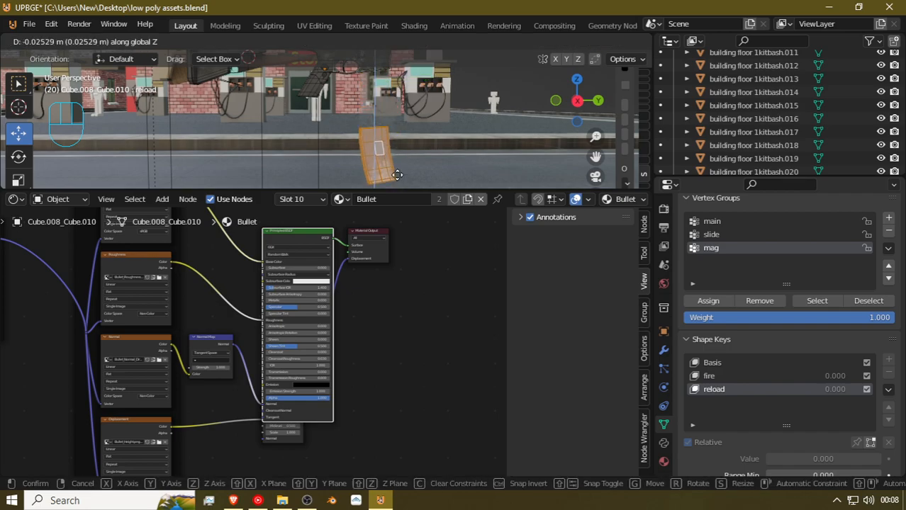
pyautogui.click(375, 156)
# Move the magazine once more along the Z axis, farther below the rifle, and return to Object Mode
pyautogui.hotkey('shift', '`')
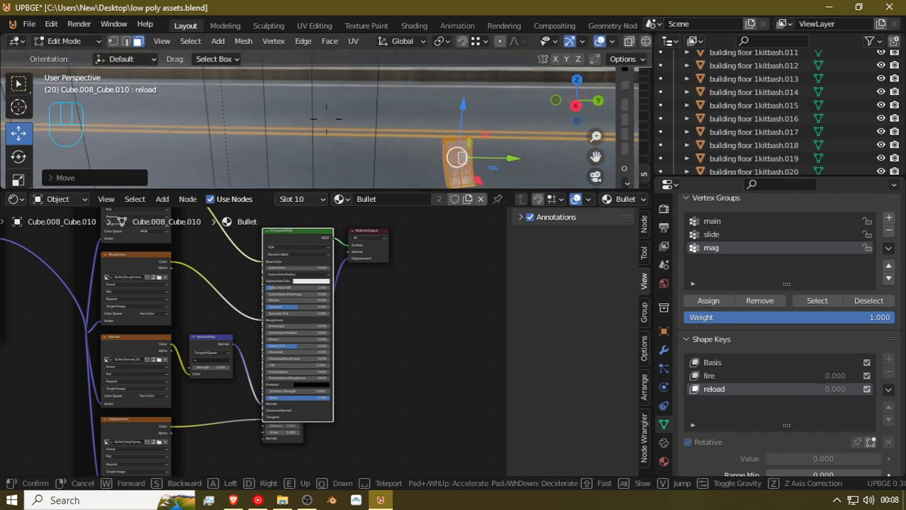
pyautogui.press('s')
pyautogui.press('a')
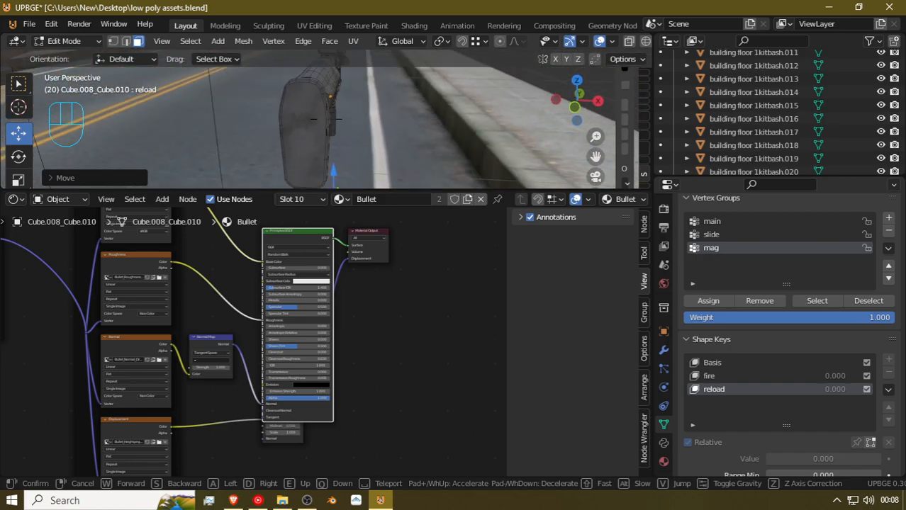
pyautogui.click(325, 119)
pyautogui.press('g')
pyautogui.press('z')
pyautogui.click(331, 138)
pyautogui.hotkey('shift', '`')
pyautogui.press('d')
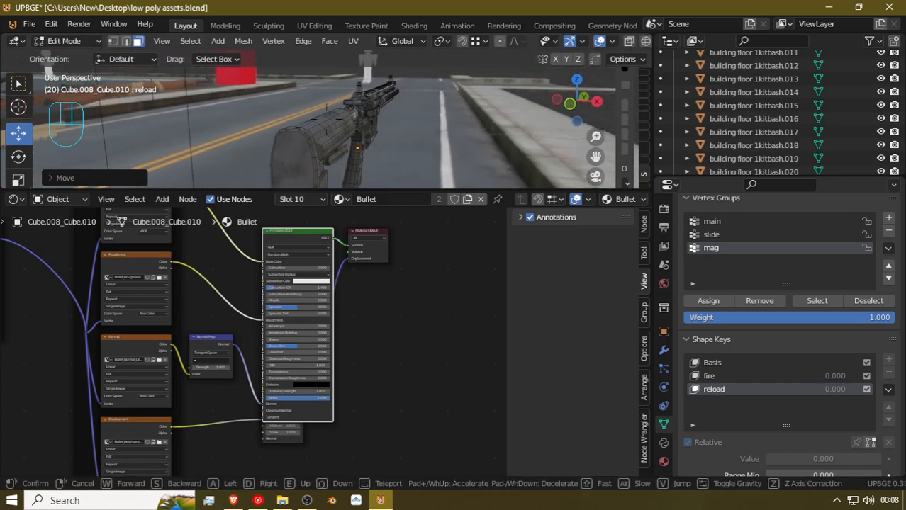
pyautogui.click(326, 120)
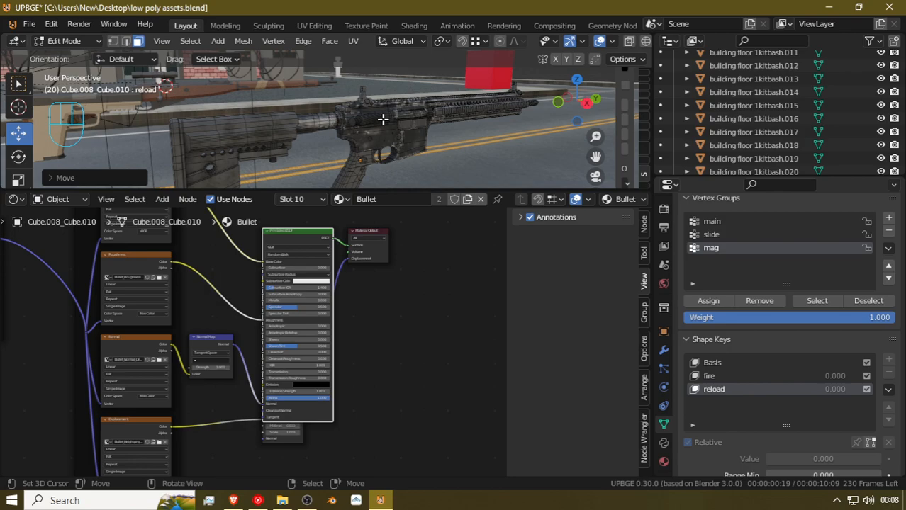
pyautogui.press('Tab')
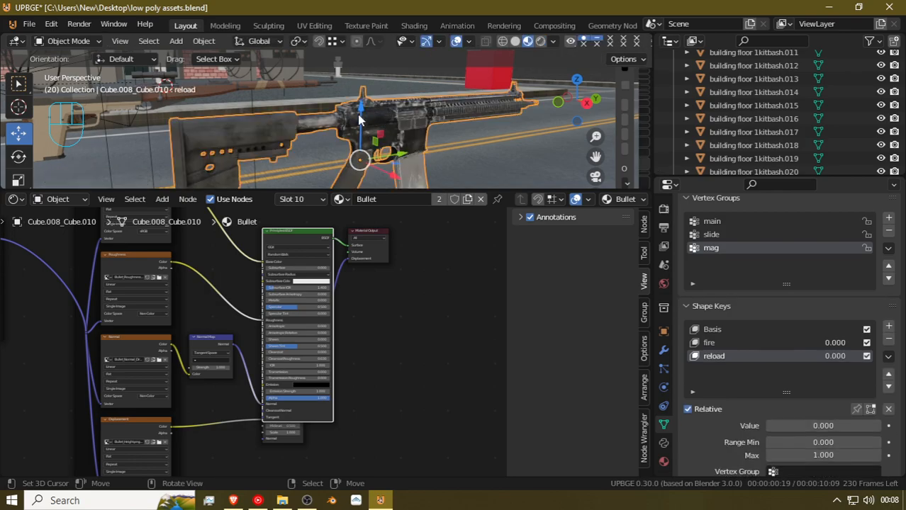
pyautogui.click(877, 225)
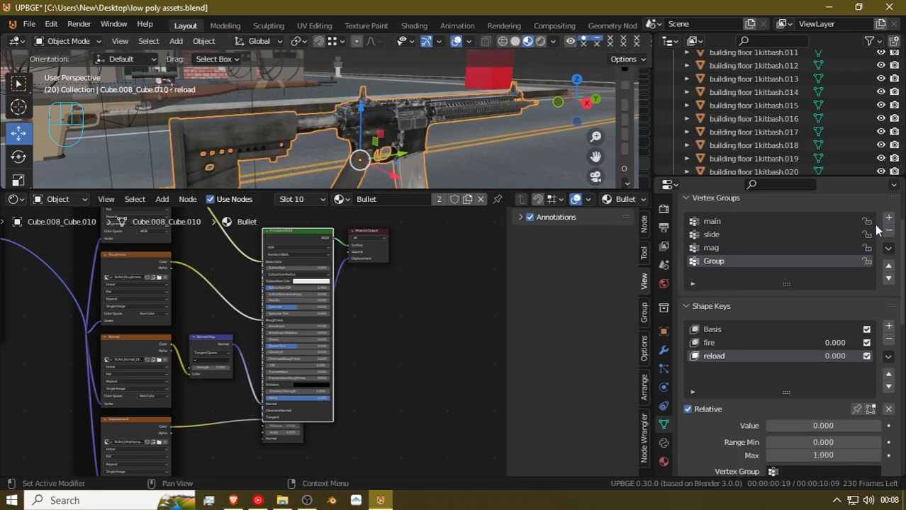
pyautogui.click(886, 236)
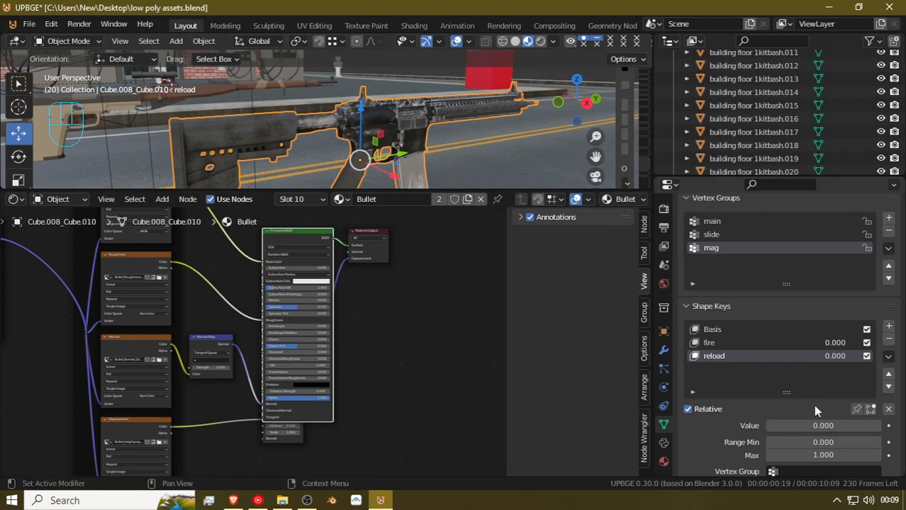
# Test the reload and fire shape keys by raising each value to 1.000 and returning both to 0.000
pyautogui.moveTo(818, 426); pyautogui.dragTo(881, 425)
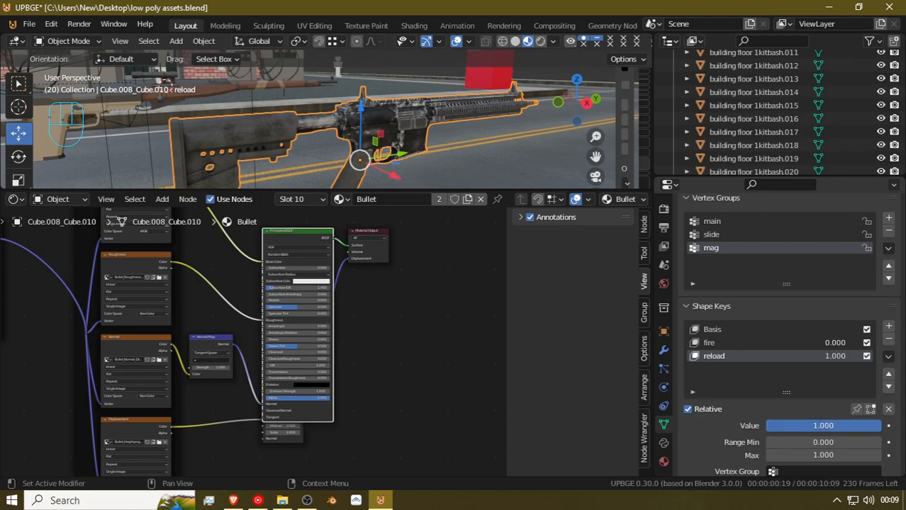
pyautogui.click(713, 343)
pyautogui.moveTo(808, 427); pyautogui.dragTo(881, 426)
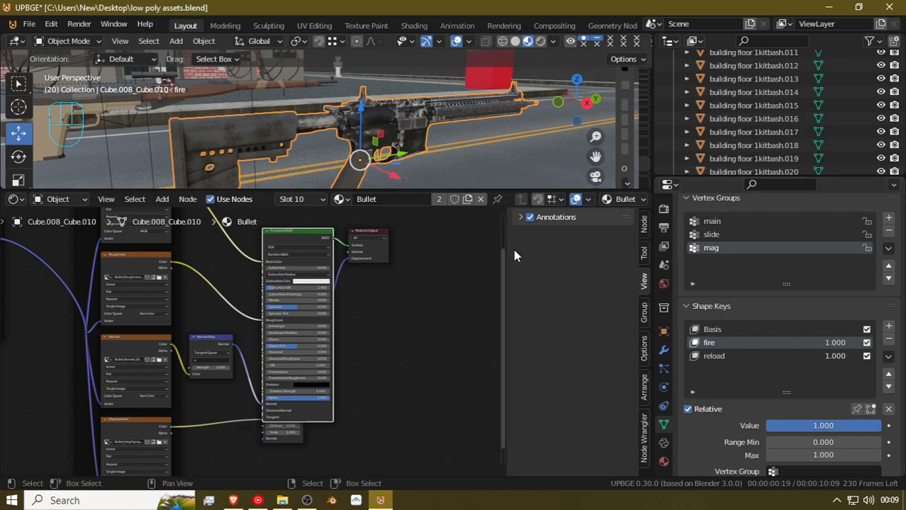
pyautogui.click(738, 356)
pyautogui.moveTo(851, 426); pyautogui.dragTo(766, 426)
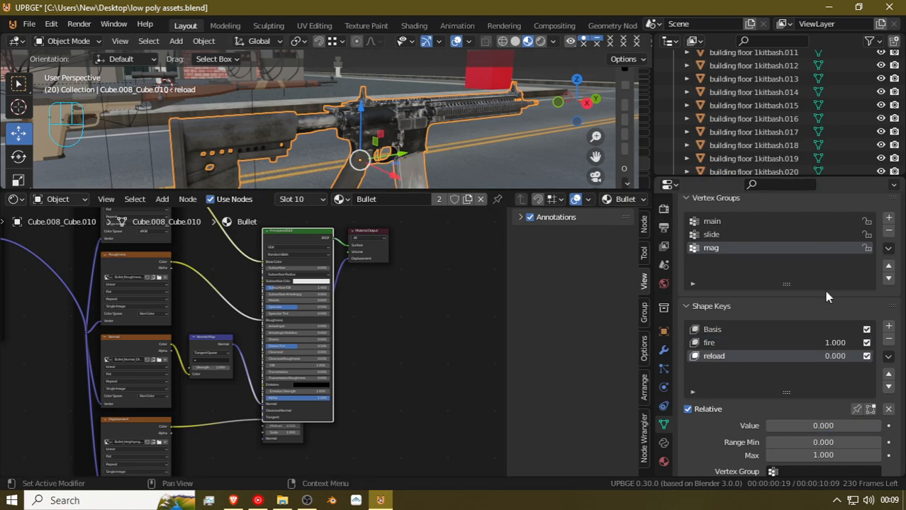
pyautogui.click(741, 343)
pyautogui.moveTo(858, 428); pyautogui.dragTo(766, 426)
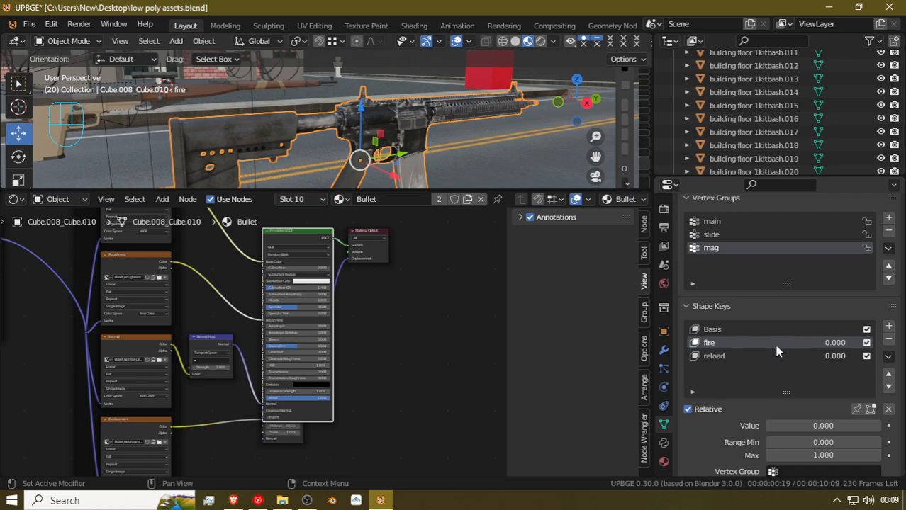
pyautogui.moveTo(781, 426)
pyautogui.mouseDown()
pyautogui.moveTo(879, 426)
pyautogui.moveTo(766, 426)
pyautogui.mouseUp()
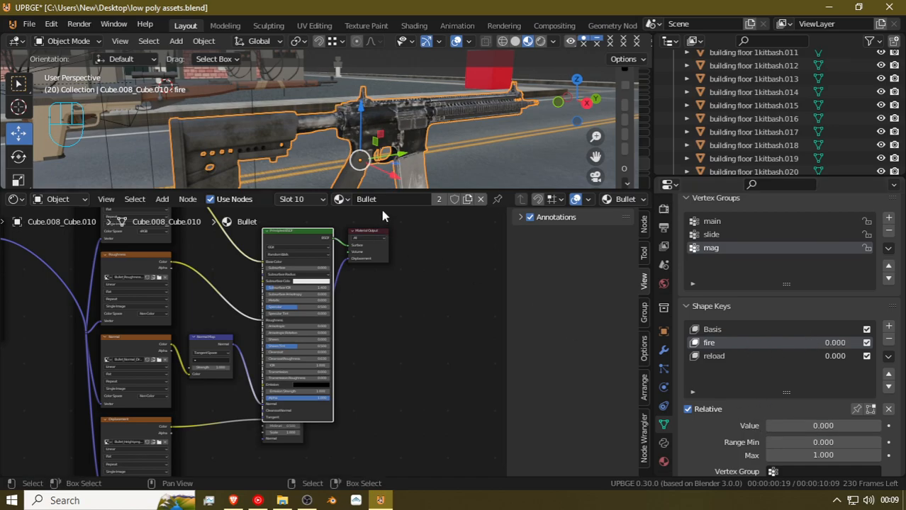
# Move the Mosin rifle along the global X axis, away from the camera and toward the assault rifle
pyautogui.press('r')
pyautogui.rightClick(373, 102)
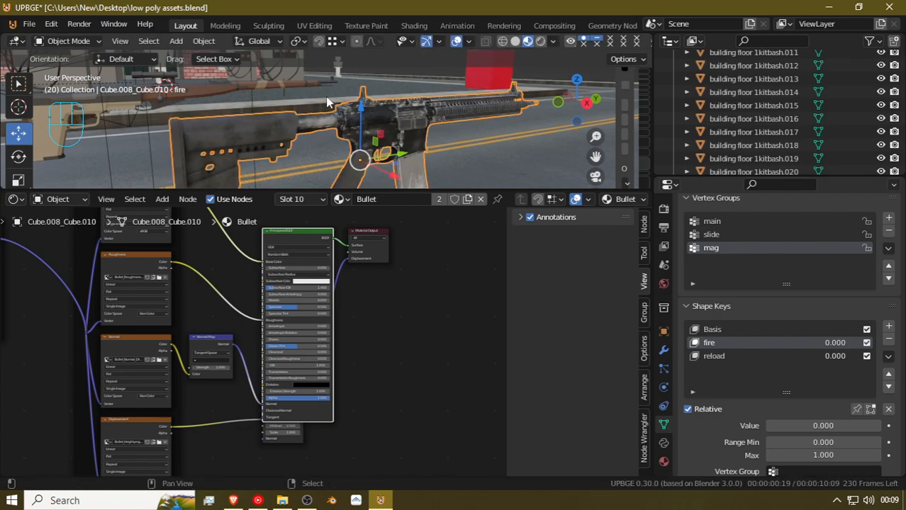
pyautogui.hotkey('shift', '`')
pyautogui.press('s')
pyautogui.press('a')
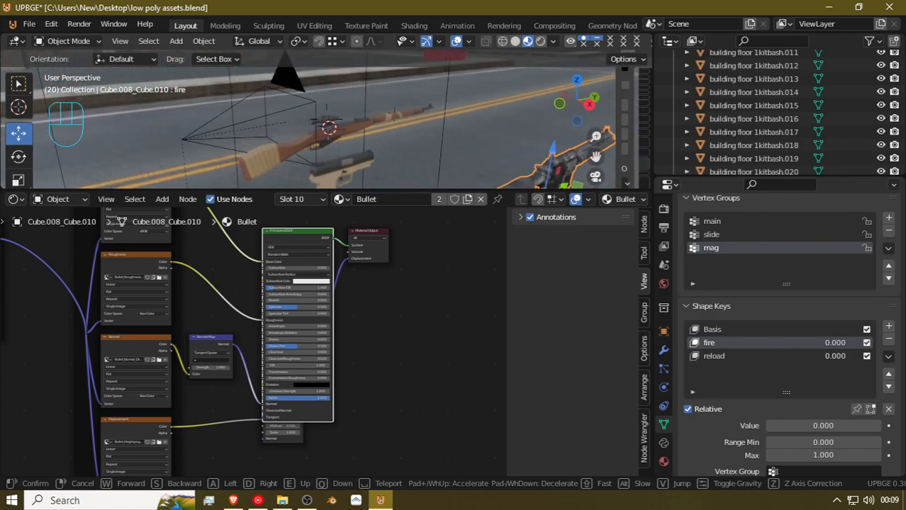
pyautogui.press('a')
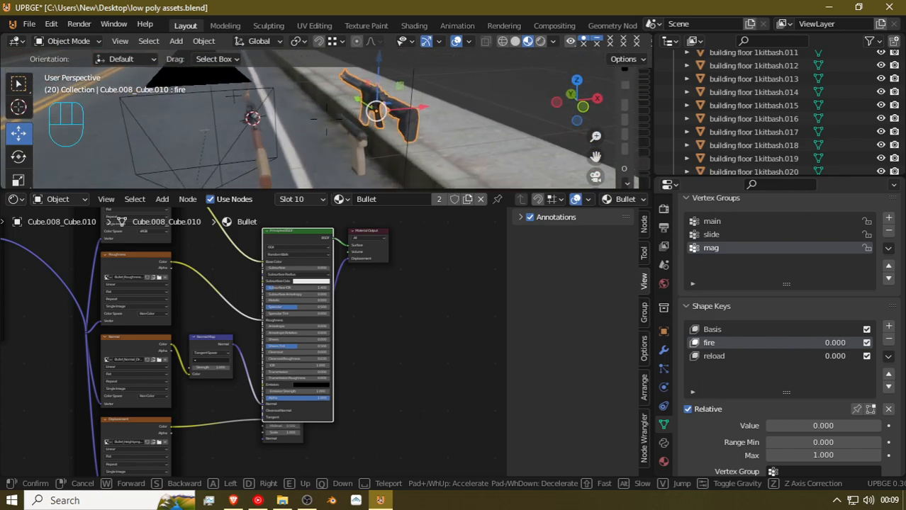
pyautogui.press('a')
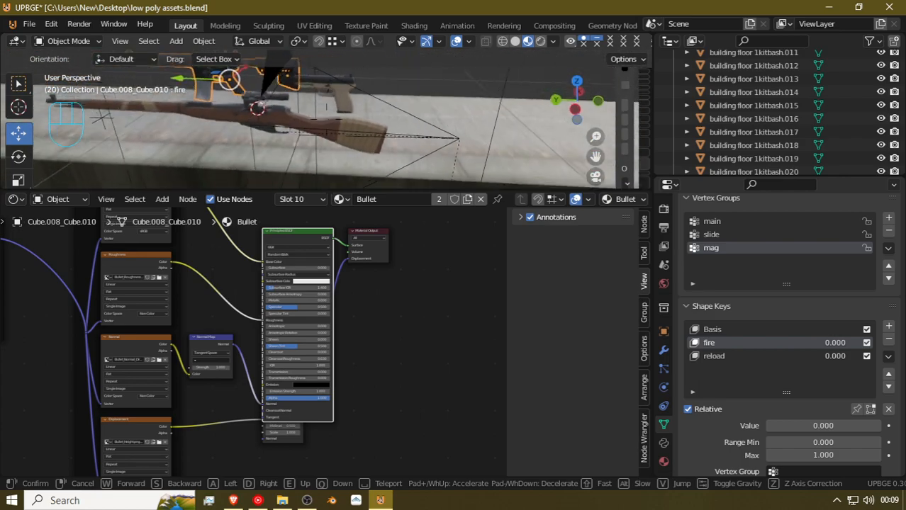
pyautogui.press('a')
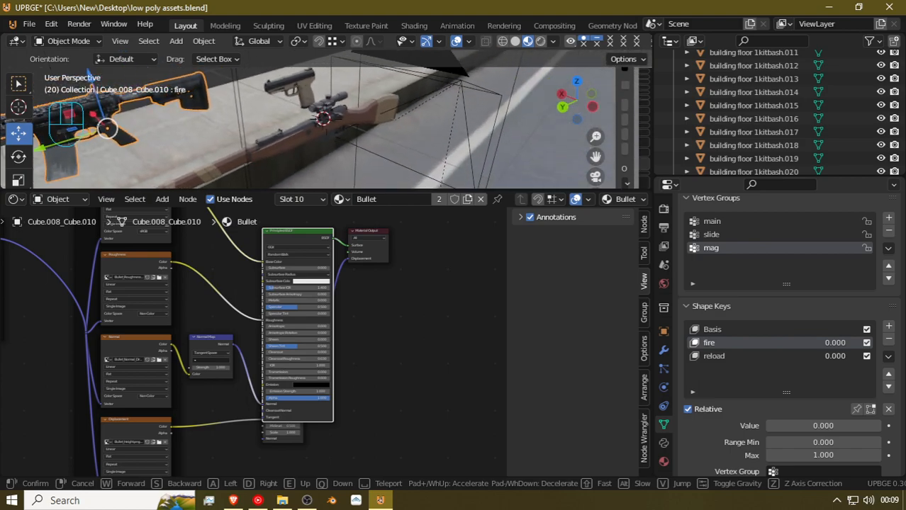
pyautogui.click(327, 119)
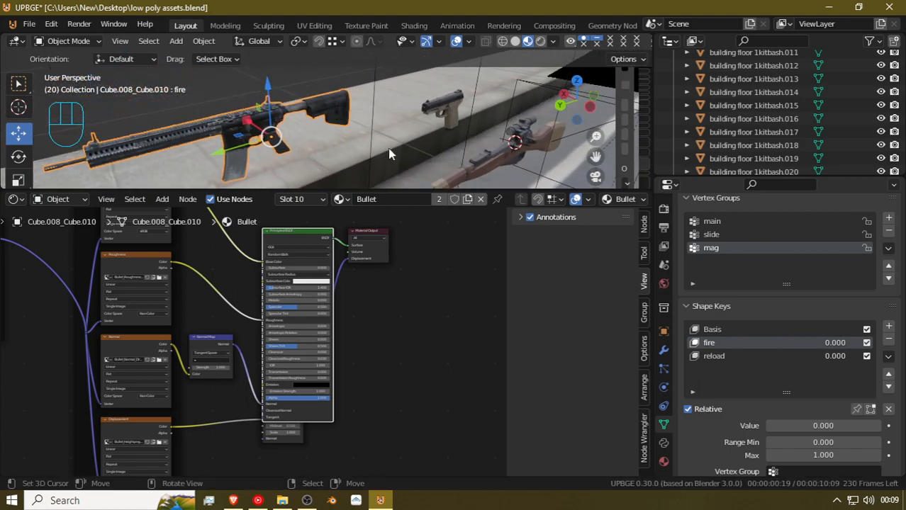
pyautogui.click(490, 164)
pyautogui.press('g')
pyautogui.press('x')
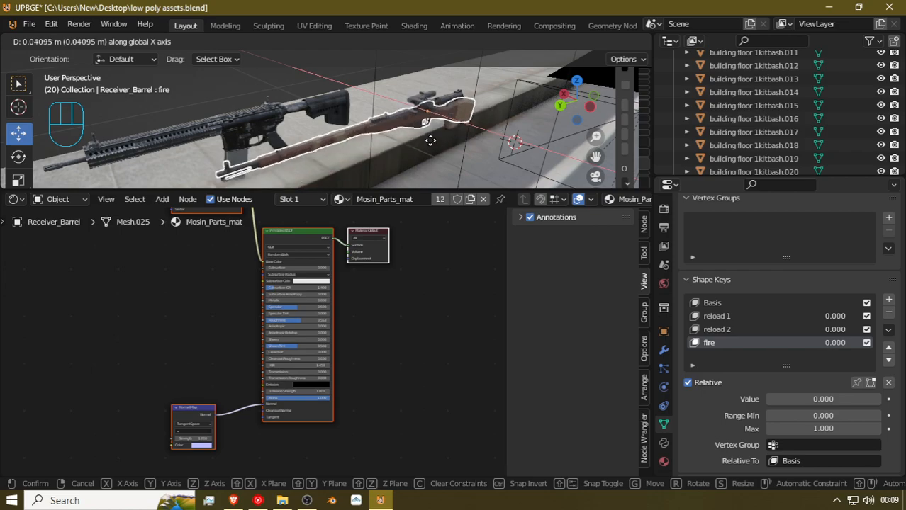
pyautogui.click(415, 135)
# Move the Five-Seven pistol along the global X axis, away from the rifles and toward the camera
pyautogui.click(449, 115)
pyautogui.press('g')
pyautogui.press('x')
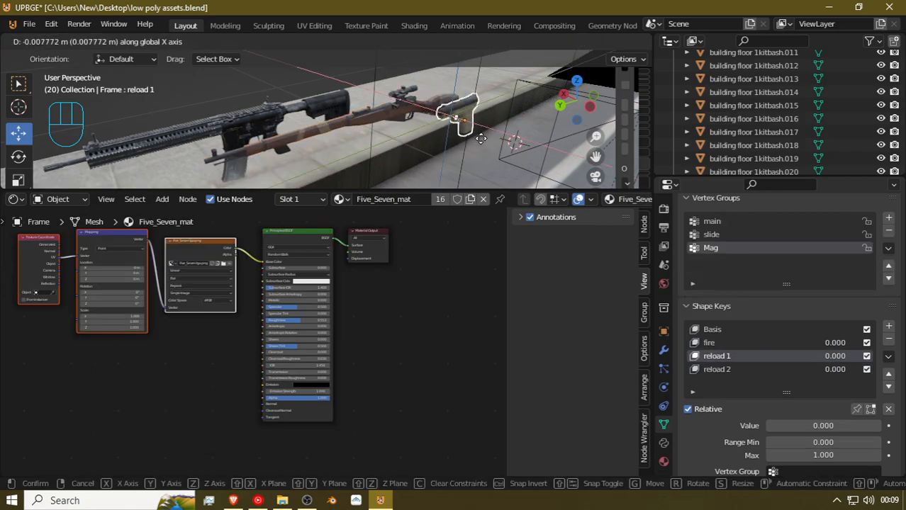
pyautogui.click(507, 150)
# In the camera view, move the pistol about -0.007 m along the global X axis into the camera frame
pyautogui.press('KP_0')
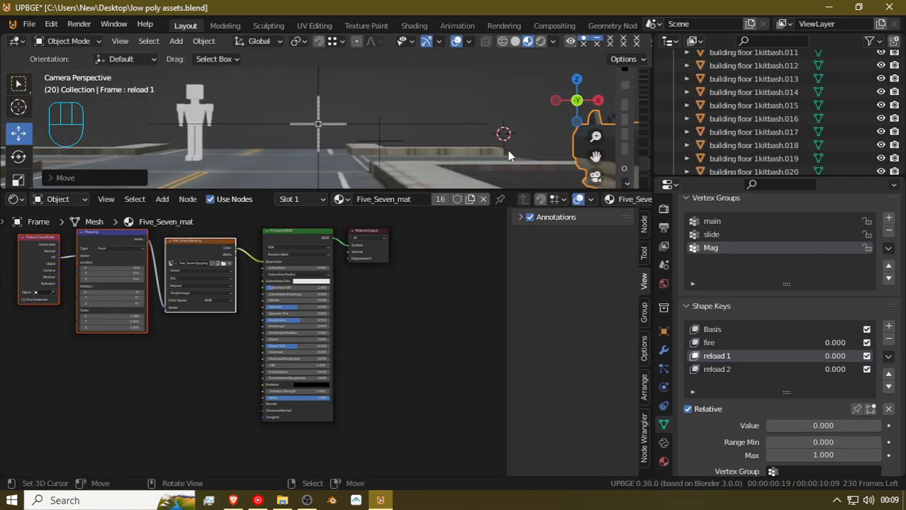
pyautogui.scroll(-3, 341, 135)
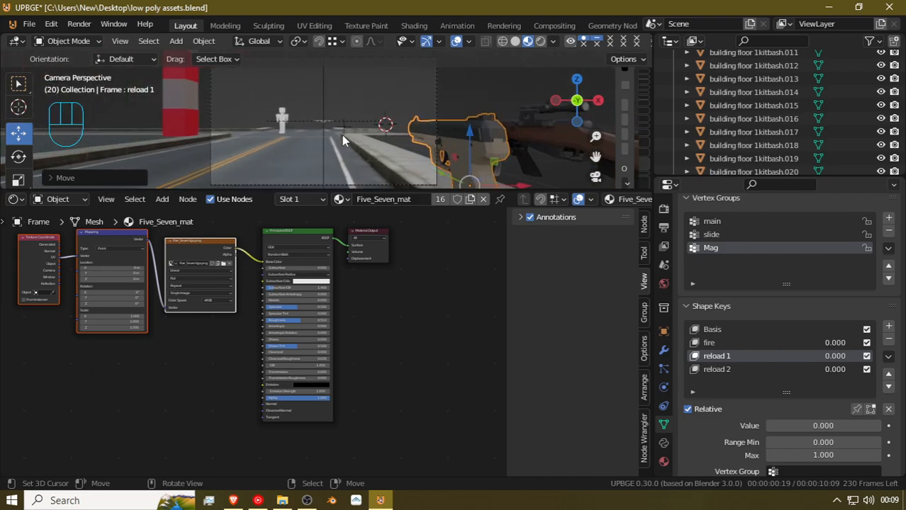
pyautogui.press('g')
pyautogui.press('x')
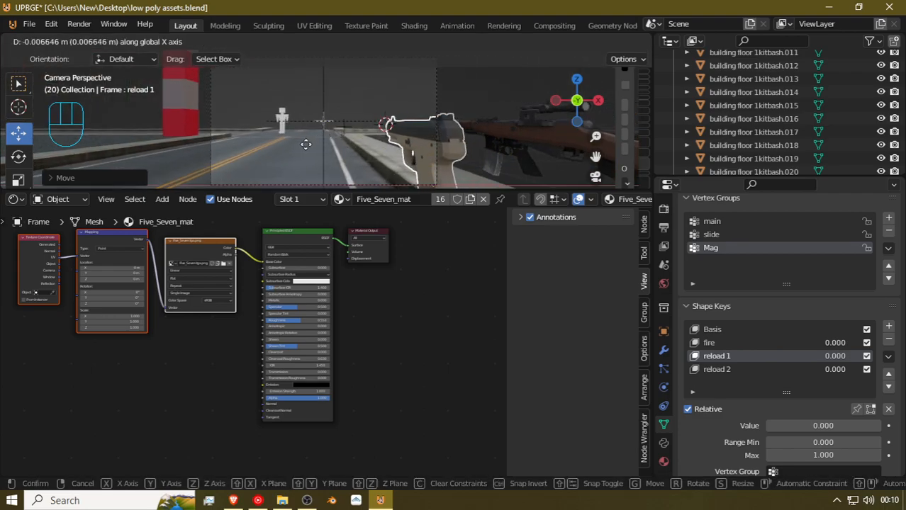
pyautogui.click(305, 144)
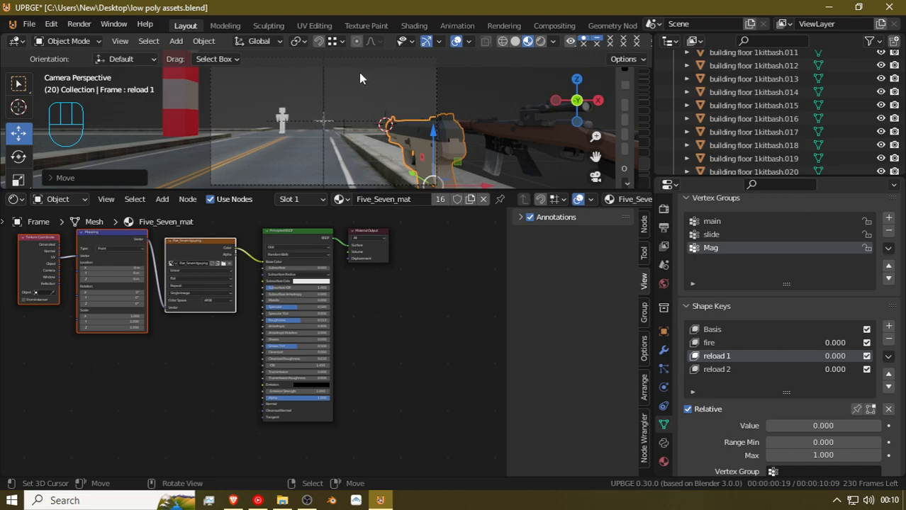
# Parent the pistol to the camera with the Object option and reselect only the pistol
pyautogui.click(435, 90)
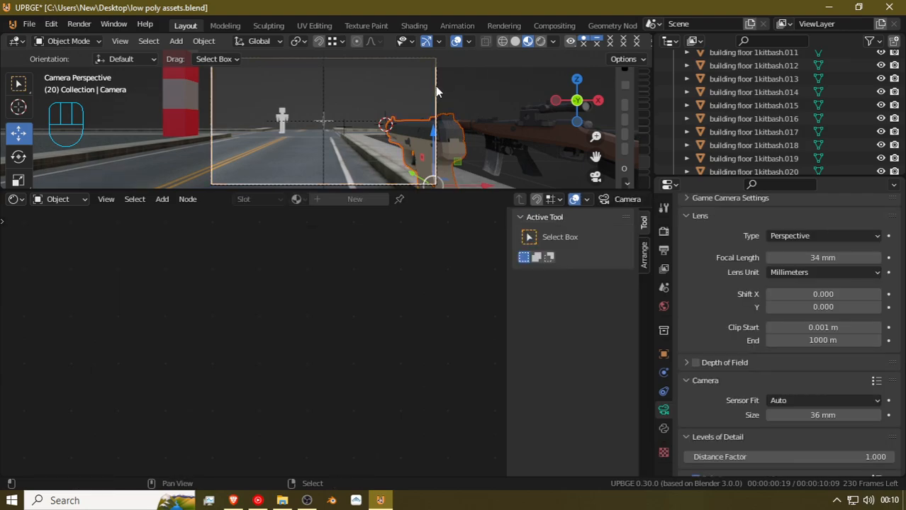
pyautogui.hotkey('ctrl', 'p')
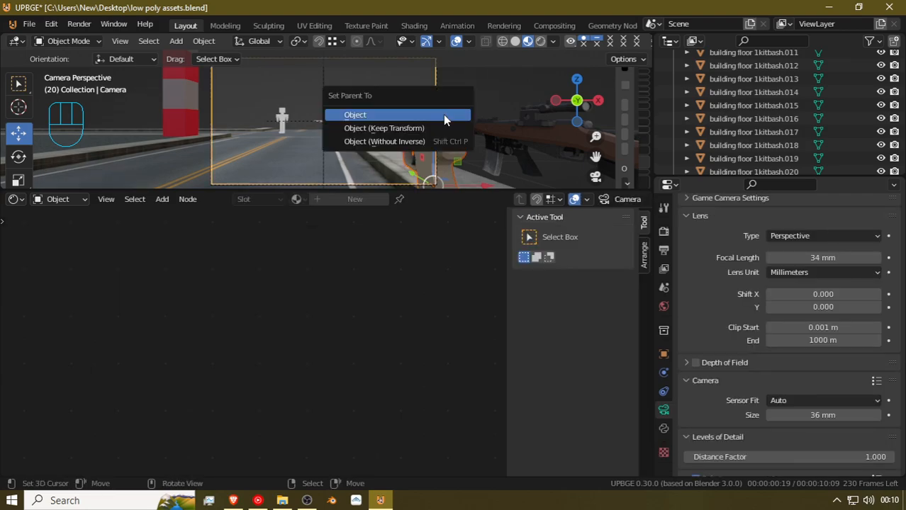
pyautogui.click(445, 116)
pyautogui.click(445, 127)
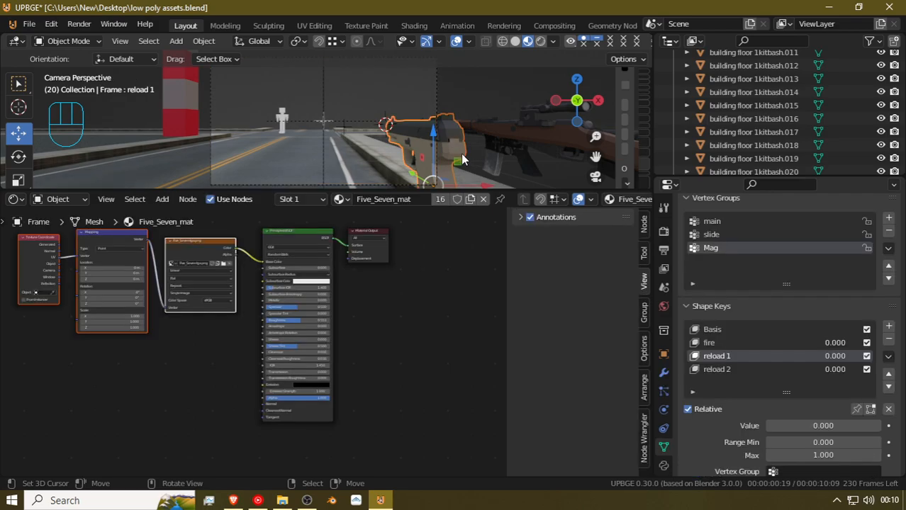
# Rotate the pistol slightly about the global Z axis and shift it along the negative X axis within the camera frame
pyautogui.press('r')
pyautogui.press('z')
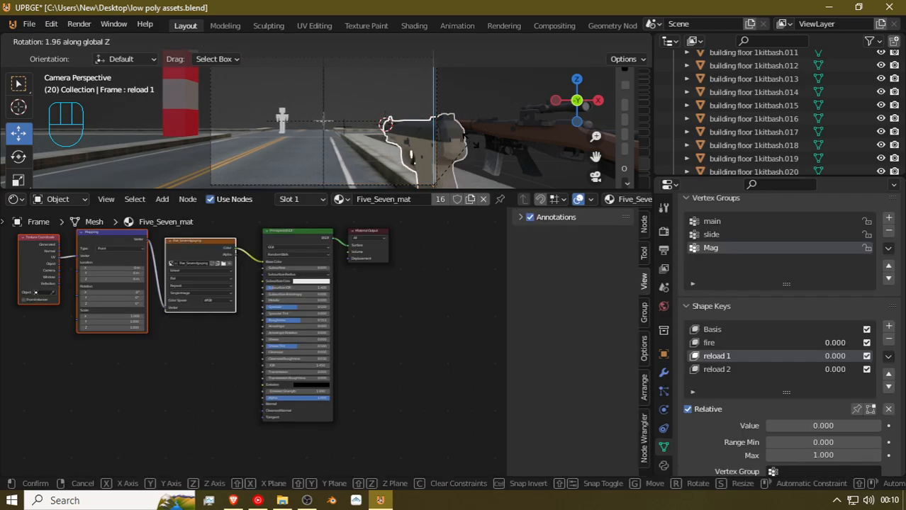
pyautogui.click(457, 144)
pyautogui.press('g')
pyautogui.press('x')
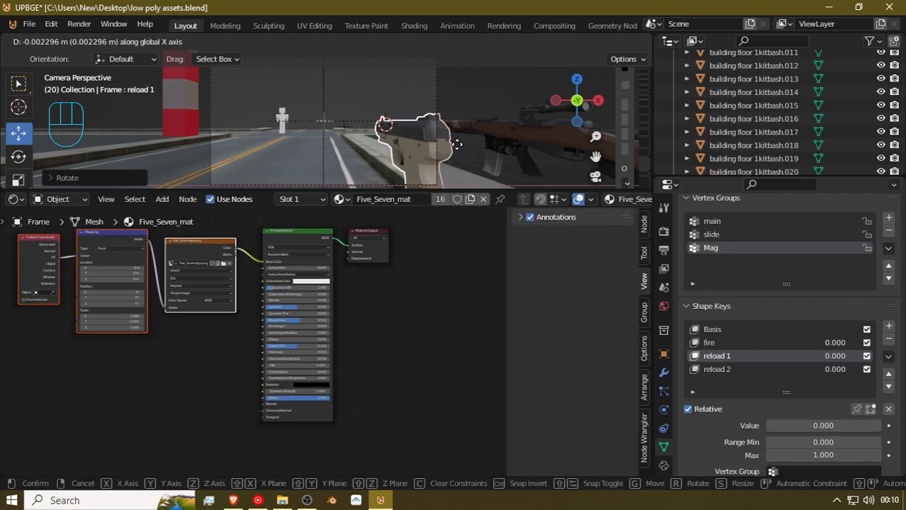
pyautogui.click(459, 147)
pyautogui.moveTo(473, 120); pyautogui.dragTo(493, 122, button='middle')
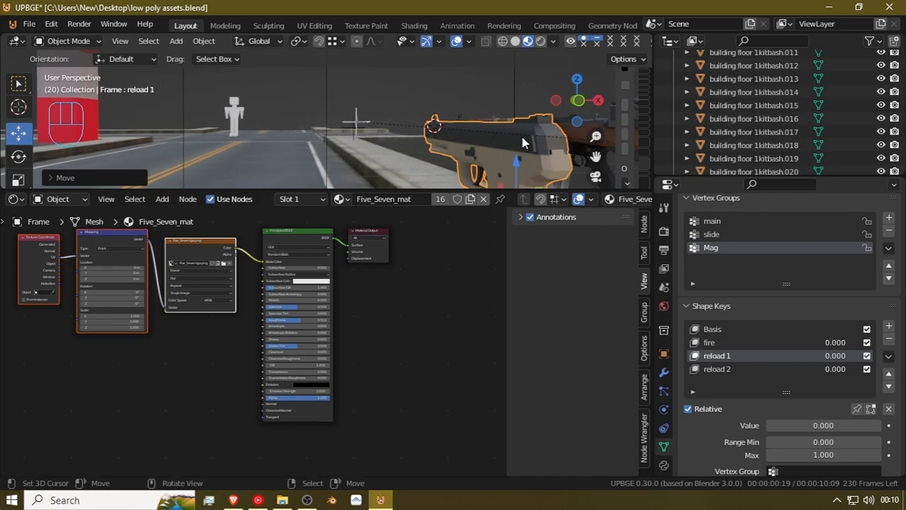
# Replace the shader node editor with the Action Editor and create a new action named "pistol fire" for the pistol
pyautogui.click(21, 201)
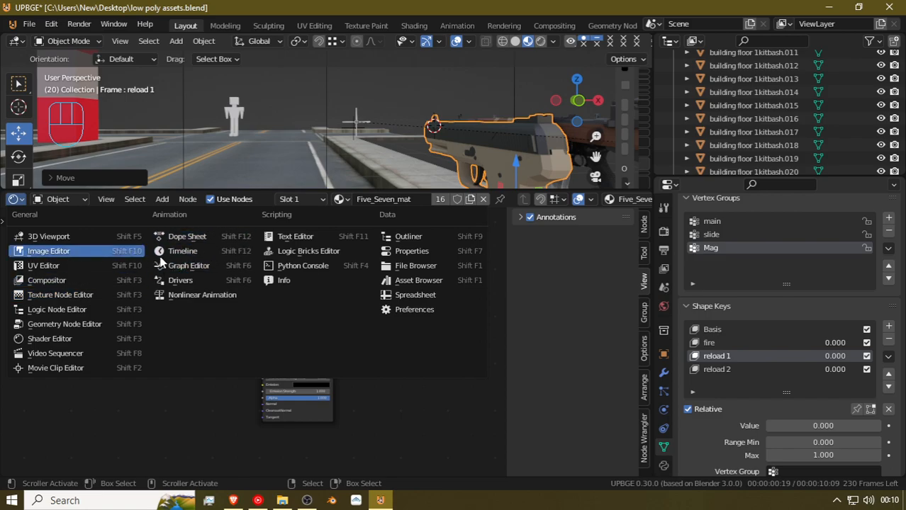
pyautogui.click(187, 236)
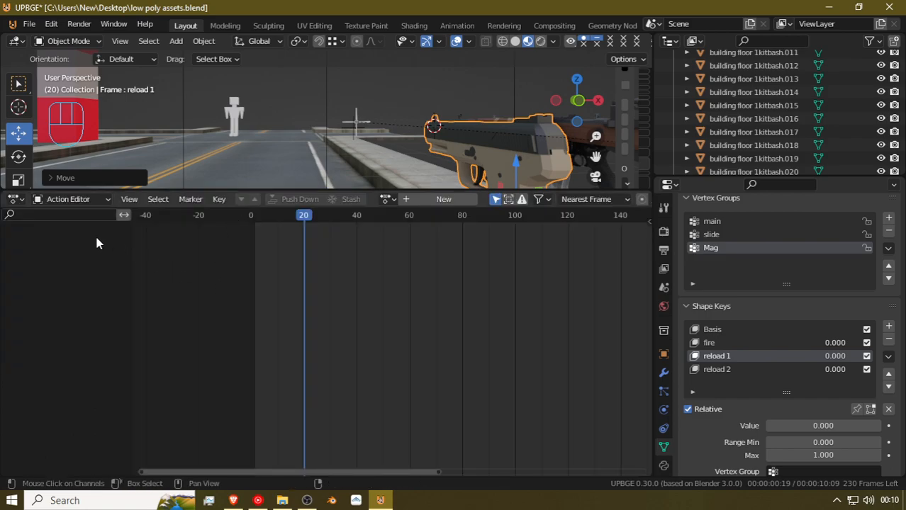
pyautogui.click(443, 201)
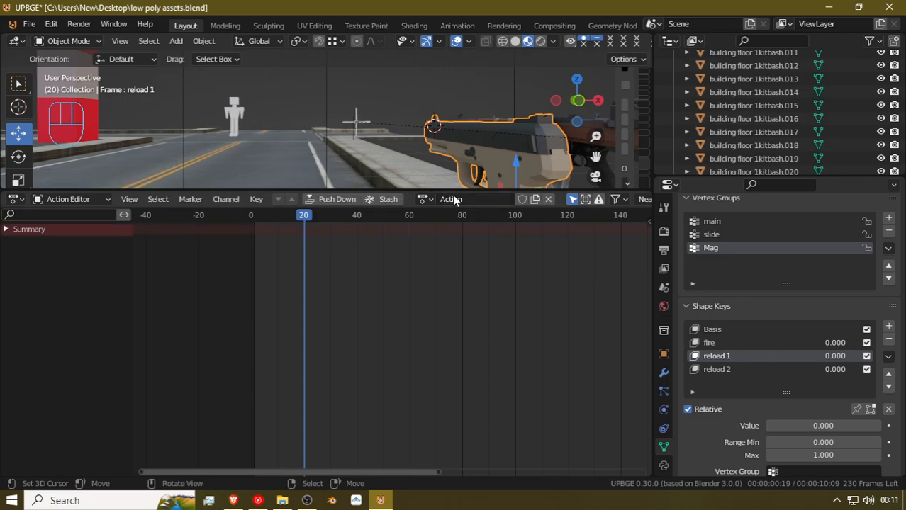
pyautogui.doubleClick(459, 201)
pyautogui.write('pistol fire')
pyautogui.press('Return')
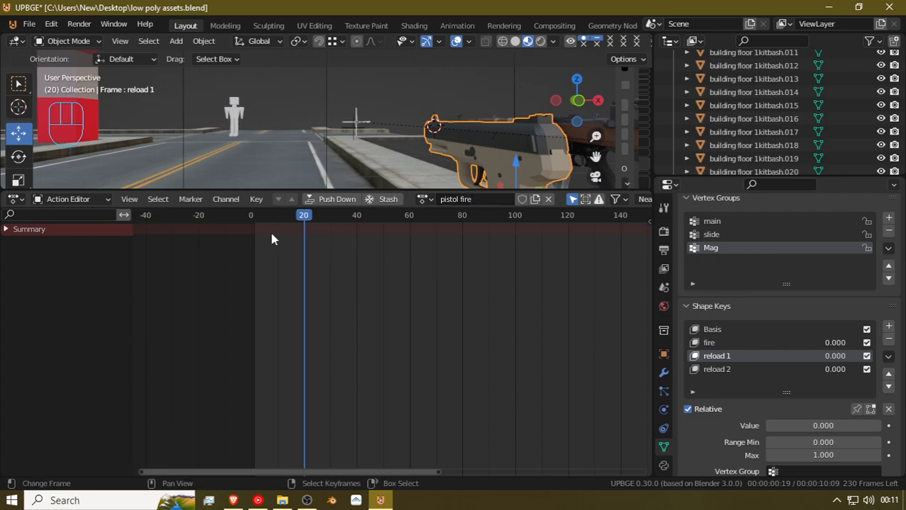
# Go to frame 0, switch the Action Editor to the Timeline, and choose Rotation as the active keying set
pyautogui.hotkey('shift', 'Left')
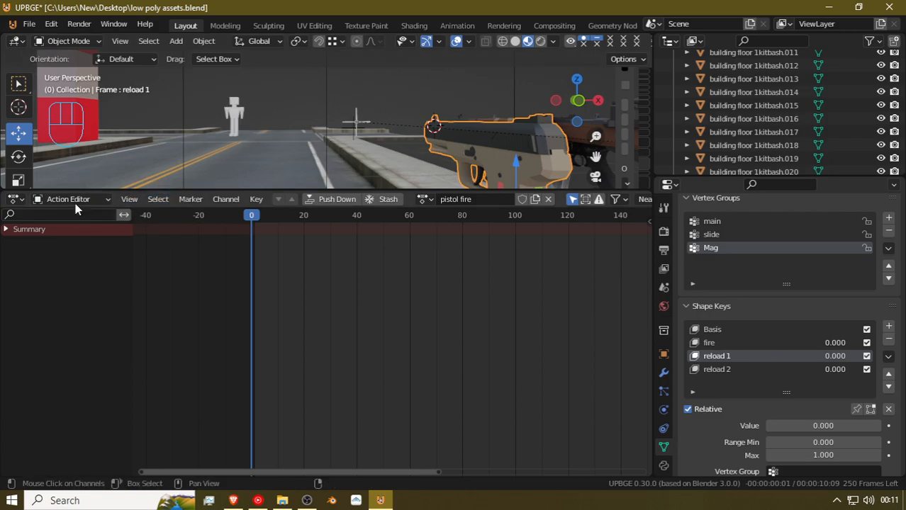
pyautogui.click(14, 199)
pyautogui.click(167, 260)
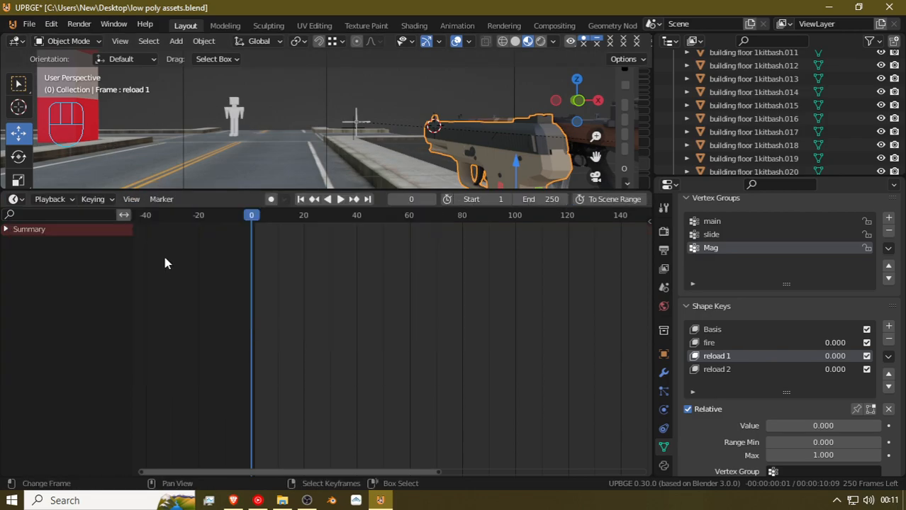
pyautogui.click(99, 201)
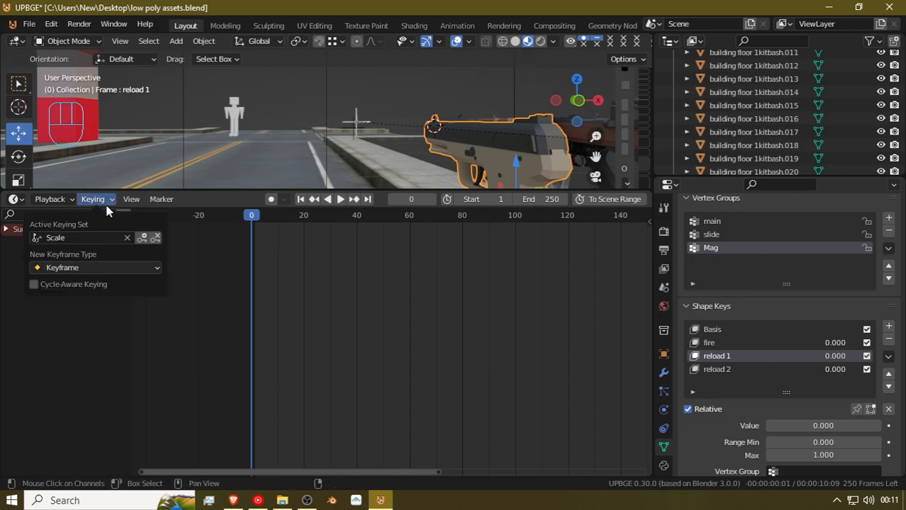
pyautogui.click(90, 237)
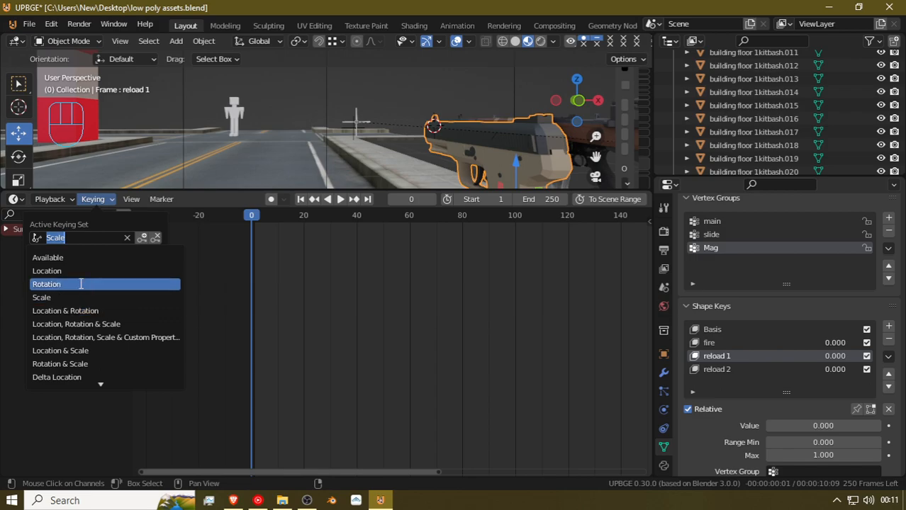
pyautogui.click(80, 283)
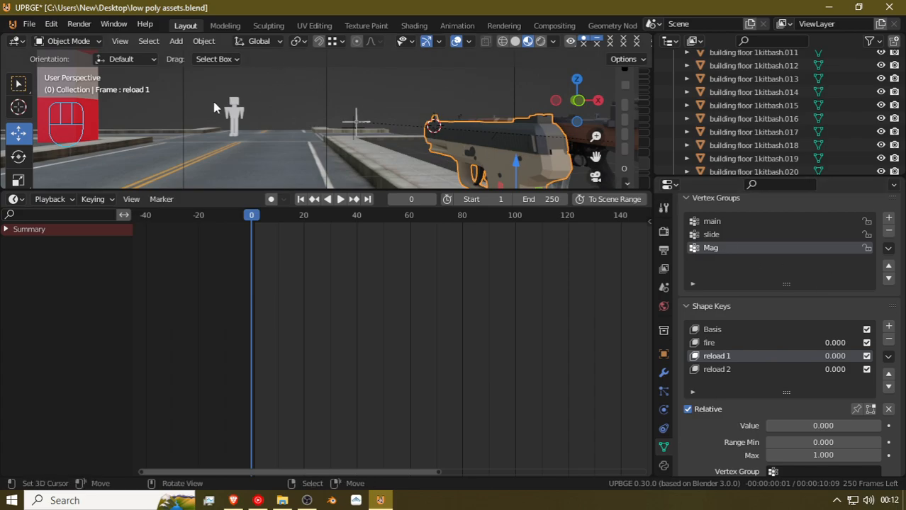
# Change the active keying set to Visual Location & Rotation and turn on Auto Keying
pyautogui.click(90, 200)
pyautogui.click(94, 237)
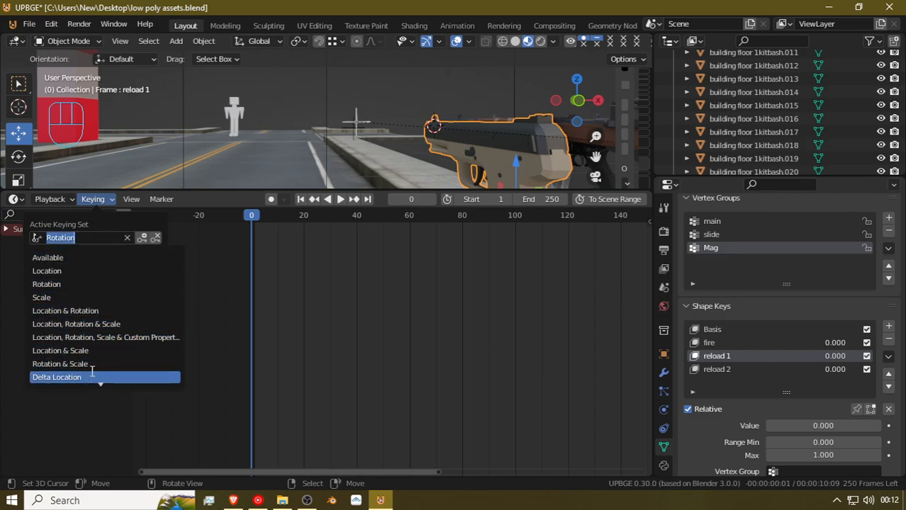
pyautogui.scroll(-3, 92, 373)
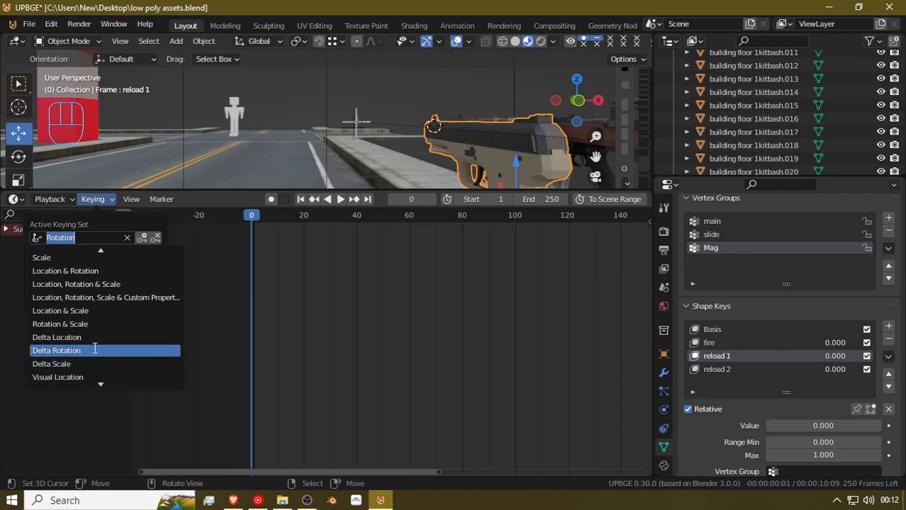
pyautogui.scroll(-3, 97, 375)
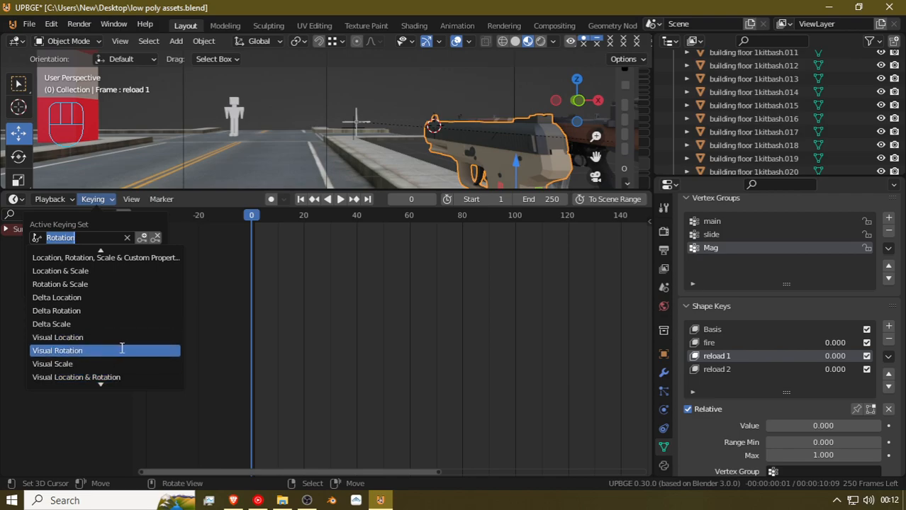
pyautogui.click(109, 377)
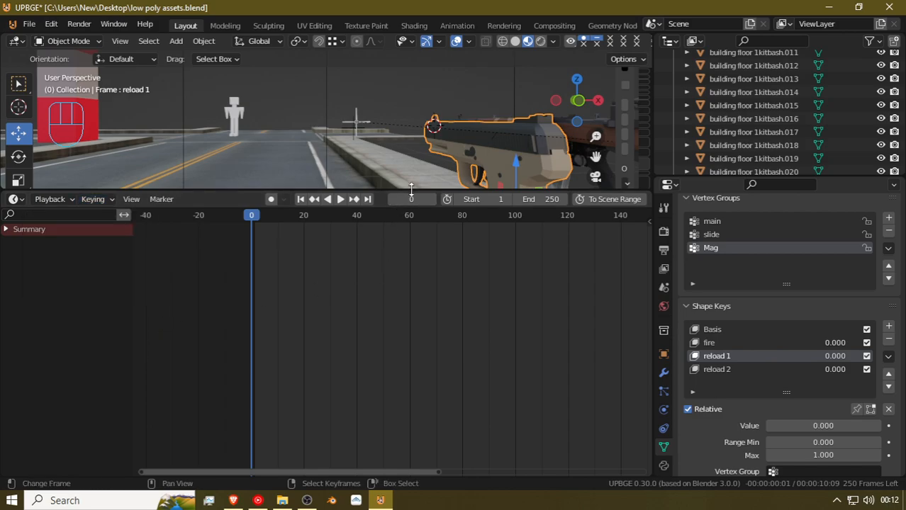
pyautogui.click(271, 199)
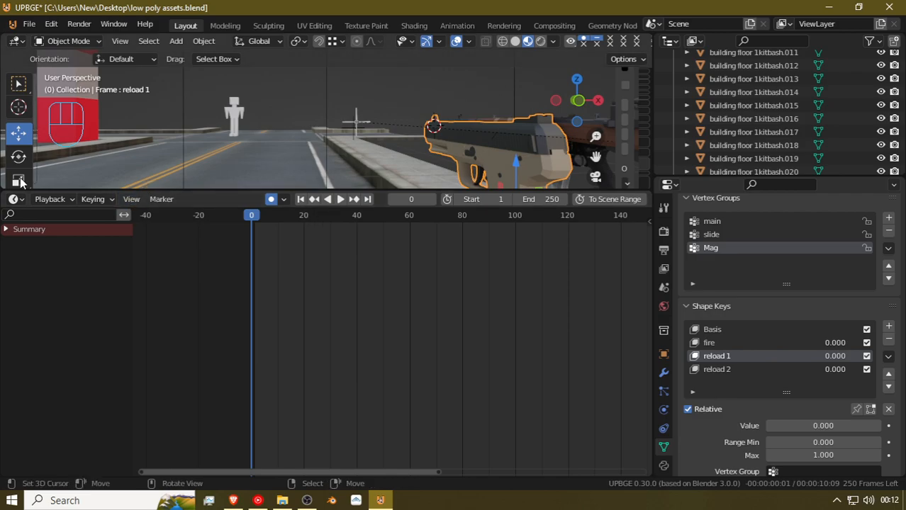
# Switch the Timeline back to the Action Editor and insert a keyframe for the pistol at frame 0
pyautogui.click(15, 200)
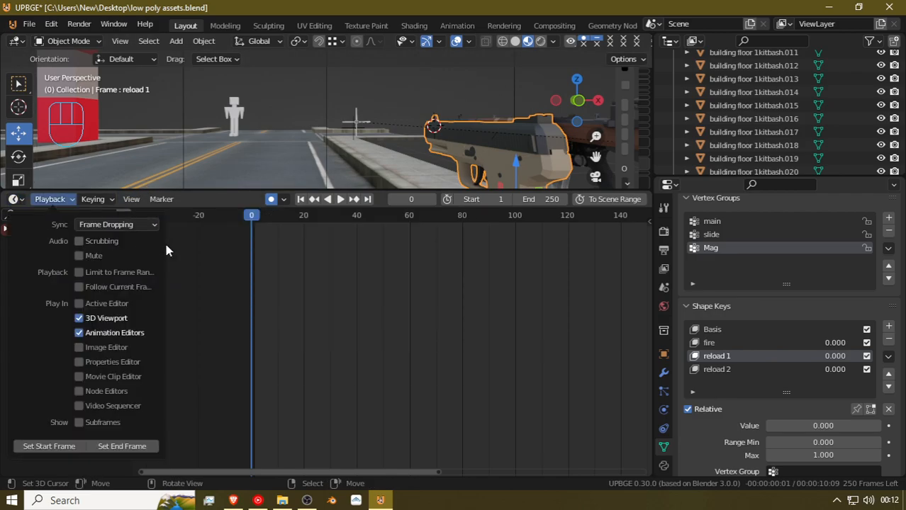
pyautogui.click(188, 237)
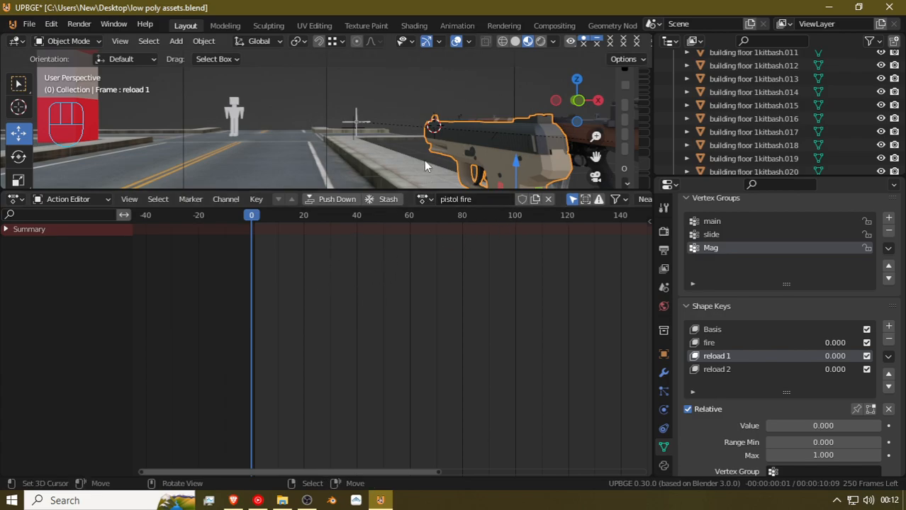
pyautogui.press('i')
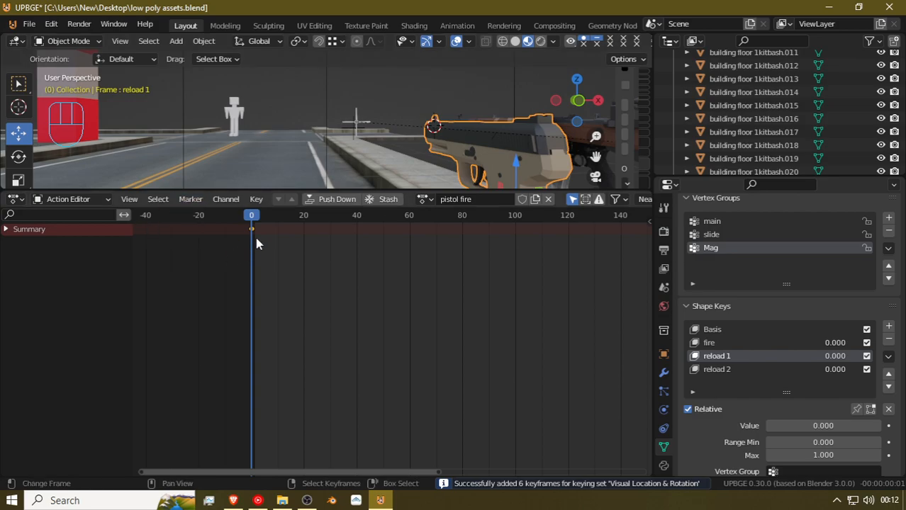
# At frame 5, move the pistol back into a recoil position and tilt it about 7 degrees around the global X axis
pyautogui.moveTo(276, 239); pyautogui.dragTo(263, 257)
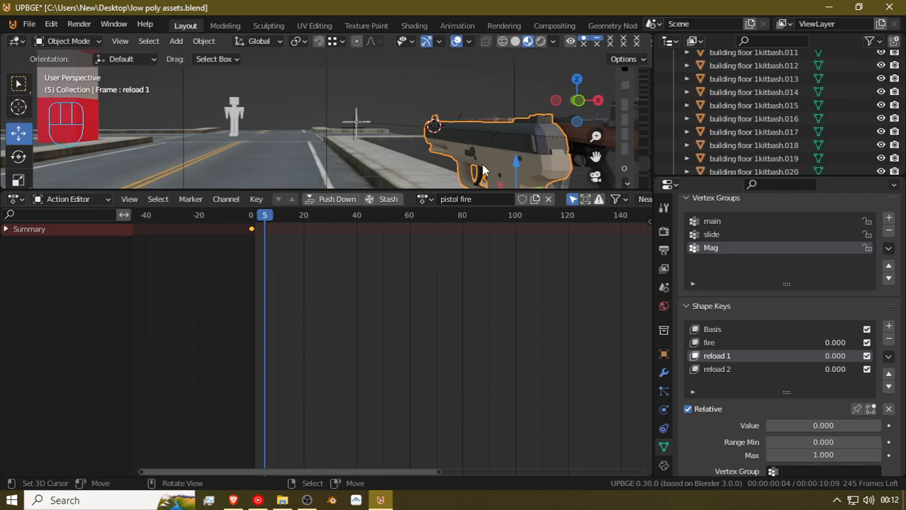
pyautogui.scroll(-3, 482, 164)
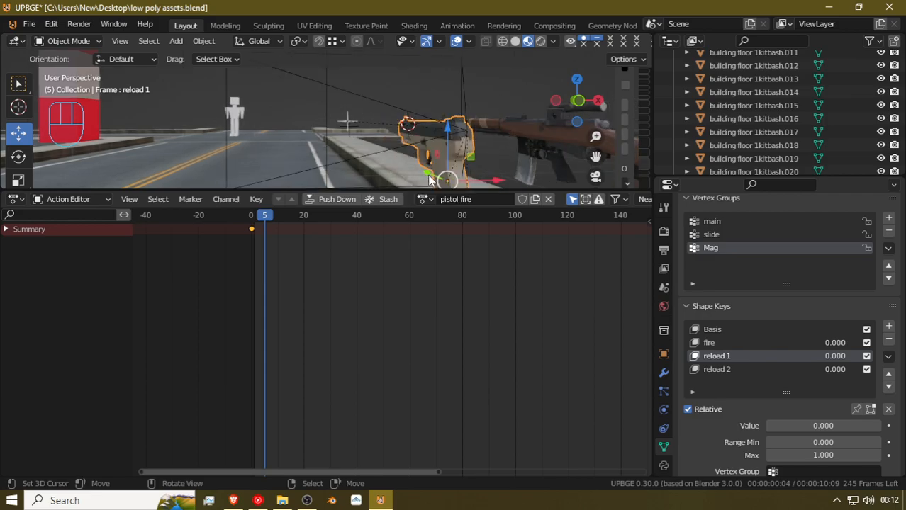
pyautogui.press('g')
pyautogui.click(431, 175)
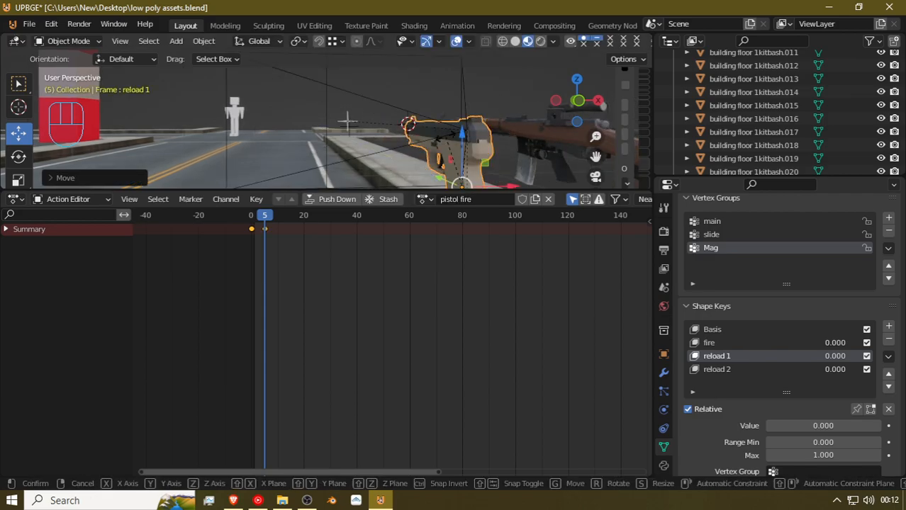
pyautogui.press('r')
pyautogui.press('x')
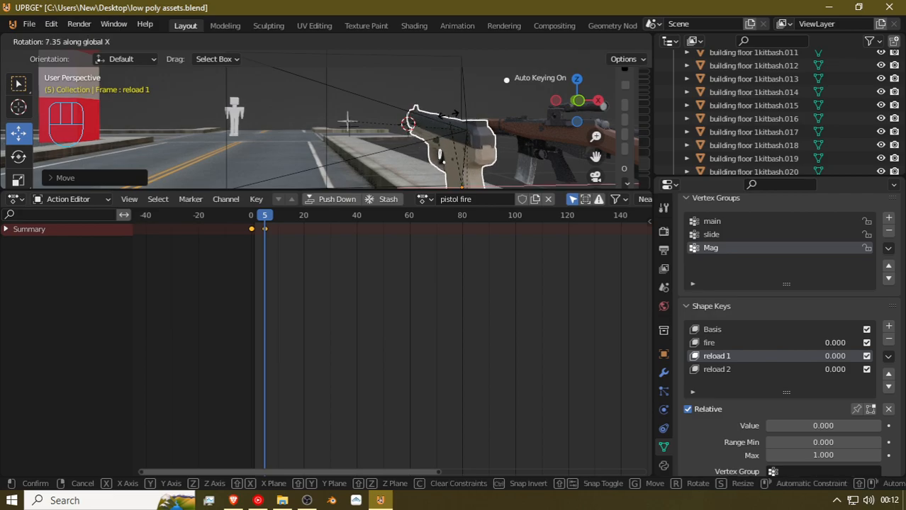
pyautogui.click(440, 159)
# Duplicate the frame 0 keyframe to frame 10 and play back the recoil motion
pyautogui.moveTo(268, 235)
pyautogui.mouseDown()
pyautogui.moveTo(247, 233)
pyautogui.moveTo(287, 234)
pyautogui.moveTo(251, 236)
pyautogui.mouseUp()
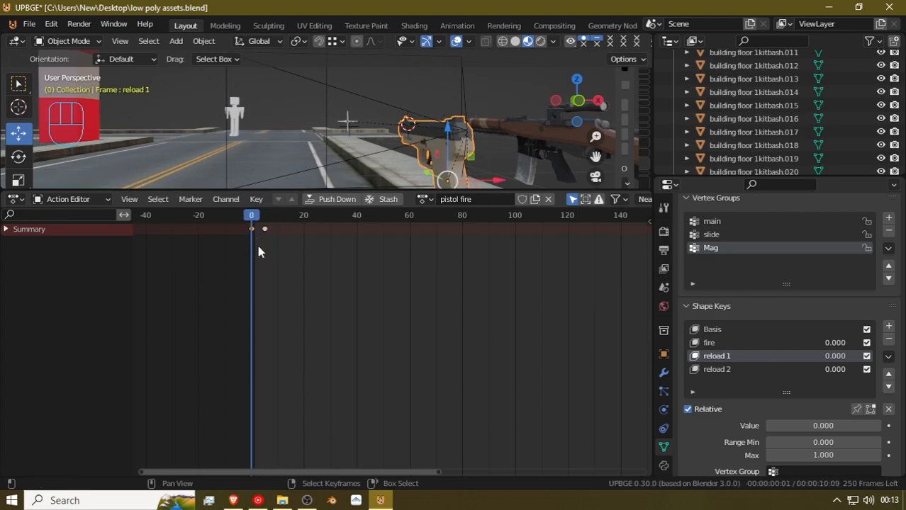
pyautogui.hotkey('shift', 'd')
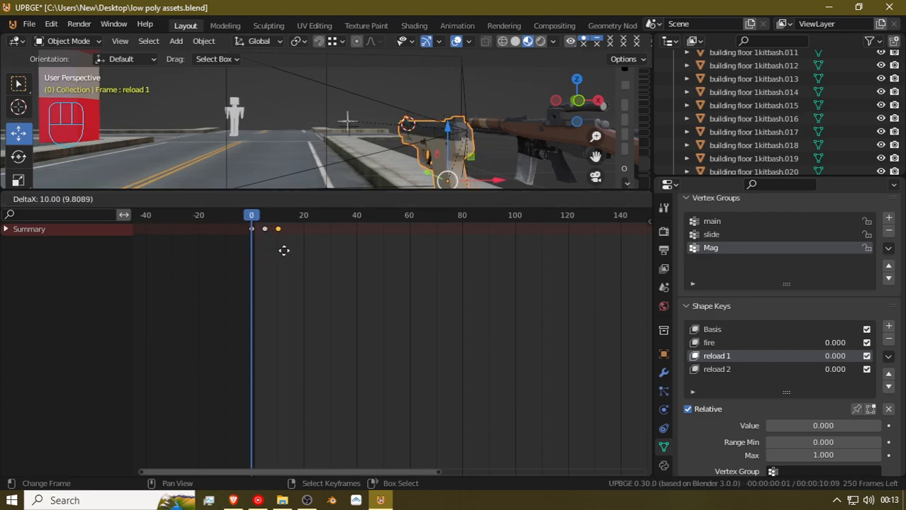
pyautogui.click(285, 251)
pyautogui.moveTo(256, 254); pyautogui.dragTo(217, 262)
pyautogui.press('space')
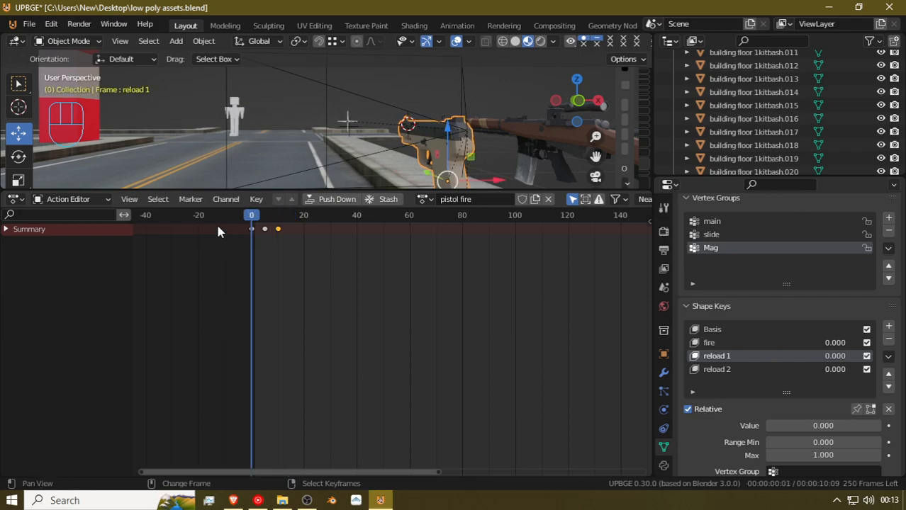
pyautogui.press('Escape')
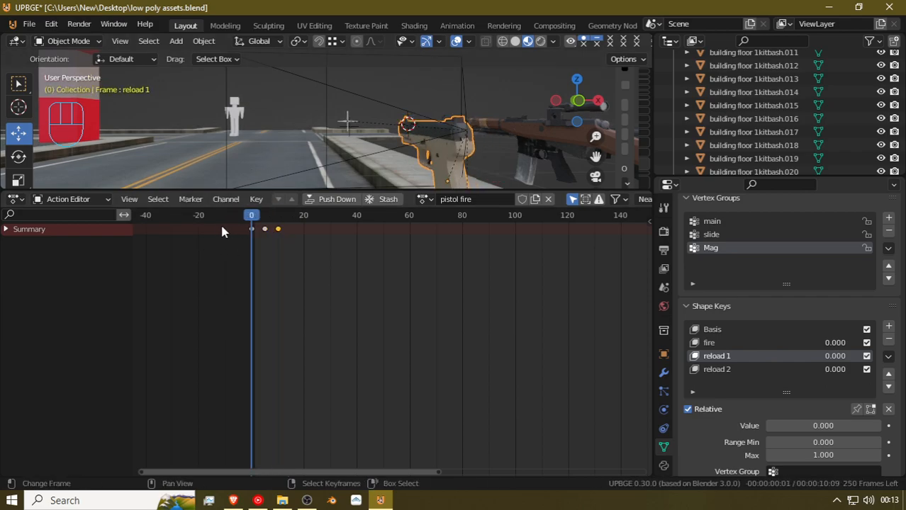
pyautogui.press('space')
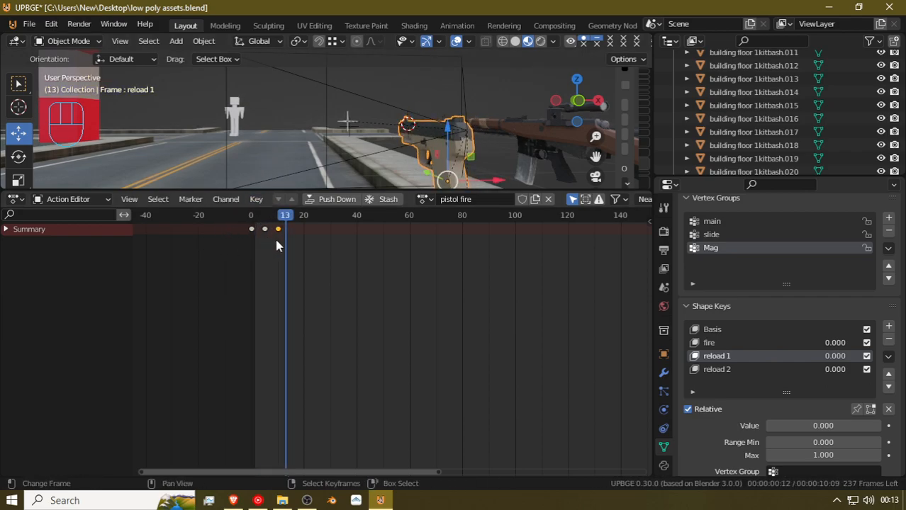
pyautogui.press('Escape')
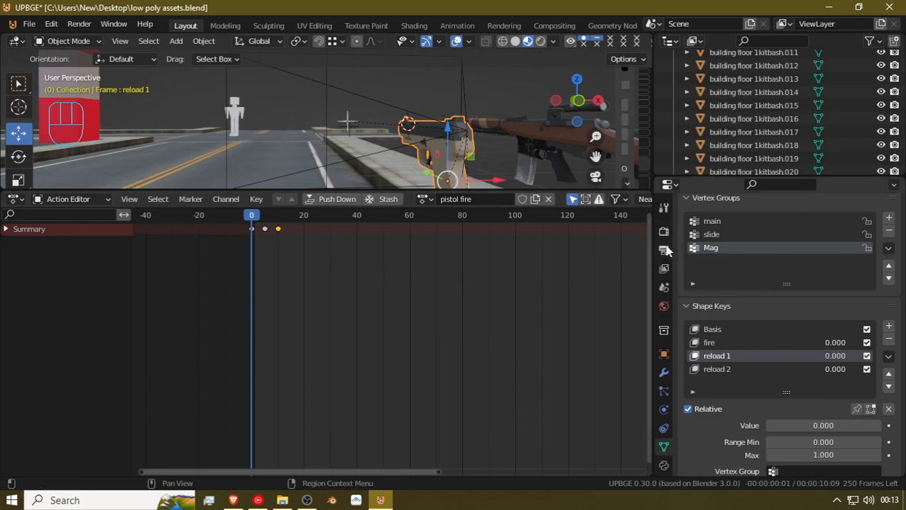
# Set the output frame rate to 60 fps and replay the recoil animation from frame 0
pyautogui.click(665, 251)
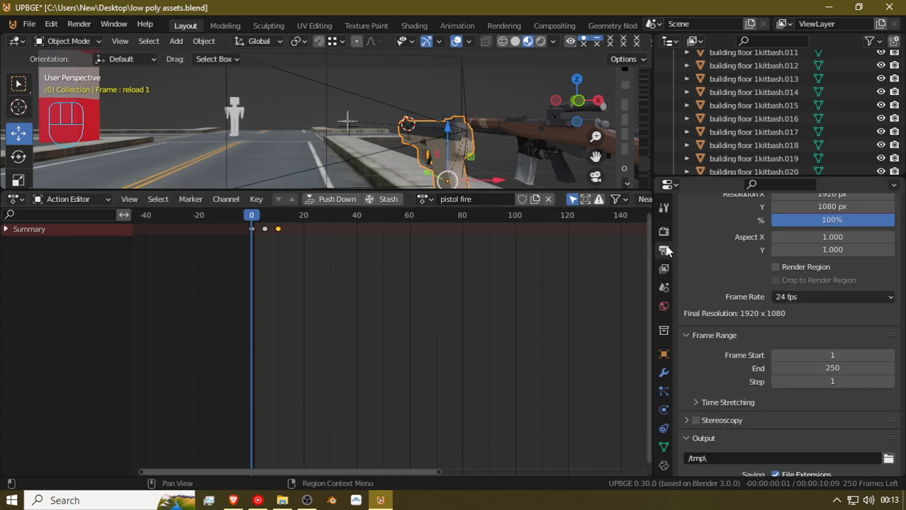
pyautogui.click(812, 299)
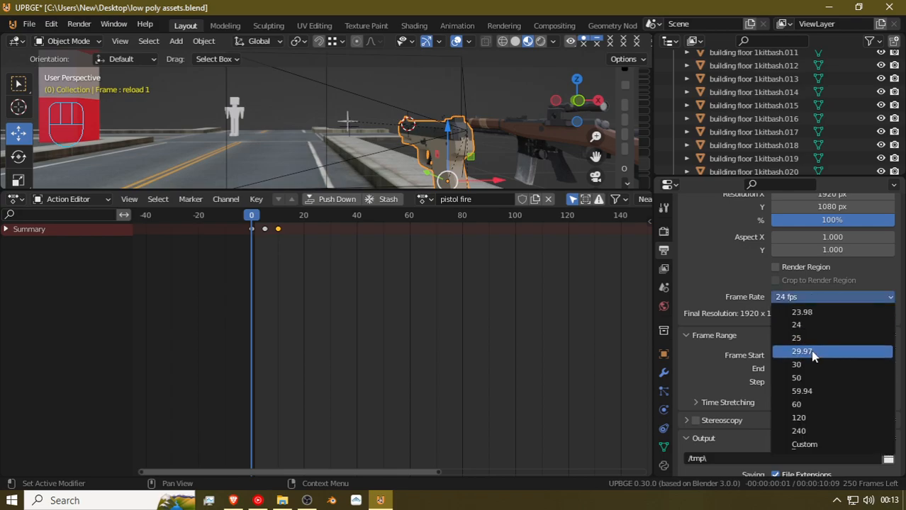
pyautogui.click(810, 402)
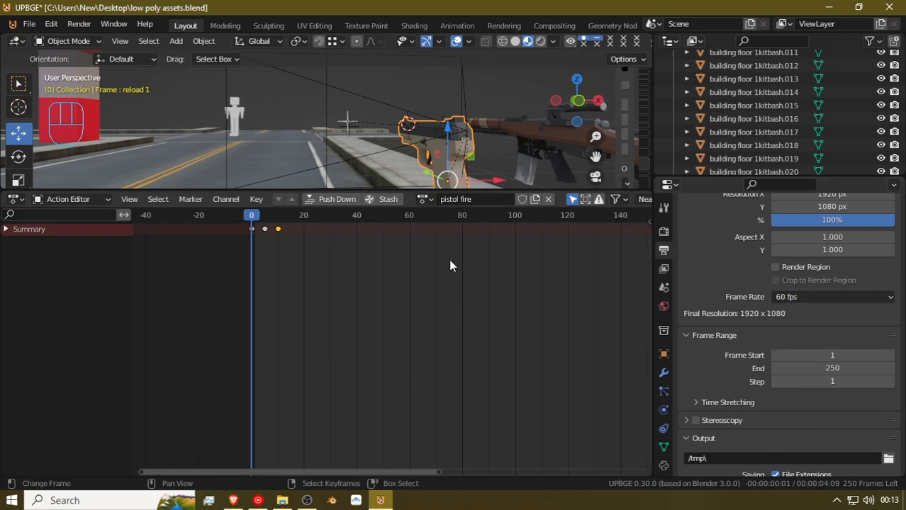
pyautogui.press('space')
pyautogui.press('Escape')
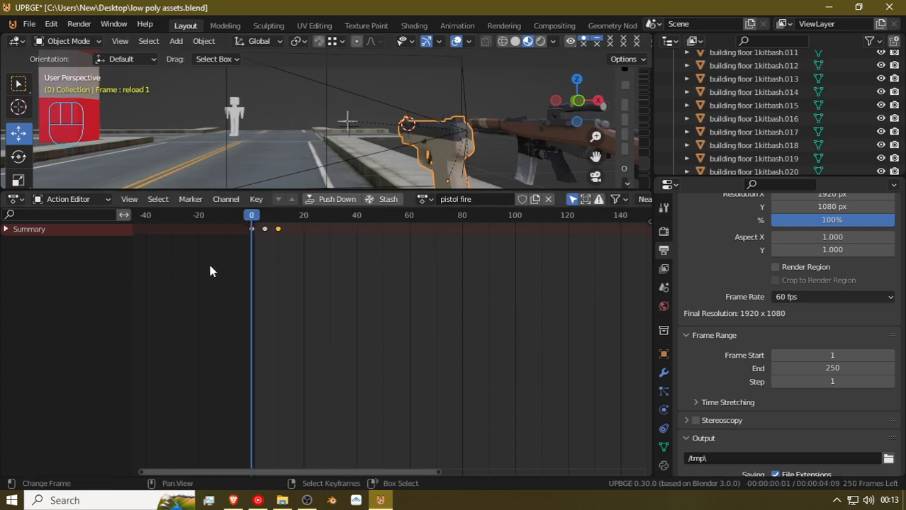
pyautogui.press('space')
pyautogui.press('space')
pyautogui.click(252, 217)
pyautogui.press('space')
pyautogui.press('space')
# Select the pistol's fire shape key and keyframe its value at 0.000 on frame 0
pyautogui.moveTo(296, 234); pyautogui.dragTo(266, 239)
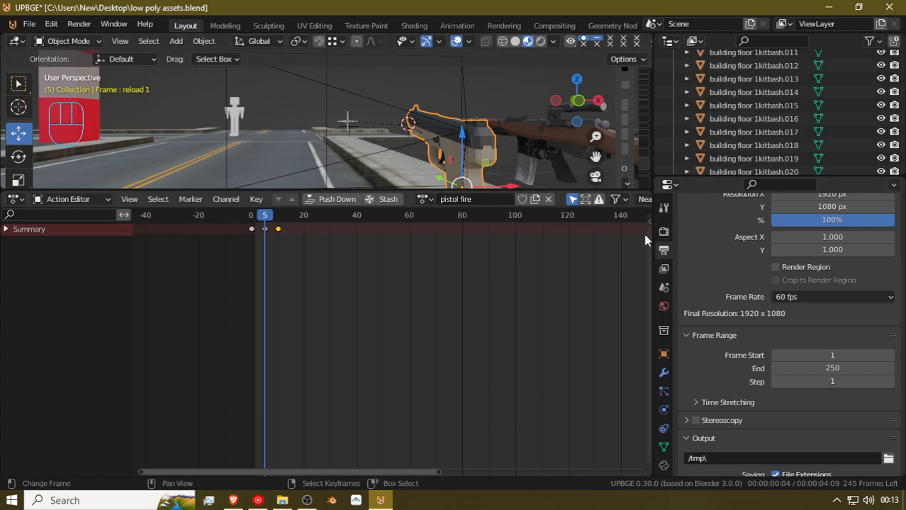
pyautogui.click(663, 447)
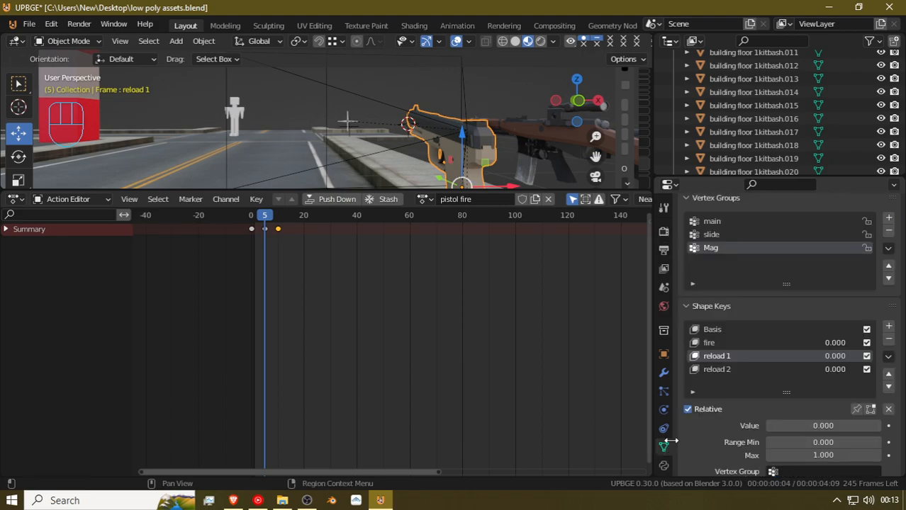
pyautogui.click(723, 343)
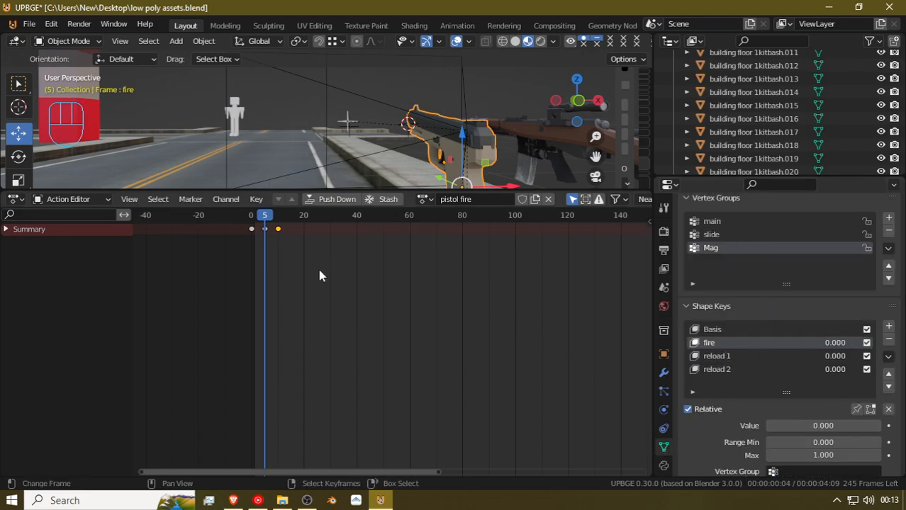
pyautogui.hotkey('shift', 'Left')
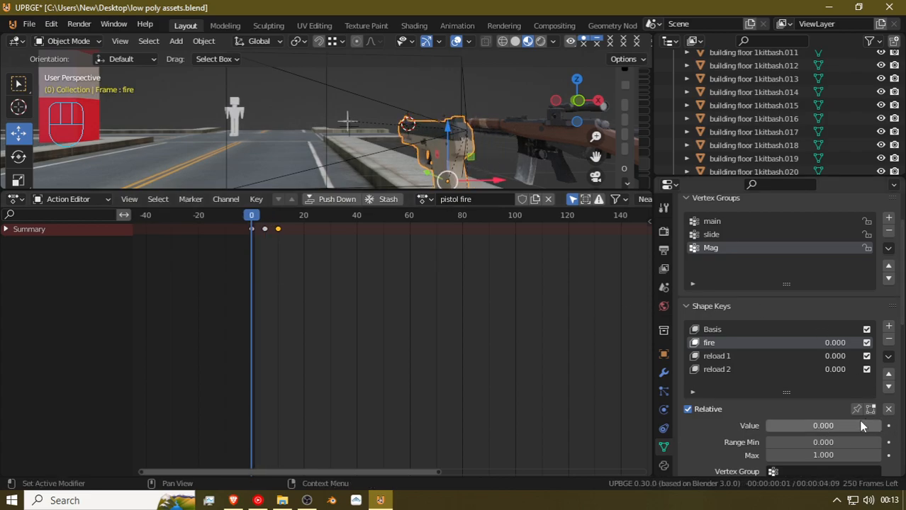
pyautogui.scroll(-2, 791, 350)
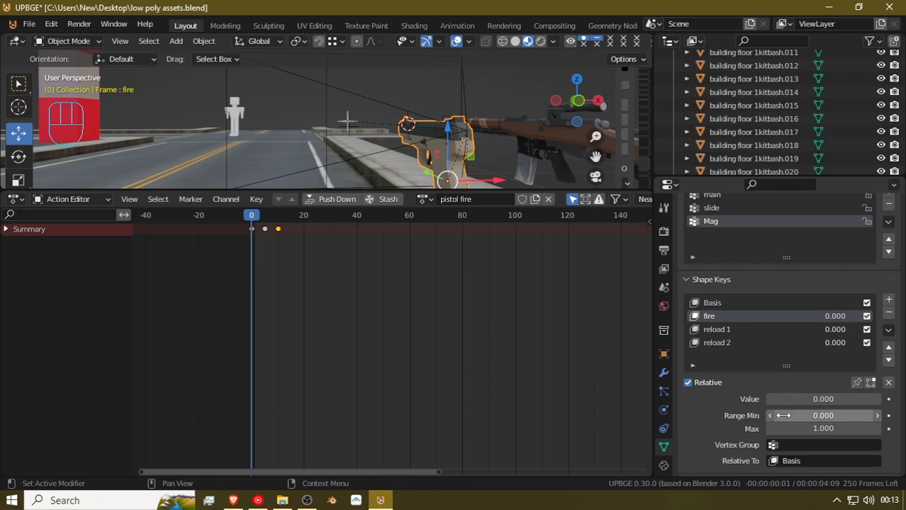
pyautogui.click(888, 372)
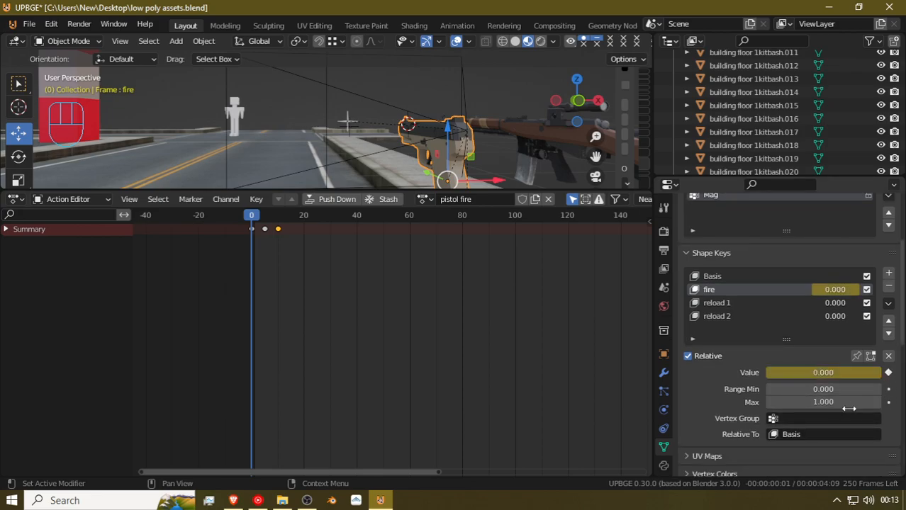
# At frame 5, set the fire shape key value to 1.000 and keyframe it
pyautogui.moveTo(263, 304)
pyautogui.mouseDown()
pyautogui.moveTo(272, 310)
pyautogui.moveTo(263, 312)
pyautogui.mouseUp()
pyautogui.click(889, 373)
pyautogui.moveTo(784, 376); pyautogui.dragTo(886, 375)
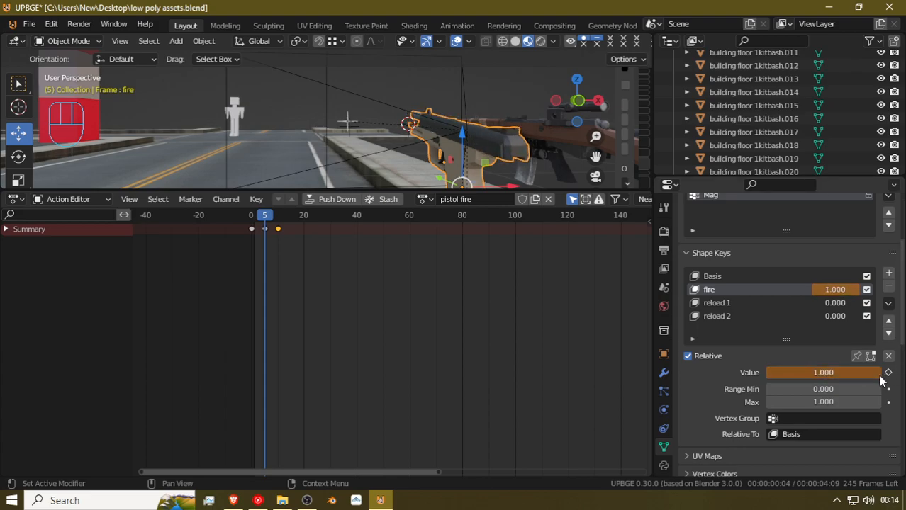
pyautogui.click(889, 373)
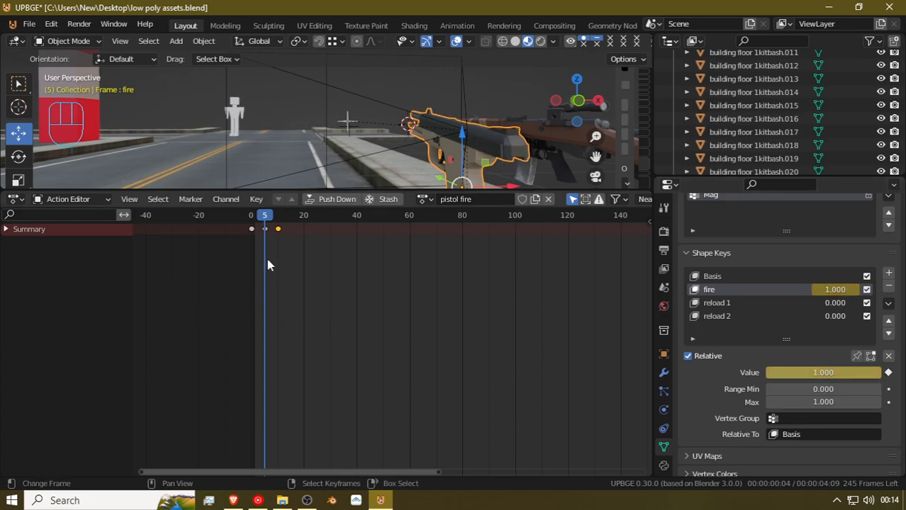
# At frame 10, set the fire shape key value back to 0.000 and keyframe it
pyautogui.moveTo(265, 258); pyautogui.dragTo(276, 256)
pyautogui.moveTo(822, 375); pyautogui.dragTo(709, 376)
pyautogui.press('i')
pyautogui.click(274, 252)
# Play the pistol fire animation from frame 0 to check the recoil with the slide movement, and return to frame 0
pyautogui.moveTo(274, 255); pyautogui.dragTo(251, 243)
pyautogui.press('space')
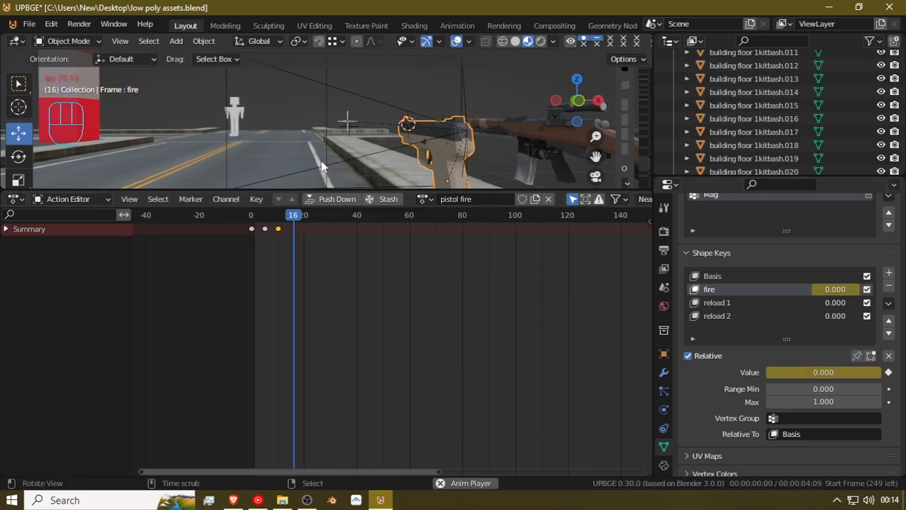
pyautogui.press('space')
pyautogui.hotkey('shift', 'Left')
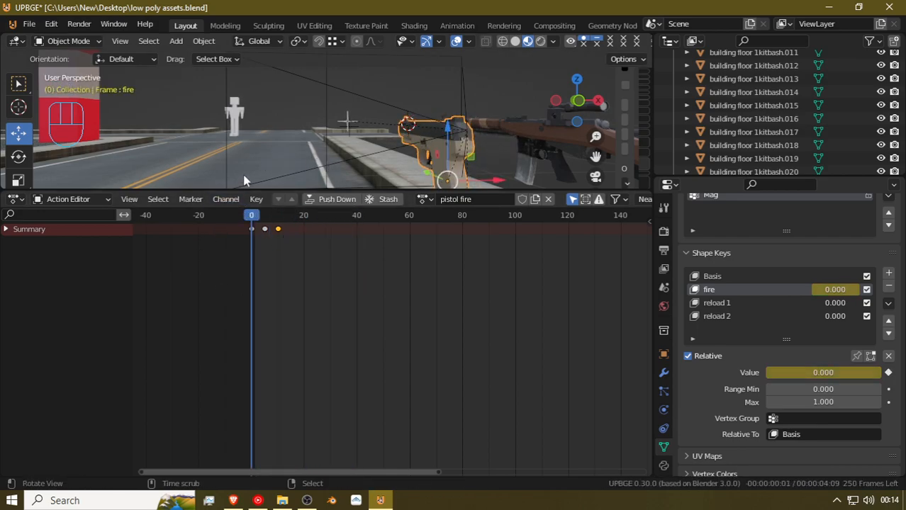
pyautogui.press('space')
pyautogui.press('space')
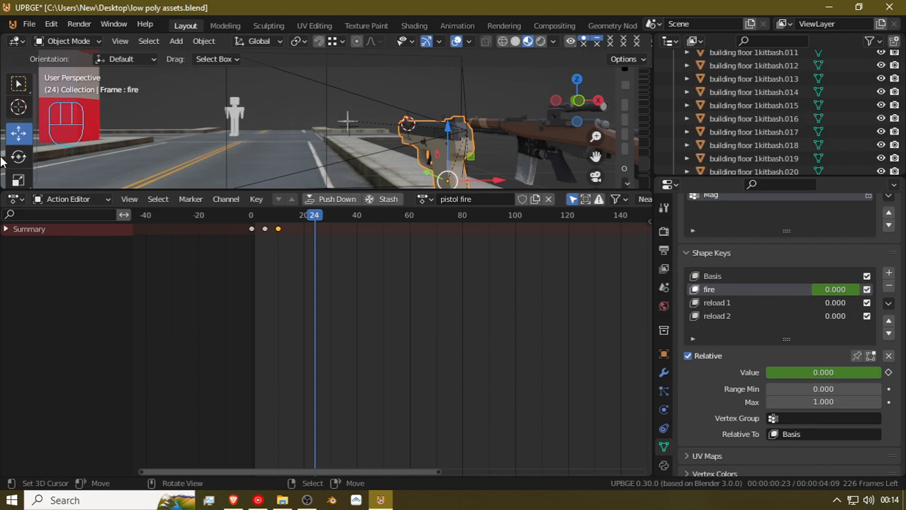
pyautogui.moveTo(330, 296); pyautogui.dragTo(200, 305)
pyautogui.click(13, 199)
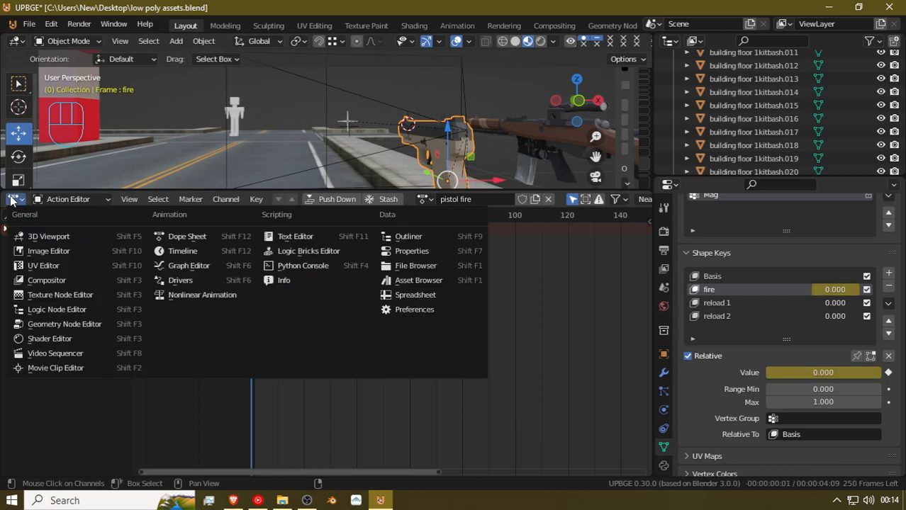
pyautogui.click(13, 199)
pyautogui.moveTo(53, 204)
pyautogui.click(13, 200)
pyautogui.click(13, 200)
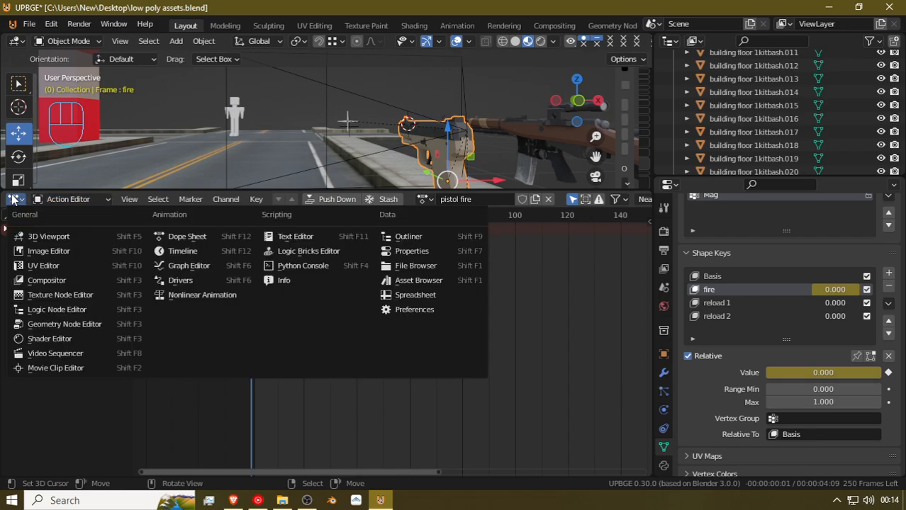
pyautogui.click(213, 237)
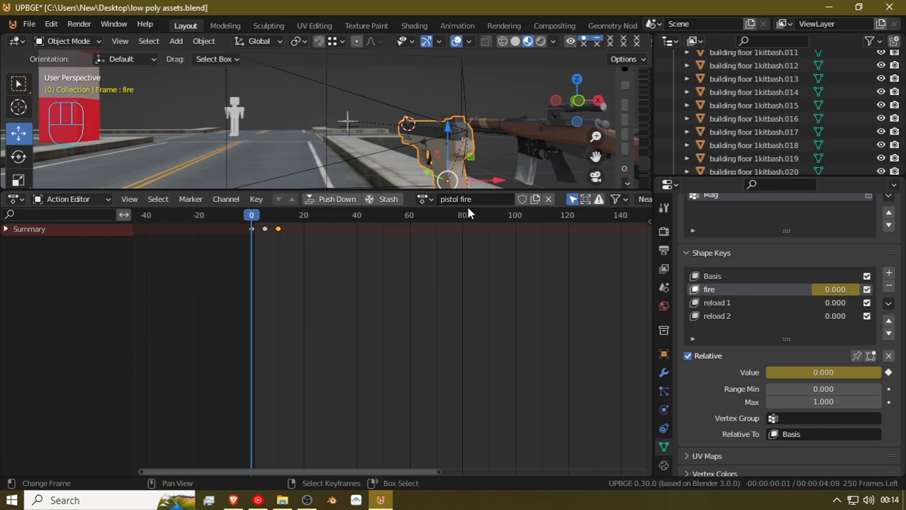
# Push the pistol fire action down onto an NLA track and check the list of available actions
pyautogui.click(344, 201)
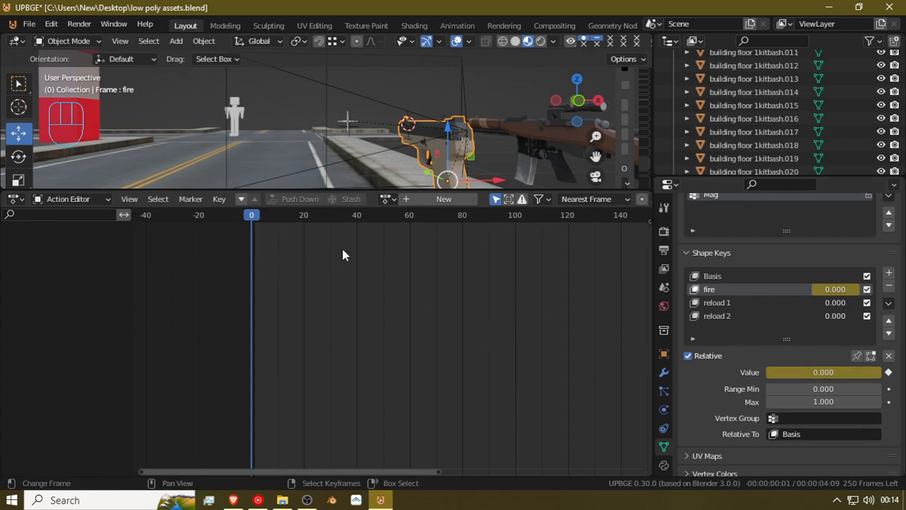
pyautogui.click(394, 201)
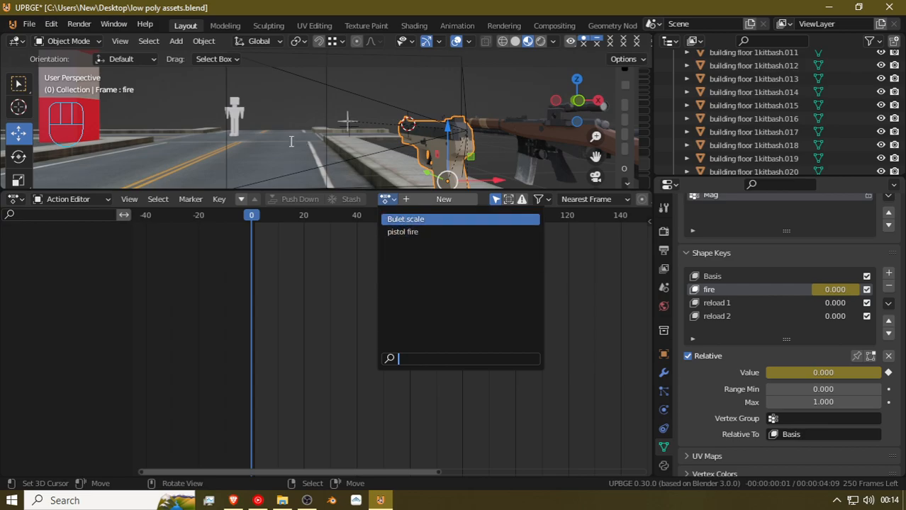
pyautogui.click(108, 300)
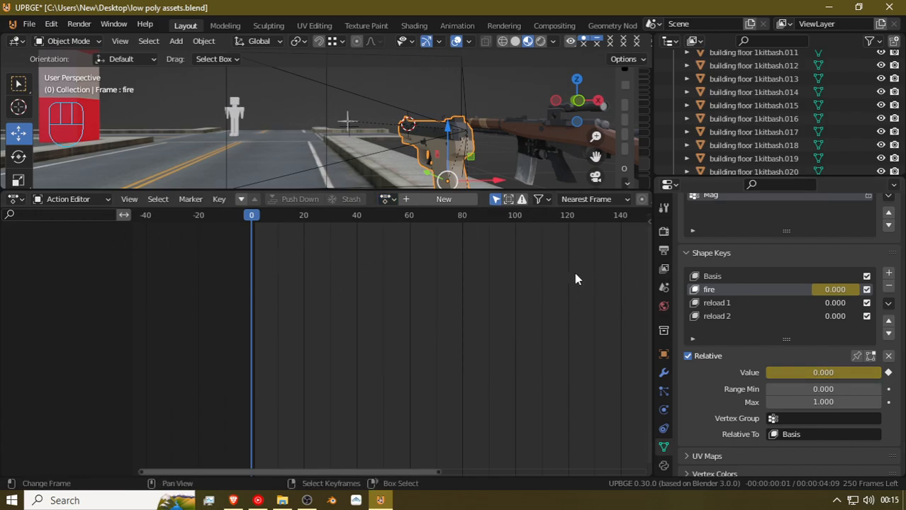
# Switch the Action Editor to the Nonlinear Animation editor and expand the pistol's Key.001 shape key channel
pyautogui.click(15, 200)
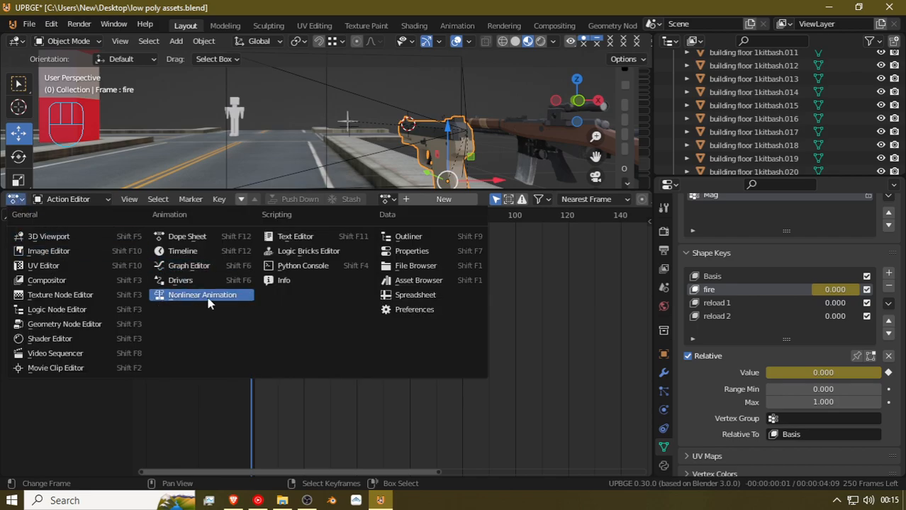
pyautogui.click(268, 298)
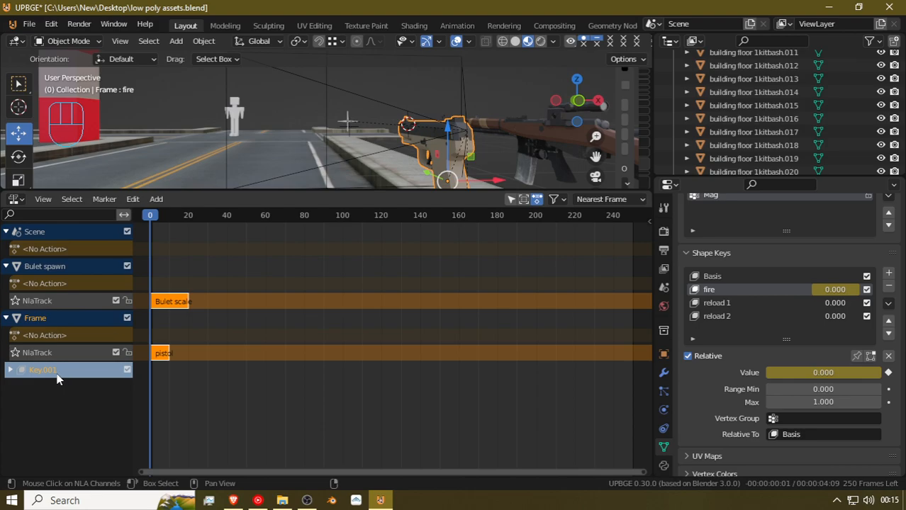
pyautogui.click(11, 370)
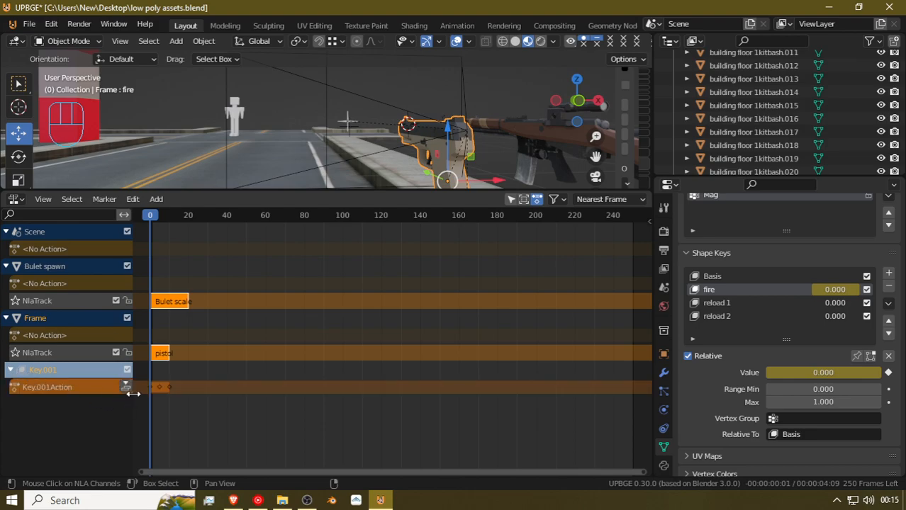
# Rename the pistol's Key.001 shape key channel as "pistol fire shape" and copy that name
pyautogui.doubleClick(69, 372)
pyautogui.write('p')
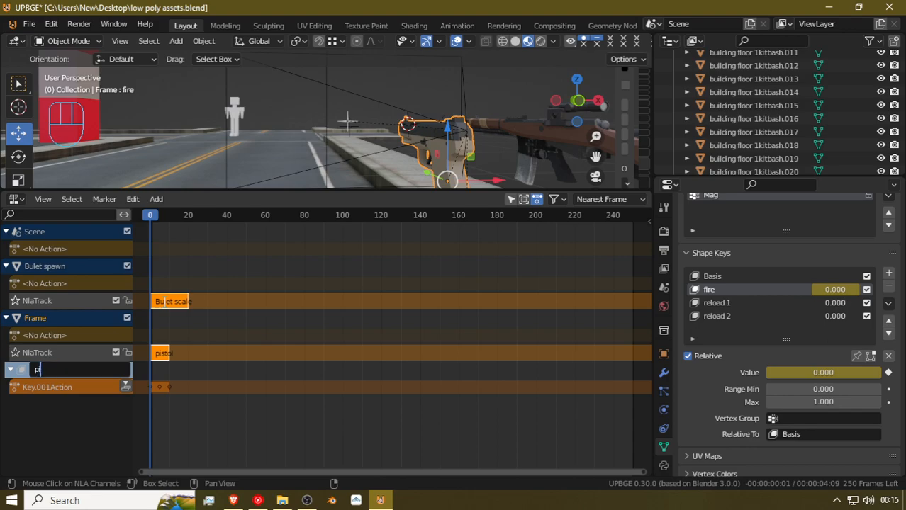
pyautogui.write('istol fire shape')
pyautogui.hotkey('ctrl', 'a')
pyautogui.hotkey('ctrl', 'c')
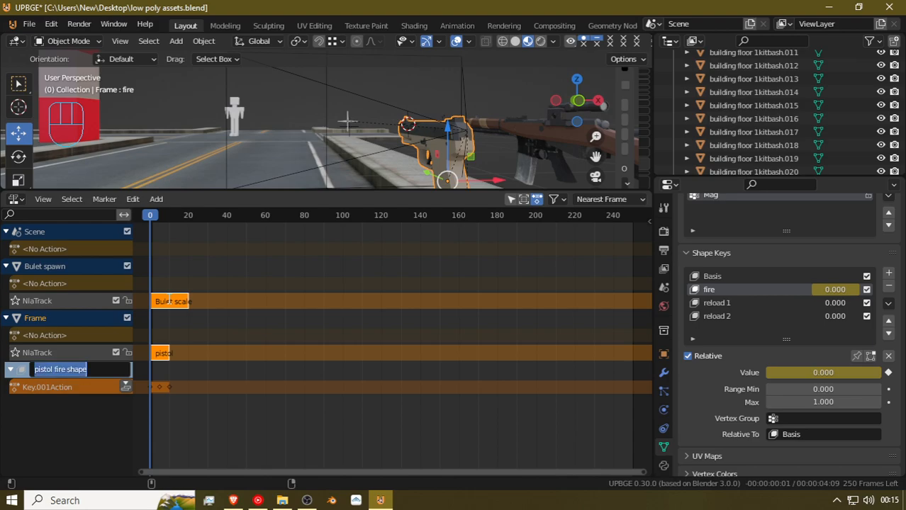
pyautogui.press('Return')
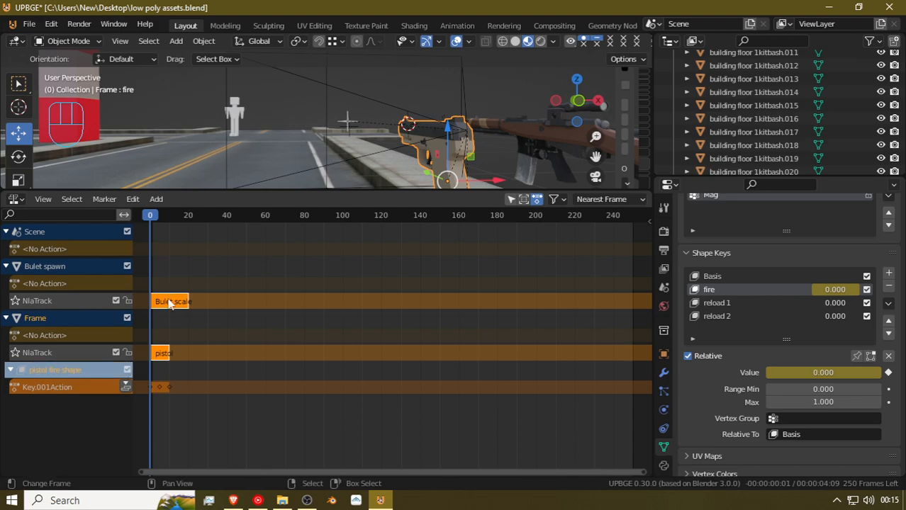
# Rename the Key.001Action action as "pistol fire shape" and push it down onto an NLA track
pyautogui.doubleClick(42, 384)
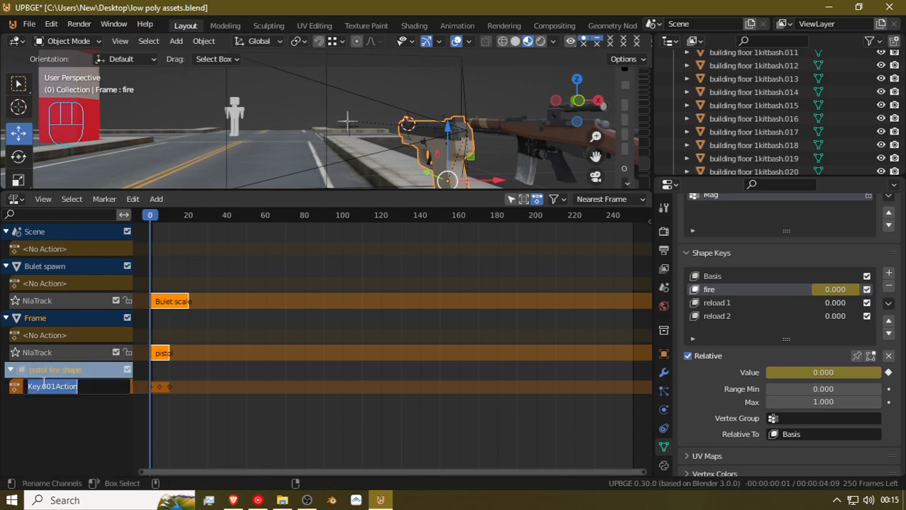
pyautogui.hotkey('ctrl', 'v')
pyautogui.press('Return')
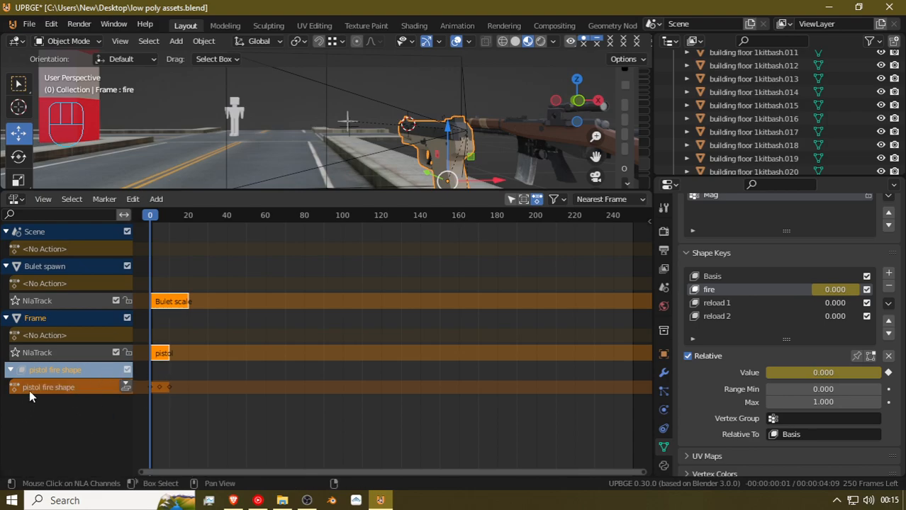
pyautogui.click(126, 387)
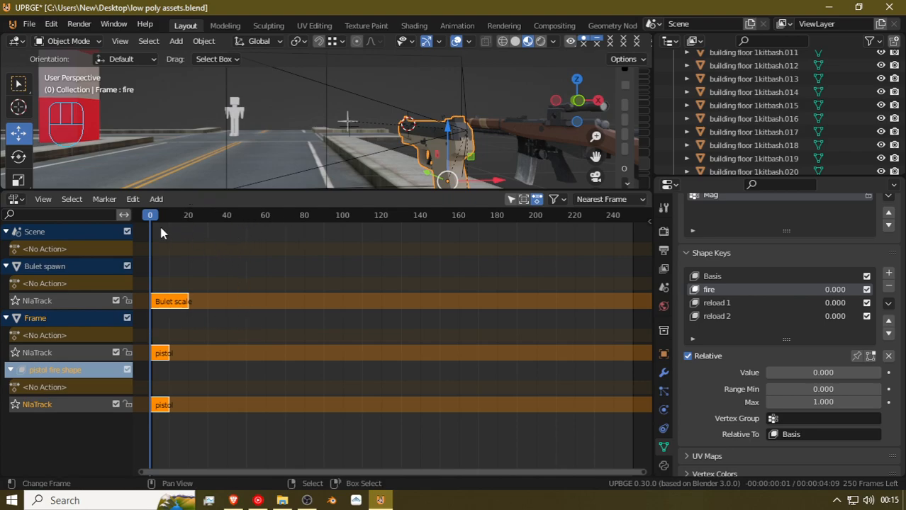
# Switch the Nonlinear Animation editor back to the Dope Sheet's Action Editor
pyautogui.click(20, 203)
pyautogui.click(21, 203)
pyautogui.click(13, 201)
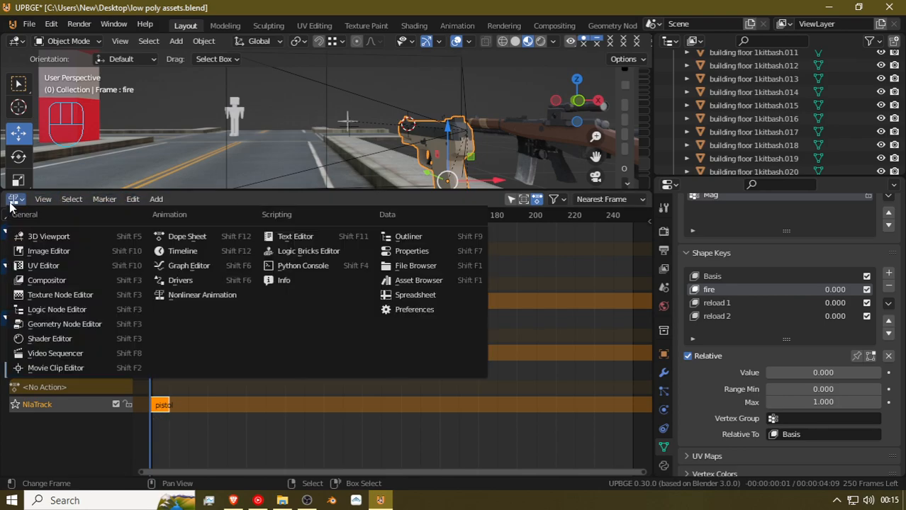
pyautogui.click(13, 201)
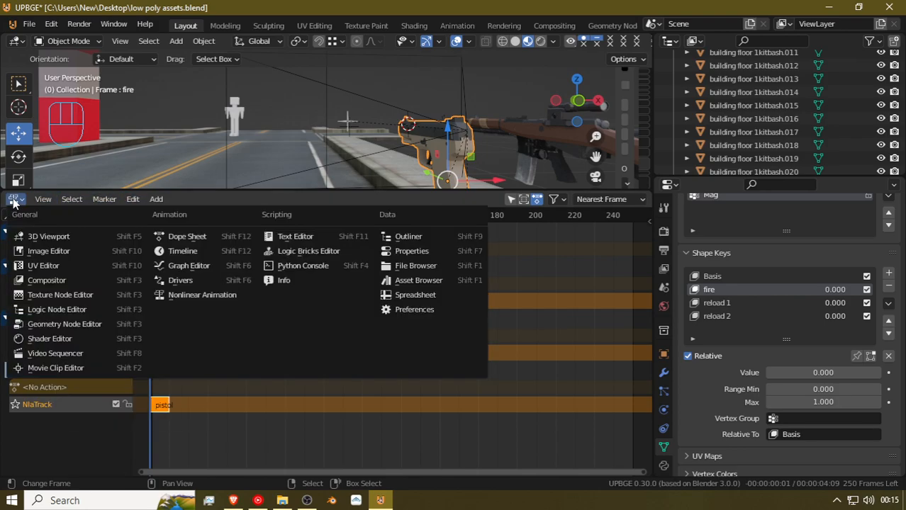
pyautogui.click(189, 238)
# Create a new action for the pistol and name it "Pistol relaod"
pyautogui.click(440, 199)
pyautogui.click(442, 199)
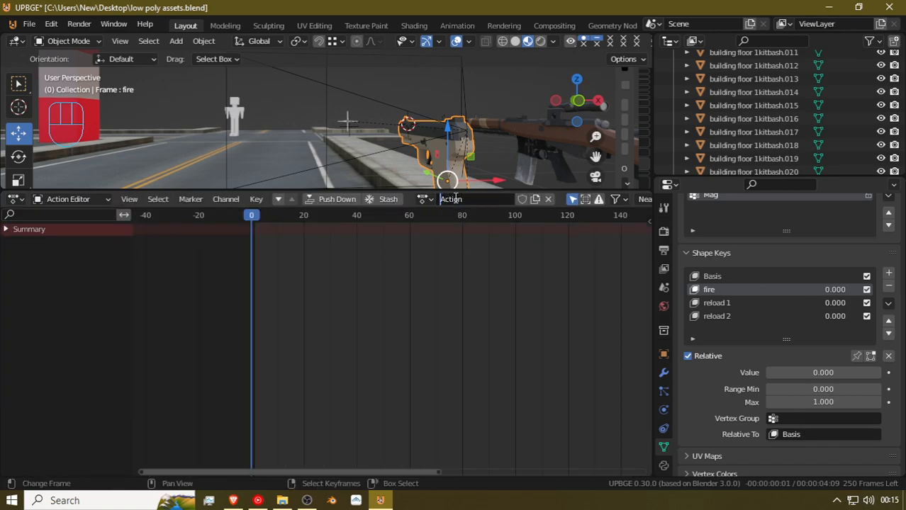
pyautogui.doubleClick(454, 199)
pyautogui.write('F')
pyautogui.write('istol re')
pyautogui.write('lao')
pyautogui.click(462, 247)
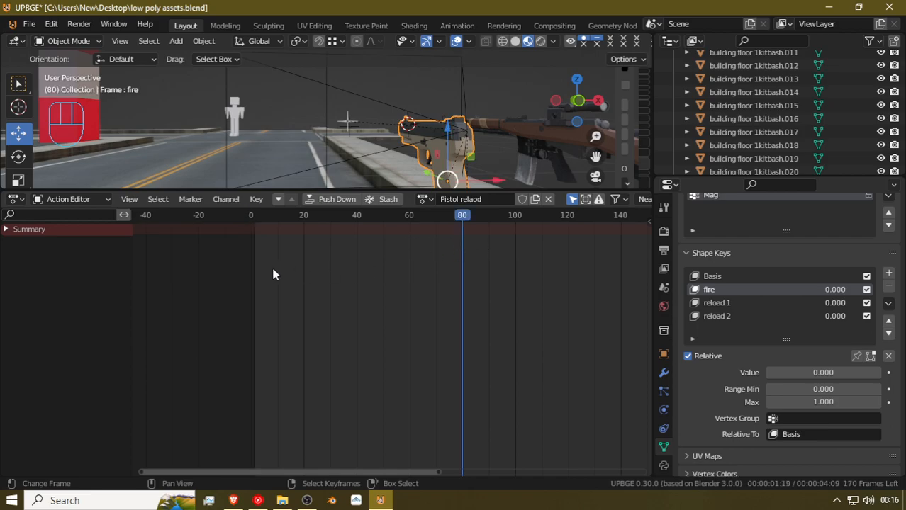
# Keyframe the pistol's visual location and rotation at frame 0, along with the value of its reload 1 shape key
pyautogui.click(251, 274)
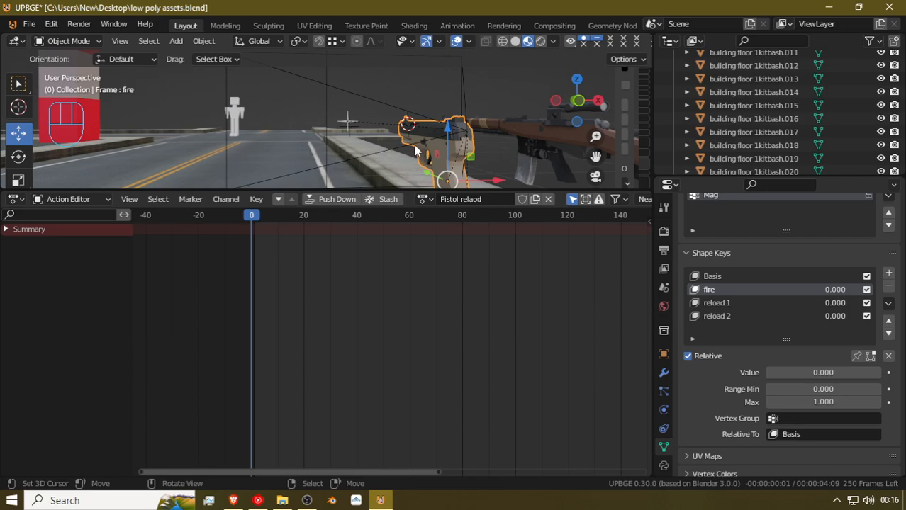
pyautogui.press('i')
pyautogui.moveTo(254, 283)
pyautogui.mouseDown()
pyautogui.moveTo(288, 290)
pyautogui.moveTo(244, 285)
pyautogui.mouseUp()
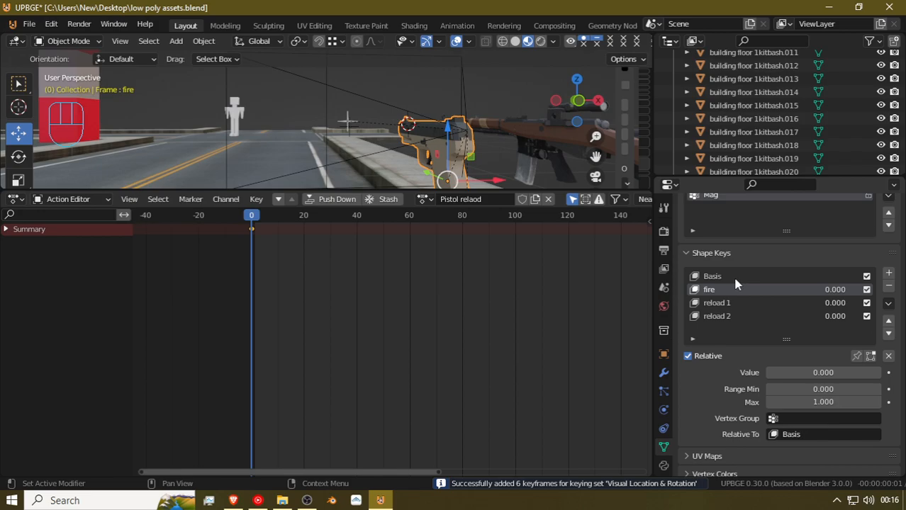
pyautogui.click(719, 304)
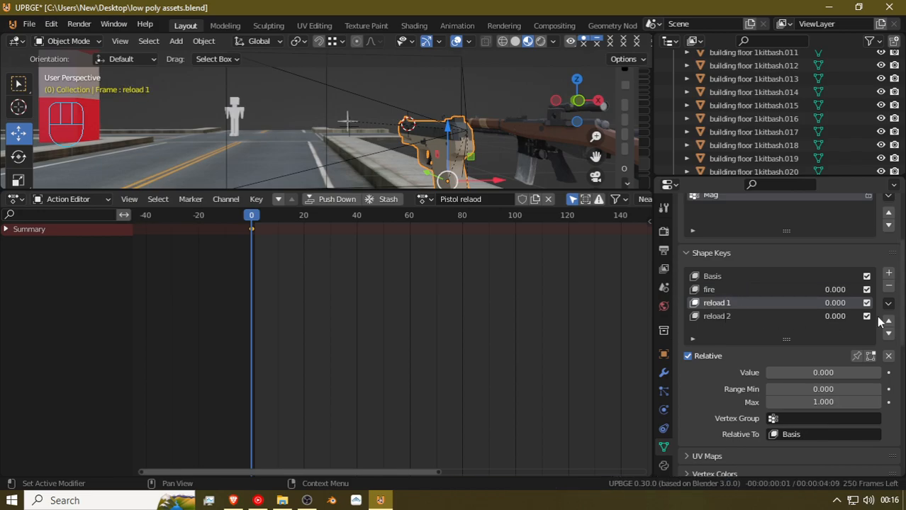
pyautogui.click(889, 372)
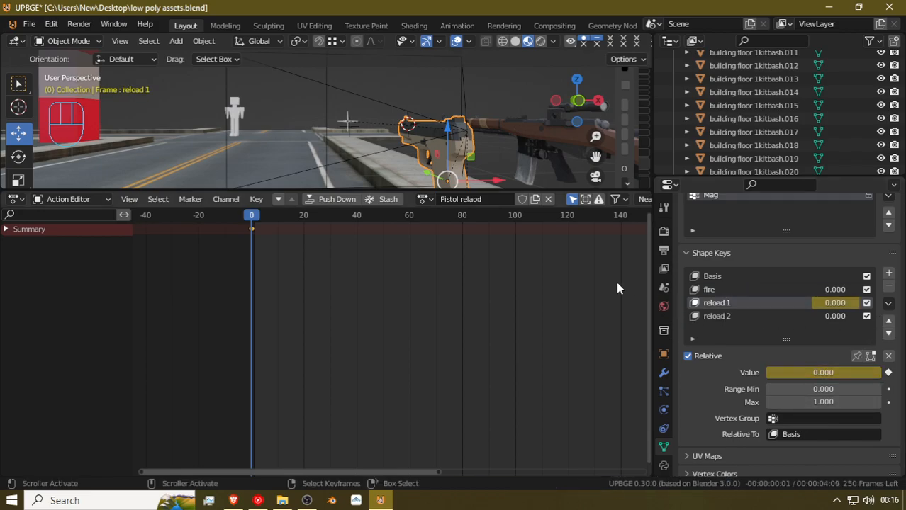
# Mute the NLA tracks of Bulet spawn, Frame and pistol fire shape, and return to the Action Editor
pyautogui.moveTo(241, 285); pyautogui.dragTo(274, 328)
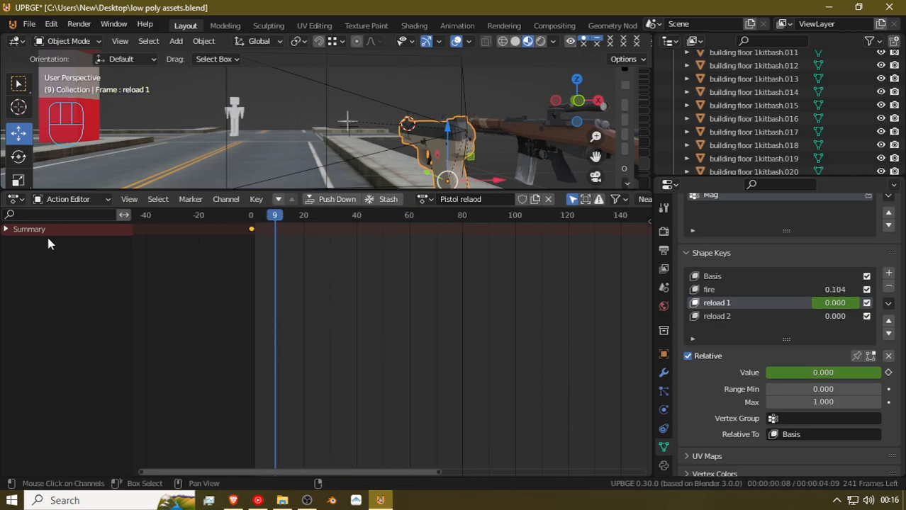
pyautogui.click(16, 199)
pyautogui.click(14, 200)
pyautogui.click(235, 299)
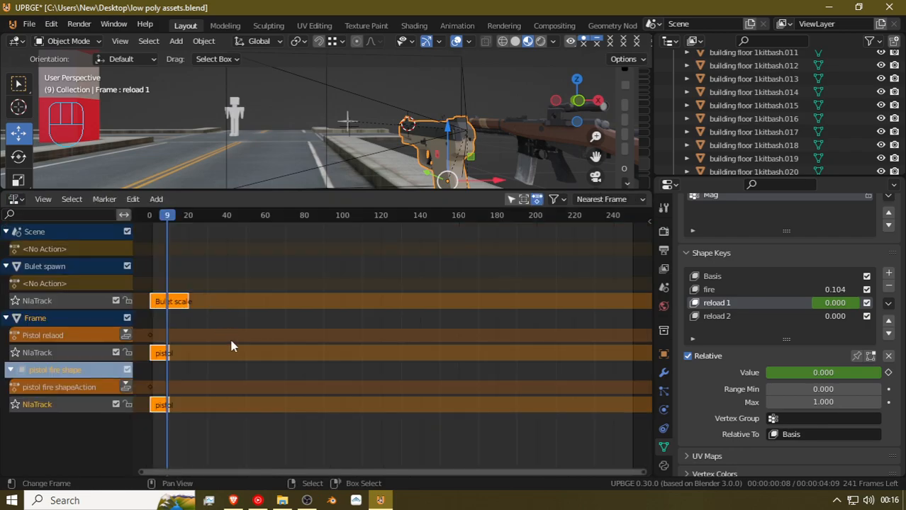
pyautogui.click(116, 404)
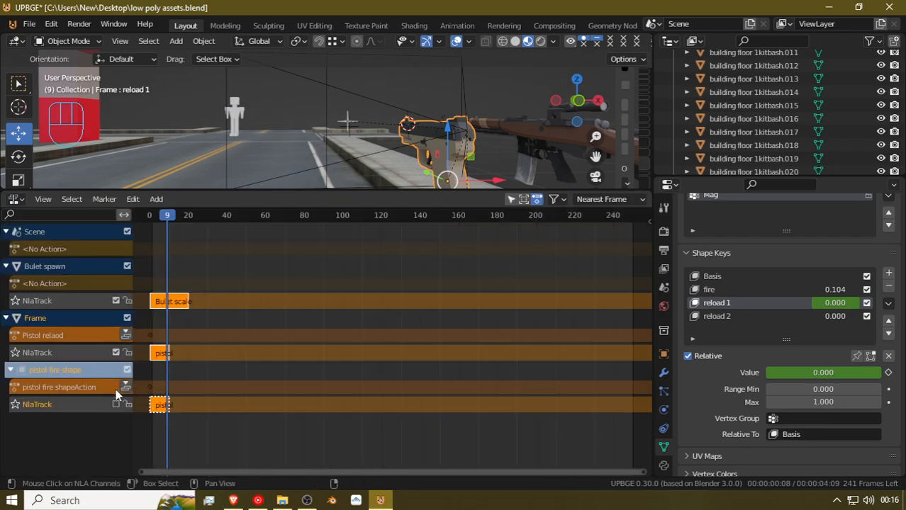
pyautogui.click(117, 352)
pyautogui.click(116, 301)
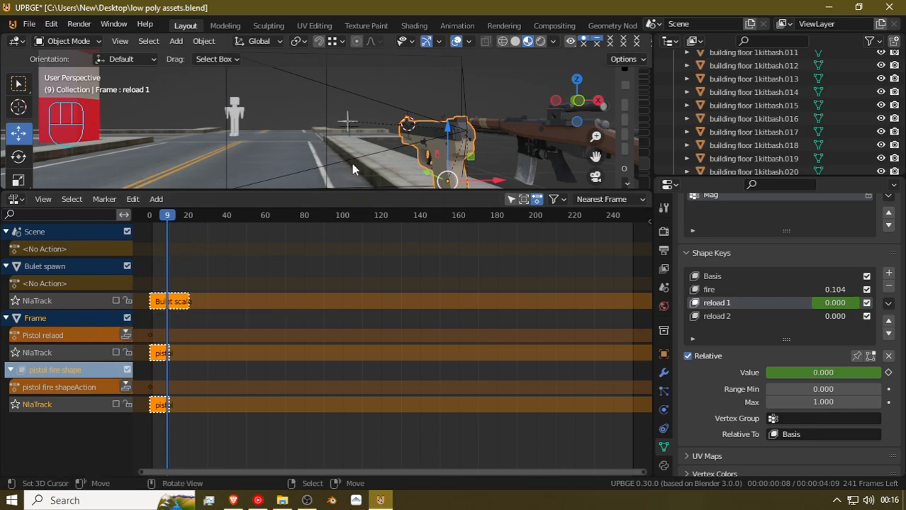
pyautogui.click(15, 199)
pyautogui.click(207, 238)
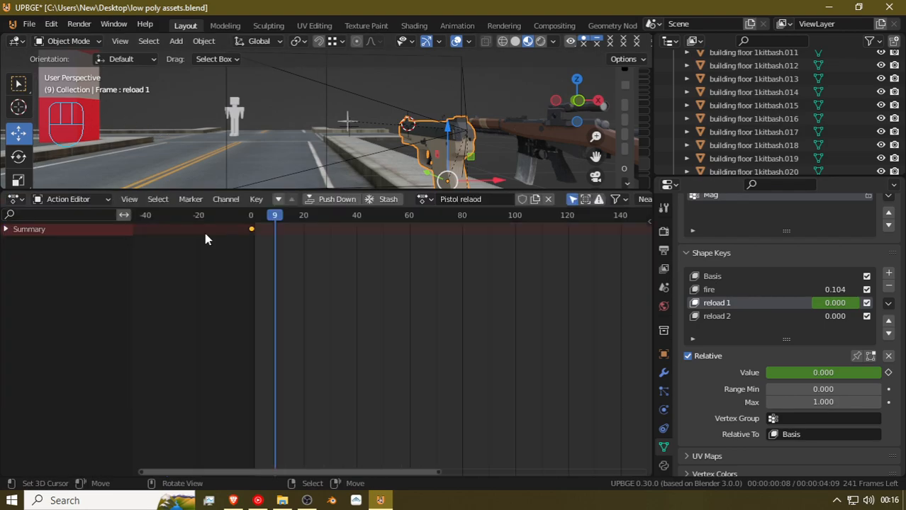
# Set the reload 1 shape key value to 1.000 at frame 0
pyautogui.click(248, 219)
pyautogui.moveTo(251, 223)
pyautogui.mouseDown()
pyautogui.moveTo(297, 223)
pyautogui.moveTo(249, 222)
pyautogui.mouseUp()
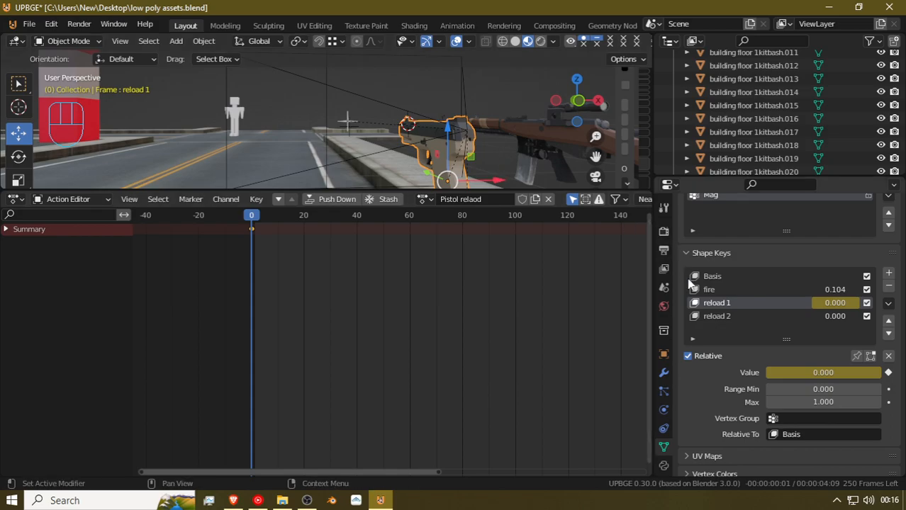
pyautogui.moveTo(816, 373); pyautogui.dragTo(882, 373)
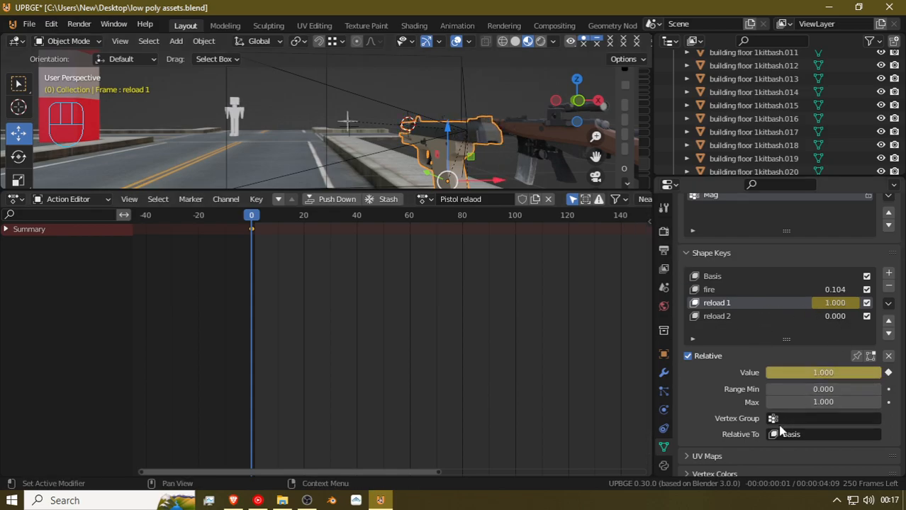
# Rotate the pistol at frame 20 so its muzzle tips downward, recording the pose as a keyframe
pyautogui.moveTo(243, 285)
pyautogui.mouseDown()
pyautogui.moveTo(254, 244)
pyautogui.moveTo(273, 259)
pyautogui.moveTo(277, 249)
pyautogui.moveTo(251, 268)
pyautogui.moveTo(282, 285)
pyautogui.moveTo(278, 293)
pyautogui.mouseUp()
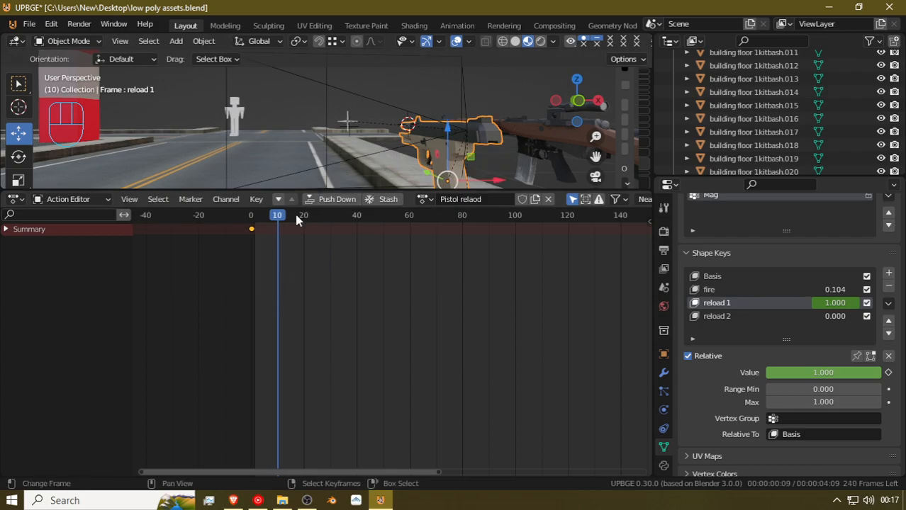
pyautogui.moveTo(276, 239); pyautogui.dragTo(307, 228)
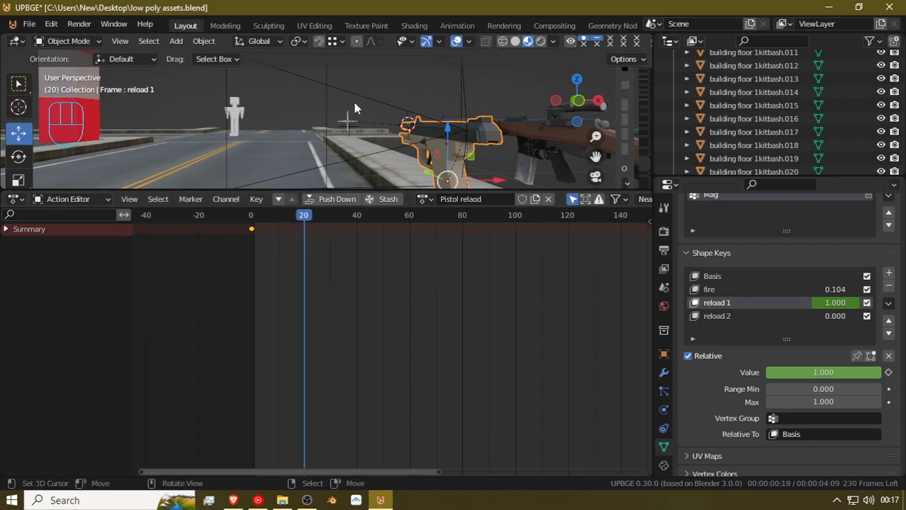
pyautogui.press('r')
pyautogui.press('x')
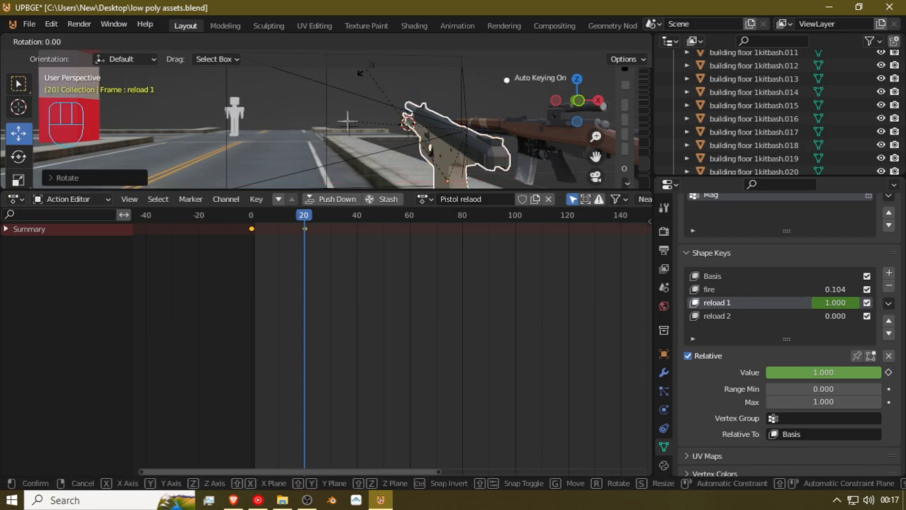
pyautogui.press('y')
pyautogui.click(448, 85)
# Move the pistol slightly upward and to the right at frame 40
pyautogui.moveTo(302, 251); pyautogui.dragTo(358, 246)
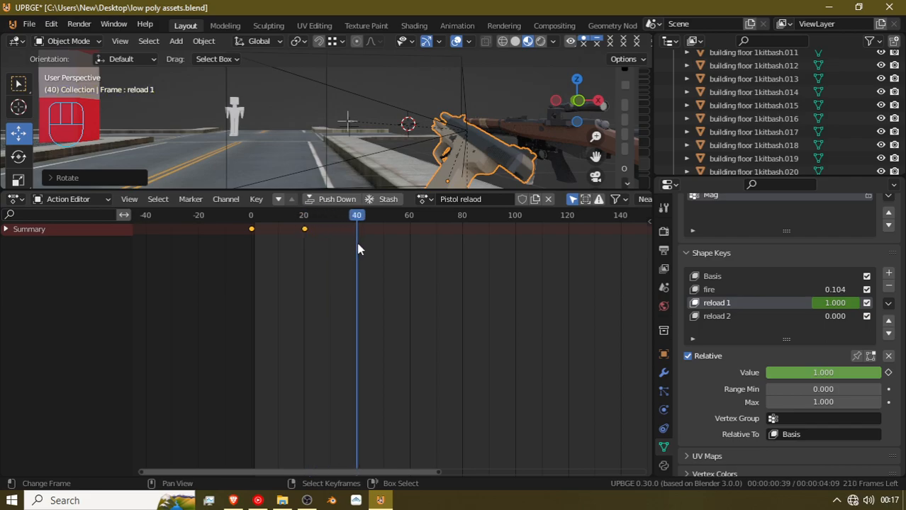
pyautogui.press('g')
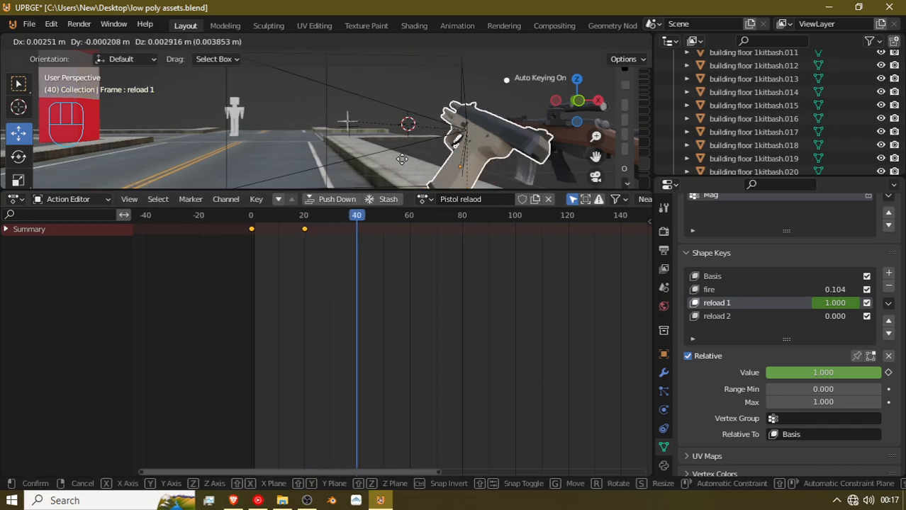
pyautogui.click(406, 154)
pyautogui.moveTo(370, 236); pyautogui.dragTo(382, 247)
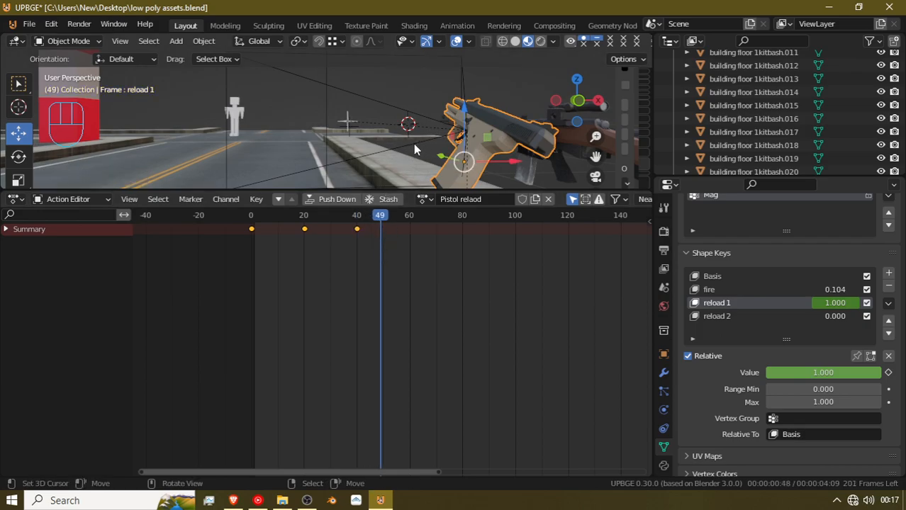
pyautogui.press('g')
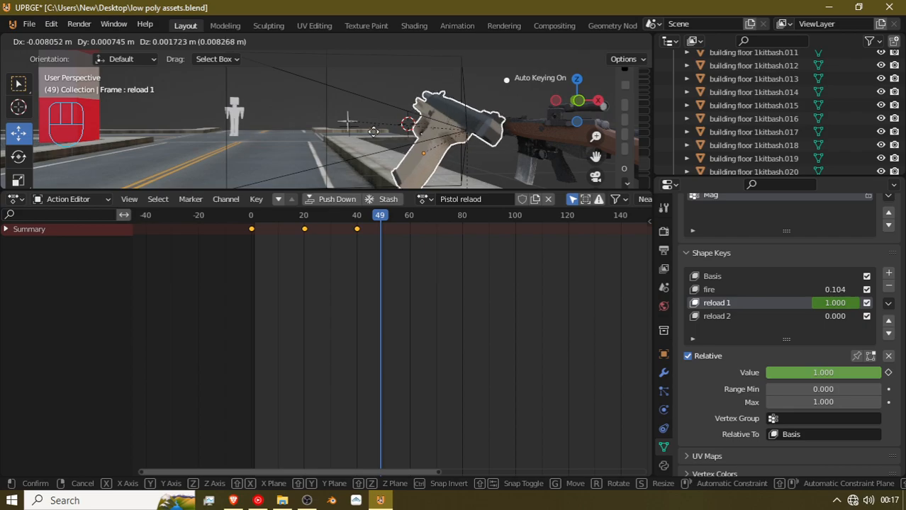
pyautogui.press('Escape')
# Raise the pistol higher in its frame 40 pose
pyautogui.moveTo(374, 248)
pyautogui.mouseDown()
pyautogui.moveTo(314, 244)
pyautogui.moveTo(358, 244)
pyautogui.mouseUp()
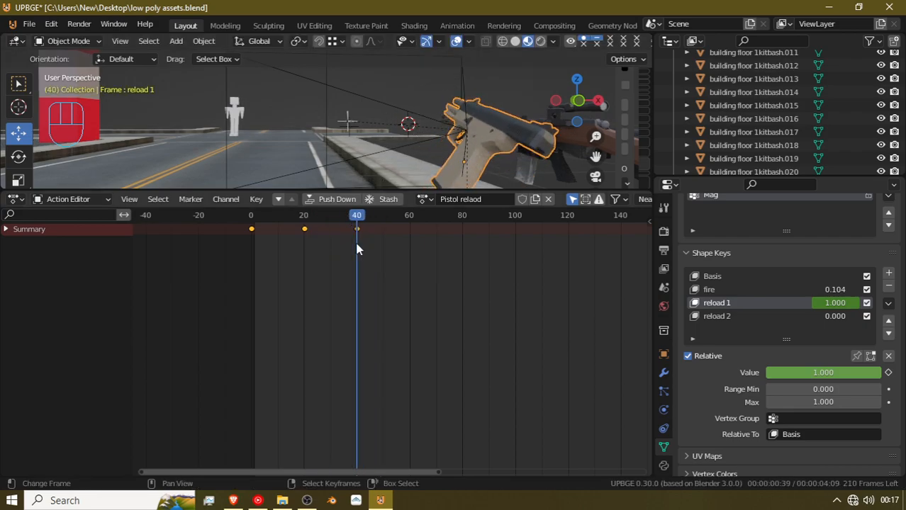
pyautogui.press('g')
pyautogui.click(433, 114)
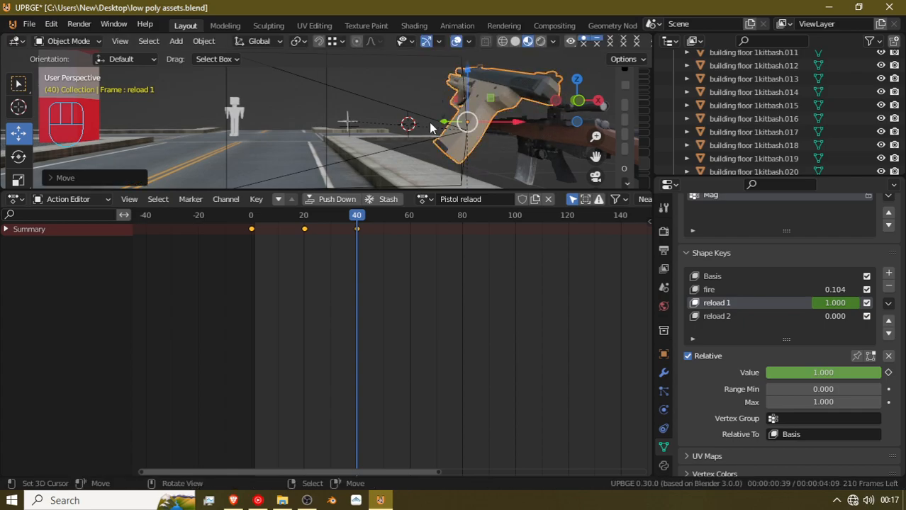
# Lower the pistol slightly at frame 48 and shift it further left and down at frame 60
pyautogui.moveTo(358, 253); pyautogui.dragTo(376, 233)
pyautogui.press('g')
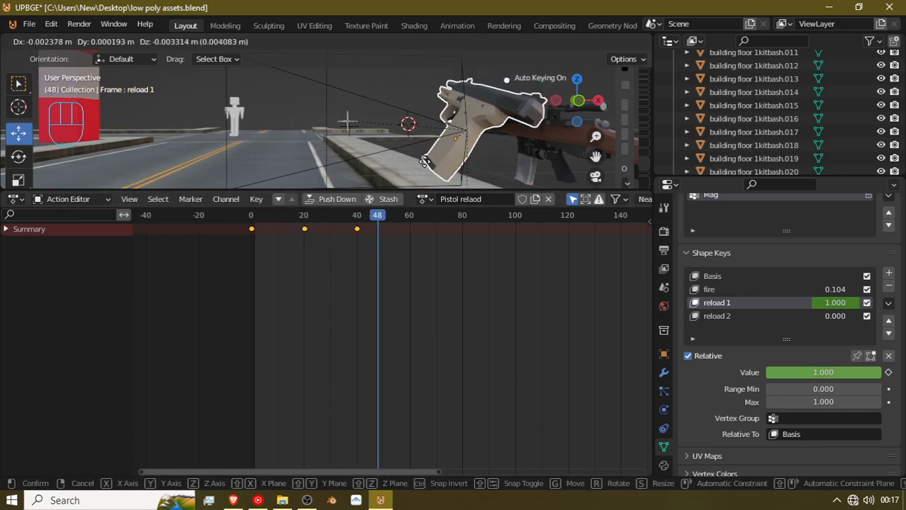
pyautogui.click(424, 162)
pyautogui.moveTo(370, 247); pyautogui.dragTo(410, 218)
pyautogui.moveTo(455, 139); pyautogui.dragTo(422, 151)
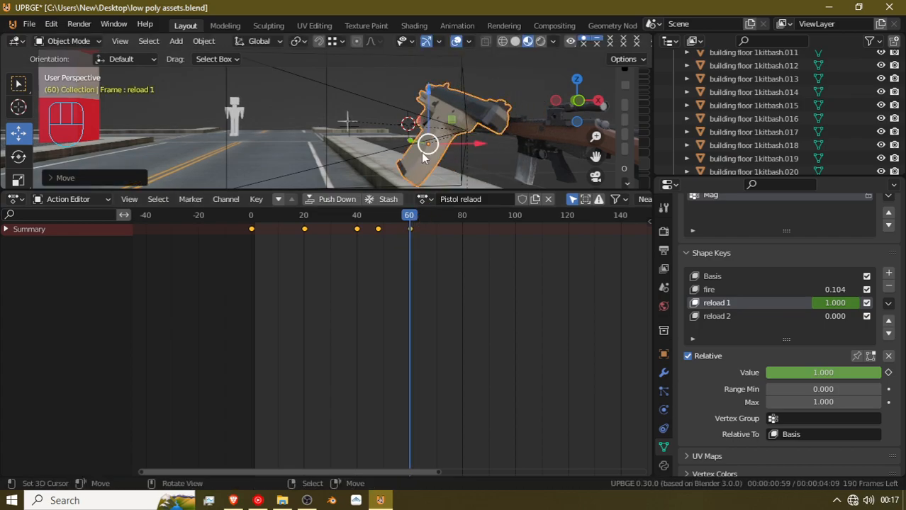
# Duplicate the frame 0 keyframe to frame 80 so the pistol returns to its starting pose
pyautogui.click(252, 230)
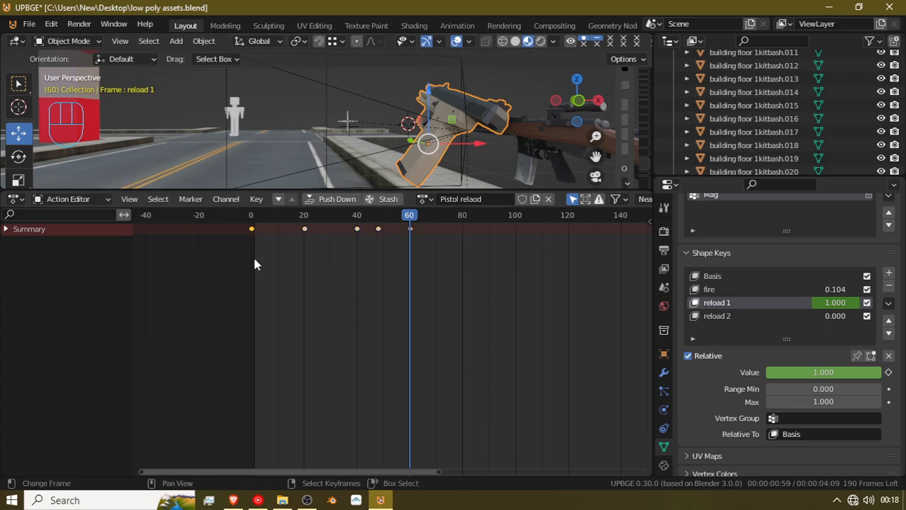
pyautogui.press('g')
pyautogui.click(466, 264)
# Play back the reload animation from frame 0 to check the motion, answering Yes to the network discovery prompt
pyautogui.moveTo(414, 266); pyautogui.dragTo(228, 228)
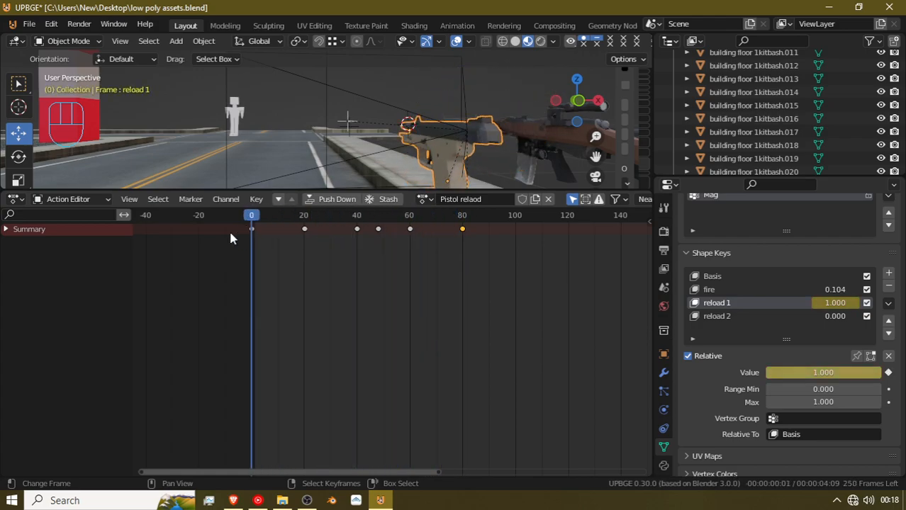
pyautogui.press('space')
pyautogui.press('space')
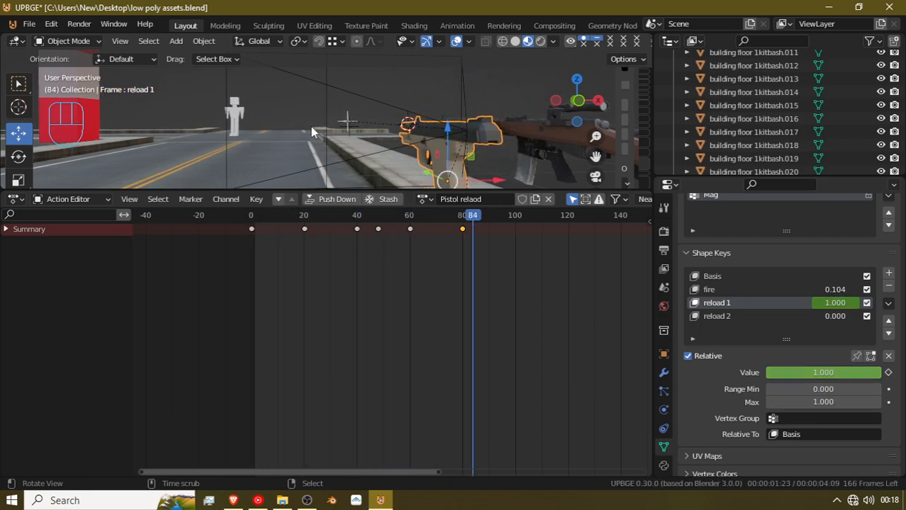
pyautogui.moveTo(394, 243); pyautogui.dragTo(246, 293)
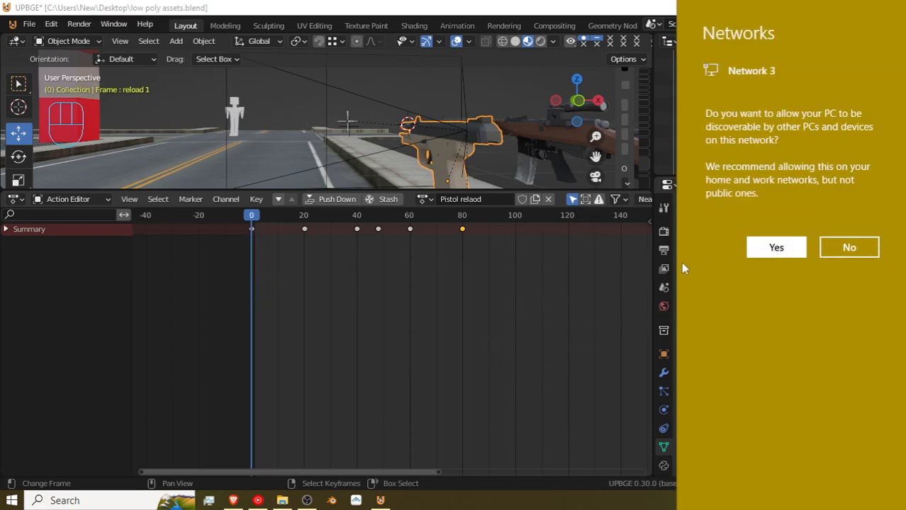
pyautogui.click(769, 257)
pyautogui.press('space')
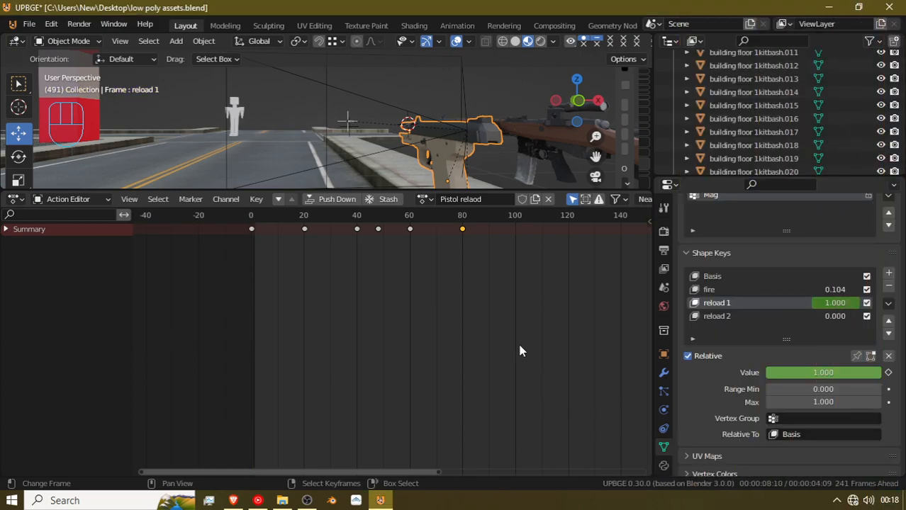
pyautogui.press('space')
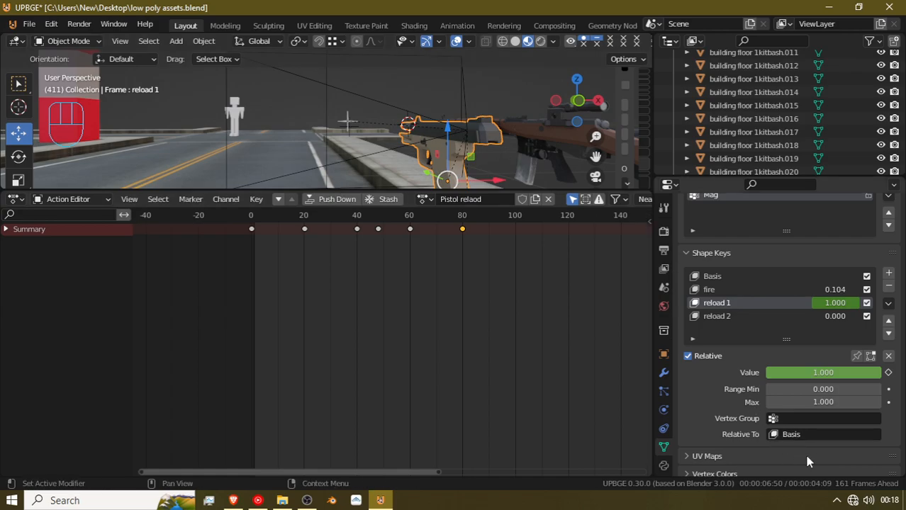
pyautogui.click(257, 500)
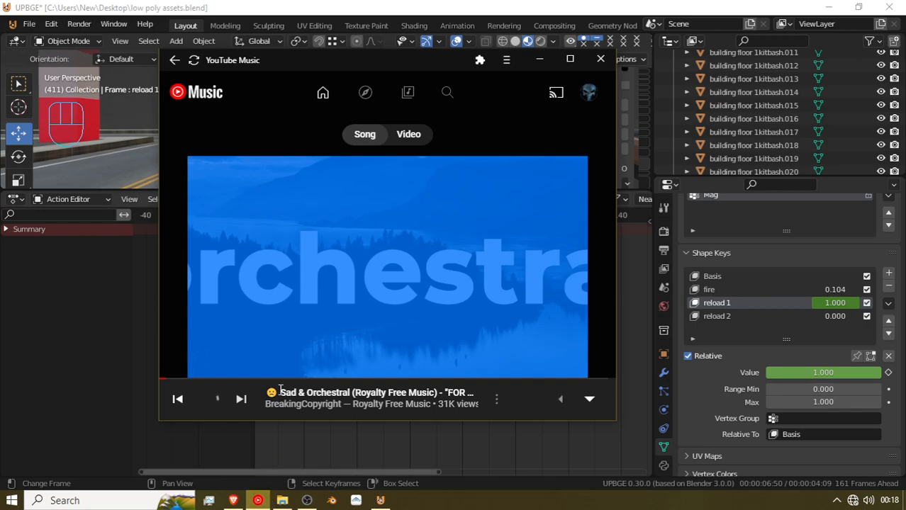
pyautogui.click(258, 500)
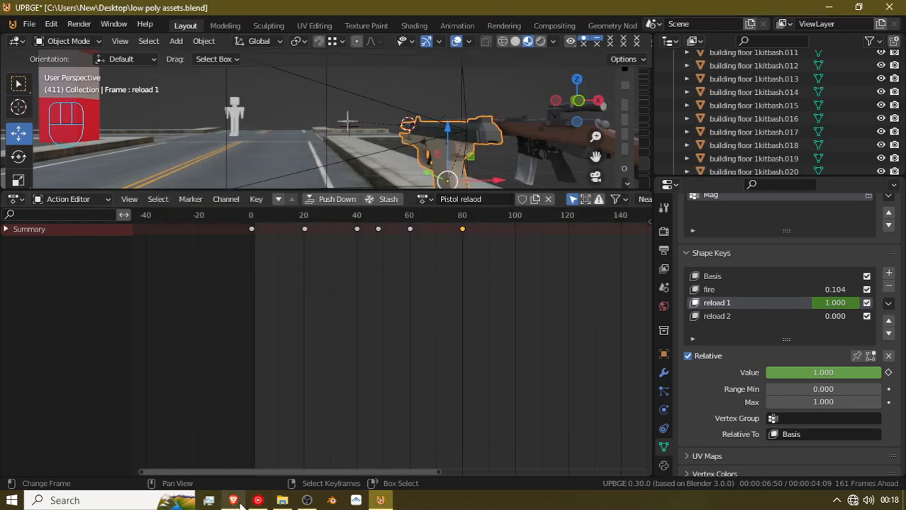
pyautogui.click(307, 501)
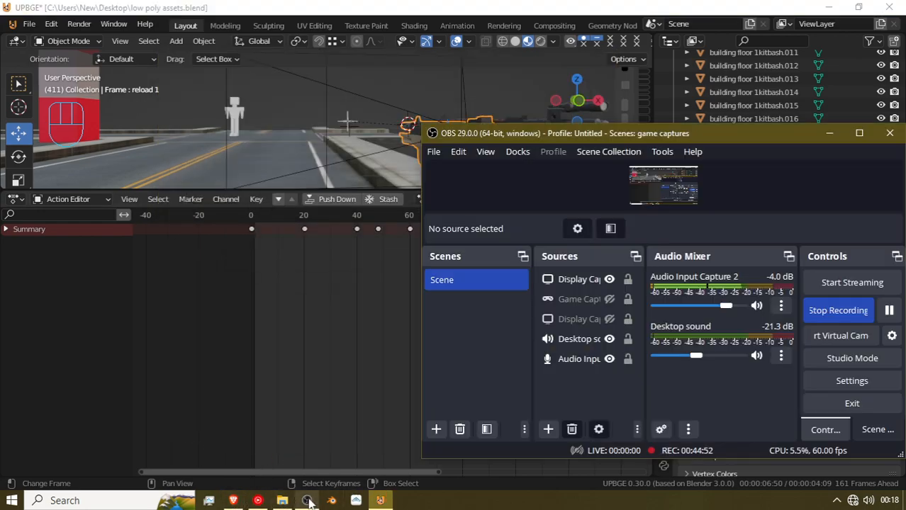
pyautogui.click(890, 312)
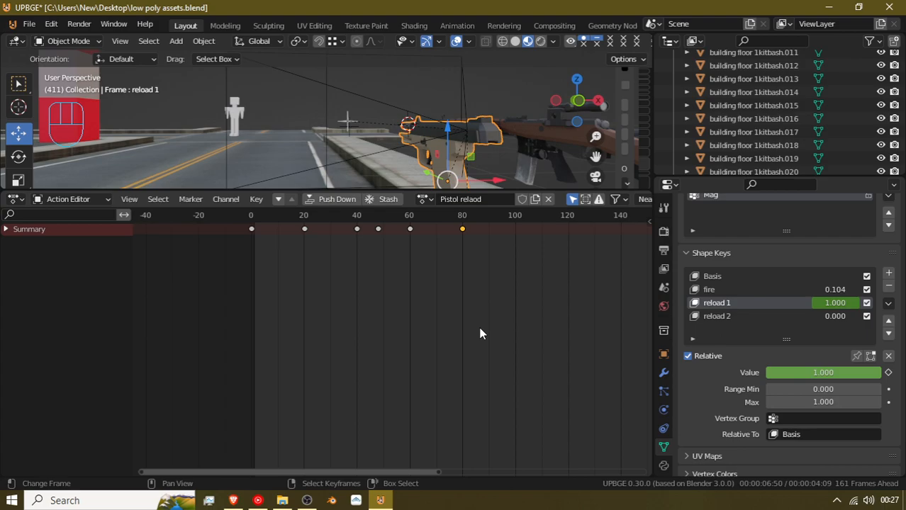
# Move the final keyframe from frame 80 to frame 100
pyautogui.moveTo(422, 300); pyautogui.dragTo(461, 234)
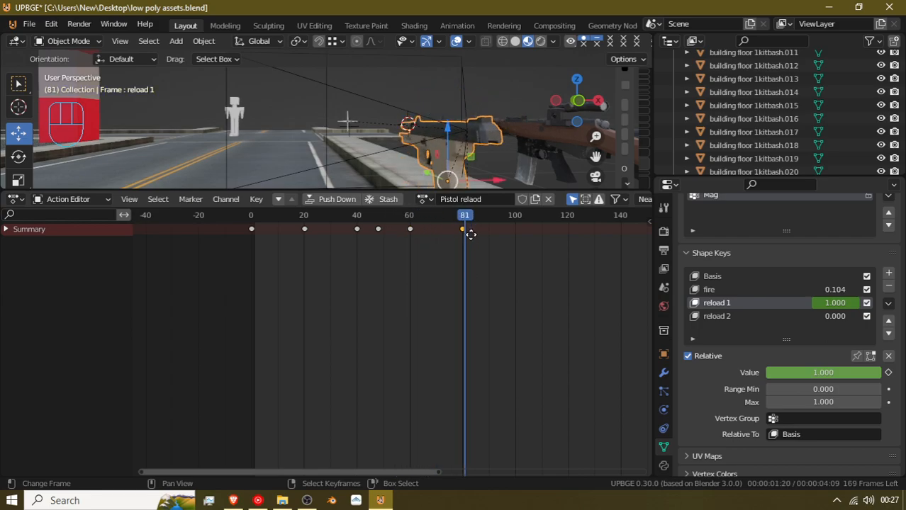
pyautogui.press('g')
pyautogui.click(520, 239)
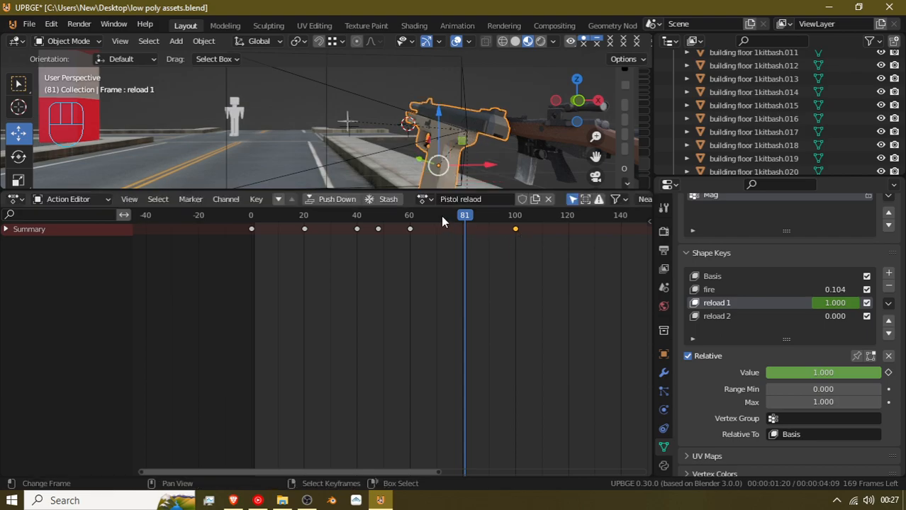
# Duplicate the frame 0 keyframe to frame 81
pyautogui.press('g')
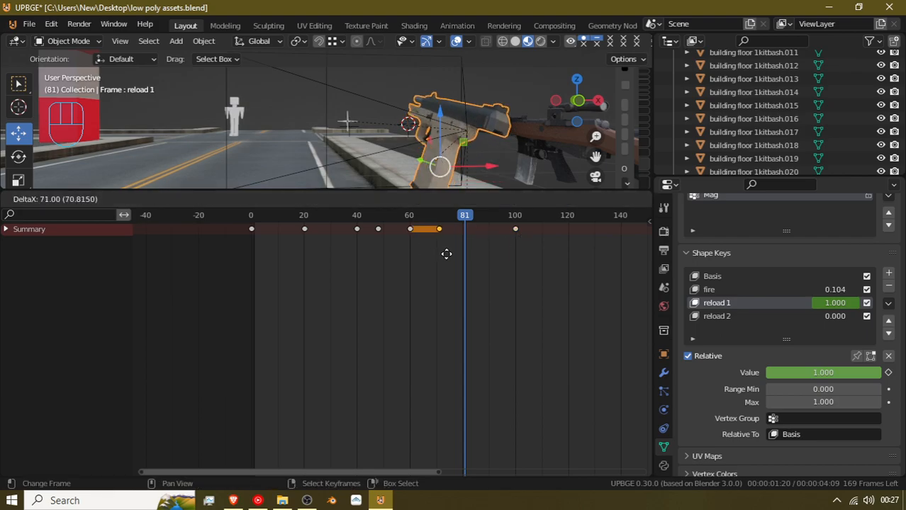
pyautogui.click(472, 257)
# Raise the pistol slightly along the global Z axis at frame 110
pyautogui.moveTo(447, 256); pyautogui.dragTo(542, 255)
pyautogui.press('g')
pyautogui.click(475, 154)
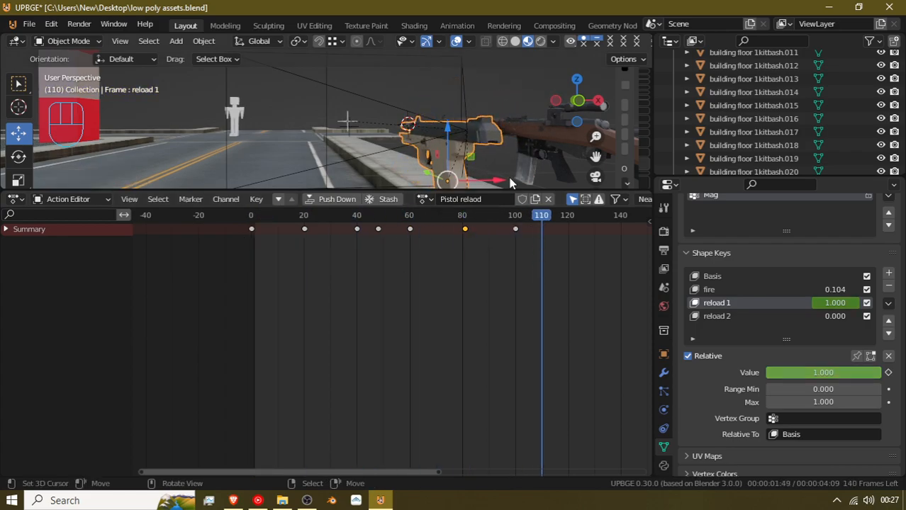
pyautogui.press('g')
pyautogui.press('z')
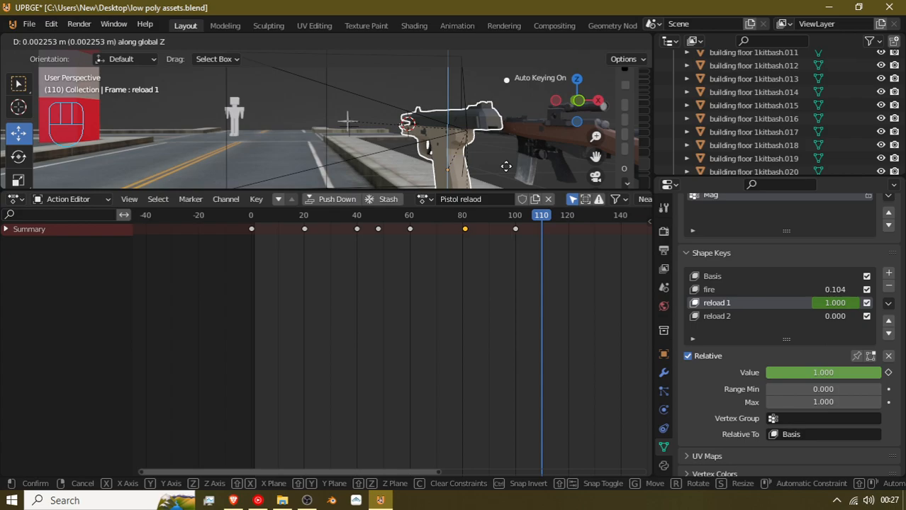
pyautogui.rightClick(506, 167)
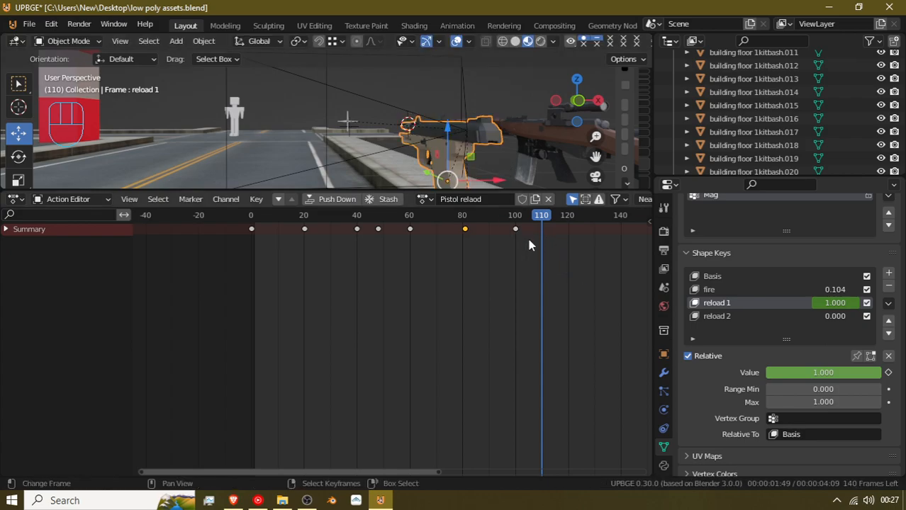
pyautogui.press('g')
pyautogui.press('z')
pyautogui.click(454, 109)
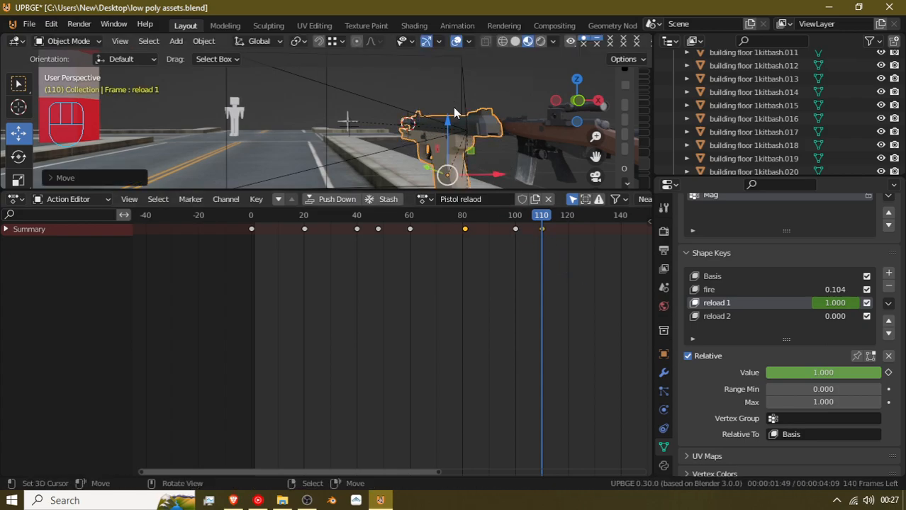
# Duplicate the frame 100 keyframe to frame 118
pyautogui.moveTo(535, 235); pyautogui.dragTo(560, 221)
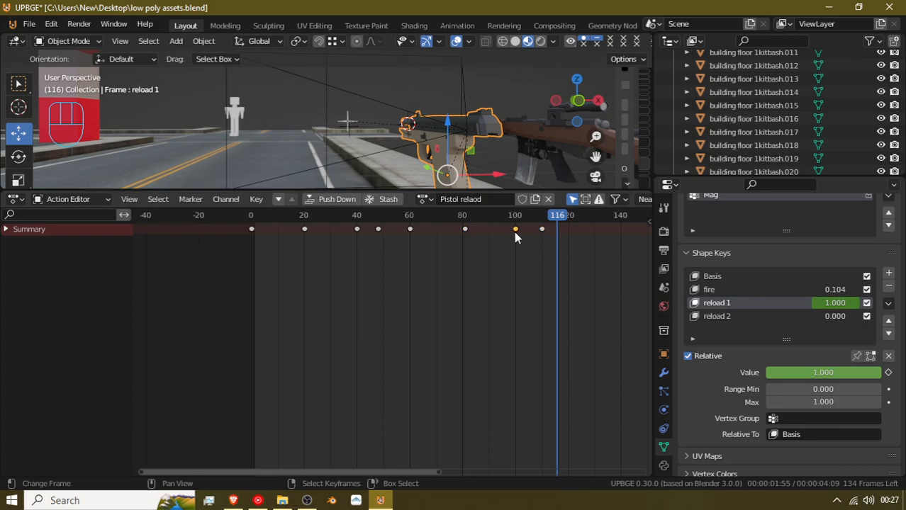
pyautogui.hotkey('shift', 'd')
pyautogui.click(560, 245)
# Inspect the reload 1 shape key value at the first keyframe and around the last keyframe at frame 118
pyautogui.moveTo(560, 245); pyautogui.dragTo(287, 242)
pyautogui.moveTo(367, 238); pyautogui.dragTo(565, 245)
pyautogui.press('Left')
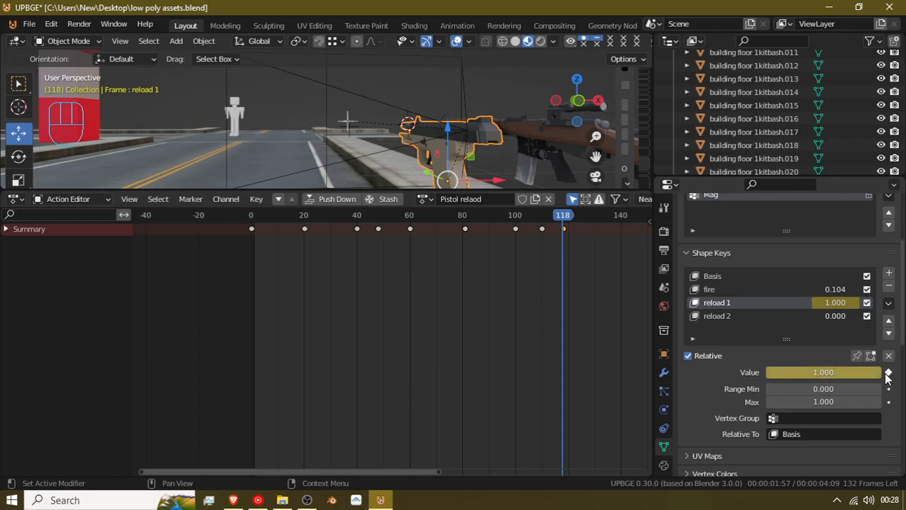
pyautogui.moveTo(570, 309); pyautogui.dragTo(219, 238)
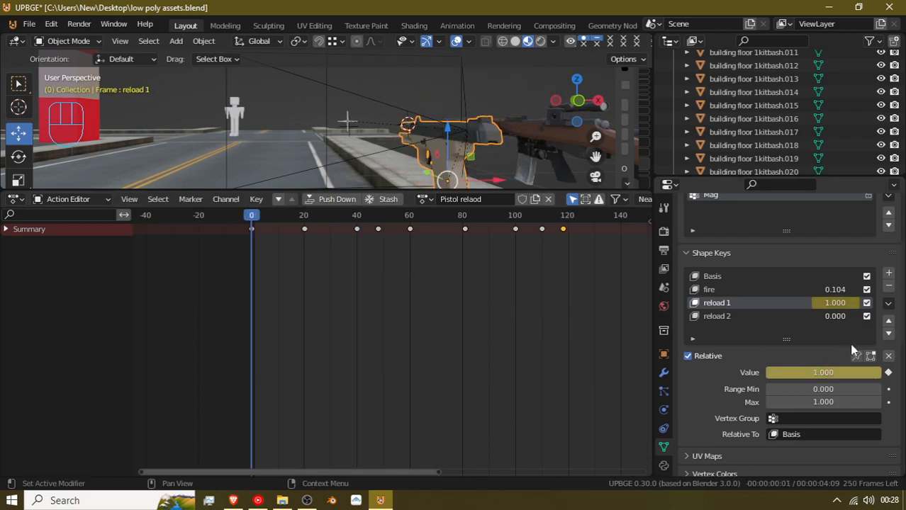
pyautogui.moveTo(344, 269); pyautogui.dragTo(559, 290)
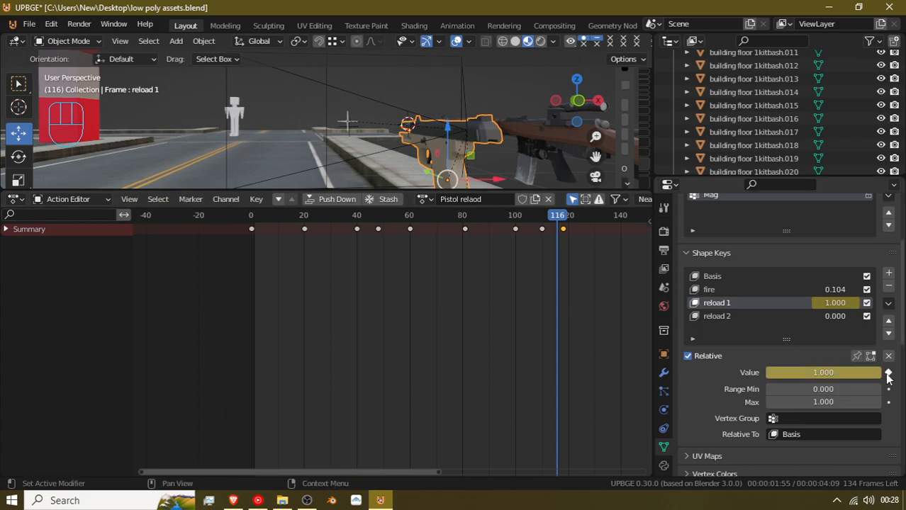
pyautogui.moveTo(567, 301)
pyautogui.mouseDown()
pyautogui.moveTo(524, 297)
pyautogui.moveTo(565, 289)
pyautogui.mouseUp()
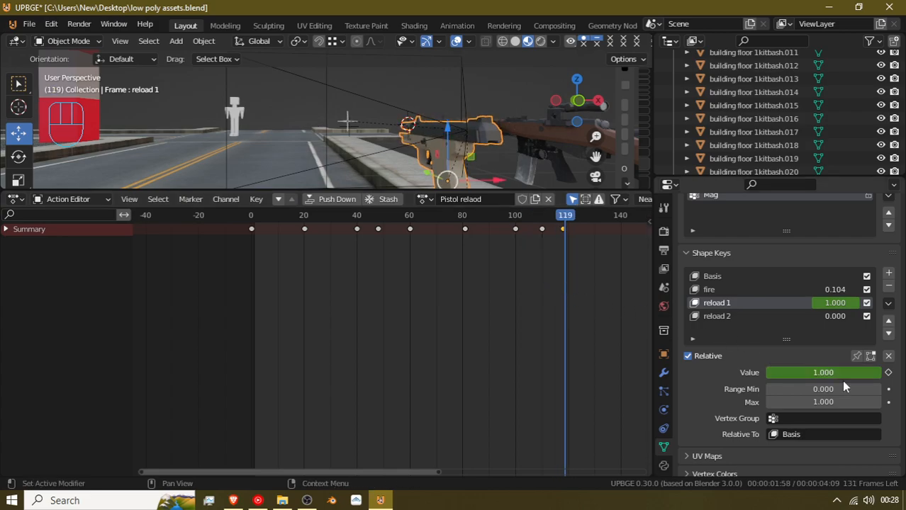
pyautogui.press('Left')
pyautogui.press('Up')
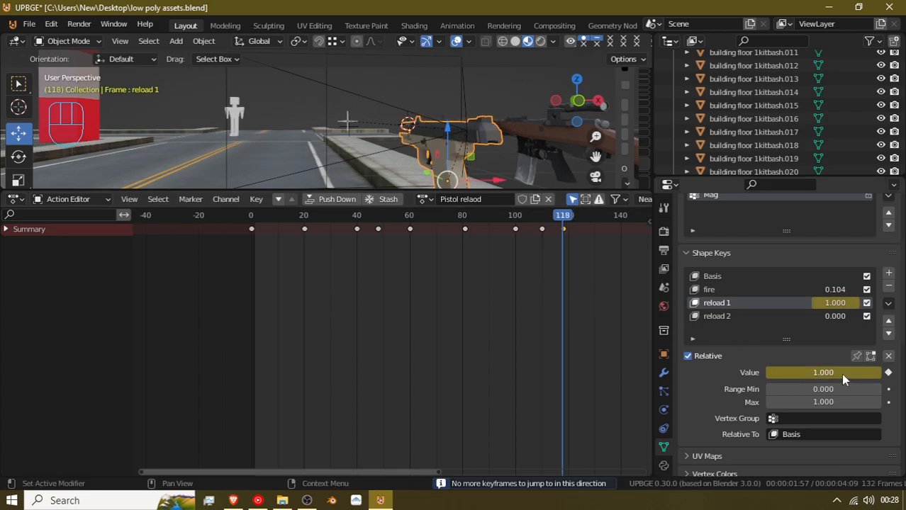
pyautogui.moveTo(842, 375); pyautogui.dragTo(839, 375)
# Keyframe the reload 2 shape key at 0.000 on frames 40 and 0
pyautogui.moveTo(561, 329); pyautogui.dragTo(358, 261)
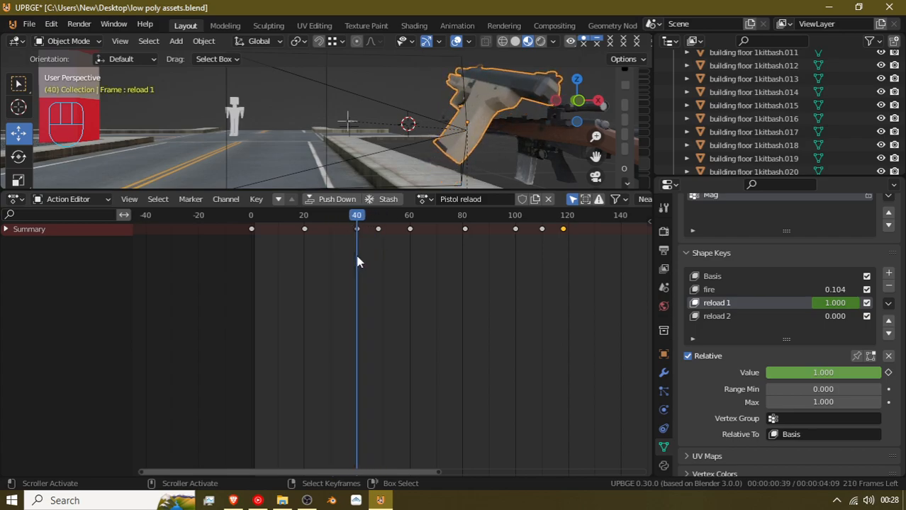
pyautogui.click(724, 316)
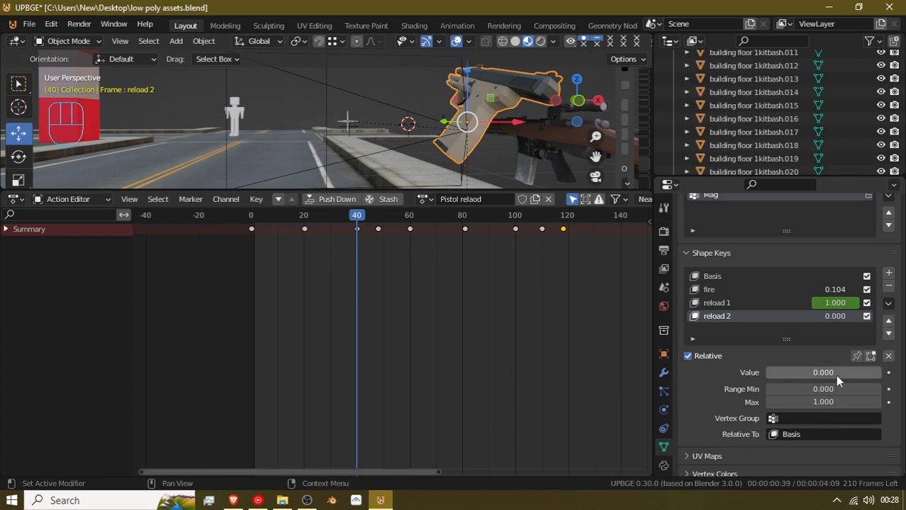
pyautogui.click(887, 374)
pyautogui.hotkey('shift', 'Left')
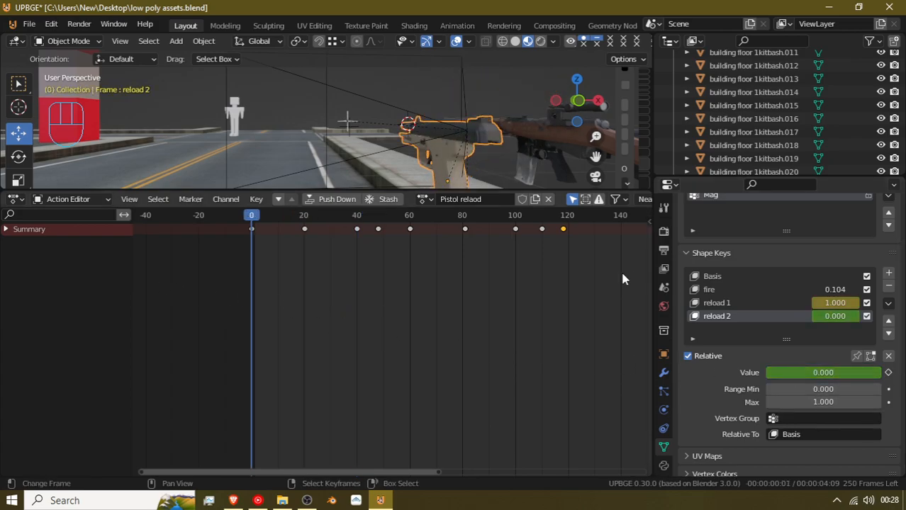
pyautogui.click(886, 373)
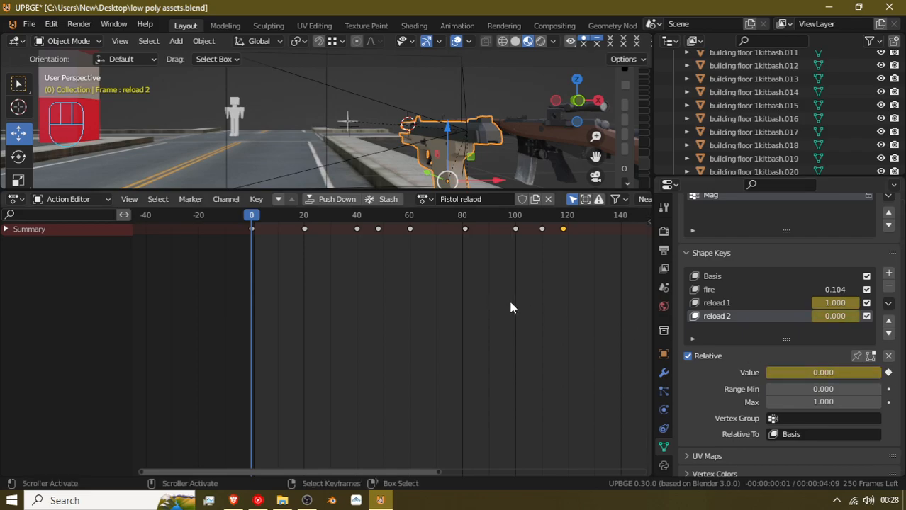
# Set the reload 2 shape key to 1.000 at frame 60 and keyframe it
pyautogui.press('Up')
pyautogui.press('Up')
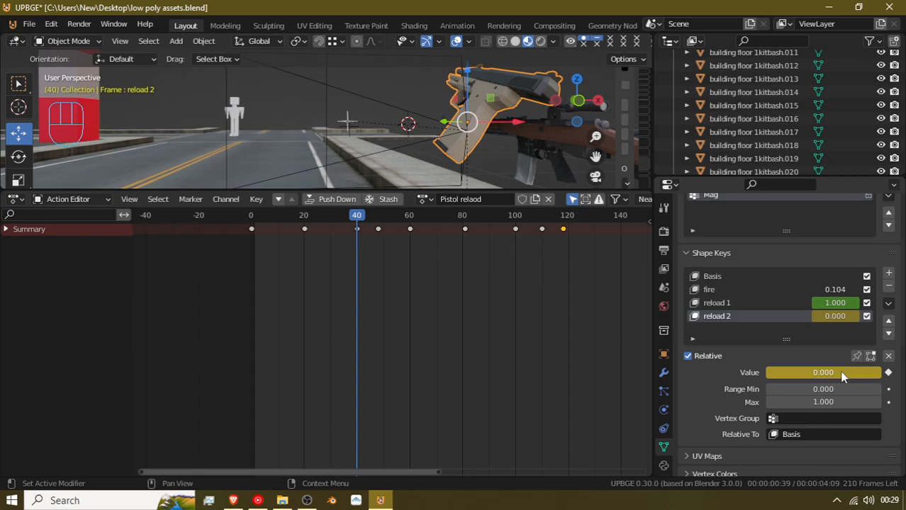
pyautogui.press('Up')
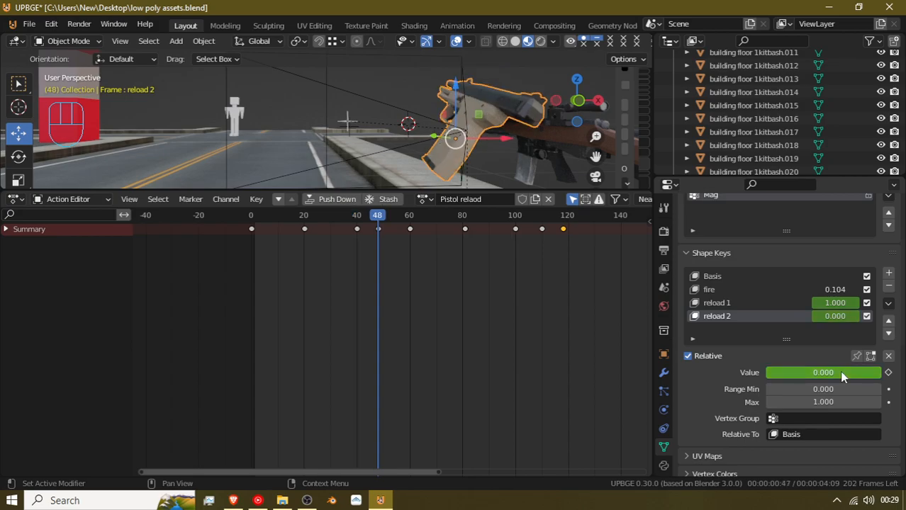
pyautogui.moveTo(400, 304); pyautogui.dragTo(378, 300)
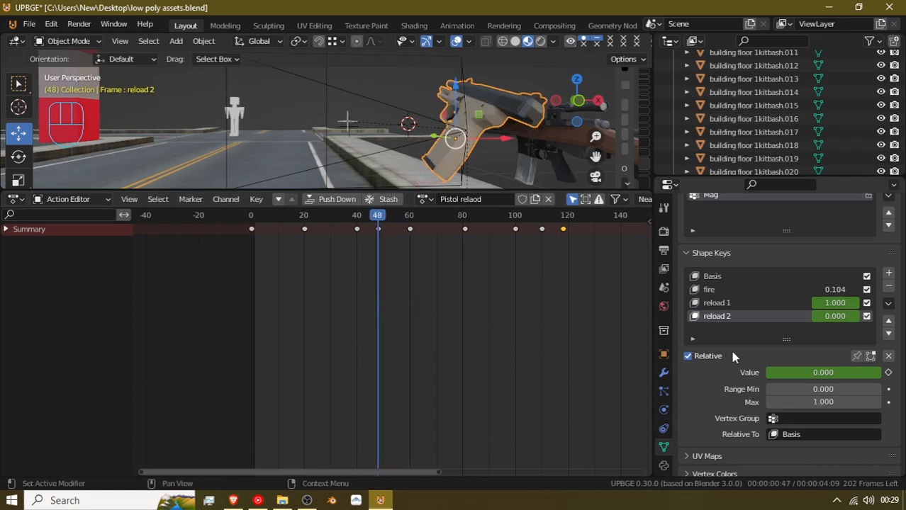
pyautogui.press('space')
pyautogui.moveTo(850, 378); pyautogui.dragTo(905, 377)
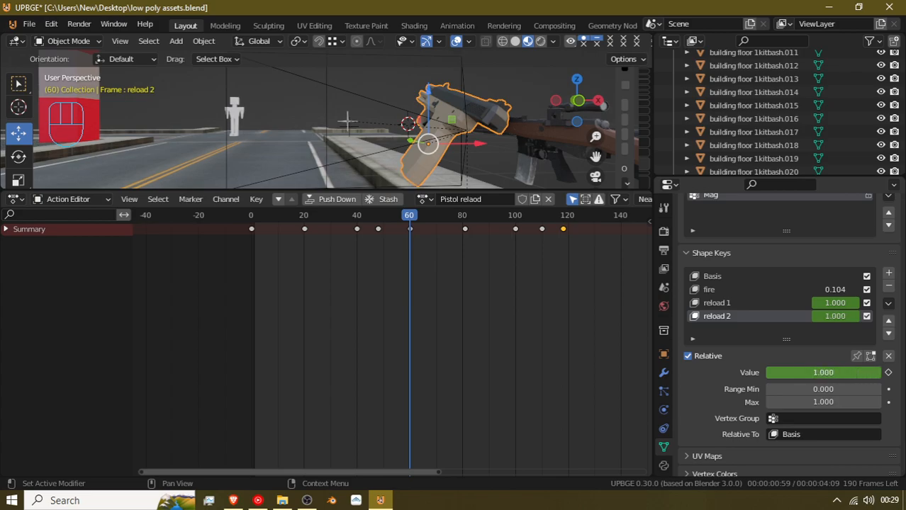
pyautogui.click(888, 372)
# Try to keyframe the reload 2 shape key at 0.000 on frame 45
pyautogui.moveTo(414, 322); pyautogui.dragTo(372, 274)
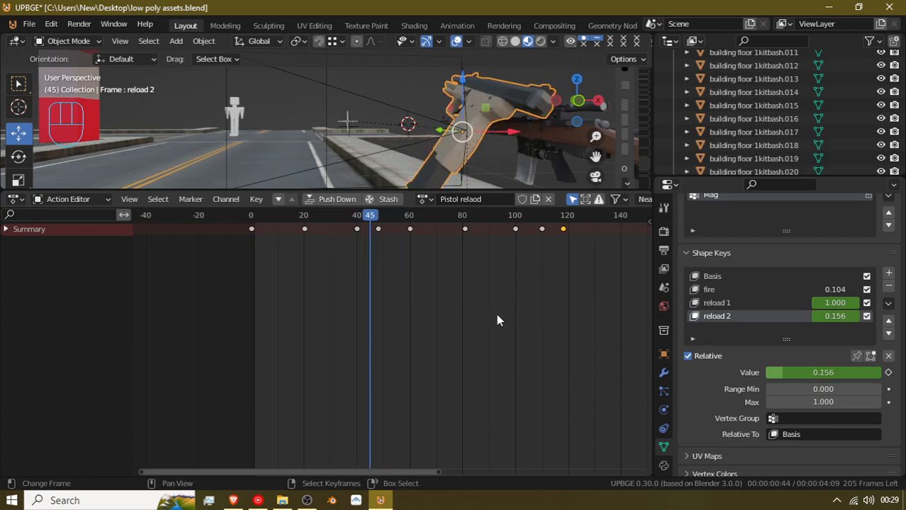
pyautogui.moveTo(830, 373); pyautogui.dragTo(801, 372)
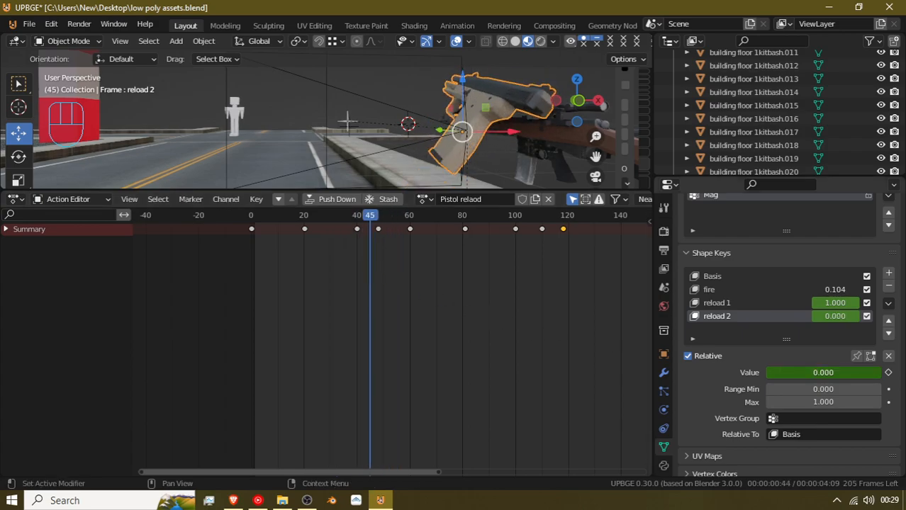
pyautogui.press('i')
pyautogui.moveTo(364, 290); pyautogui.dragTo(335, 289)
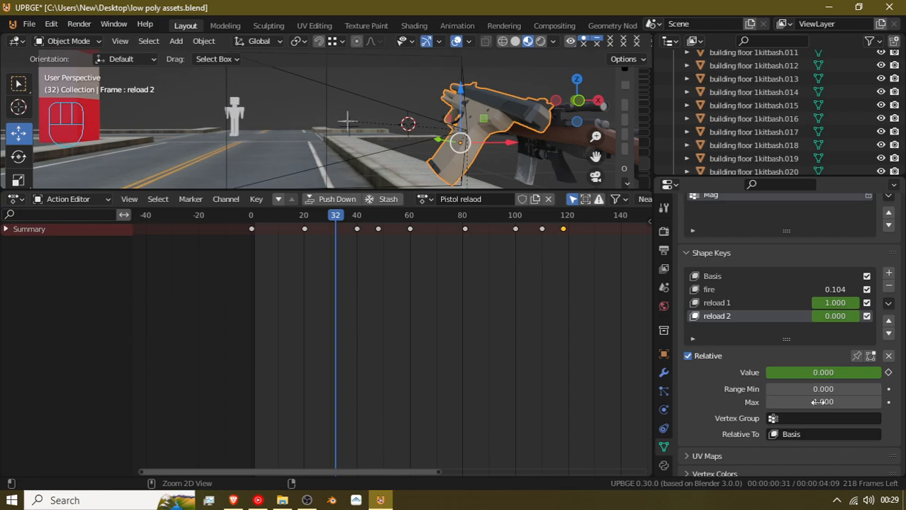
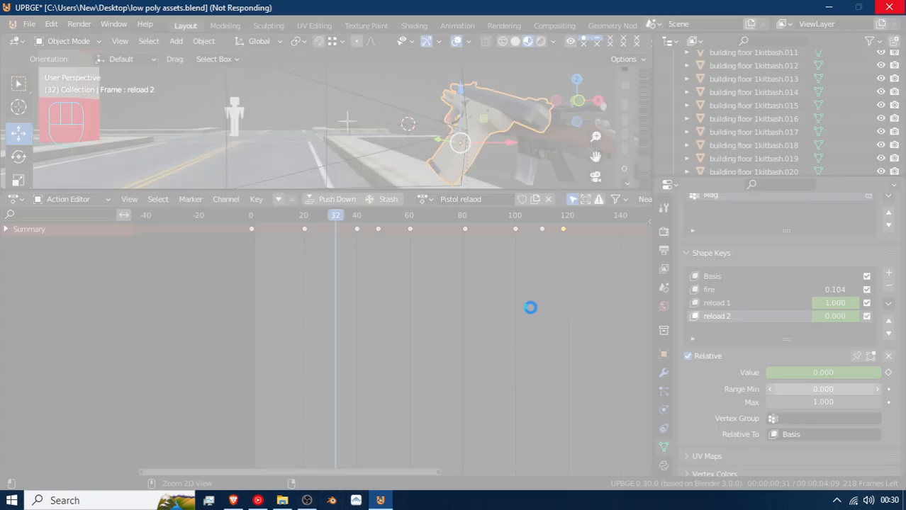
pyautogui.click(313, 502)
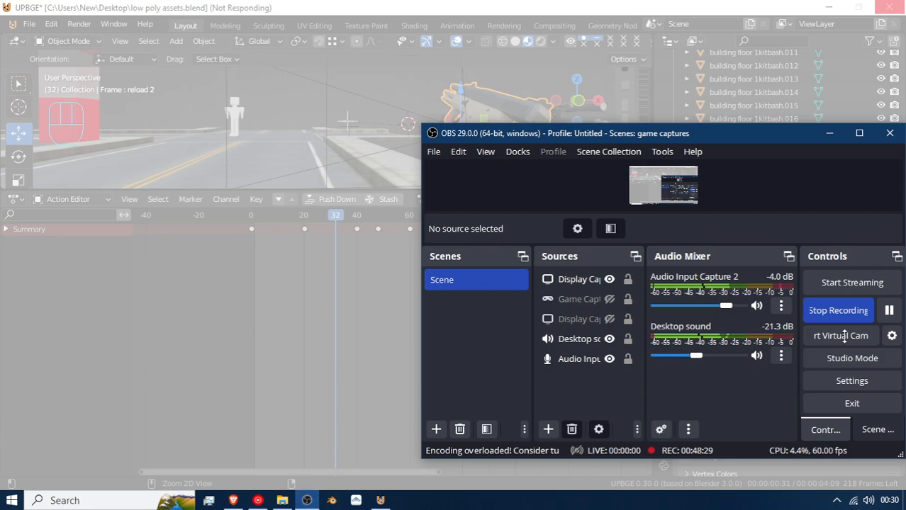
pyautogui.click(889, 314)
pyautogui.click(890, 314)
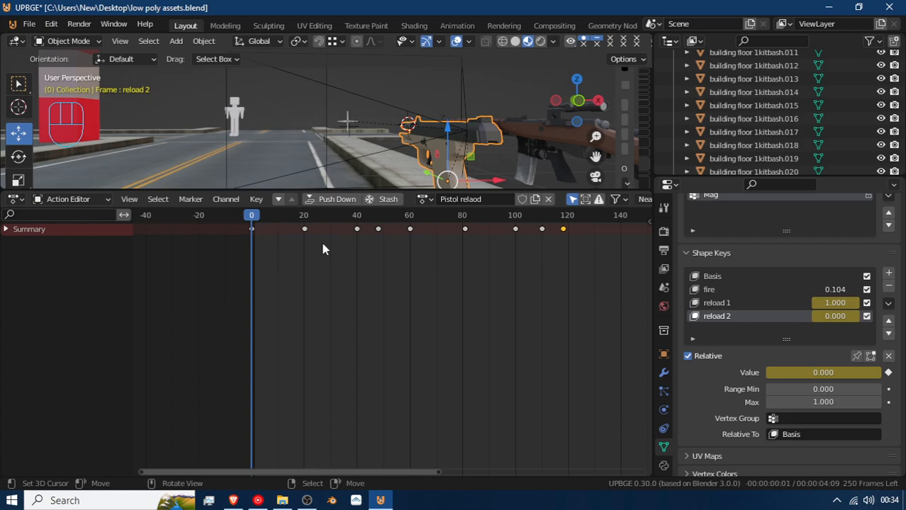
# Scrub through the early reload frames and keyframe the reload 2 shape key at 0.000 on frame 48
pyautogui.click(293, 227)
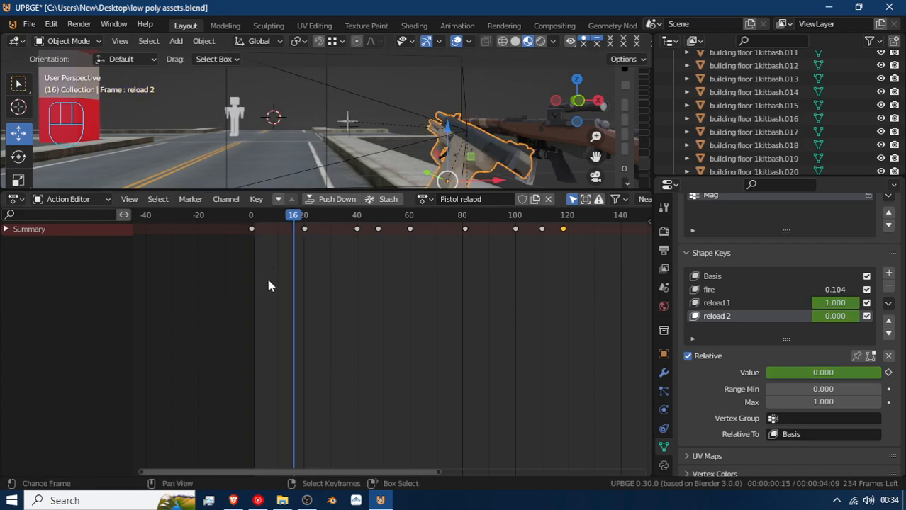
pyautogui.moveTo(290, 278); pyautogui.dragTo(388, 285)
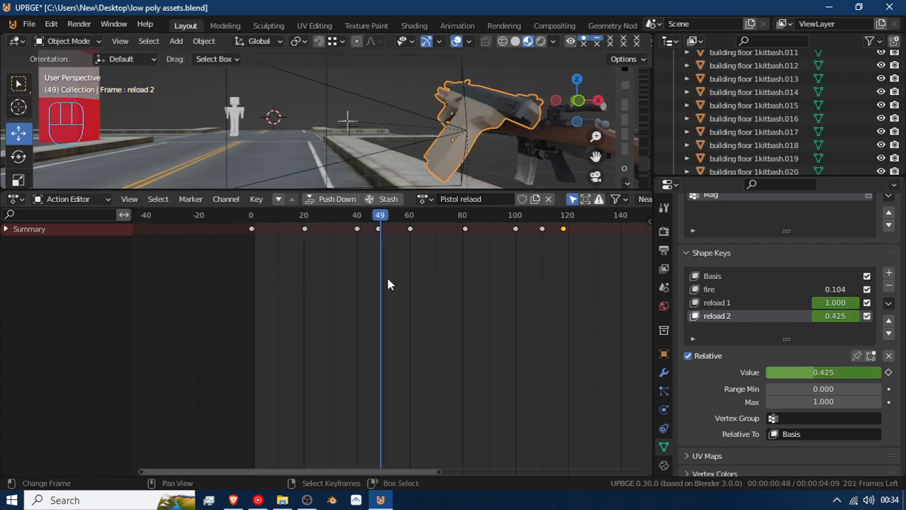
pyautogui.click(342, 283)
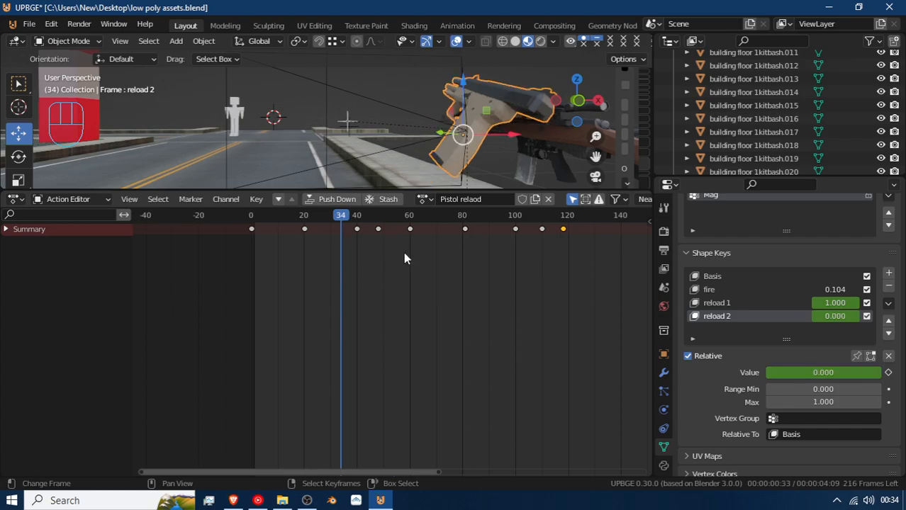
pyautogui.moveTo(349, 255); pyautogui.dragTo(371, 259)
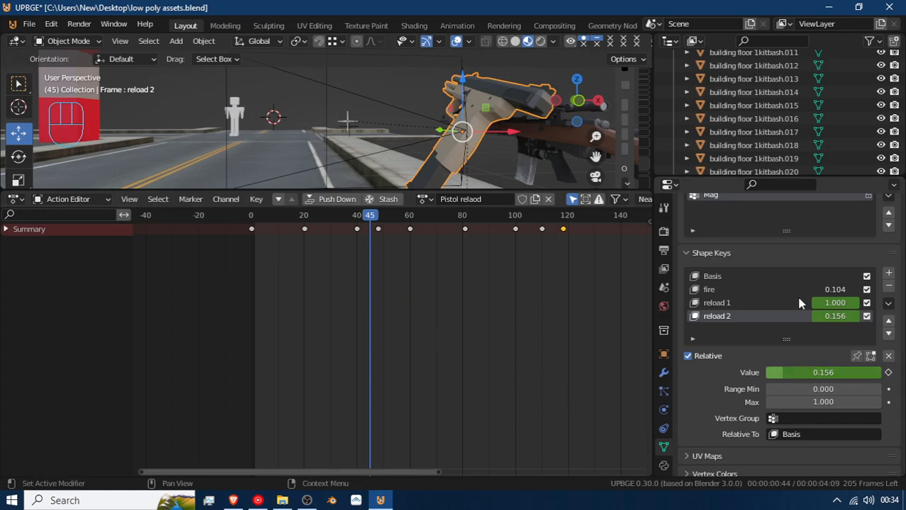
pyautogui.press('Down')
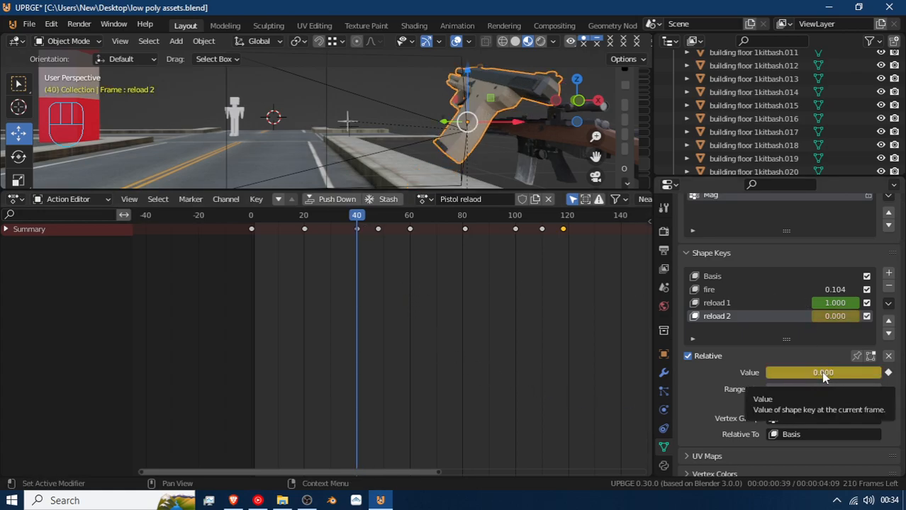
pyautogui.press('Up')
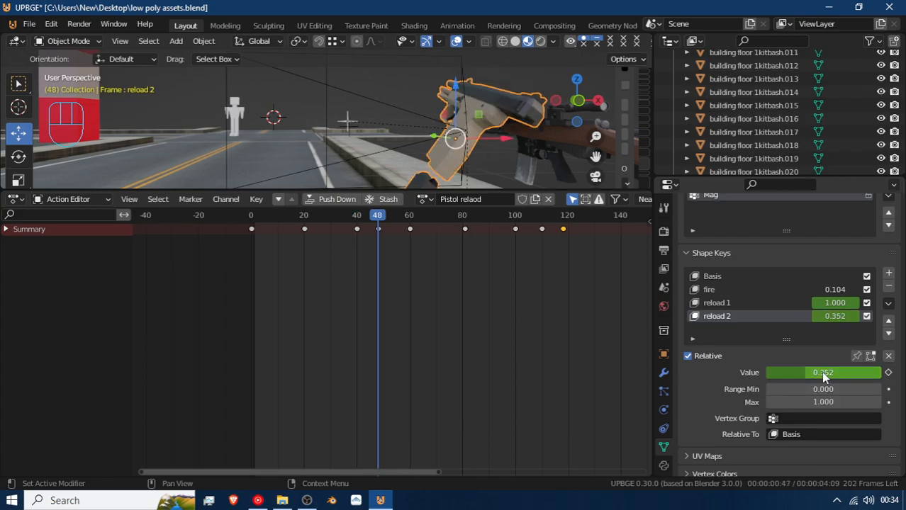
pyautogui.moveTo(821, 371); pyautogui.dragTo(769, 372)
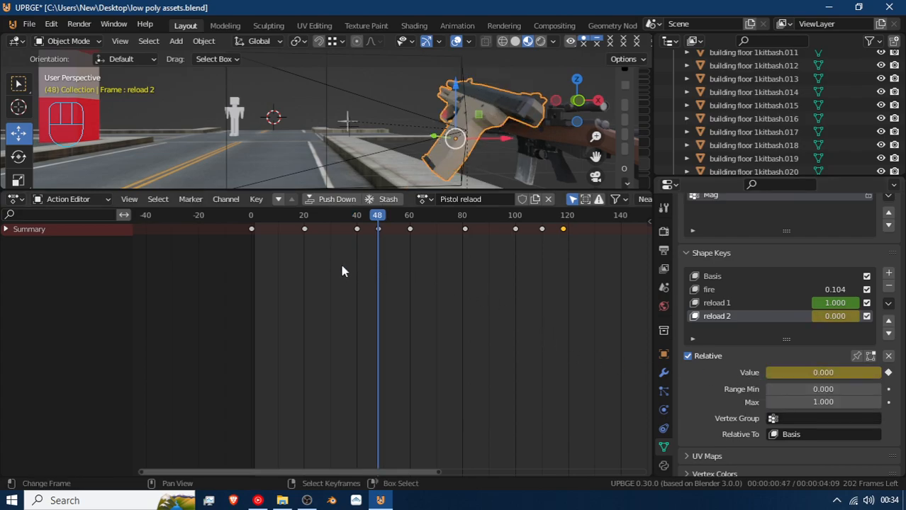
# Check the frames around frame 48 and set the reload 2 shape key to 0.000 at frame 56
pyautogui.press('Left')
pyautogui.press('Left')
pyautogui.press('Left')
pyautogui.moveTo(353, 270)
pyautogui.mouseDown()
pyautogui.moveTo(464, 265)
pyautogui.moveTo(382, 261)
pyautogui.moveTo(363, 270)
pyautogui.mouseUp()
pyautogui.moveTo(421, 275); pyautogui.dragTo(399, 274)
pyautogui.moveTo(838, 377); pyautogui.dragTo(753, 376)
# Set the reload 2 shape key to 0.000 at frame 61 and recheck its value at frame 56
pyautogui.moveTo(413, 243)
pyautogui.mouseDown()
pyautogui.moveTo(370, 243)
pyautogui.moveTo(398, 253)
pyautogui.moveTo(431, 246)
pyautogui.moveTo(392, 246)
pyautogui.moveTo(412, 250)
pyautogui.mouseUp()
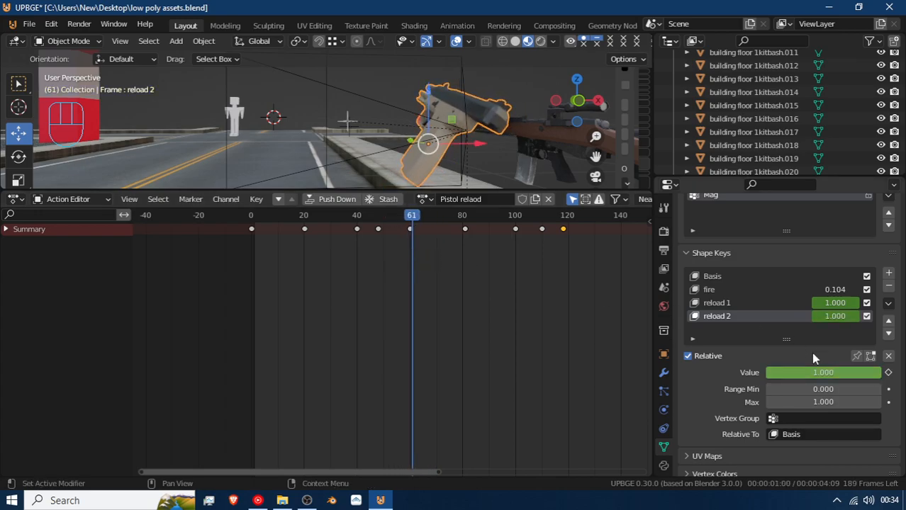
pyautogui.moveTo(827, 373); pyautogui.dragTo(711, 373)
pyautogui.moveTo(413, 270)
pyautogui.mouseDown()
pyautogui.moveTo(361, 268)
pyautogui.moveTo(413, 271)
pyautogui.moveTo(399, 270)
pyautogui.mouseUp()
pyautogui.press('Down')
pyautogui.press('space')
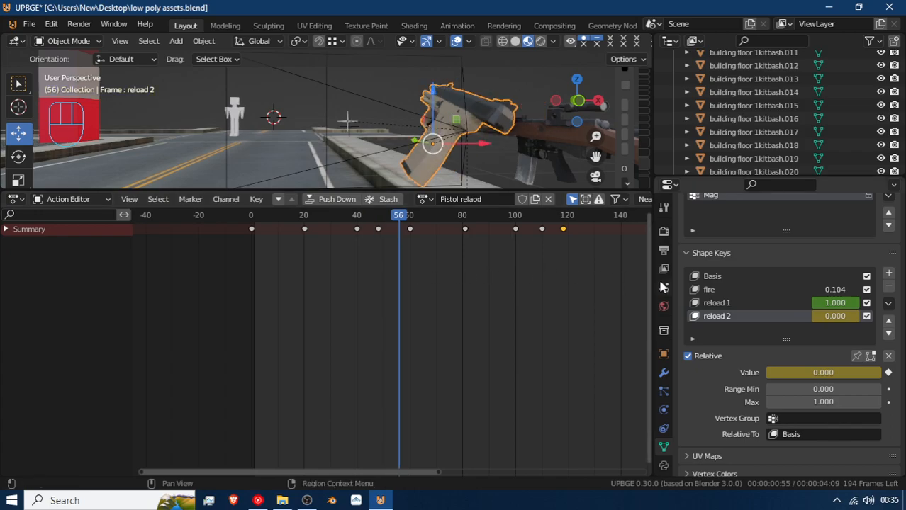
# Set the reload 2 shape key to 0.000 at the keyframe following frame 56 and check the motion up to frame 64
pyautogui.press('Up')
pyautogui.moveTo(859, 373); pyautogui.dragTo(759, 373)
pyautogui.press('Down')
pyautogui.moveTo(417, 283)
pyautogui.mouseDown()
pyautogui.moveTo(366, 282)
pyautogui.moveTo(443, 280)
pyautogui.moveTo(376, 277)
pyautogui.moveTo(420, 282)
pyautogui.mouseUp()
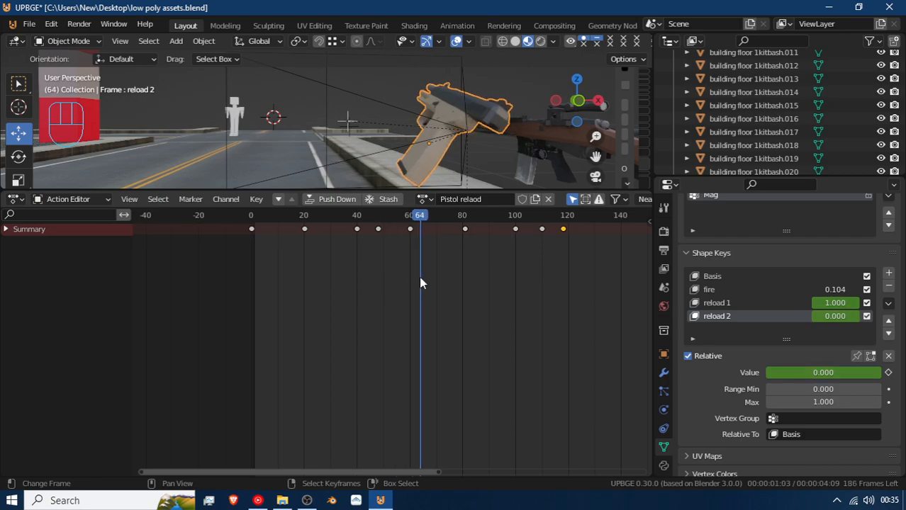
# Keyframe the reload 2 shape key at 0.812 on frame 64 and return to frame 61
pyautogui.moveTo(799, 373); pyautogui.dragTo(850, 373)
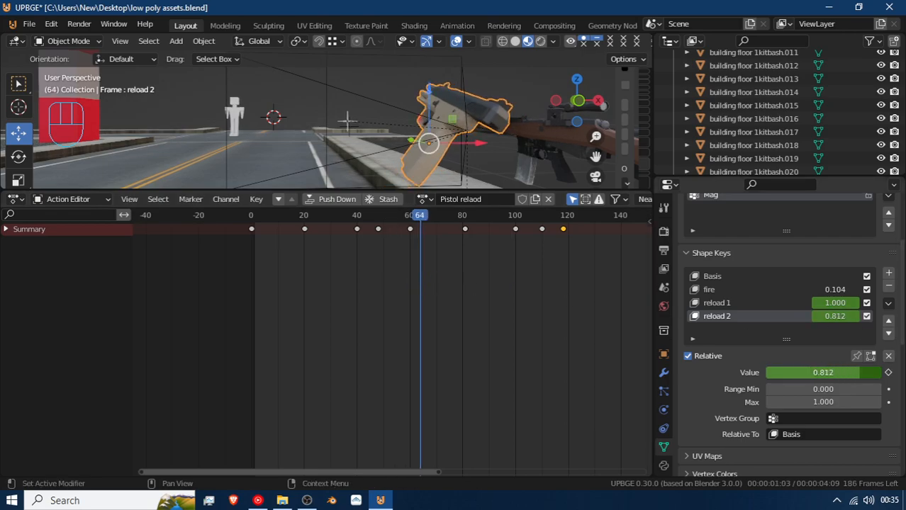
pyautogui.press('i')
pyautogui.click(415, 291)
pyautogui.moveTo(414, 291)
pyautogui.mouseDown()
pyautogui.moveTo(347, 286)
pyautogui.moveTo(429, 296)
pyautogui.moveTo(393, 295)
pyautogui.moveTo(420, 300)
pyautogui.moveTo(412, 303)
pyautogui.mouseUp()
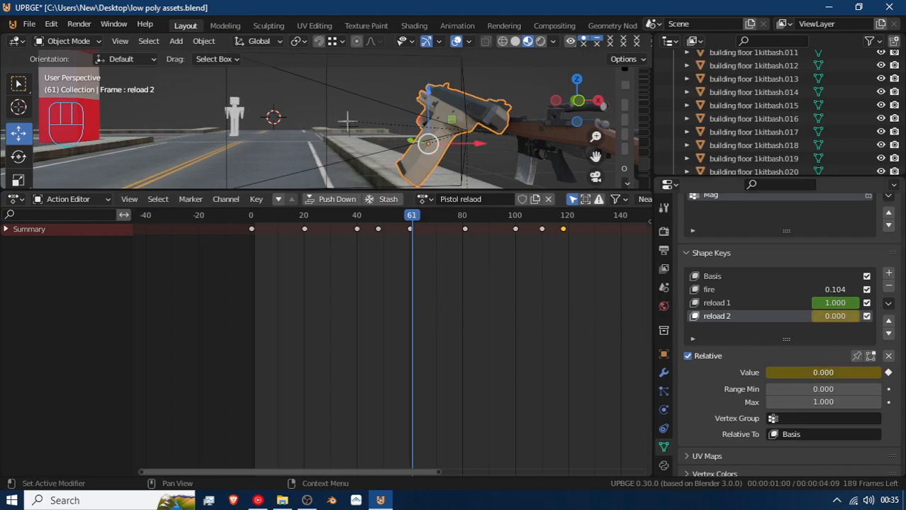
# Try reload 2 at 1.000 on frame 61, reset it to 0.000 and remove its keyframe there
pyautogui.moveTo(801, 373); pyautogui.dragTo(881, 373)
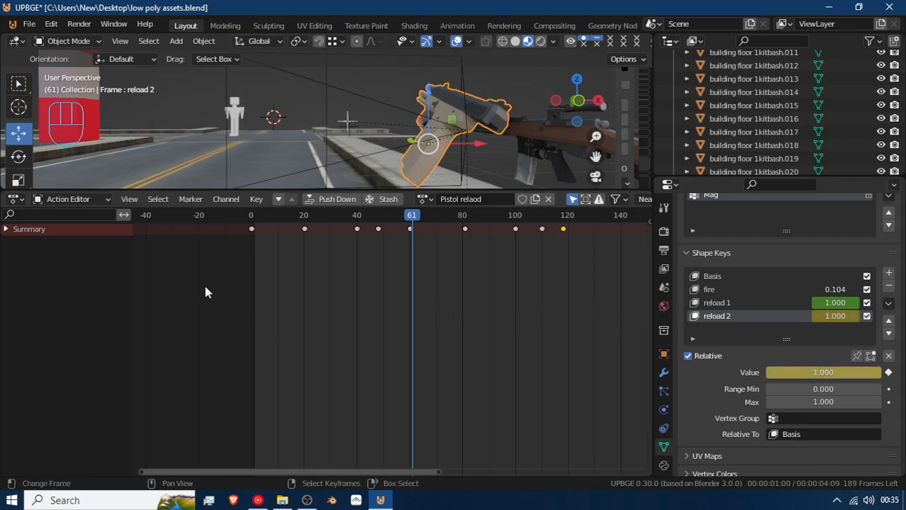
pyautogui.moveTo(421, 272)
pyautogui.mouseDown()
pyautogui.moveTo(447, 269)
pyautogui.moveTo(320, 269)
pyautogui.moveTo(420, 263)
pyautogui.moveTo(388, 268)
pyautogui.moveTo(413, 261)
pyautogui.mouseUp()
pyautogui.moveTo(854, 375); pyautogui.dragTo(735, 375)
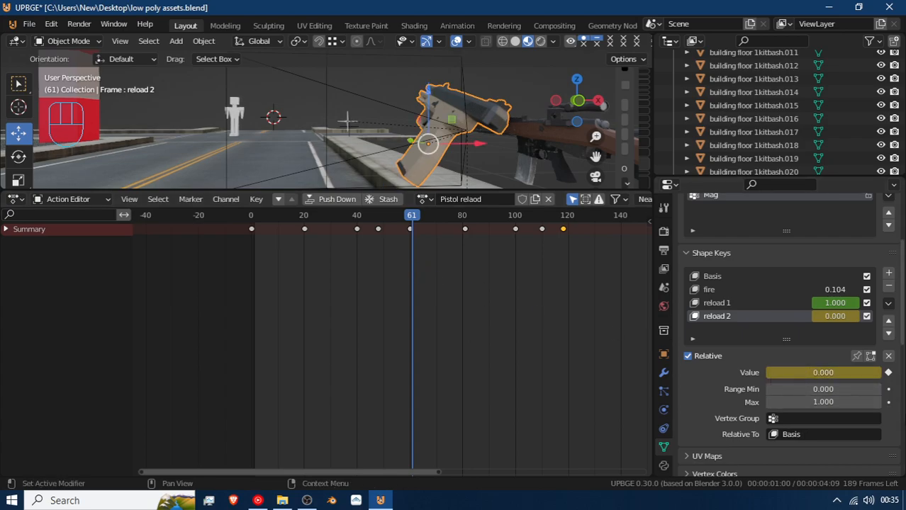
pyautogui.click(888, 372)
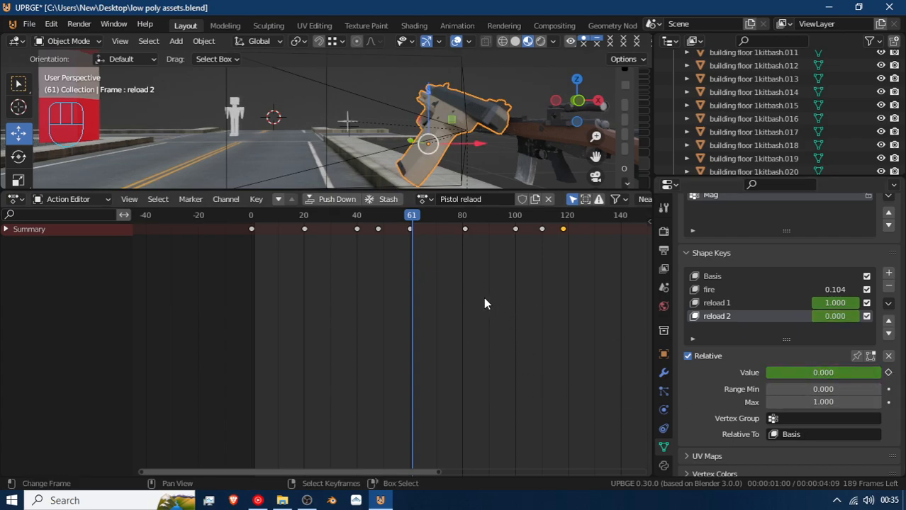
# Check the reload 2 values at frames 48 and 56, and keyframe the shape key at 0.000 on frame 60
pyautogui.moveTo(422, 256); pyautogui.dragTo(405, 256)
pyautogui.moveTo(377, 253); pyautogui.dragTo(409, 253)
pyautogui.click(888, 372)
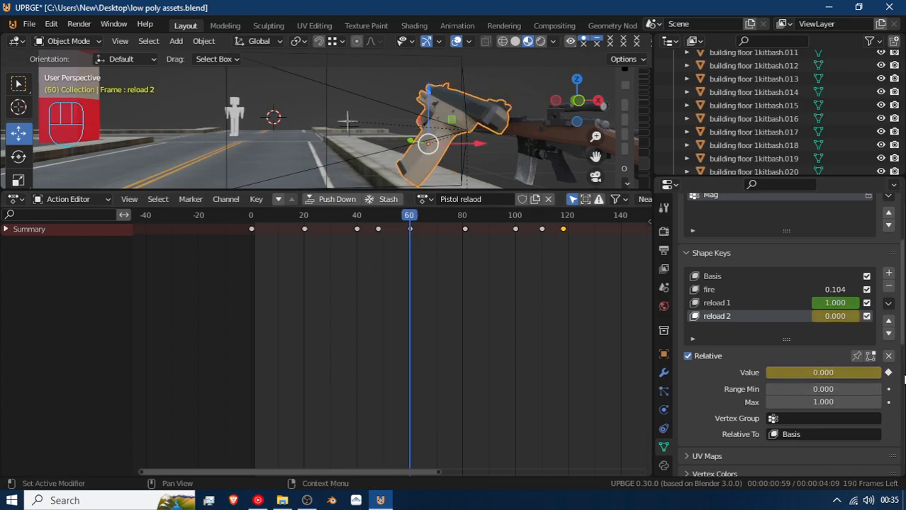
pyautogui.moveTo(400, 293); pyautogui.dragTo(370, 300)
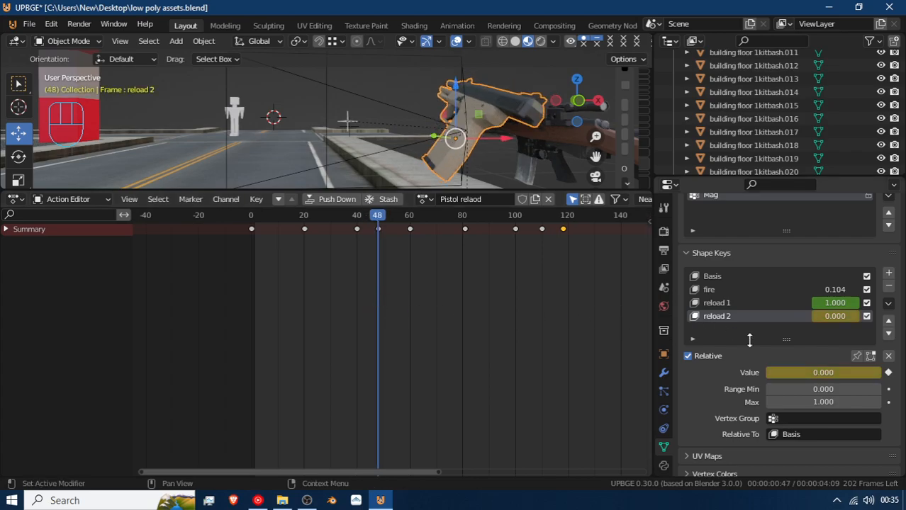
pyautogui.press('Up')
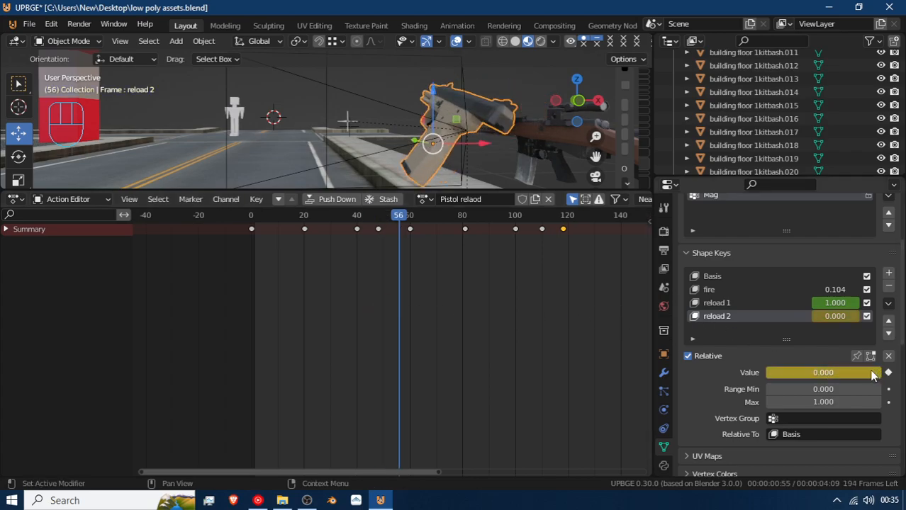
pyautogui.press('Up')
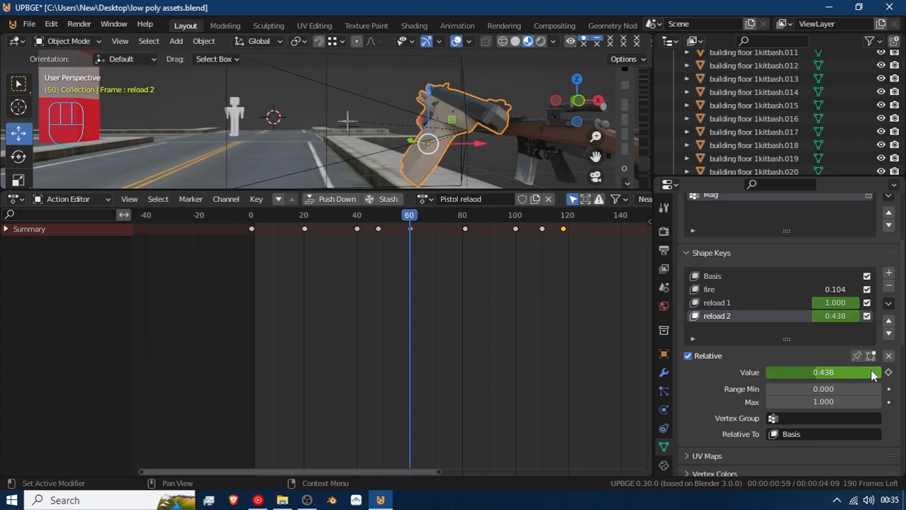
pyautogui.moveTo(874, 375); pyautogui.dragTo(802, 380)
pyautogui.press('i')
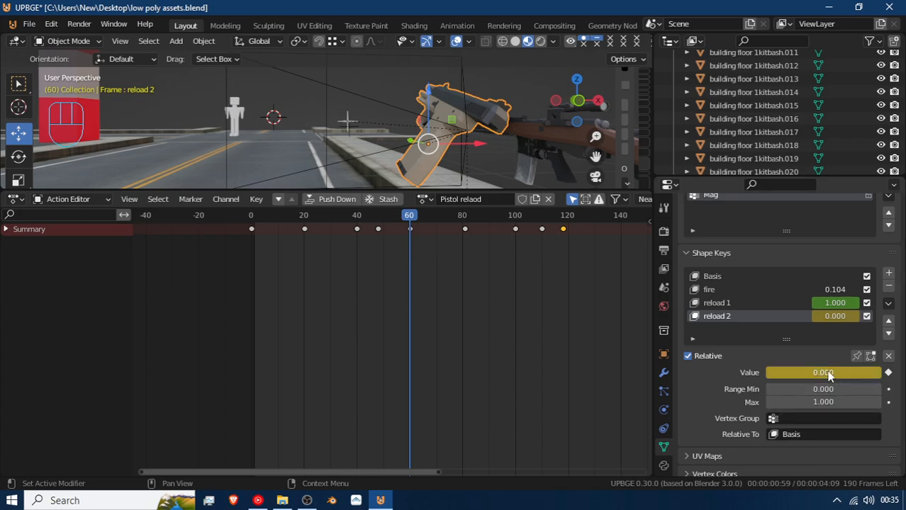
# Remove the reload 2 keyframe at frame 64 and check the neighbouring keyframes up to frame 81
pyautogui.moveTo(411, 303)
pyautogui.mouseDown()
pyautogui.moveTo(391, 294)
pyautogui.moveTo(414, 293)
pyautogui.mouseUp()
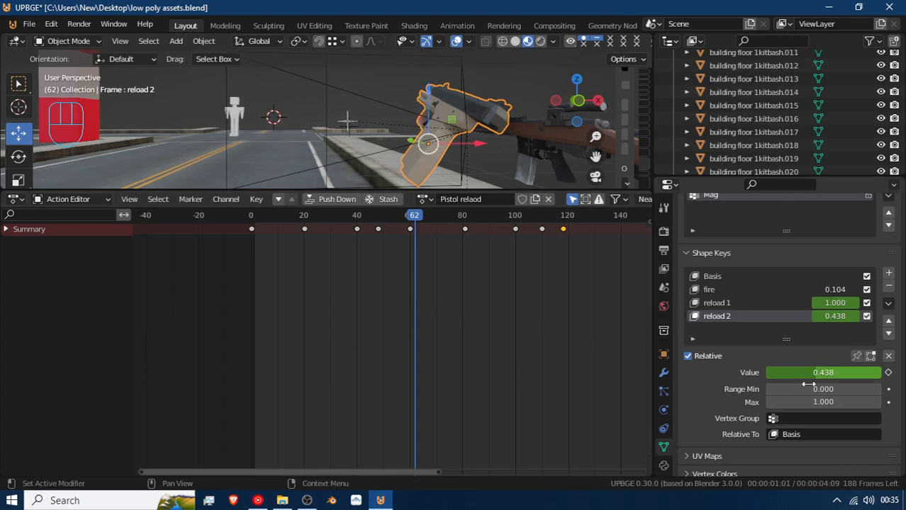
pyautogui.press('Up')
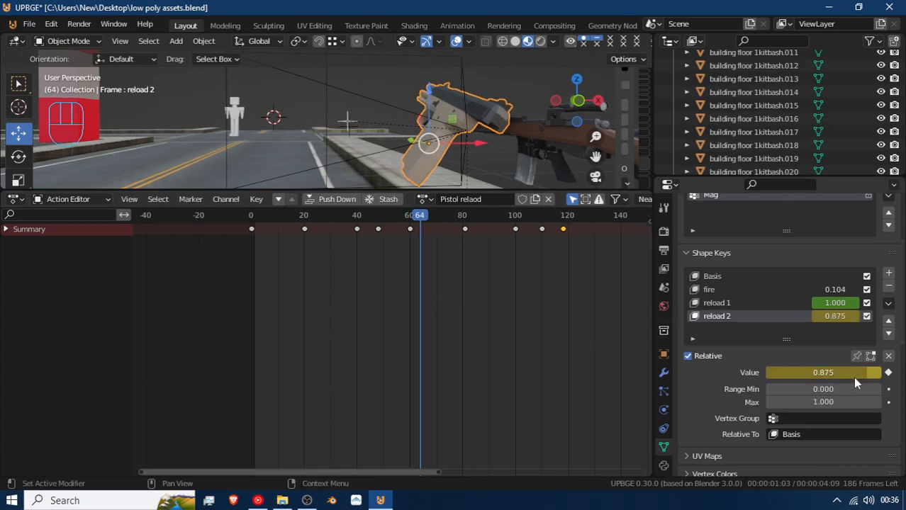
pyautogui.hotkey('alt', 'i')
pyautogui.press('Down')
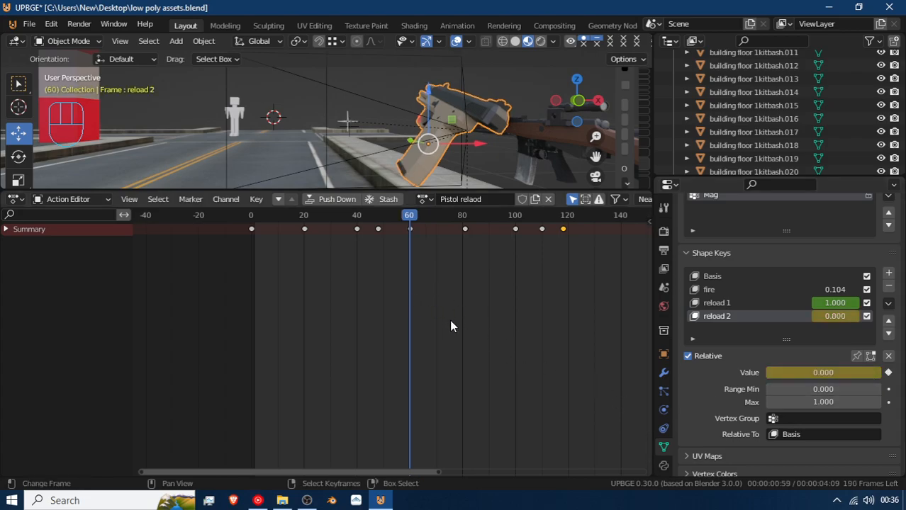
pyautogui.press('Up')
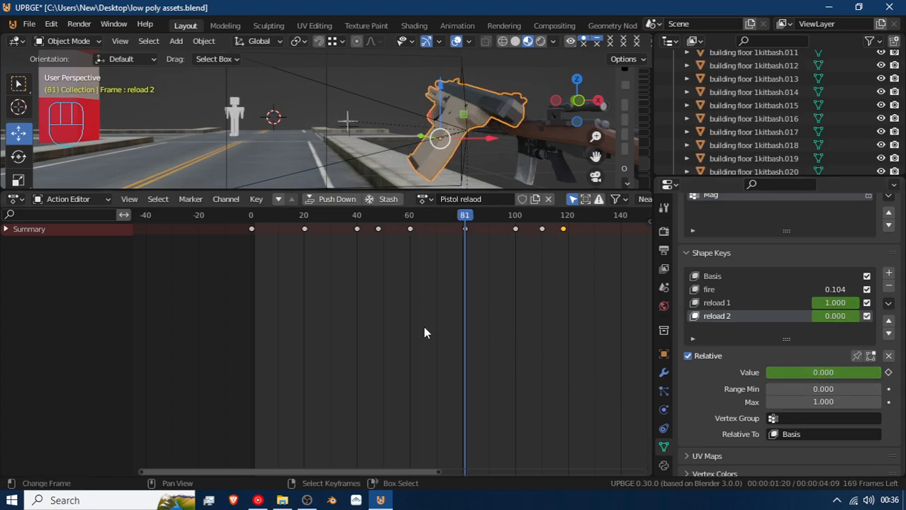
pyautogui.press('Down')
pyautogui.press('space')
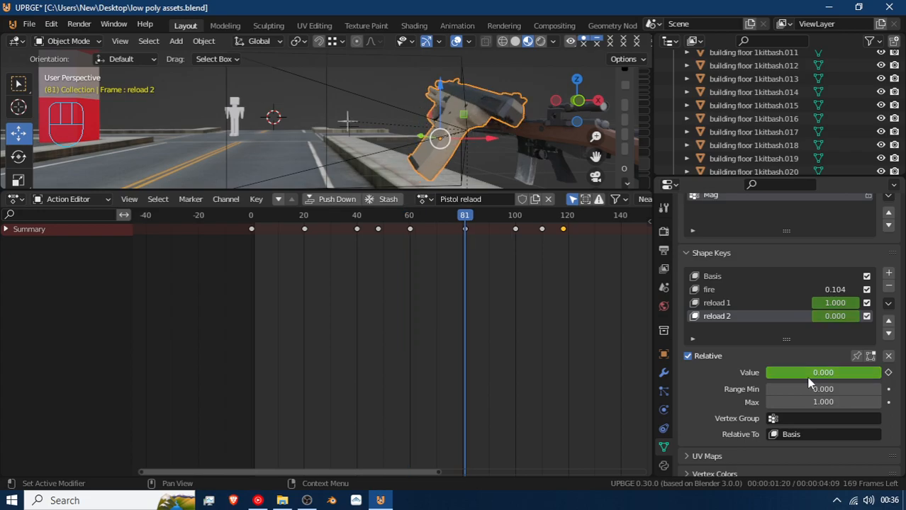
pyautogui.press('Escape')
# Keyframe the reload 2 shape key at 0.920 on frame 68
pyautogui.moveTo(381, 297); pyautogui.dragTo(421, 298)
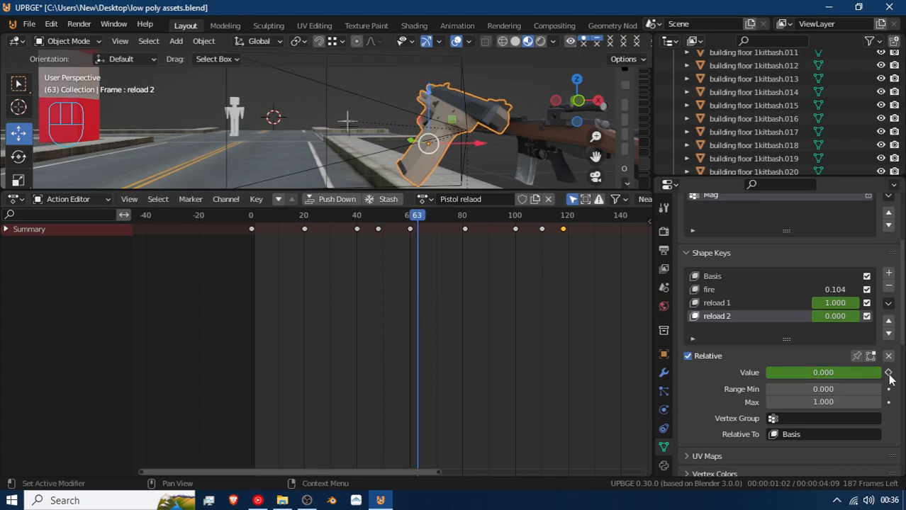
pyautogui.press('Right')
pyautogui.press('Right')
pyautogui.press('Right')
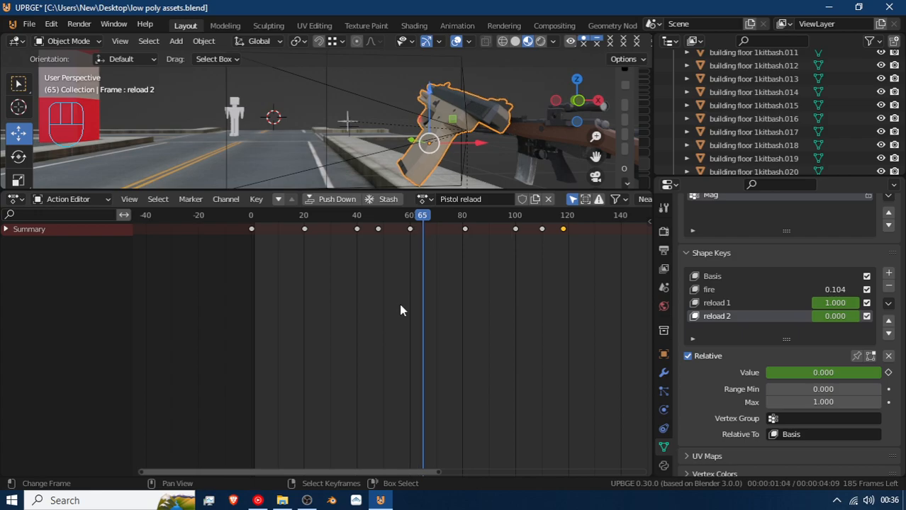
pyautogui.press('Right')
pyautogui.press('Right')
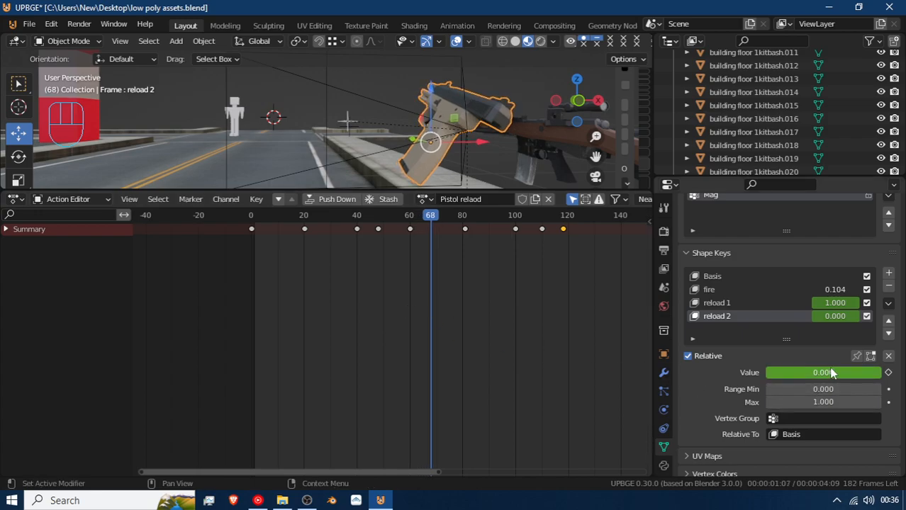
pyautogui.moveTo(789, 373); pyautogui.dragTo(872, 374)
pyautogui.press('i')
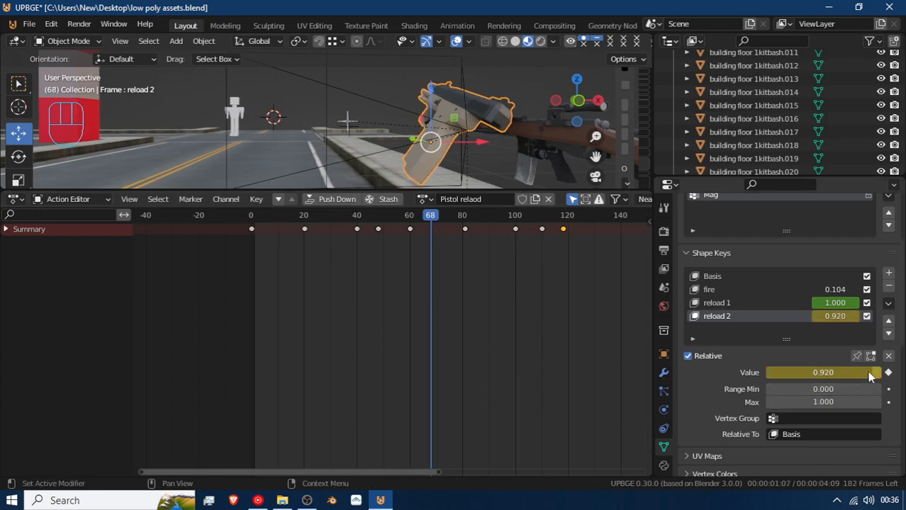
# Keyframe reload 2 on frame 110, compare it with frame 100, and set its value at frame 110 to 0.000
pyautogui.moveTo(418, 299); pyautogui.dragTo(542, 275)
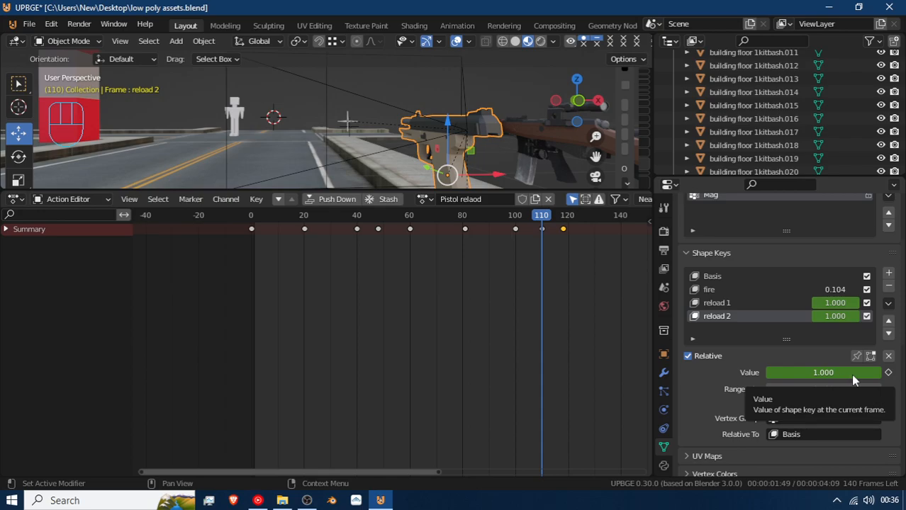
pyautogui.click(889, 372)
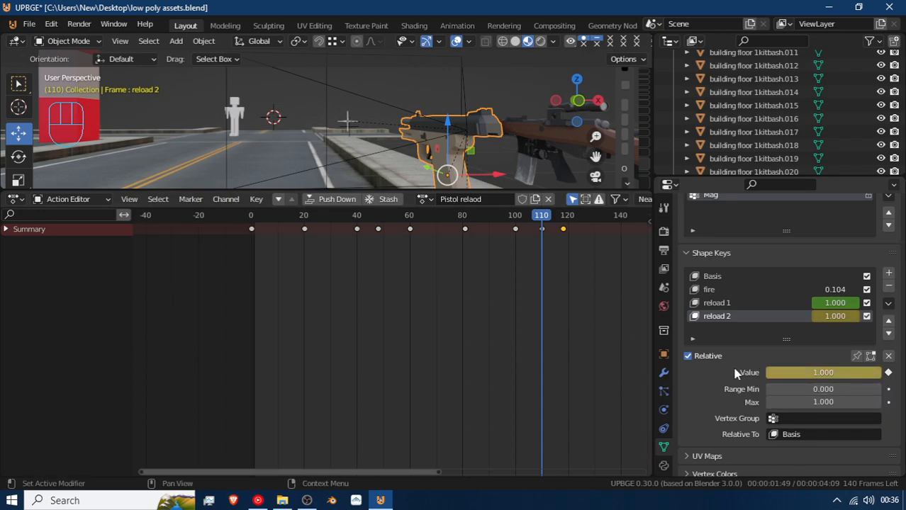
pyautogui.click(518, 294)
pyautogui.moveTo(518, 294); pyautogui.dragTo(516, 292)
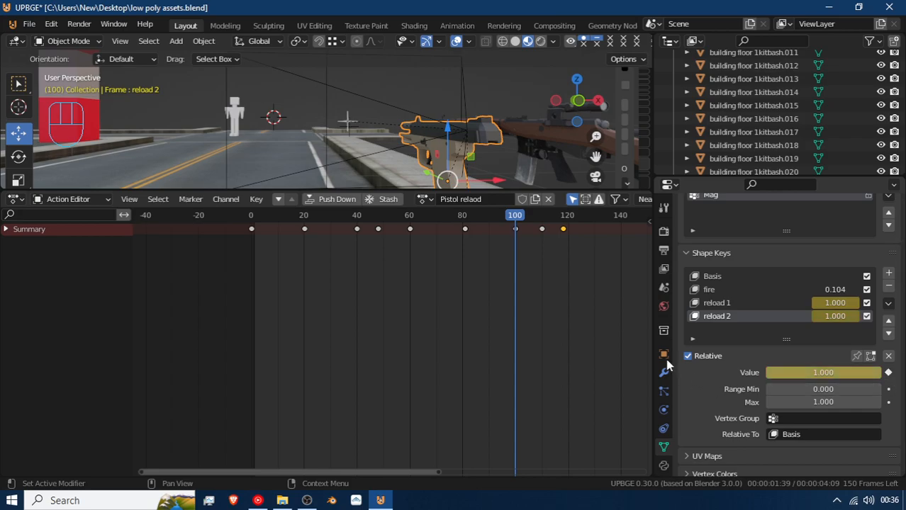
pyautogui.press('Up')
pyautogui.moveTo(829, 374); pyautogui.dragTo(762, 372)
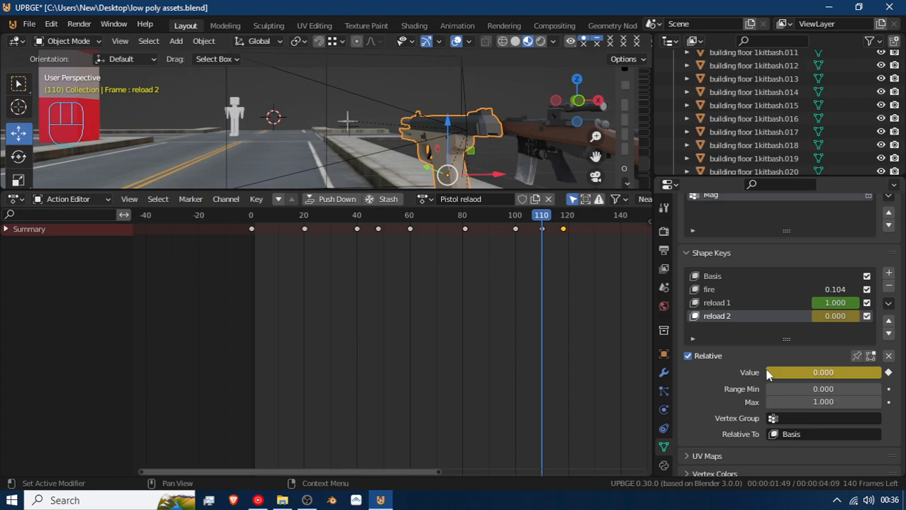
# Raise the pistol at frame 110 and play back the reload animation
pyautogui.moveTo(552, 328); pyautogui.dragTo(542, 267)
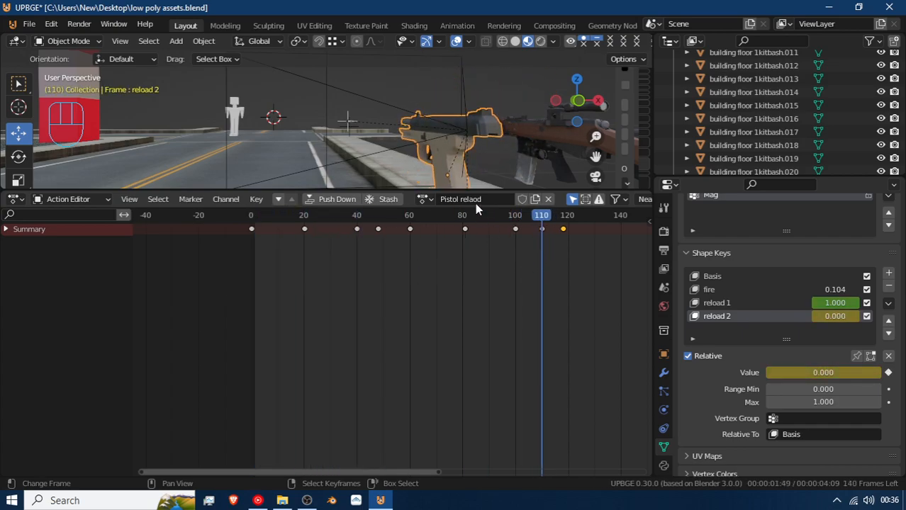
pyautogui.moveTo(457, 167); pyautogui.dragTo(459, 128)
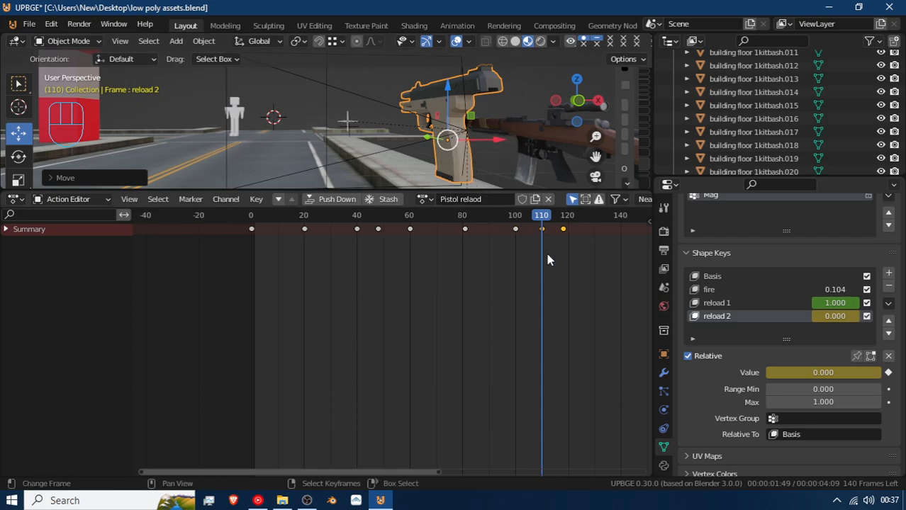
pyautogui.moveTo(548, 257); pyautogui.dragTo(387, 282)
pyautogui.press('space')
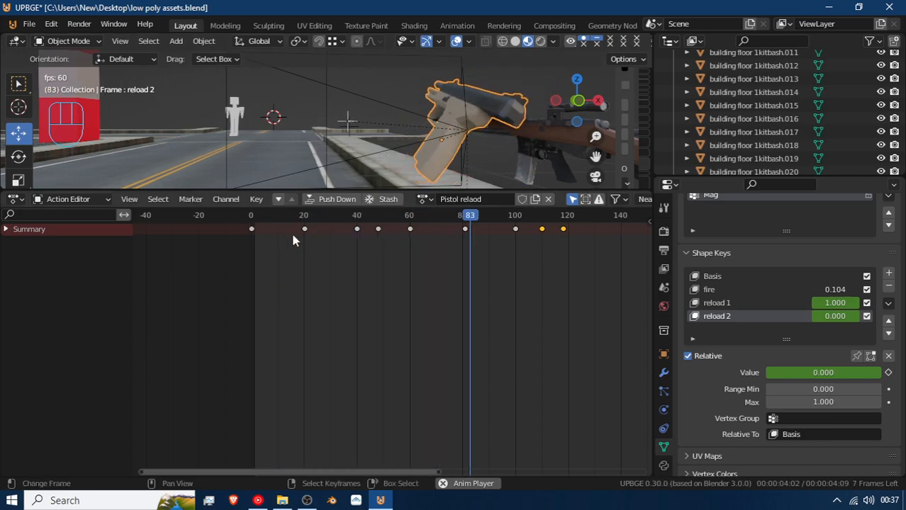
pyautogui.press('space')
# Move the pistol slightly at frame 140 and rotate it about the global Y axis to keyframe a new pose
pyautogui.moveTo(527, 280); pyautogui.dragTo(429, 285, button='middle')
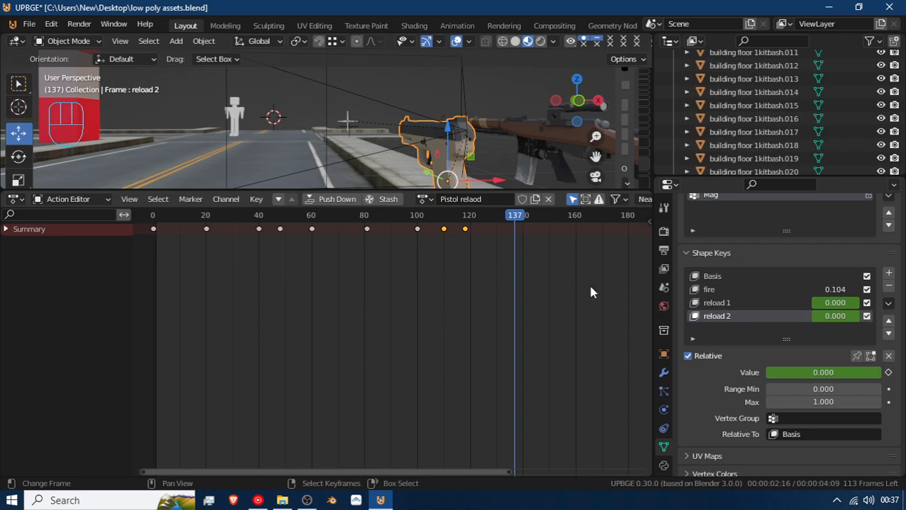
pyautogui.moveTo(506, 248)
pyautogui.mouseDown()
pyautogui.moveTo(469, 248)
pyautogui.moveTo(523, 254)
pyautogui.mouseUp()
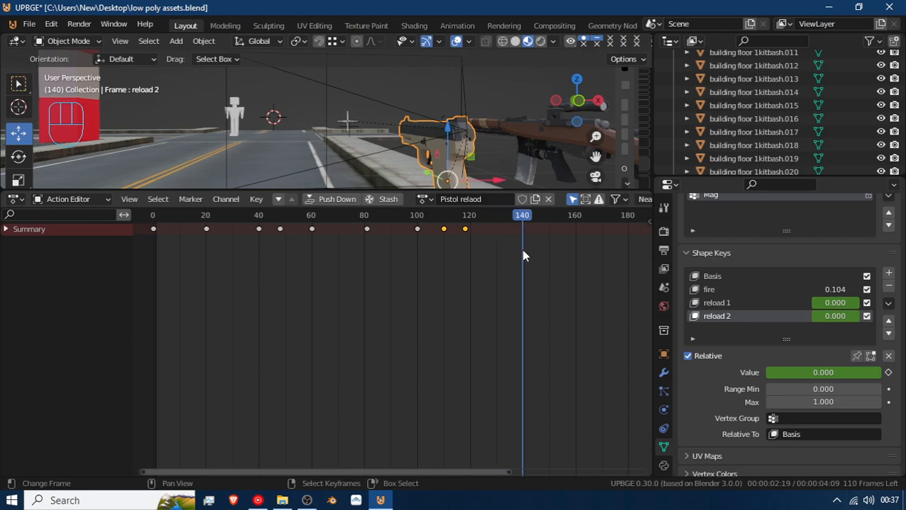
pyautogui.press('g')
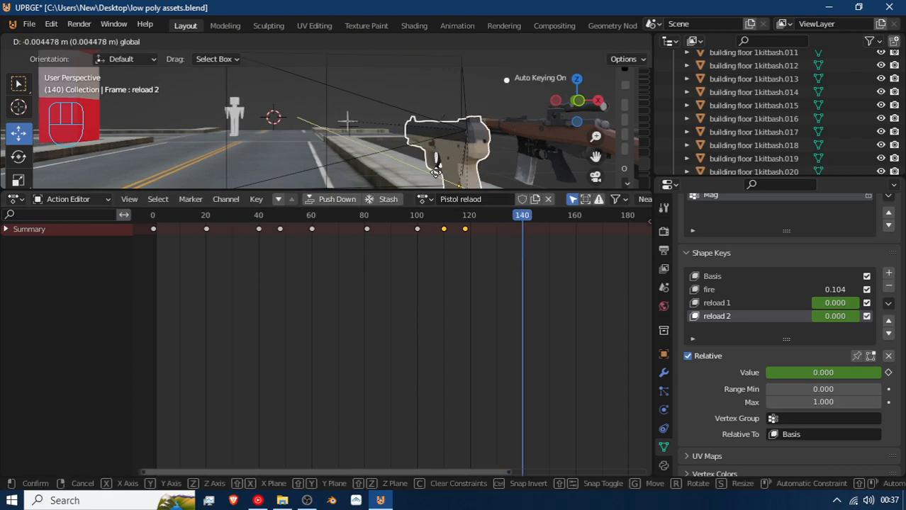
pyautogui.press('Escape')
pyautogui.moveTo(427, 177); pyautogui.dragTo(435, 175)
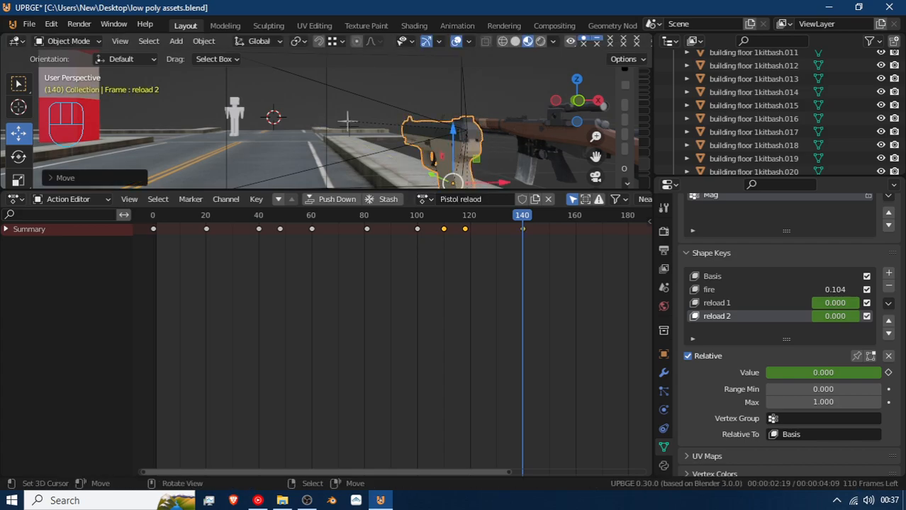
pyautogui.press('r')
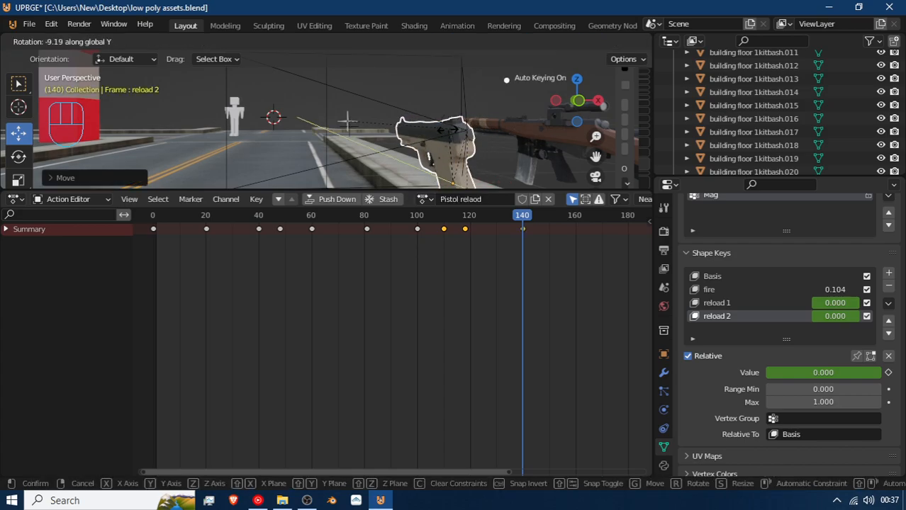
# Shift the pistol's new pose keyframe from frame 140 to frame 131 and play back the ending
pyautogui.click(515, 228)
pyautogui.moveTo(491, 238)
pyautogui.mouseDown()
pyautogui.moveTo(441, 229)
pyautogui.moveTo(520, 233)
pyautogui.moveTo(444, 243)
pyautogui.moveTo(499, 233)
pyautogui.moveTo(550, 250)
pyautogui.moveTo(533, 277)
pyautogui.moveTo(507, 229)
pyautogui.mouseUp()
pyautogui.click(499, 230)
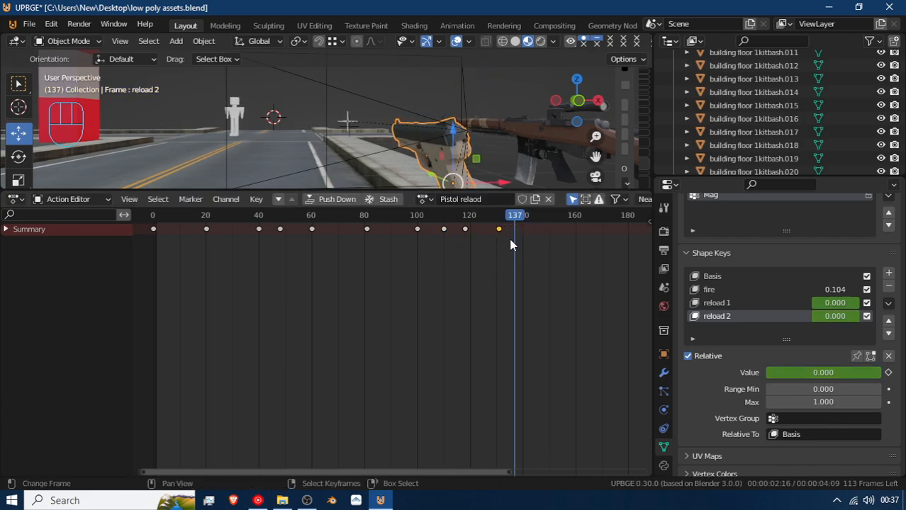
pyautogui.click(443, 241)
pyautogui.press('space')
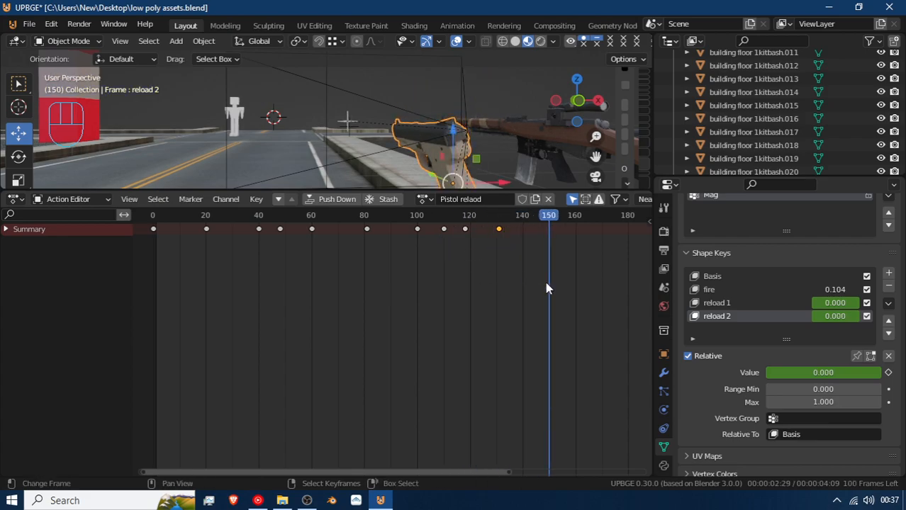
# Keyframe the reload 1 shape key at 0.000 on frame 131 and at 1.000 on frame 135
pyautogui.moveTo(542, 248); pyautogui.dragTo(498, 245)
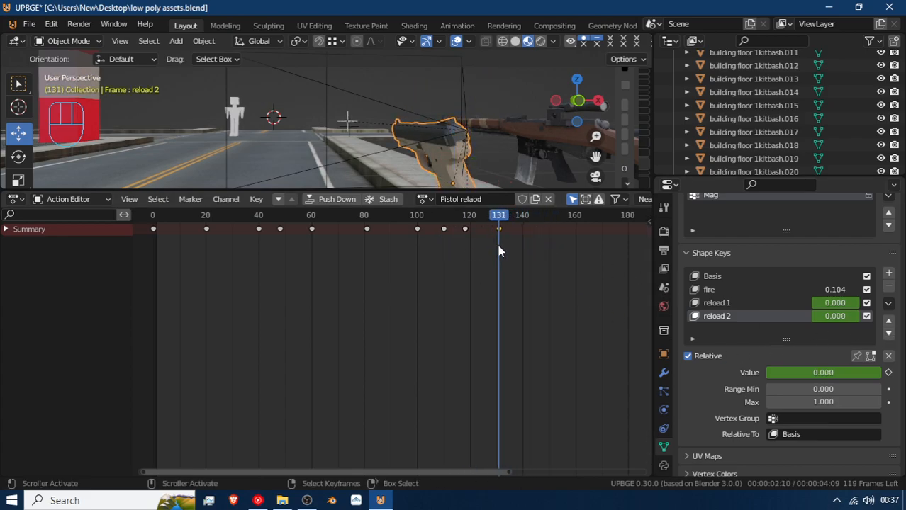
pyautogui.click(731, 305)
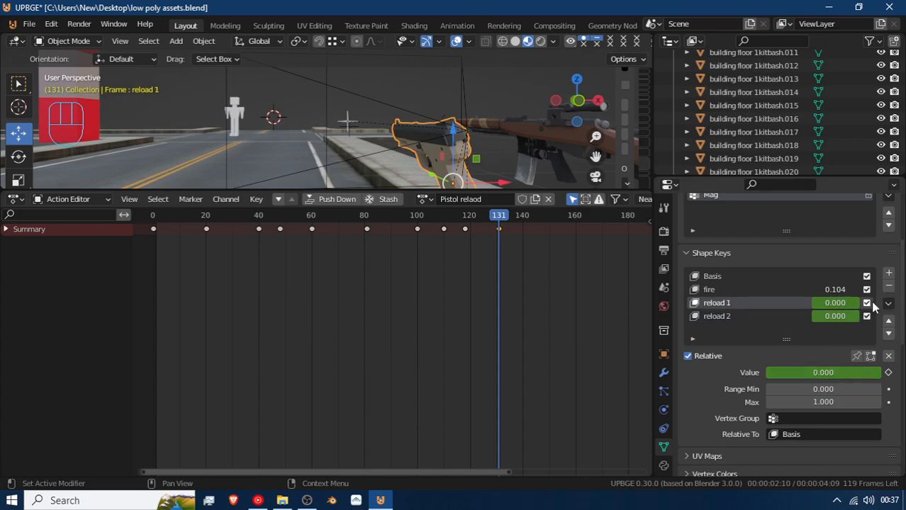
pyautogui.click(888, 372)
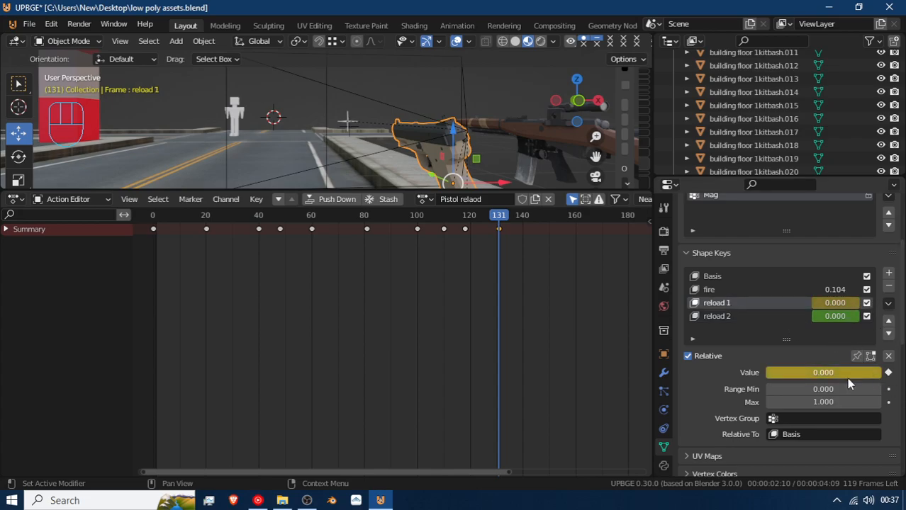
pyautogui.moveTo(495, 278)
pyautogui.mouseDown()
pyautogui.moveTo(445, 277)
pyautogui.moveTo(523, 279)
pyautogui.moveTo(509, 280)
pyautogui.mouseUp()
pyautogui.moveTo(862, 374)
pyautogui.mouseDown()
pyautogui.moveTo(902, 374)
pyautogui.moveTo(879, 374)
pyautogui.mouseUp()
pyautogui.press('i')
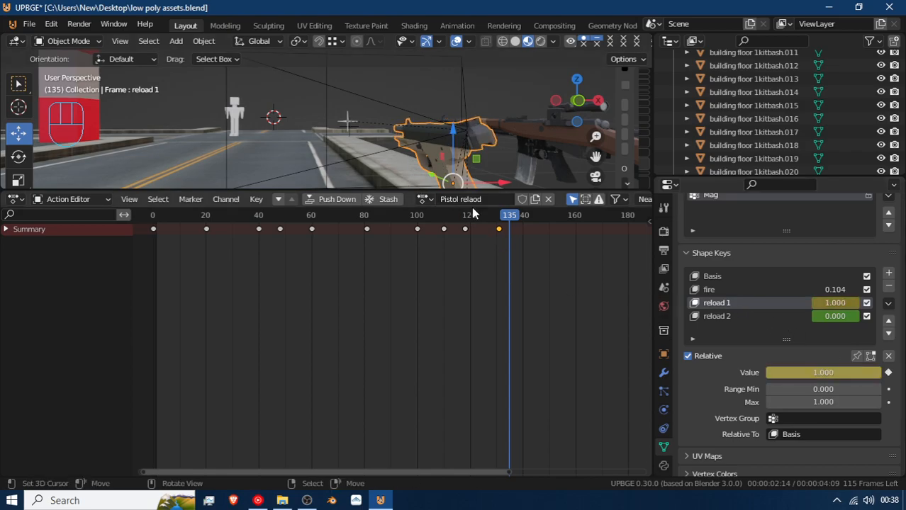
# Shift the pistol slightly at frame 135 and keyframe its new position
pyautogui.moveTo(439, 177); pyautogui.dragTo(446, 176)
pyautogui.rightClick(438, 174)
pyautogui.moveTo(503, 252); pyautogui.dragTo(524, 264)
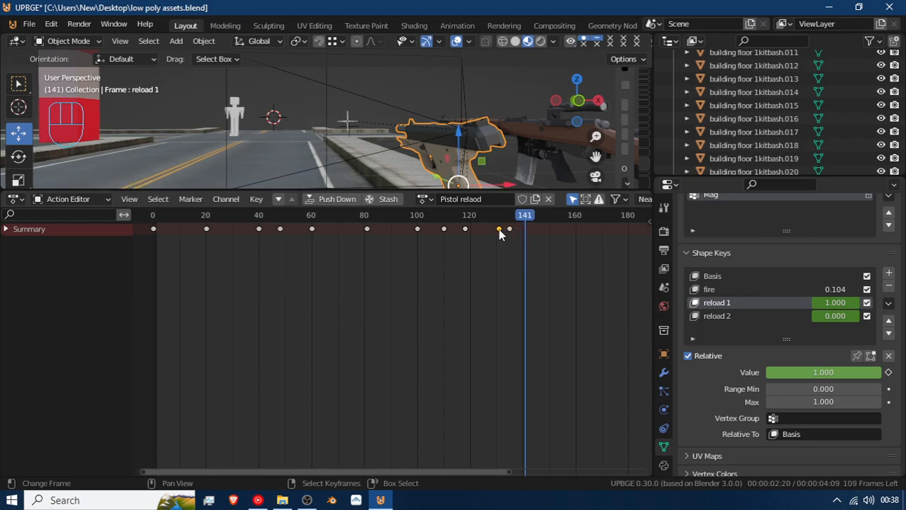
# Duplicate the frame 131 keyframe to frame 140 and the frame 0 keyframe to frame 147
pyautogui.moveTo(500, 230); pyautogui.dragTo(546, 242)
pyautogui.click(522, 232)
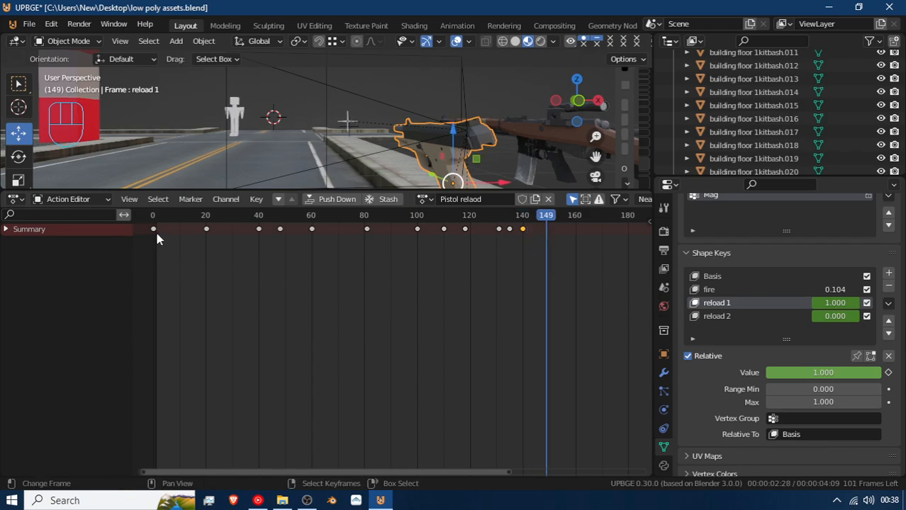
pyautogui.hotkey('shift', 'd')
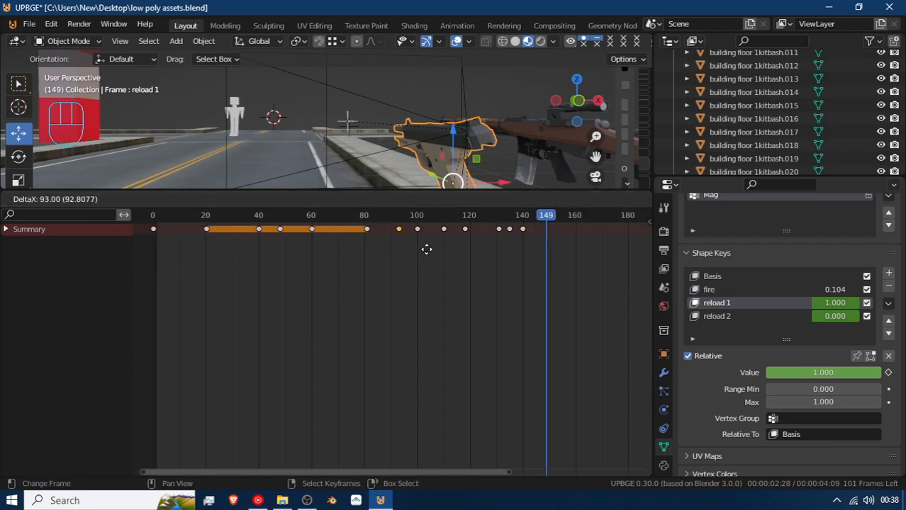
pyautogui.click(550, 243)
# Keyframe reload 1 at 0.000 on frame 140 and play back the animation
pyautogui.moveTo(538, 242); pyautogui.dragTo(522, 264)
pyautogui.moveTo(824, 371); pyautogui.dragTo(754, 376)
pyautogui.press('i')
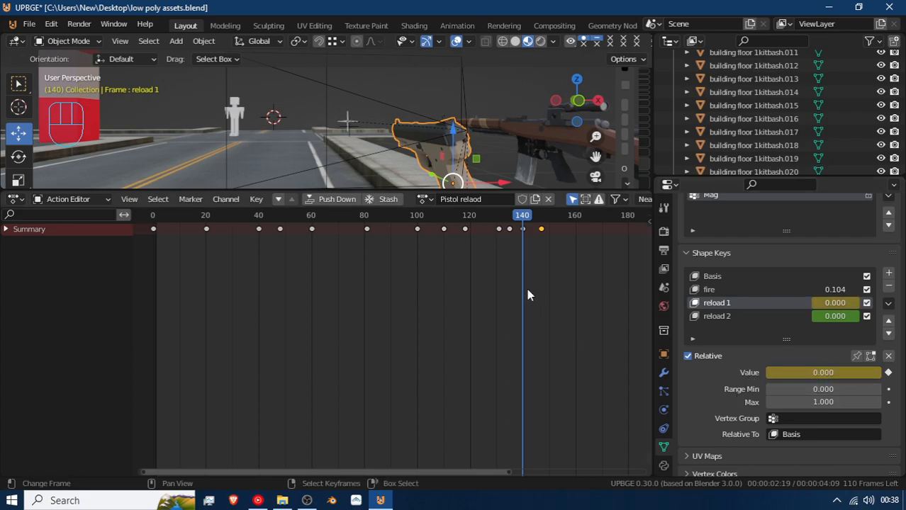
pyautogui.press('space')
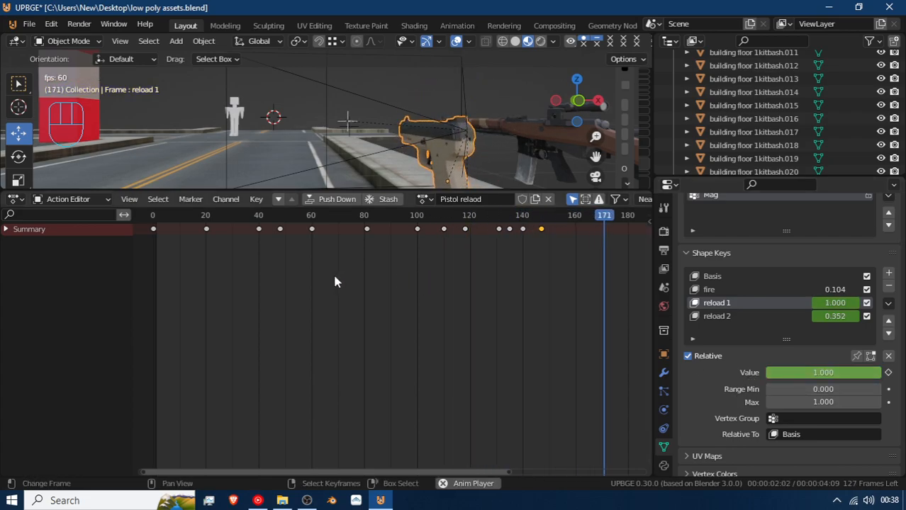
pyautogui.moveTo(449, 336); pyautogui.dragTo(331, 296)
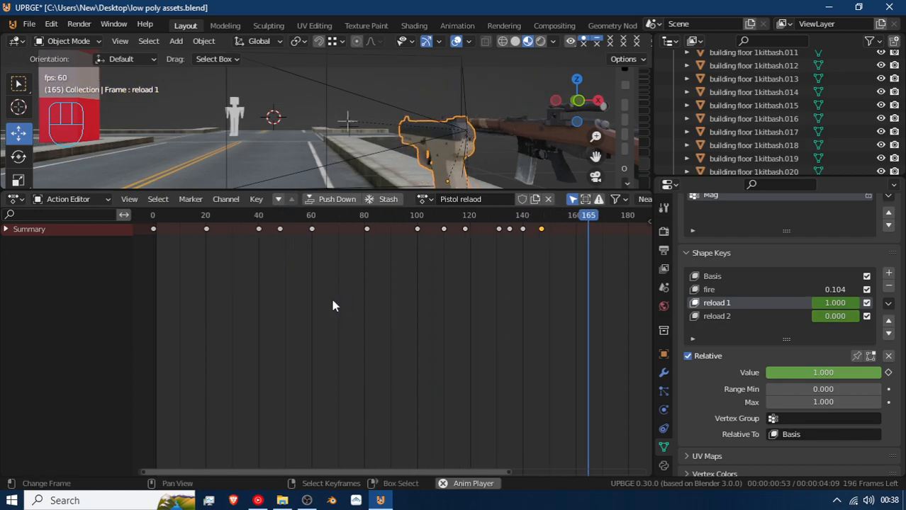
pyautogui.press('space')
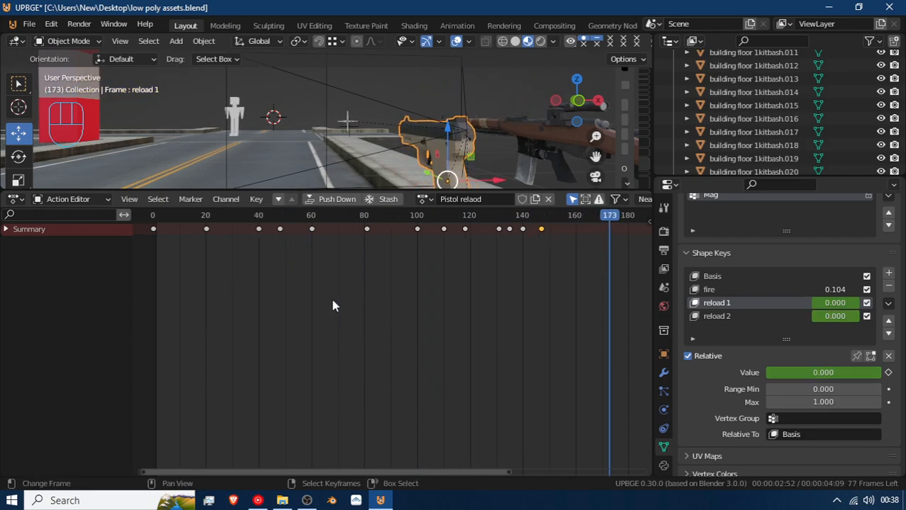
# Move the keyframes at frames 140 and 147 together to frames 145 and 152
pyautogui.keyDown('shift'); pyautogui.click(522, 229); pyautogui.keyUp('shift')
pyautogui.press('g')
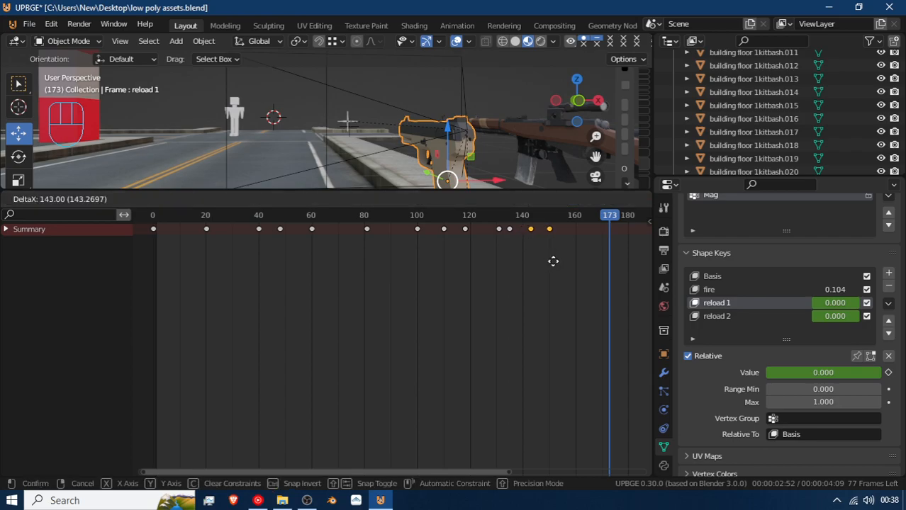
pyautogui.click(555, 261)
# Keyframe reload 1 at 1.000 on frame 140 and 0.000 on frame 145, and play back the animation
pyautogui.moveTo(538, 250); pyautogui.dragTo(516, 249)
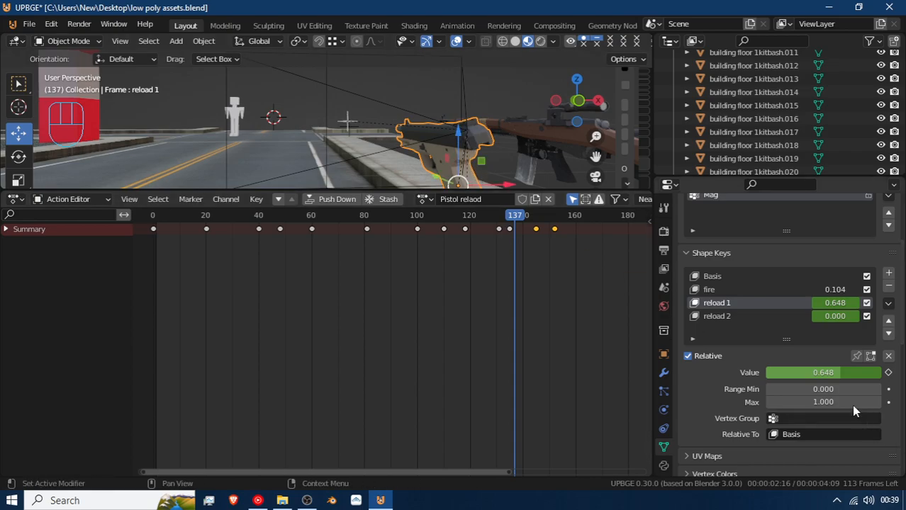
pyautogui.press('Down')
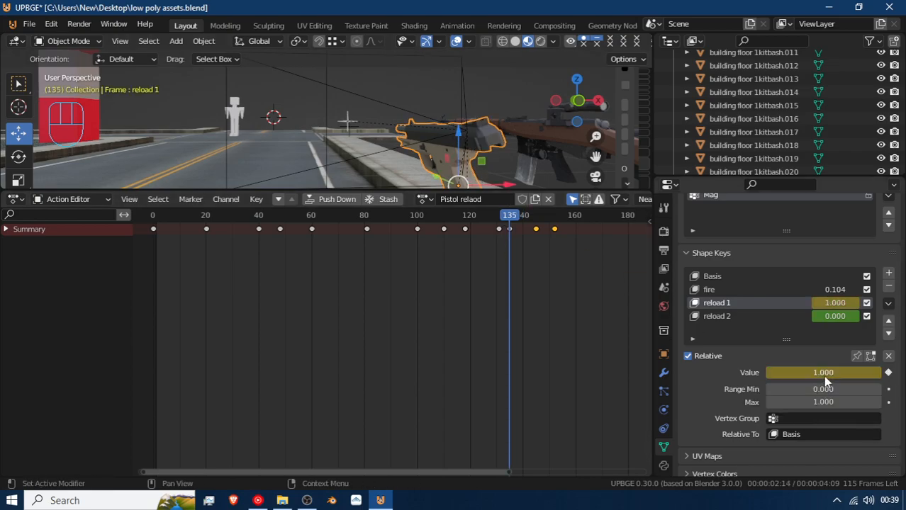
pyautogui.press('Up')
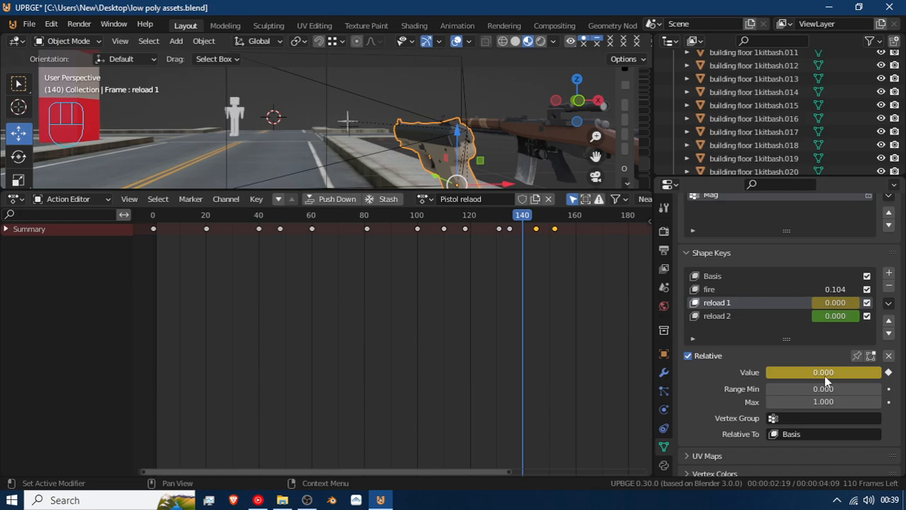
pyautogui.moveTo(832, 375); pyautogui.dragTo(905, 375)
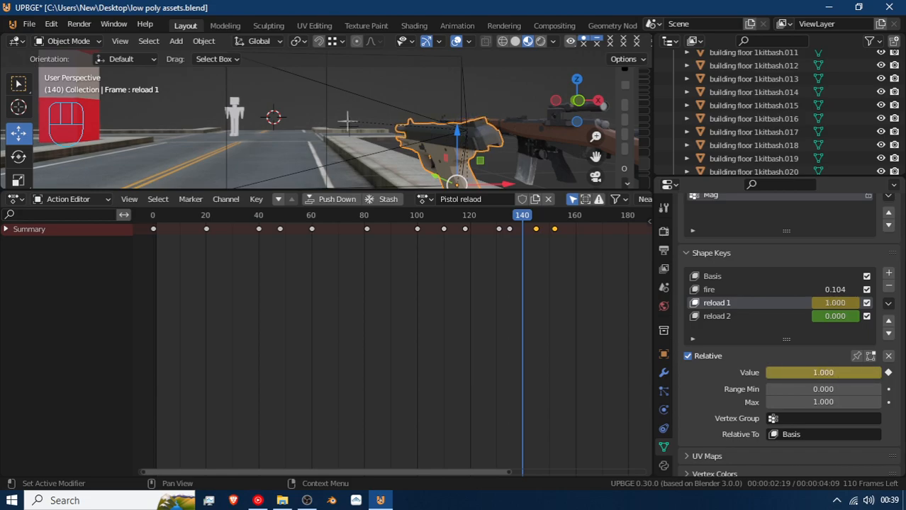
pyautogui.moveTo(522, 260); pyautogui.dragTo(536, 268)
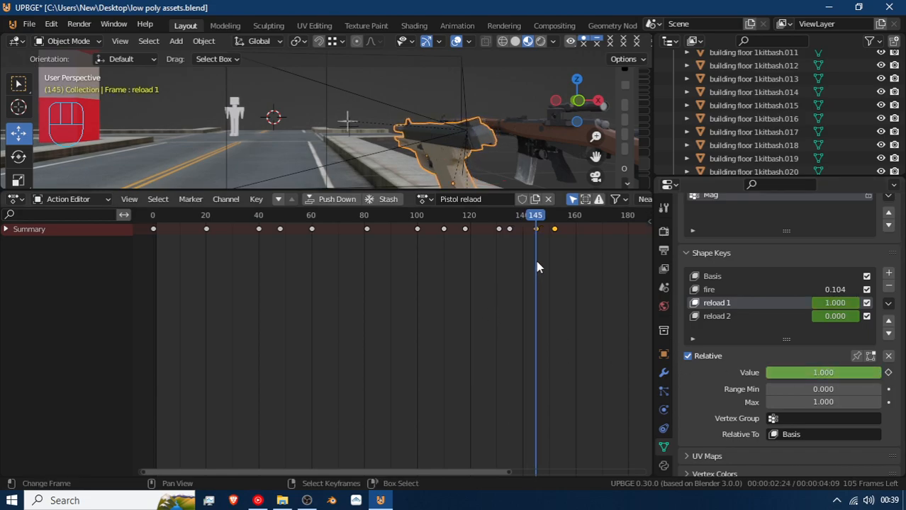
pyautogui.moveTo(854, 372); pyautogui.dragTo(739, 373)
pyautogui.press('i')
pyautogui.moveTo(526, 287); pyautogui.dragTo(376, 279)
pyautogui.press('space')
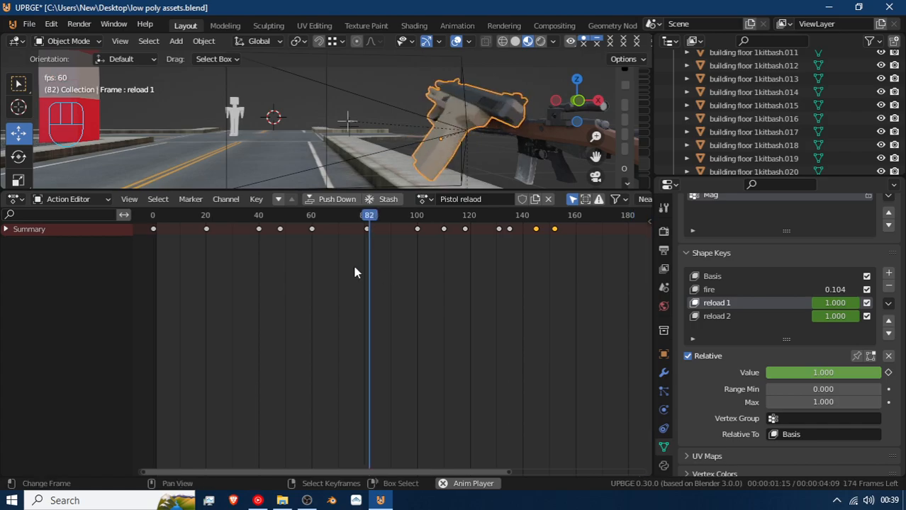
pyautogui.click(240, 267)
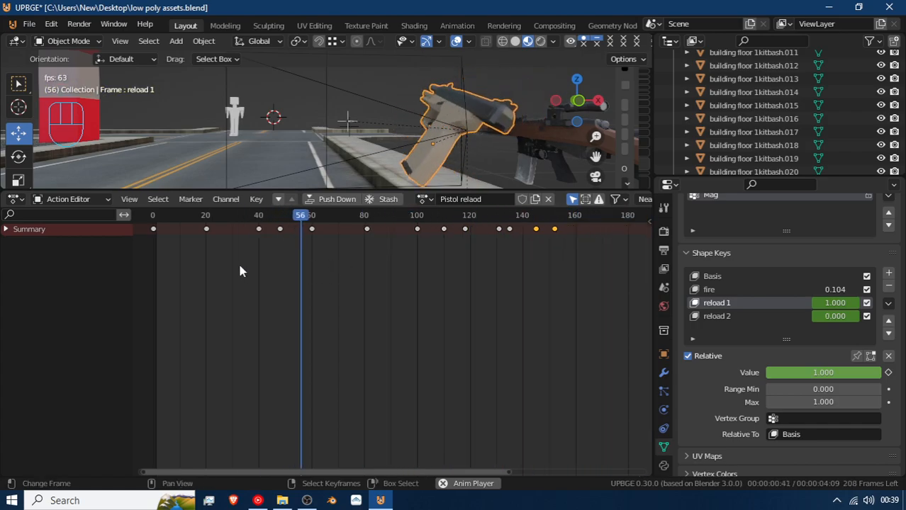
pyautogui.press('space')
# Set the reload 2 shape key to 0.000 at its frame 68 keyframe
pyautogui.moveTo(358, 288); pyautogui.dragTo(324, 298)
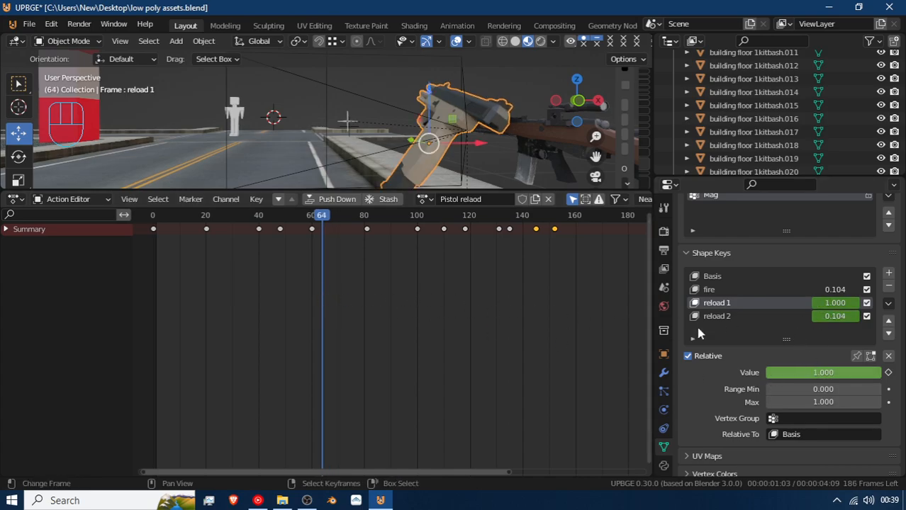
pyautogui.click(731, 314)
pyautogui.press('Up')
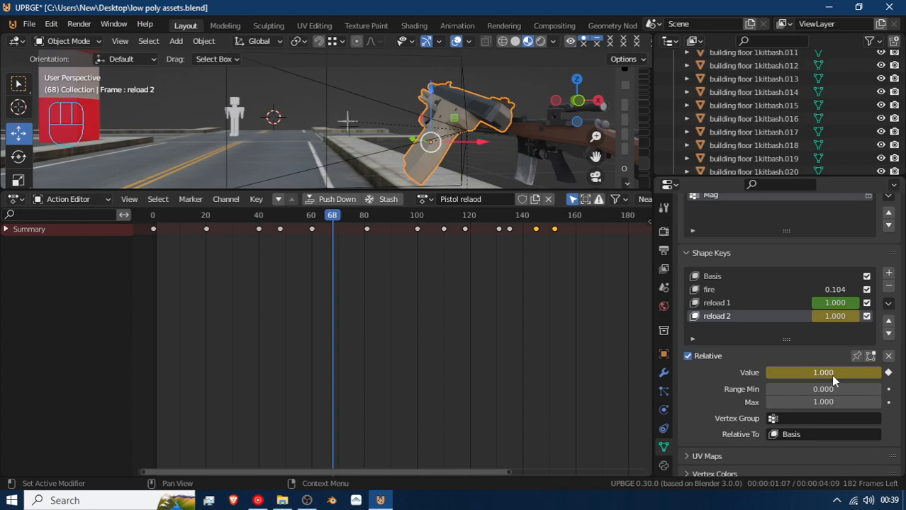
pyautogui.moveTo(832, 381); pyautogui.dragTo(745, 374)
# Try reload 2 at 0.000 on frame 100 and set it back to 1.000
pyautogui.moveTo(337, 279)
pyautogui.mouseDown()
pyautogui.moveTo(298, 283)
pyautogui.moveTo(355, 291)
pyautogui.moveTo(377, 279)
pyautogui.moveTo(358, 277)
pyautogui.moveTo(197, 341)
pyautogui.moveTo(341, 287)
pyautogui.mouseUp()
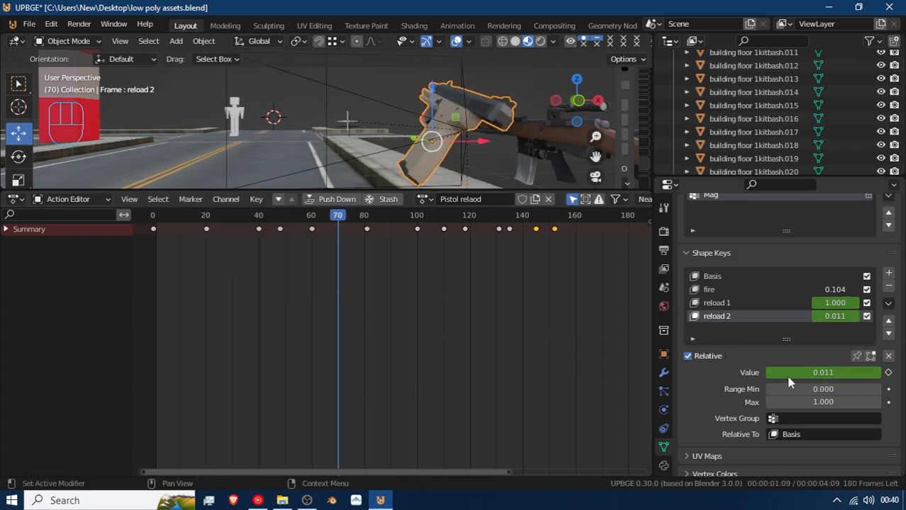
pyautogui.press('Up')
pyautogui.press('Up')
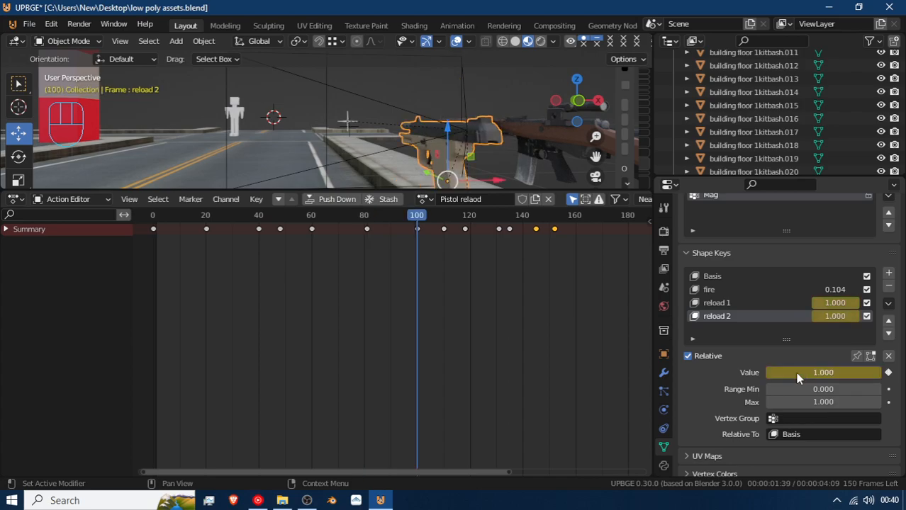
pyautogui.moveTo(809, 374); pyautogui.dragTo(695, 374)
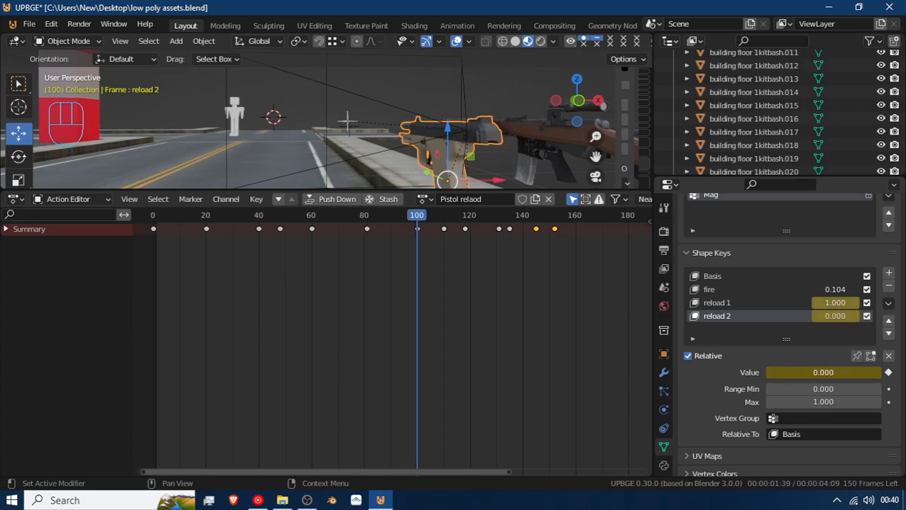
pyautogui.moveTo(789, 372); pyautogui.dragTo(879, 372)
# Keyframe reload 2 at 0.000 on frame 81
pyautogui.moveTo(422, 285); pyautogui.dragTo(366, 296)
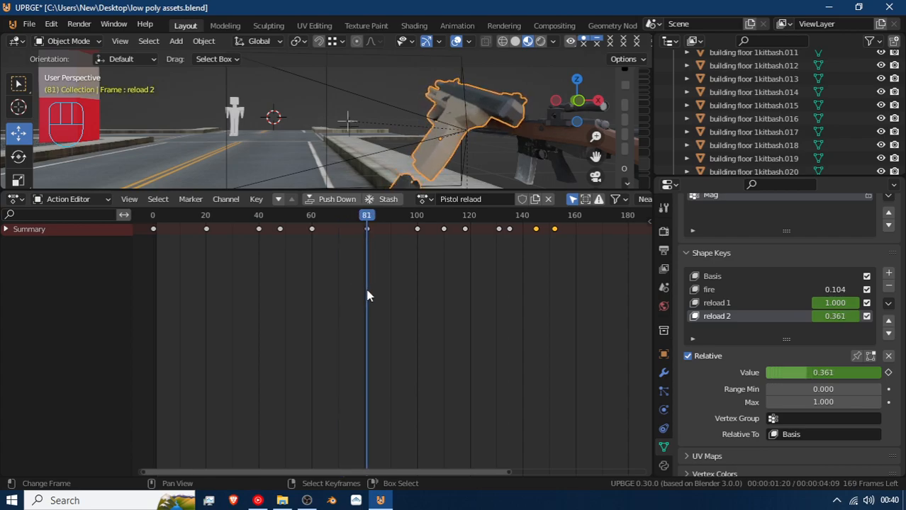
pyautogui.moveTo(847, 371); pyautogui.dragTo(801, 371)
pyautogui.press('i')
# Keyframe reload 2 at 1.000 on frames 64 and 68 and scrub through the following frames
pyautogui.moveTo(375, 284); pyautogui.dragTo(323, 283)
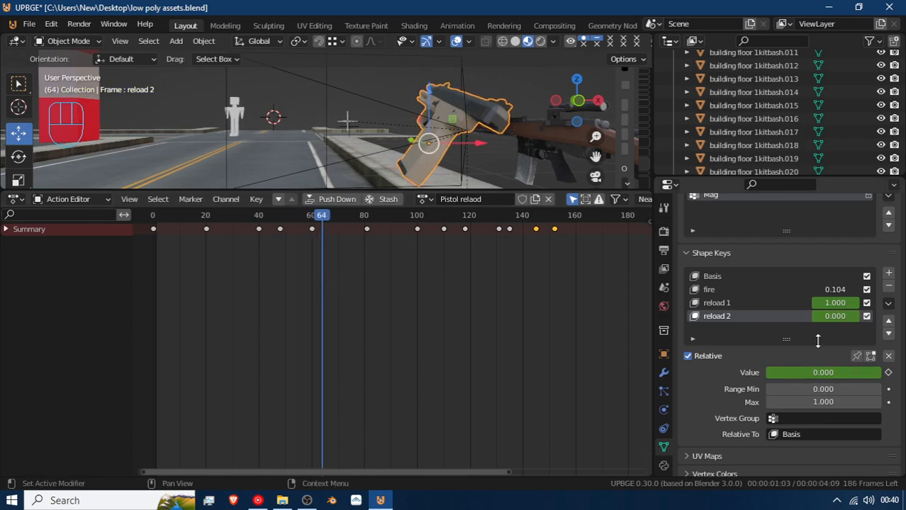
pyautogui.moveTo(821, 372); pyautogui.dragTo(881, 372)
pyautogui.press('i')
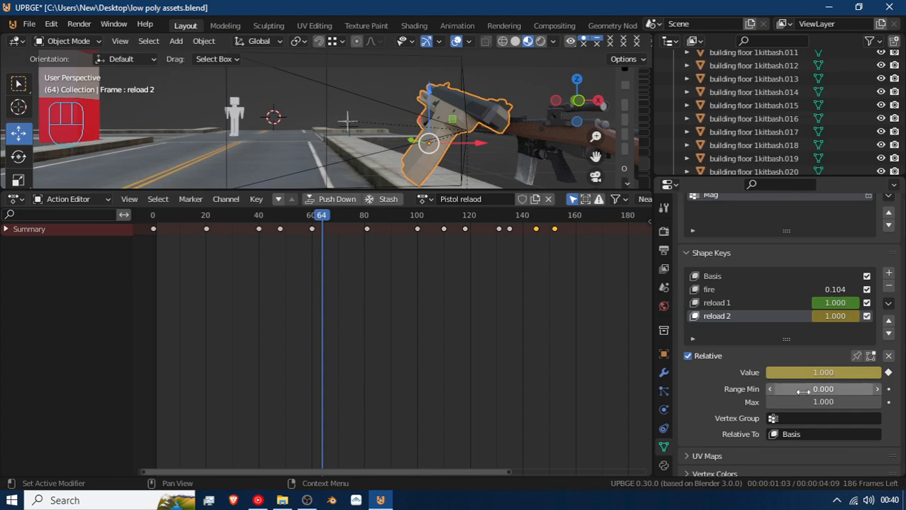
pyautogui.moveTo(297, 276); pyautogui.dragTo(336, 297)
pyautogui.press('Left')
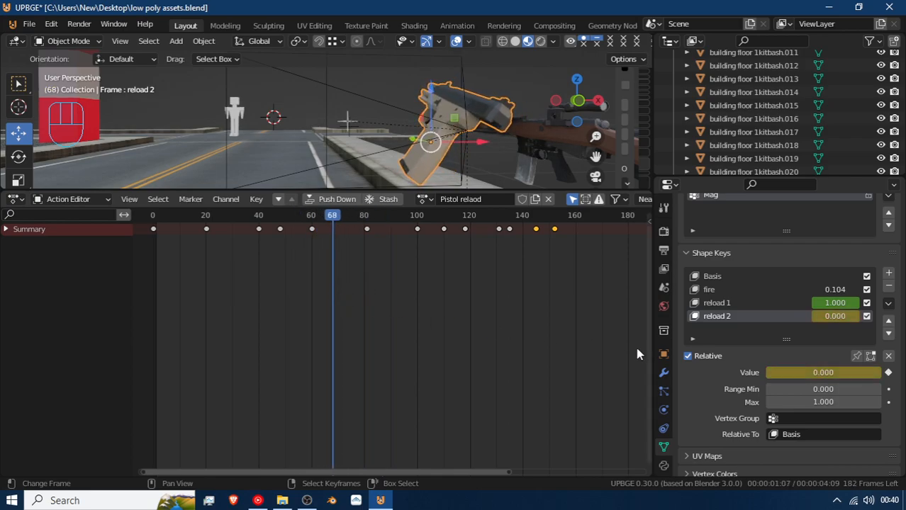
pyautogui.moveTo(854, 371); pyautogui.dragTo(884, 373)
pyautogui.moveTo(328, 322); pyautogui.dragTo(360, 341)
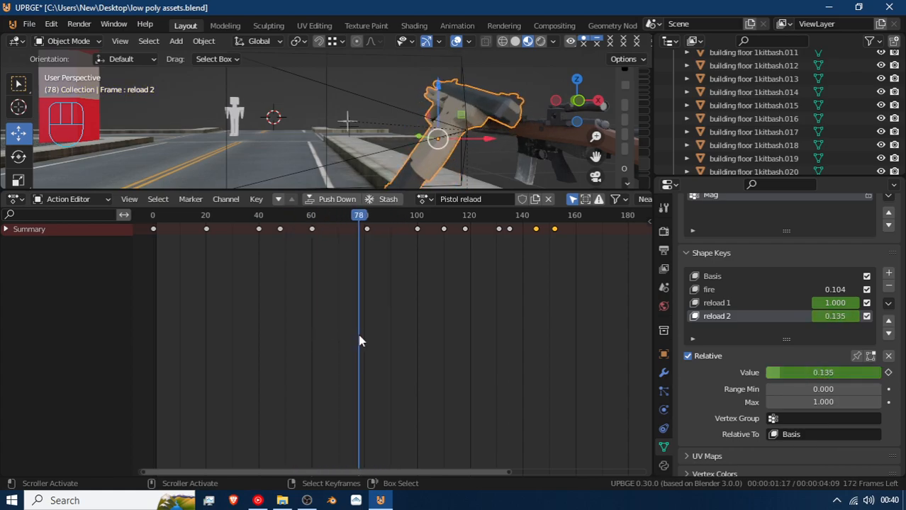
# Change the Action Editor area to the Timeline editor
pyautogui.click(424, 201)
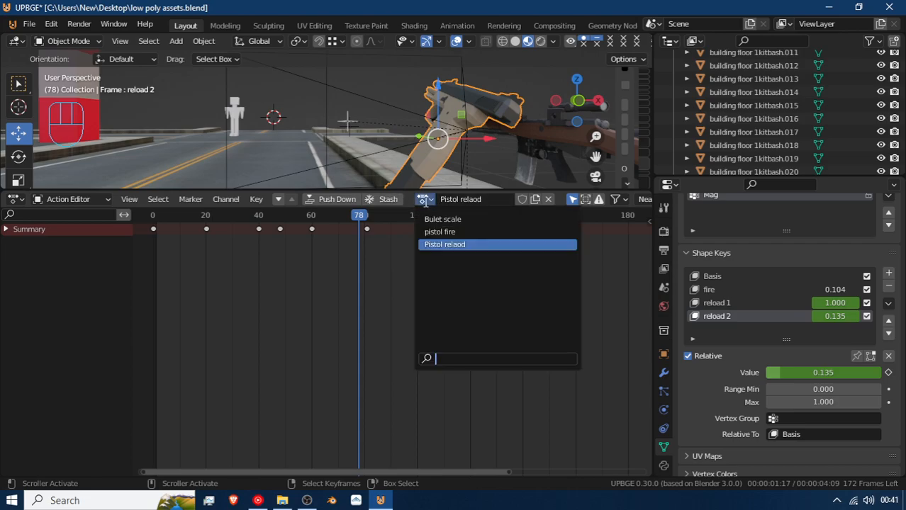
pyautogui.click(424, 202)
pyautogui.click(15, 200)
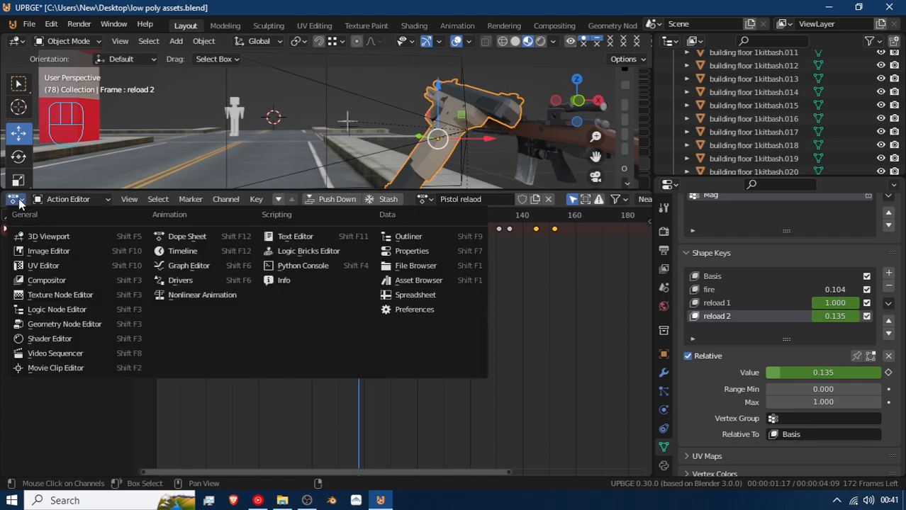
pyautogui.click(68, 200)
pyautogui.click(20, 200)
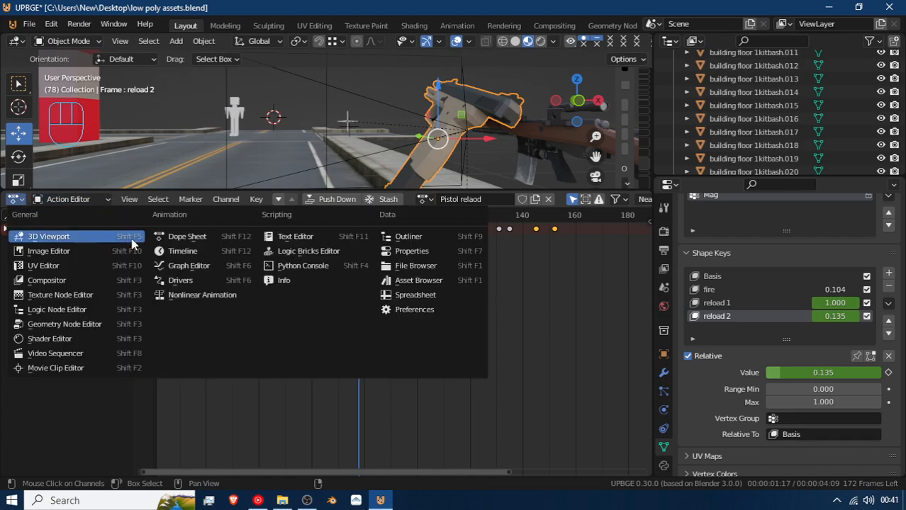
pyautogui.click(186, 224)
# Delete the keyframes on frames 63 and 64 of the reload animation
pyautogui.moveTo(354, 281); pyautogui.dragTo(331, 284)
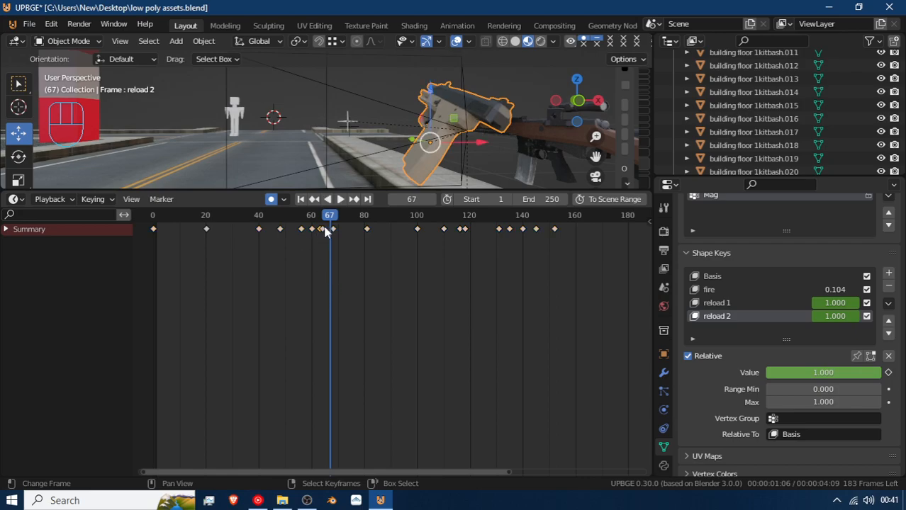
pyautogui.moveTo(323, 235); pyautogui.dragTo(316, 240)
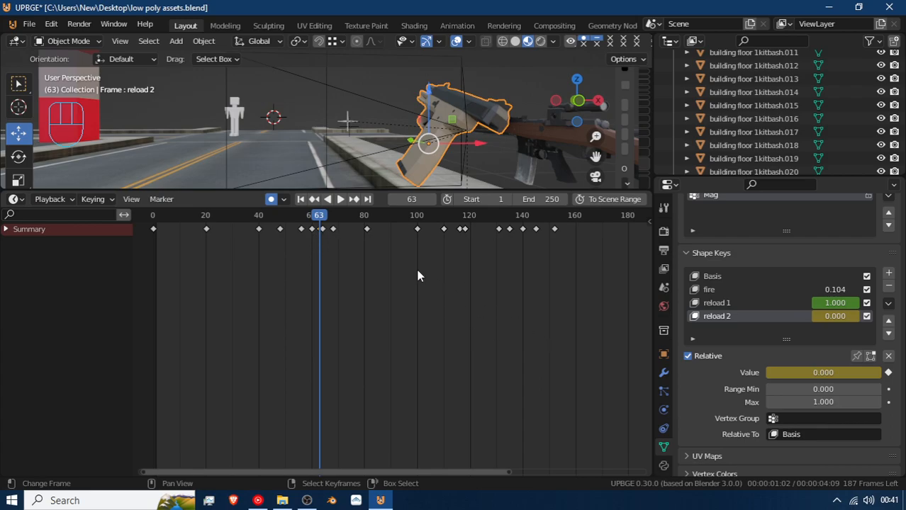
pyautogui.scroll(4, 358, 266)
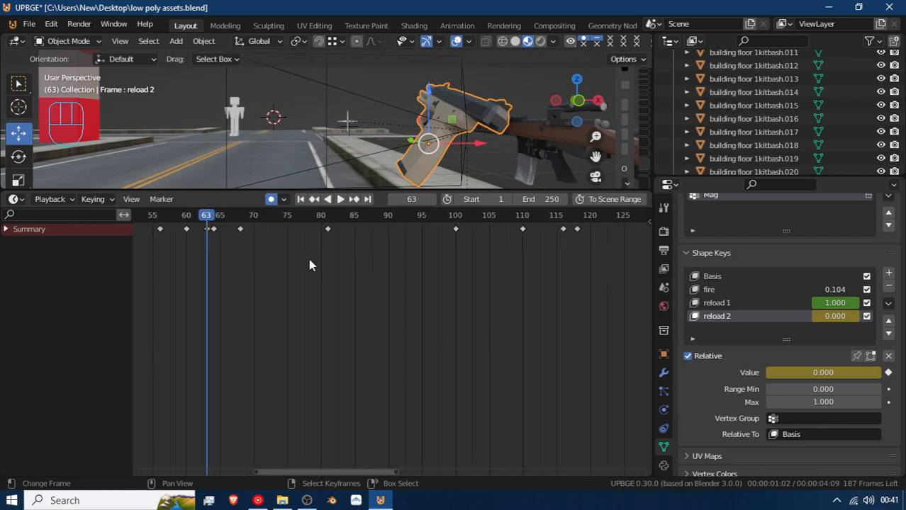
pyautogui.press('x')
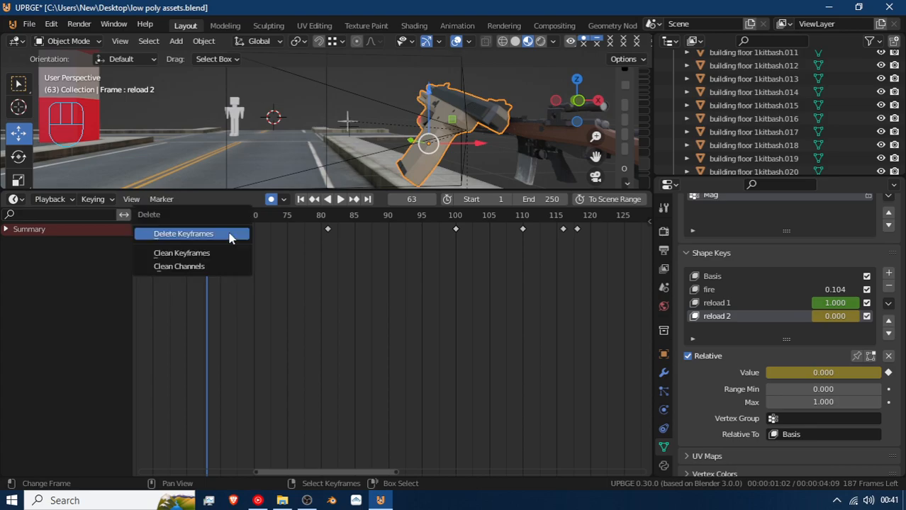
pyautogui.click(229, 235)
pyautogui.moveTo(209, 237); pyautogui.dragTo(86, 255)
pyautogui.press('x')
pyautogui.click(206, 229)
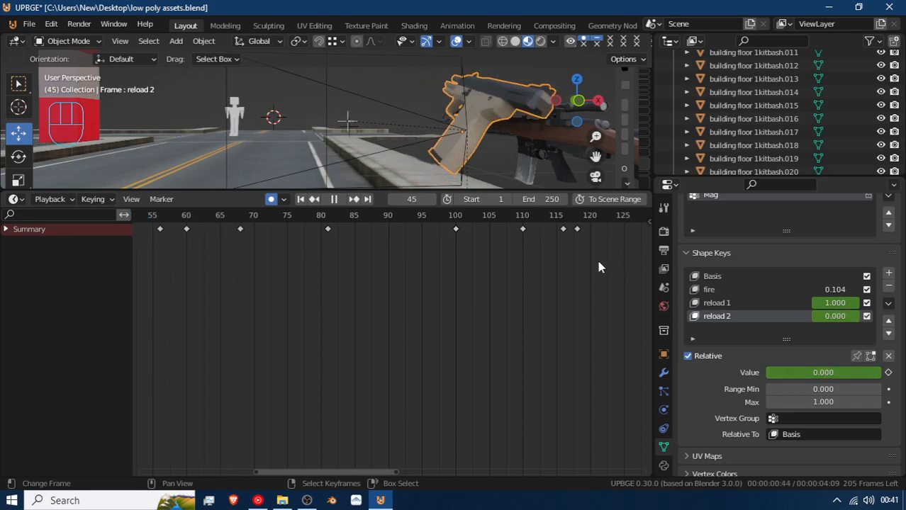
# Set the reload 2 keyframe on frame 81 to 1.000 and play back the frames that follow
pyautogui.moveTo(233, 266); pyautogui.dragTo(327, 270)
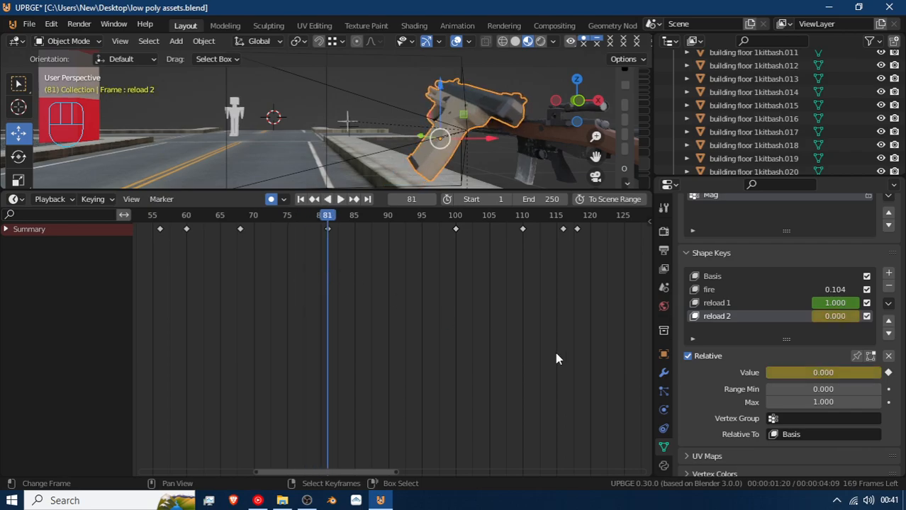
pyautogui.moveTo(844, 376); pyautogui.dragTo(881, 376)
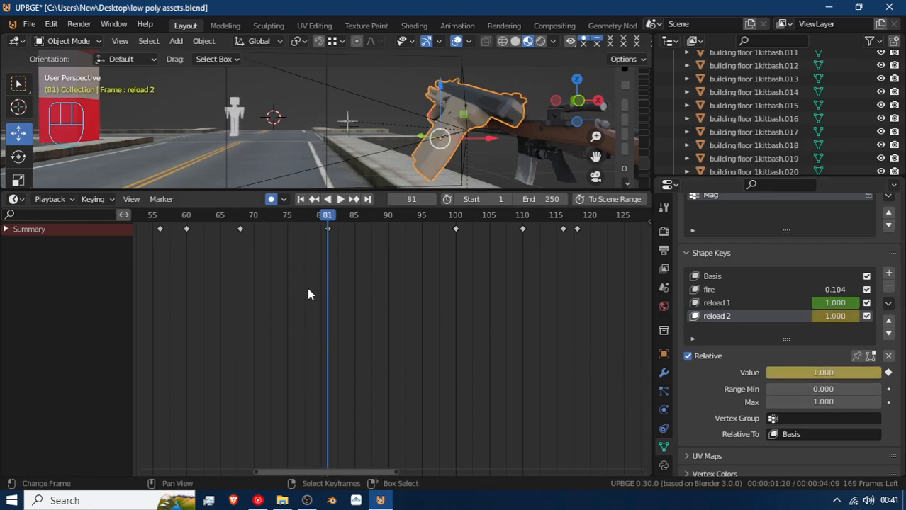
pyautogui.press('space')
pyautogui.moveTo(509, 291); pyautogui.dragTo(486, 286)
pyautogui.press('space')
# Keyframe reload 2 at 0.210 on frame 107, just before the existing keyframe on frame 110
pyautogui.moveTo(471, 234); pyautogui.dragTo(509, 240)
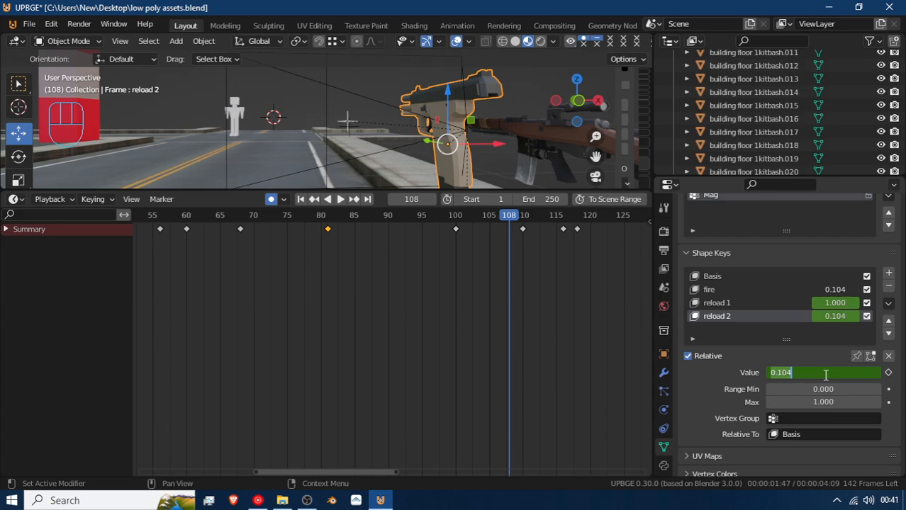
pyautogui.press('Up')
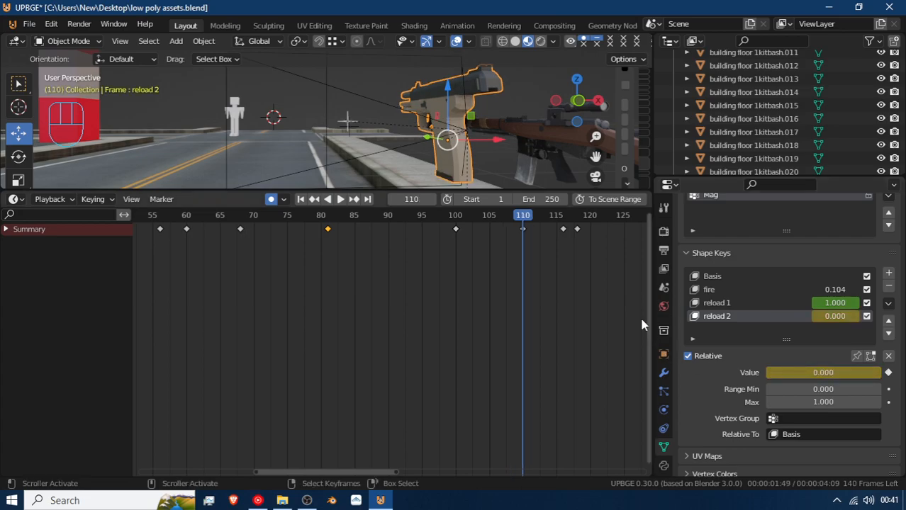
pyautogui.hotkey('ctrl', 'shift', 'space')
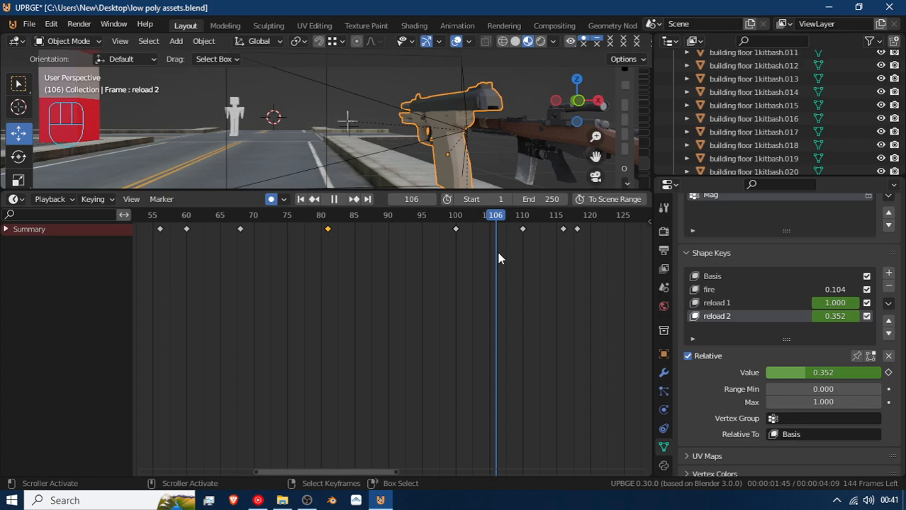
pyautogui.press('space')
pyautogui.moveTo(783, 375); pyautogui.dragTo(879, 375)
pyautogui.click(888, 372)
pyautogui.hotkey('ctrl', 'shift', 'space')
pyautogui.moveTo(384, 300); pyautogui.dragTo(495, 295)
pyautogui.press('Right')
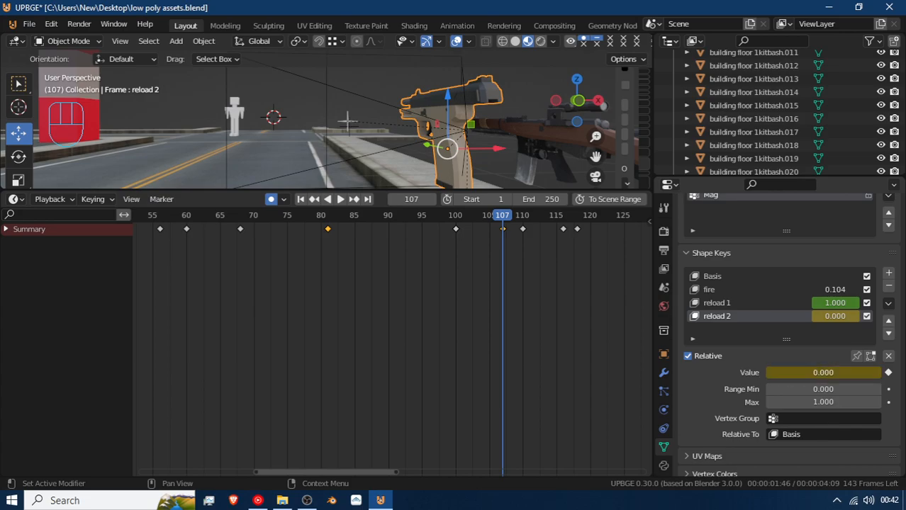
pyautogui.moveTo(823, 372); pyautogui.dragTo(851, 372)
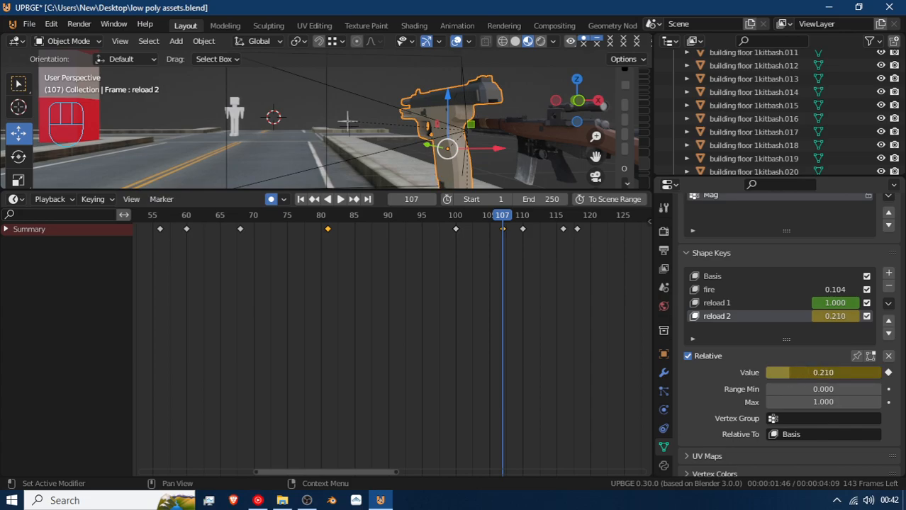
# Play the pistol reload animation through its final keyframe to check the reload 2 timing
pyautogui.moveTo(505, 273); pyautogui.dragTo(190, 296)
pyautogui.press('space')
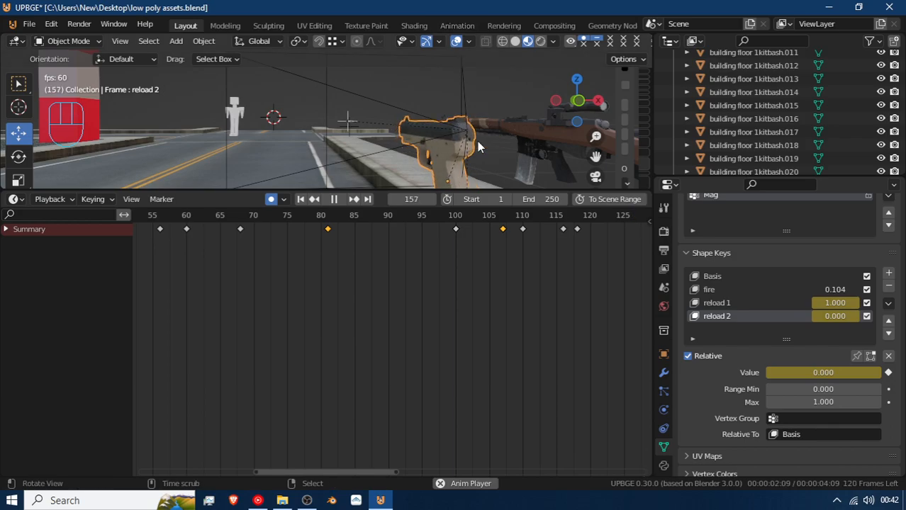
pyautogui.press('space')
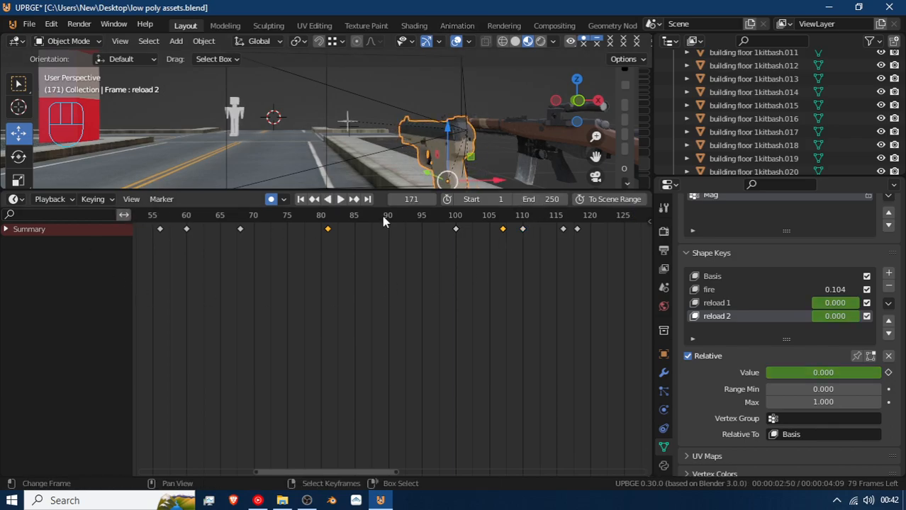
# In the Nonlinear Animation editor, rename the pistol's shape key action to pistol Reload shapeAction and push it down
pyautogui.click(11, 202)
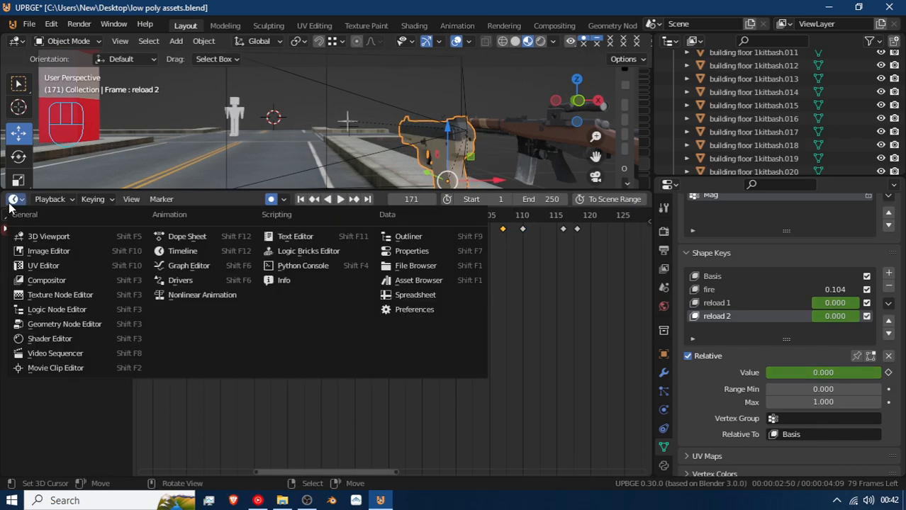
pyautogui.click(213, 296)
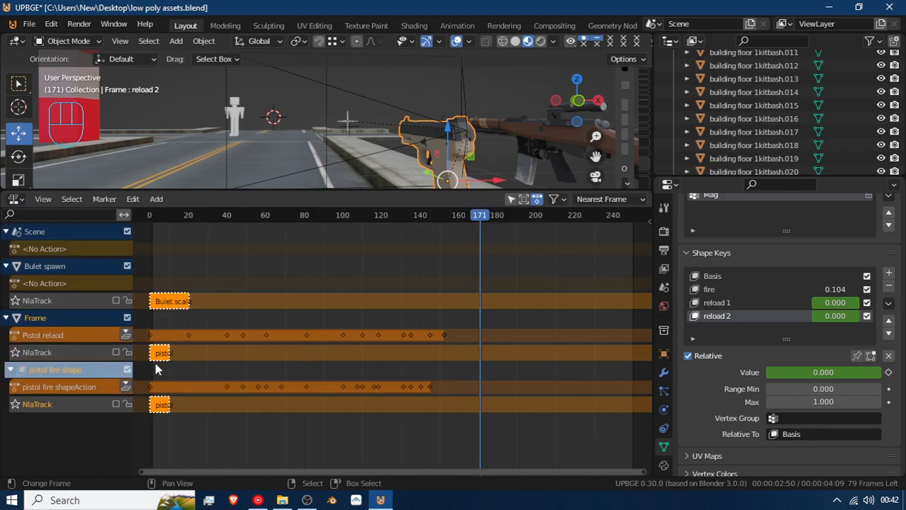
pyautogui.doubleClick(68, 388)
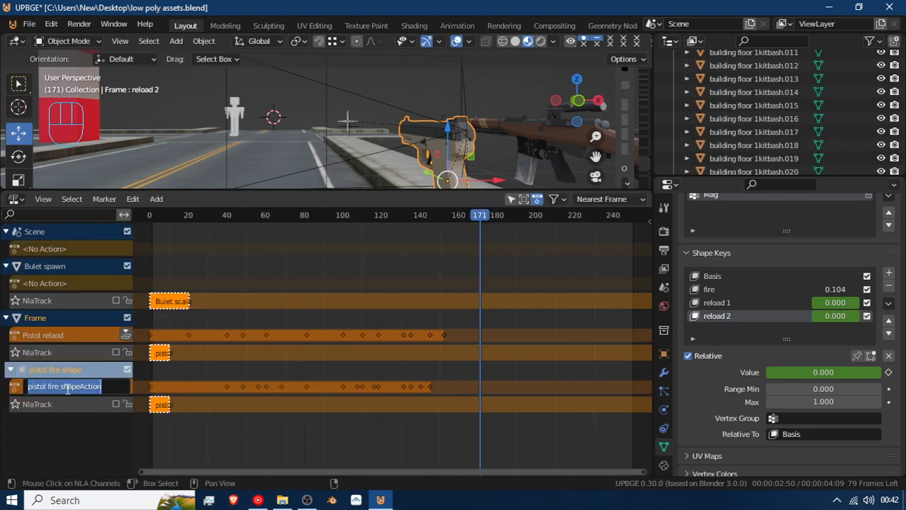
pyautogui.click(113, 394)
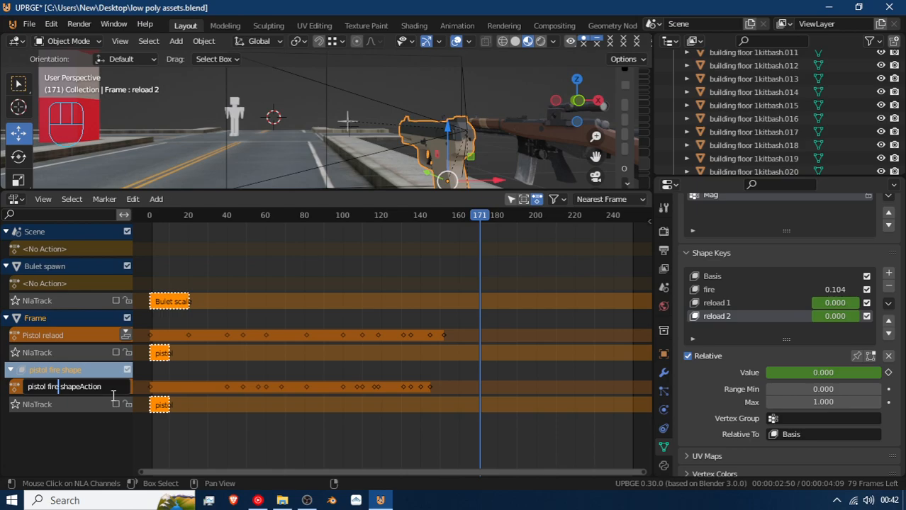
pyautogui.press('BackSpace')
pyautogui.press('BackSpace')
pyautogui.press('BackSpace')
pyautogui.press('BackSpace')
pyautogui.write('Reload')
pyautogui.press('Return')
pyautogui.click(125, 387)
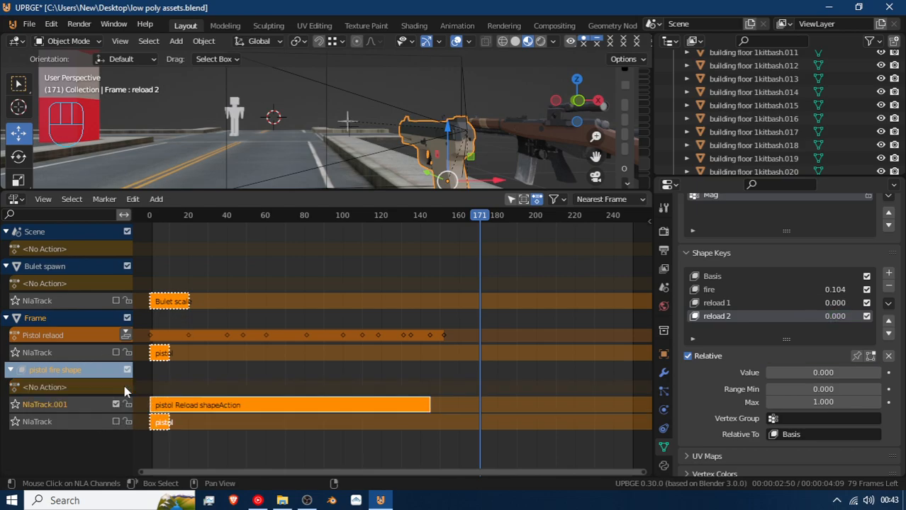
# Rename the Frame object as Pistol relaod, matching the name of its action
pyautogui.doubleClick(69, 334)
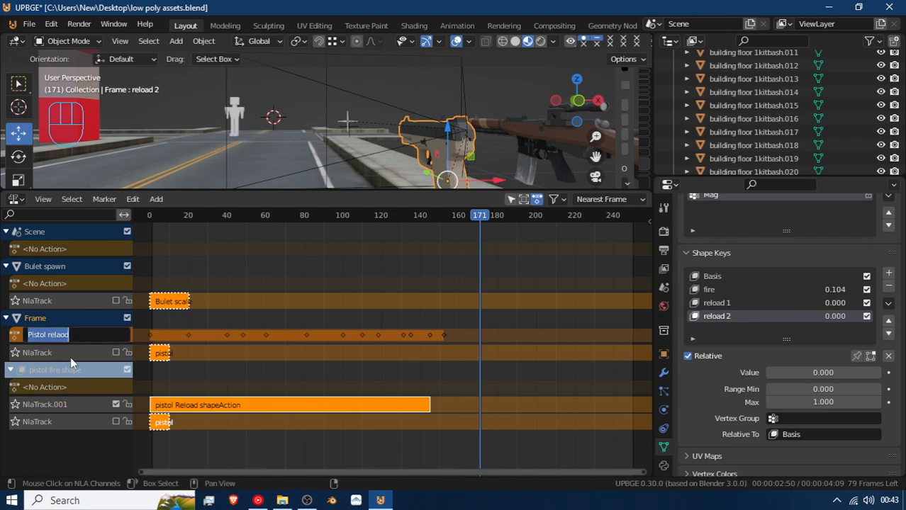
pyautogui.click(70, 356)
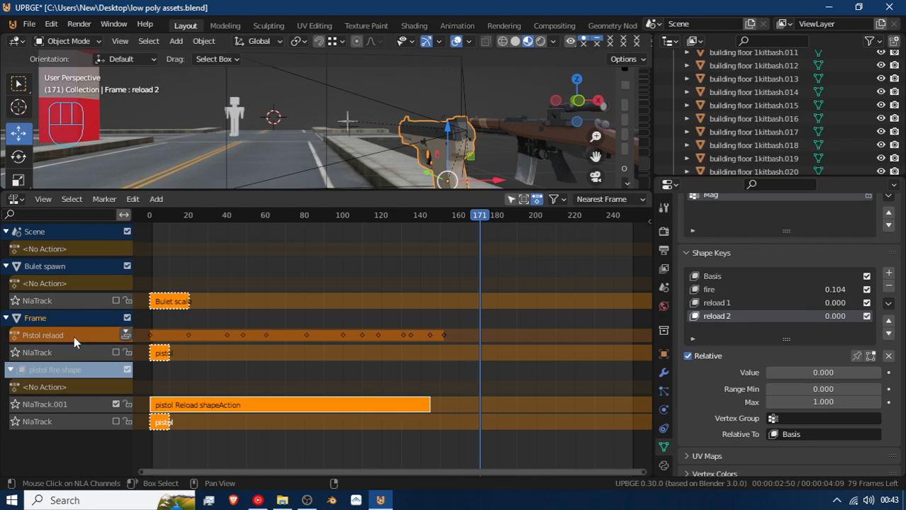
pyautogui.doubleClick(72, 336)
pyautogui.click(74, 324)
pyautogui.doubleClick(41, 317)
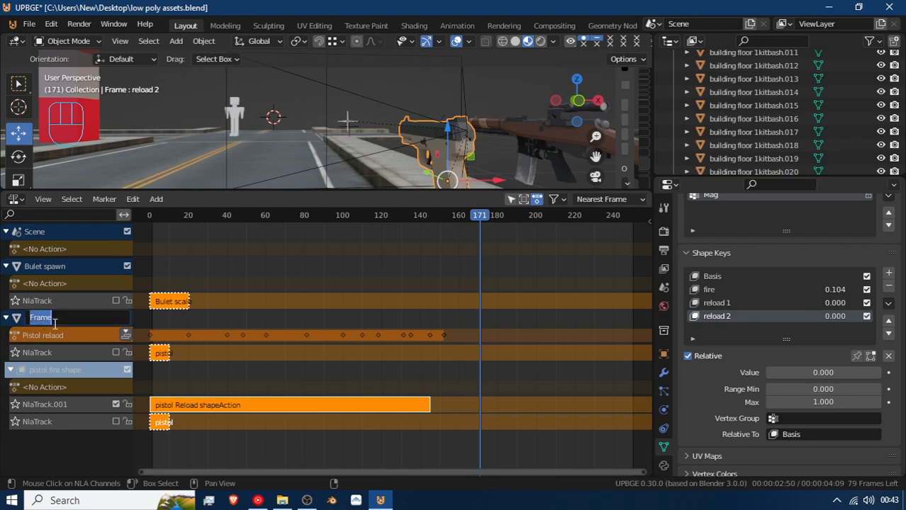
pyautogui.write('Pistol relaod')
pyautogui.press('Return')
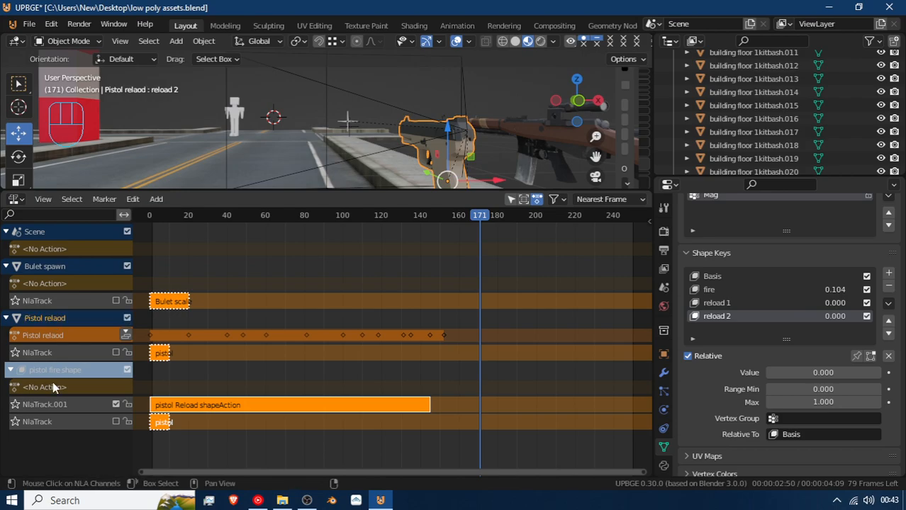
# Push down the Pistol relaod action and disable both new reload tracks
pyautogui.click(126, 335)
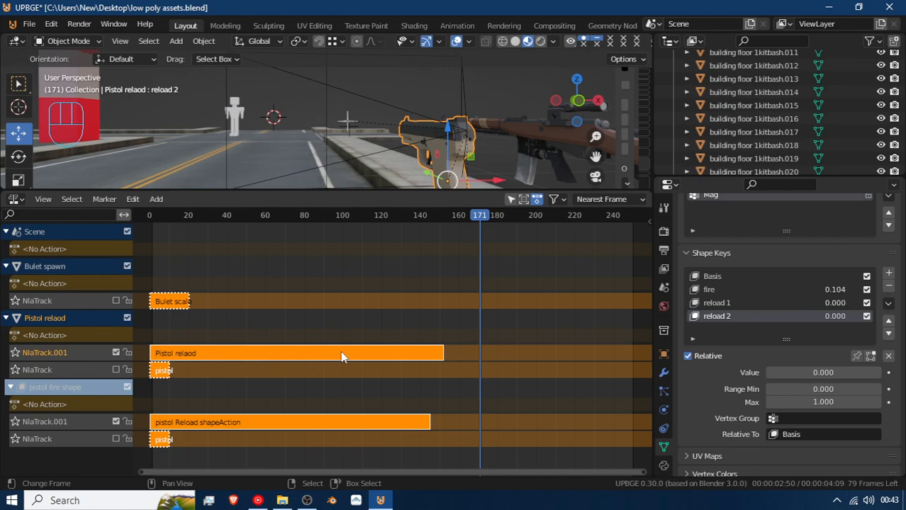
pyautogui.click(117, 352)
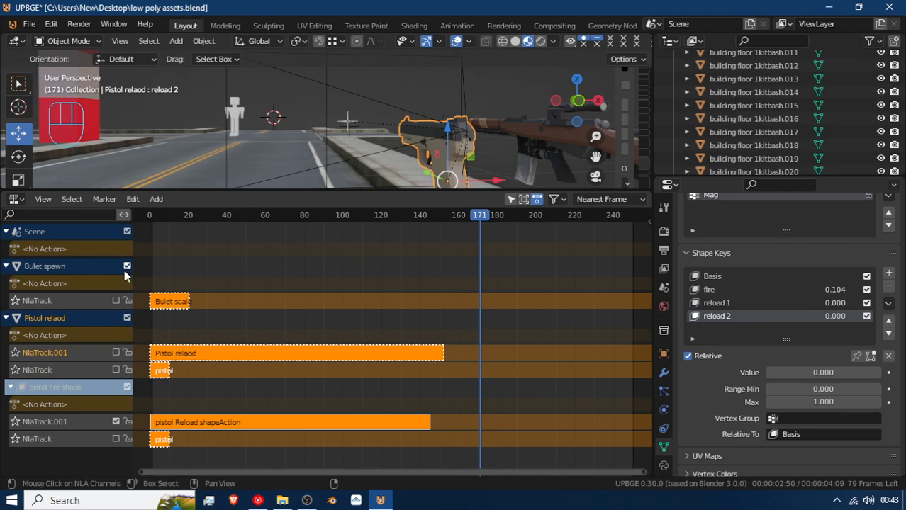
pyautogui.click(116, 422)
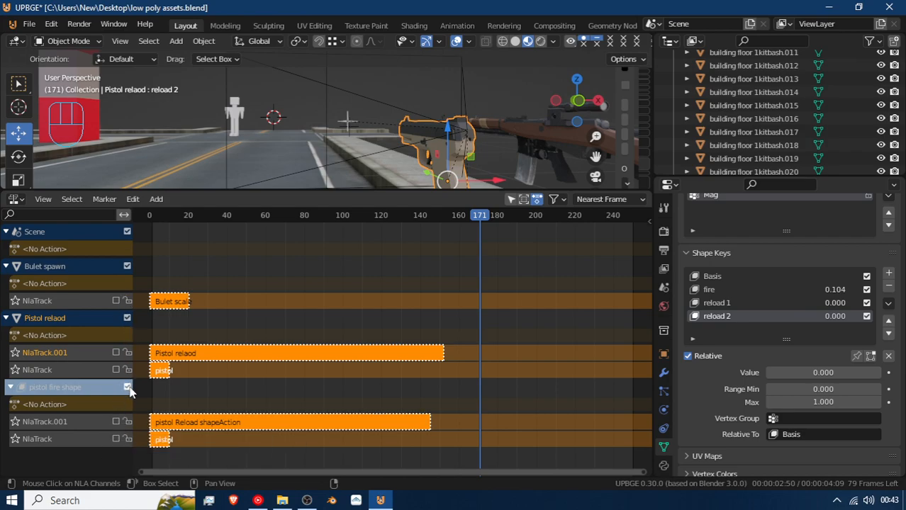
# On frame 0, clear the pistol from view, bring the Receiver_Barrel rifle to the camera and shift it -0.00943 m along Y
pyautogui.moveTo(445, 293); pyautogui.dragTo(147, 315)
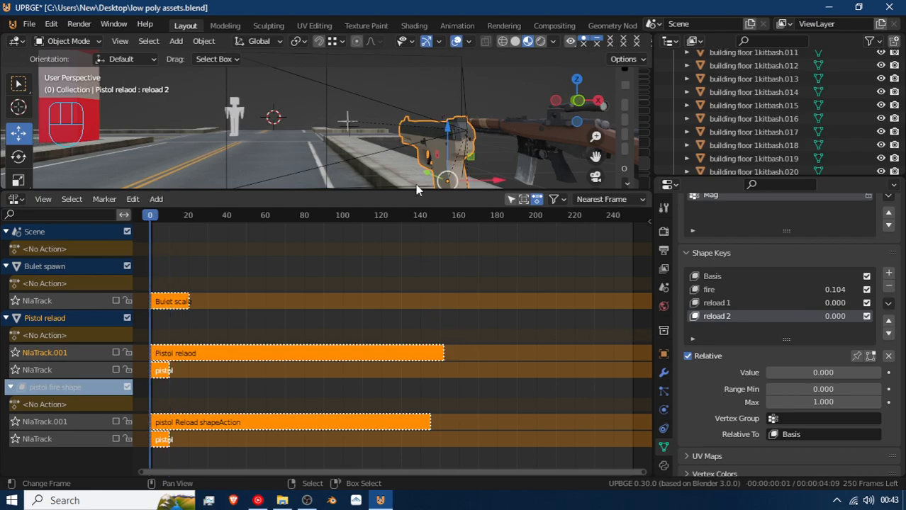
pyautogui.click(454, 144)
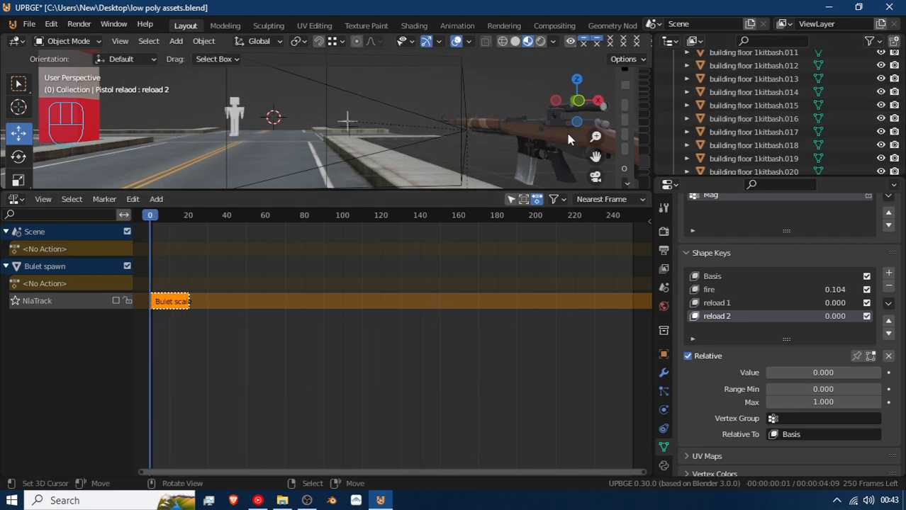
pyautogui.moveTo(569, 139); pyautogui.dragTo(412, 145)
pyautogui.press('g')
pyautogui.press('y')
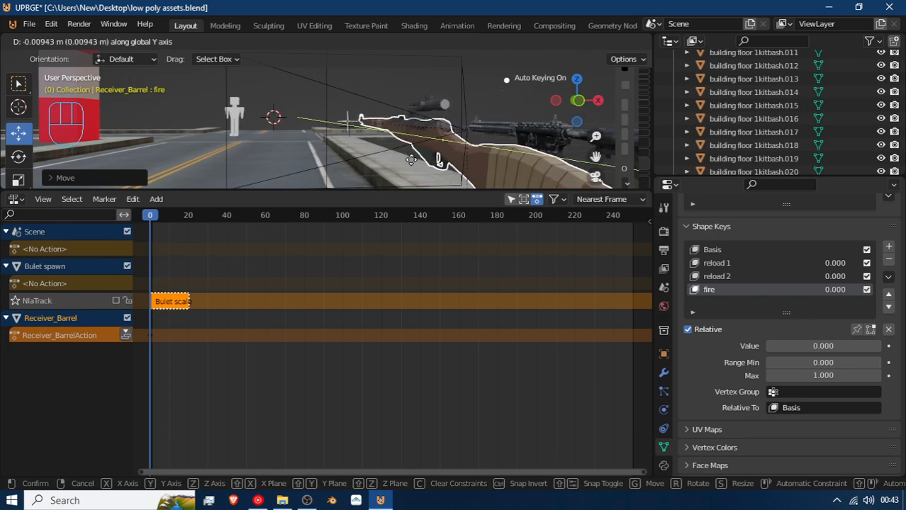
pyautogui.click(411, 160)
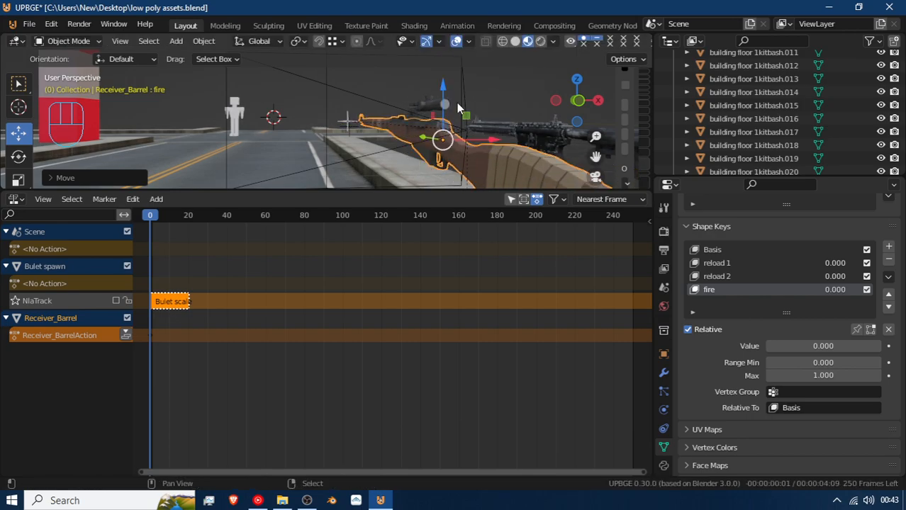
# Parent the Receiver_Barrel rifle to the camera, then leave only the camera selected
pyautogui.click(460, 69)
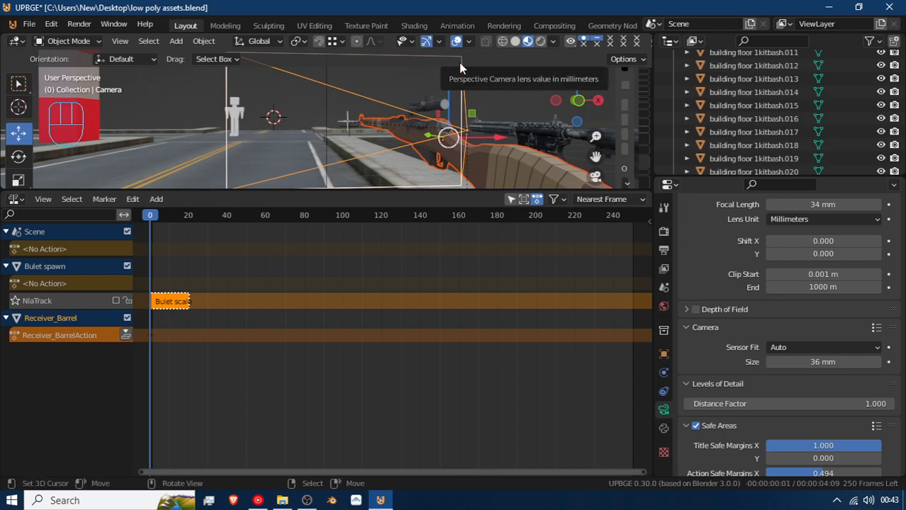
pyautogui.hotkey('ctrl', 'q')
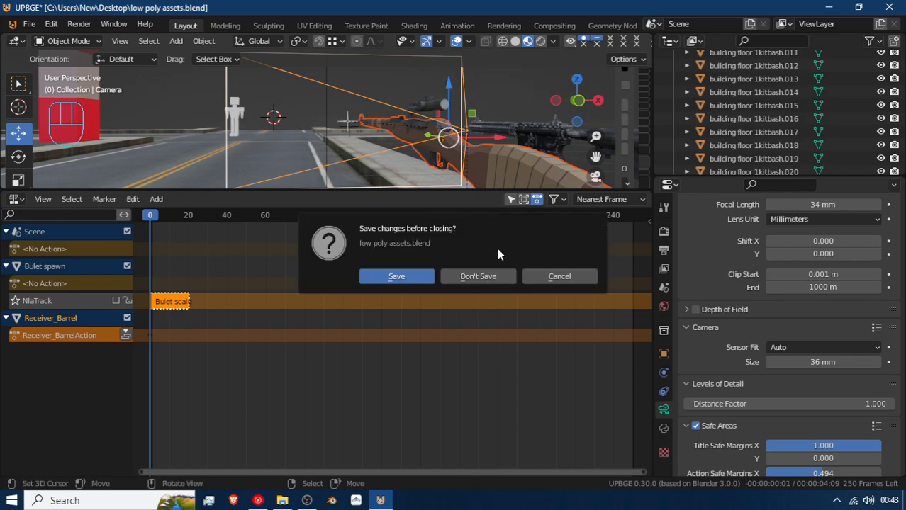
pyautogui.click(570, 274)
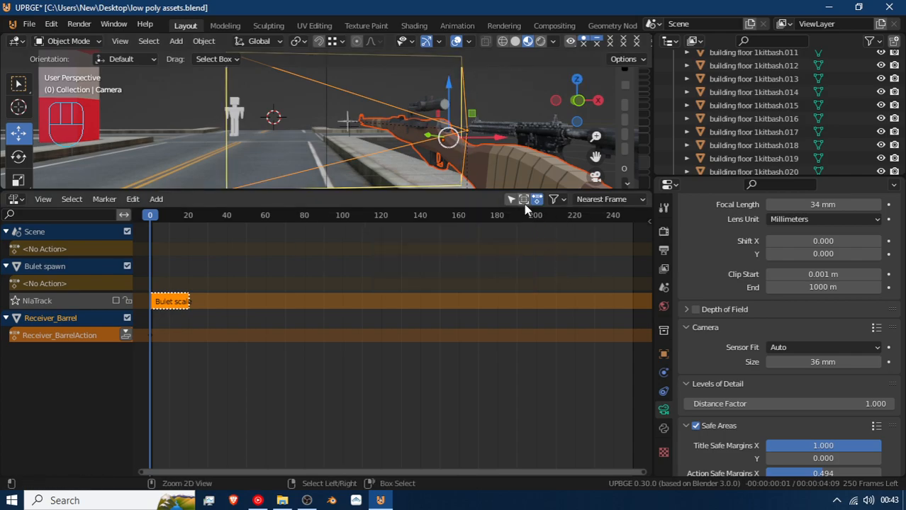
pyautogui.hotkey('ctrl', 'p')
pyautogui.click(480, 135)
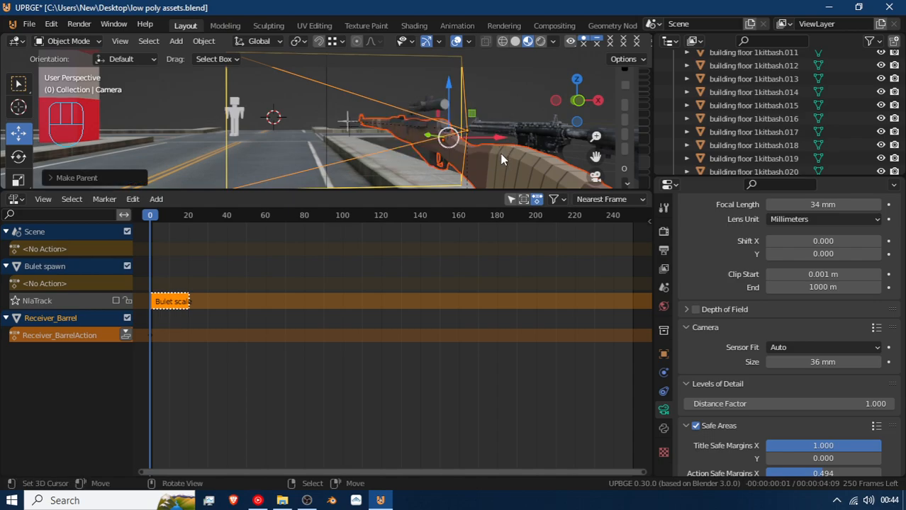
pyautogui.rightClick(495, 148)
pyautogui.rightClick(461, 76)
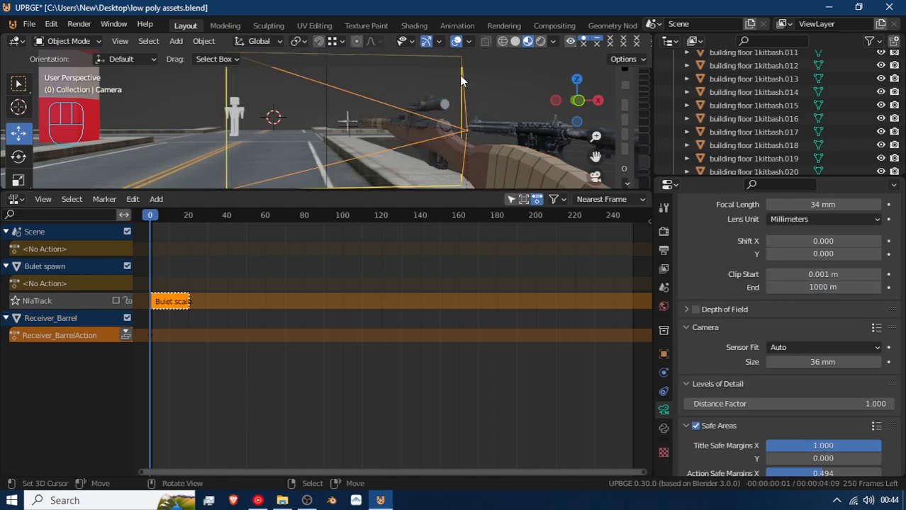
# Try moving the camera to check that the rifle follows, cancel the move, and select the Receiver_Barrel rifle in camera view
pyautogui.press('g')
pyautogui.rightClick(426, 77)
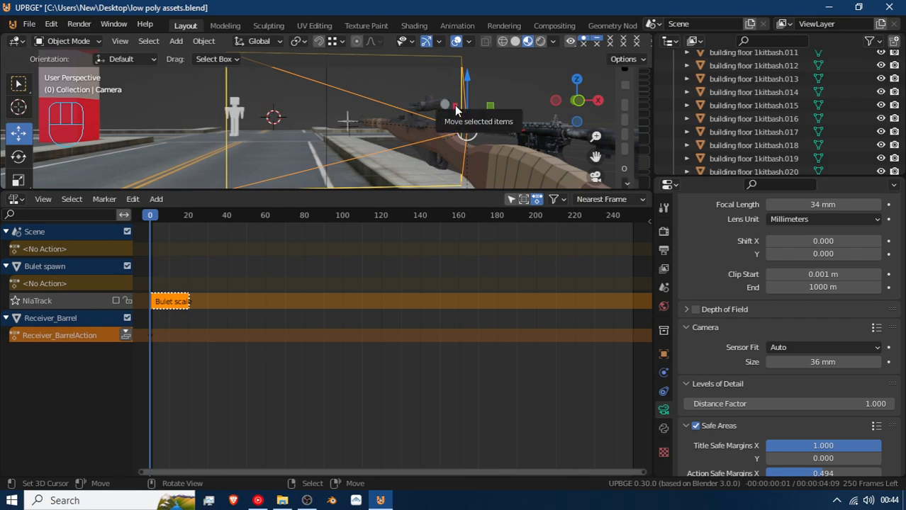
pyautogui.press('KP_0')
pyautogui.rightClick(409, 147)
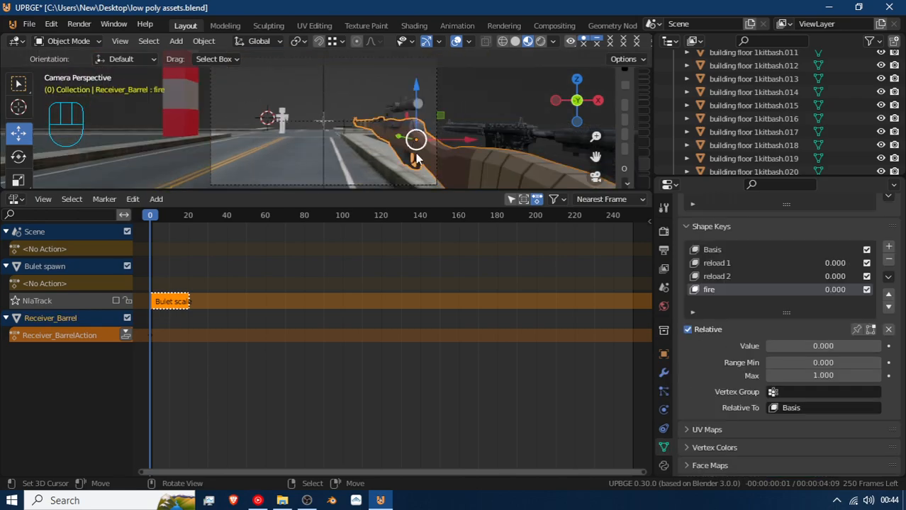
# Show the rifle's keyframes around frame 0 in the Timeline and make fire the active shape key
pyautogui.moveTo(151, 277)
pyautogui.mouseDown()
pyautogui.moveTo(233, 276)
pyautogui.moveTo(149, 273)
pyautogui.mouseUp()
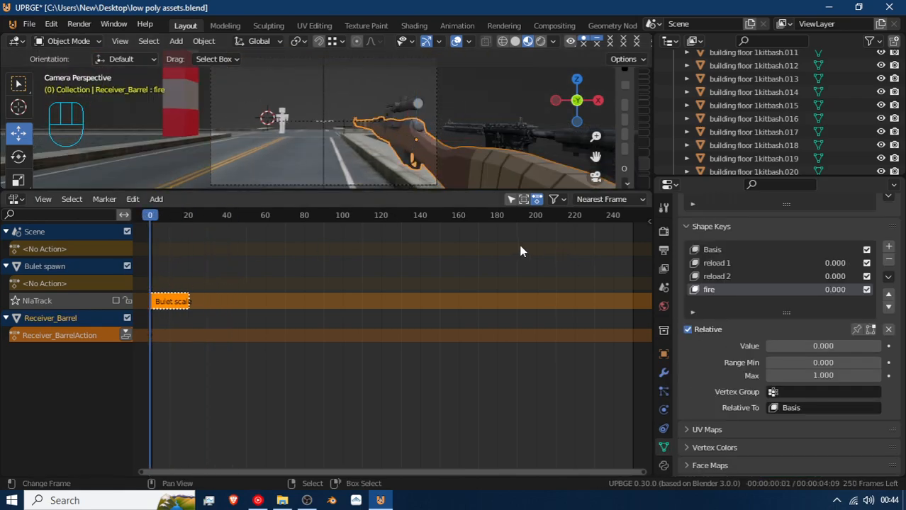
pyautogui.click(15, 199)
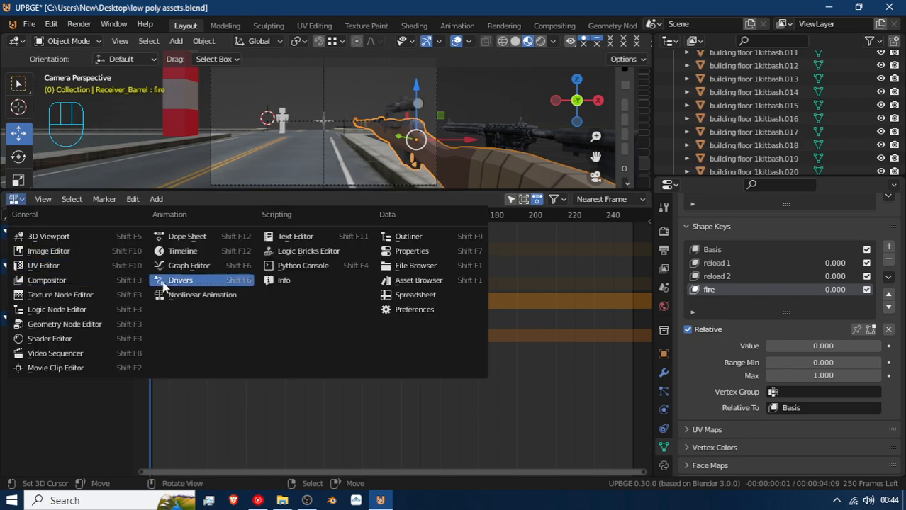
pyautogui.click(198, 256)
pyautogui.scroll(-4, 249, 264)
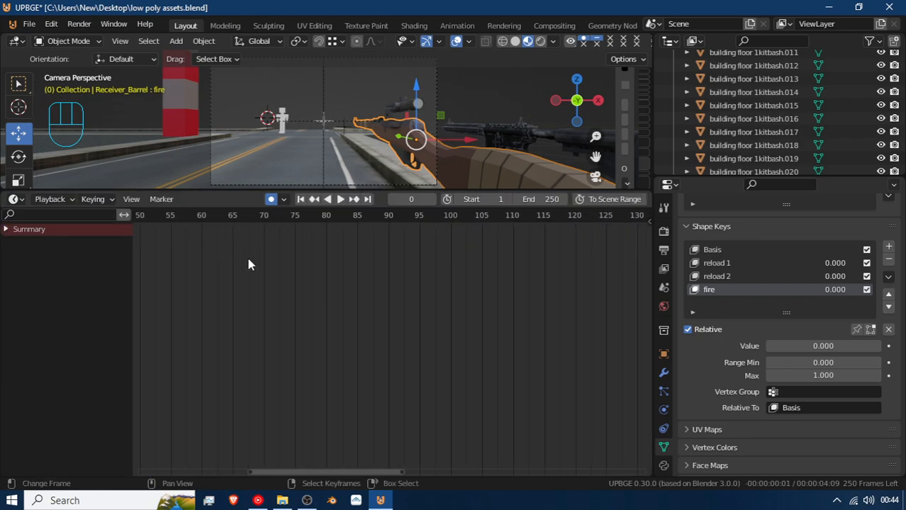
pyautogui.press('space')
pyautogui.press('space')
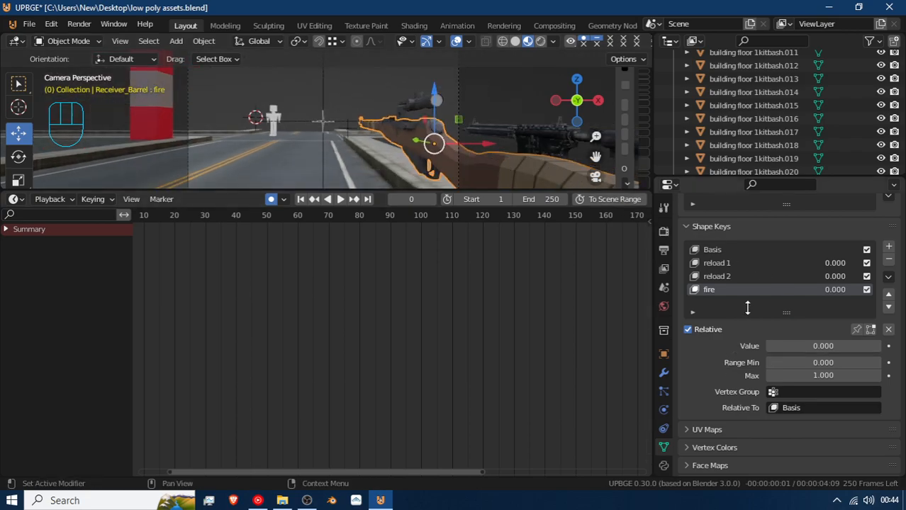
pyautogui.click(723, 265)
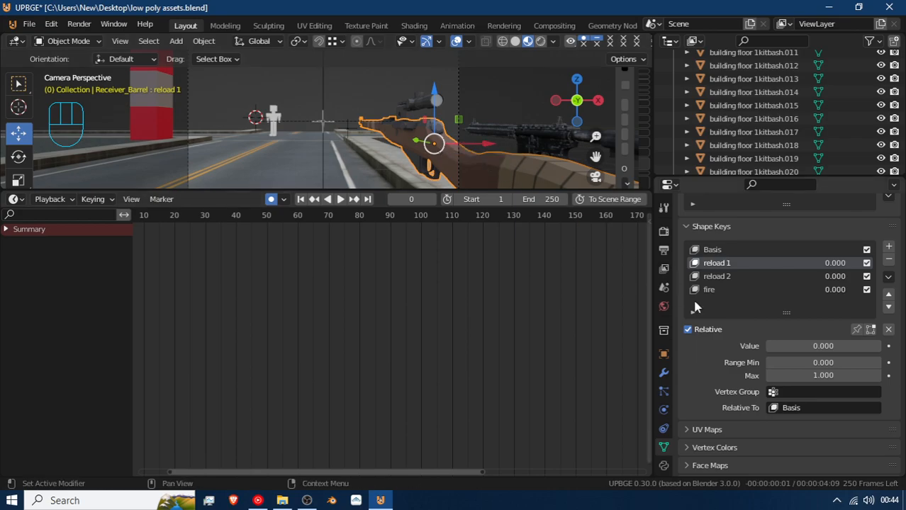
pyautogui.click(714, 289)
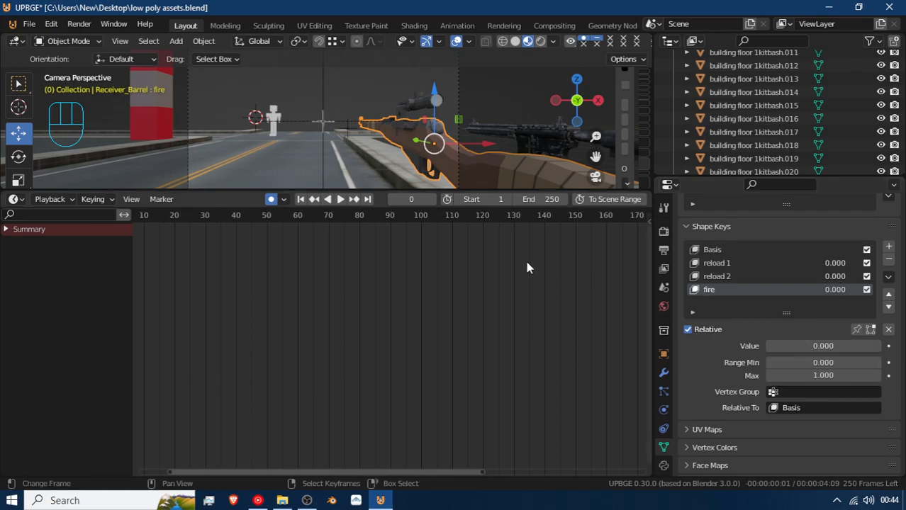
pyautogui.moveTo(251, 274); pyautogui.dragTo(438, 308, button='middle')
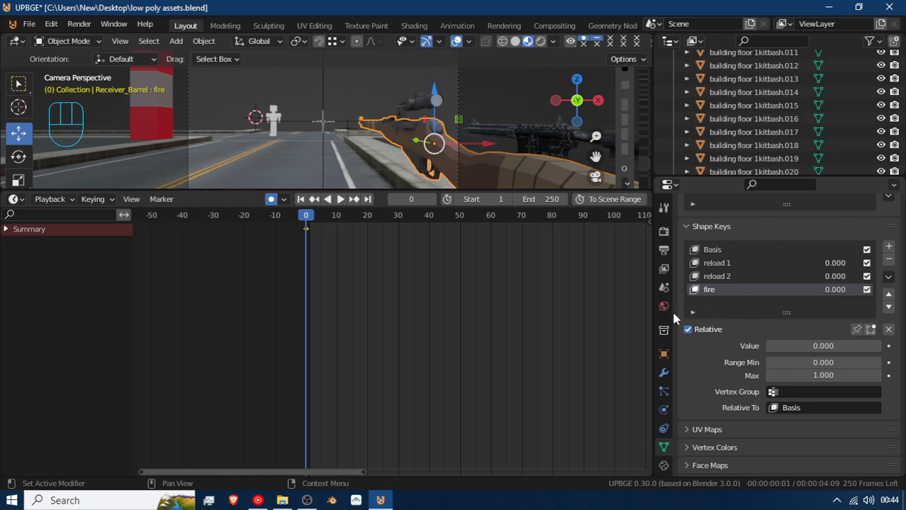
# On frame 6, pull the rifle slightly back toward the camera along its Y direction for the recoil pose
pyautogui.press('space')
pyautogui.moveTo(314, 249)
pyautogui.mouseDown()
pyautogui.moveTo(339, 253)
pyautogui.moveTo(312, 247)
pyautogui.moveTo(323, 251)
pyautogui.mouseUp()
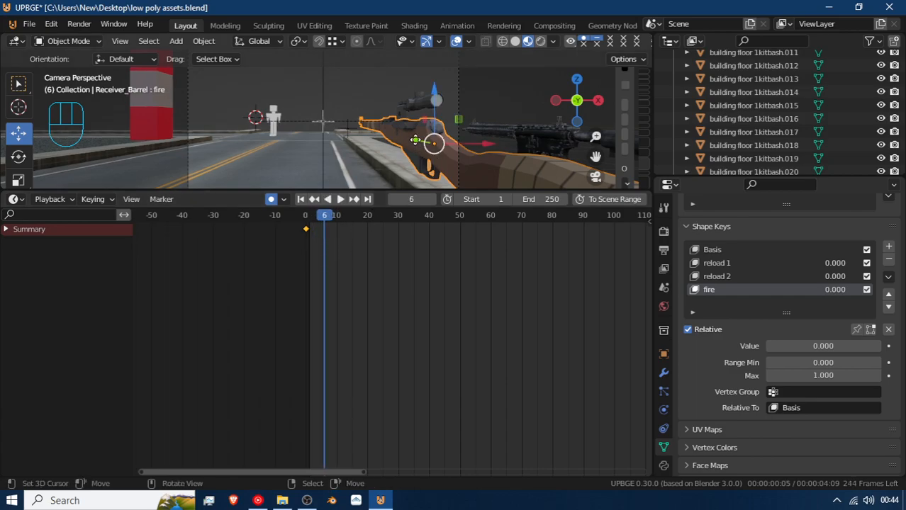
pyautogui.press('g')
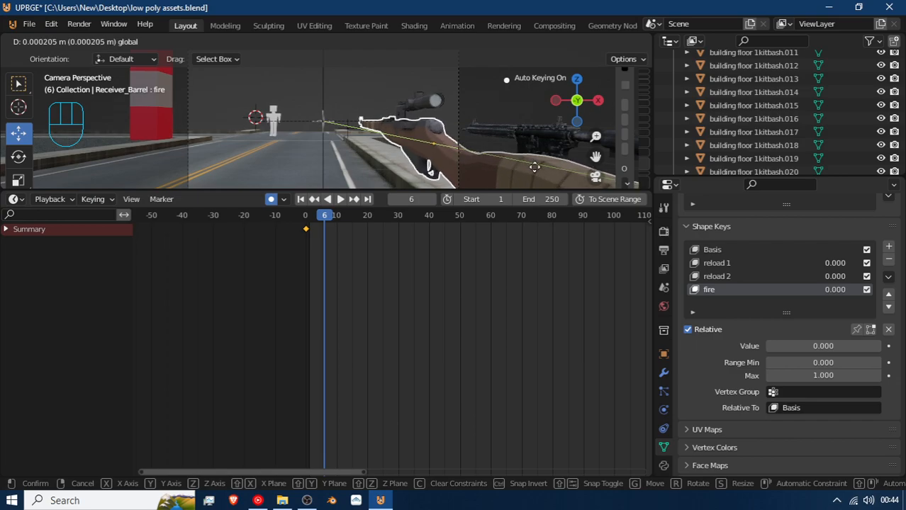
pyautogui.click(379, 165)
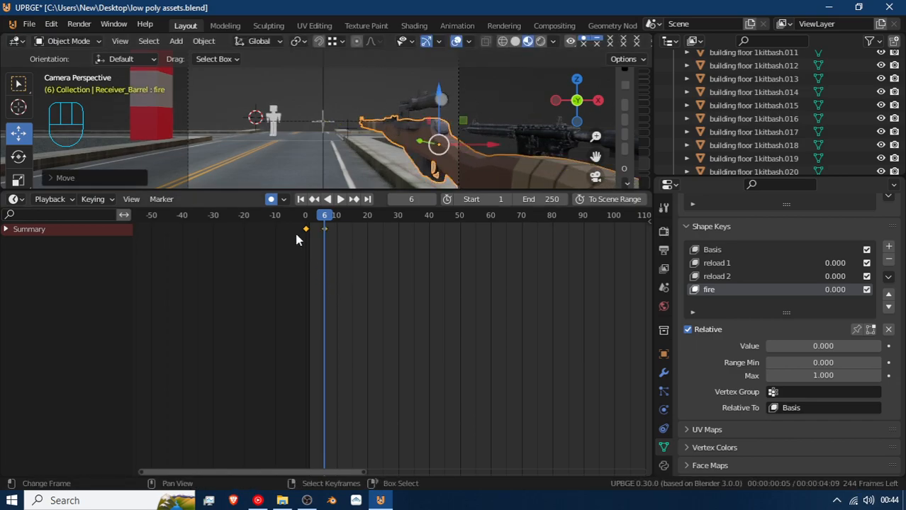
# Duplicate the frame 0 keyframe to frame 10 and shift the recoil keyframe to frame 5
pyautogui.press('g')
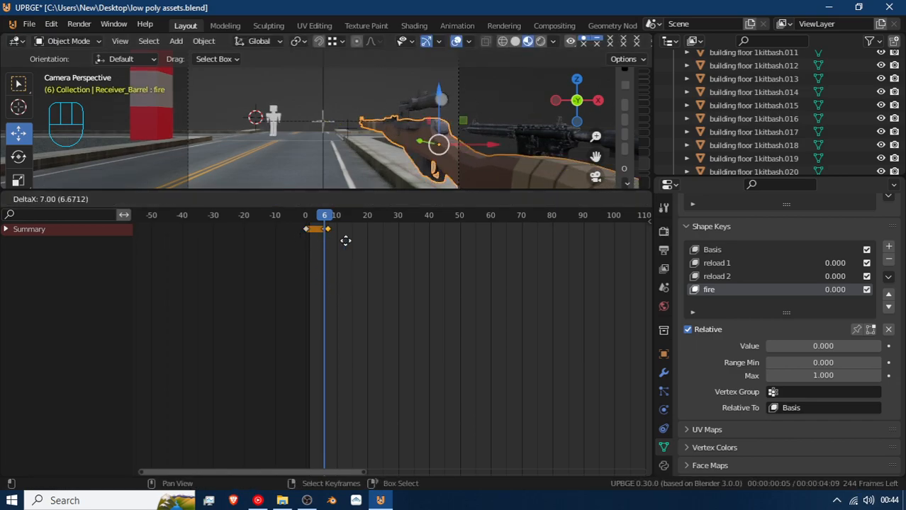
pyautogui.click(351, 241)
pyautogui.moveTo(338, 247); pyautogui.dragTo(306, 241)
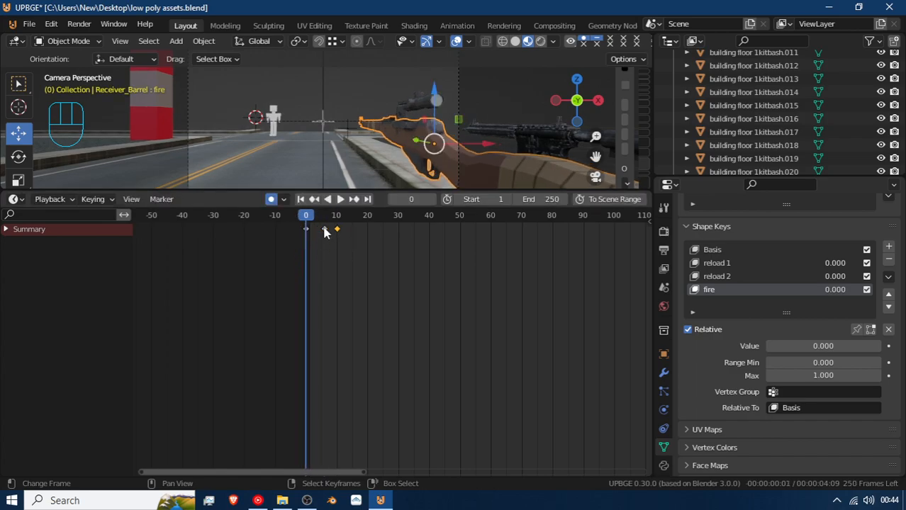
pyautogui.press('g')
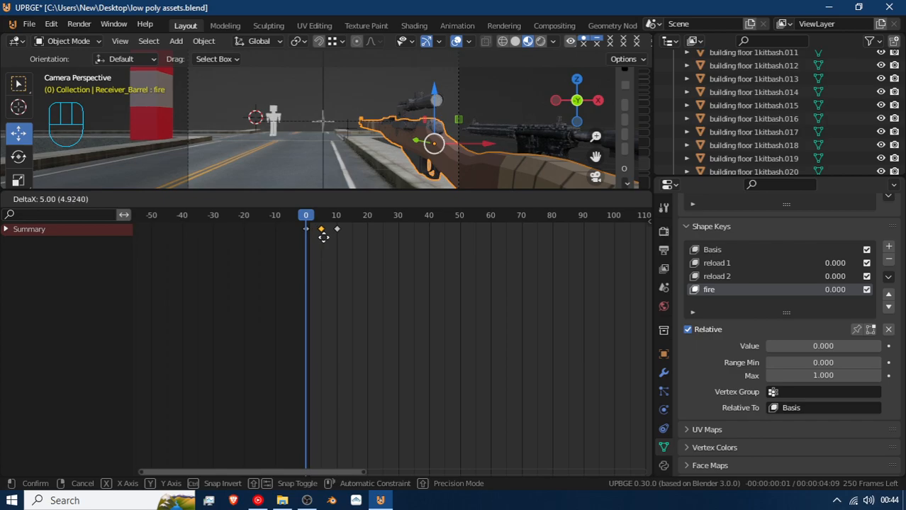
pyautogui.click(321, 235)
# On frame 5, tilt the rifle's muzzle slightly upward about the global X axis and play back the recoil
pyautogui.moveTo(319, 237)
pyautogui.mouseDown()
pyautogui.moveTo(307, 239)
pyautogui.moveTo(339, 243)
pyautogui.moveTo(322, 245)
pyautogui.mouseUp()
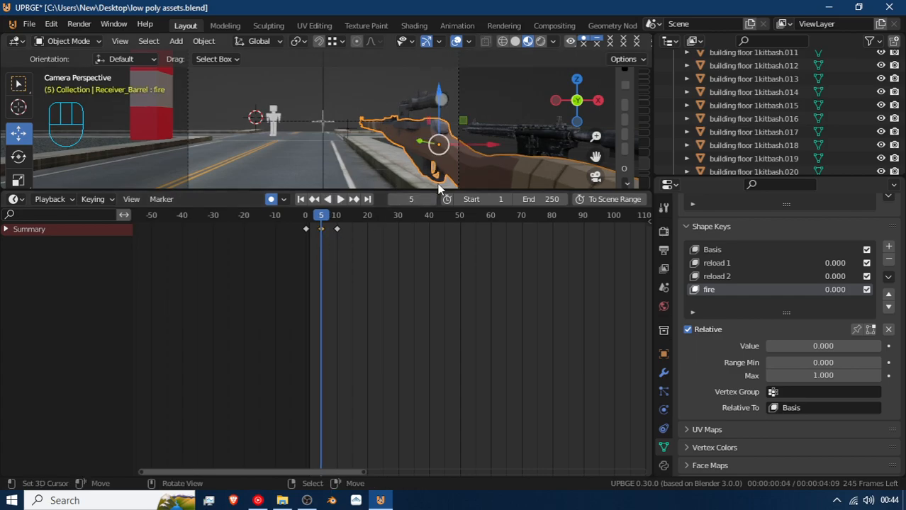
pyautogui.press('r')
pyautogui.press('x')
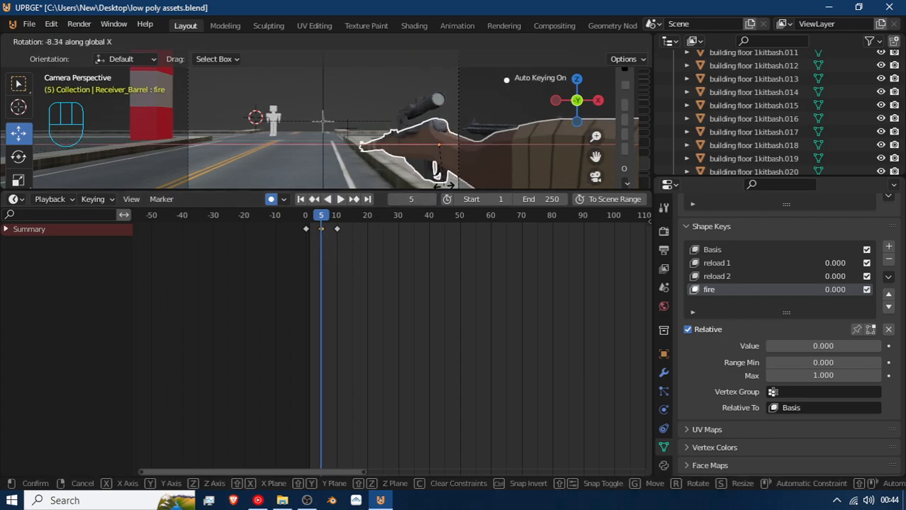
pyautogui.press('Escape')
pyautogui.press('r')
pyautogui.press('x')
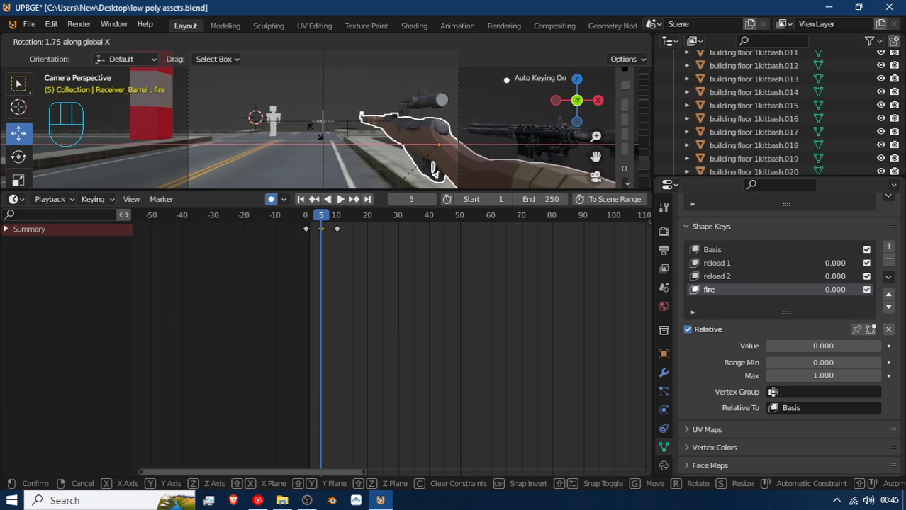
pyautogui.click(303, 57)
pyautogui.moveTo(321, 237); pyautogui.dragTo(295, 232)
pyautogui.press('space')
pyautogui.moveTo(369, 231); pyautogui.dragTo(293, 244)
pyautogui.press('space')
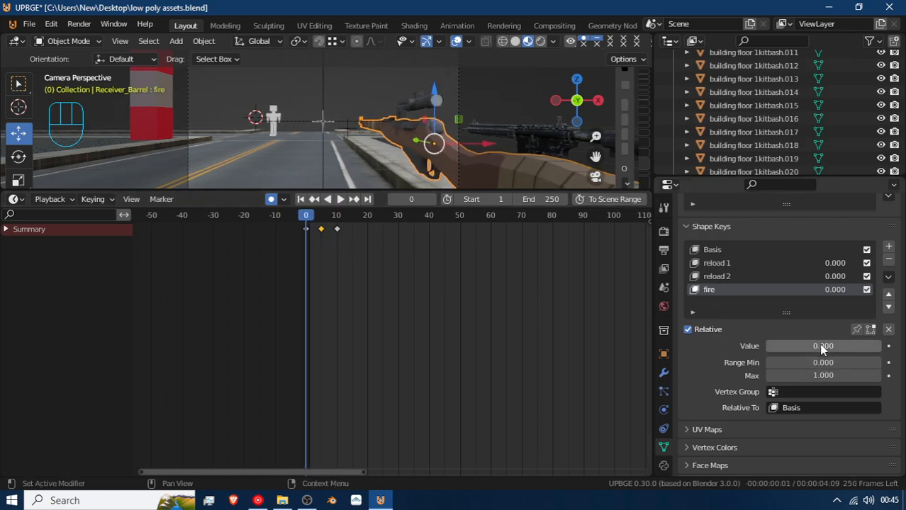
# Keyframe the fire shape key at 0.000 on frame 0, 1.000 on frame 5 and 0.000 on frame 10
pyautogui.click(888, 346)
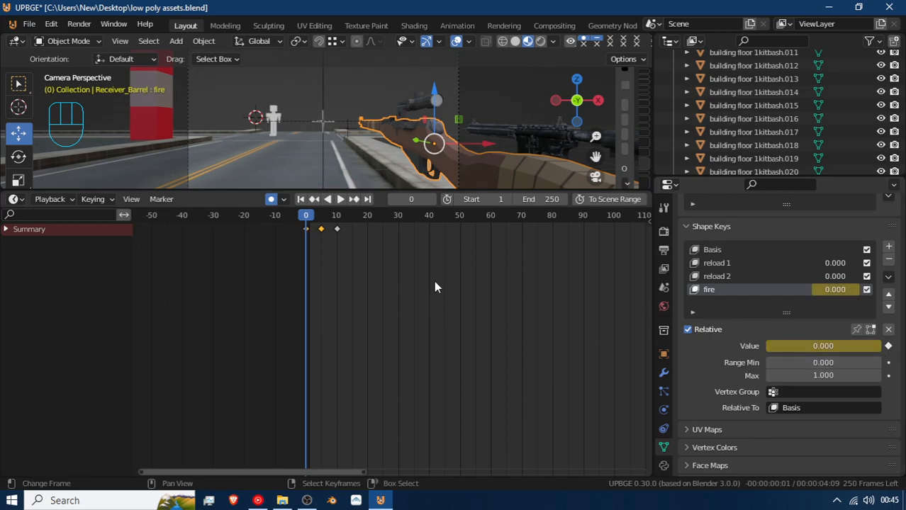
pyautogui.press('Up')
pyautogui.moveTo(767, 346); pyautogui.dragTo(881, 346)
pyautogui.press('i')
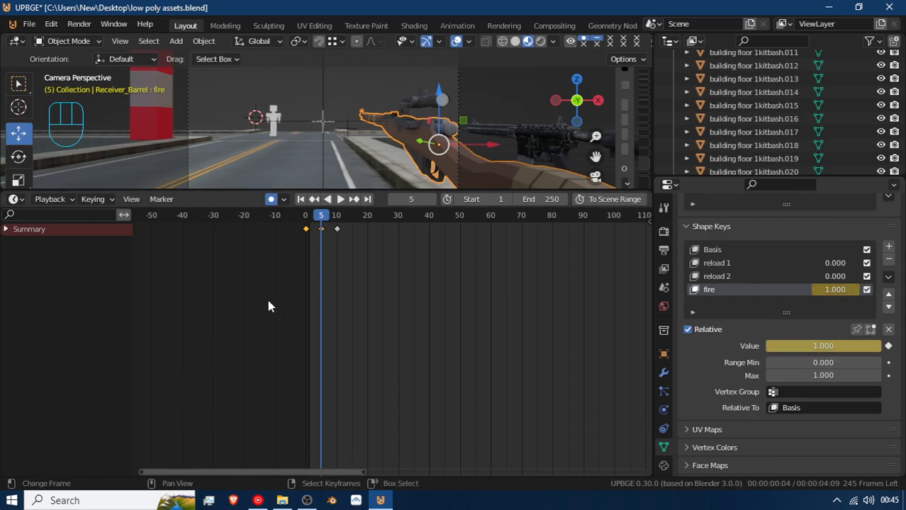
pyautogui.press('Up')
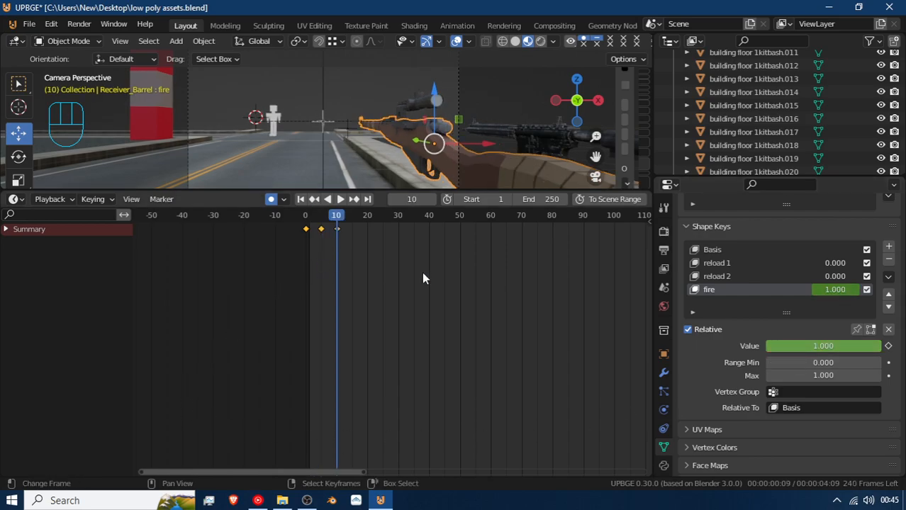
pyautogui.moveTo(852, 341); pyautogui.dragTo(769, 346)
pyautogui.press('i')
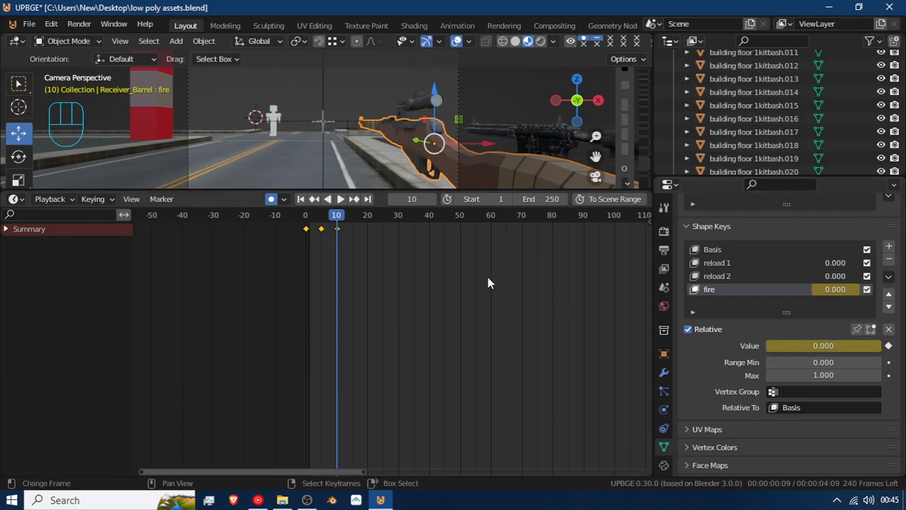
# Play back the rifle's fire animation from frame 0 to check the recoil and shape key motion
pyautogui.press('space')
pyautogui.click(313, 244)
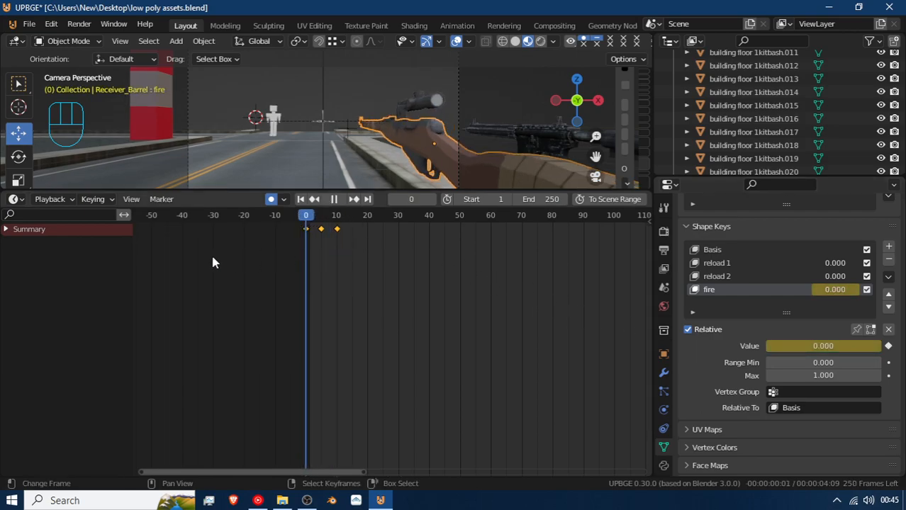
pyautogui.moveTo(333, 268); pyautogui.dragTo(270, 289)
pyautogui.press('space')
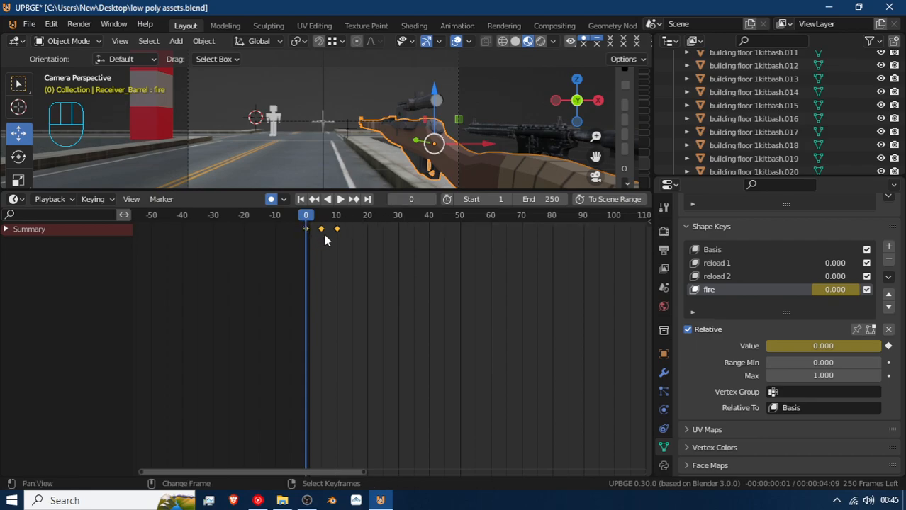
pyautogui.press('space')
pyautogui.press('Escape')
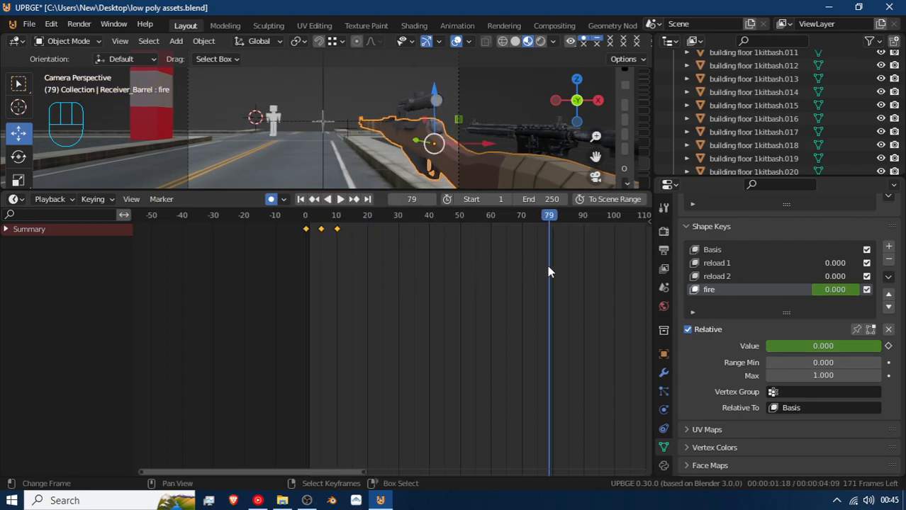
# Return to the Nonlinear Animation editor and rename the Receiver_BarrelAction action as s rifle Fire
pyautogui.click(14, 199)
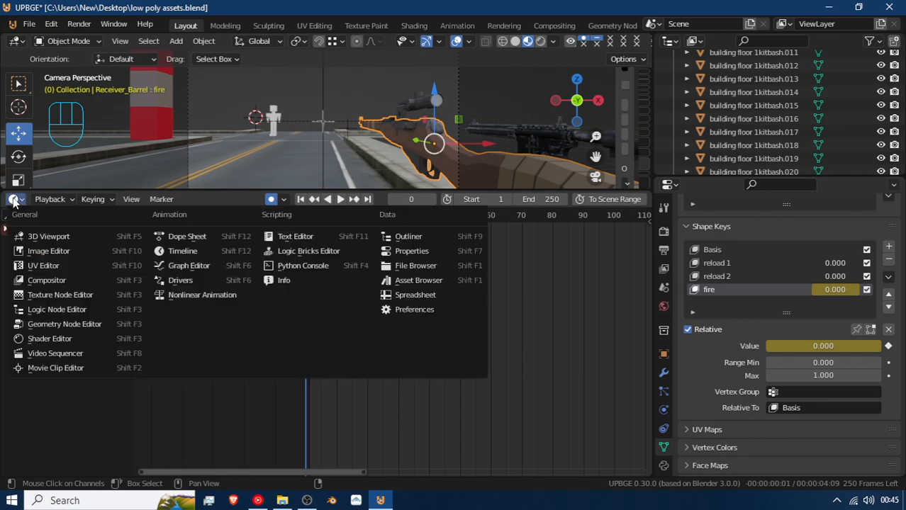
pyautogui.click(194, 298)
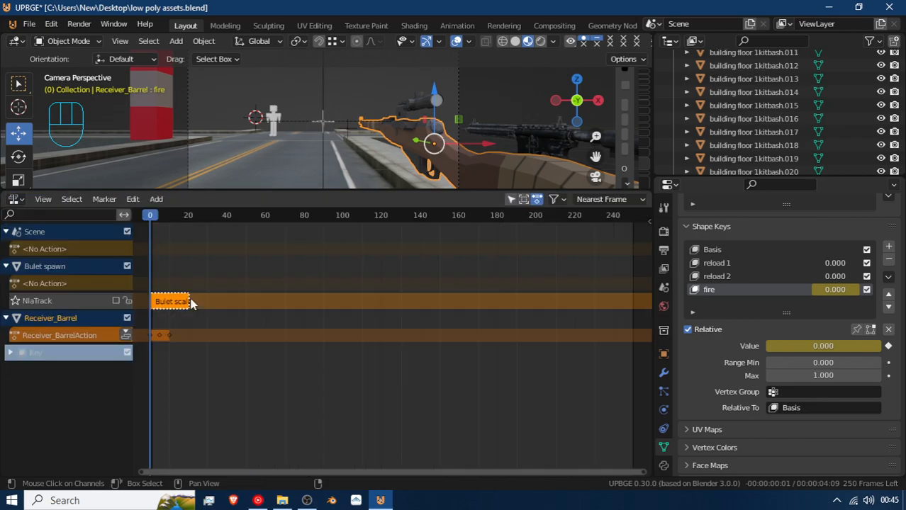
pyautogui.doubleClick(75, 336)
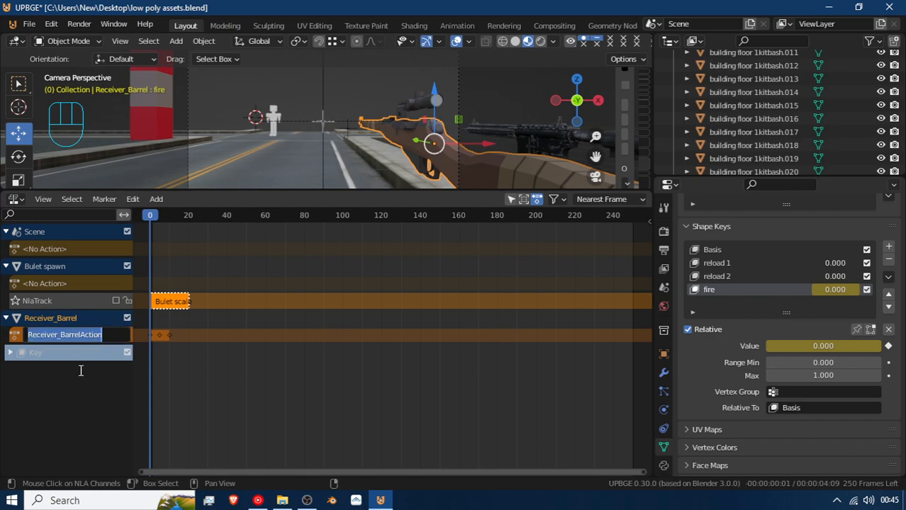
pyautogui.write('s rifle')
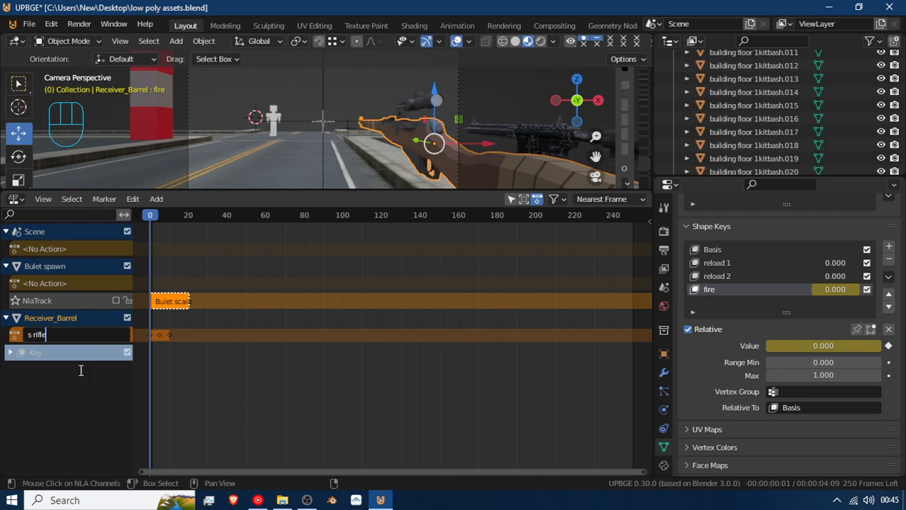
pyautogui.write(' Fire')
pyautogui.press('Return')
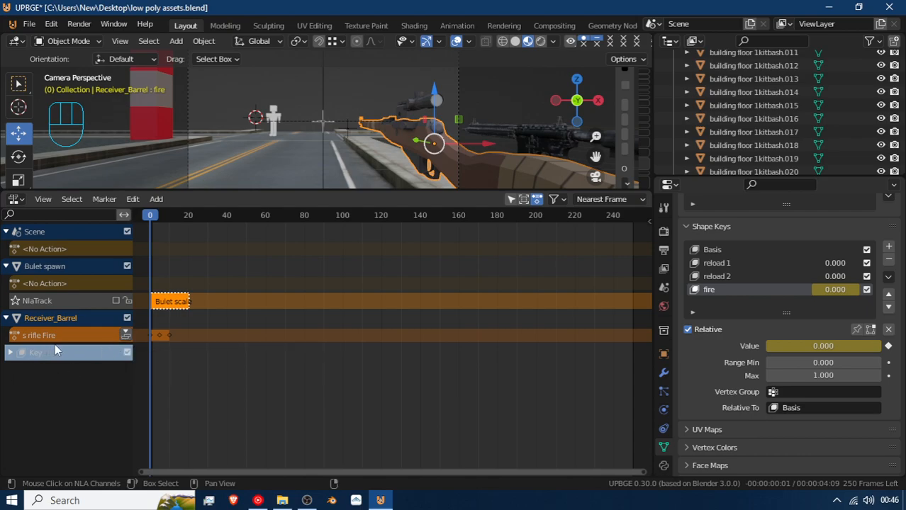
# Rename the rifle's Key shape key channel as s rifle Fire Key, reusing the action's name
pyautogui.doubleClick(74, 336)
pyautogui.hotkey('ctrl', 'c')
pyautogui.press('Return')
pyautogui.doubleClick(57, 353)
pyautogui.press('Home')
pyautogui.hotkey('ctrl', 'v')
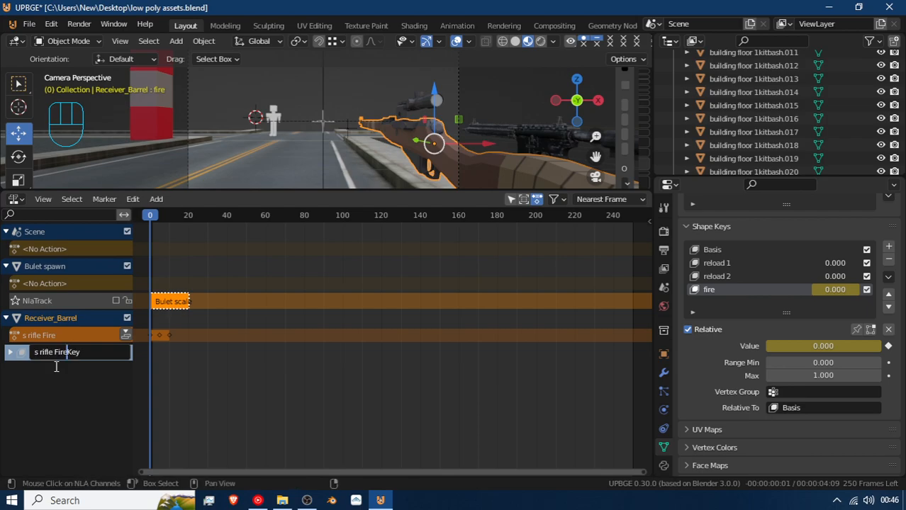
pyautogui.press('Return')
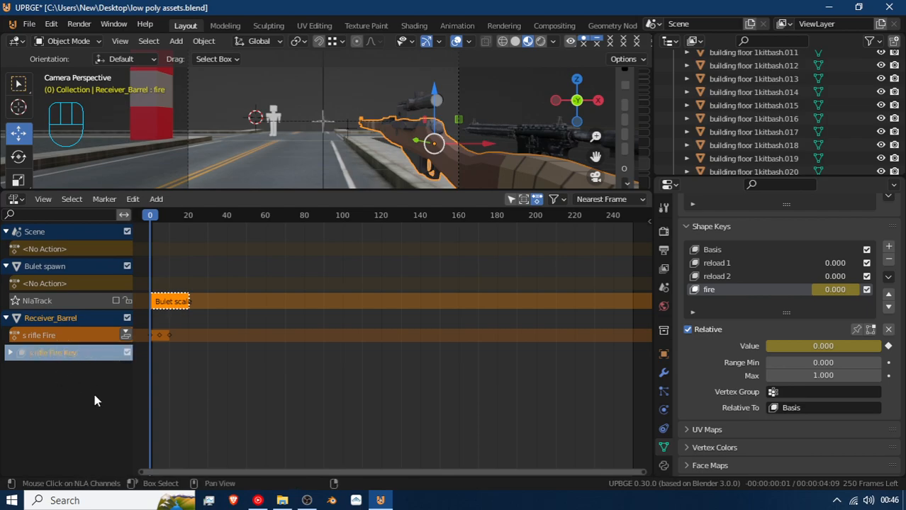
# Expand the rifle's shape key channel and rename its KeyAction action as s rifle Fire Key
pyautogui.click(10, 353)
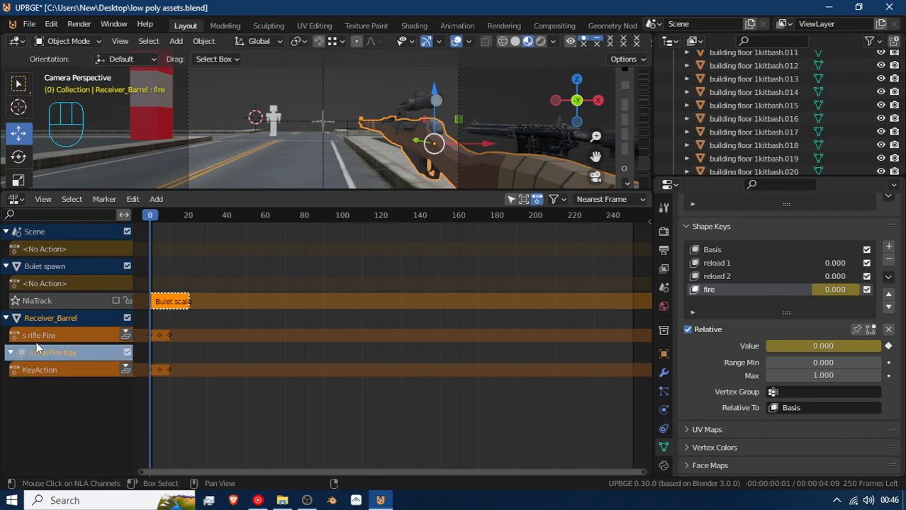
pyautogui.doubleClick(71, 351)
pyautogui.hotkey('ctrl', 'c')
pyautogui.click(64, 437)
pyautogui.doubleClick(76, 370)
pyautogui.hotkey('ctrl', 'v')
pyautogui.click(78, 392)
# Rename the Receiver_Barrel object as s rifle Fire by reusing its action's name
pyautogui.doubleClick(49, 336)
pyautogui.hotkey('ctrl', 'c')
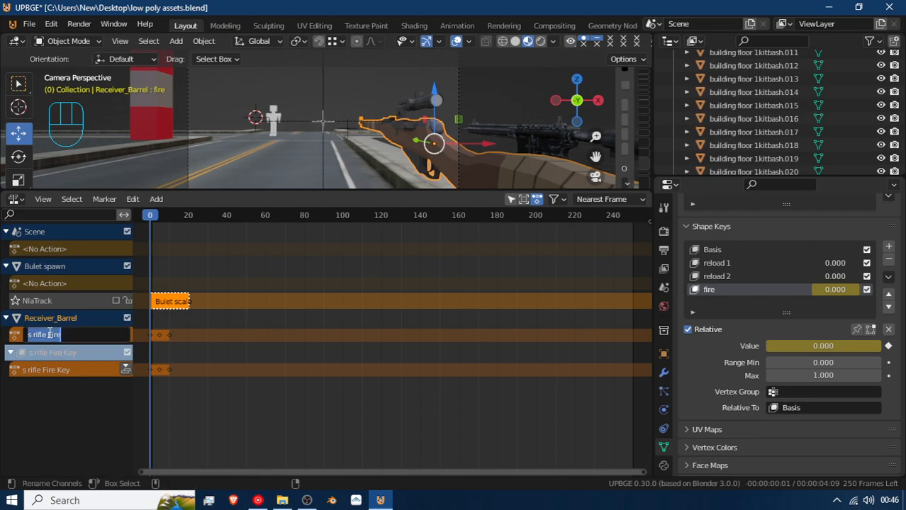
pyautogui.click(38, 404)
pyautogui.doubleClick(73, 319)
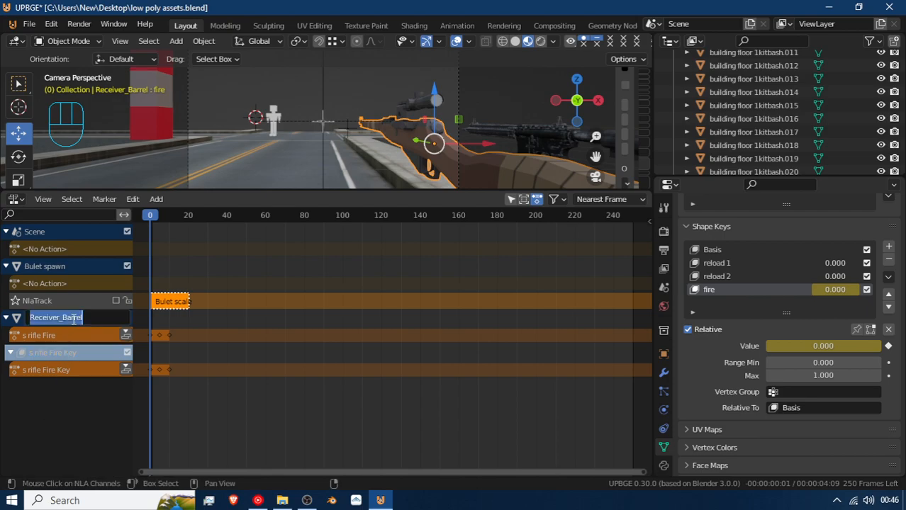
pyautogui.hotkey('ctrl', 'v')
pyautogui.press('Return')
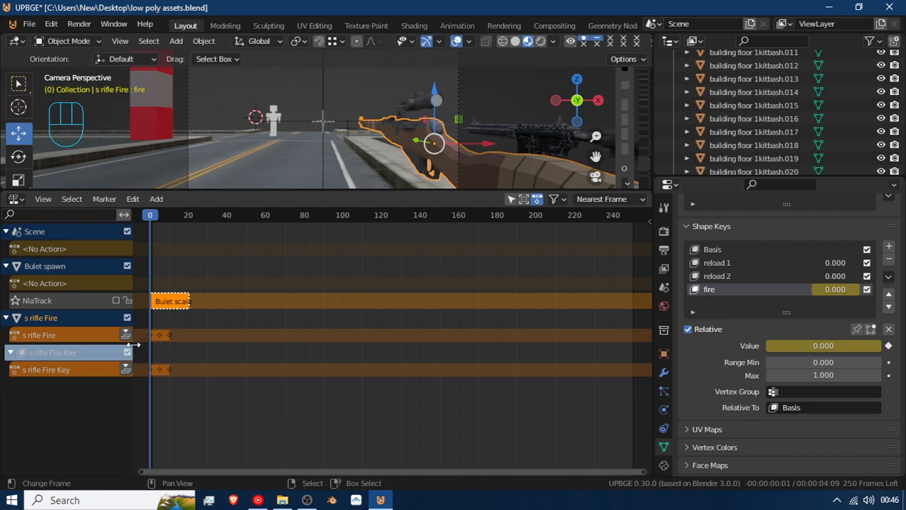
# Push the s rifle Fire and s rifle Fire Key actions down into NLA tracks and disable both new tracks
pyautogui.click(126, 335)
pyautogui.click(126, 387)
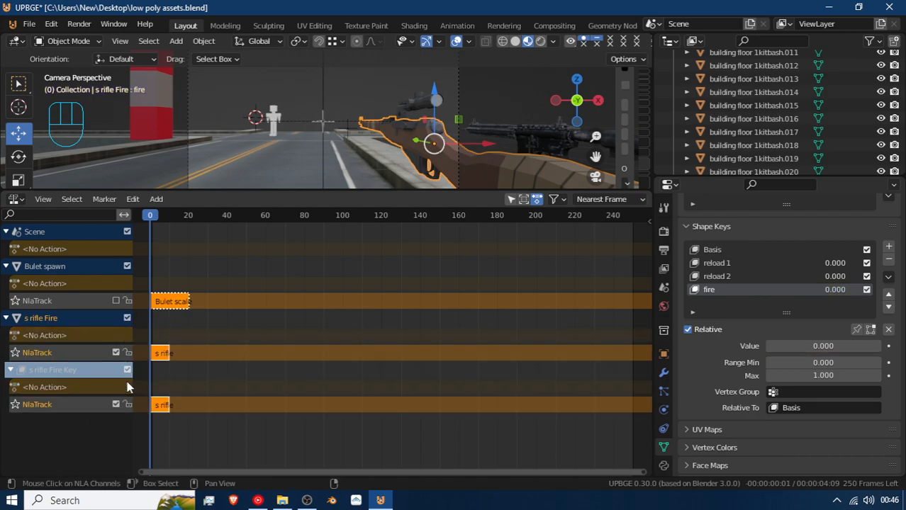
pyautogui.click(127, 318)
pyautogui.click(126, 318)
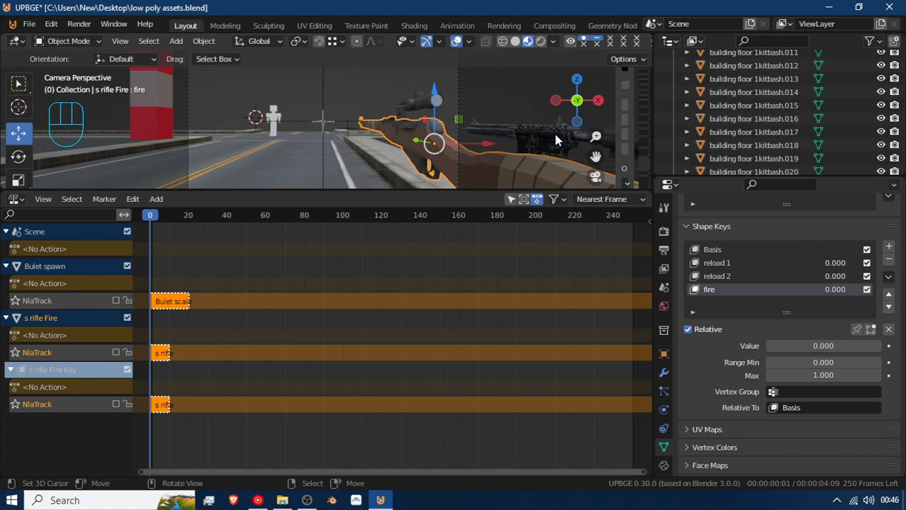
# Enlarge the 3D view, switch the animation editor to the Timeline and keyframe the rifle's location and rotation at frame 0
pyautogui.moveTo(336, 190); pyautogui.dragTo(338, 301)
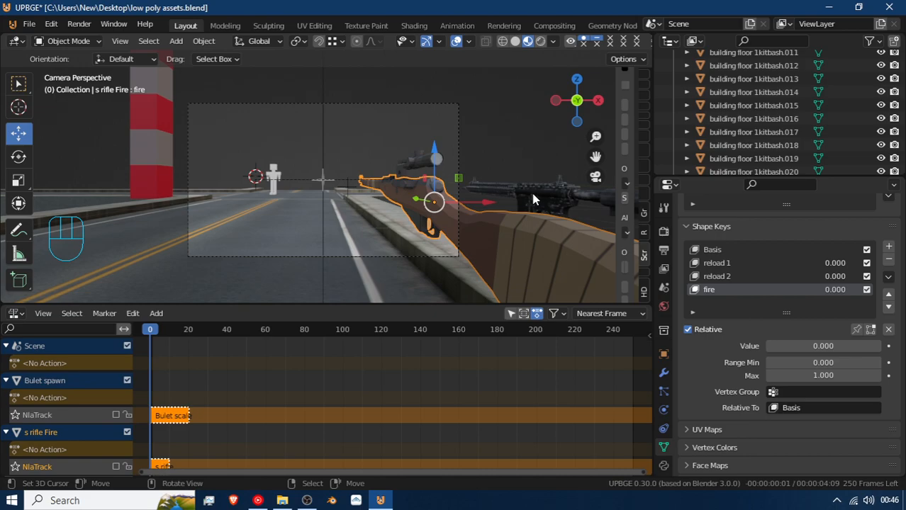
pyautogui.click(15, 313)
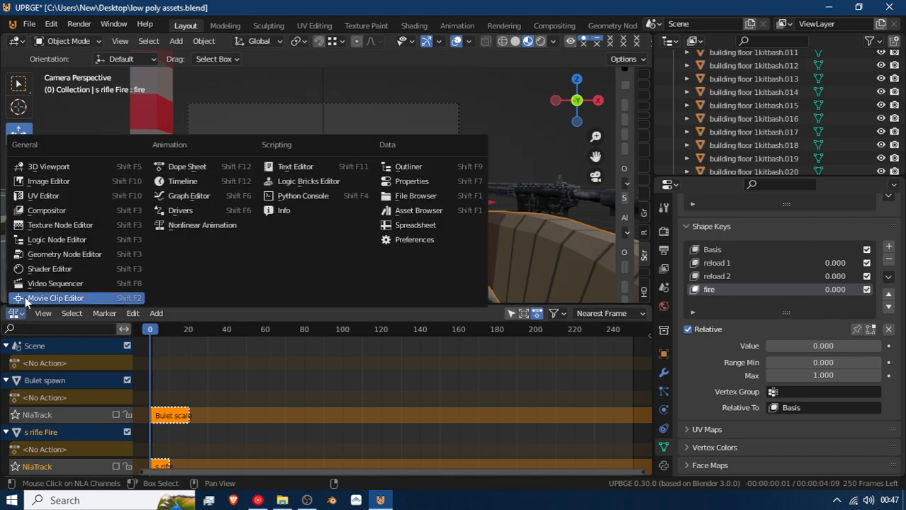
pyautogui.click(192, 183)
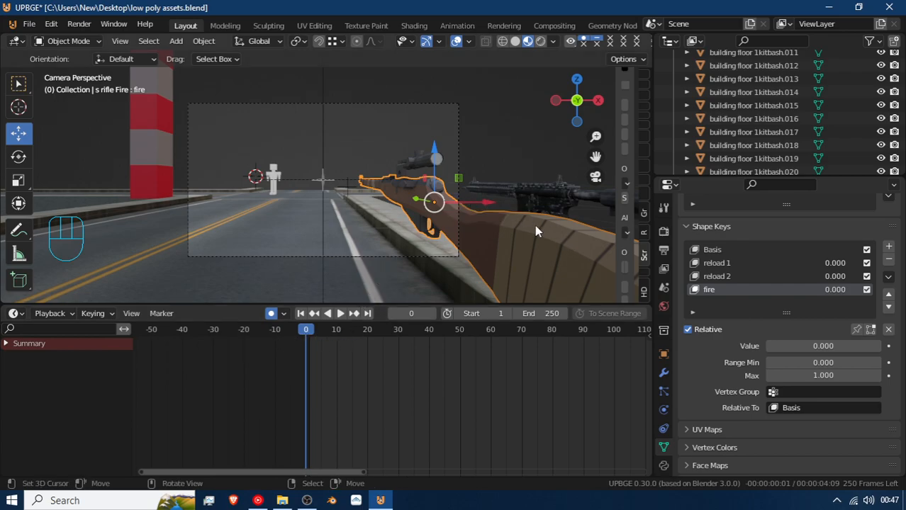
pyautogui.press('i')
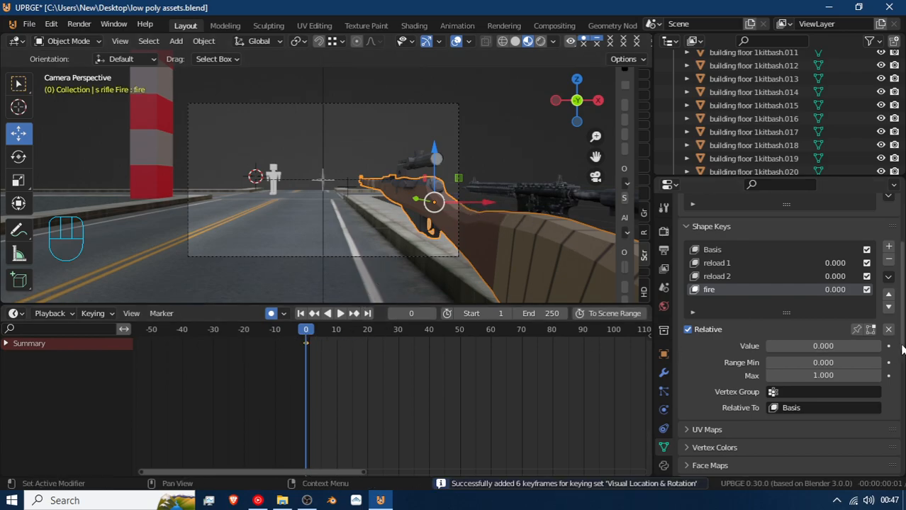
# Keyframe the reload 1 shape key at 0.000 on frame 0
pyautogui.click(730, 263)
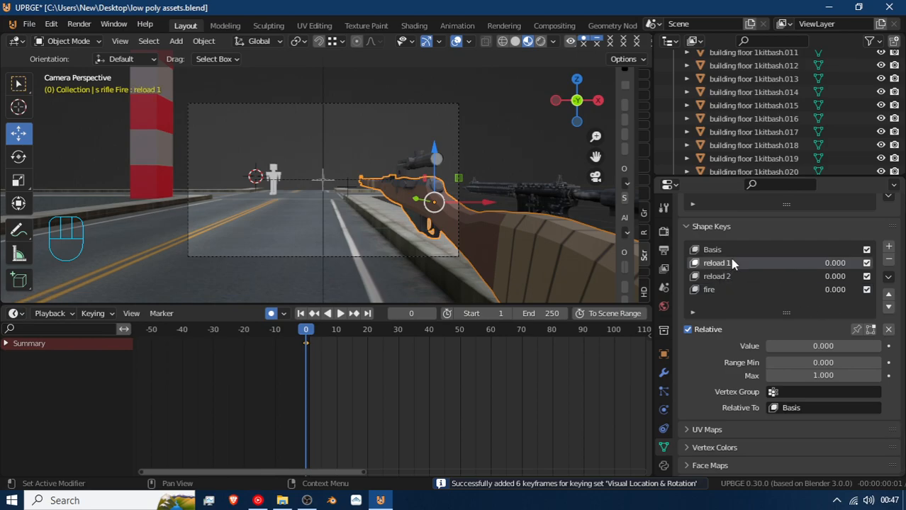
pyautogui.press('i')
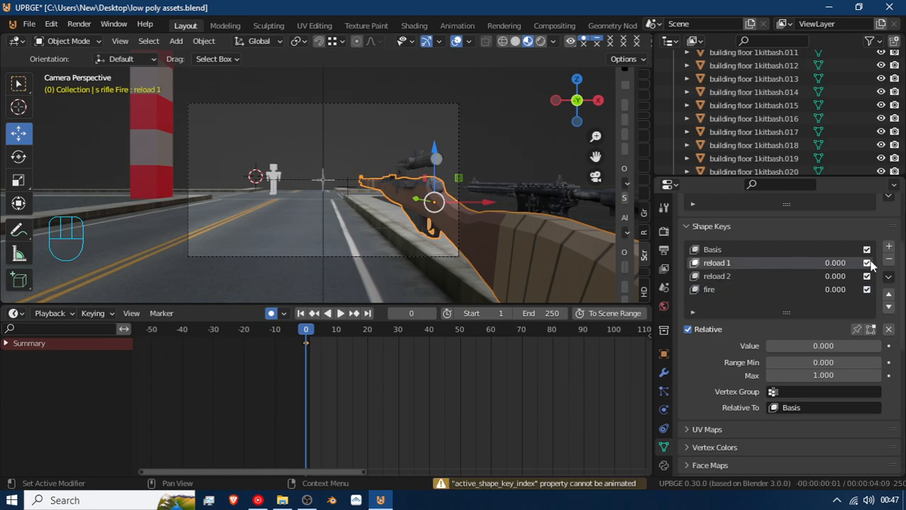
pyautogui.click(889, 345)
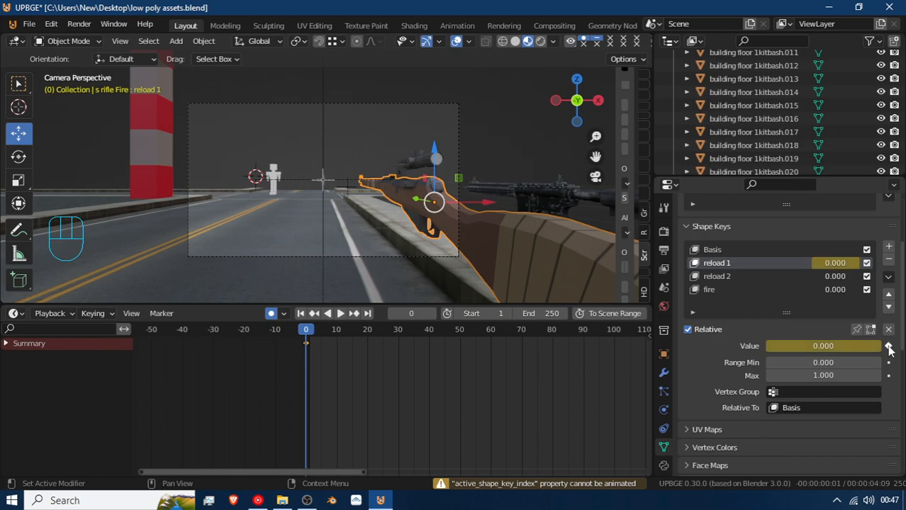
# Advance to frame 20 and lower the rifle along Z, shifting it along X toward the centre of the camera view
pyautogui.press('space')
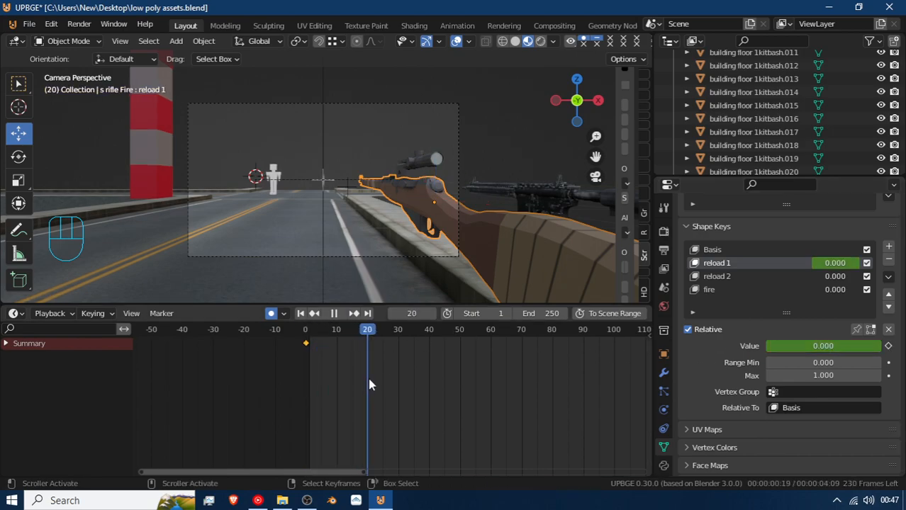
pyautogui.press('space')
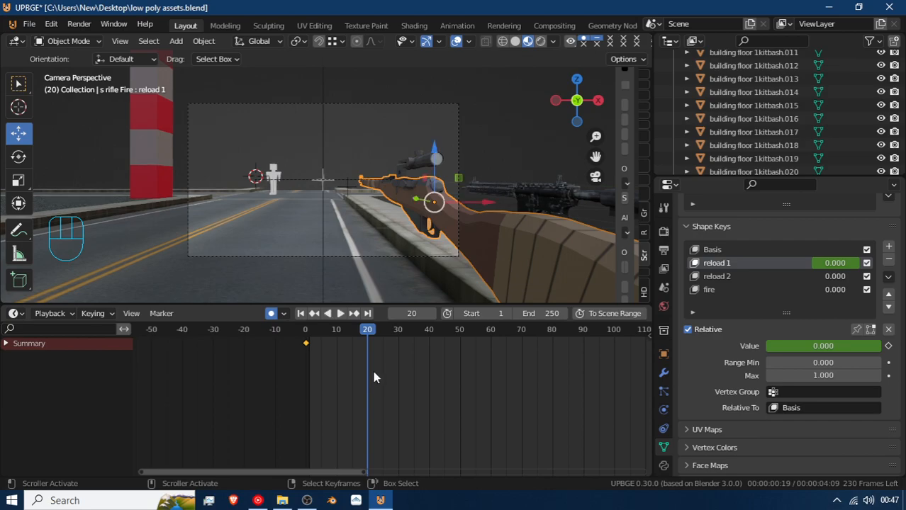
pyautogui.press('g')
pyautogui.press('z')
pyautogui.click(453, 246)
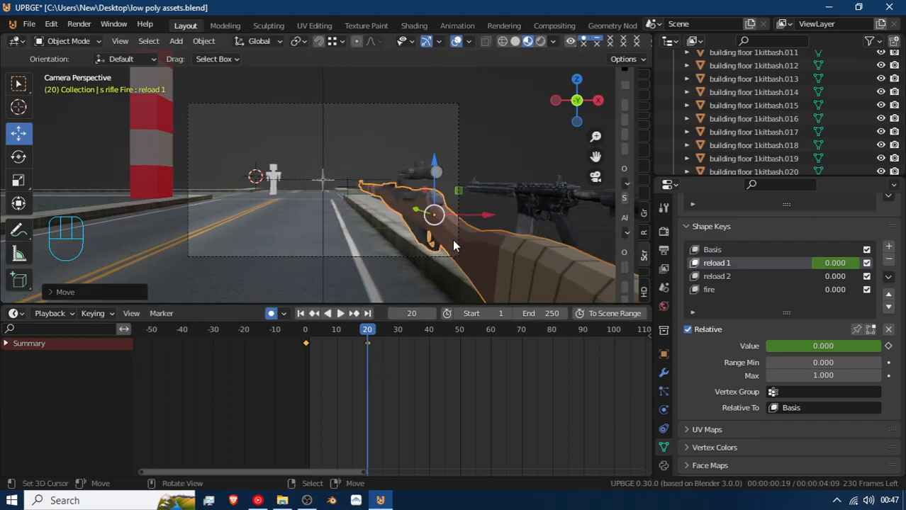
pyautogui.press('g')
pyautogui.press('x')
pyautogui.click(439, 241)
# Roll the rifle about -46 degrees in the camera view at frame 20 and turn it around the global Z axis
pyautogui.press('r')
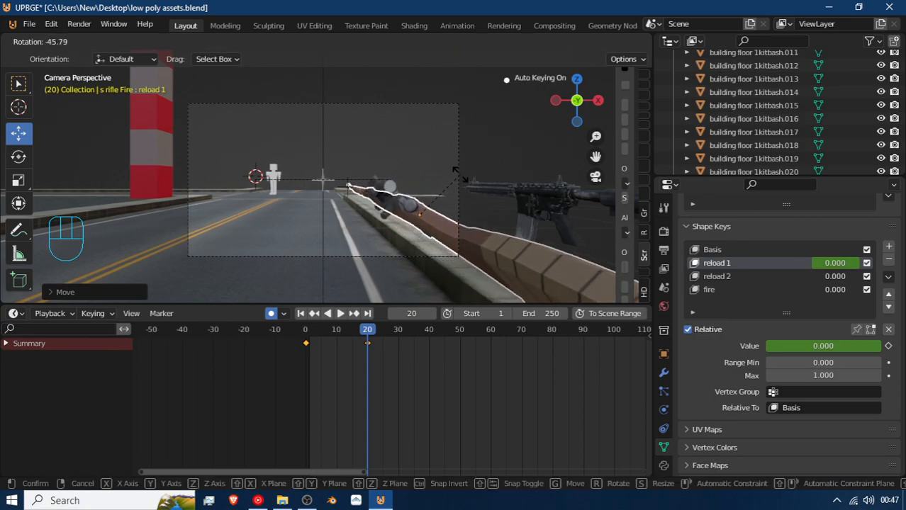
pyautogui.click(460, 179)
pyautogui.press('r')
pyautogui.press('z')
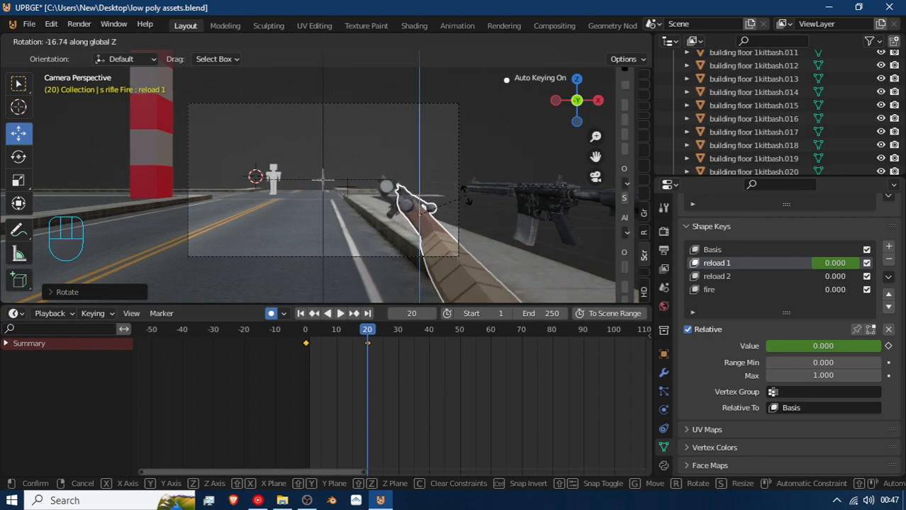
pyautogui.click(471, 196)
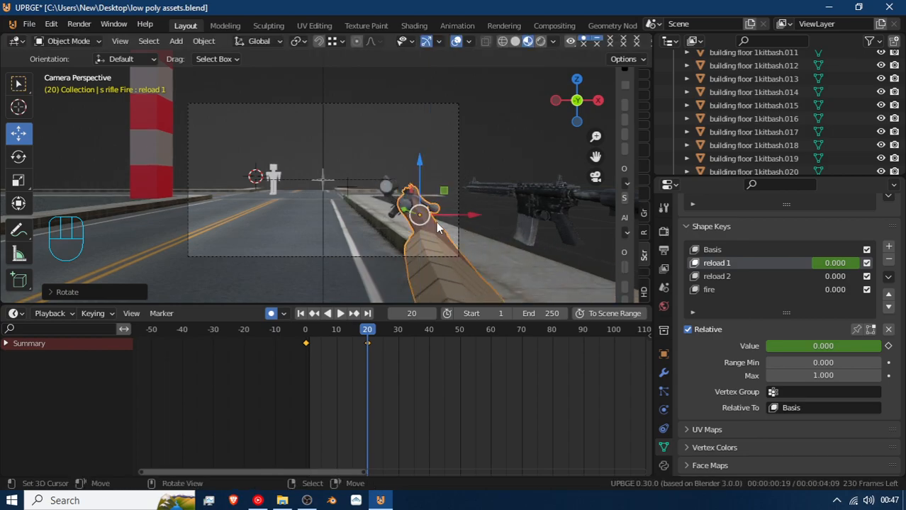
# Keyframe the reload 1 shape key at 0.000 on frame 20 and at 1.000 on frame 30
pyautogui.moveTo(378, 343)
pyautogui.mouseDown()
pyautogui.moveTo(319, 346)
pyautogui.moveTo(393, 335)
pyautogui.moveTo(367, 335)
pyautogui.moveTo(390, 343)
pyautogui.moveTo(383, 339)
pyautogui.moveTo(382, 357)
pyautogui.moveTo(368, 358)
pyautogui.mouseUp()
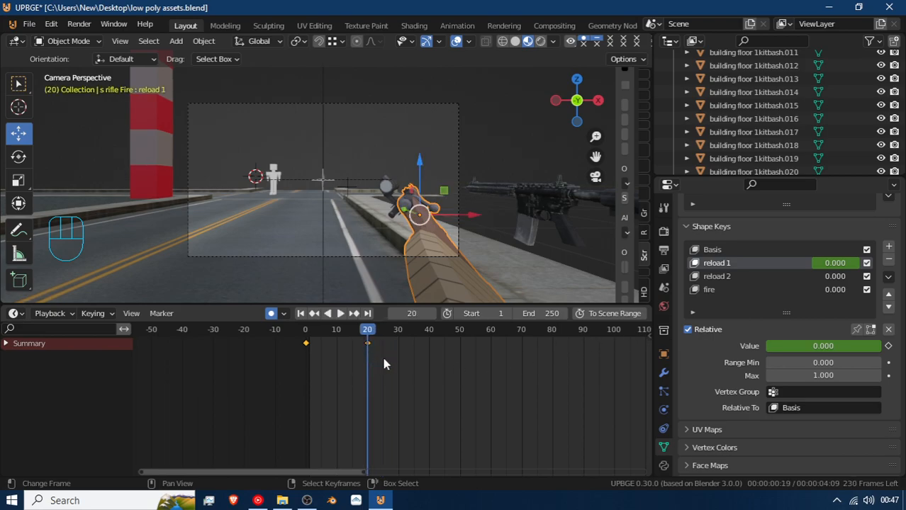
pyautogui.click(888, 346)
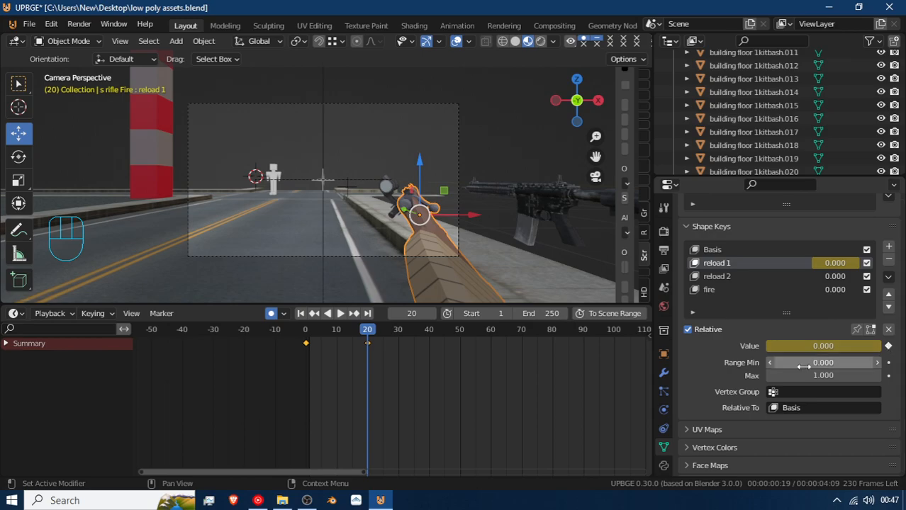
pyautogui.press('space')
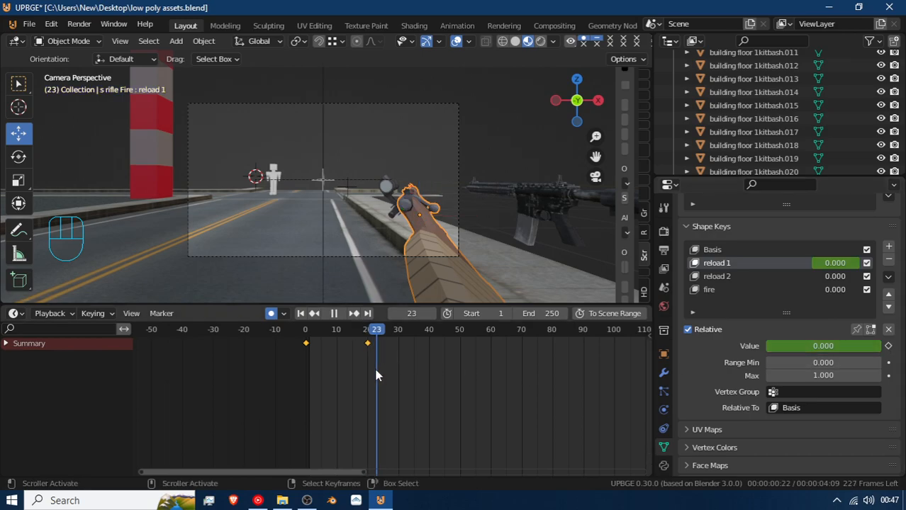
pyautogui.press('space')
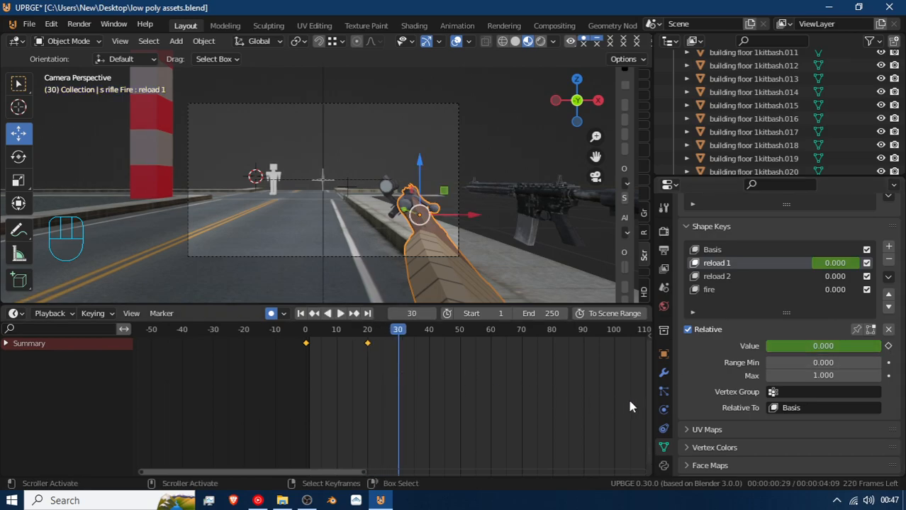
pyautogui.moveTo(772, 346); pyautogui.dragTo(879, 346)
pyautogui.click(888, 346)
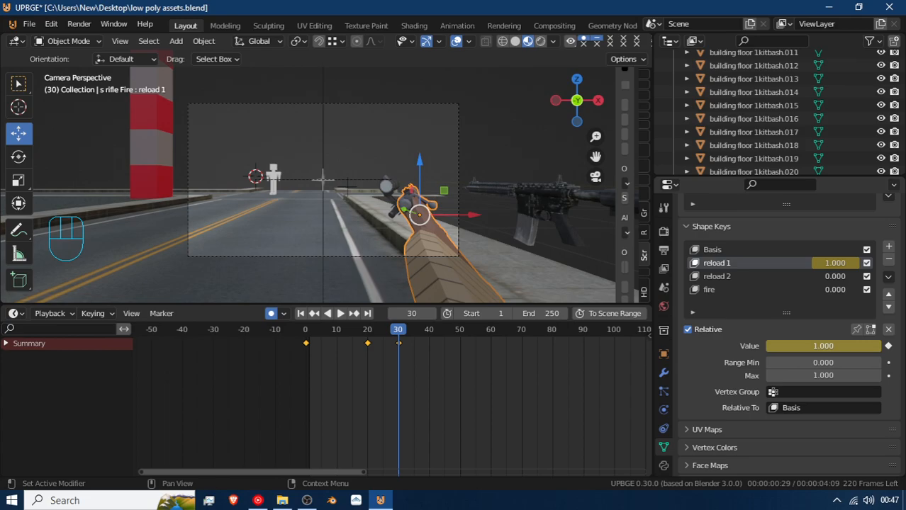
# Keyframe the reload 2 shape key at 0.000 on frame 25
pyautogui.click(726, 278)
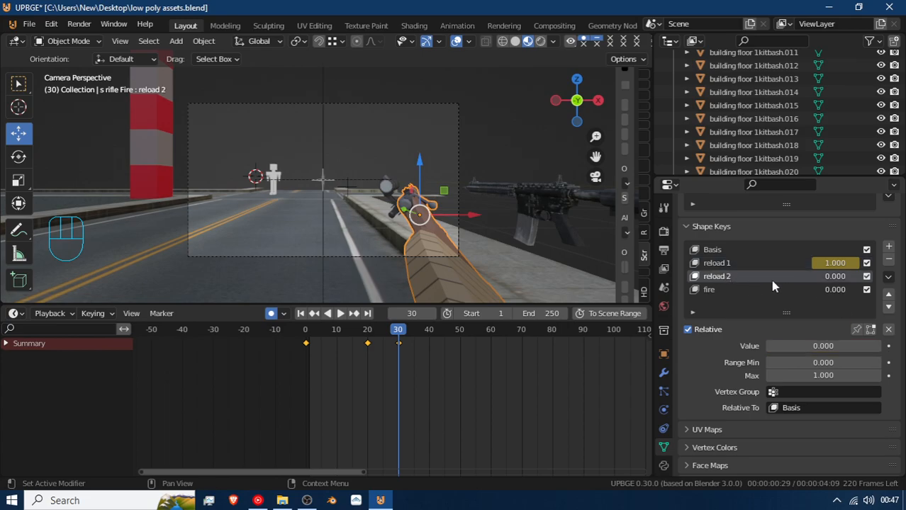
pyautogui.moveTo(379, 344)
pyautogui.mouseDown()
pyautogui.moveTo(350, 344)
pyautogui.moveTo(385, 350)
pyautogui.mouseUp()
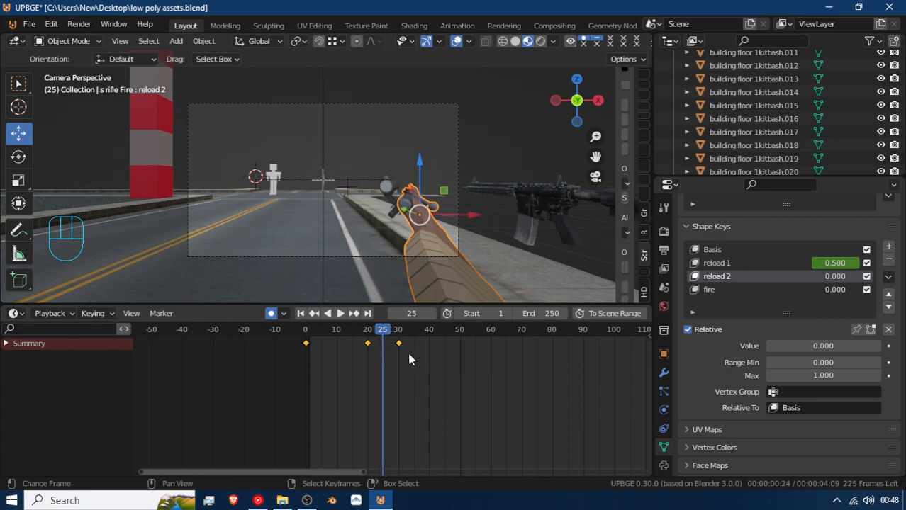
pyautogui.click(887, 347)
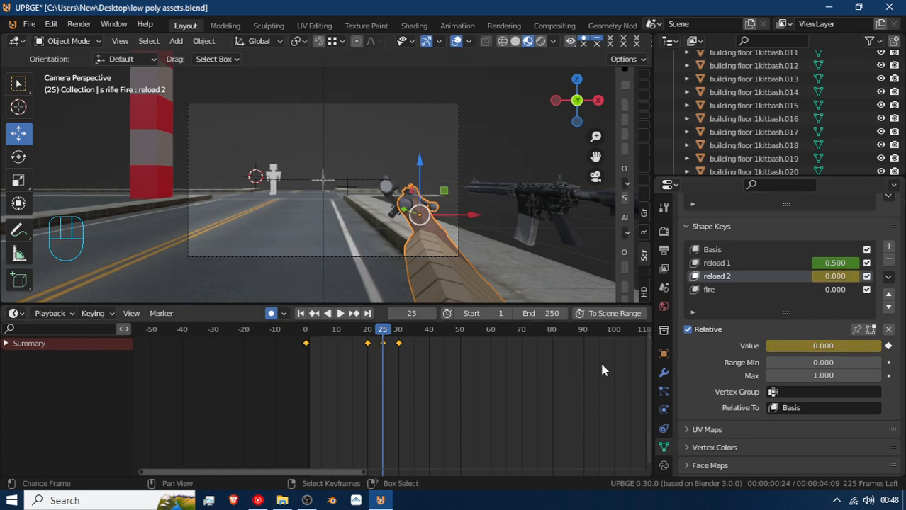
# Shift the frame 30 keyframe to frame 38 and keyframe the reload 2 shape key at 1.000 on frame 30
pyautogui.click(399, 347)
pyautogui.moveTo(400, 346)
pyautogui.mouseDown()
pyautogui.moveTo(439, 353)
pyautogui.moveTo(376, 354)
pyautogui.moveTo(397, 356)
pyautogui.mouseUp()
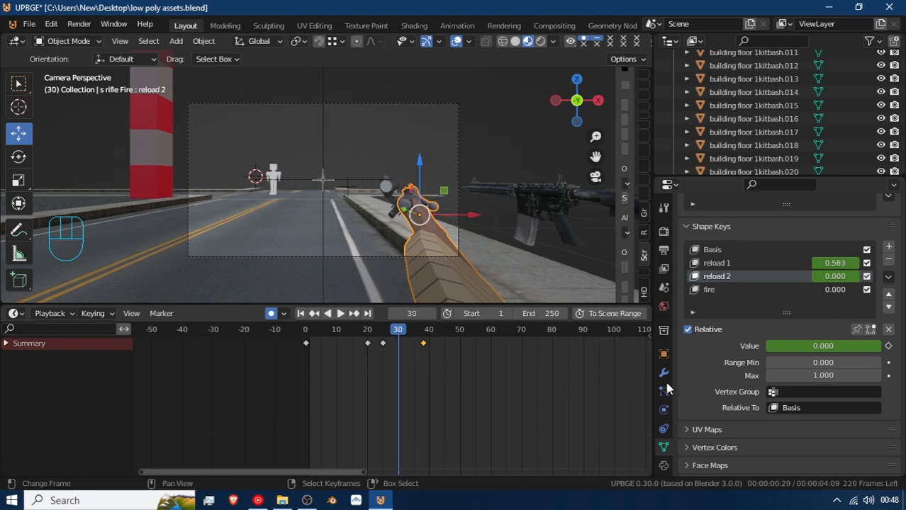
pyautogui.moveTo(821, 346); pyautogui.dragTo(886, 345)
pyautogui.click(888, 346)
# Inspect the rifle's bolt up close from the side, and set the reload 1 shape key to 0.000 on frame 30
pyautogui.moveTo(405, 388); pyautogui.dragTo(423, 380)
pyautogui.moveTo(423, 295); pyautogui.dragTo(368, 294, button='middle')
pyautogui.hotkey('shift', '`')
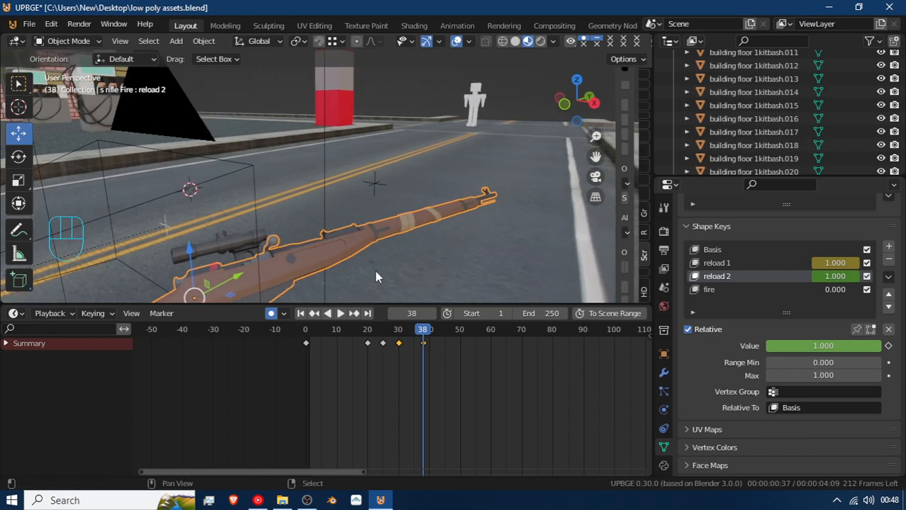
pyautogui.press('w')
pyautogui.press('d')
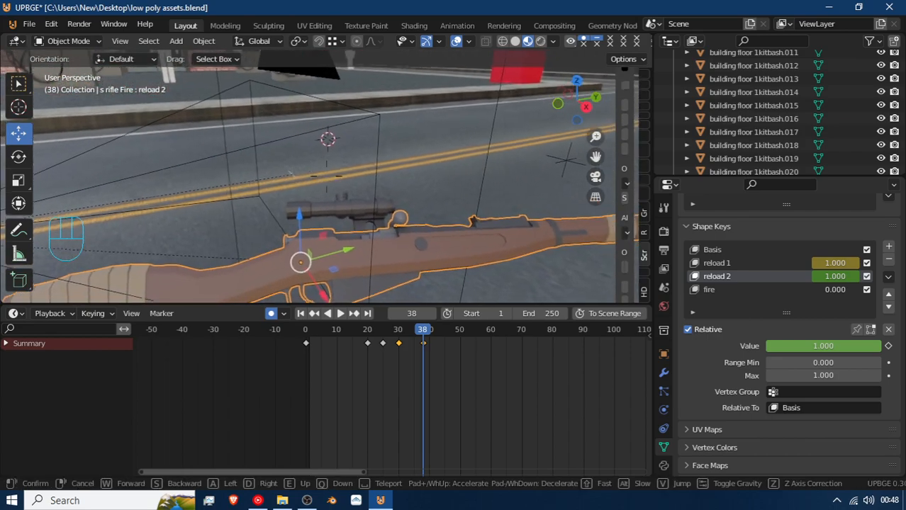
pyautogui.click(375, 294)
pyautogui.moveTo(416, 356); pyautogui.dragTo(397, 346)
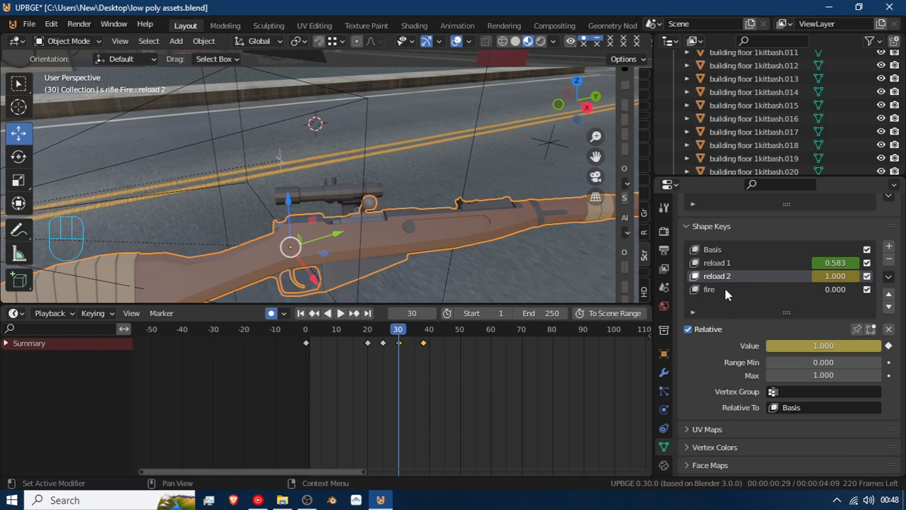
pyautogui.click(719, 263)
pyautogui.moveTo(804, 344); pyautogui.dragTo(766, 346)
pyautogui.moveTo(392, 357); pyautogui.dragTo(442, 366)
pyautogui.click(438, 366)
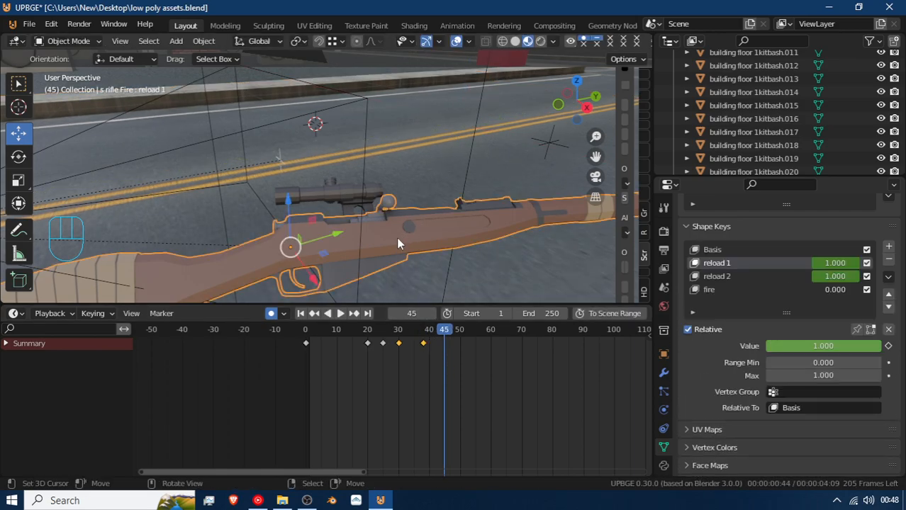
pyautogui.press('g')
pyautogui.press('y')
pyautogui.rightClick(401, 241)
# Go to frame 44 and move the rifle along the Y axis to key its reload motion
pyautogui.click(437, 367)
pyautogui.moveTo(437, 366); pyautogui.dragTo(442, 366)
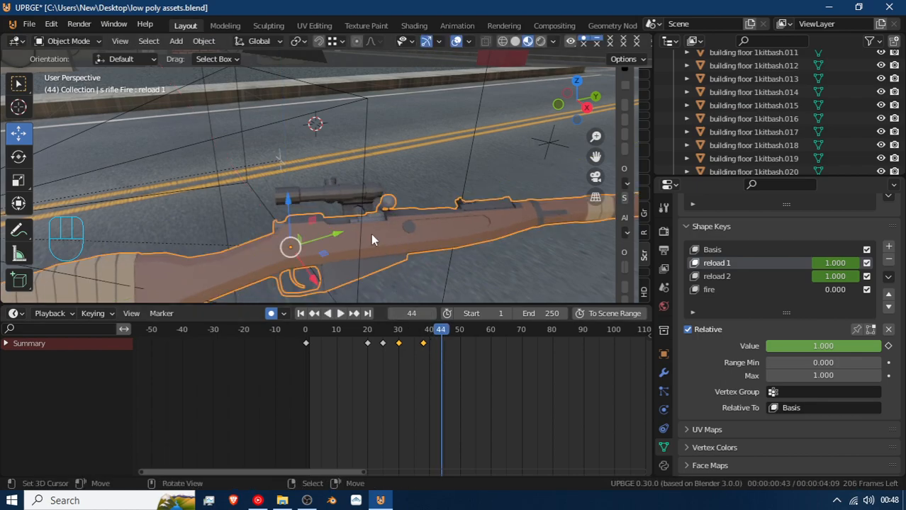
pyautogui.press('g')
pyautogui.press('y')
# Scrub back through frames 30 and 25 to check the rifle's bolt motion during the reload
pyautogui.moveTo(453, 361); pyautogui.dragTo(396, 351)
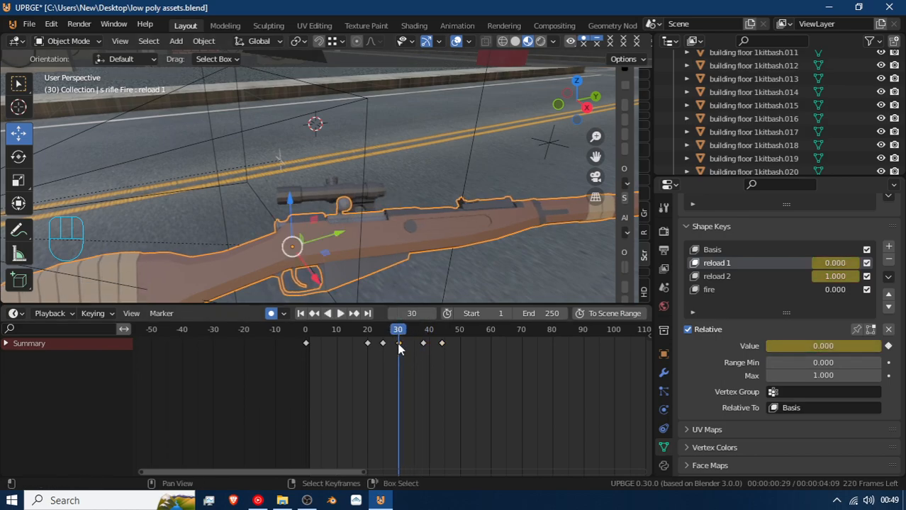
pyautogui.moveTo(398, 343); pyautogui.dragTo(382, 365)
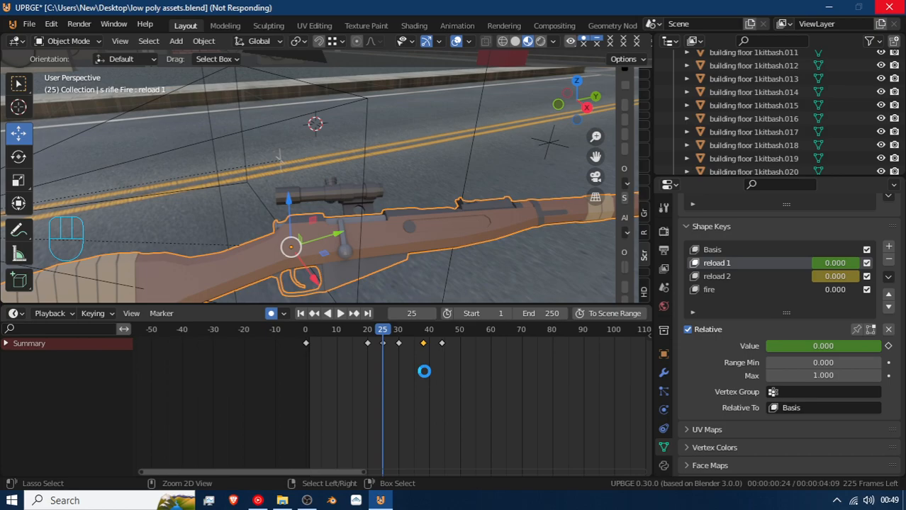
pyautogui.moveTo(307, 500)
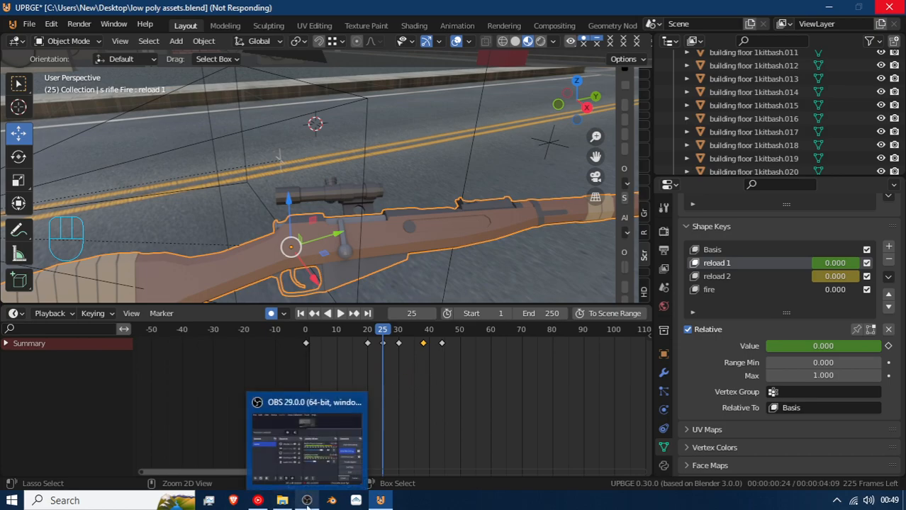
pyautogui.click(358, 436)
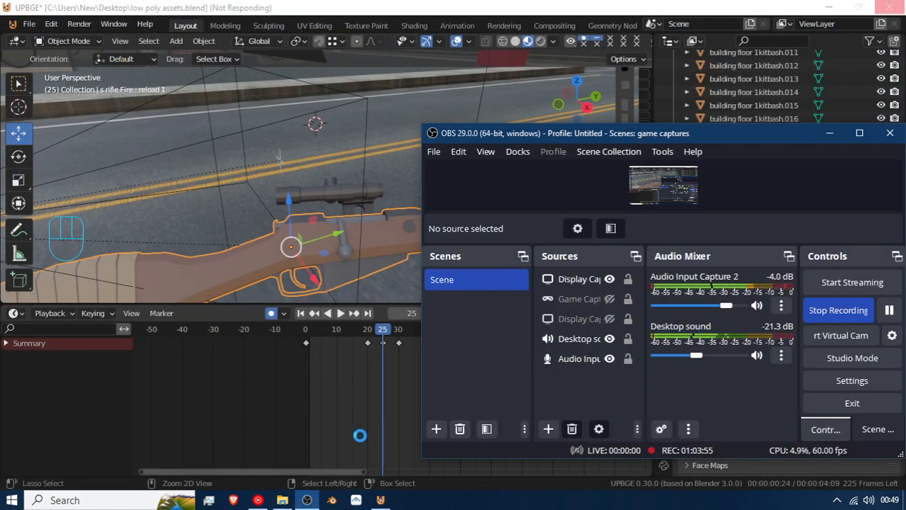
pyautogui.click(891, 312)
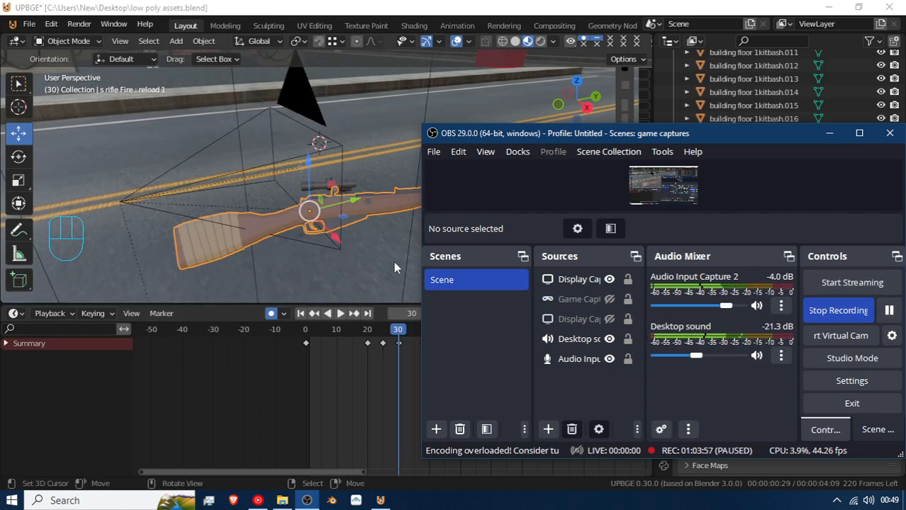
# Keyframe the rifle's reload 1 shape key at 1.000 on frames 34 and 38
pyautogui.click(392, 263)
pyautogui.moveTo(343, 267); pyautogui.dragTo(377, 267, button='middle')
pyautogui.moveTo(391, 351); pyautogui.dragTo(410, 372)
pyautogui.moveTo(776, 346); pyautogui.dragTo(880, 346)
pyautogui.click(888, 346)
pyautogui.moveTo(405, 374)
pyautogui.mouseDown()
pyautogui.moveTo(298, 356)
pyautogui.moveTo(421, 367)
pyautogui.mouseUp()
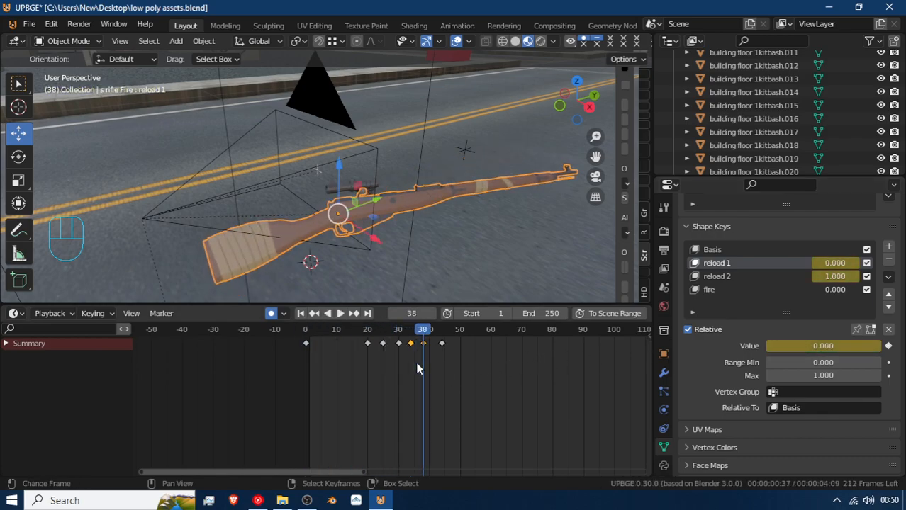
pyautogui.moveTo(833, 355); pyautogui.dragTo(894, 354)
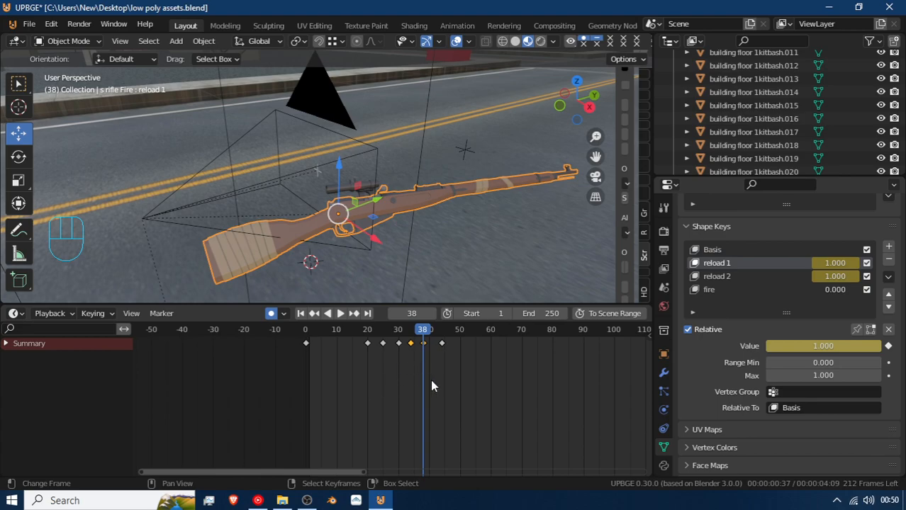
# Go back to frame 34 and move the rifle slightly backward along the Y axis to key its recoil
pyautogui.moveTo(420, 380); pyautogui.dragTo(410, 444)
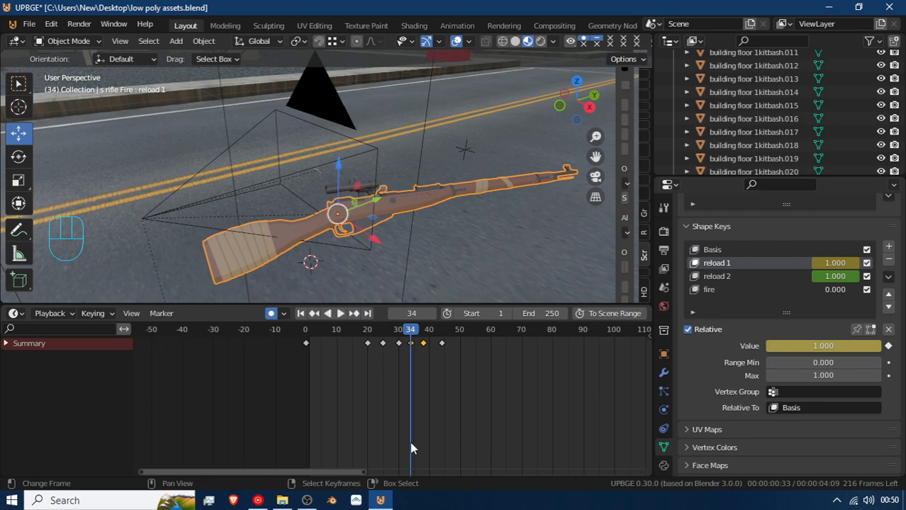
pyautogui.moveTo(373, 208); pyautogui.dragTo(367, 210)
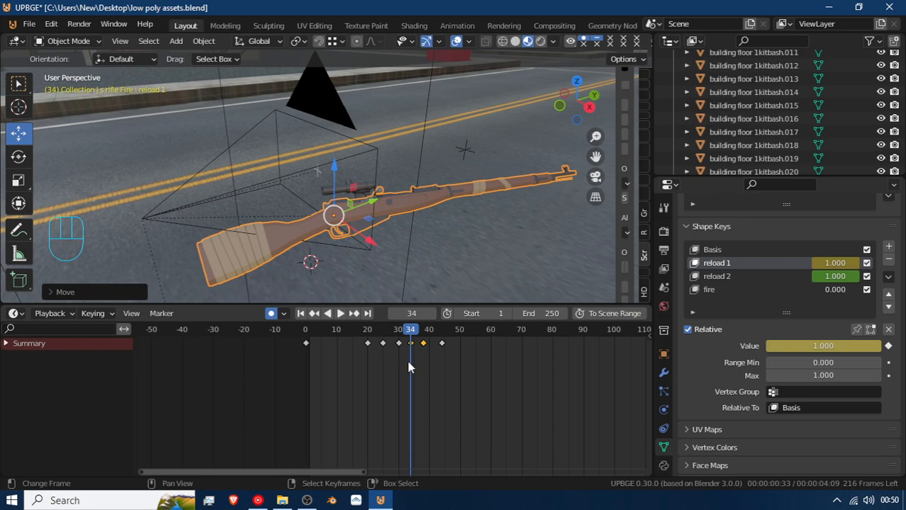
pyautogui.hotkey('ctrl', 'shift', 'space')
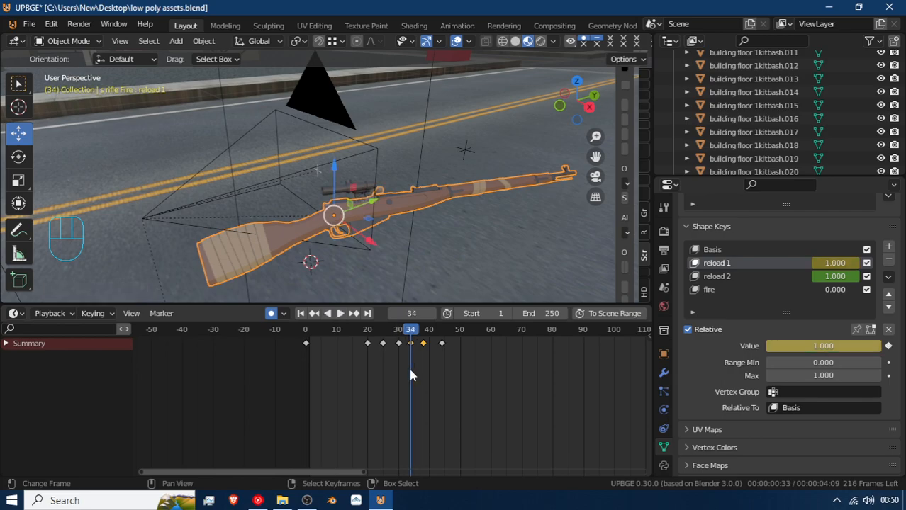
# Play and scrub through the reload animation several times to check the timing of the bolt and rifle motion
pyautogui.moveTo(328, 387); pyautogui.dragTo(342, 419)
pyautogui.press('space')
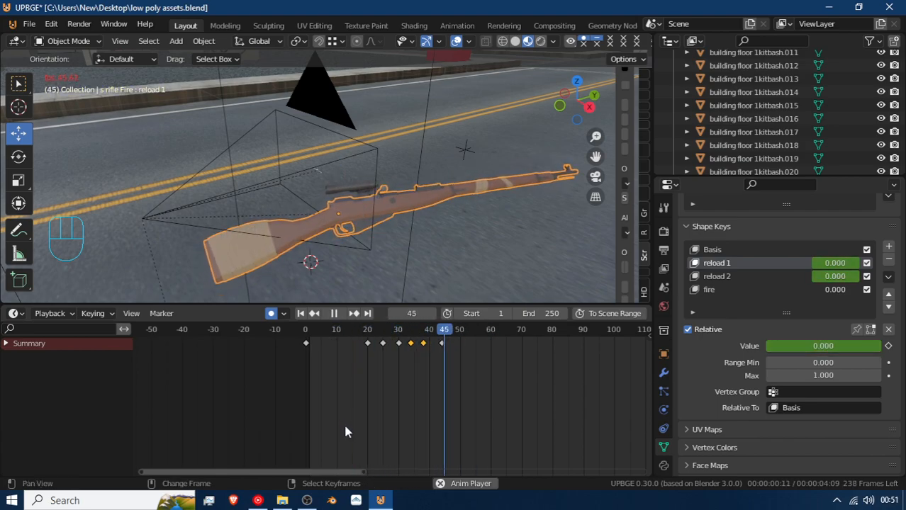
pyautogui.press('space')
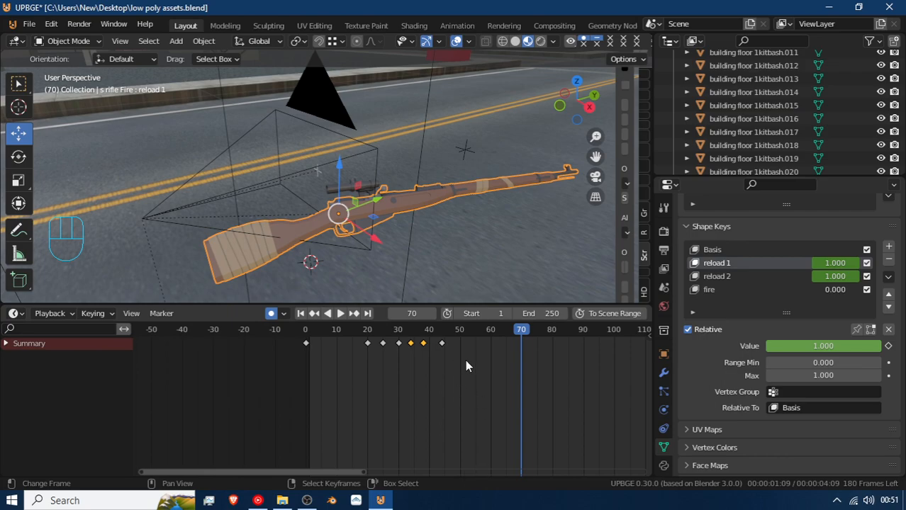
pyautogui.hotkey('shift', 'ctrl', 'space')
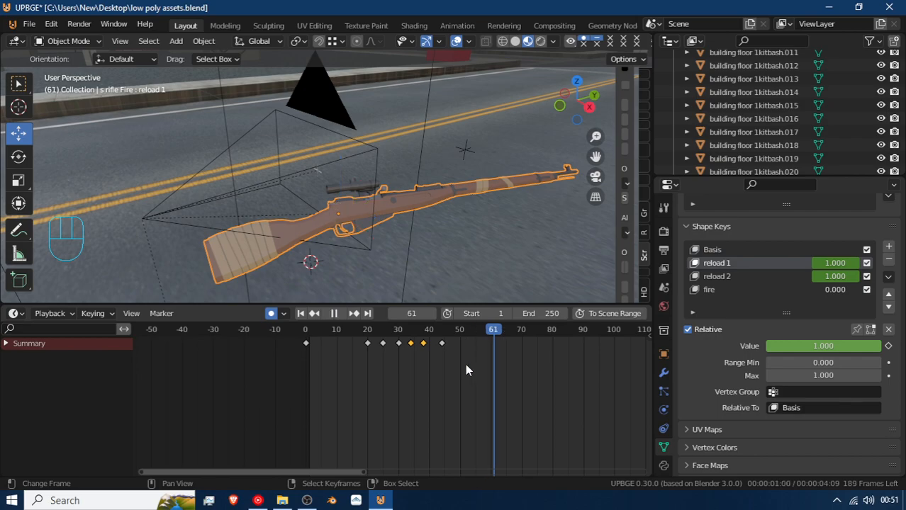
pyautogui.moveTo(435, 377); pyautogui.dragTo(312, 378)
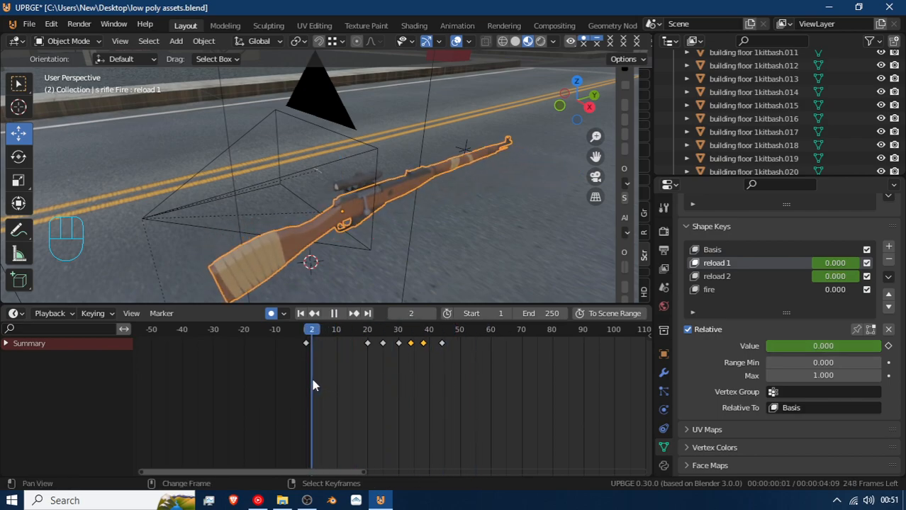
pyautogui.press('space')
pyautogui.press('space')
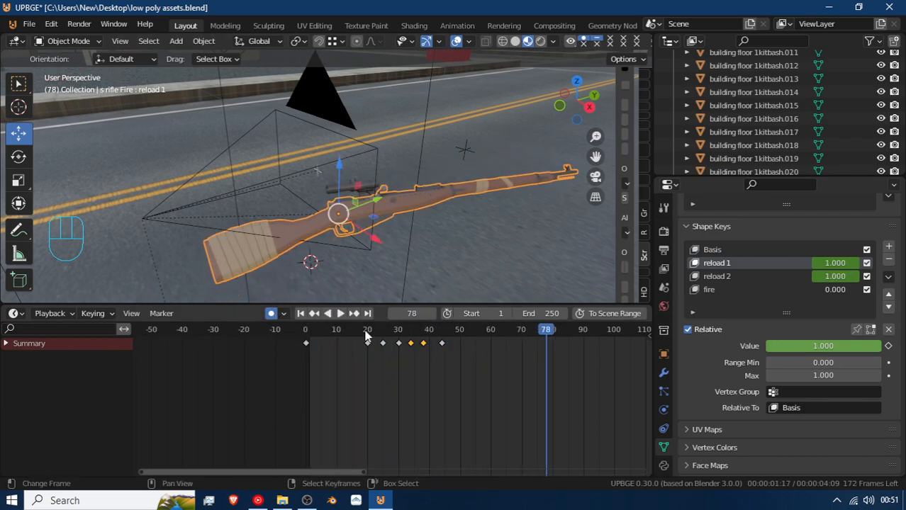
pyautogui.moveTo(474, 372); pyautogui.dragTo(441, 359)
pyautogui.press('space')
pyautogui.press('space')
pyautogui.click(410, 352)
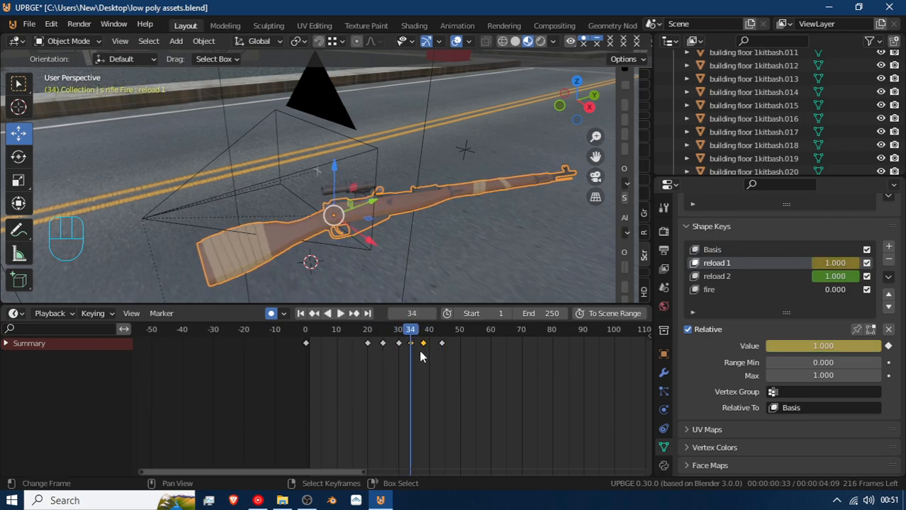
# Duplicate the frame 20 keyframe to frame 50
pyautogui.moveTo(424, 345); pyautogui.dragTo(368, 358)
pyautogui.press('space')
pyautogui.press('space')
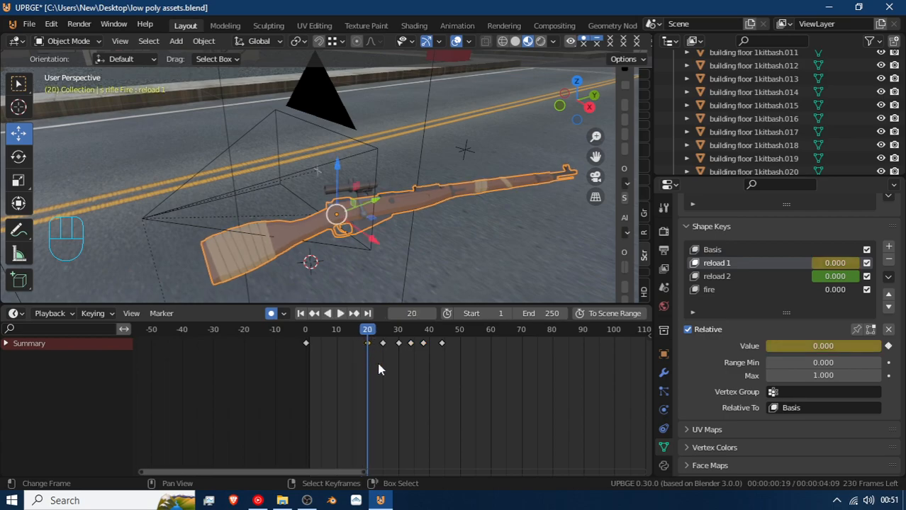
pyautogui.hotkey('shift', 'd')
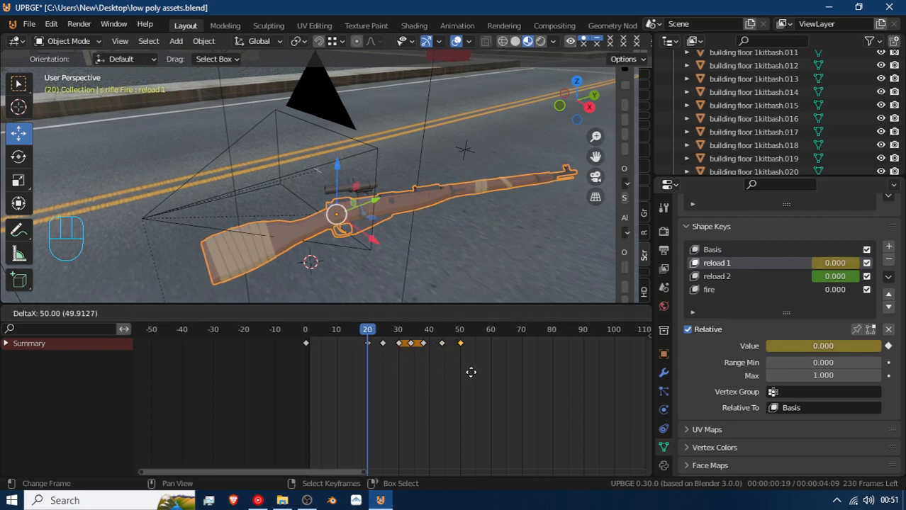
pyautogui.click(471, 373)
pyautogui.moveTo(367, 358); pyautogui.dragTo(461, 385)
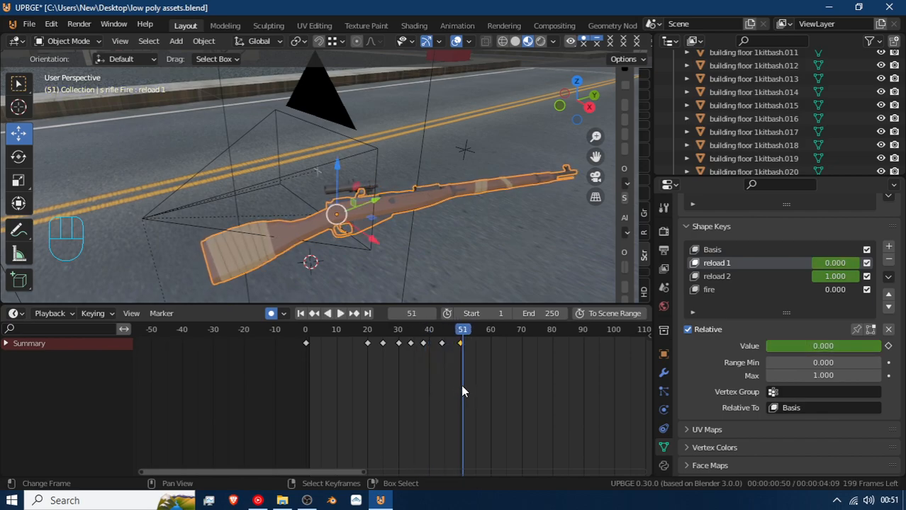
# Set the reload 1 shape key to 0.000 on frame 50, shift that keyframe to frame 48 and play the result
pyautogui.click(458, 348)
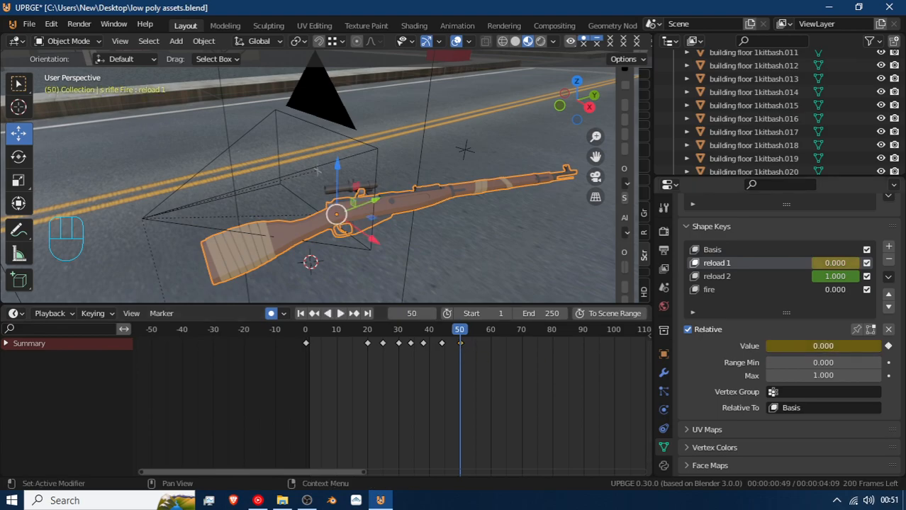
pyautogui.moveTo(801, 346); pyautogui.dragTo(882, 345)
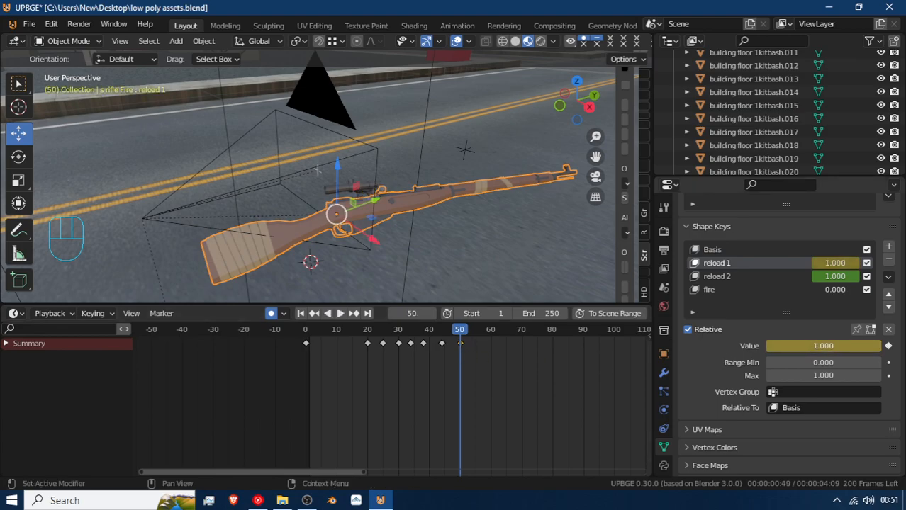
pyautogui.moveTo(881, 346); pyautogui.dragTo(765, 346)
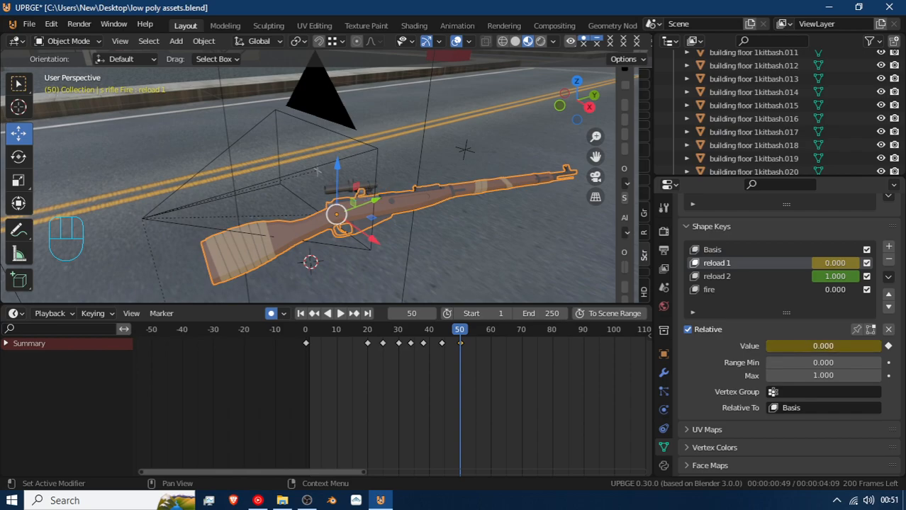
pyautogui.press('g')
pyautogui.click(477, 402)
pyautogui.moveTo(466, 398); pyautogui.dragTo(377, 398)
pyautogui.press('space')
pyautogui.press('space')
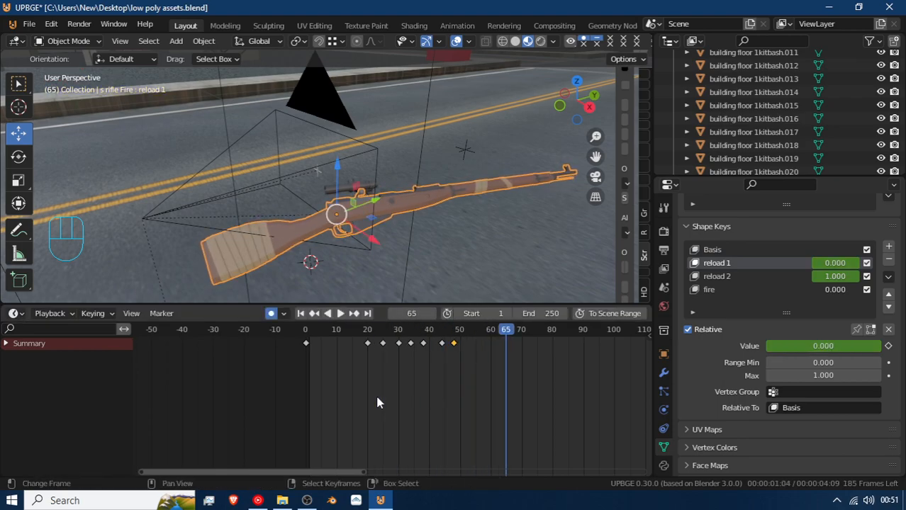
# Go to frame 51 and set the reload 2 shape key to 0.000 there
pyautogui.press('space')
pyautogui.click(464, 364)
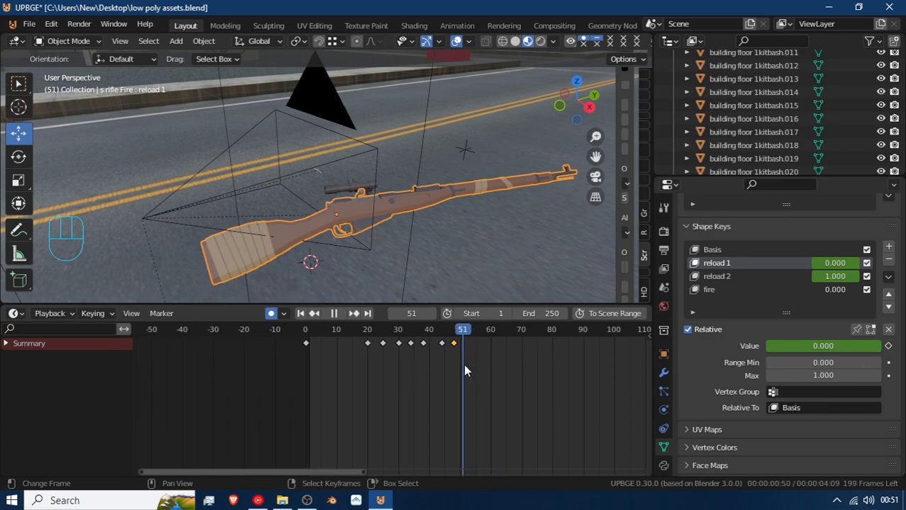
pyautogui.press('space')
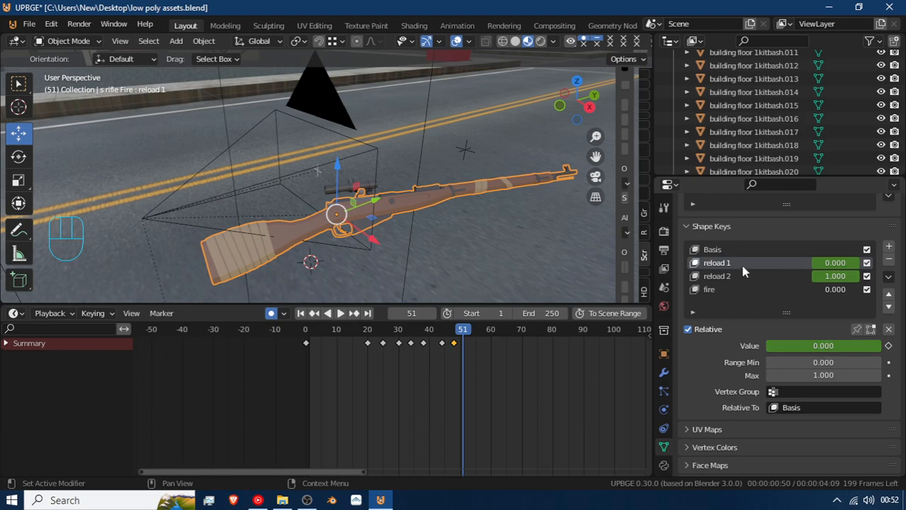
pyautogui.click(717, 276)
pyautogui.moveTo(815, 346); pyautogui.dragTo(704, 367)
# Duplicate the frame 0 keyframe to frame 59 and play the reload back from the start
pyautogui.moveTo(462, 375); pyautogui.dragTo(247, 348)
pyautogui.press('space')
pyautogui.moveTo(351, 346); pyautogui.dragTo(444, 361)
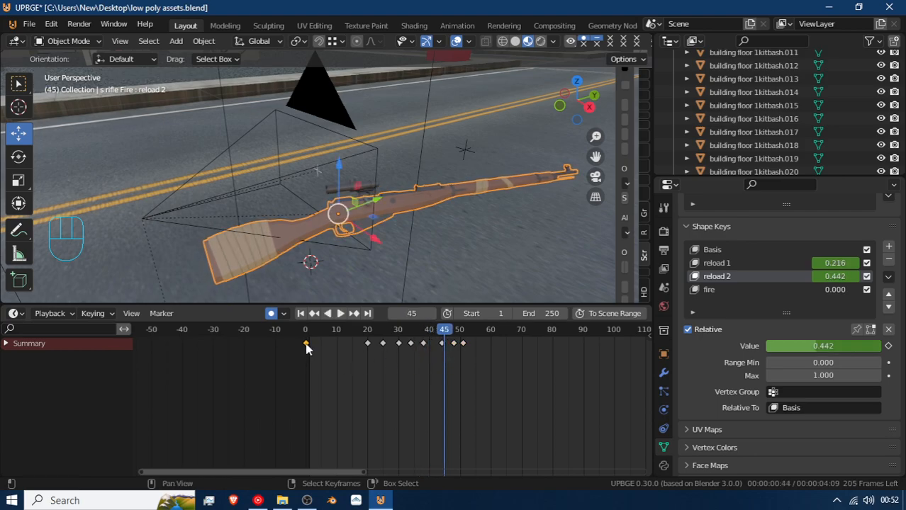
pyautogui.hotkey('shift', 'd')
pyautogui.click(489, 357)
pyautogui.moveTo(425, 358); pyautogui.dragTo(276, 365)
pyautogui.press('space')
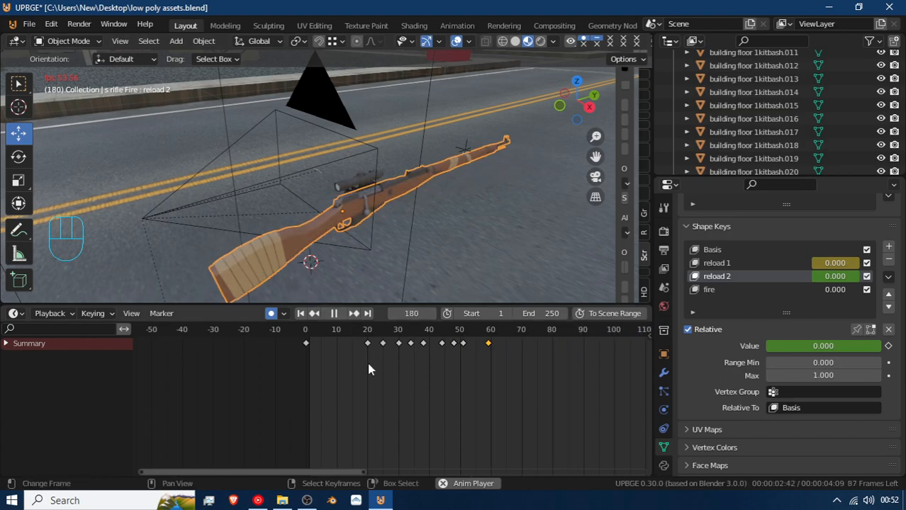
pyautogui.press('Escape')
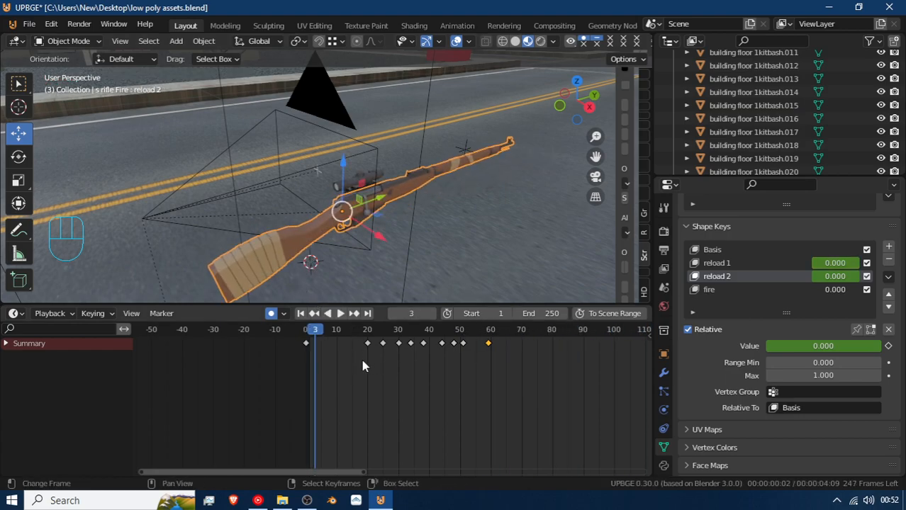
pyautogui.press('space')
pyautogui.press('space')
# Scale all the keyframes by about 1.36 from frame 0 to slow the reload, and play it back
pyautogui.click(265, 394)
pyautogui.press('s')
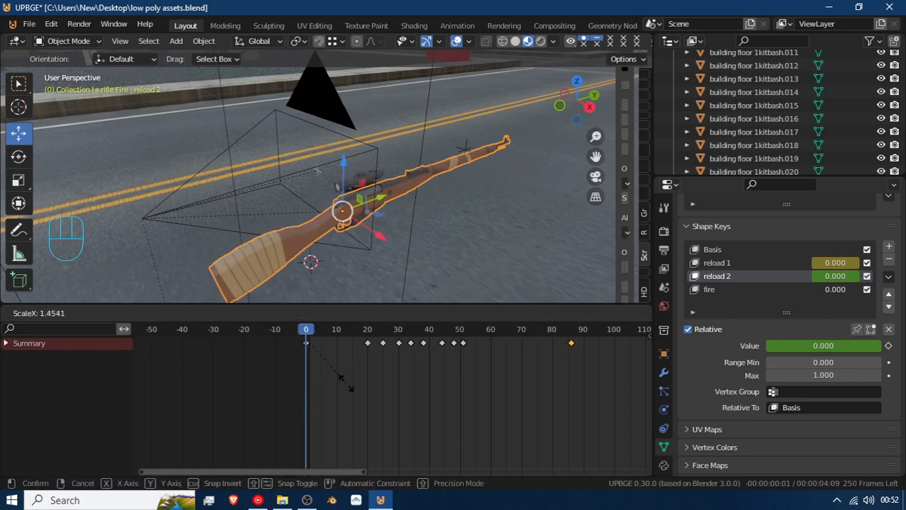
pyautogui.press('Escape')
pyautogui.press('a')
pyautogui.press('s')
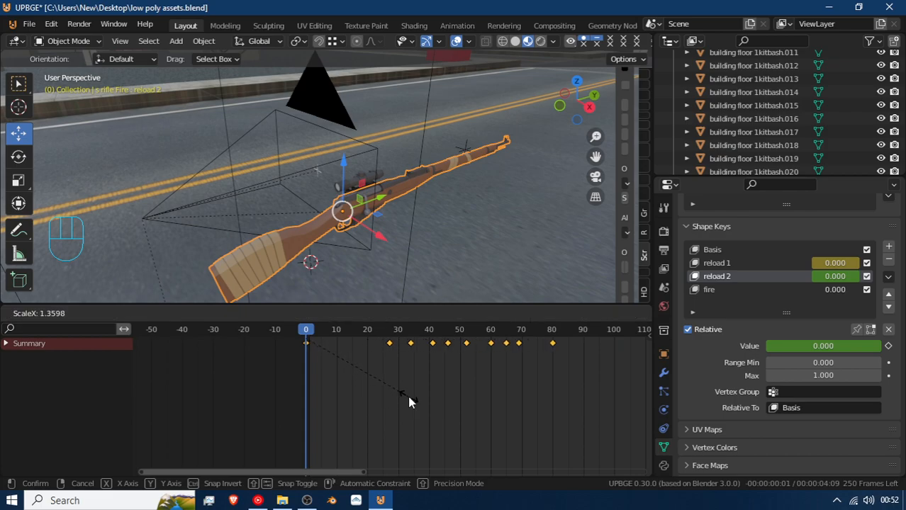
pyautogui.click(408, 398)
pyautogui.press('space')
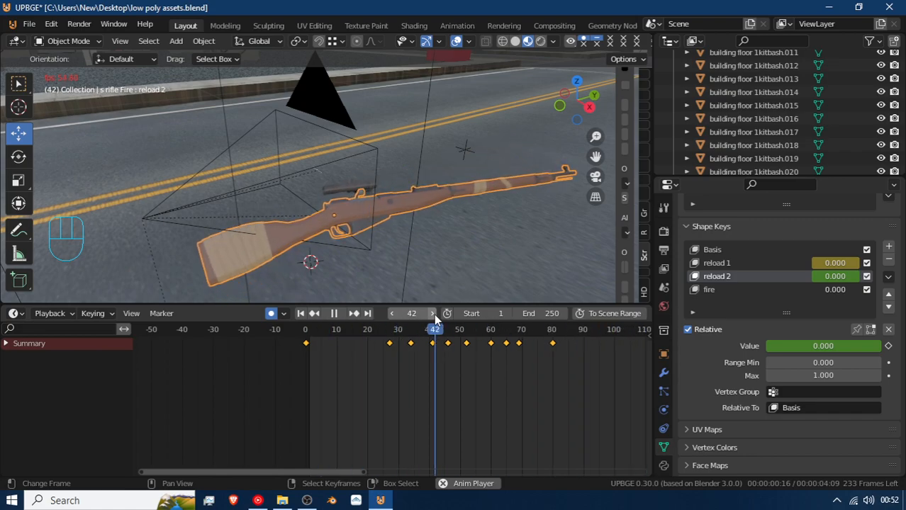
pyautogui.press('space')
# Scale all the keyframes again from frame 0 by about 1.37 and preview the slower reload
pyautogui.click(256, 367)
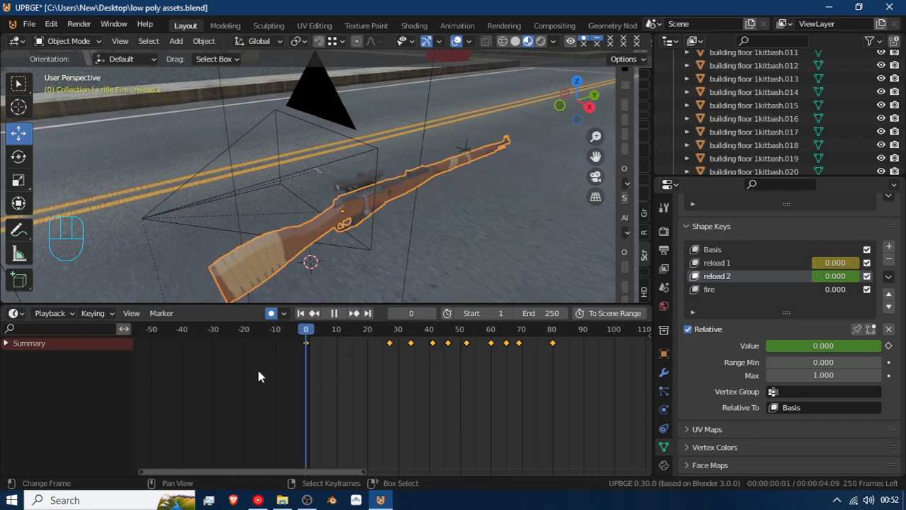
pyautogui.press('s')
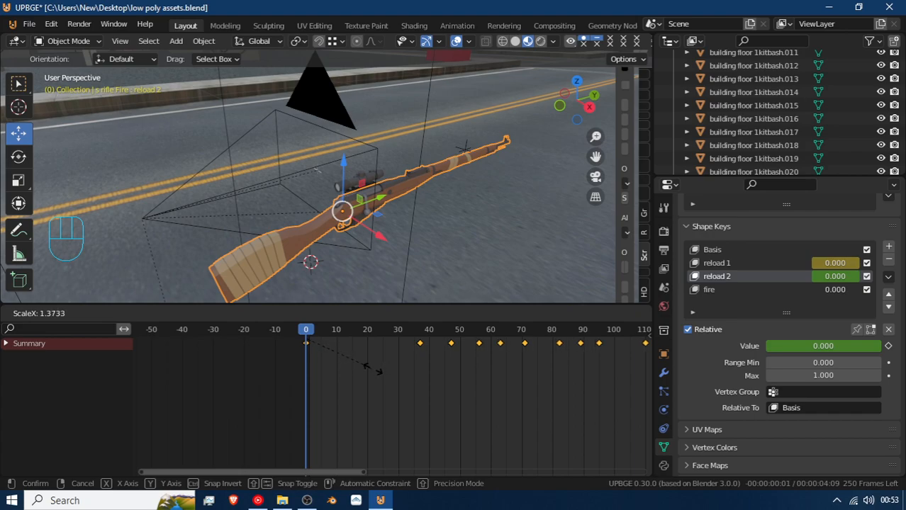
pyautogui.click(373, 367)
pyautogui.press('space')
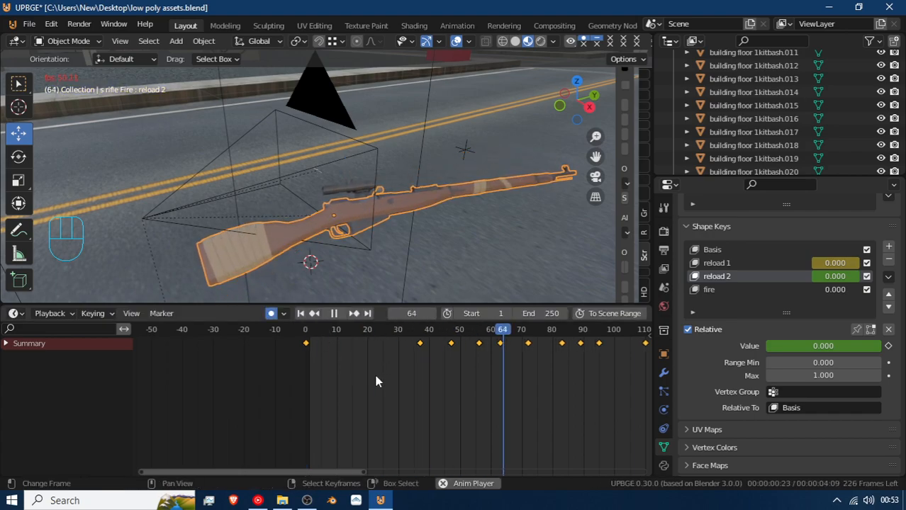
pyautogui.press('space')
# Stretch the keyframes from frame 63 onward, pivoting on frame 63, so the last one lands near frame 124, and play them
pyautogui.moveTo(421, 348); pyautogui.dragTo(501, 344)
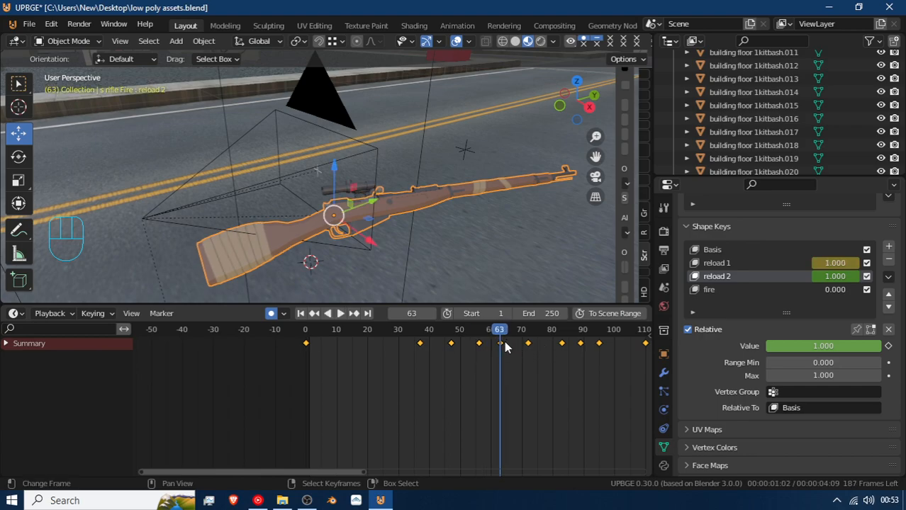
pyautogui.scroll(-3, 507, 358)
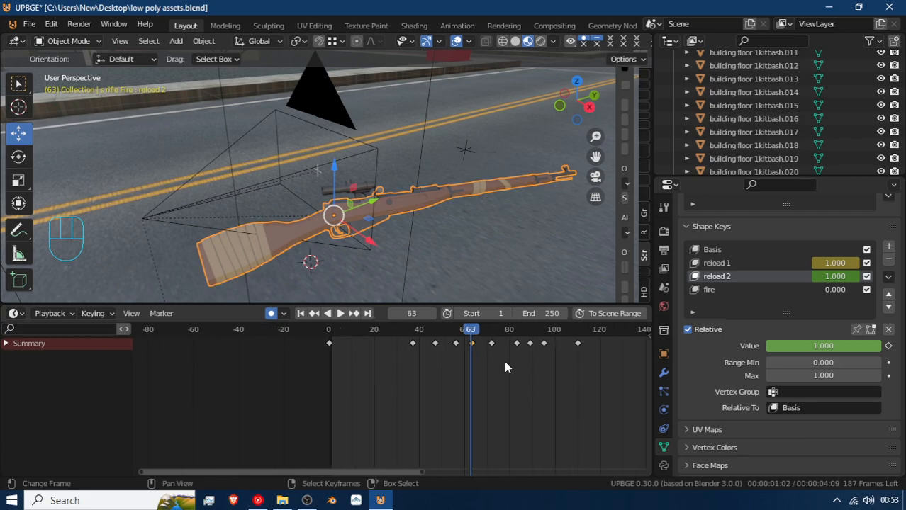
pyautogui.moveTo(467, 336); pyautogui.dragTo(596, 383)
pyautogui.press('s')
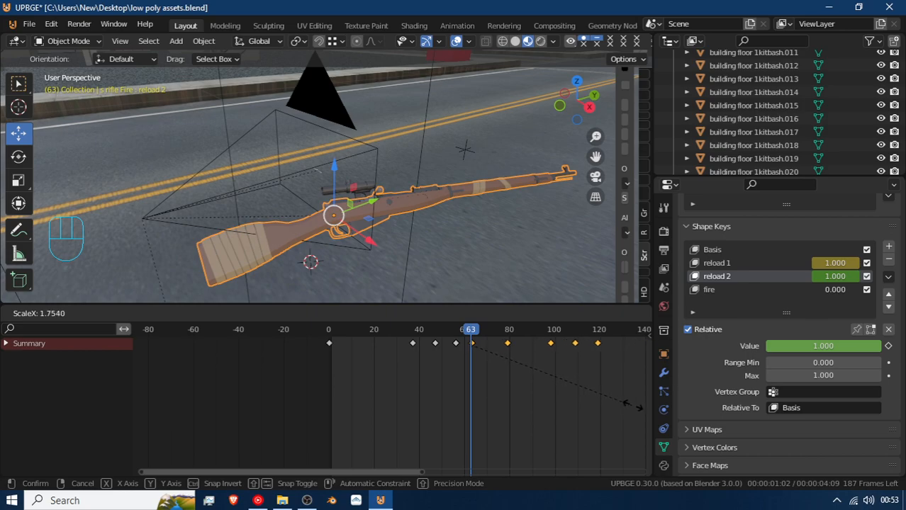
pyautogui.click(518, 362)
pyautogui.press('space')
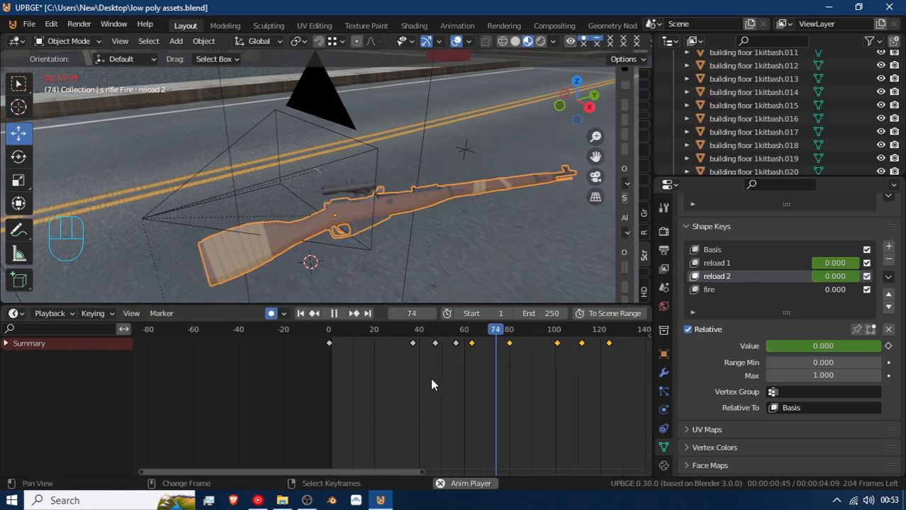
# Move the keyframes from frame 63 onward 7 frames later so the first sits on frame 70, and preview them
pyautogui.press('space')
pyautogui.moveTo(496, 369); pyautogui.dragTo(461, 376)
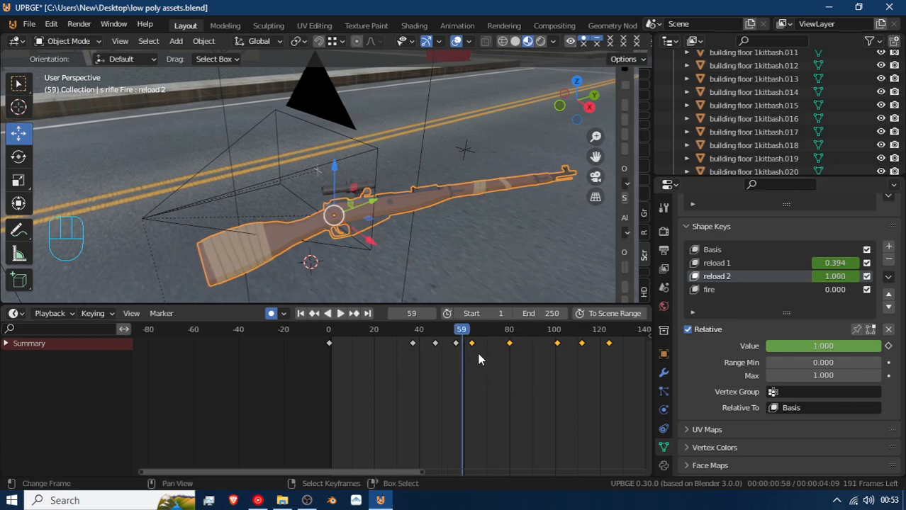
pyautogui.press('g')
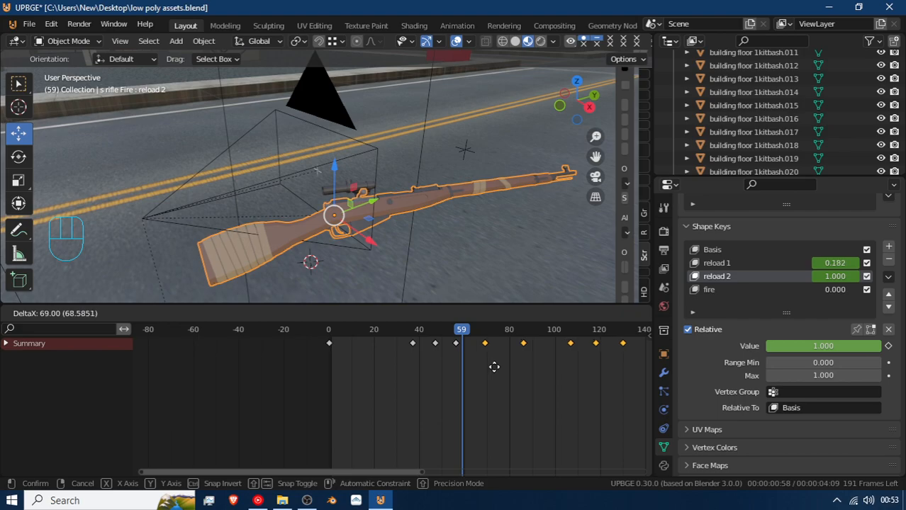
pyautogui.click(497, 366)
pyautogui.moveTo(465, 368); pyautogui.dragTo(430, 372)
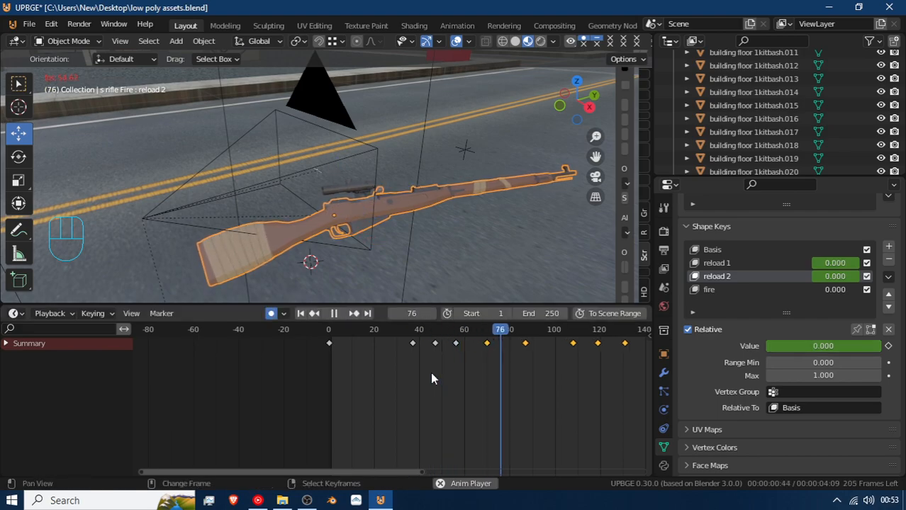
pyautogui.press('space')
# Duplicate the frame 87 keyframe to frame 99 and play the reload from there
pyautogui.moveTo(523, 359)
pyautogui.mouseDown()
pyautogui.moveTo(578, 354)
pyautogui.moveTo(528, 363)
pyautogui.mouseUp()
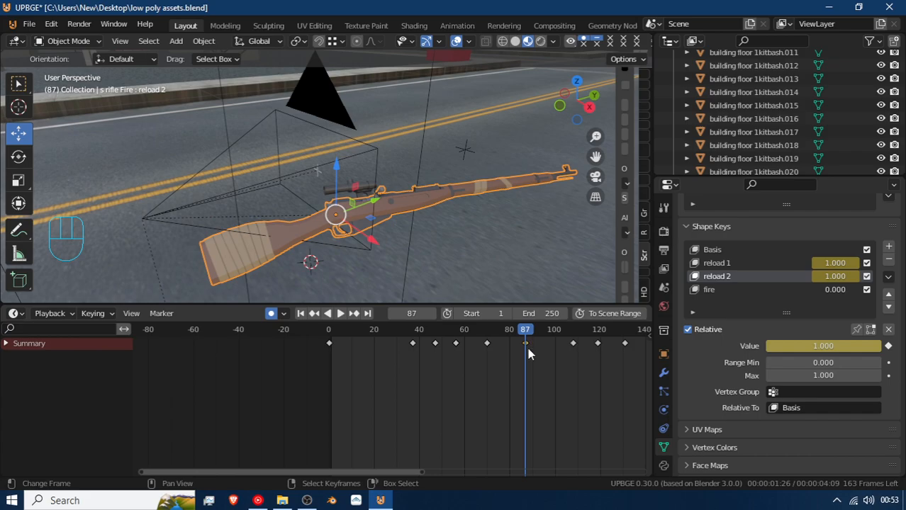
pyautogui.hotkey('shift', 'd')
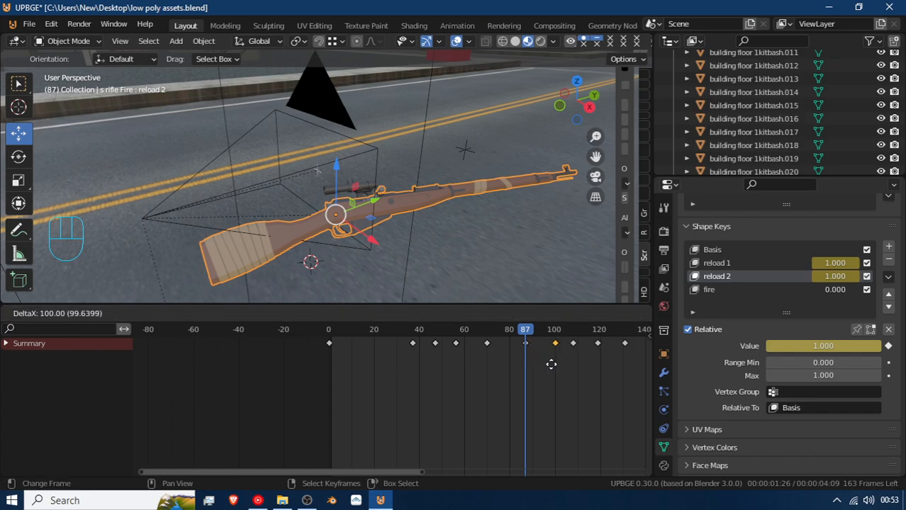
pyautogui.click(550, 365)
pyautogui.press('space')
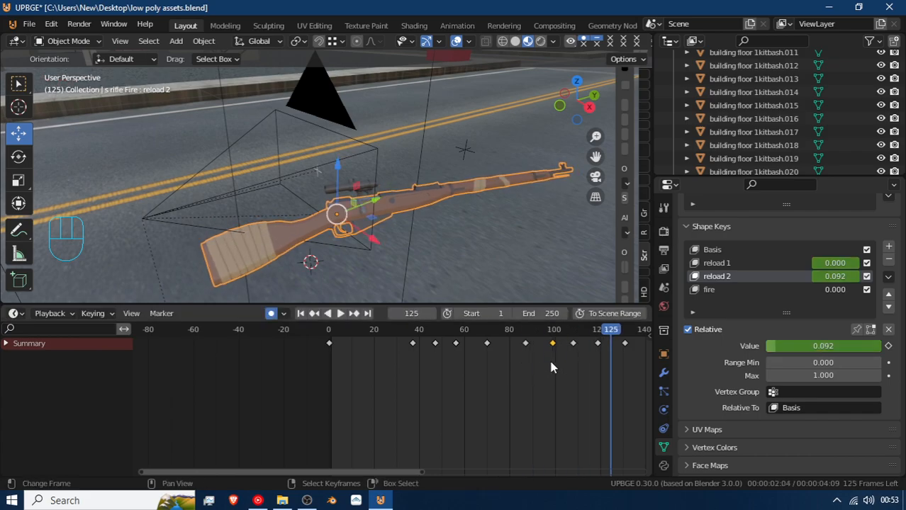
# Set the reload 2 shape key to 1.000 at frame 119, keyframe it, and preview the following frames
pyautogui.moveTo(595, 355)
pyautogui.mouseDown()
pyautogui.moveTo(531, 363)
pyautogui.moveTo(575, 370)
pyautogui.moveTo(614, 358)
pyautogui.moveTo(597, 362)
pyautogui.mouseUp()
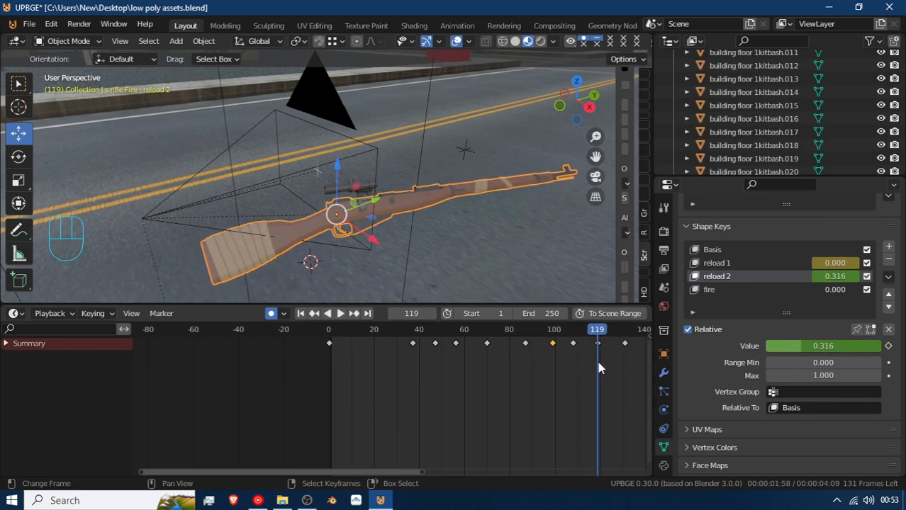
pyautogui.click(733, 265)
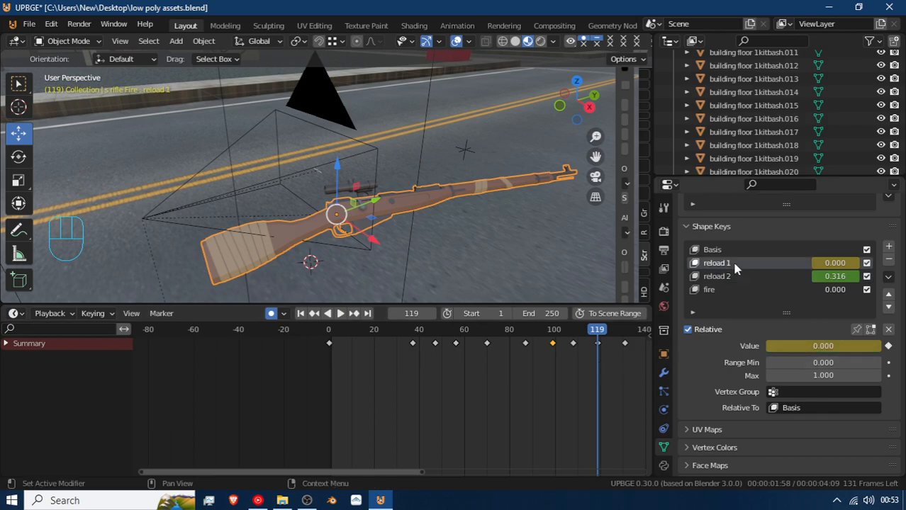
pyautogui.click(744, 280)
pyautogui.moveTo(811, 348); pyautogui.dragTo(880, 348)
pyautogui.click(888, 346)
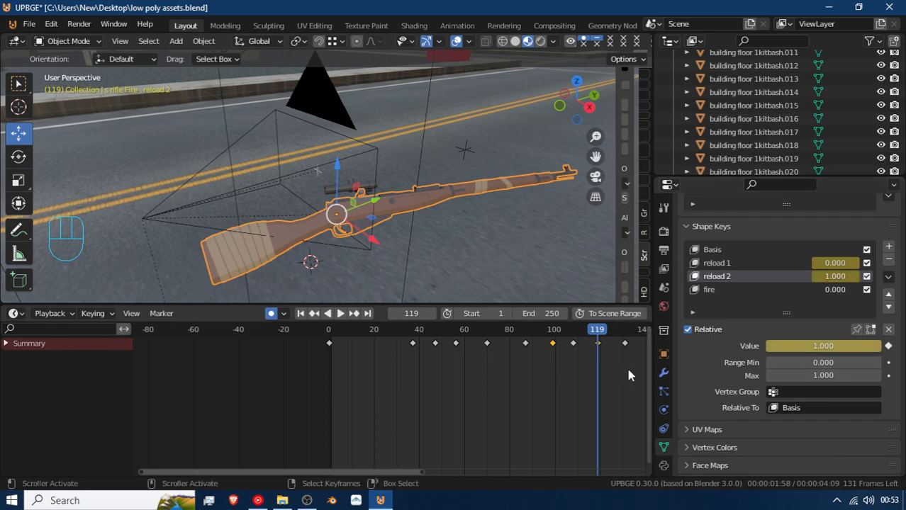
pyautogui.press('space')
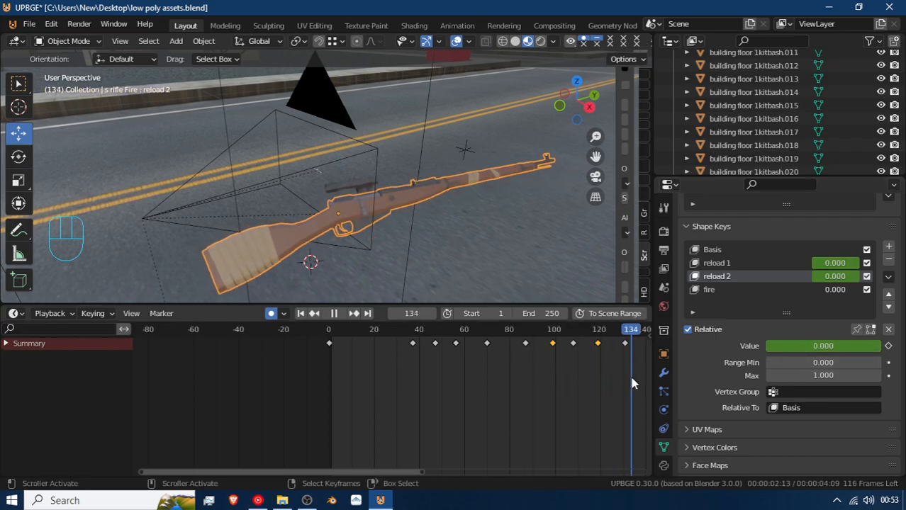
pyautogui.moveTo(622, 377); pyautogui.dragTo(597, 382)
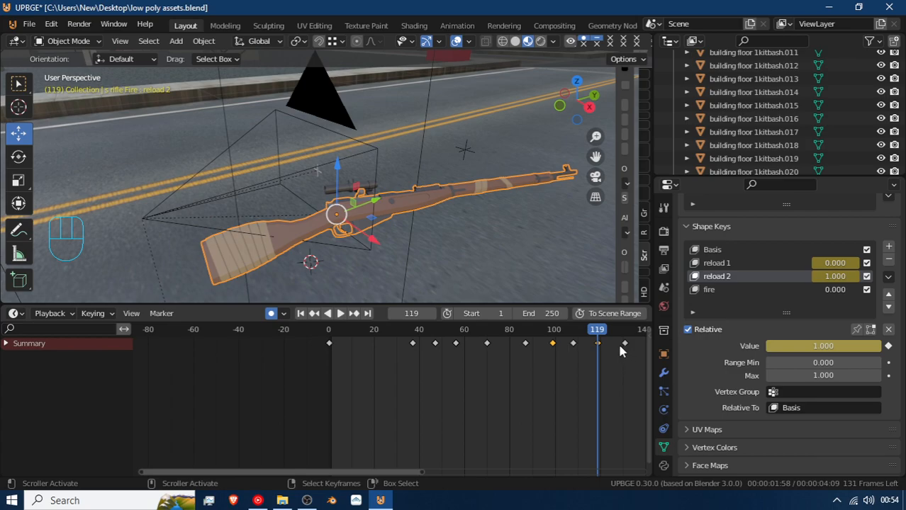
pyautogui.hotkey('shift', 'd')
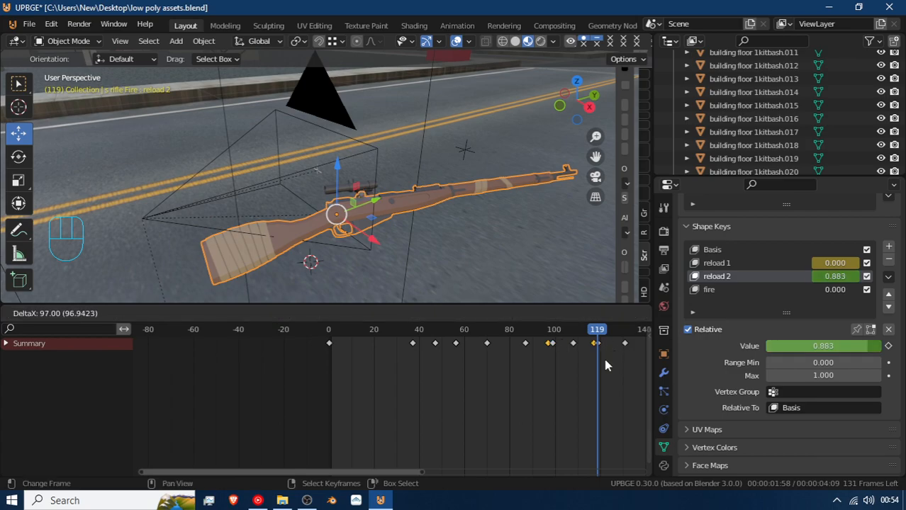
pyautogui.rightClick(605, 360)
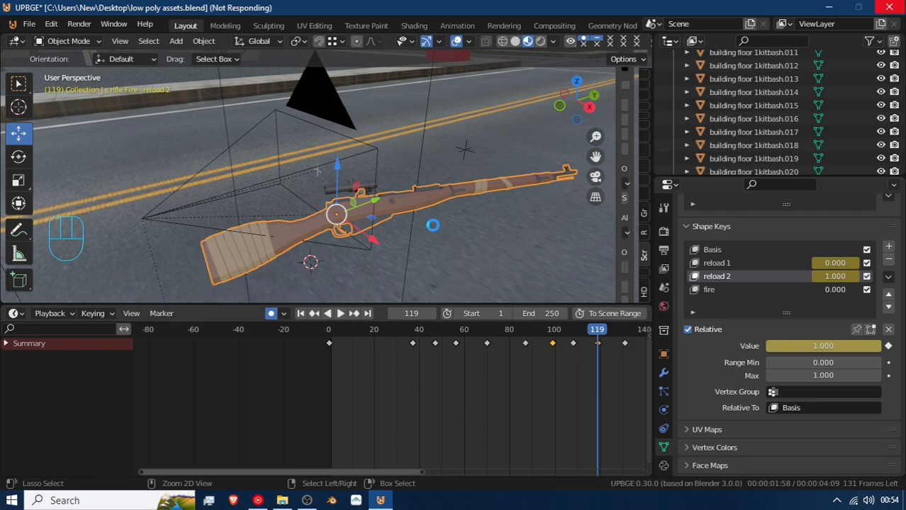
pyautogui.keyDown('shift'); pyautogui.rightClick(480, 204); pyautogui.keyUp('shift')
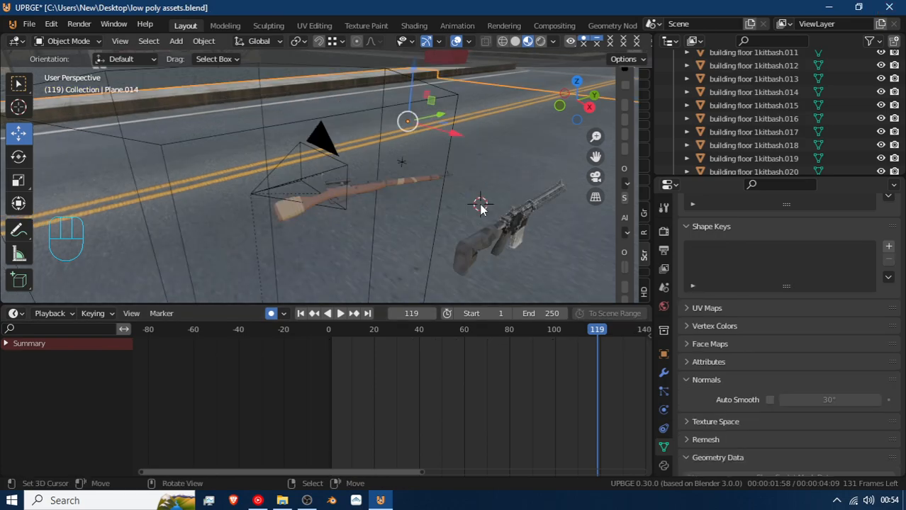
# Reselect the scoped rifle and play its reload animation through from the early frames
pyautogui.scroll(3, 475, 204)
pyautogui.scroll(1, 464, 228)
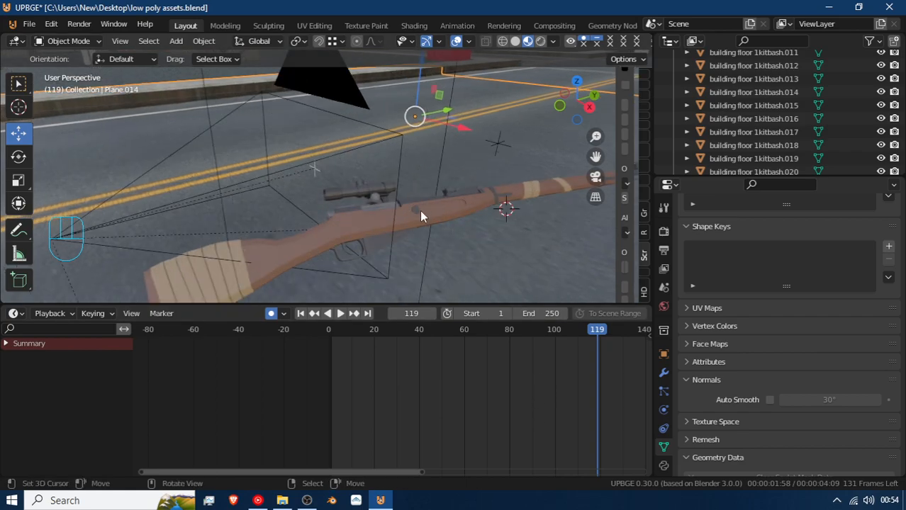
pyautogui.click(406, 231)
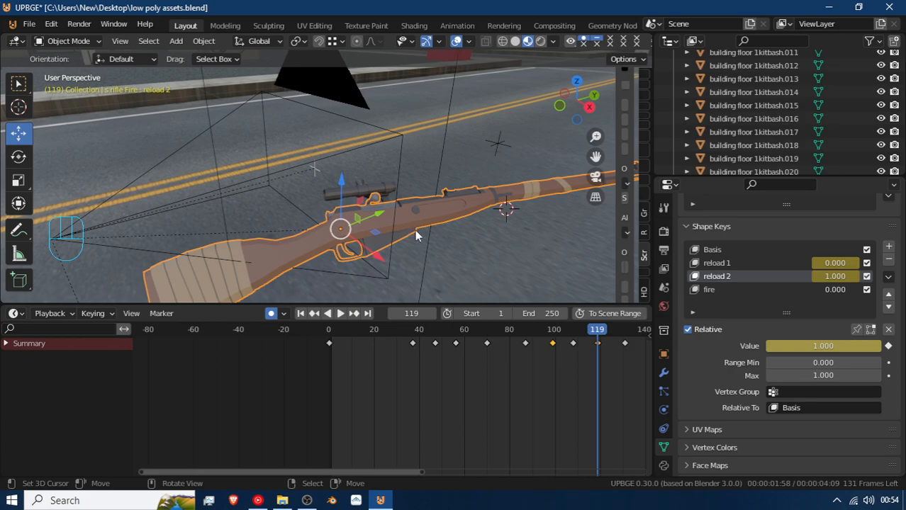
pyautogui.moveTo(583, 356); pyautogui.dragTo(388, 335)
pyautogui.press('space')
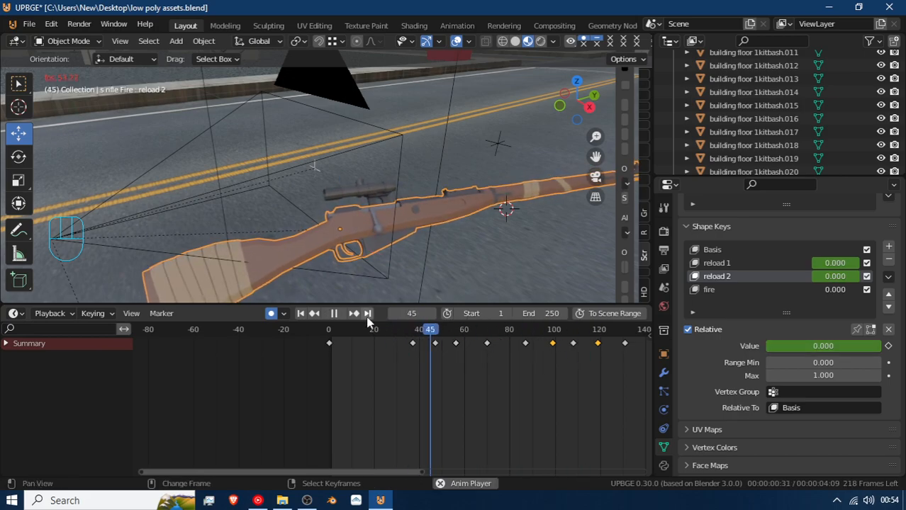
pyautogui.press('space')
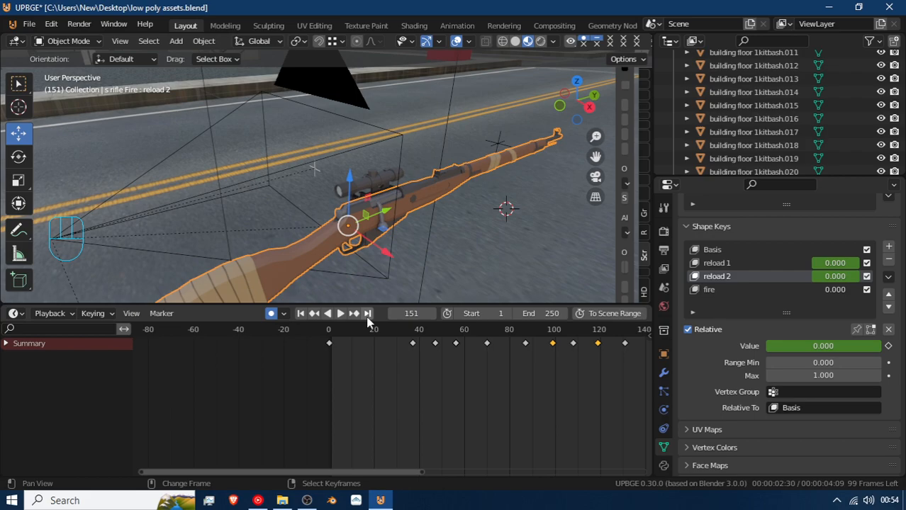
# Move the final keyframe out to frame 159, place a keyframe at frame 124, and play the reload back
pyautogui.moveTo(479, 348); pyautogui.dragTo(557, 366)
pyautogui.press('space')
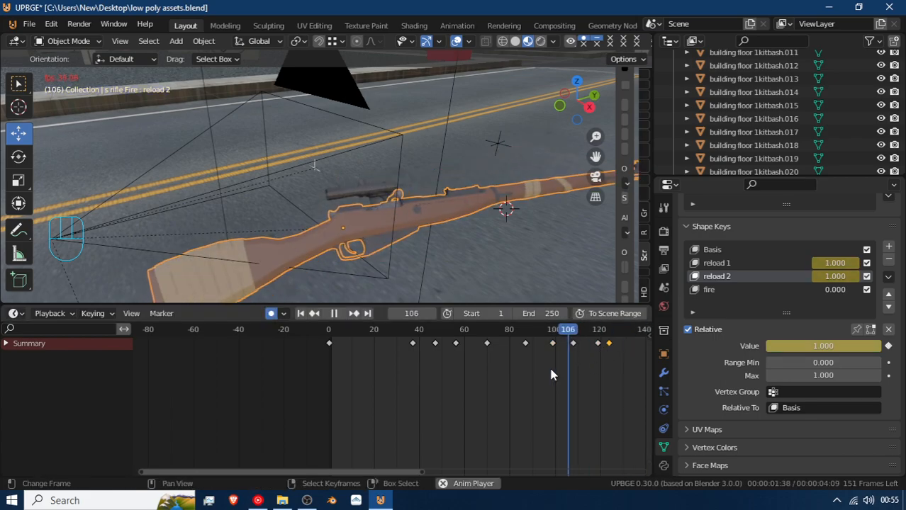
pyautogui.press('space')
pyautogui.press('space')
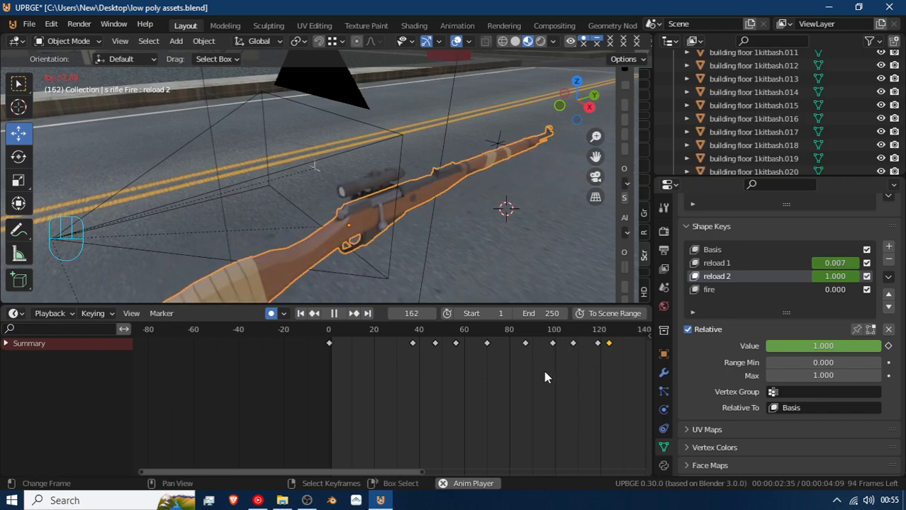
pyautogui.click(487, 370)
pyautogui.press('space')
# Duplicate the frame 124 keyframe to frame 141 and play the extended reload
pyautogui.moveTo(494, 372); pyautogui.dragTo(357, 390, button='middle')
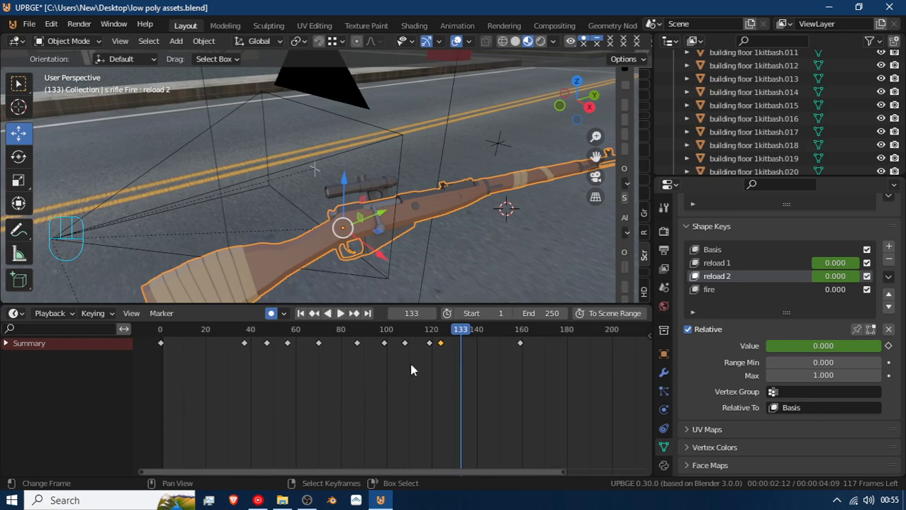
pyautogui.hotkey('shift', 'd')
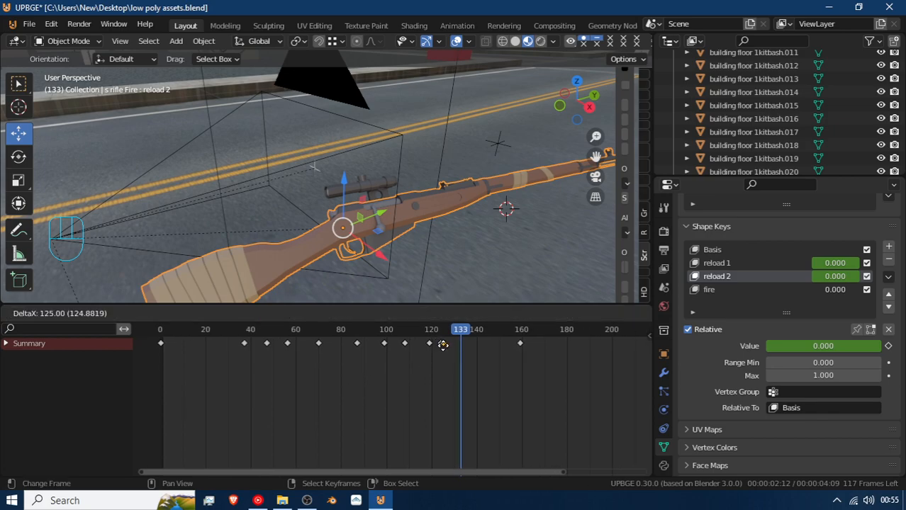
pyautogui.click(475, 352)
pyautogui.moveTo(474, 353); pyautogui.dragTo(306, 359)
pyautogui.press('space')
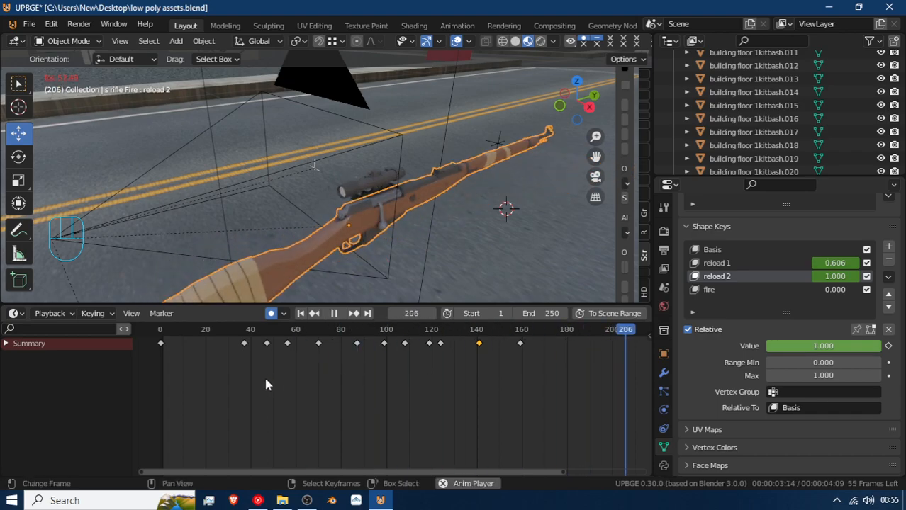
pyautogui.click(271, 365)
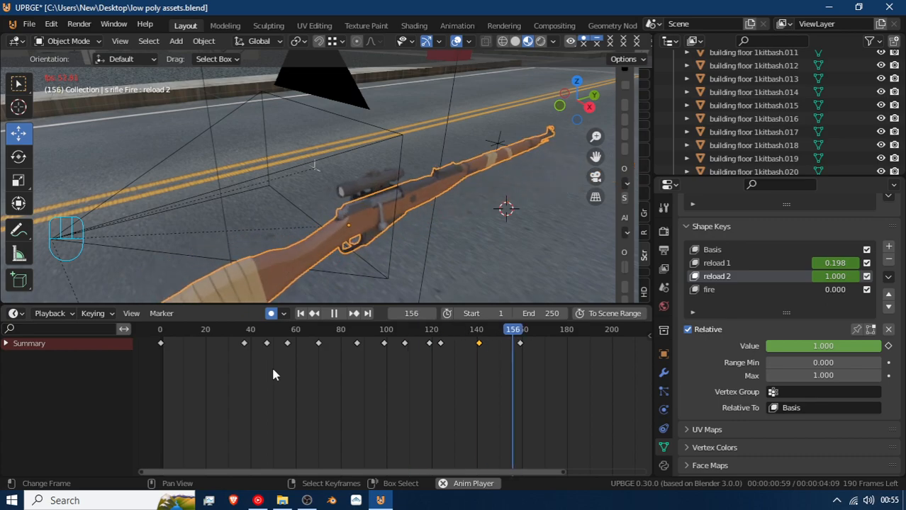
pyautogui.press('space')
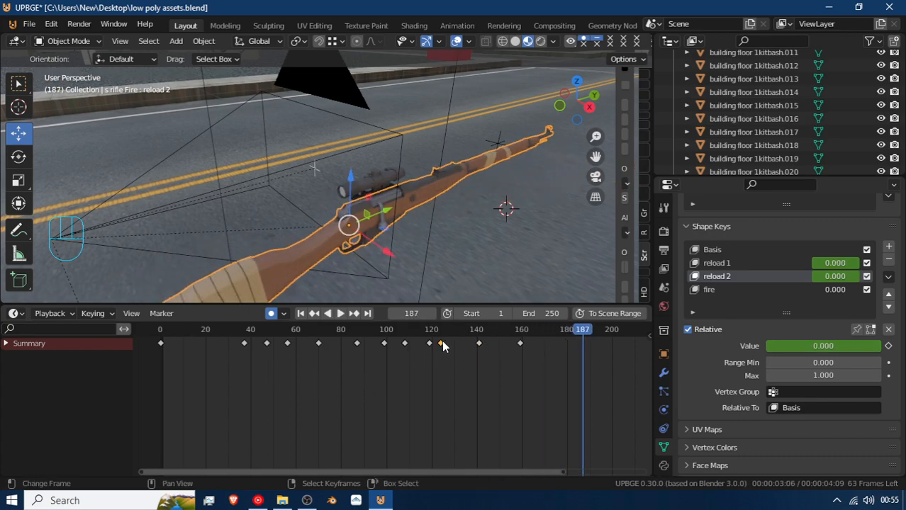
# Try the frame 124 keyframe at frame 128 and play the frames around it
pyautogui.press('g')
pyautogui.press('Escape')
pyautogui.click(415, 354)
pyautogui.press('space')
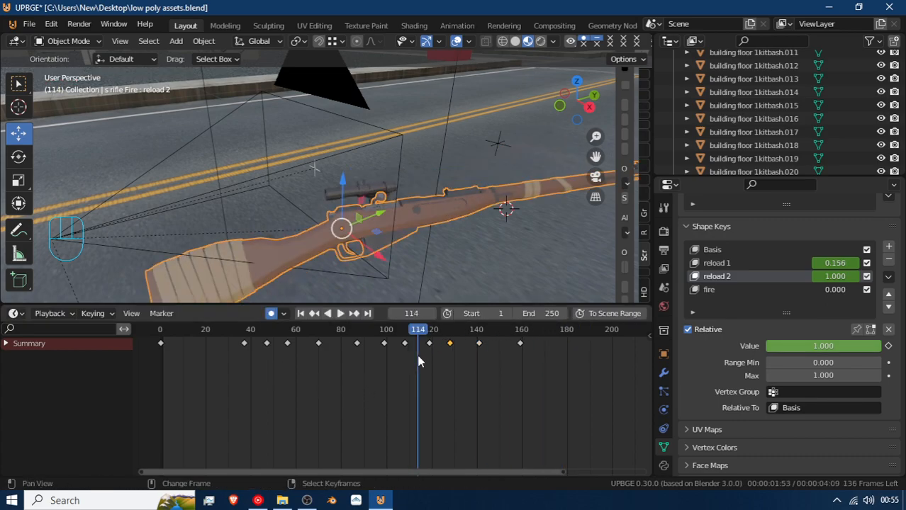
pyautogui.press('space')
pyautogui.click(406, 352)
pyautogui.press('space')
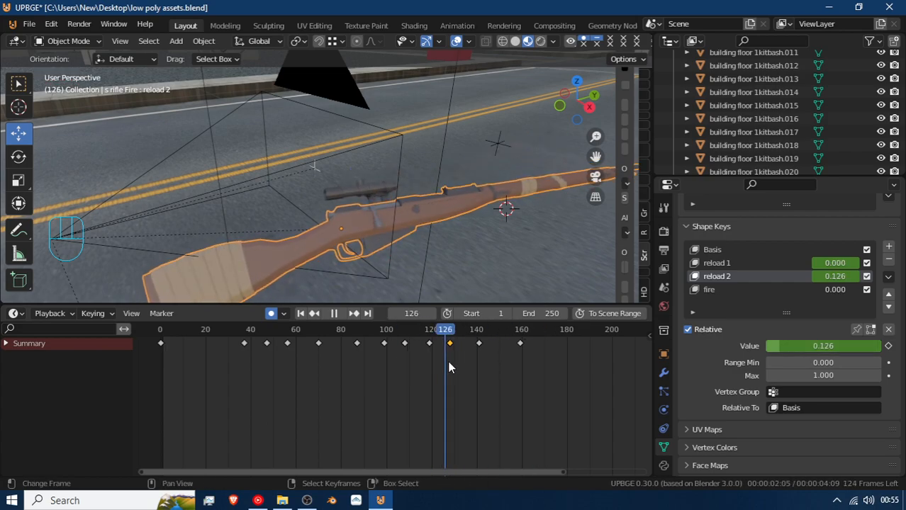
pyautogui.click(441, 359)
pyautogui.press('space')
# Move the keyframe just before frame 141 to frame 134 and play the reload
pyautogui.press('g')
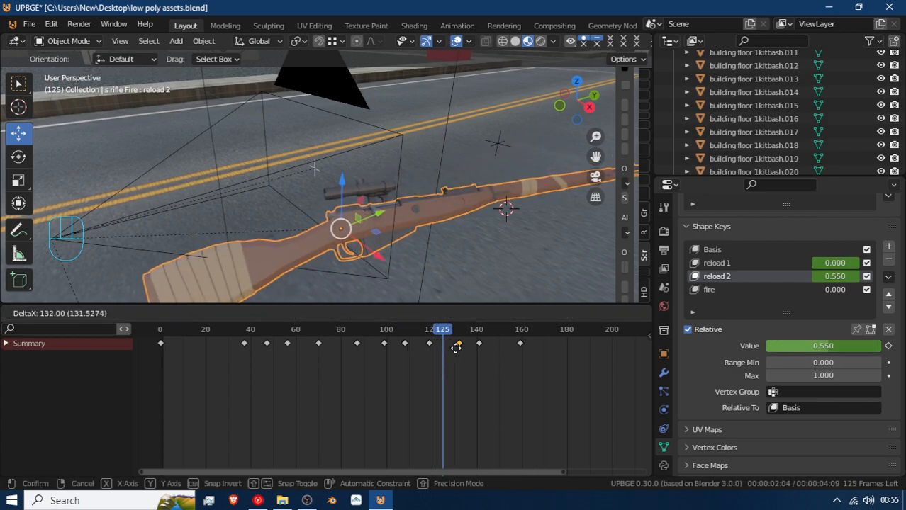
pyautogui.click(447, 348)
pyautogui.press('space')
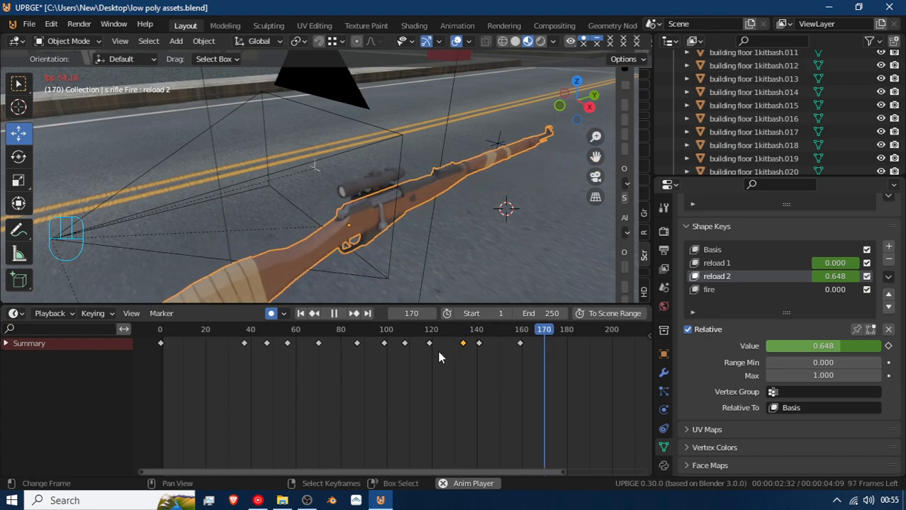
# Watch the whole rifle reload through the camera view, then stop playback
pyautogui.click(375, 348)
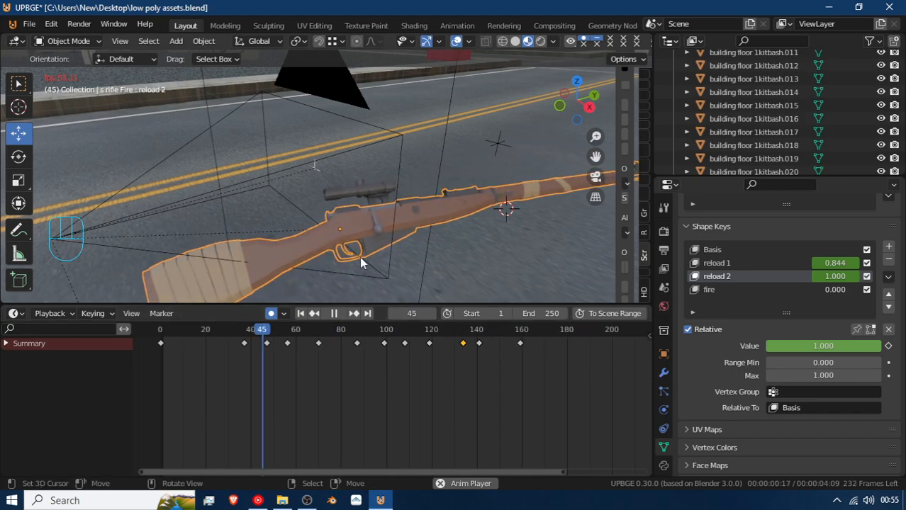
pyautogui.press('KP_0')
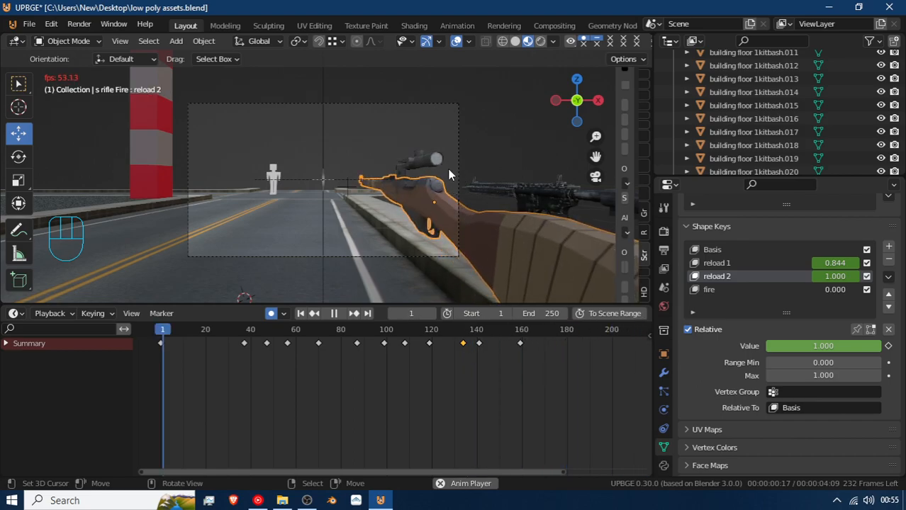
pyautogui.press('KP_0')
pyautogui.press('KP_0')
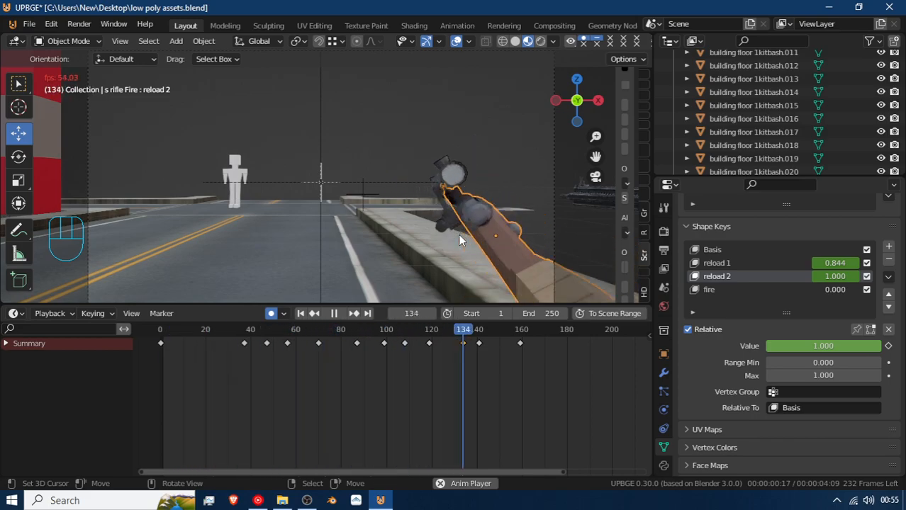
pyautogui.press('space')
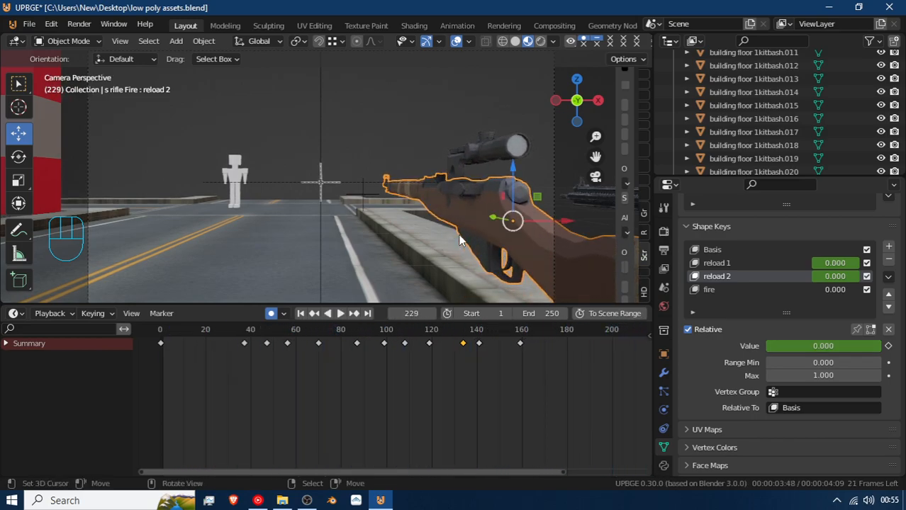
# Return to frame 0 and, in the Nonlinear Animation editor, rename the rifle's shape key action to "s rifle Reload KeyAction"
pyautogui.moveTo(495, 391); pyautogui.dragTo(160, 383)
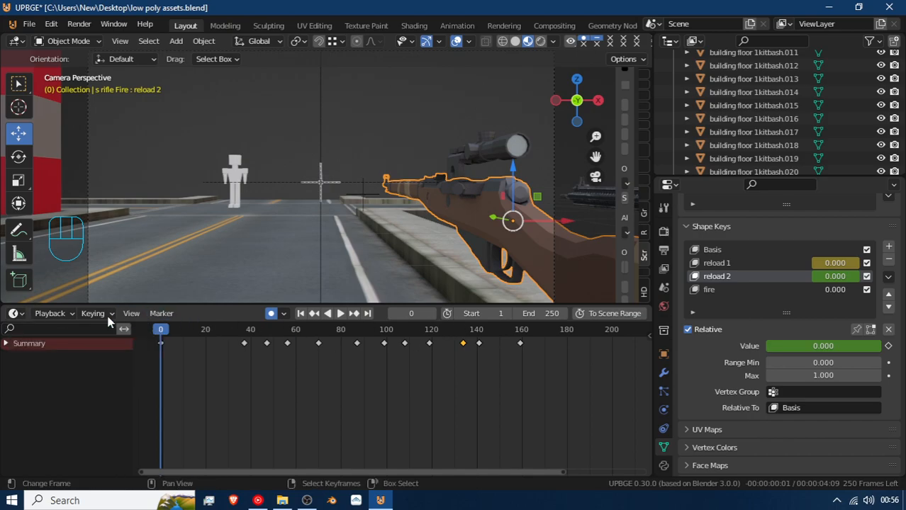
pyautogui.click(13, 314)
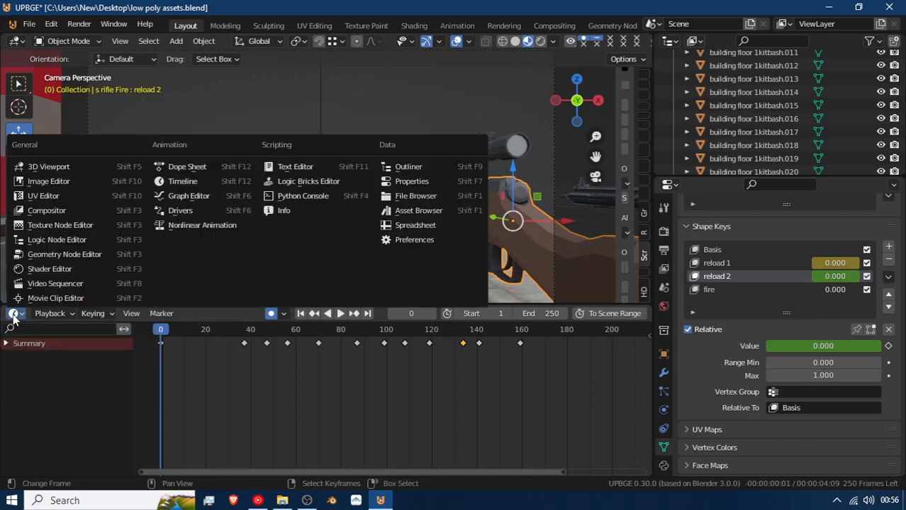
pyautogui.click(203, 231)
pyautogui.scroll(-4, 88, 454)
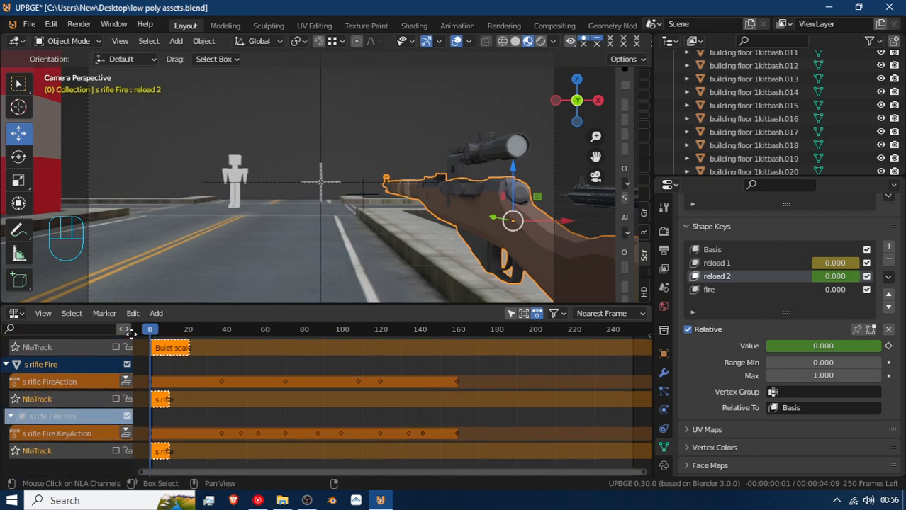
pyautogui.doubleClick(66, 434)
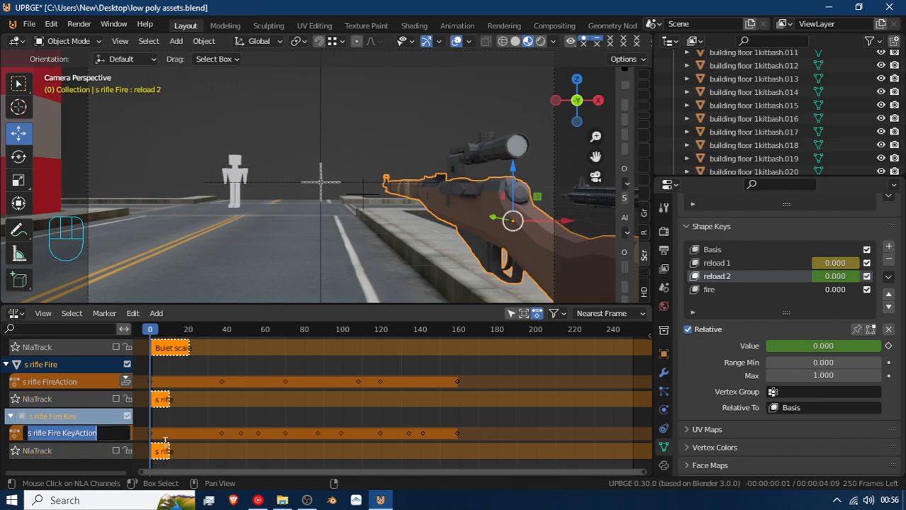
pyautogui.press('End')
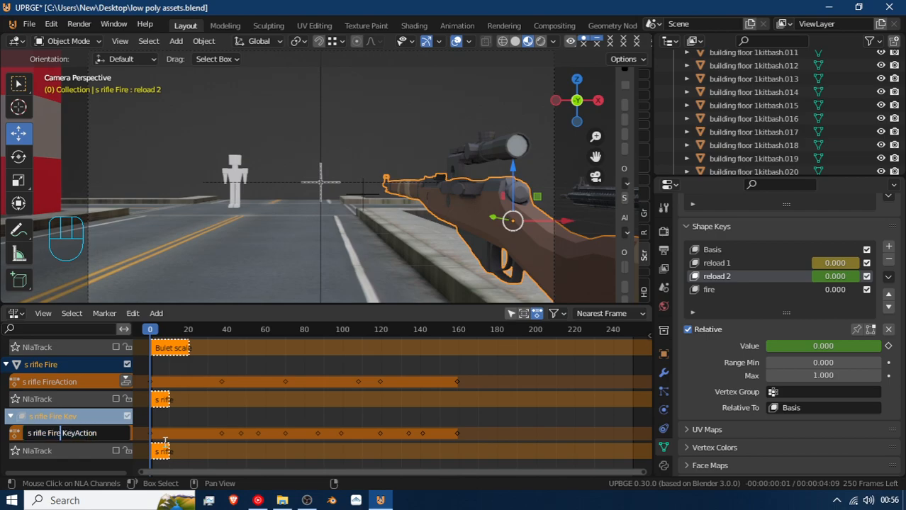
pyautogui.write('Reload')
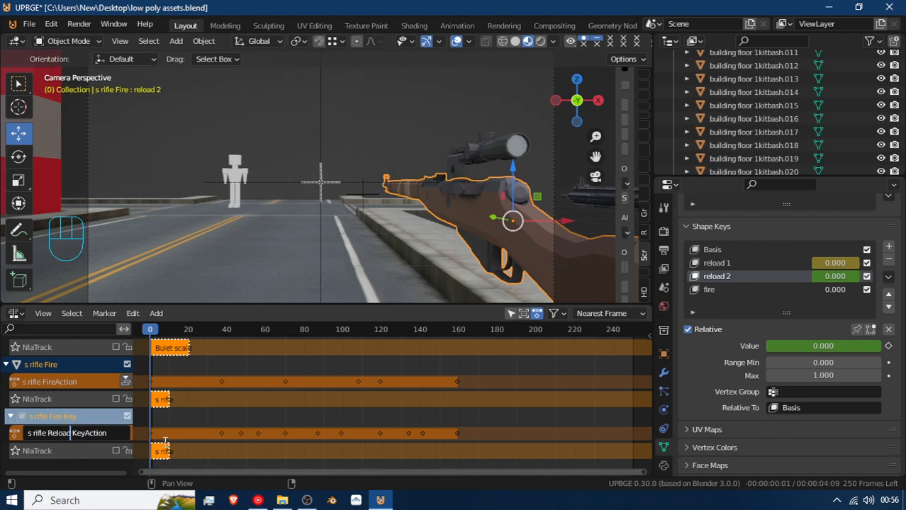
pyautogui.press('Return')
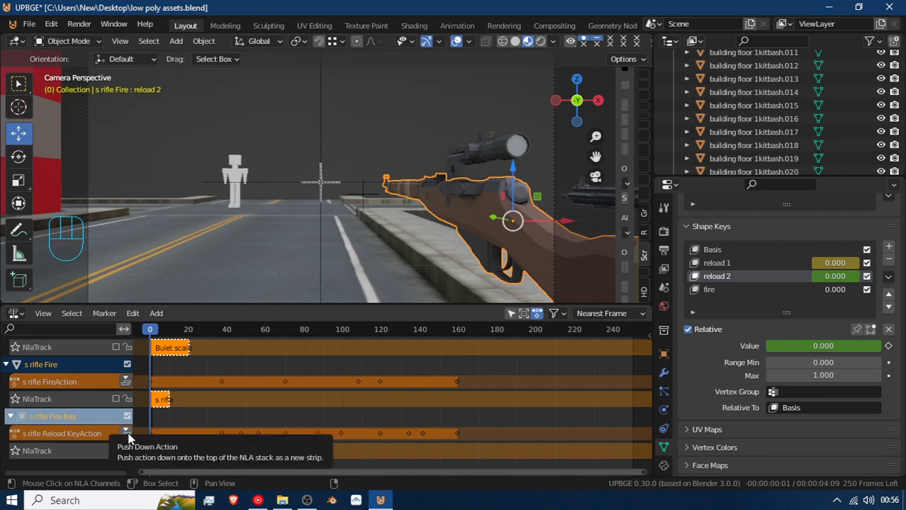
# Give the rifle's shape key block the same name, "s rifle Reload KeyAction", and push its action down as an NLA strip
pyautogui.doubleClick(76, 437)
pyautogui.hotkey('ctrl', 'c')
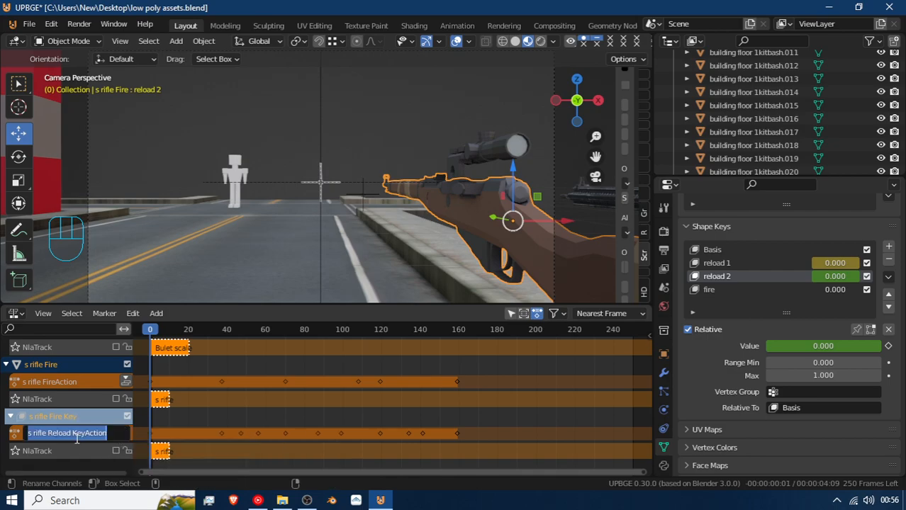
pyautogui.click(60, 412)
pyautogui.doubleClick(60, 416)
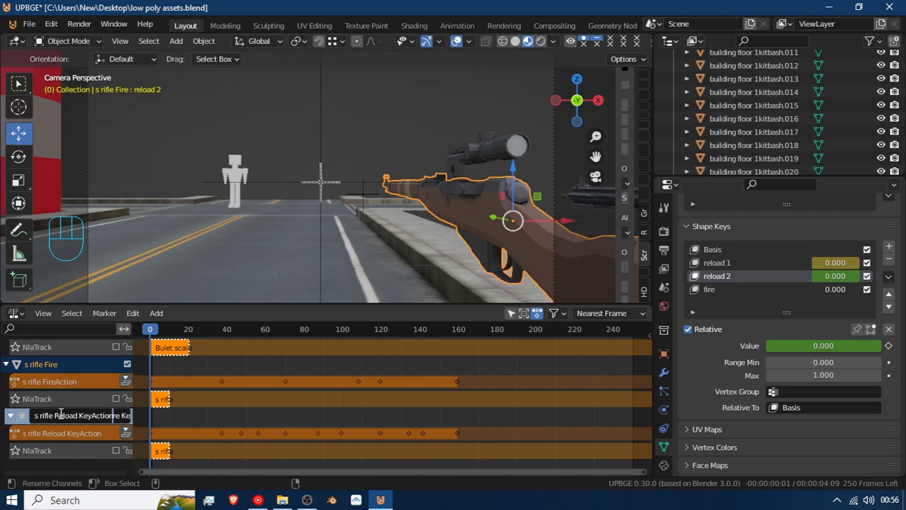
pyautogui.hotkey('ctrl', 'a')
pyautogui.hotkey('ctrl', 'v')
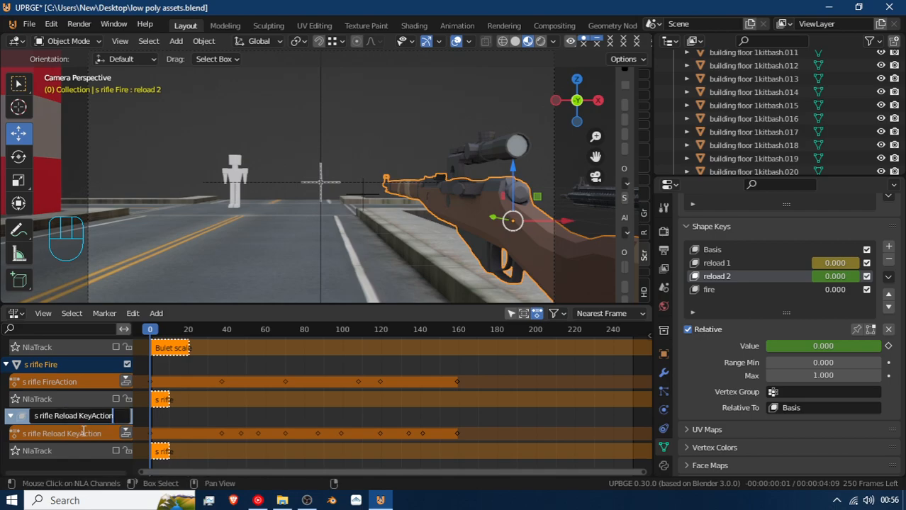
pyautogui.click(78, 404)
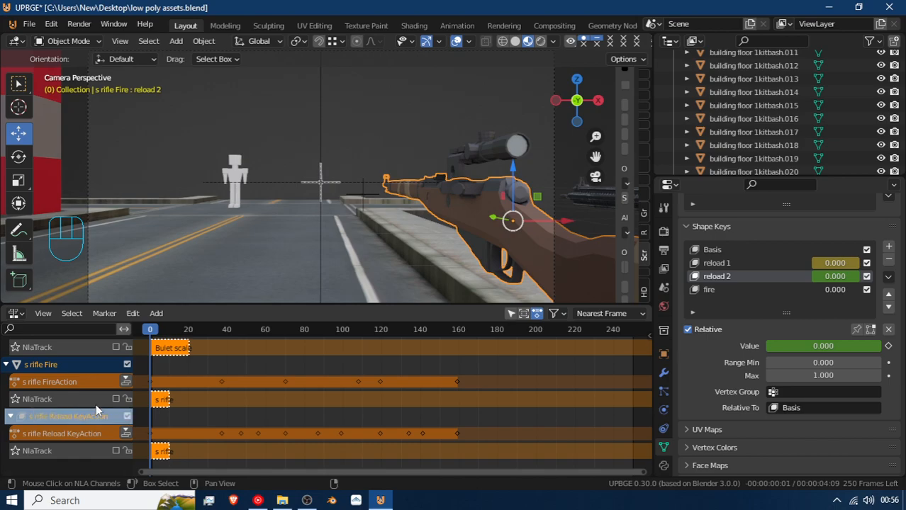
pyautogui.click(127, 434)
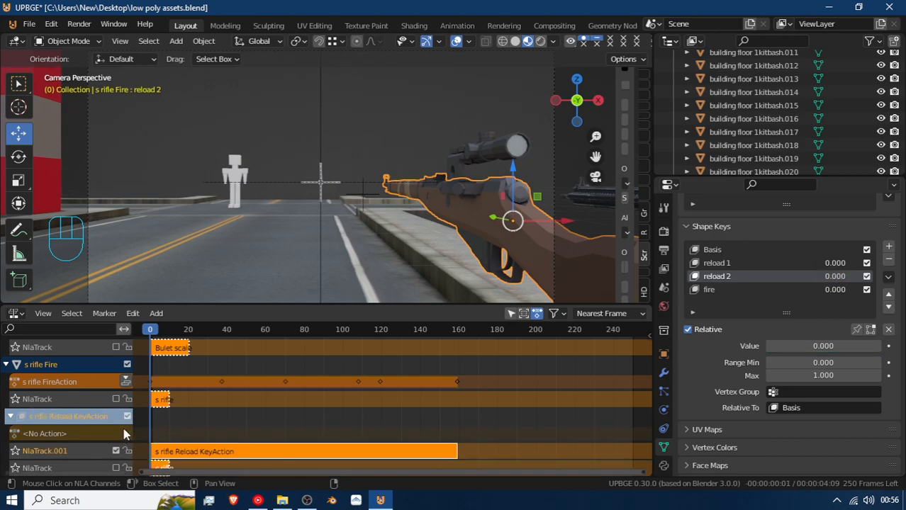
# Rename the rifle's object action to "s rifle ReloadAction" and copy that name
pyautogui.doubleClick(69, 382)
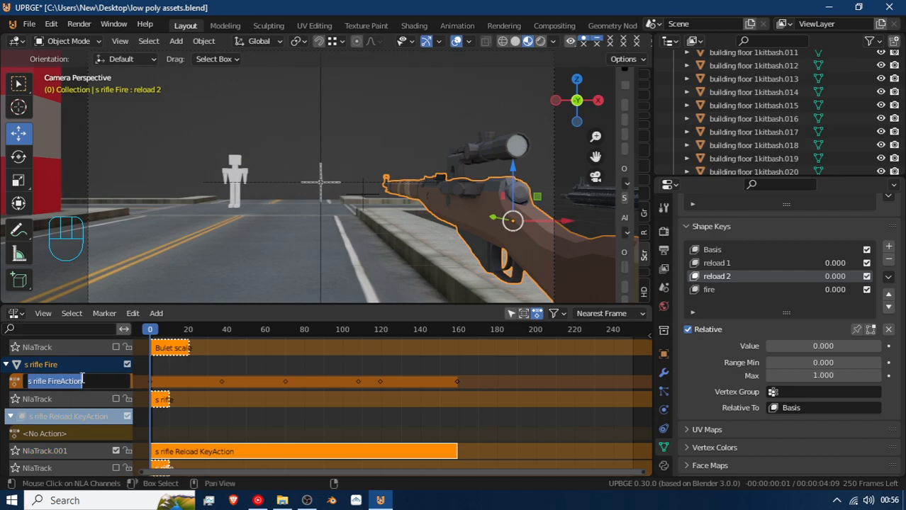
pyautogui.press('Home')
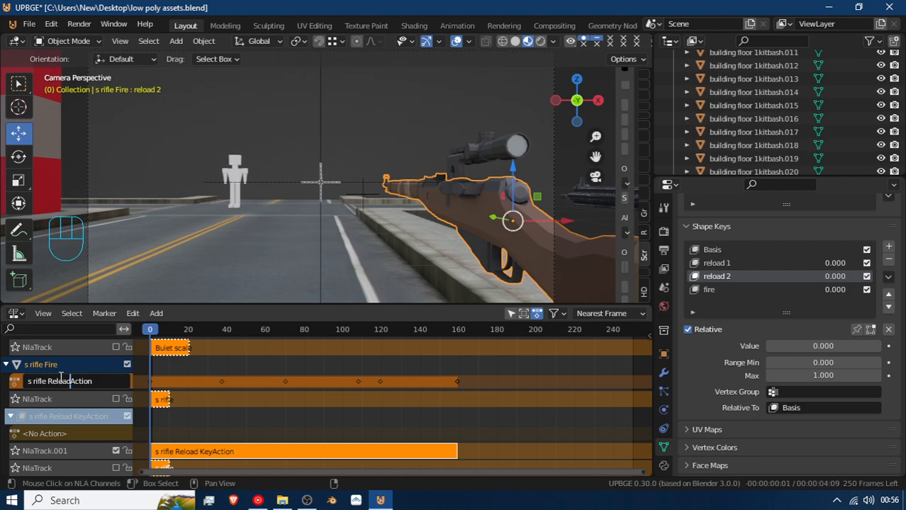
pyautogui.hotkey('ctrl', 'a')
pyautogui.hotkey('ctrl', 'c')
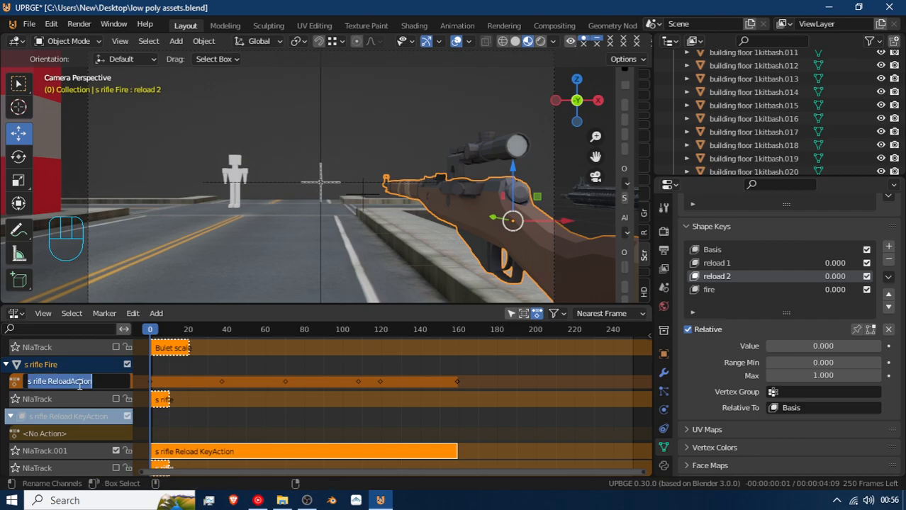
pyautogui.press('Return')
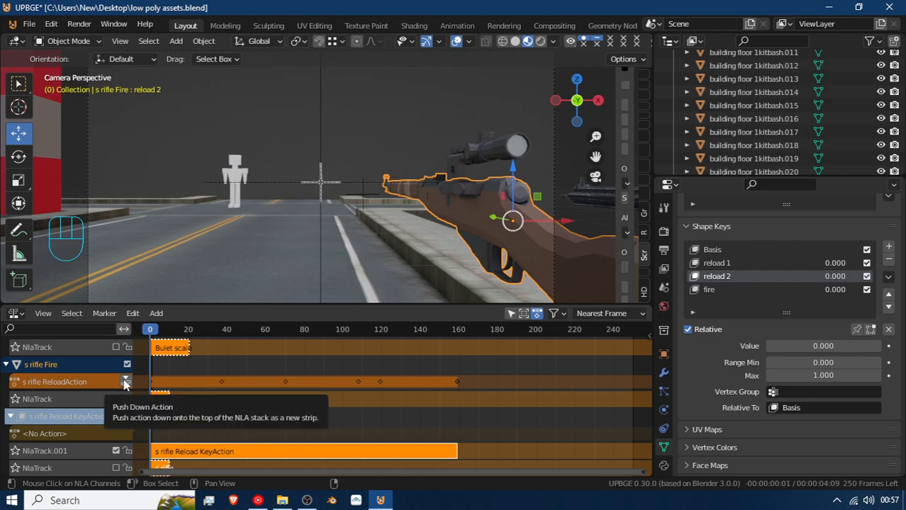
# Rename the rifle object to "s rifle ReloadAction" and push its object action down as an NLA strip
pyautogui.doubleClick(78, 367)
pyautogui.hotkey('ctrl', 'v')
pyautogui.press('Return')
pyautogui.click(126, 383)
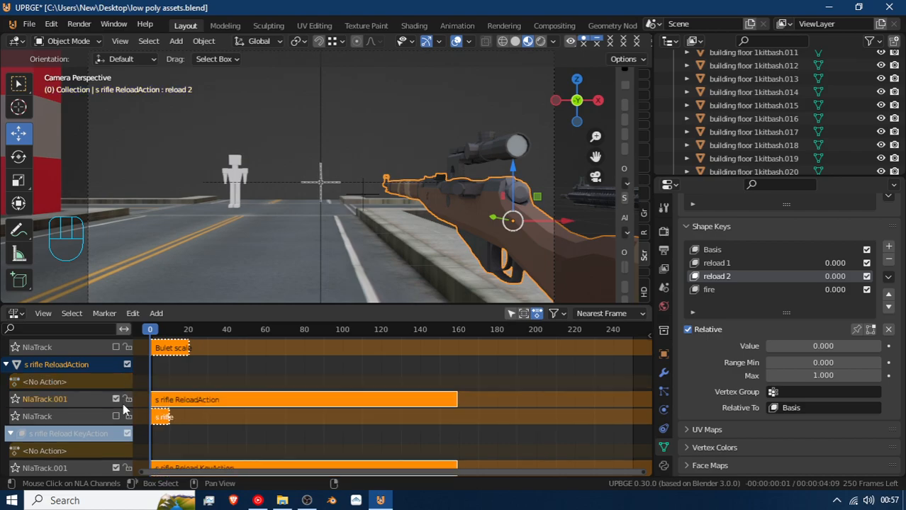
# Play the rifle reload from its NLA strips through the camera view and stop around frame 110
pyautogui.moveTo(162, 405); pyautogui.dragTo(144, 341)
pyautogui.press('space')
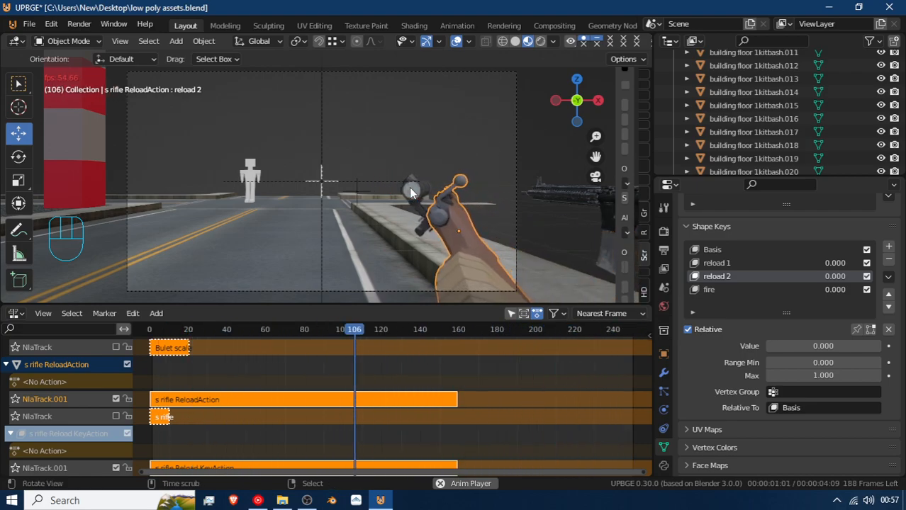
pyautogui.press('space')
# Open the s rifle ReloadAction strip for tweaking and rotate the rifle around global Z at its frame 108 keyframe
pyautogui.press('Tab')
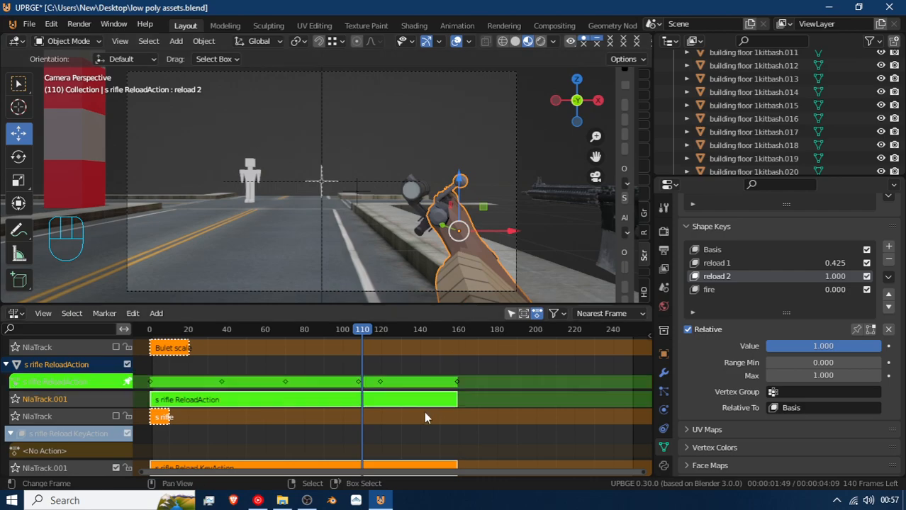
pyautogui.click(341, 397)
pyautogui.moveTo(341, 399); pyautogui.dragTo(360, 392)
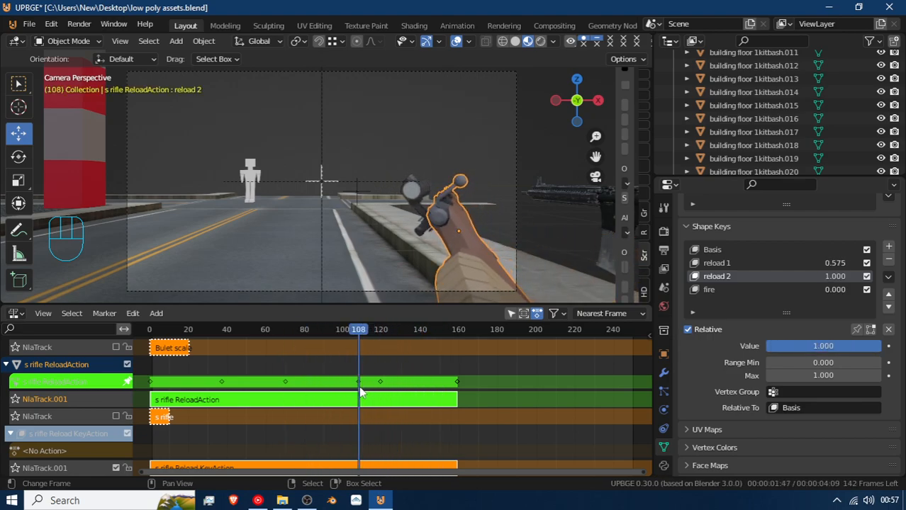
pyautogui.press('r')
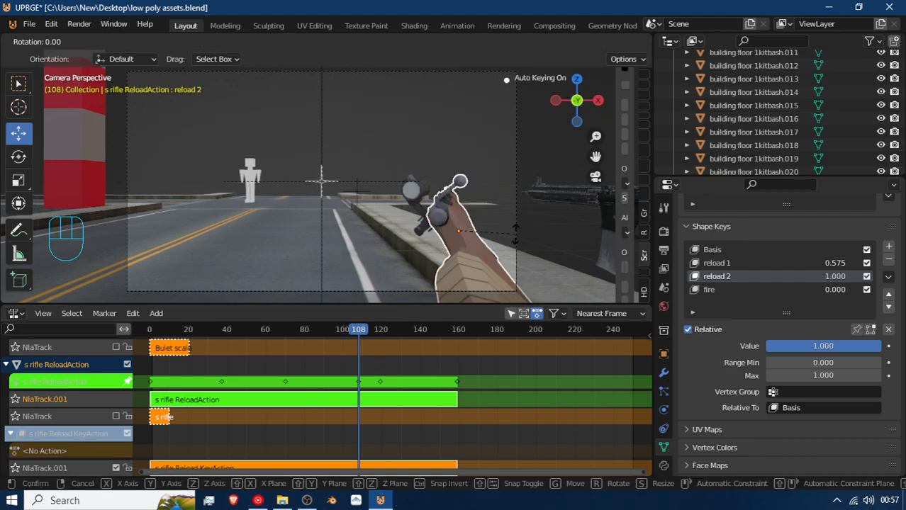
pyautogui.press('z')
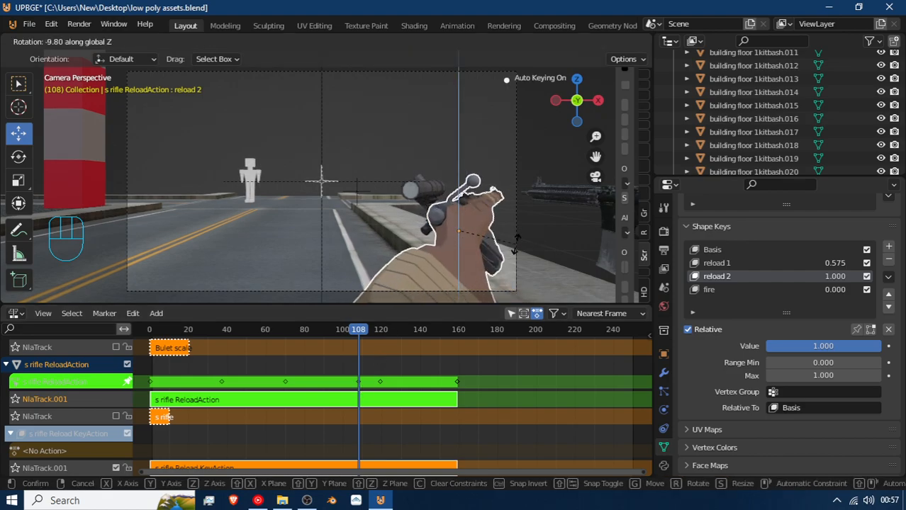
pyautogui.click(514, 245)
pyautogui.moveTo(358, 389)
pyautogui.mouseDown()
pyautogui.moveTo(285, 388)
pyautogui.moveTo(178, 369)
pyautogui.moveTo(396, 363)
pyautogui.moveTo(214, 389)
pyautogui.moveTo(363, 382)
pyautogui.moveTo(358, 390)
pyautogui.mouseUp()
pyautogui.press('r')
pyautogui.press('z')
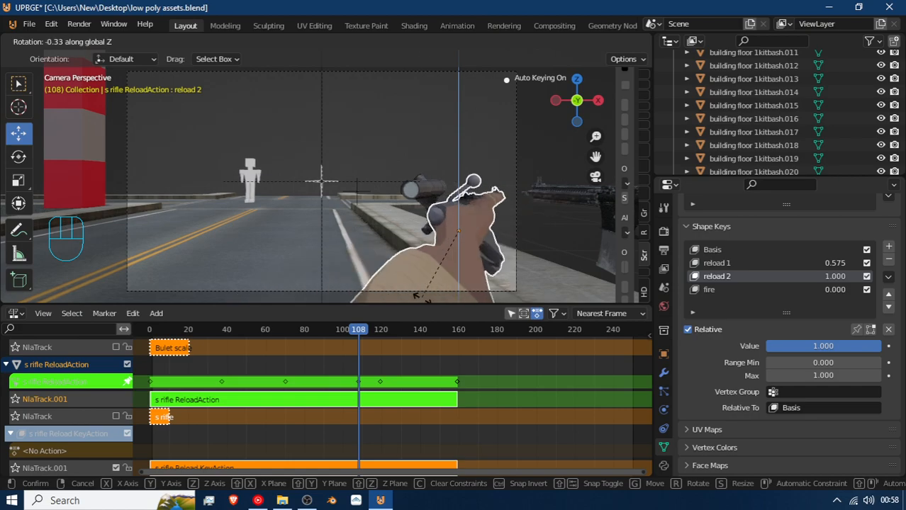
pyautogui.click(431, 98)
# Rotate the rifle around global Z at frame 91 to key a new pose, and play back the reload
pyautogui.moveTo(358, 383); pyautogui.dragTo(325, 365)
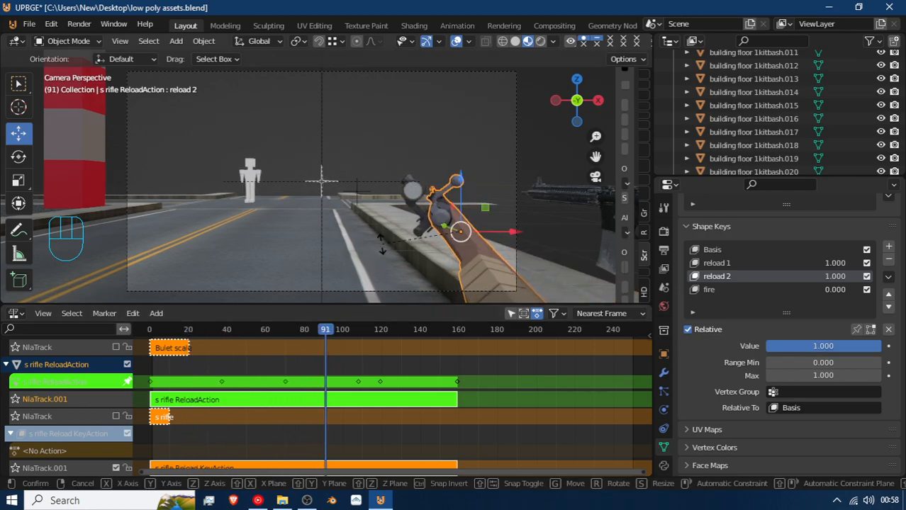
pyautogui.press('r')
pyautogui.press('z')
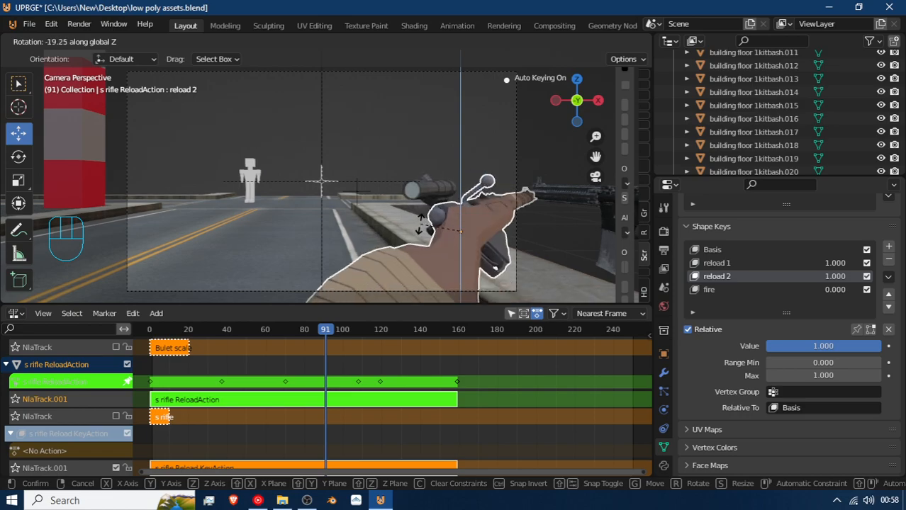
pyautogui.click(409, 281)
pyautogui.moveTo(324, 380); pyautogui.dragTo(211, 380)
pyautogui.press('space')
pyautogui.press('space')
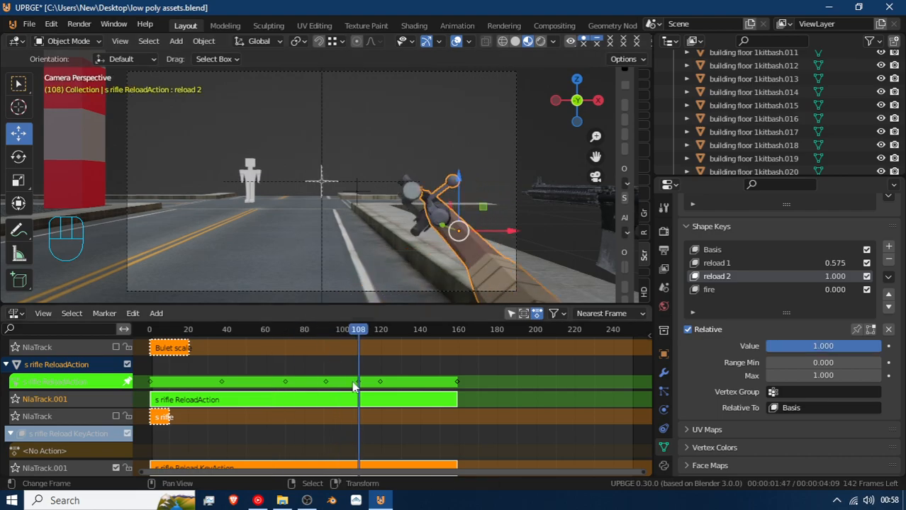
# Readjust the rifle's global Z rotation at the frame 108 keyframe
pyautogui.press('r')
pyautogui.press('z')
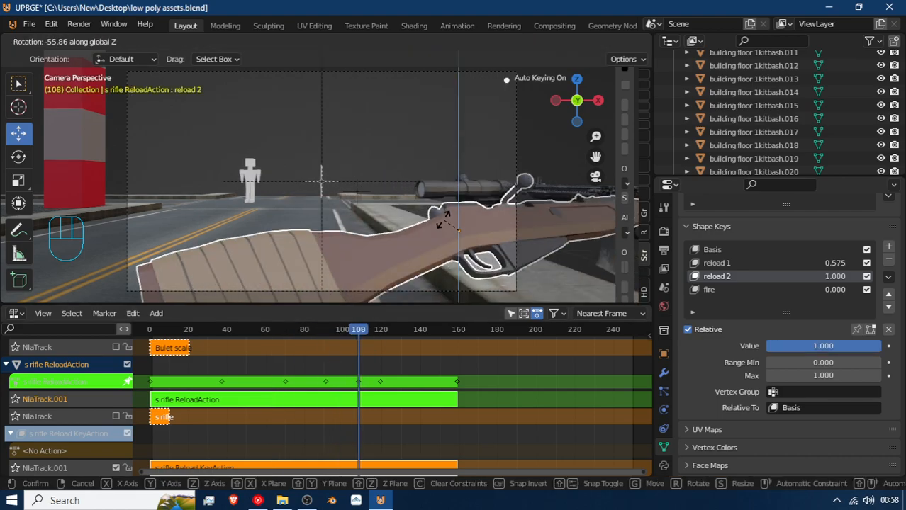
pyautogui.click(441, 235)
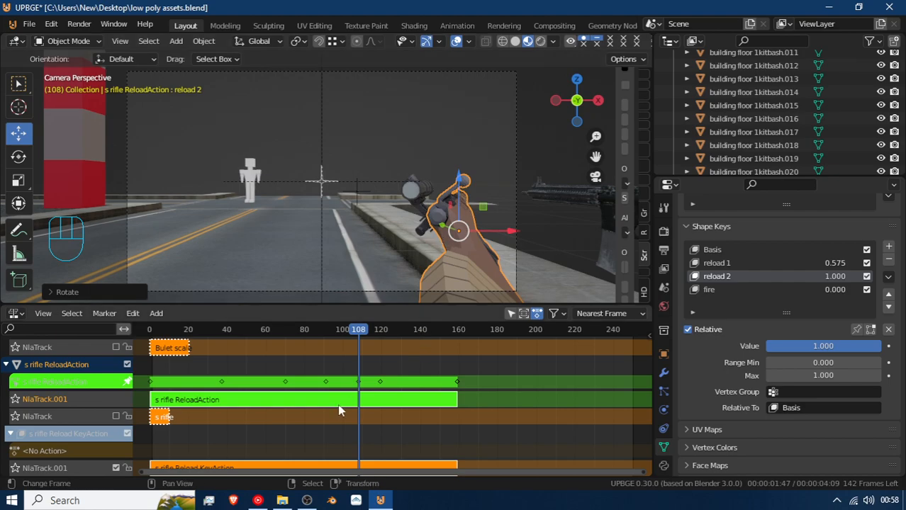
# Rotate the rifle around global Z at the frame 70 keyframe so its barrel swings toward the right
pyautogui.moveTo(355, 382); pyautogui.dragTo(284, 371)
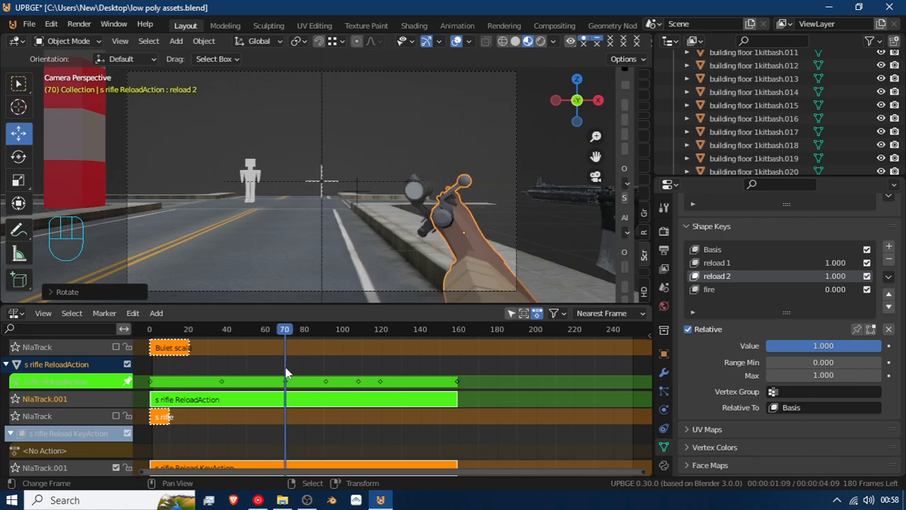
pyautogui.press('r')
pyautogui.press('z')
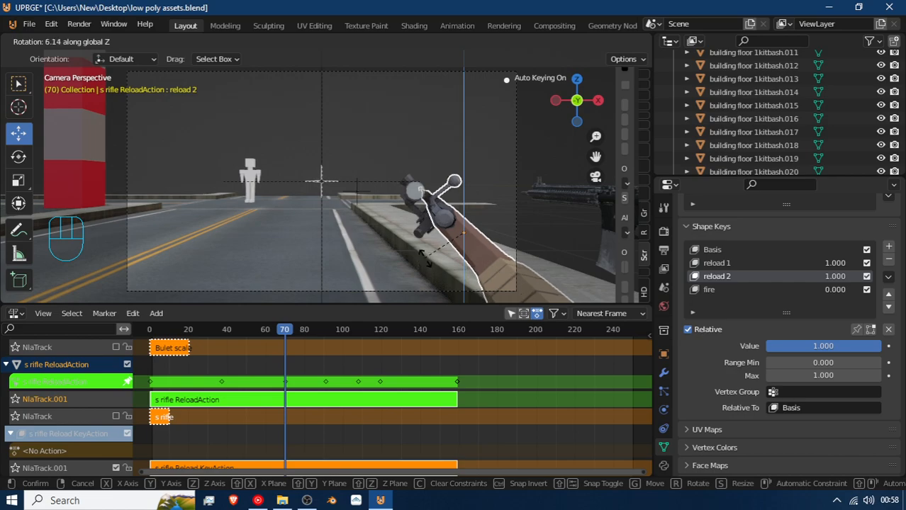
pyautogui.click(429, 246)
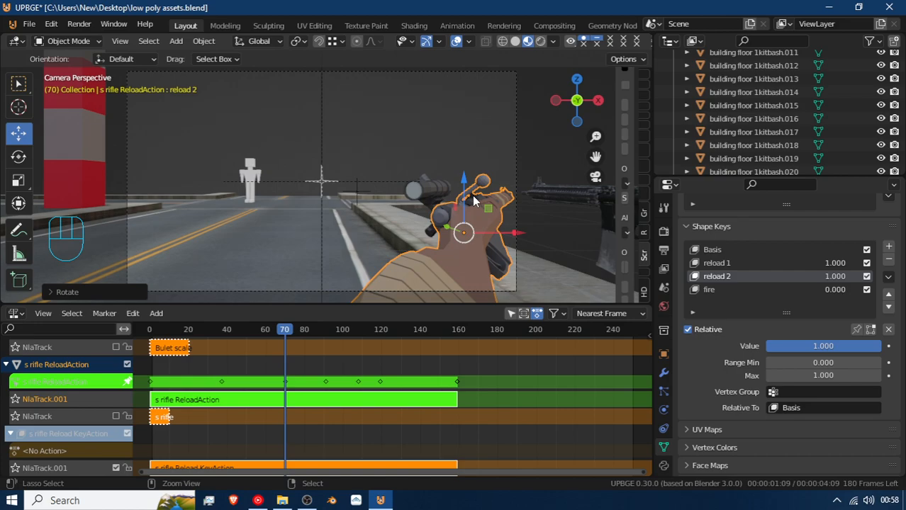
pyautogui.hotkey('ctrl', 'c')
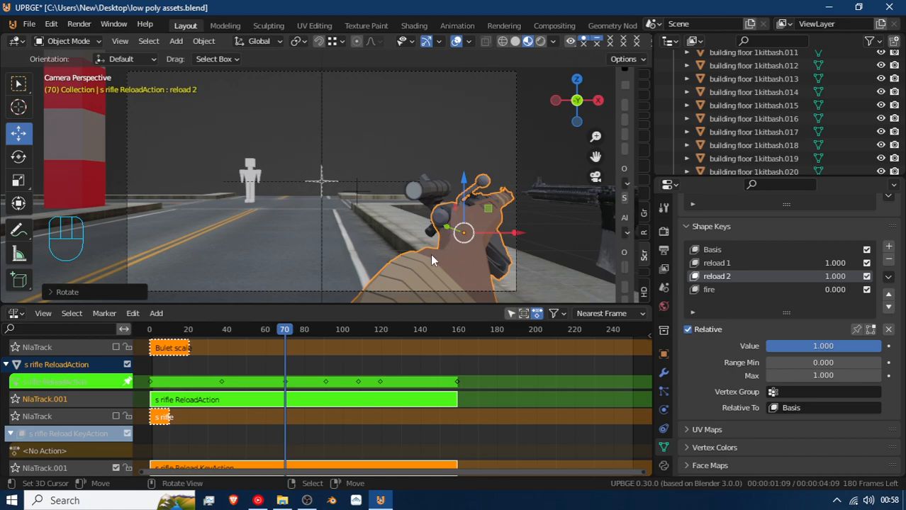
# Rotate the rifle around global Z at frame 108 to swing its barrel right like the frame 70 pose, and return to frame 0
pyautogui.moveTo(287, 395); pyautogui.dragTo(358, 408)
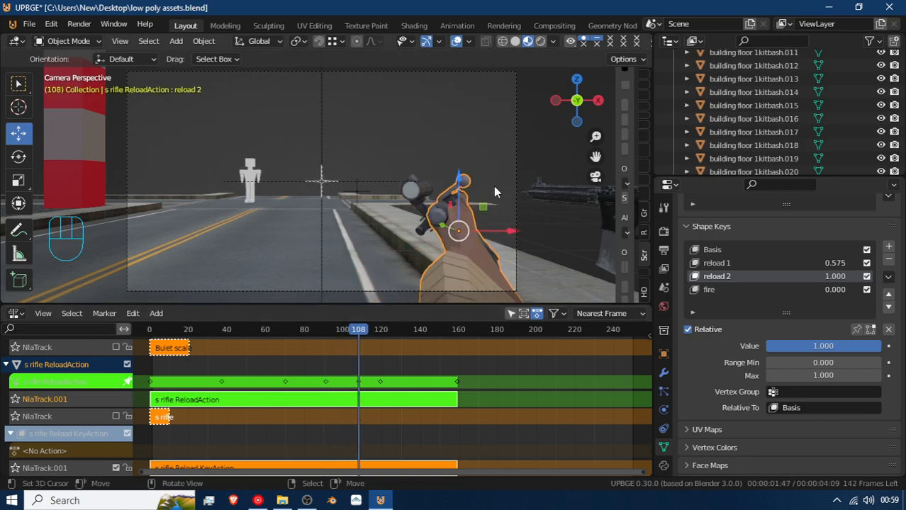
pyautogui.press('r')
pyautogui.press('z')
pyautogui.click(494, 204)
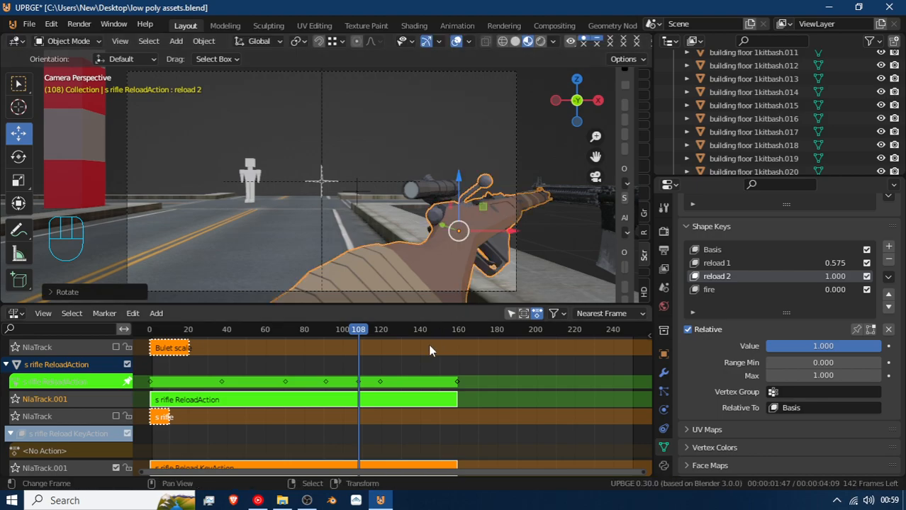
pyautogui.moveTo(359, 399); pyautogui.dragTo(132, 402)
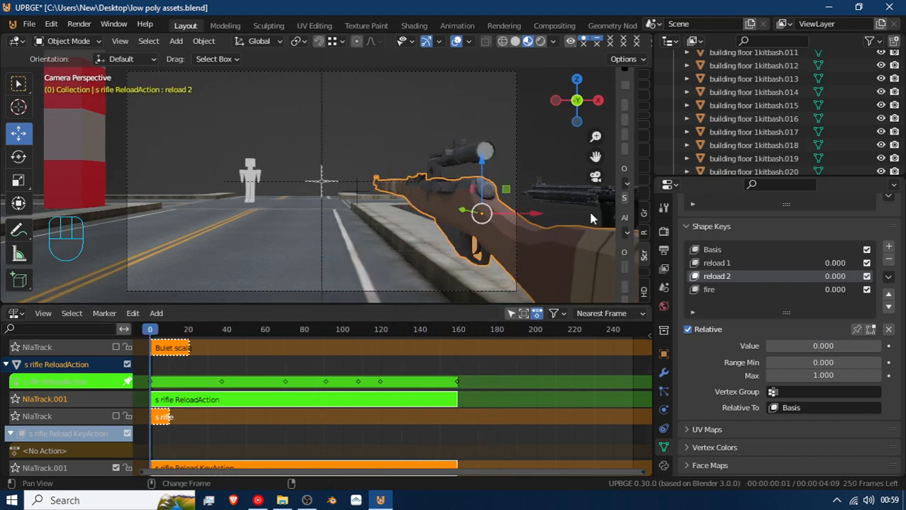
# Play back the rifle's reload animation, then return to frame 0 and exit tweak mode on the s rifle ReloadAction strip
pyautogui.press('space')
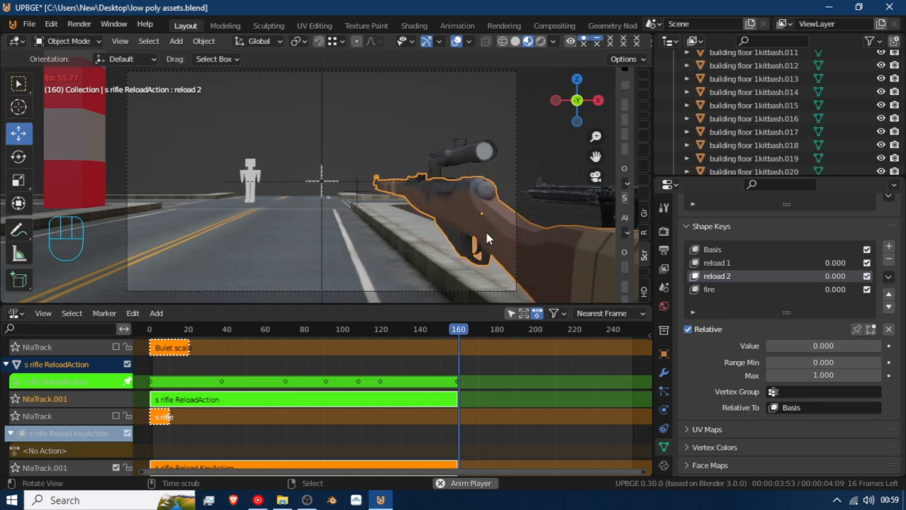
pyautogui.press('space')
pyautogui.moveTo(503, 411); pyautogui.dragTo(187, 404)
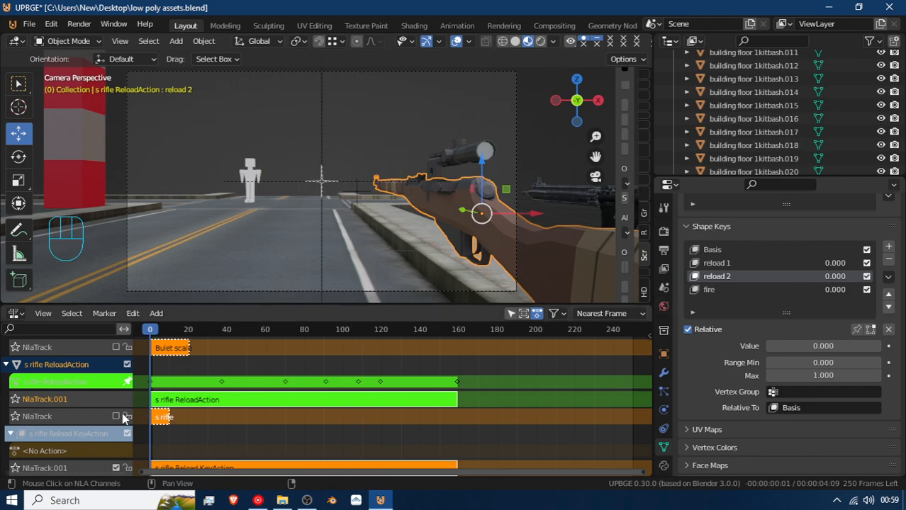
pyautogui.press('Tab')
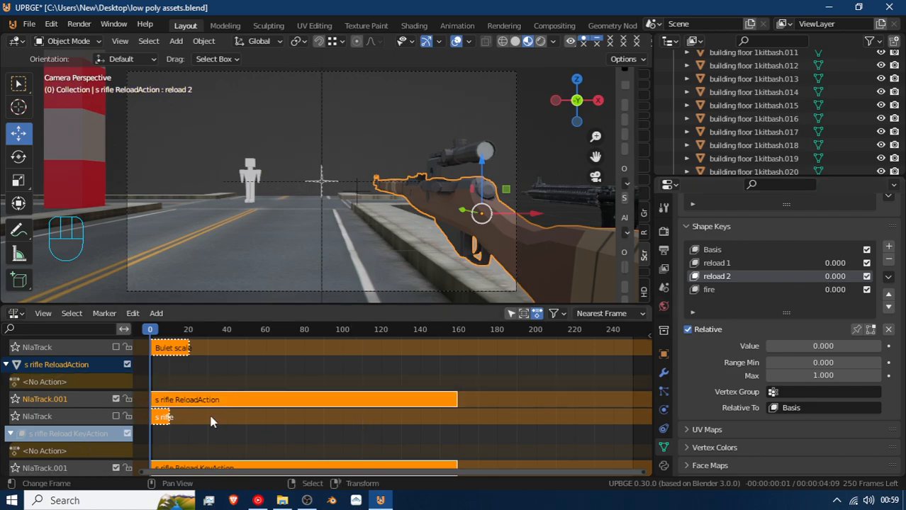
# Leave the camera view and select the white humanoid figure on the sidewalk near the red-and-white pillar
pyautogui.moveTo(387, 222); pyautogui.dragTo(176, 196, button='middle')
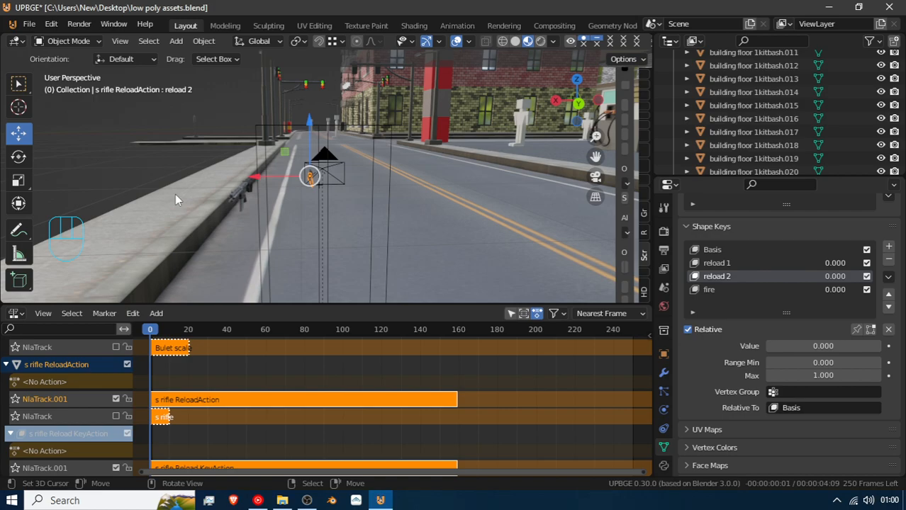
pyautogui.click(513, 103)
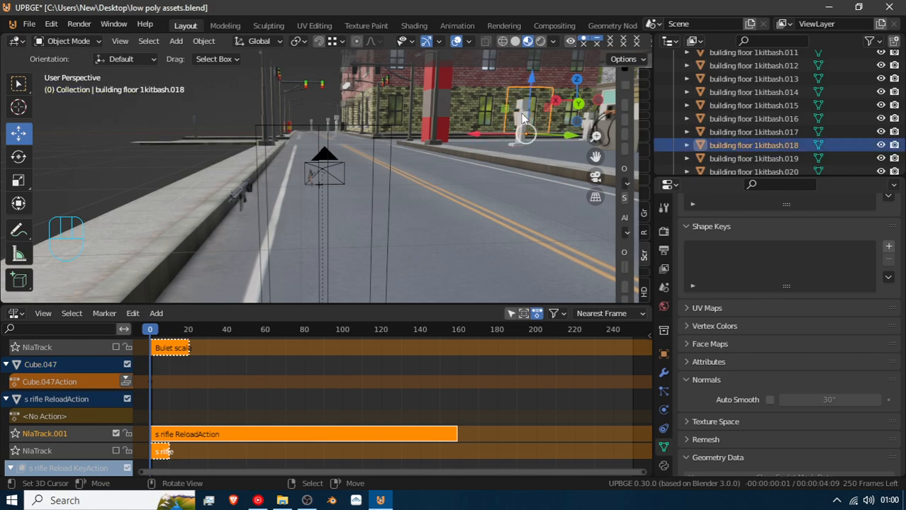
pyautogui.click(521, 115)
pyautogui.click(521, 113)
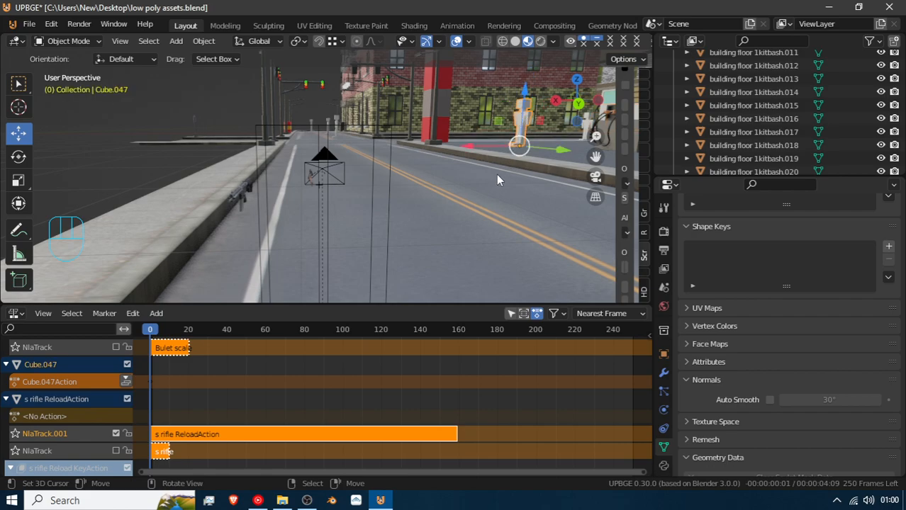